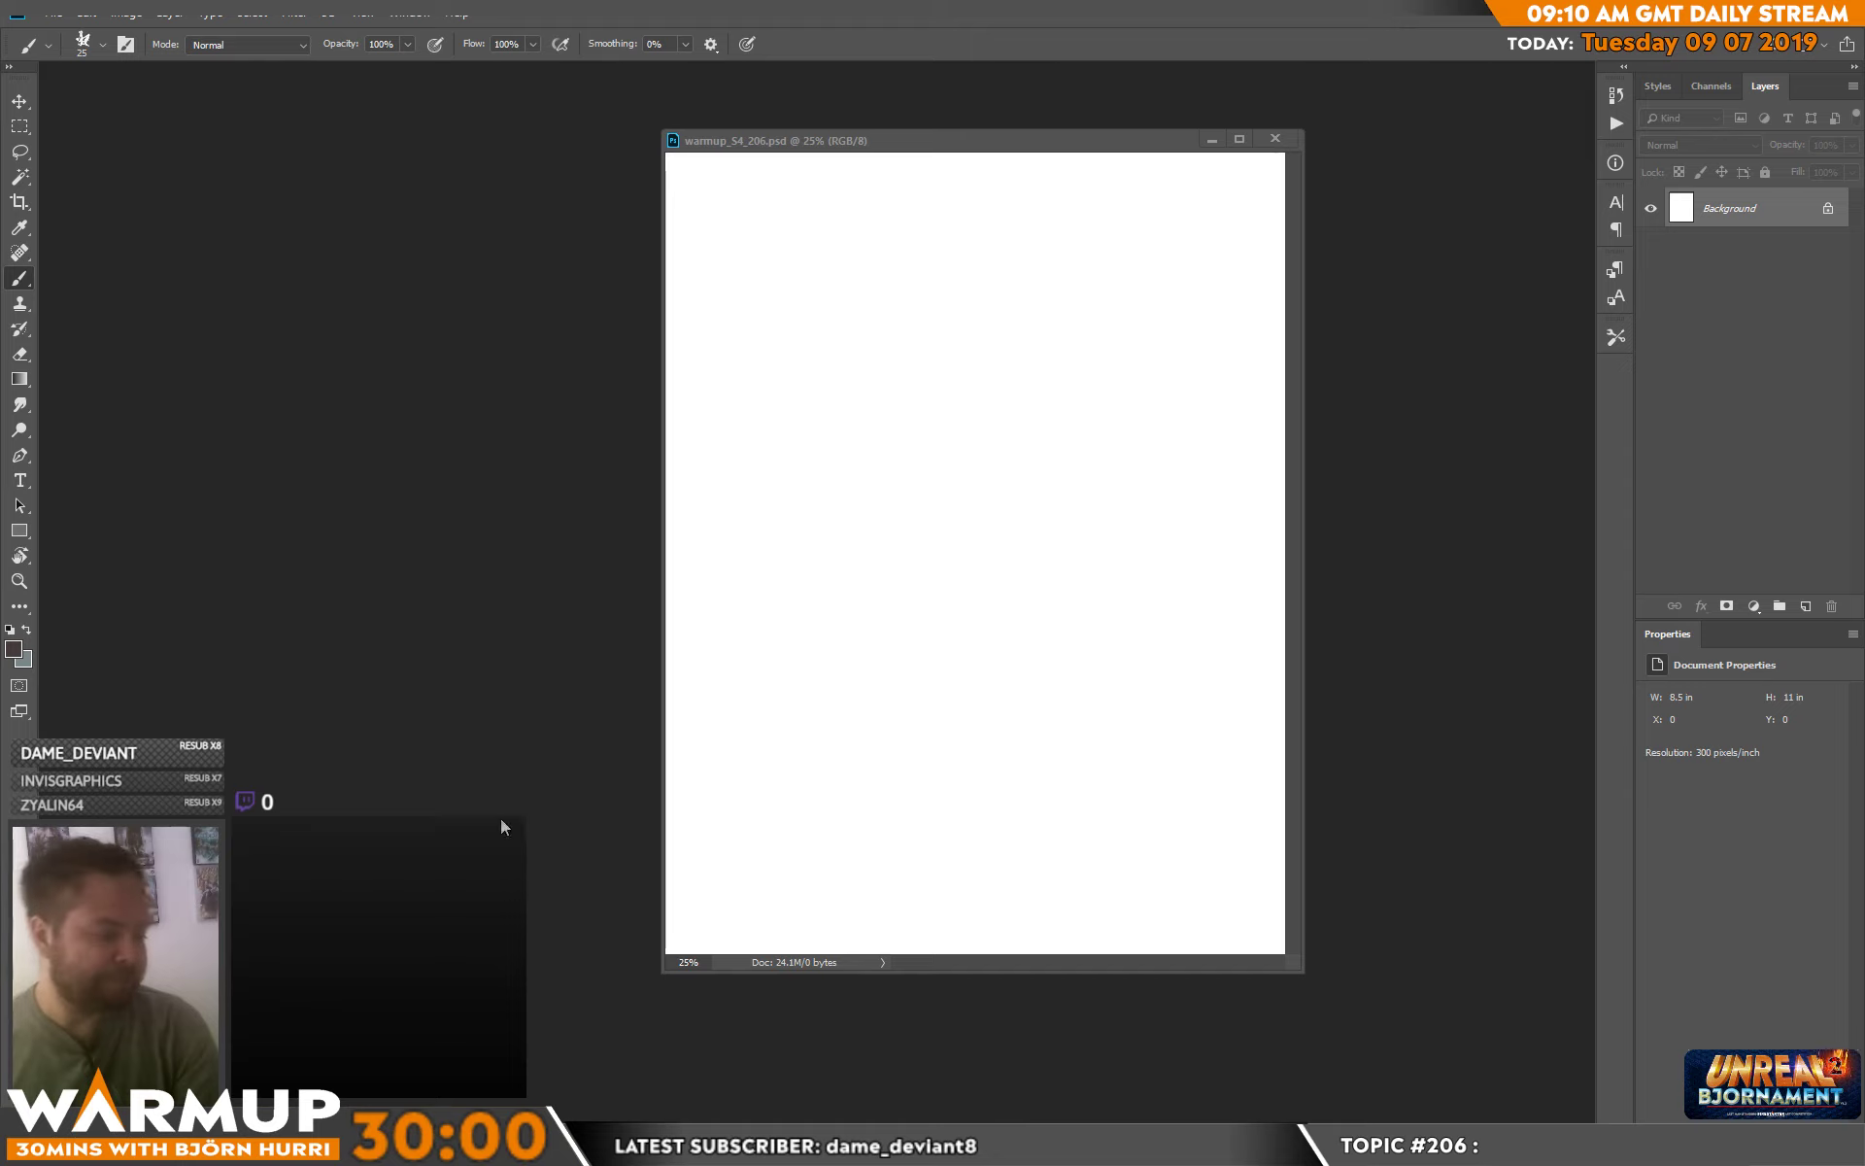
# Enlarge the document window and fill the white canvas with dark grey.
pyautogui.moveTo(662, 972); pyautogui.dragTo(588, 1042)
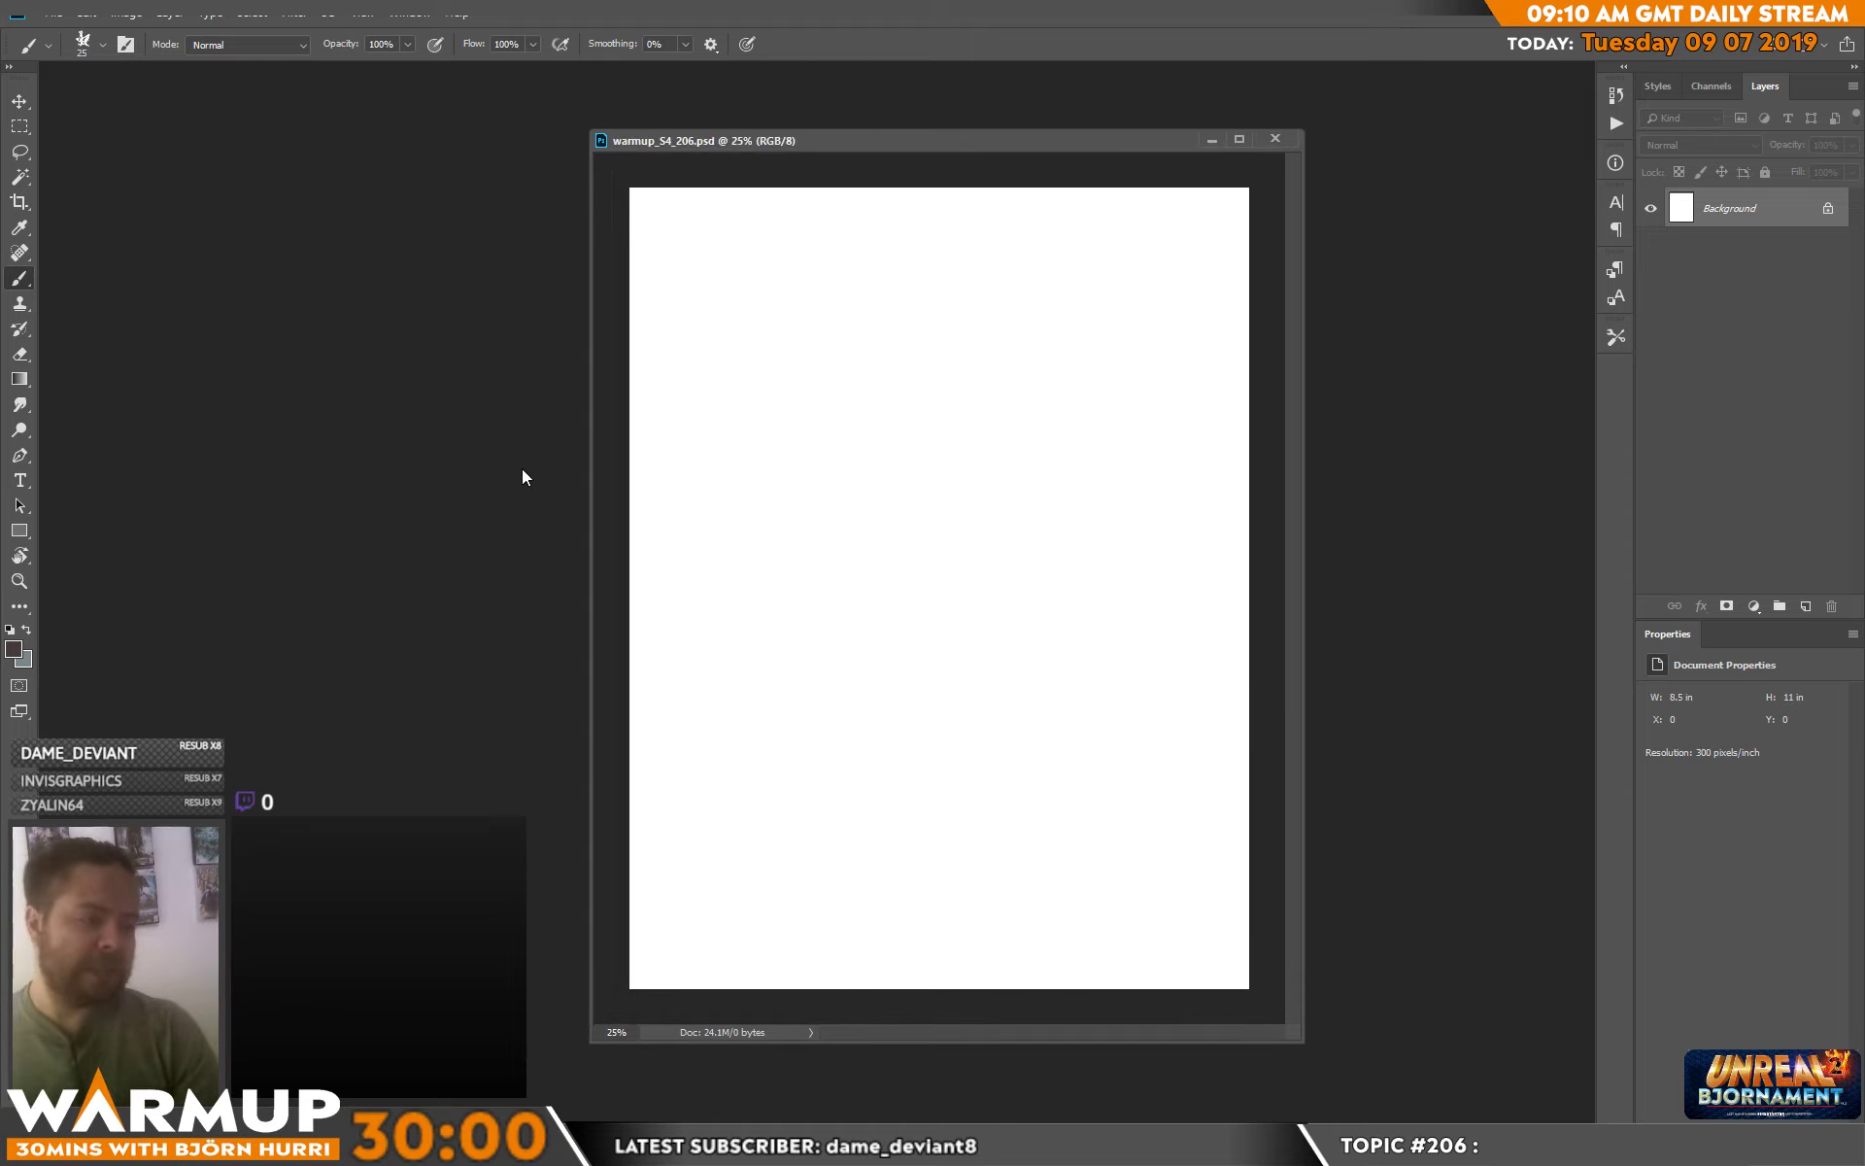
pyautogui.press('x')
pyautogui.hotkey('ctrl', 'BackSpace')
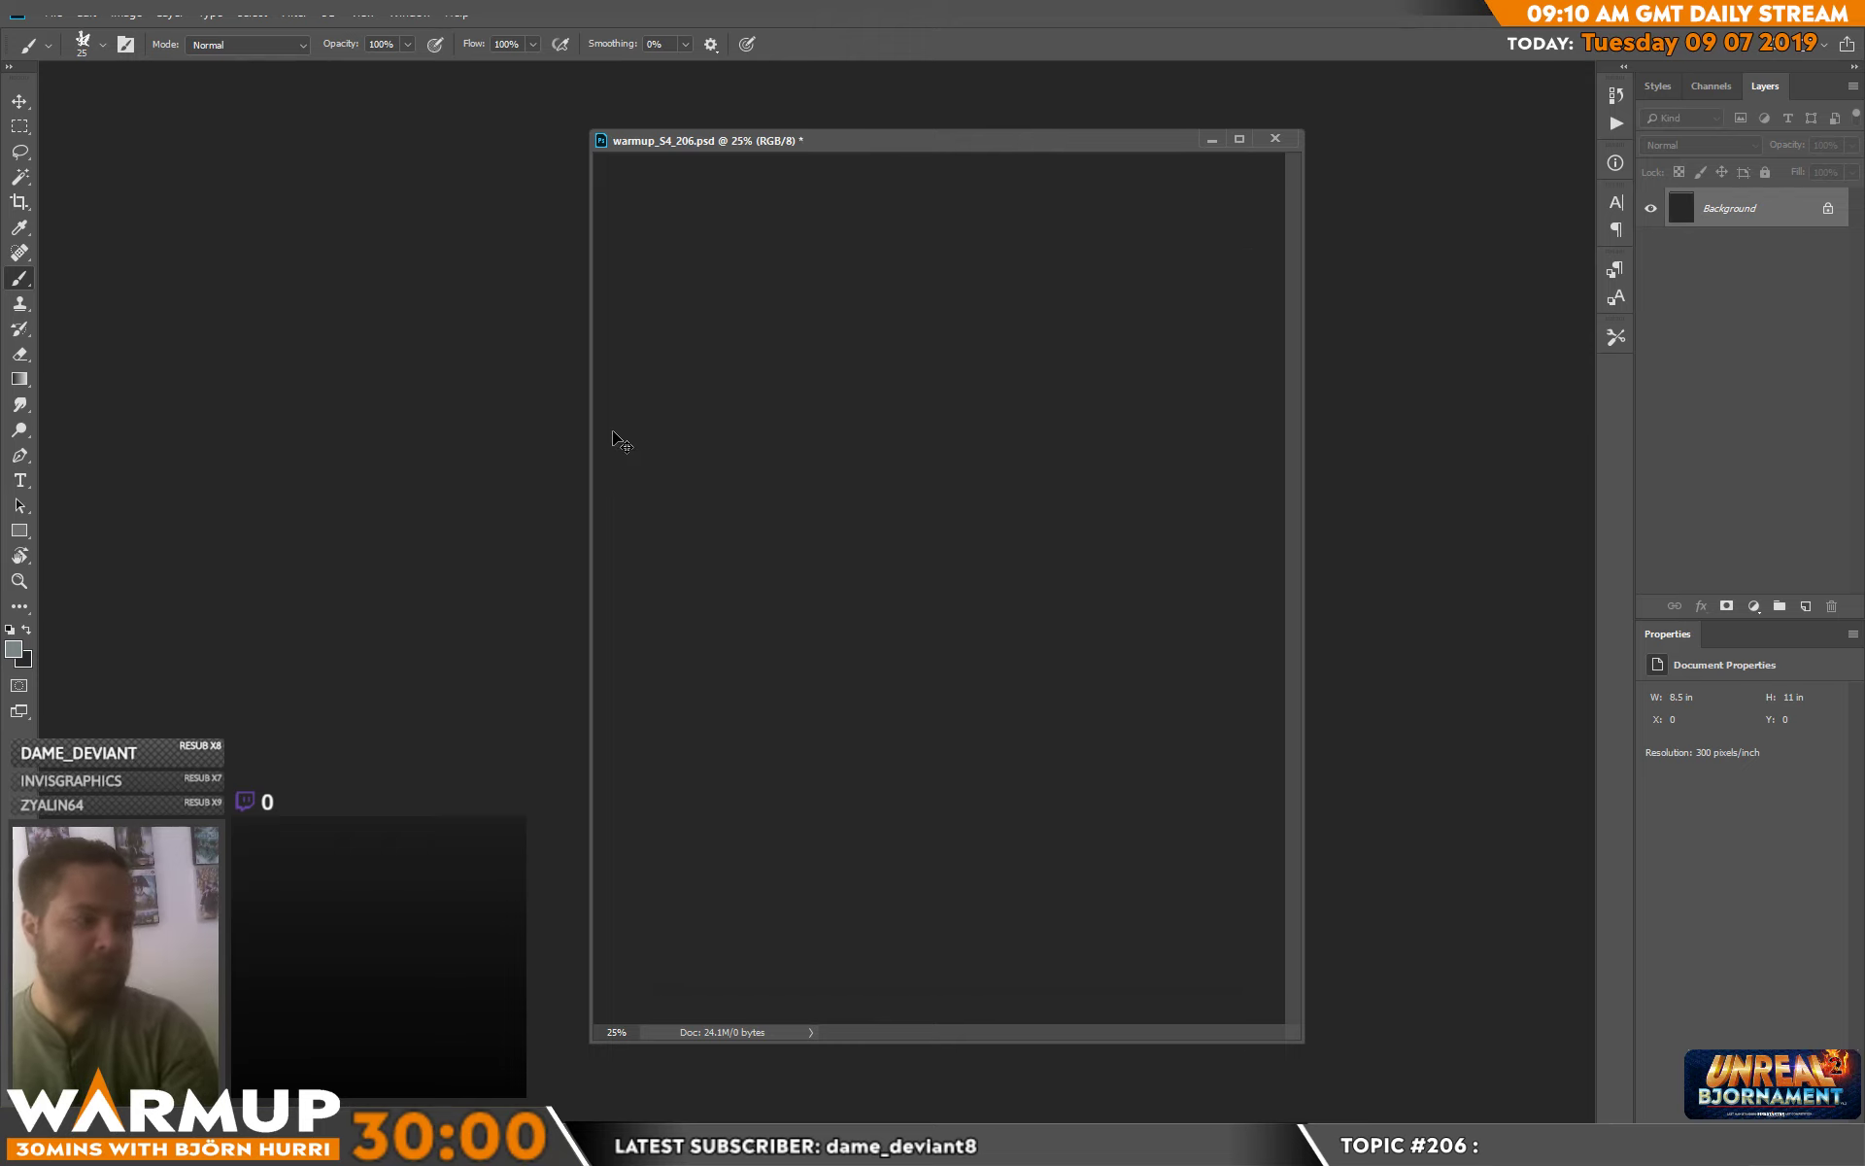
# Lighten the canvas fill to a mid grey with Lightness +14, then return to the brush.
pyautogui.hotkey('ctrl', 'u')
pyautogui.moveTo(1362, 378); pyautogui.dragTo(1375, 380)
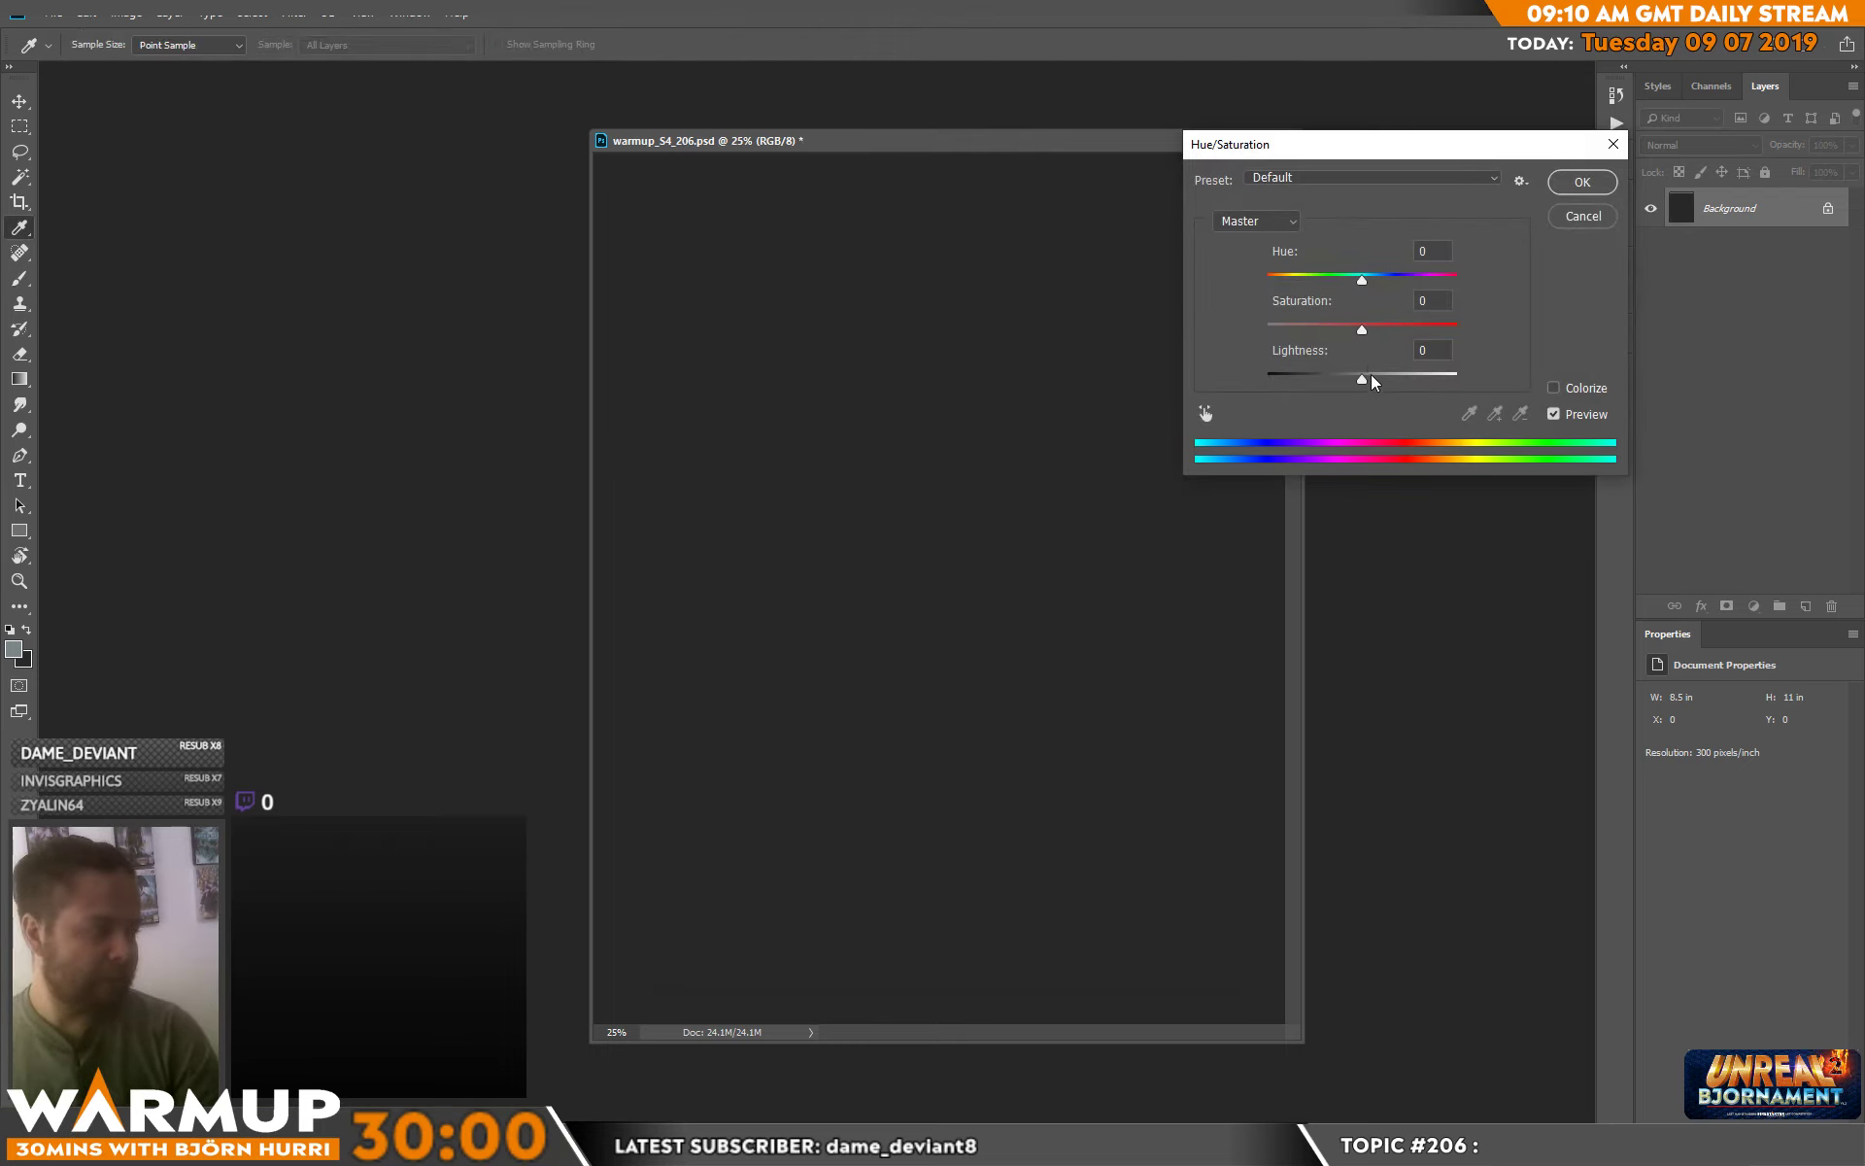
pyautogui.press('Return')
pyautogui.press('b')
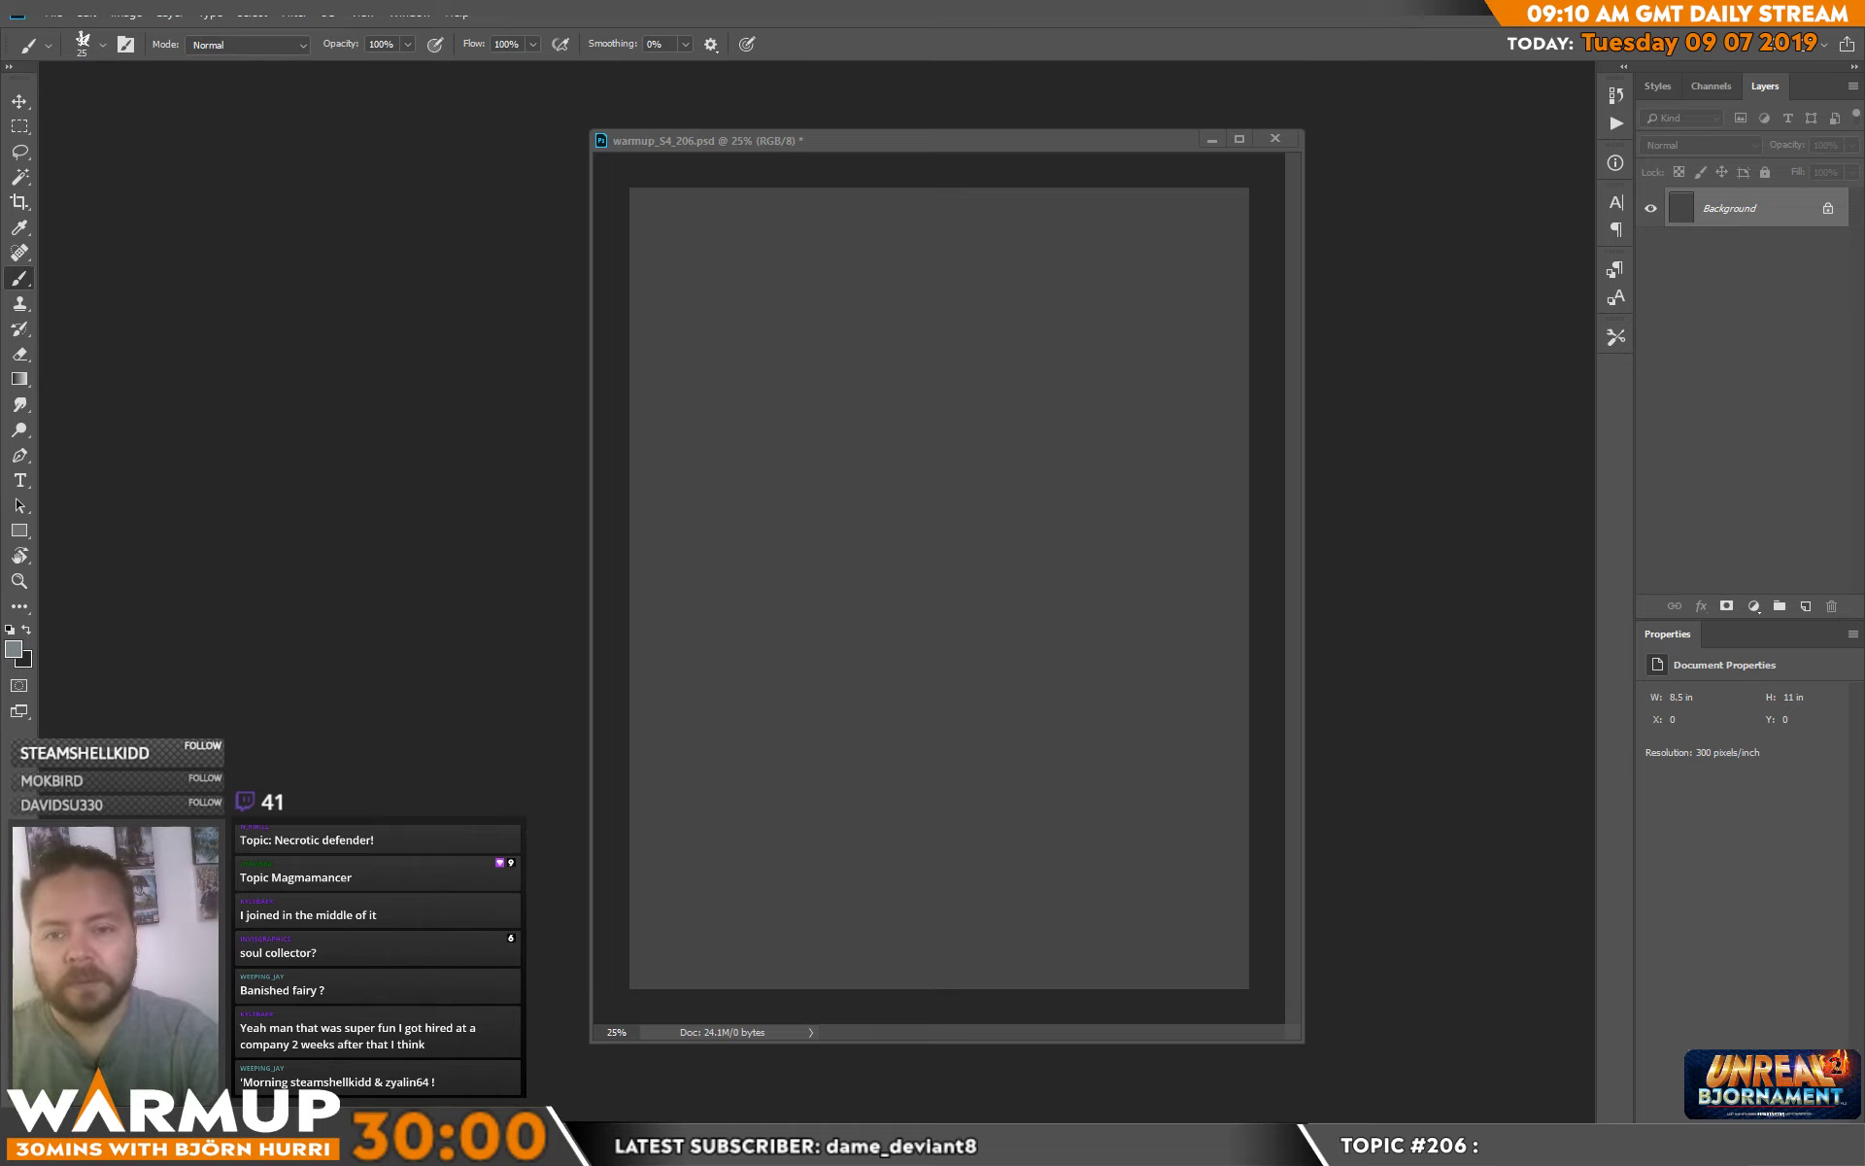
# Roll the die again on the widened dice-roll search page, then close the browser.
pyautogui.moveTo(0, 315); pyautogui.dragTo(654, 332)
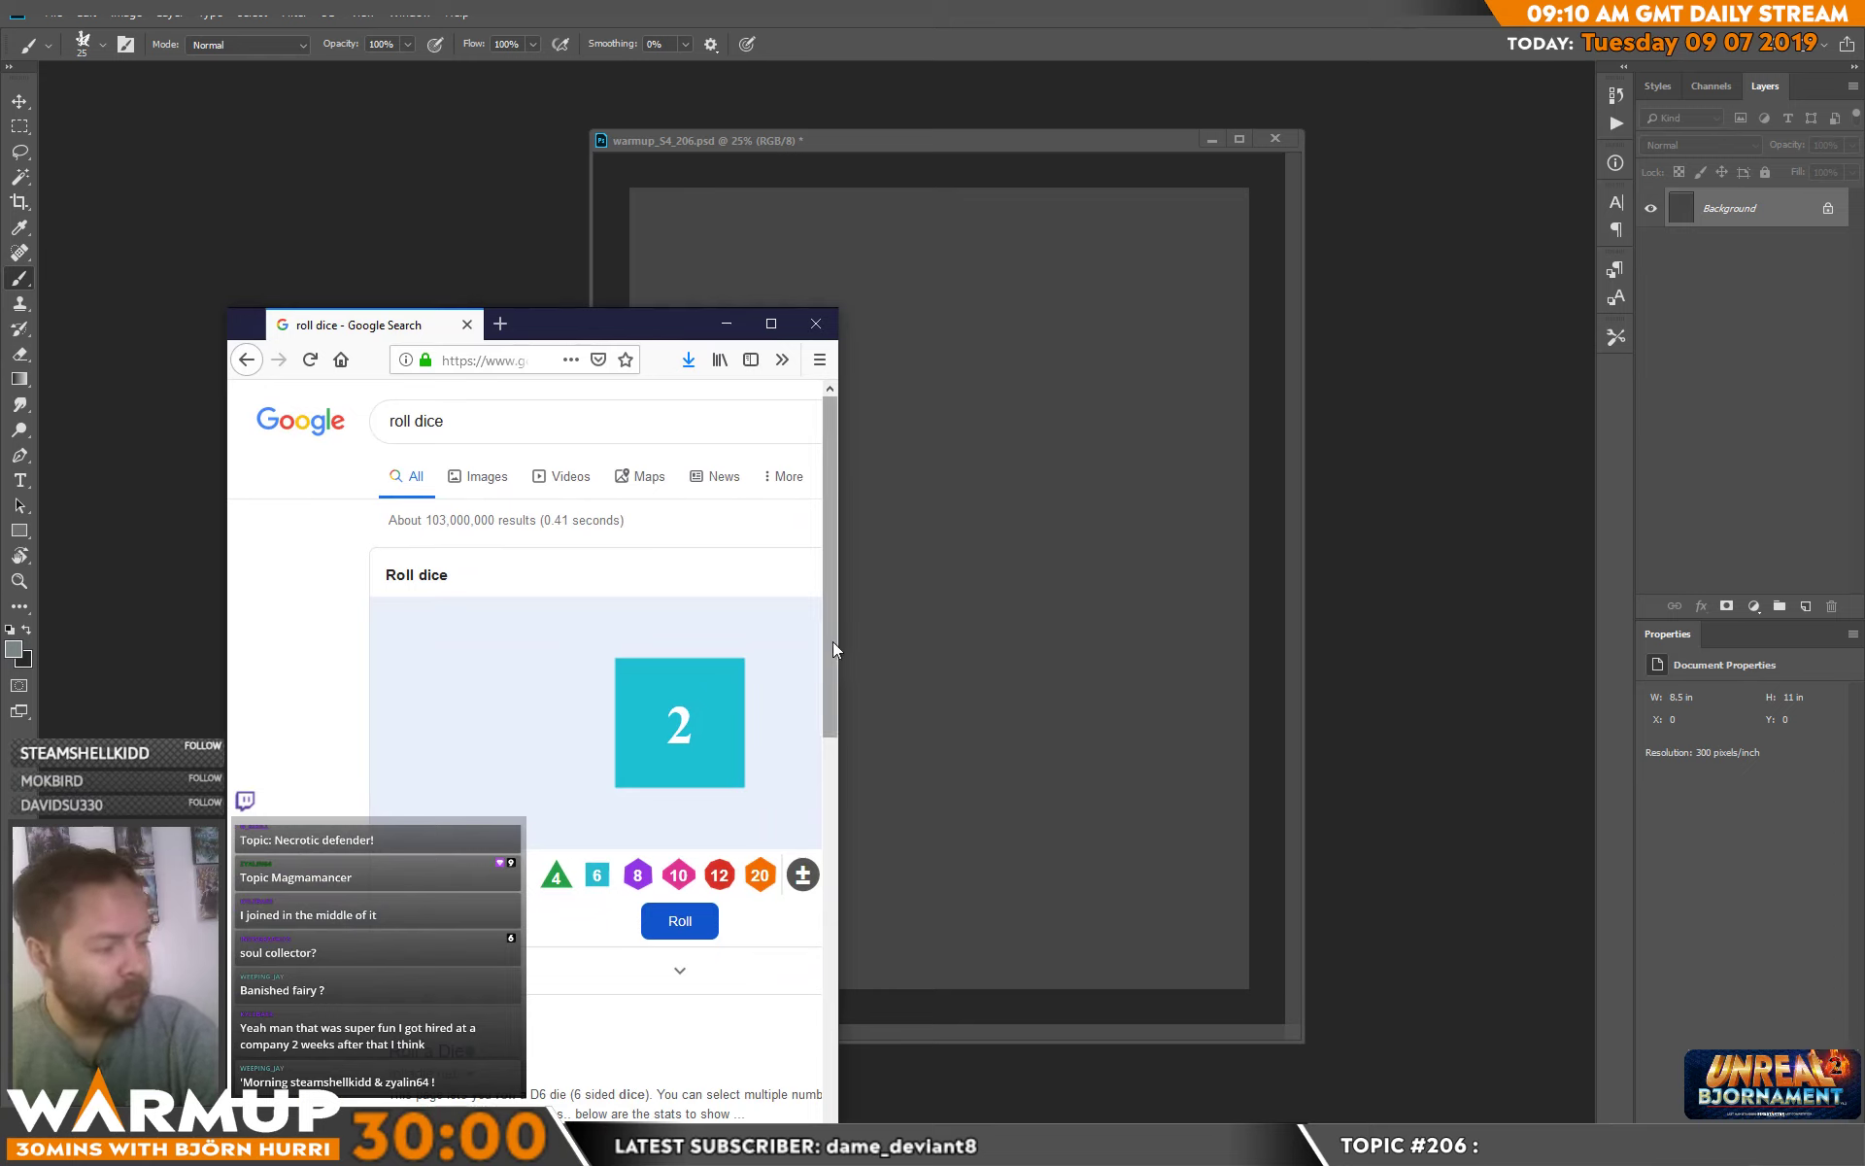
pyautogui.moveTo(834, 649); pyautogui.dragTo(1104, 649)
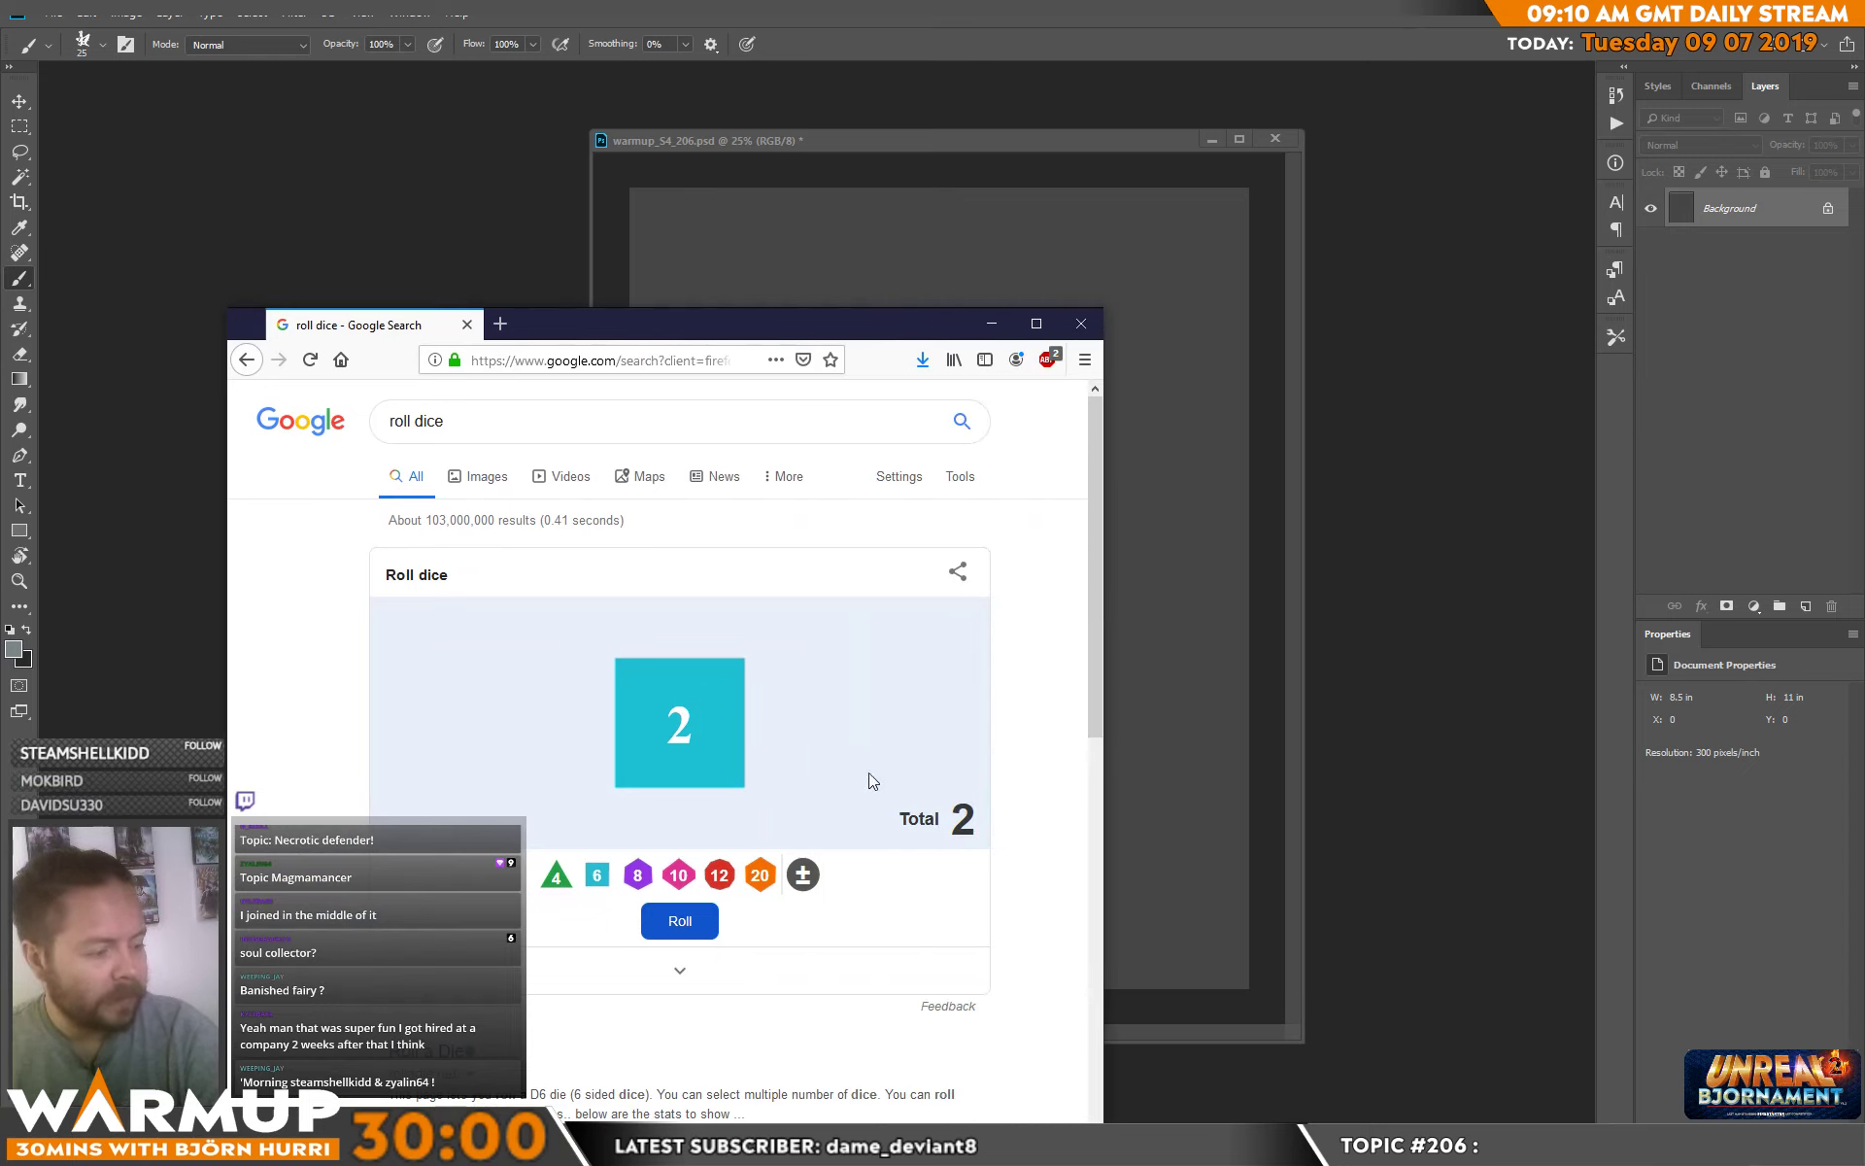
pyautogui.click(688, 919)
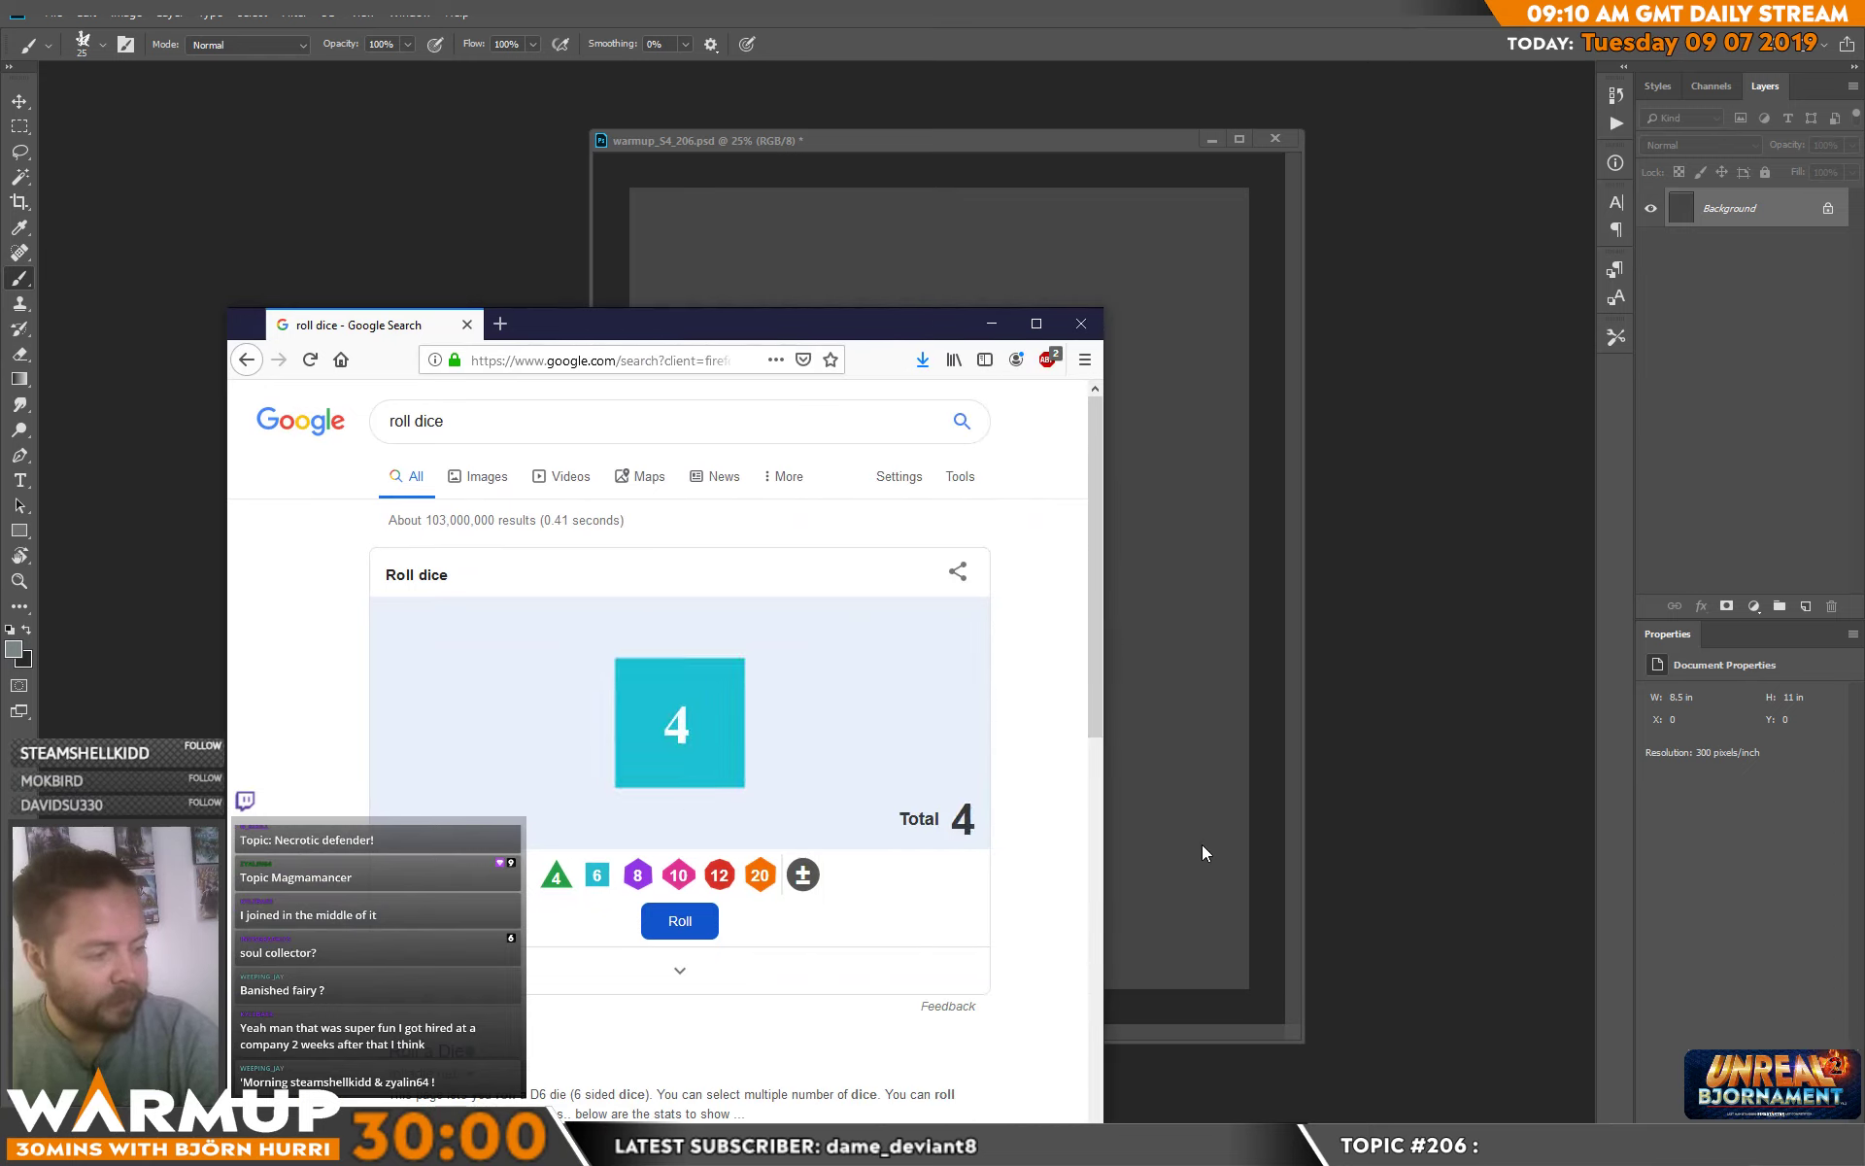
pyautogui.click(1080, 324)
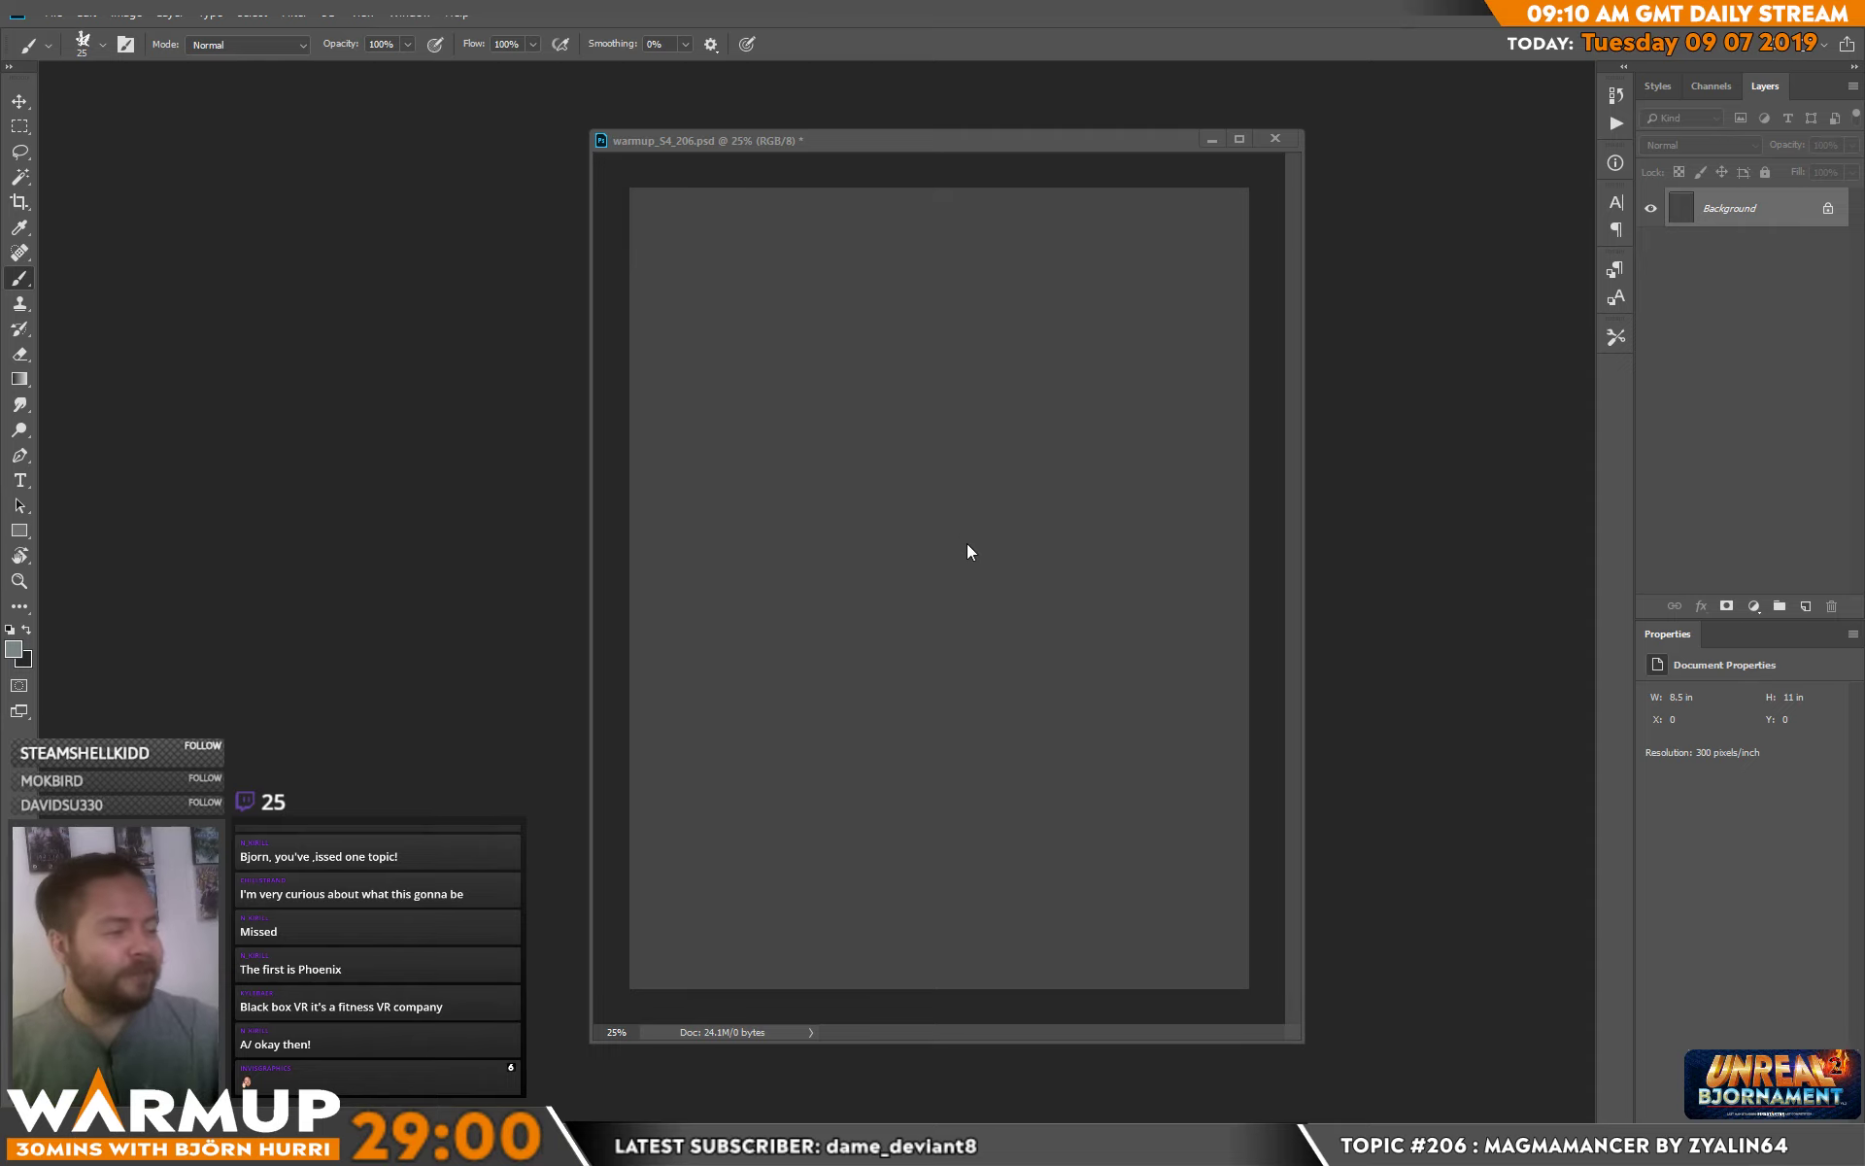
# Add a new empty layer above the background and choose the sketcher brush.
pyautogui.click(1720, 571)
pyautogui.click(1805, 606)
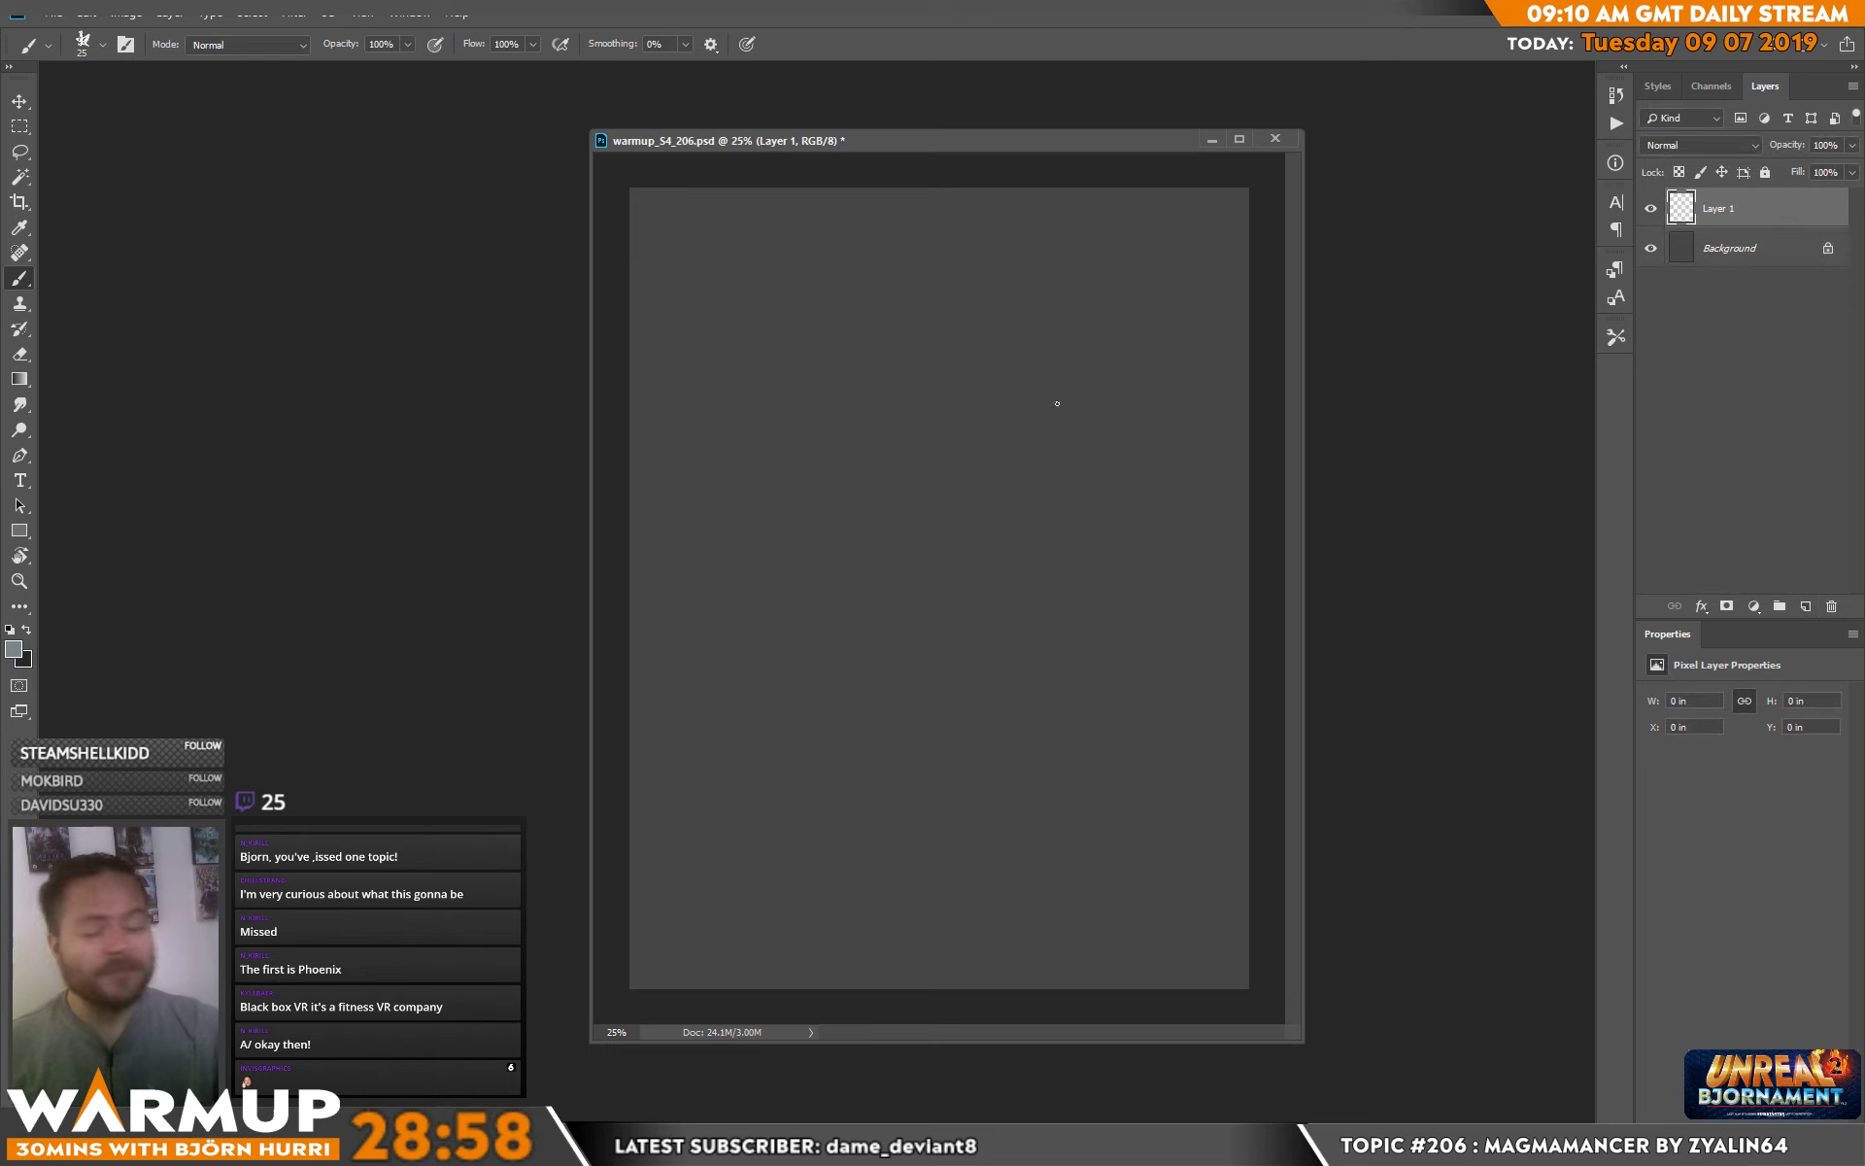
pyautogui.rightClick(1010, 534)
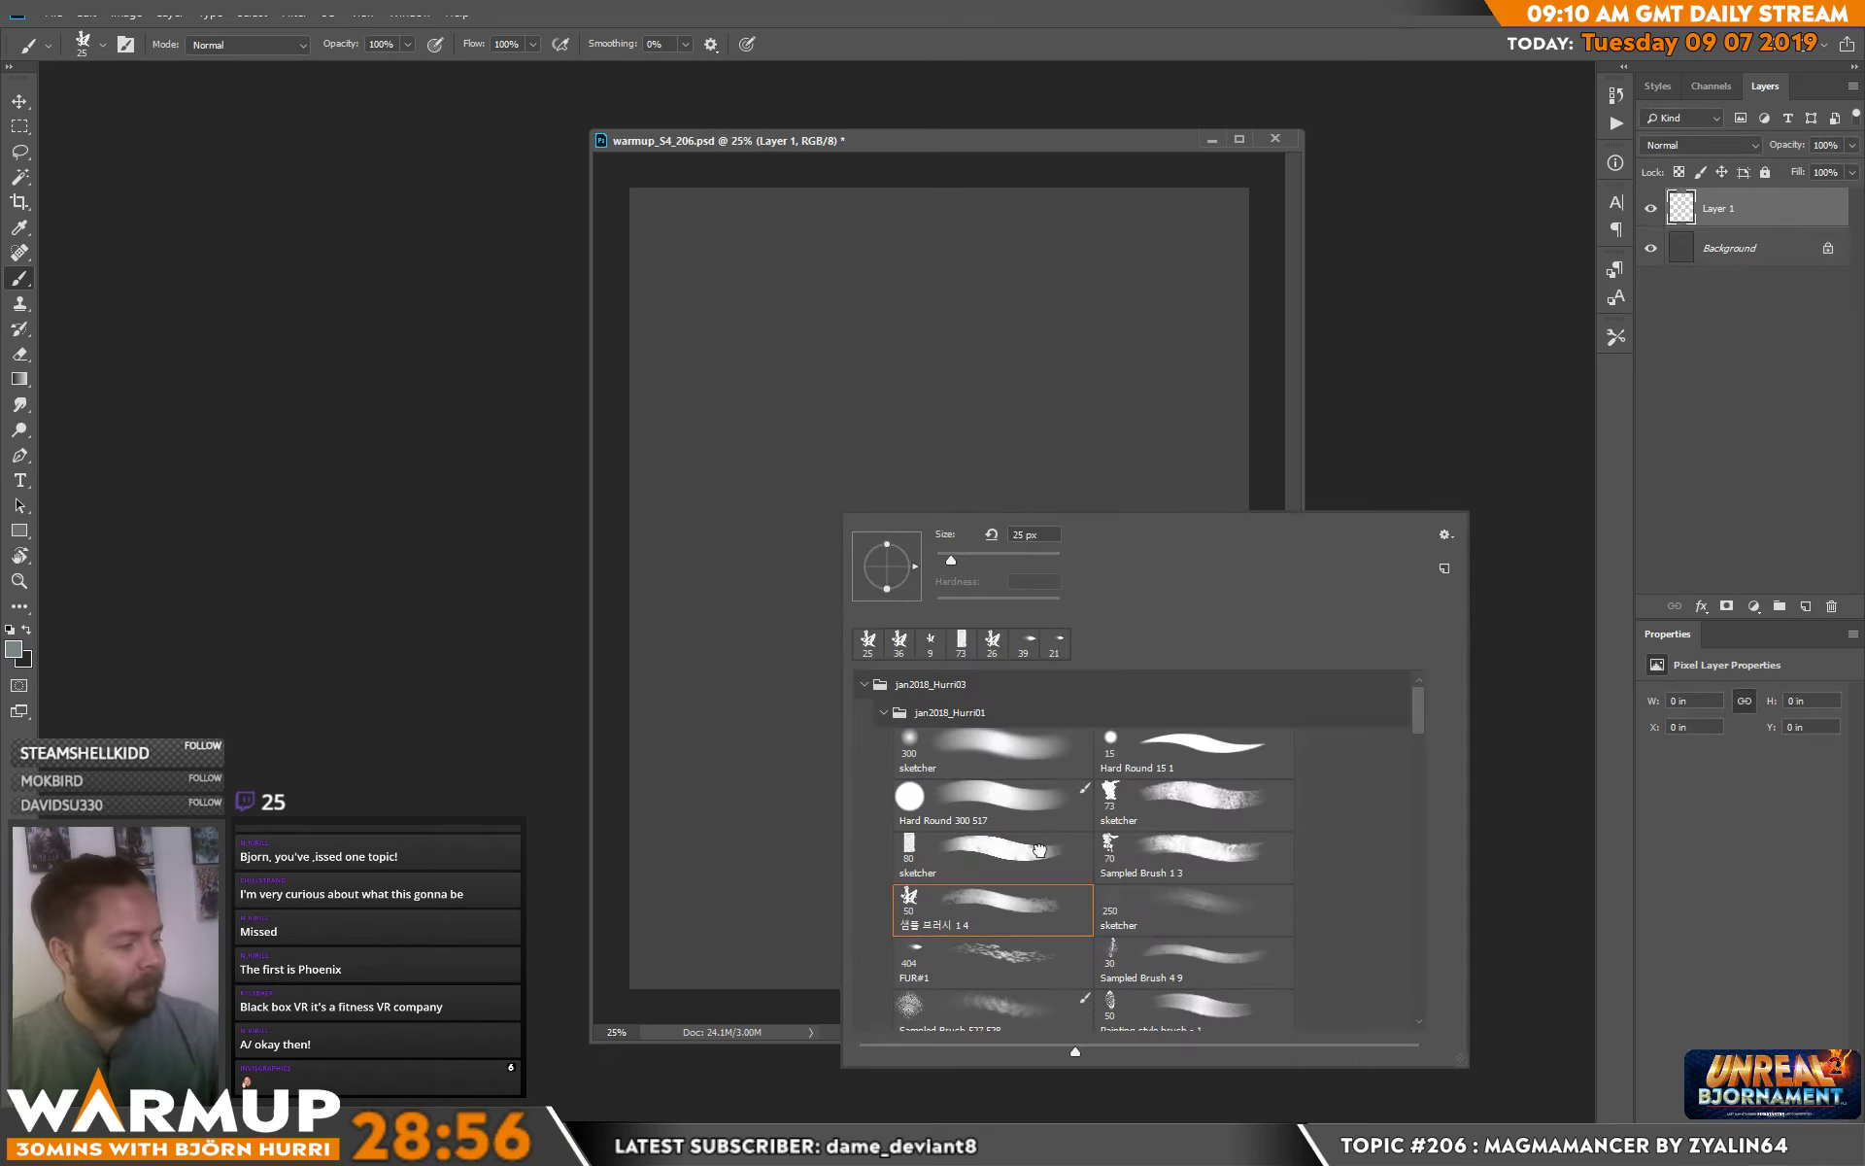
pyautogui.click(1038, 849)
pyautogui.click(1035, 557)
pyautogui.click(1010, 294)
# Paint loose white strokes near the canvas top and head area with a 228 px brush.
pyautogui.press('d')
pyautogui.press('x')
pyautogui.moveTo(904, 305)
pyautogui.mouseDown()
pyautogui.moveTo(945, 279)
pyautogui.moveTo(929, 328)
pyautogui.moveTo(986, 330)
pyautogui.mouseUp()
pyautogui.moveTo(931, 398); pyautogui.dragTo(918, 435)
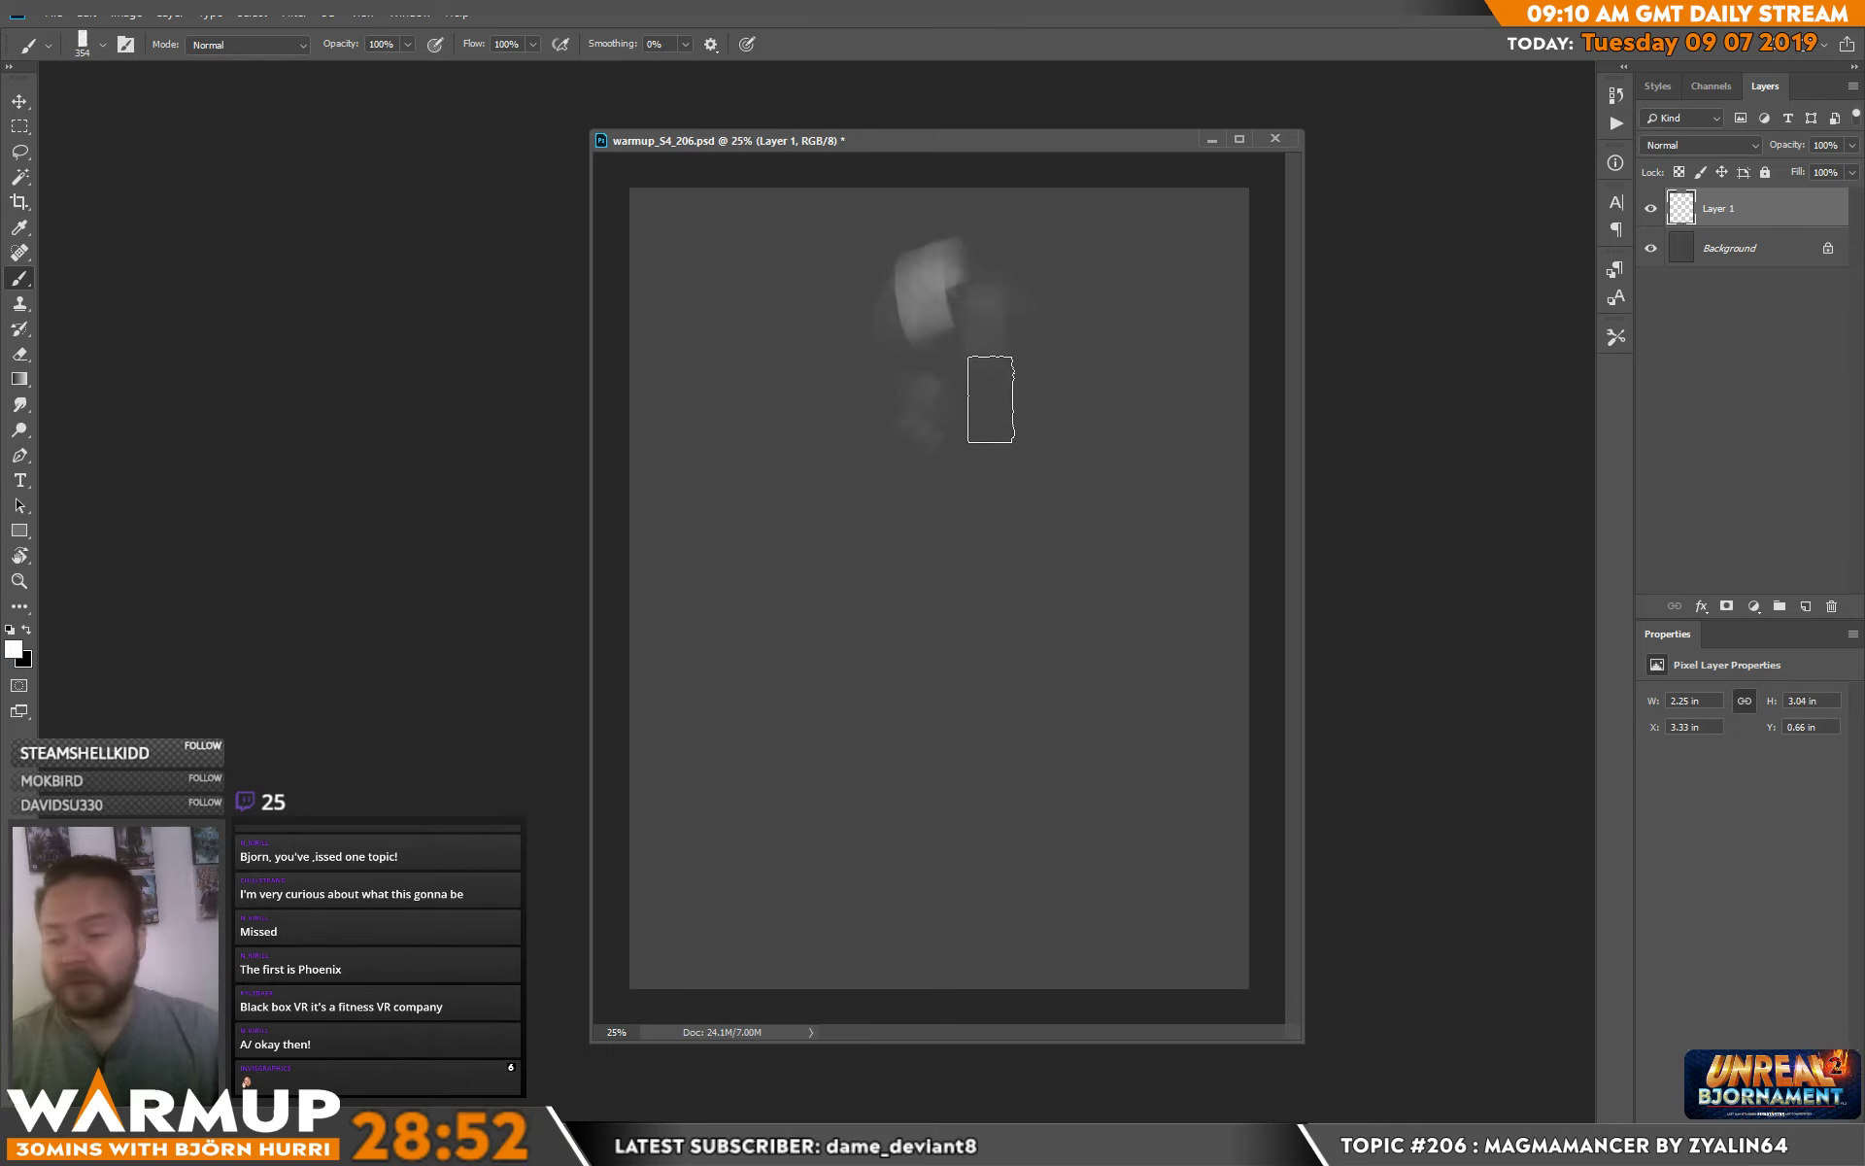
pyautogui.rightClick(1000, 403)
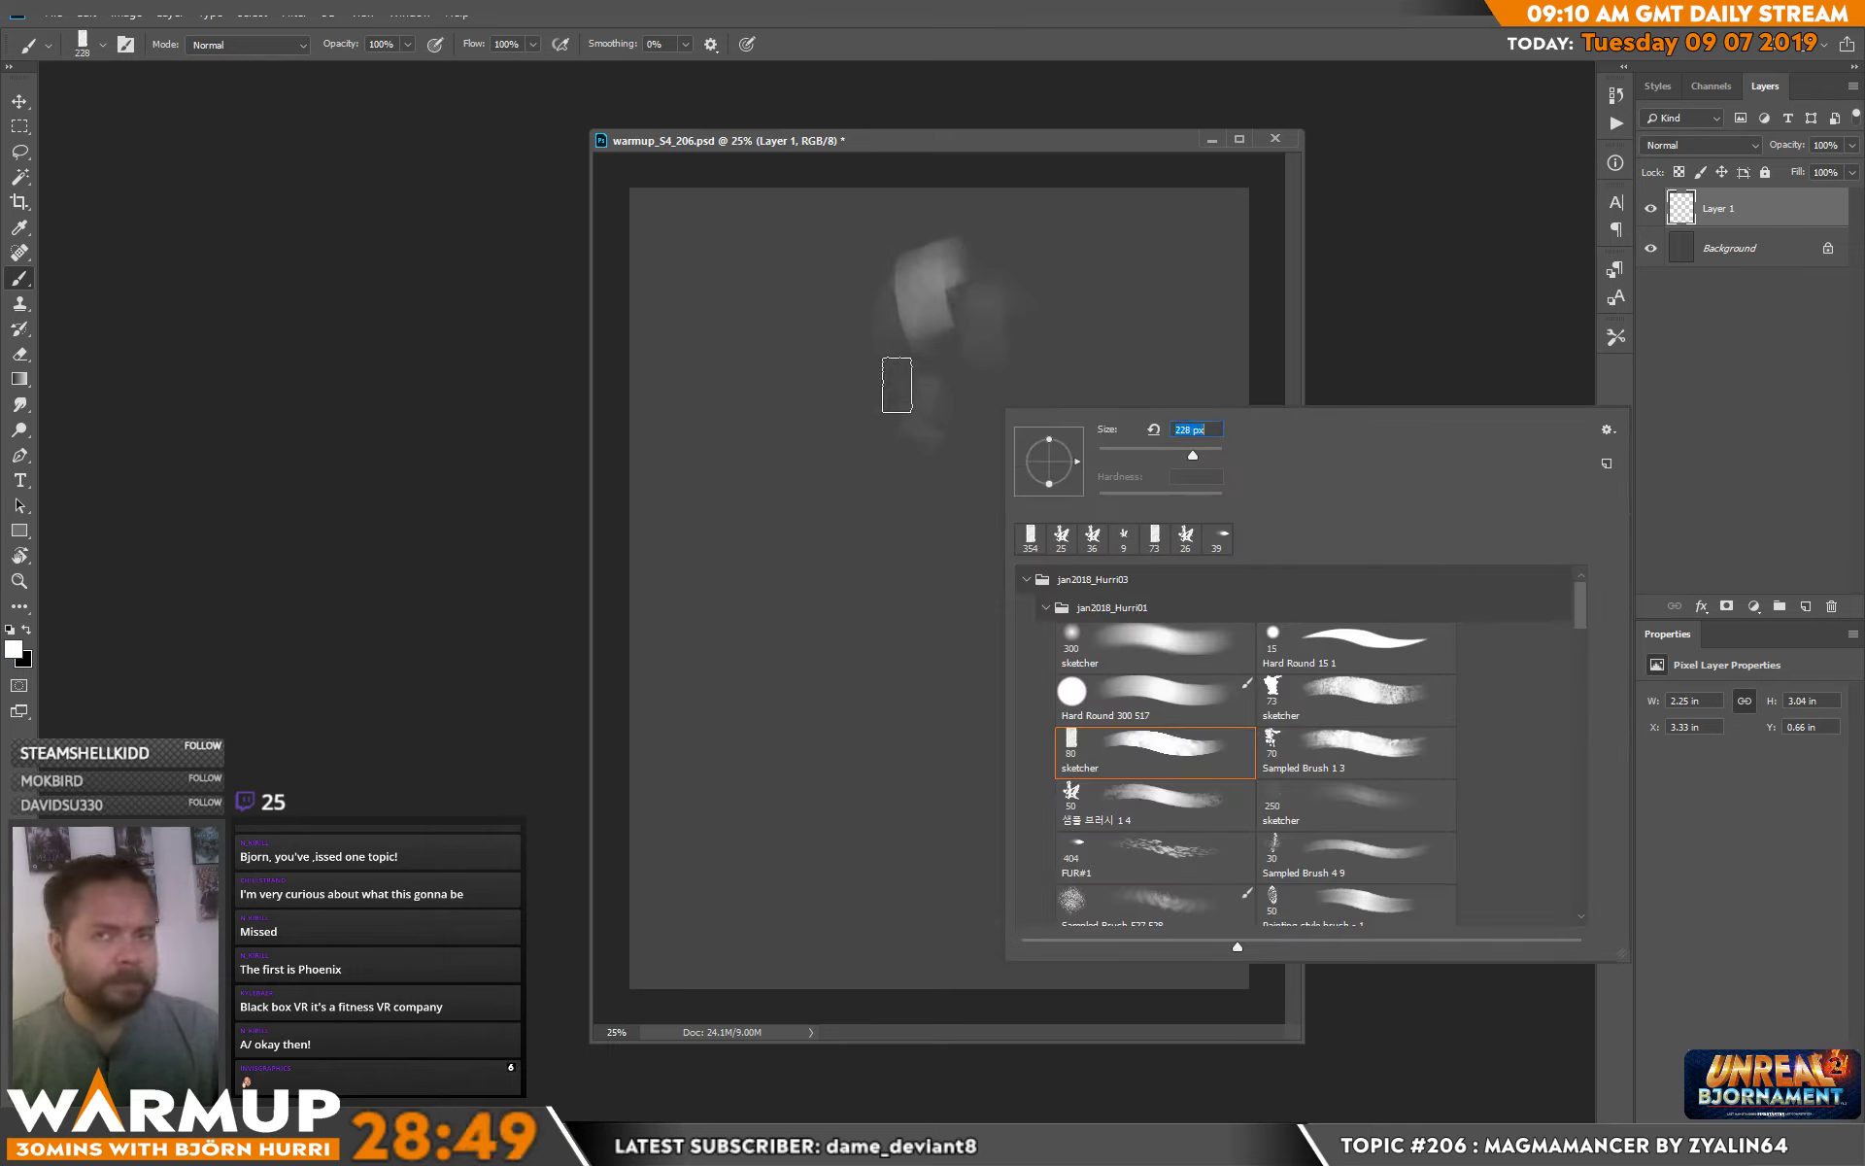
pyautogui.press('Return')
pyautogui.moveTo(889, 316)
pyautogui.mouseDown()
pyautogui.moveTo(896, 372)
pyautogui.moveTo(1008, 323)
pyautogui.moveTo(1046, 274)
pyautogui.moveTo(1026, 279)
pyautogui.moveTo(1026, 426)
pyautogui.moveTo(896, 447)
pyautogui.moveTo(865, 567)
pyautogui.moveTo(1085, 383)
pyautogui.moveTo(1114, 475)
pyautogui.moveTo(888, 432)
pyautogui.moveTo(879, 306)
pyautogui.moveTo(972, 400)
pyautogui.moveTo(951, 269)
pyautogui.moveTo(924, 249)
pyautogui.moveTo(1010, 238)
pyautogui.moveTo(946, 282)
pyautogui.moveTo(889, 233)
pyautogui.moveTo(903, 306)
pyautogui.moveTo(964, 294)
pyautogui.moveTo(952, 427)
pyautogui.moveTo(931, 310)
pyautogui.moveTo(899, 360)
pyautogui.moveTo(996, 335)
pyautogui.mouseUp()
pyautogui.hotkey('ctrl', 'z')
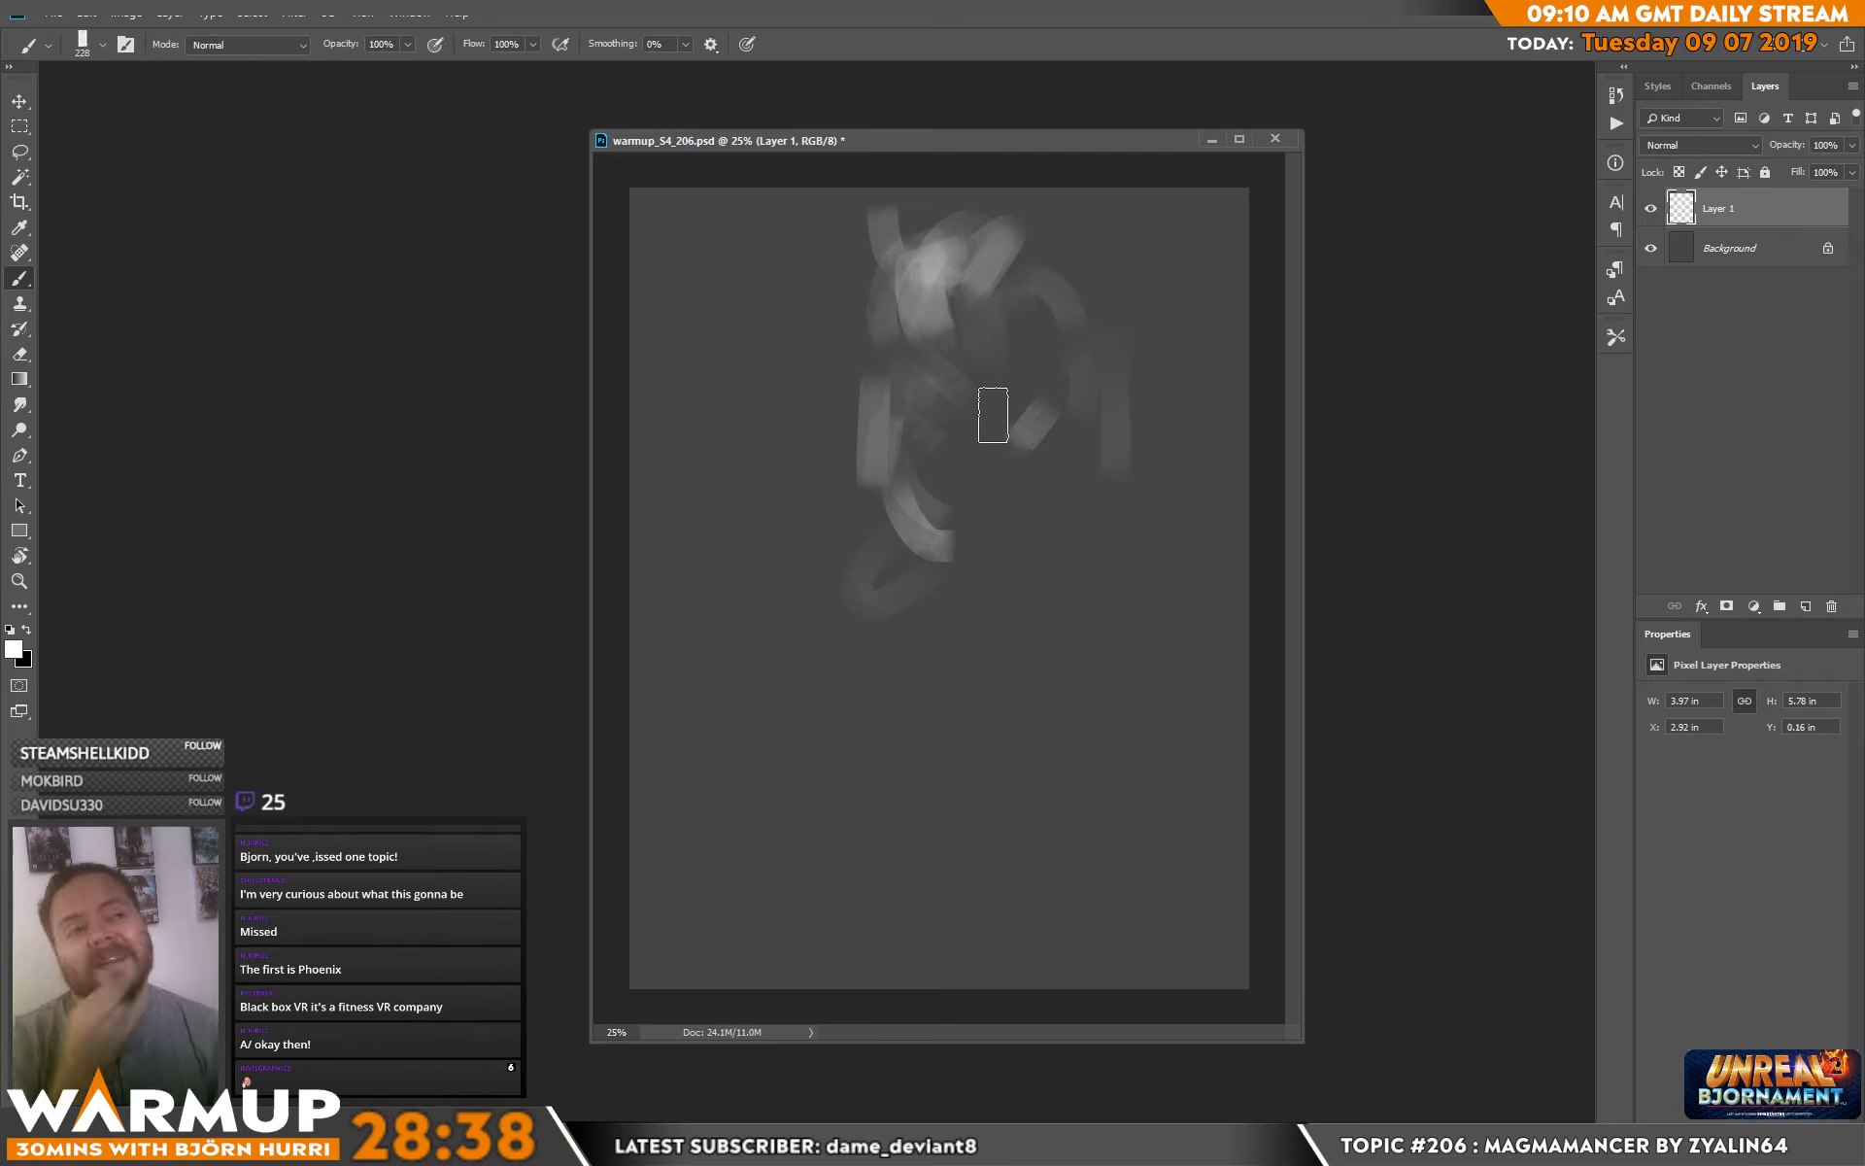
# Paint sampled mid greys over the bright face and both sides of the figure.
pyautogui.keyDown('alt'); pyautogui.click(972, 276); pyautogui.keyUp('alt')
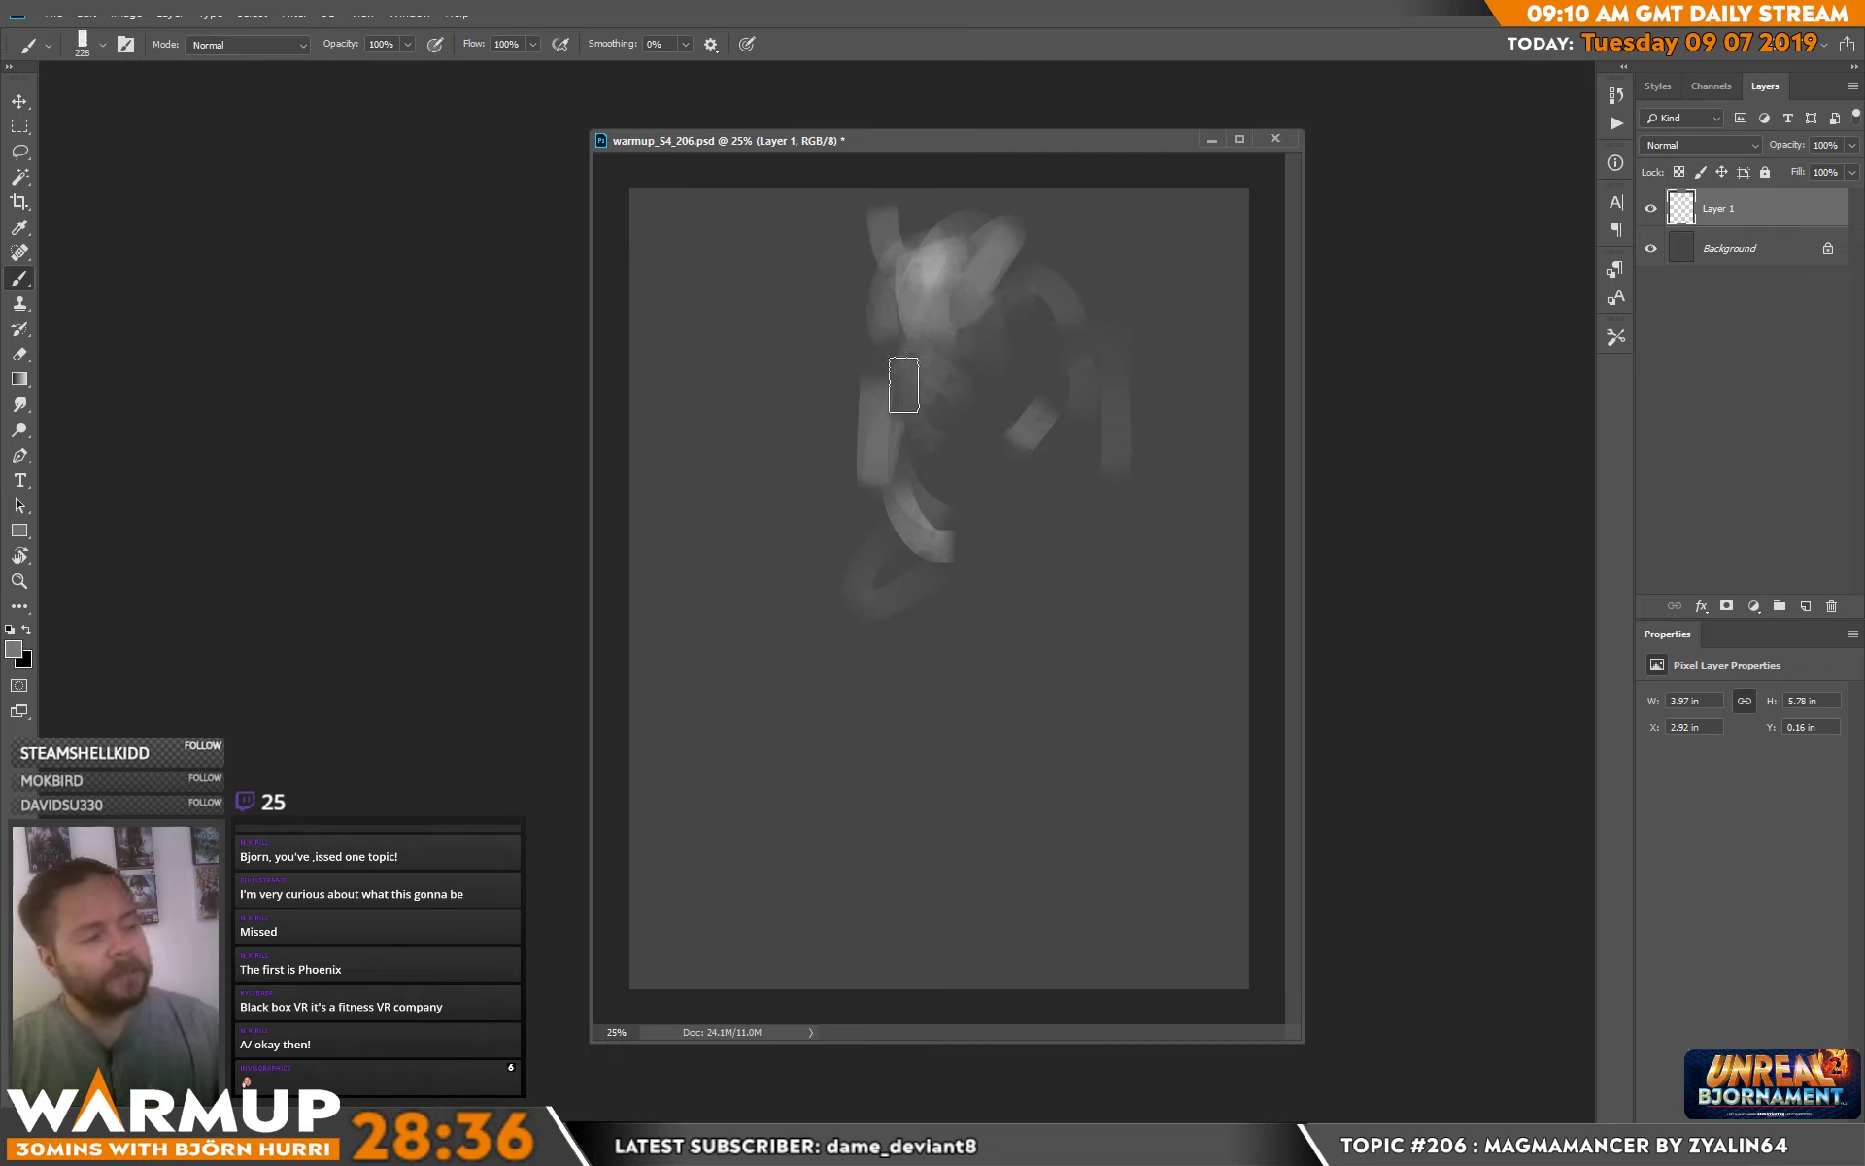
pyautogui.keyDown('alt'); pyautogui.click(927, 382); pyautogui.keyUp('alt')
pyautogui.moveTo(894, 296); pyautogui.dragTo(920, 366)
pyautogui.keyDown('alt'); pyautogui.click(994, 348); pyautogui.keyUp('alt')
pyautogui.moveTo(933, 296)
pyautogui.mouseDown()
pyautogui.moveTo(916, 374)
pyautogui.moveTo(982, 320)
pyautogui.mouseUp()
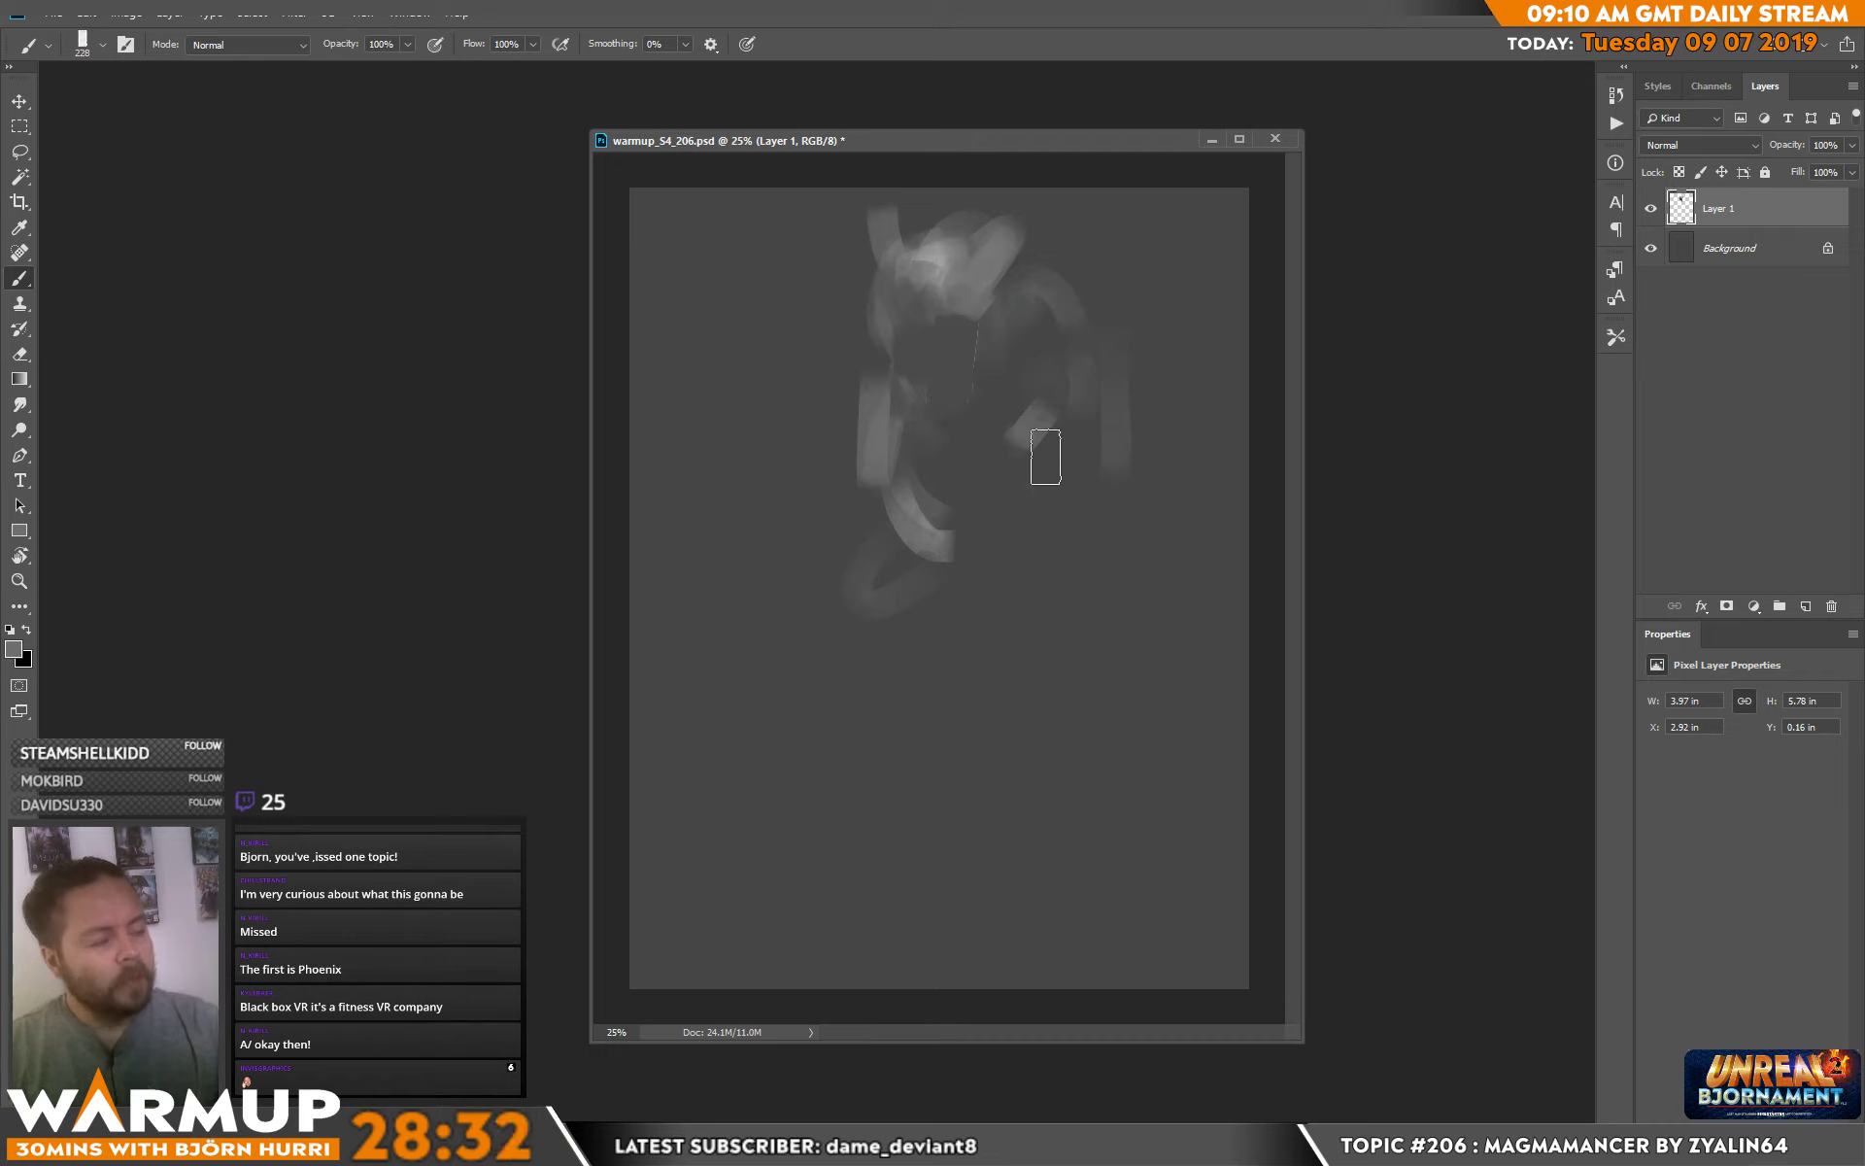
pyautogui.moveTo(1026, 460); pyautogui.dragTo(1074, 433)
pyautogui.moveTo(879, 398)
pyautogui.mouseDown()
pyautogui.moveTo(904, 465)
pyautogui.moveTo(1026, 412)
pyautogui.mouseUp()
pyautogui.moveTo(1057, 346)
pyautogui.mouseDown()
pyautogui.moveTo(1109, 294)
pyautogui.moveTo(1080, 256)
pyautogui.mouseUp()
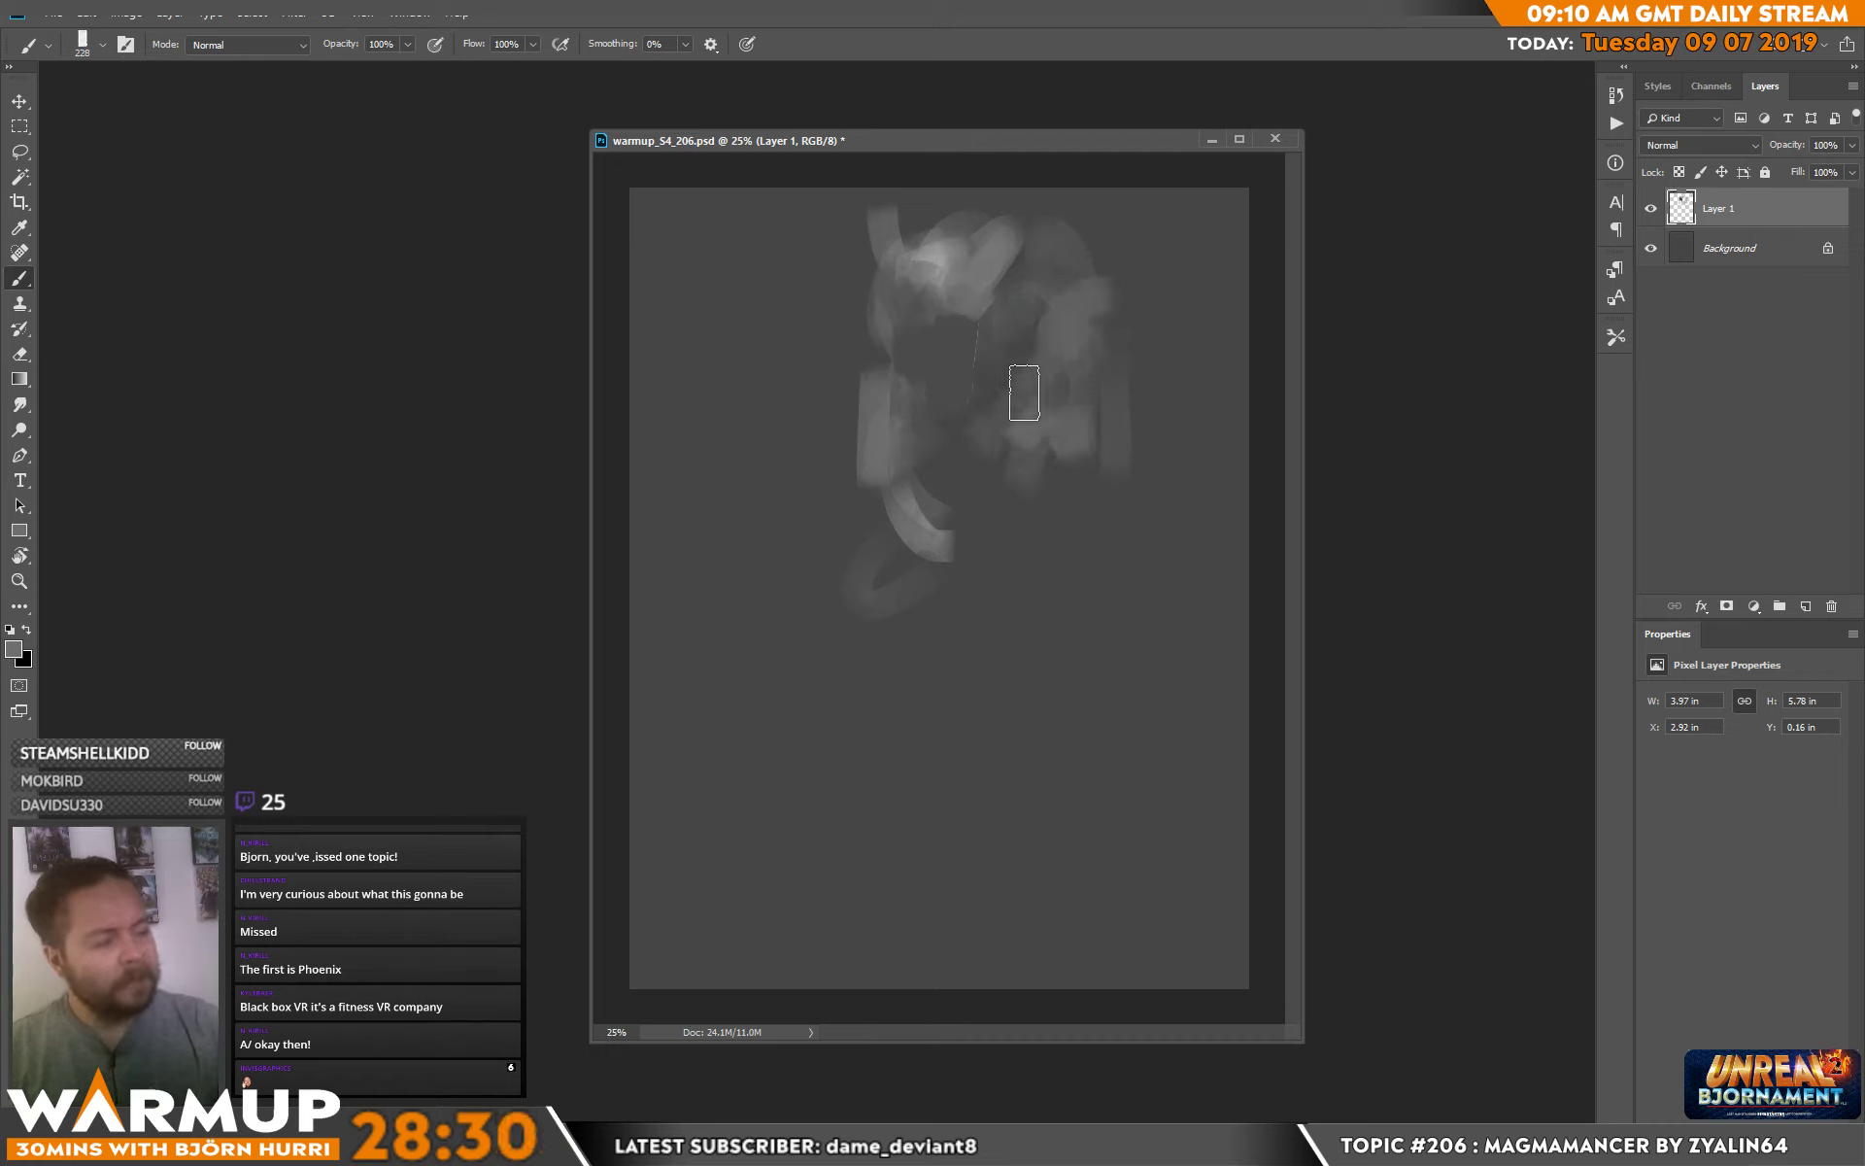
pyautogui.moveTo(1024, 393); pyautogui.dragTo(991, 461)
# Cover the bright left-hand block and lower loops with darker sampled greys.
pyautogui.keyDown('alt'); pyautogui.click(829, 514); pyautogui.keyUp('alt')
pyautogui.moveTo(838, 347)
pyautogui.mouseDown()
pyautogui.moveTo(877, 430)
pyautogui.moveTo(910, 362)
pyautogui.moveTo(907, 429)
pyautogui.moveTo(1107, 383)
pyautogui.moveTo(902, 473)
pyautogui.moveTo(873, 427)
pyautogui.moveTo(937, 455)
pyautogui.moveTo(1086, 348)
pyautogui.moveTo(1175, 314)
pyautogui.moveTo(1155, 274)
pyautogui.moveTo(1164, 335)
pyautogui.moveTo(1124, 404)
pyautogui.moveTo(1041, 477)
pyautogui.moveTo(1130, 495)
pyautogui.moveTo(1055, 459)
pyautogui.moveTo(1045, 551)
pyautogui.moveTo(1140, 396)
pyautogui.moveTo(1052, 427)
pyautogui.moveTo(1119, 417)
pyautogui.moveTo(1056, 411)
pyautogui.mouseUp()
pyautogui.keyDown('alt'); pyautogui.click(1103, 352); pyautogui.keyUp('alt')
pyautogui.moveTo(1082, 491)
pyautogui.mouseDown()
pyautogui.moveTo(891, 612)
pyautogui.moveTo(1065, 495)
pyautogui.moveTo(879, 529)
pyautogui.moveTo(834, 619)
pyautogui.moveTo(828, 600)
pyautogui.moveTo(754, 654)
pyautogui.moveTo(831, 529)
pyautogui.mouseUp()
# At 117 px, paint grey strokes at the lower left, right edge and lower figure.
pyautogui.rightClick(843, 546)
pyautogui.moveTo(1034, 596); pyautogui.dragTo(1008, 596)
pyautogui.moveTo(738, 604)
pyautogui.mouseDown()
pyautogui.moveTo(692, 634)
pyautogui.moveTo(667, 590)
pyautogui.moveTo(639, 586)
pyautogui.moveTo(740, 638)
pyautogui.moveTo(690, 567)
pyautogui.mouseUp()
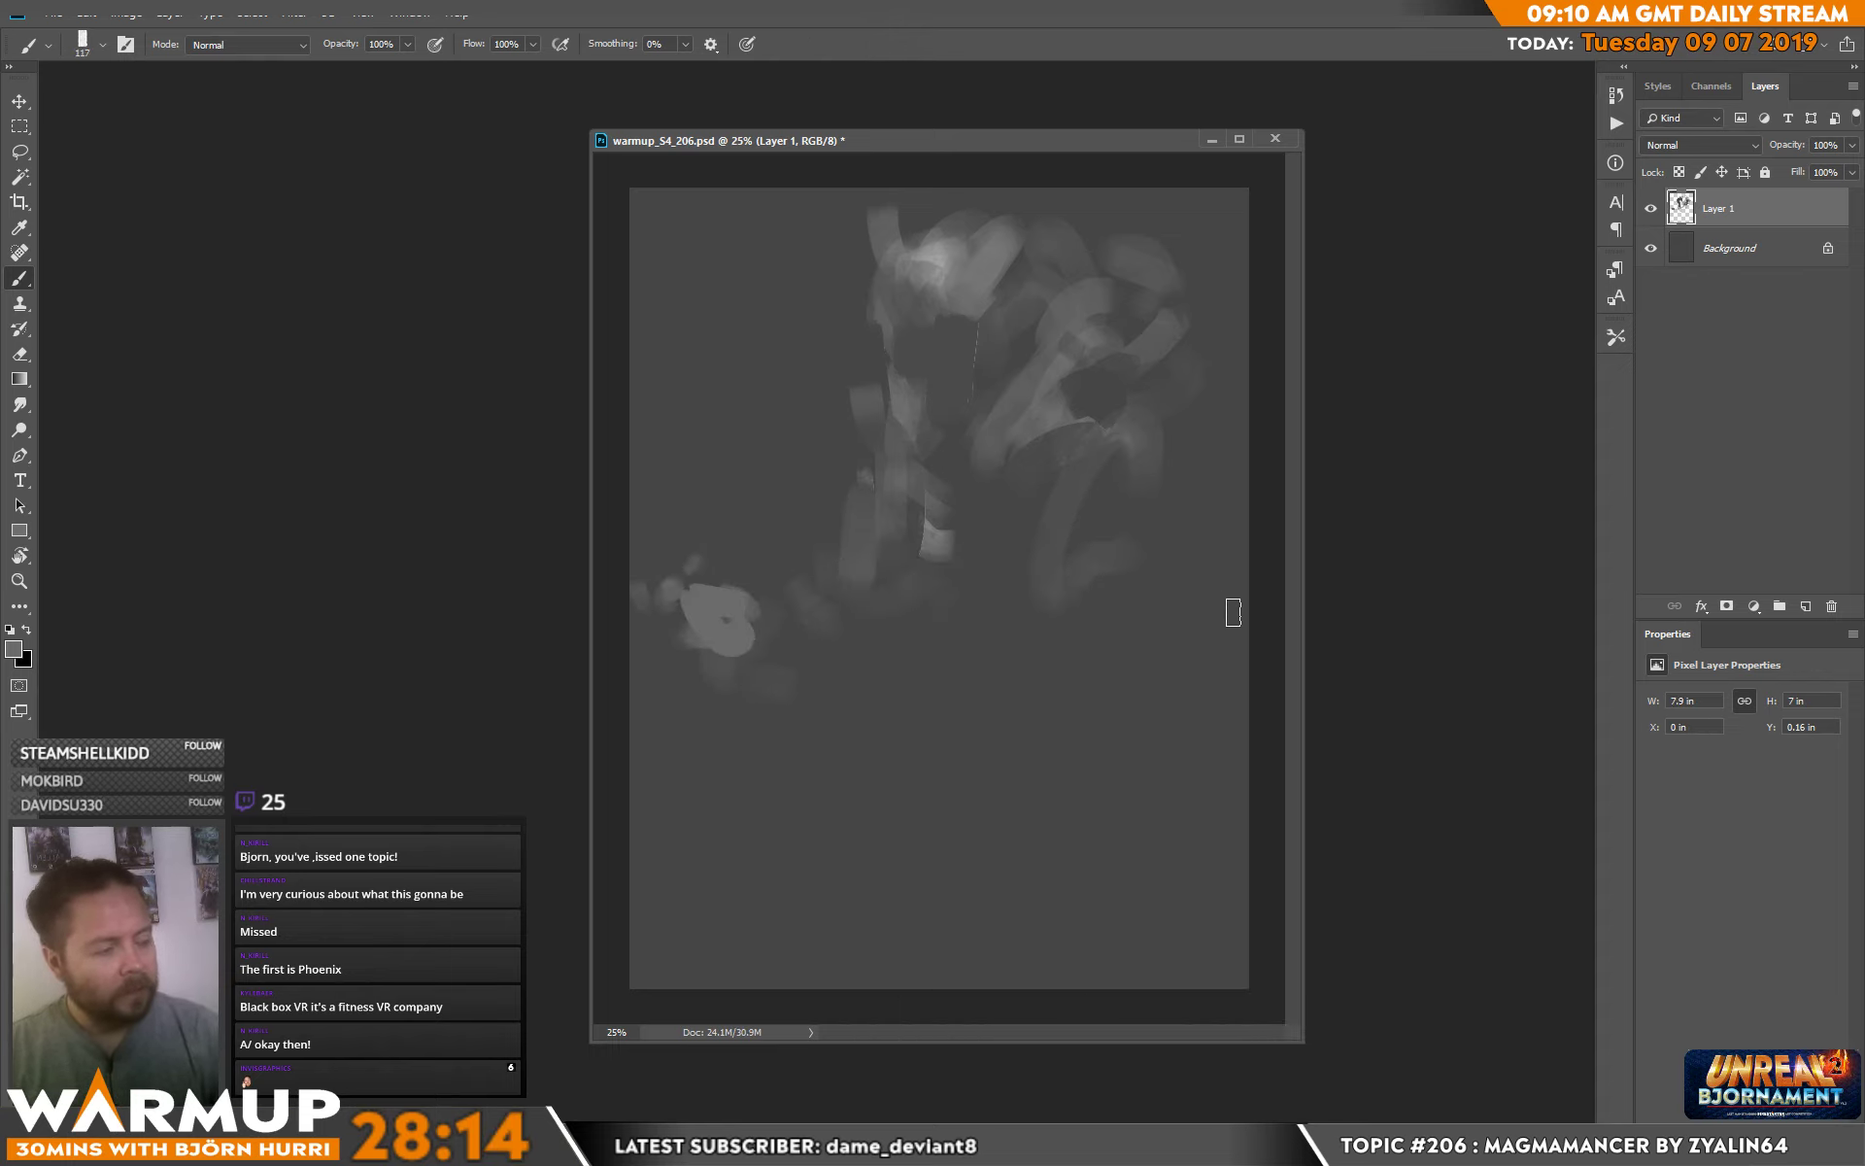
pyautogui.moveTo(1233, 612)
pyautogui.mouseDown()
pyautogui.moveTo(1145, 683)
pyautogui.moveTo(1217, 608)
pyautogui.moveTo(1190, 546)
pyautogui.moveTo(1213, 595)
pyautogui.moveTo(1183, 585)
pyautogui.moveTo(1175, 643)
pyautogui.moveTo(1074, 629)
pyautogui.moveTo(1023, 746)
pyautogui.mouseUp()
pyautogui.moveTo(835, 742); pyautogui.dragTo(826, 808)
# Scale the painted strokes down around their centre and move them up the canvas.
pyautogui.hotkey('ctrl', 't')
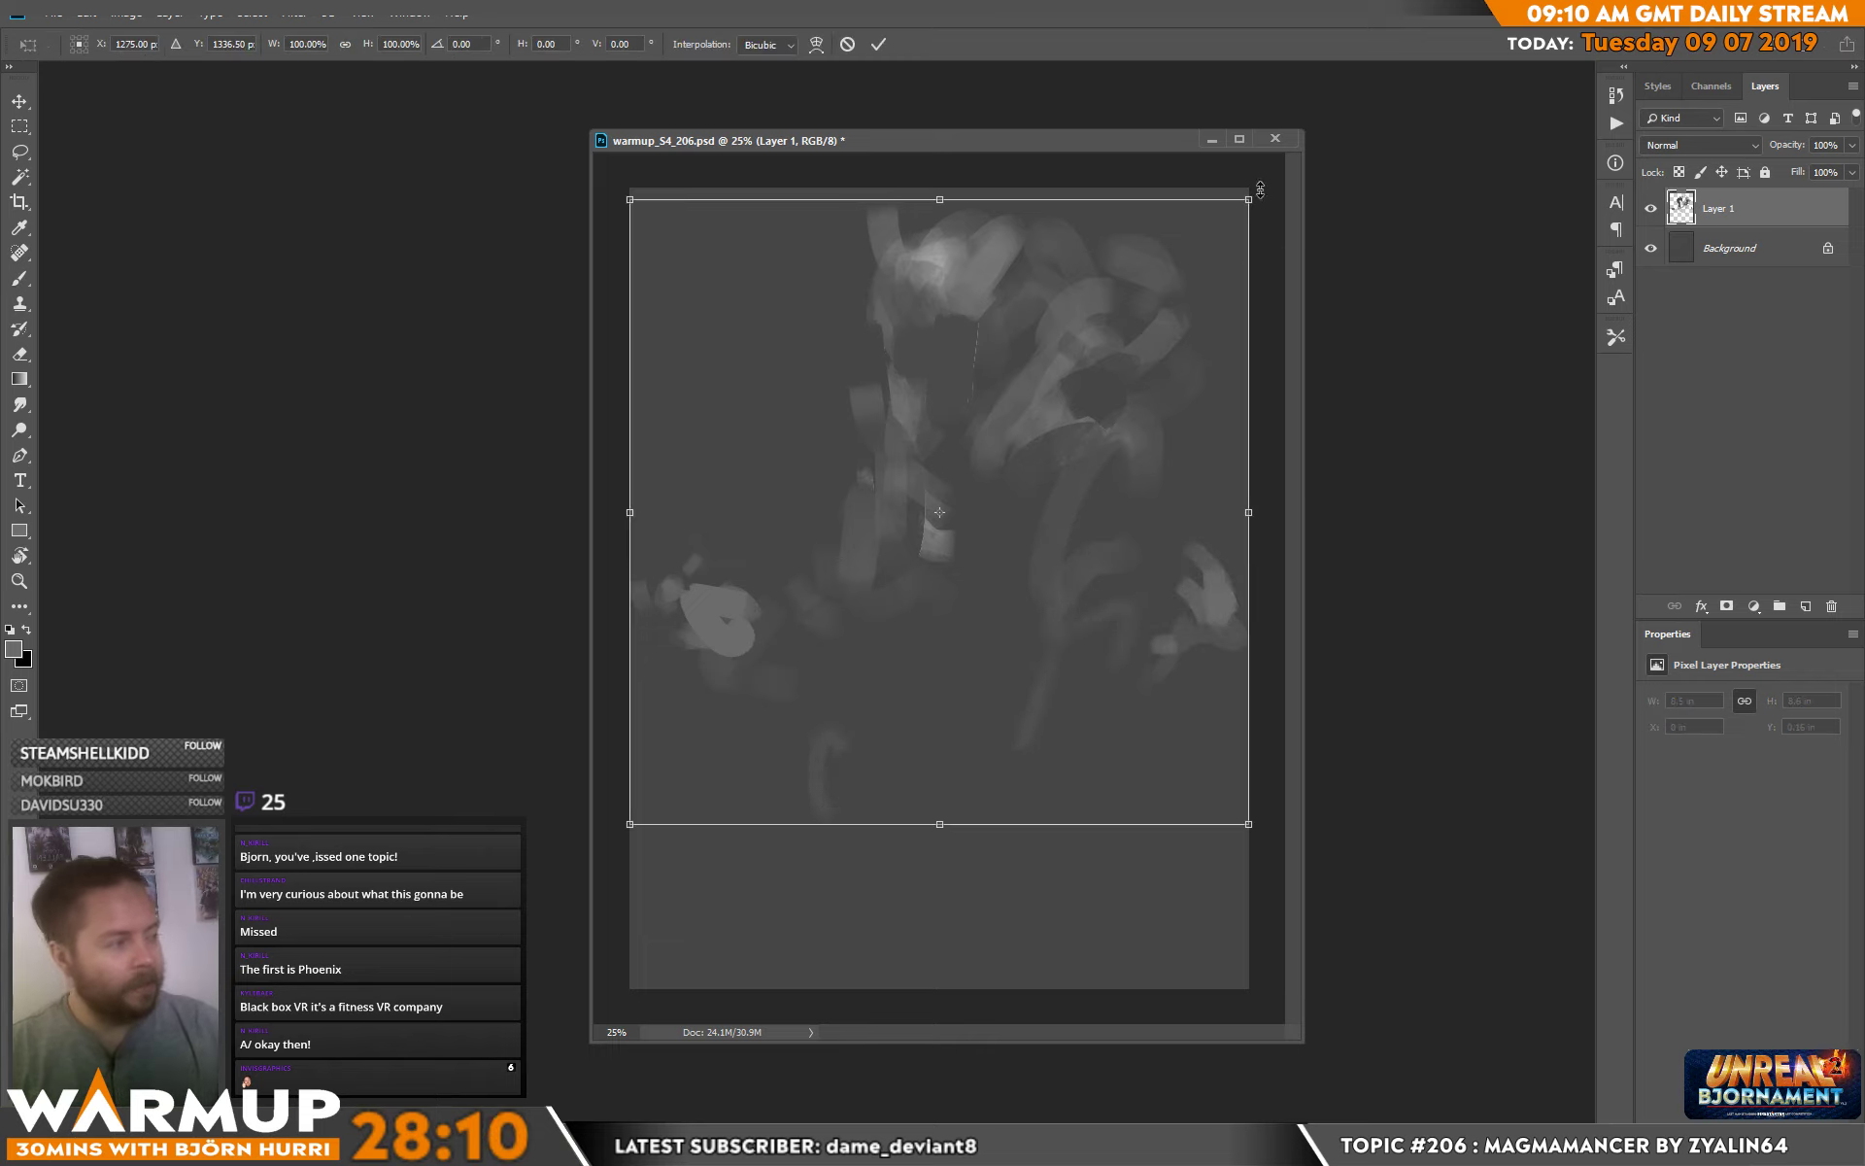
pyautogui.moveTo(1260, 190)
pyautogui.mouseDown()
pyautogui.moveTo(1239, 261)
pyautogui.moveTo(1183, 282)
pyautogui.mouseUp()
pyautogui.moveTo(1117, 404); pyautogui.dragTo(1096, 354)
pyautogui.press('Return')
pyautogui.press('b')
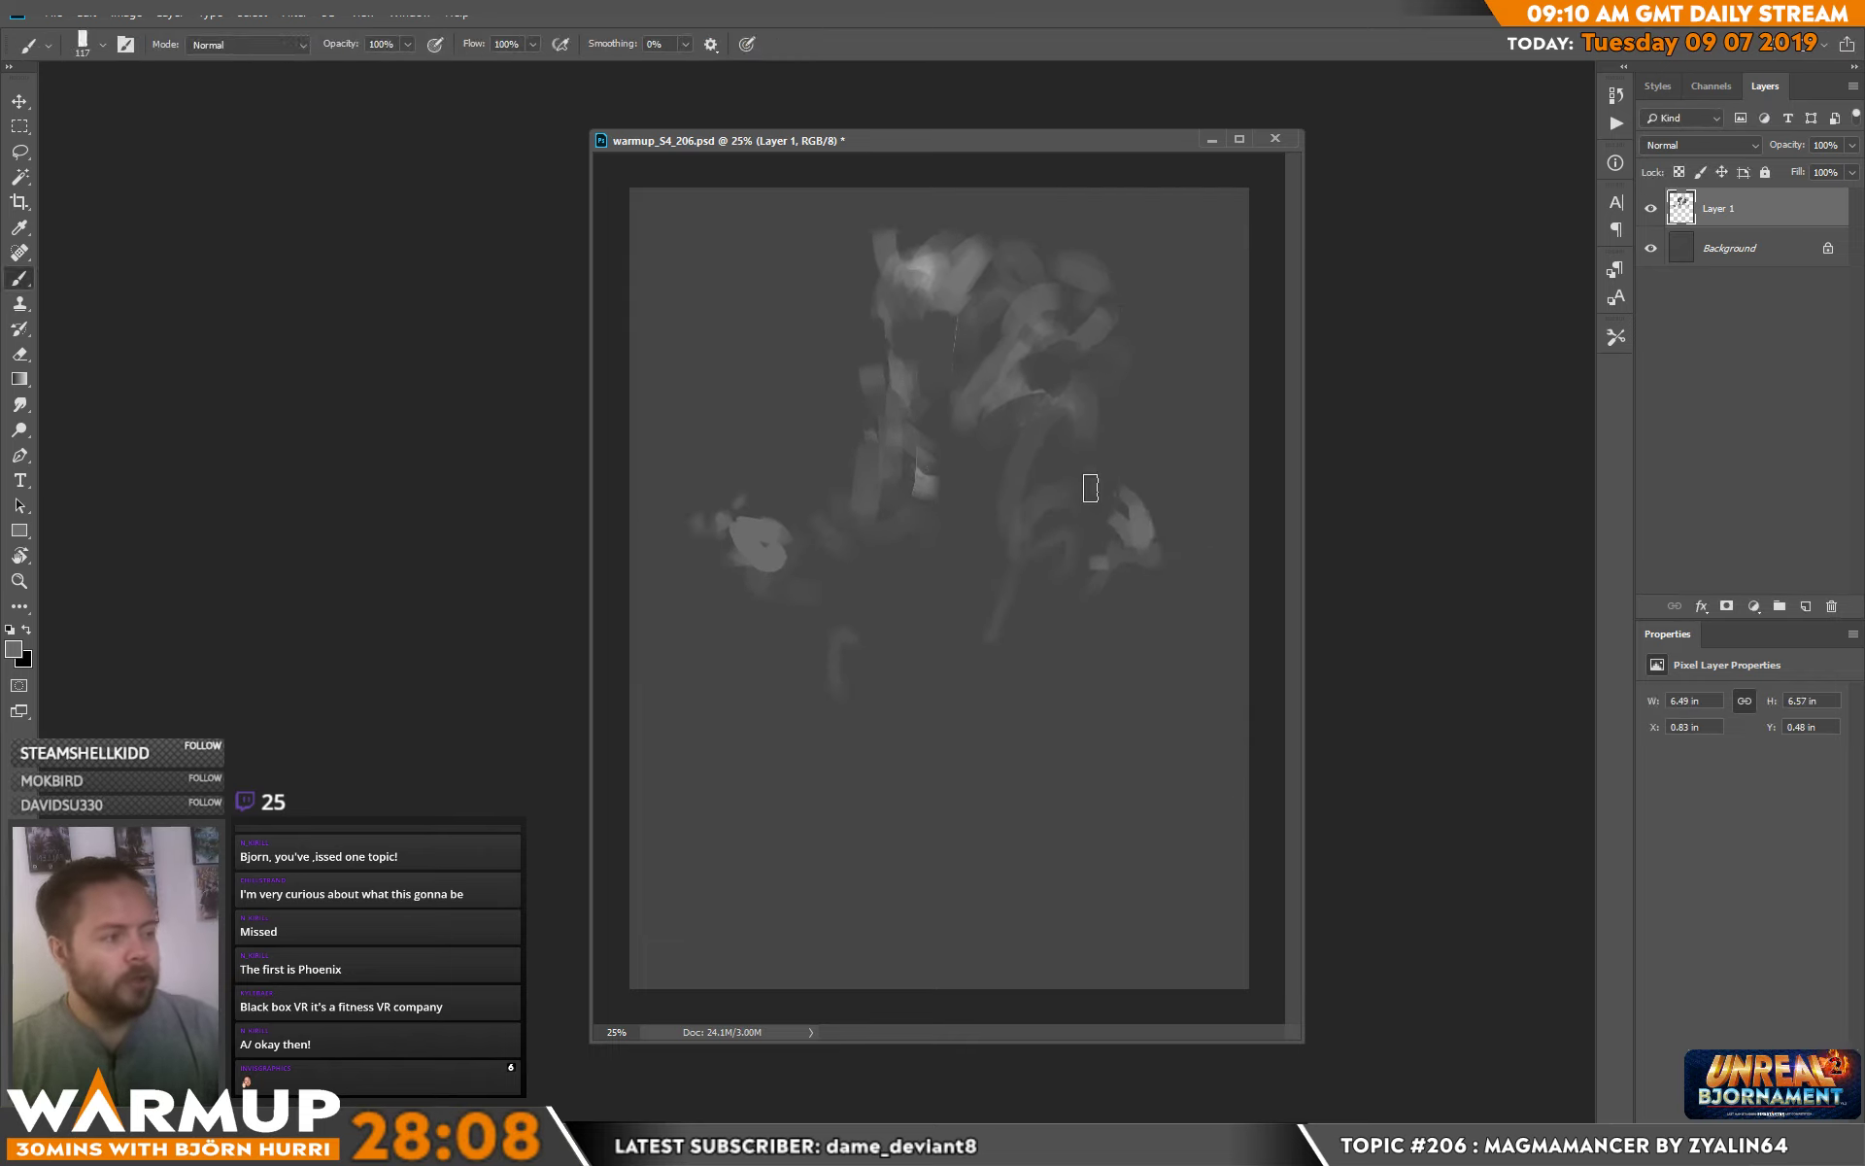
# Paint a long faint stroke and the lower-left leg with a 243 px brush.
pyautogui.moveTo(976, 578)
pyautogui.mouseDown()
pyautogui.moveTo(950, 639)
pyautogui.moveTo(990, 623)
pyautogui.moveTo(1191, 663)
pyautogui.moveTo(941, 641)
pyautogui.moveTo(906, 606)
pyautogui.moveTo(917, 696)
pyautogui.moveTo(868, 717)
pyautogui.moveTo(864, 630)
pyautogui.moveTo(855, 762)
pyautogui.moveTo(898, 688)
pyautogui.moveTo(778, 872)
pyautogui.moveTo(850, 697)
pyautogui.moveTo(744, 799)
pyautogui.moveTo(709, 921)
pyautogui.moveTo(748, 948)
pyautogui.moveTo(942, 776)
pyautogui.moveTo(1065, 734)
pyautogui.moveTo(1044, 663)
pyautogui.moveTo(1049, 774)
pyautogui.moveTo(1089, 798)
pyautogui.moveTo(1026, 655)
pyautogui.moveTo(1055, 659)
pyautogui.moveTo(1118, 987)
pyautogui.mouseUp()
pyautogui.rightClick(989, 621)
pyautogui.click(1188, 662)
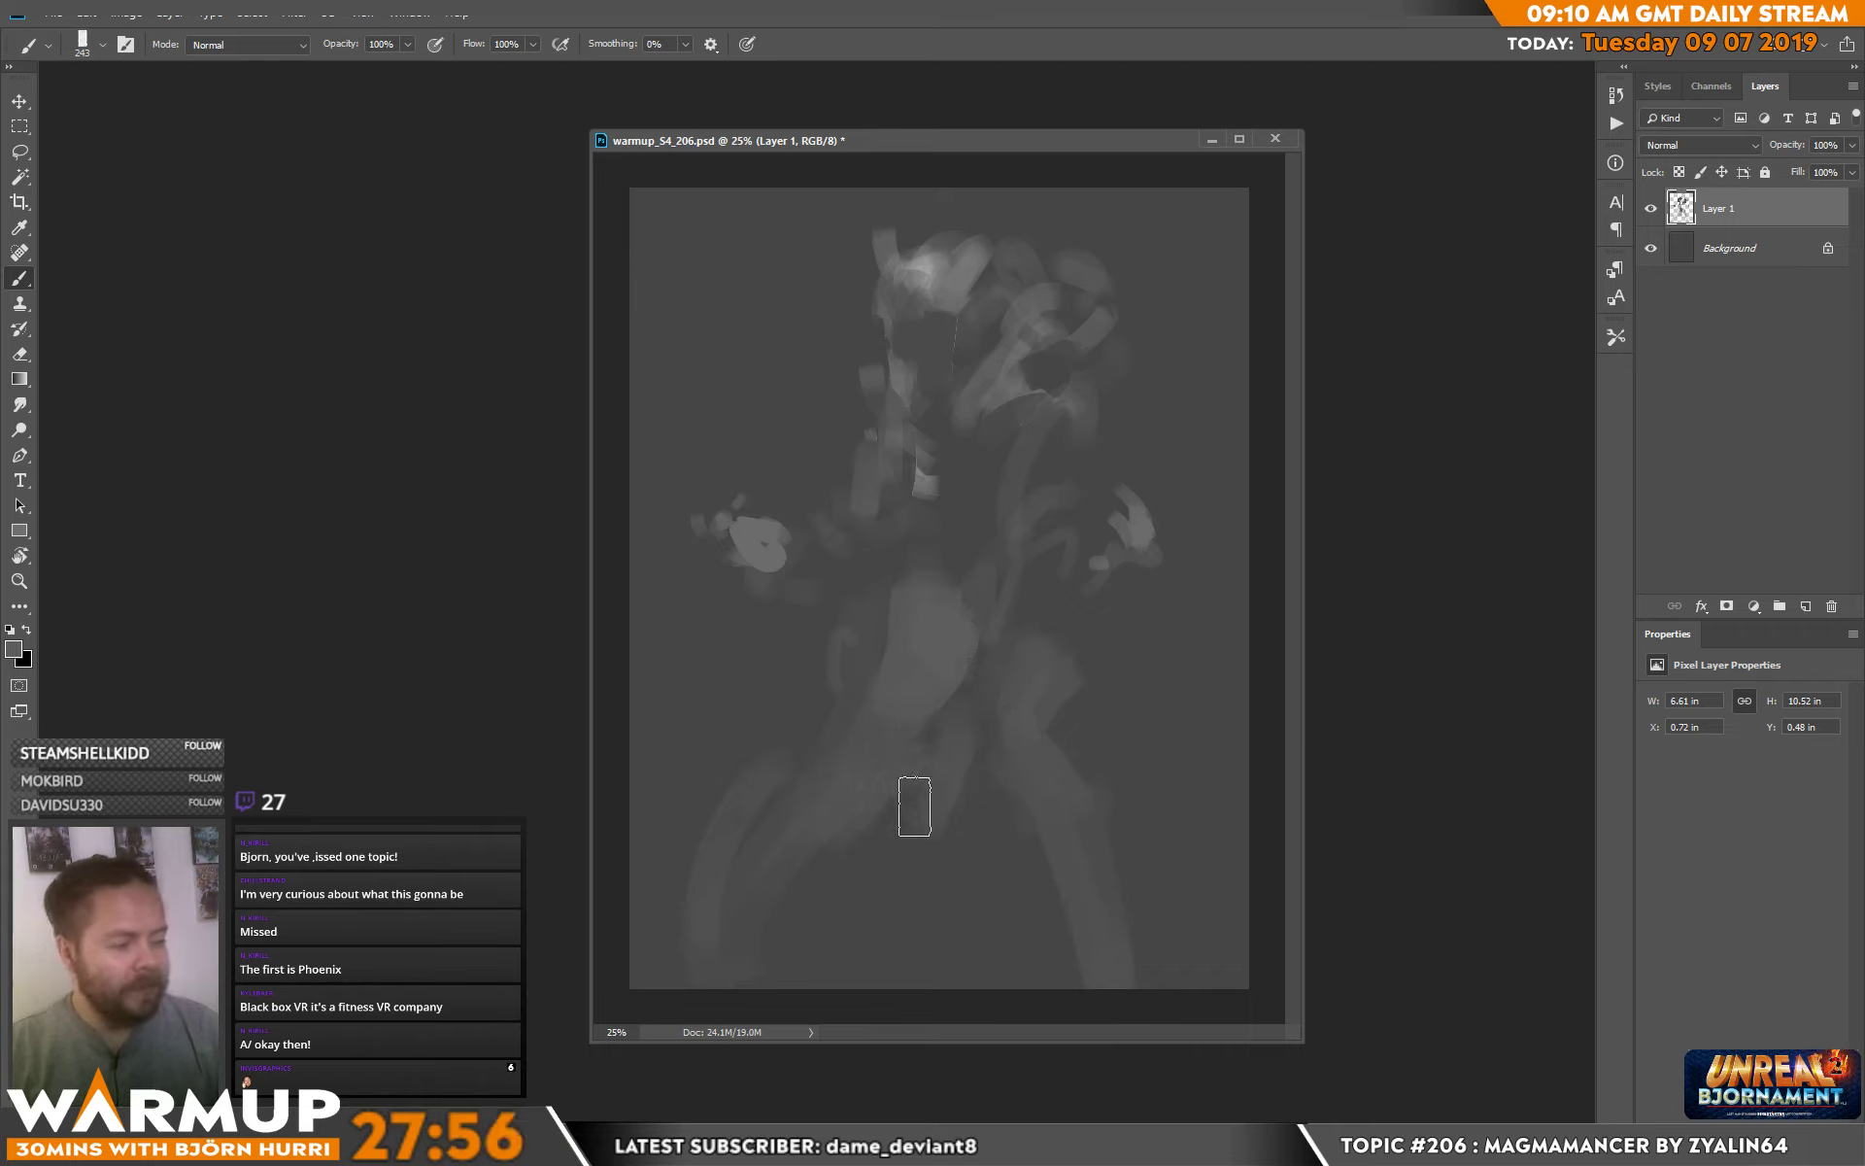
pyautogui.moveTo(747, 816)
pyautogui.mouseDown()
pyautogui.moveTo(700, 861)
pyautogui.moveTo(716, 895)
pyautogui.moveTo(732, 907)
pyautogui.moveTo(810, 871)
pyautogui.mouseUp()
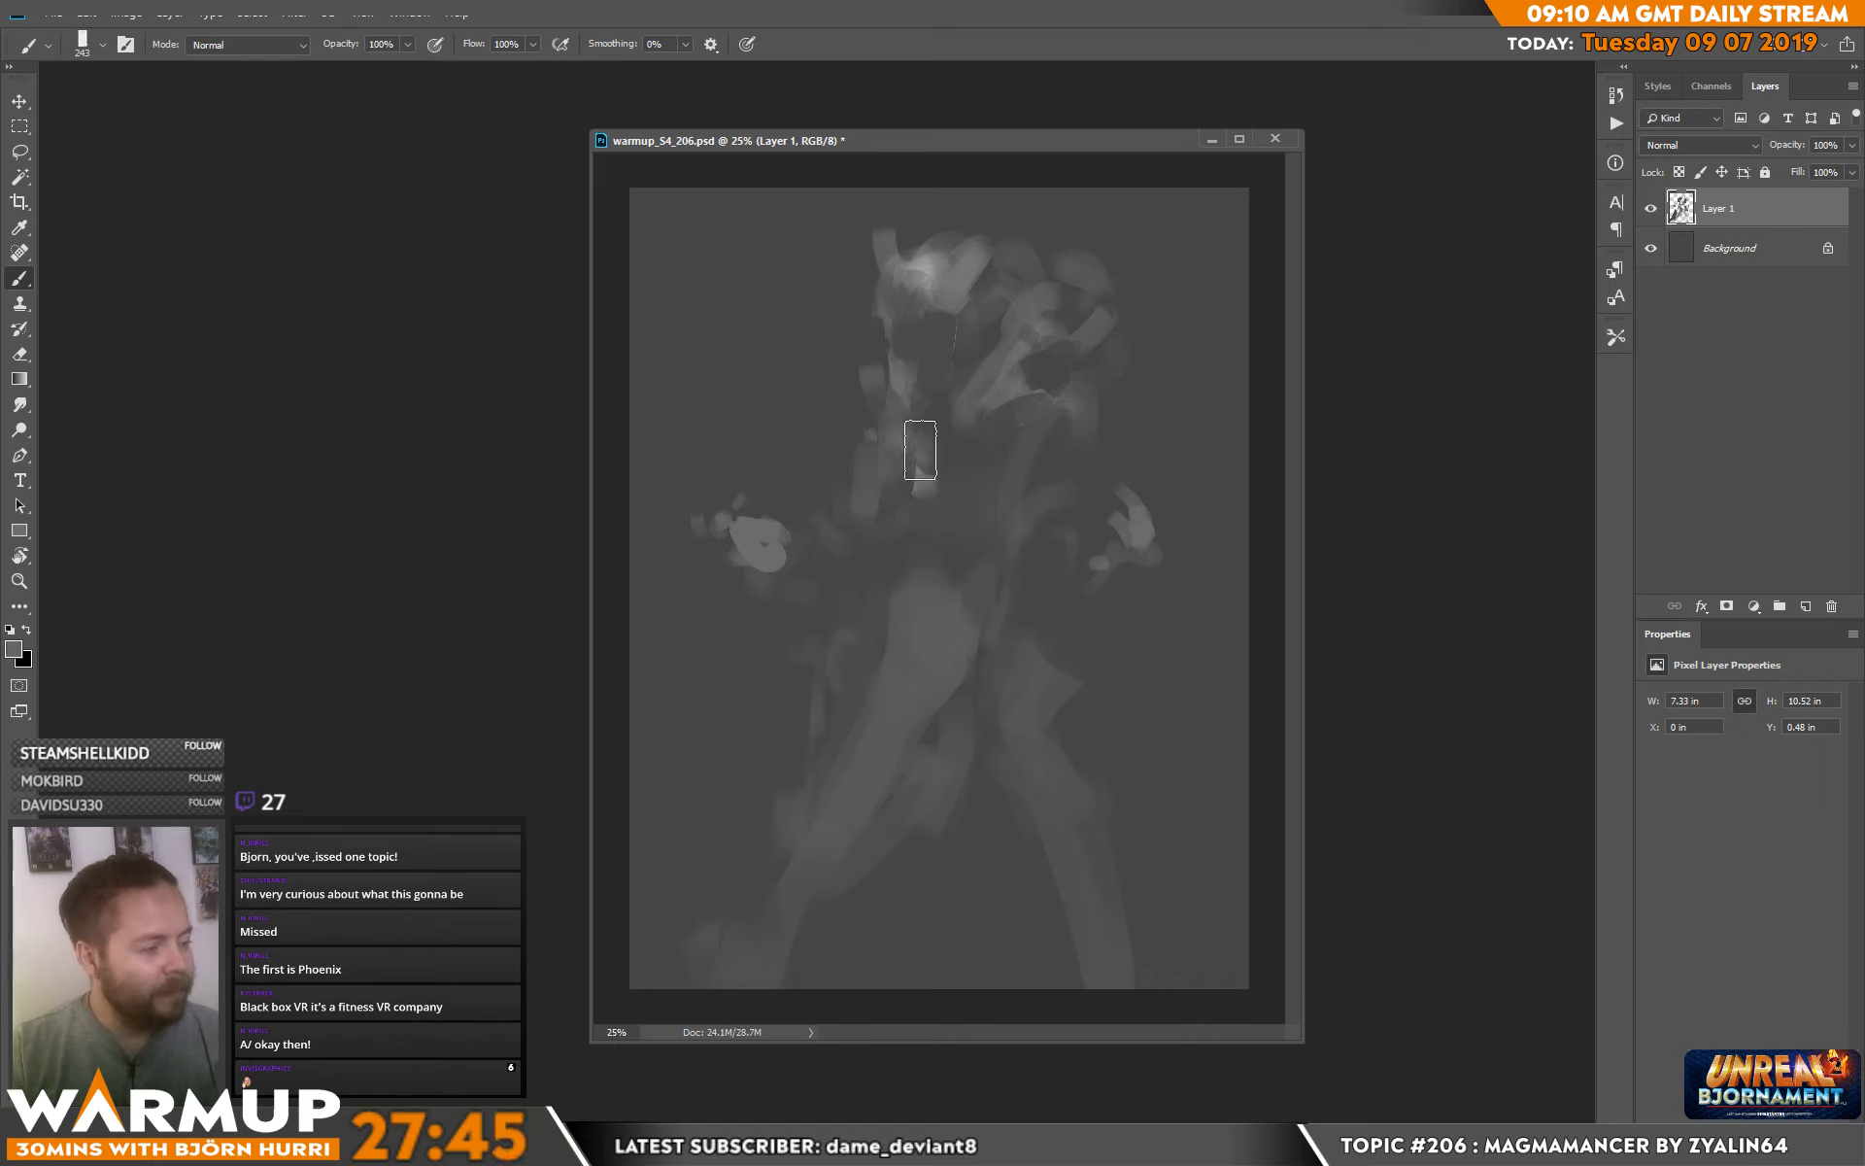
pyautogui.rightClick(985, 492)
# With a 47 px brush, paint over the light arm shape in sampled dark greys.
pyautogui.click(1117, 534)
pyautogui.moveTo(997, 409)
pyautogui.mouseDown()
pyautogui.moveTo(943, 444)
pyautogui.moveTo(1032, 395)
pyautogui.mouseUp()
pyautogui.keyDown('alt'); pyautogui.click(967, 398); pyautogui.keyUp('alt')
pyautogui.keyDown('alt'); pyautogui.click(975, 459); pyautogui.keyUp('alt')
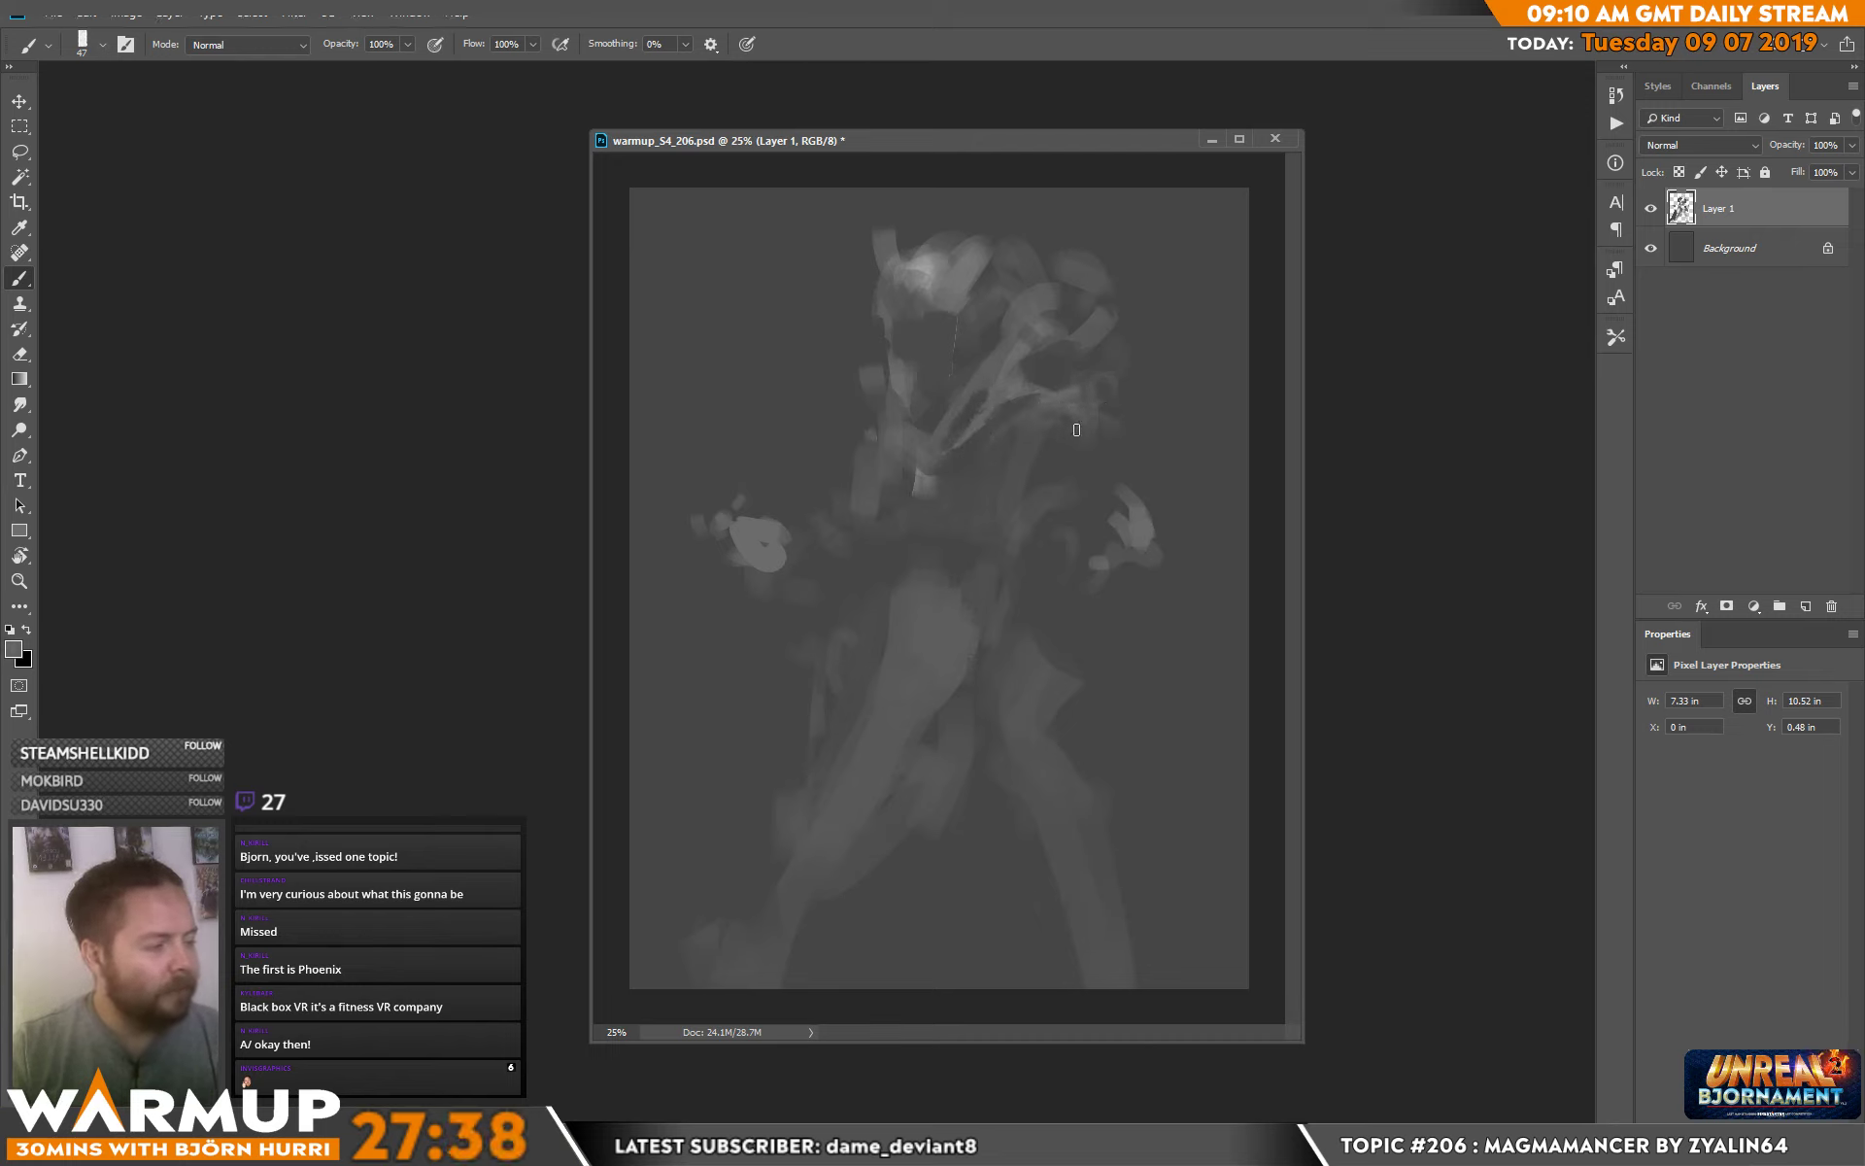
pyautogui.keyDown('alt'); pyautogui.click(905, 496); pyautogui.keyUp('alt')
pyautogui.moveTo(885, 425); pyautogui.dragTo(896, 460)
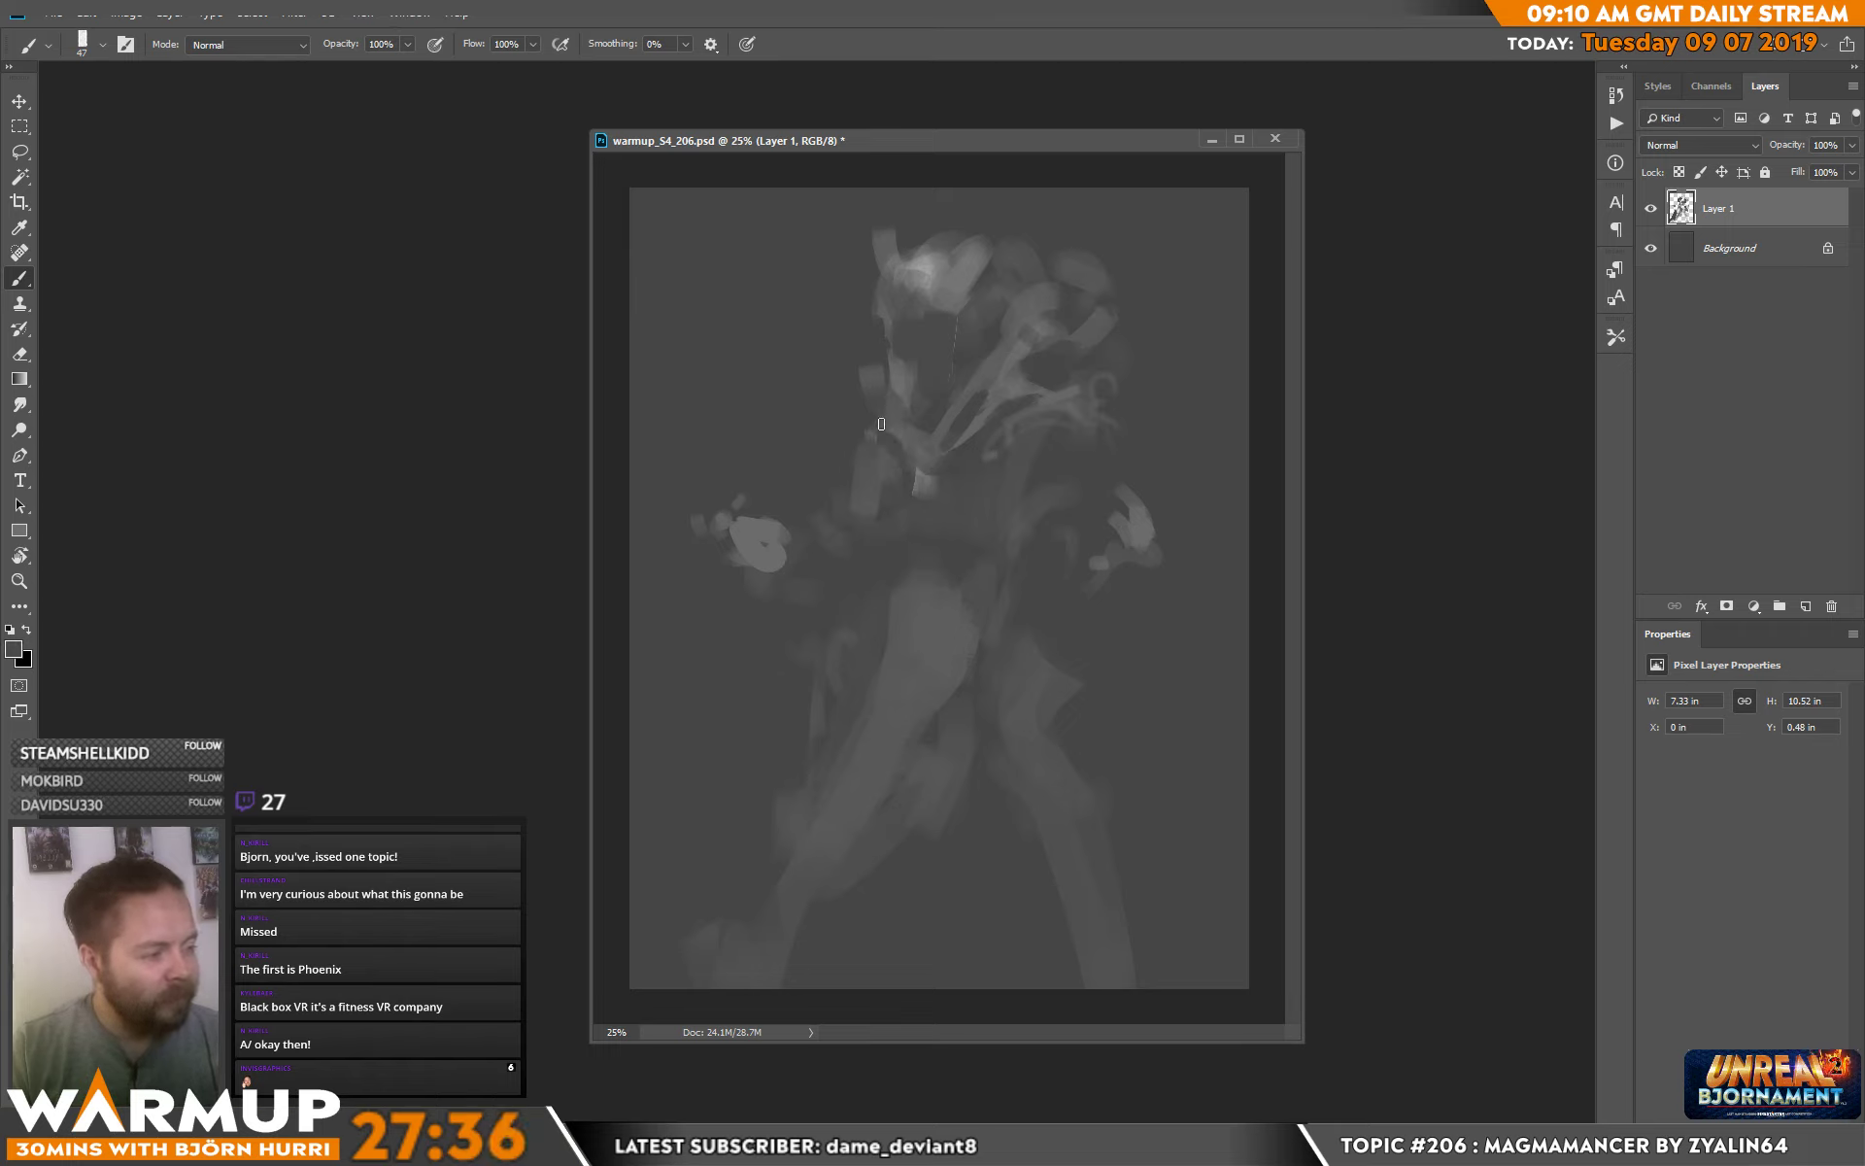
pyautogui.press('alt')
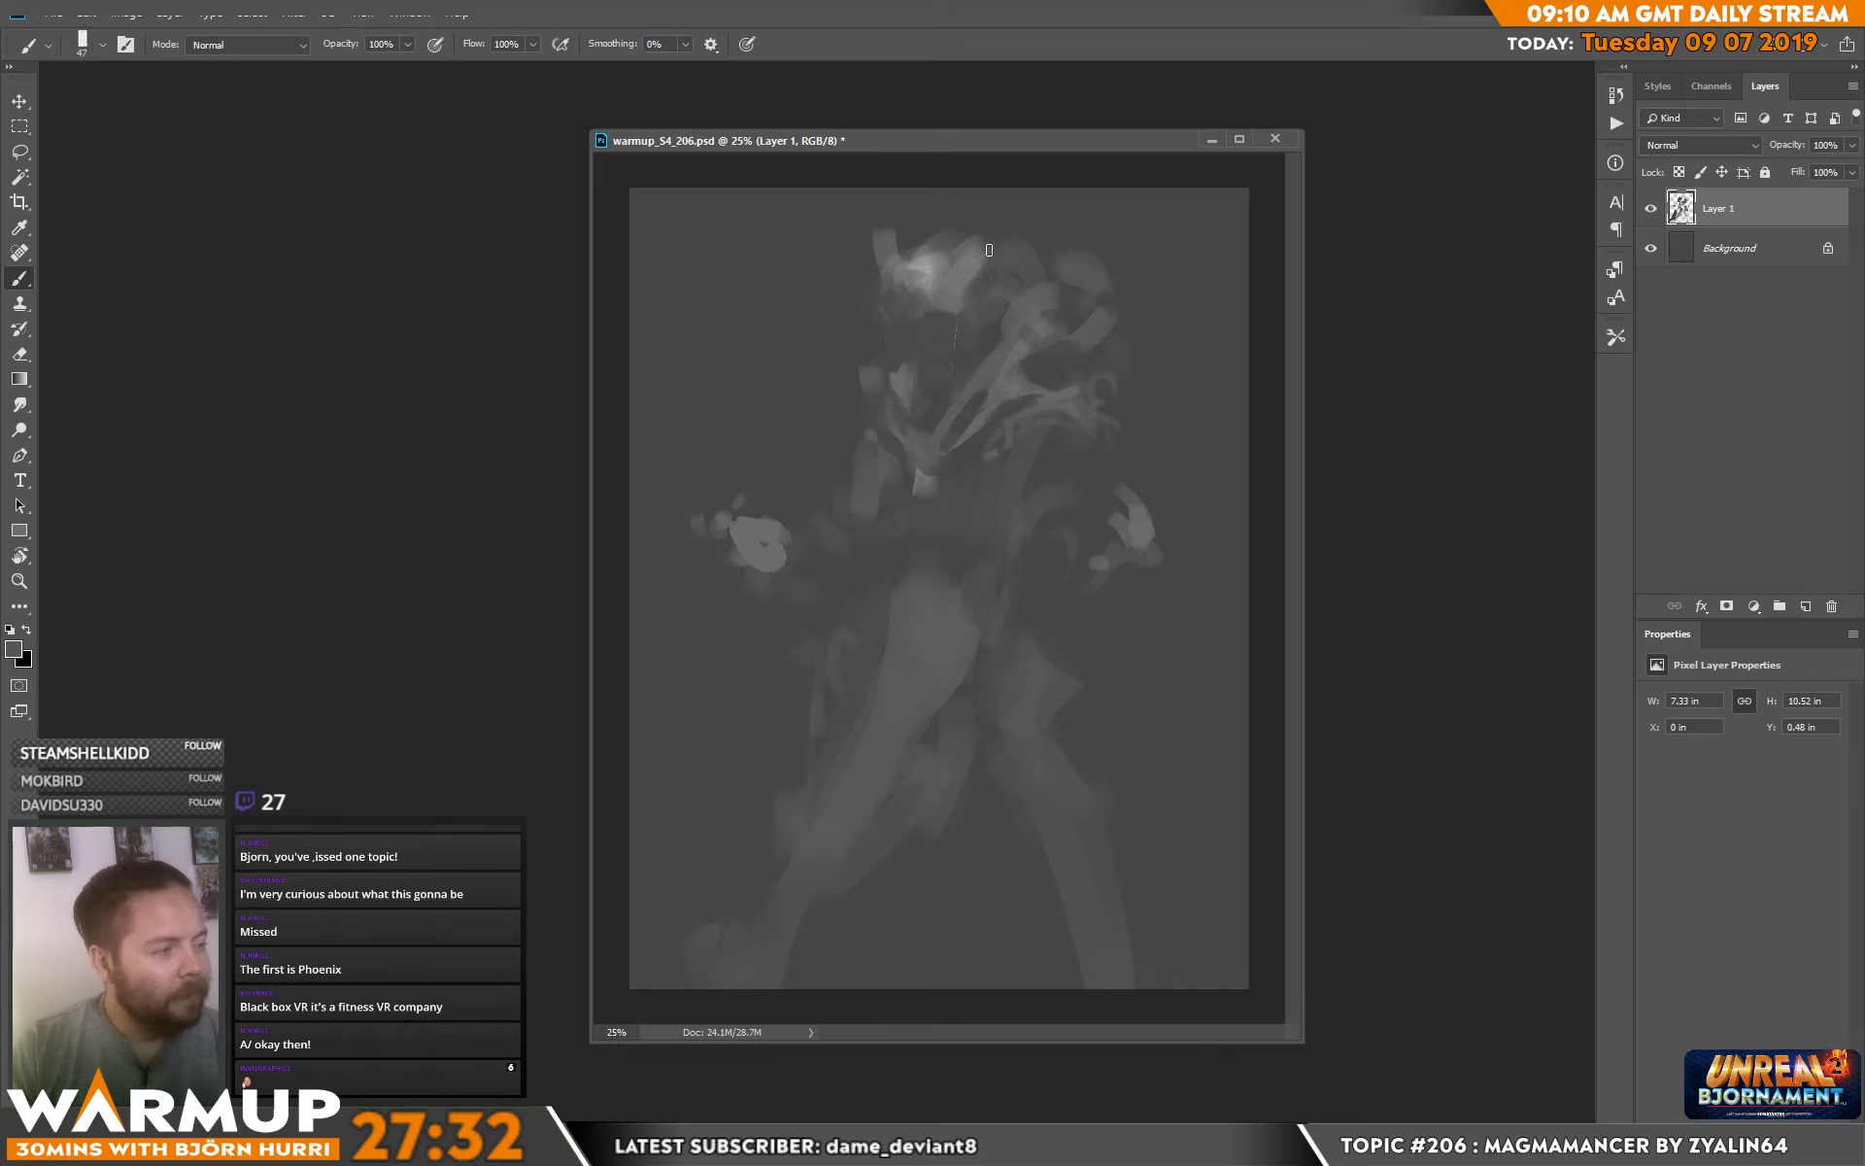
# At 155 px, paint light strokes on and beside the head and darken its top.
pyautogui.rightClick(1107, 305)
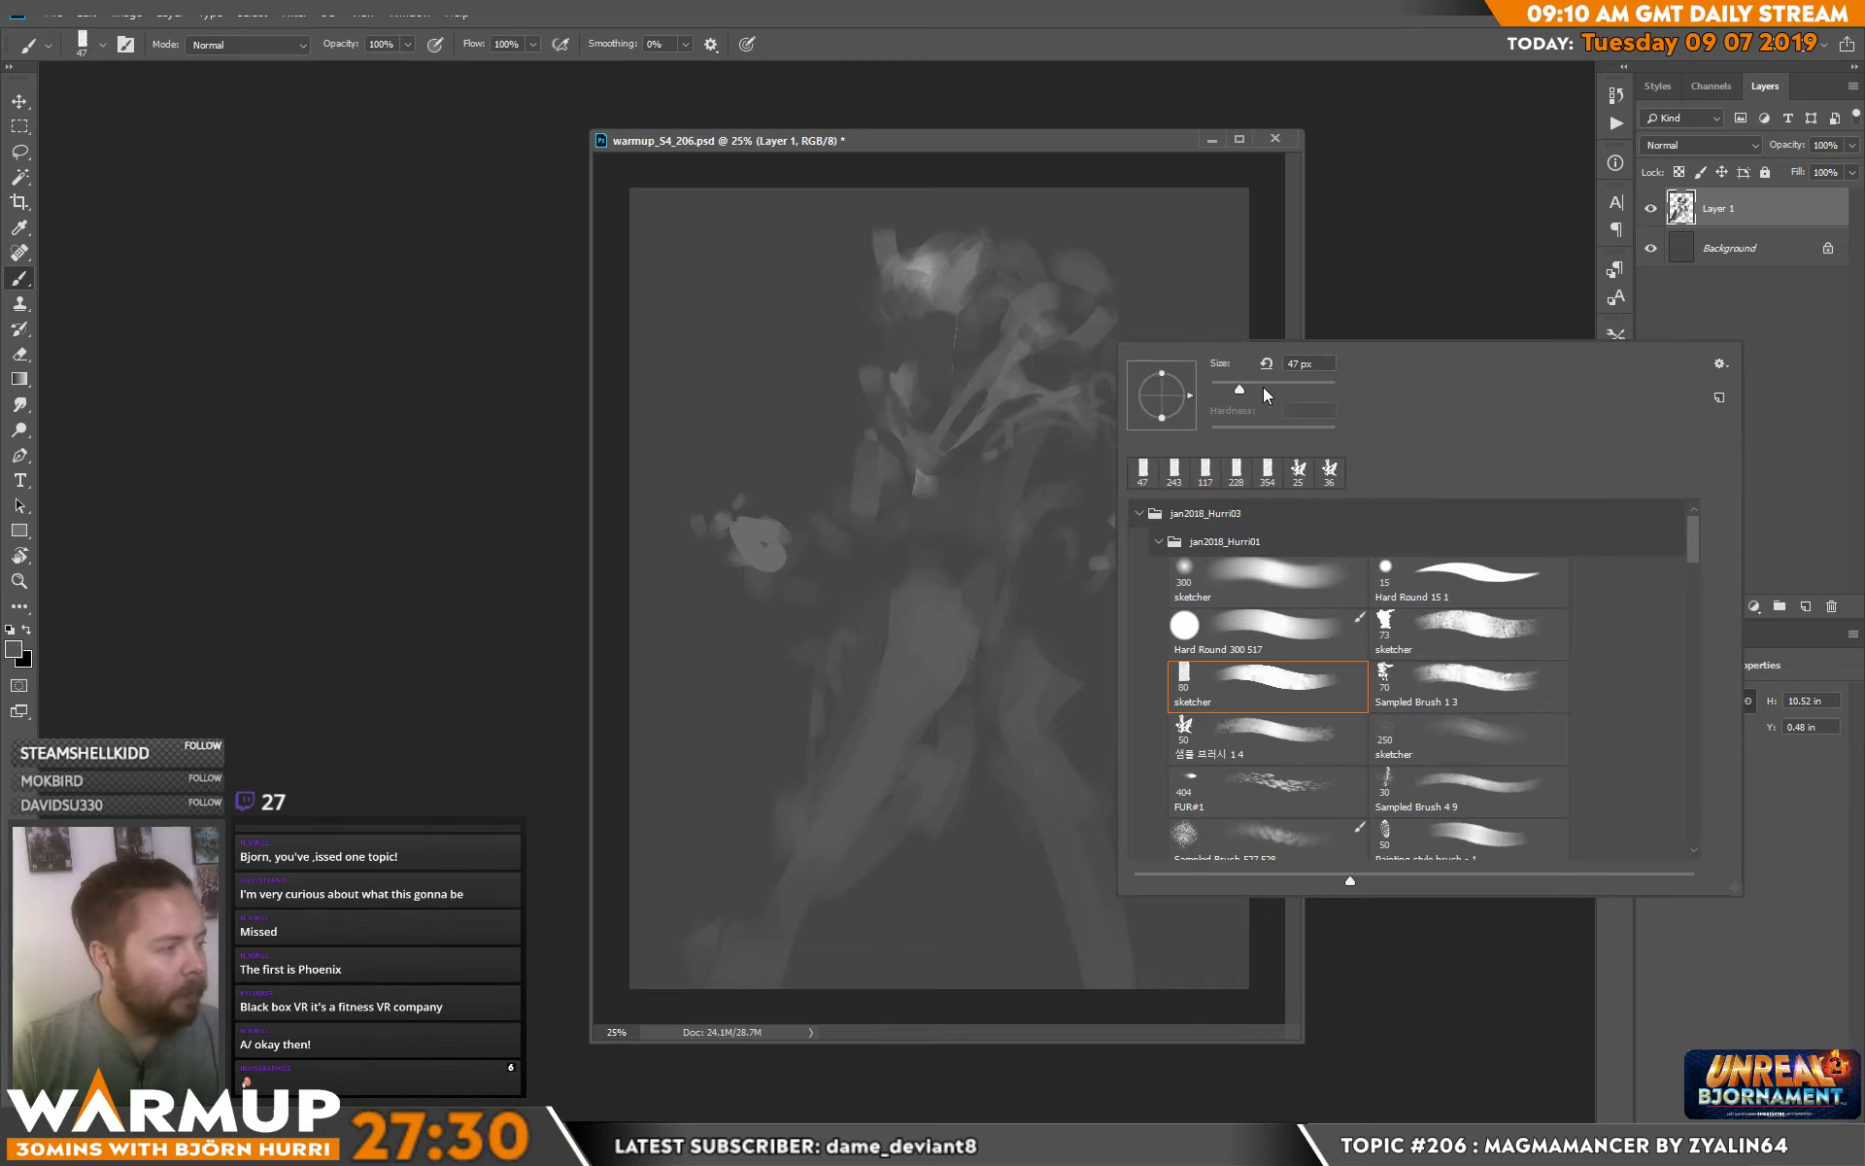
pyautogui.click(1288, 389)
pyautogui.keyDown('alt'); pyautogui.click(924, 304); pyautogui.keyUp('alt')
pyautogui.moveTo(910, 245)
pyautogui.mouseDown()
pyautogui.moveTo(987, 275)
pyautogui.moveTo(1018, 220)
pyautogui.mouseUp()
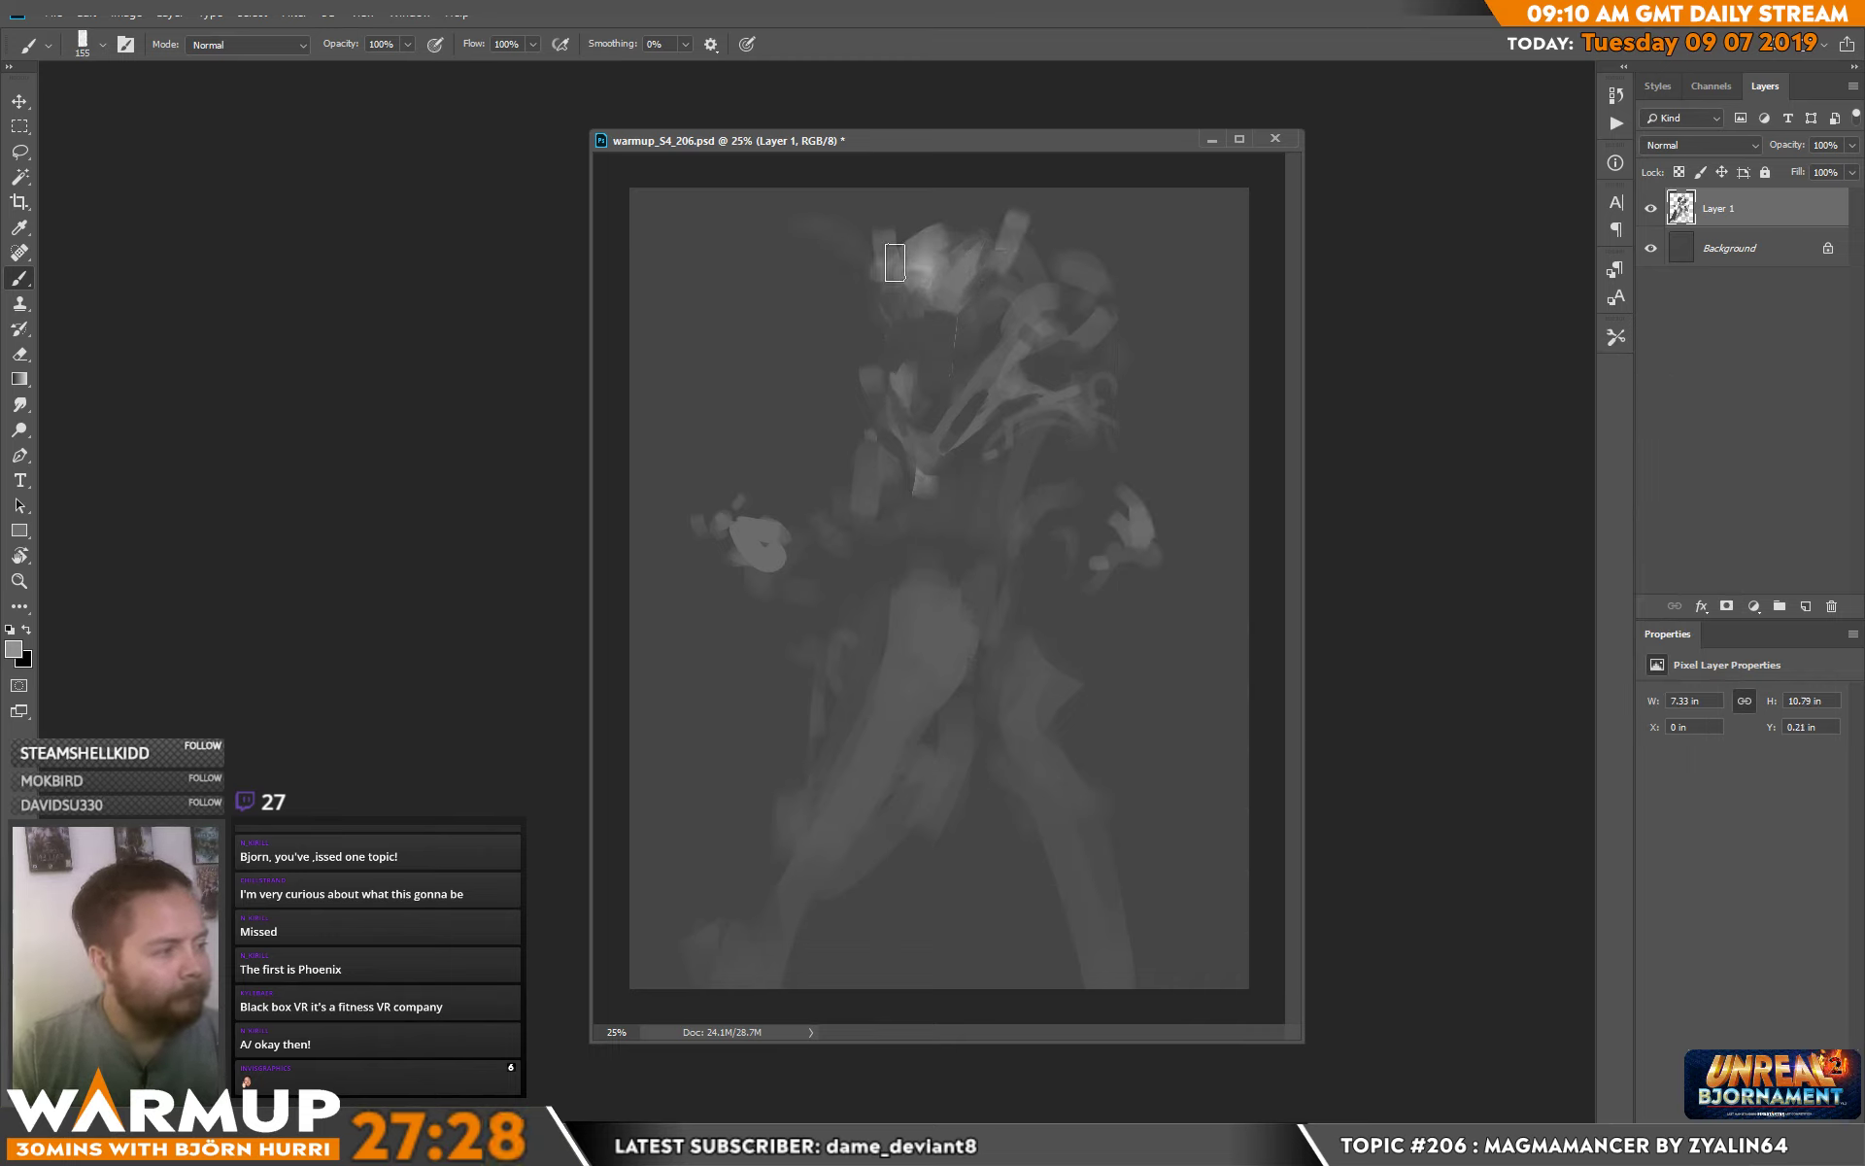
pyautogui.moveTo(895, 262)
pyautogui.mouseDown()
pyautogui.moveTo(873, 230)
pyautogui.moveTo(1010, 208)
pyautogui.moveTo(1011, 263)
pyautogui.moveTo(1071, 209)
pyautogui.mouseUp()
pyautogui.keyDown('alt'); pyautogui.click(804, 235); pyautogui.keyUp('alt')
pyautogui.moveTo(808, 226); pyautogui.dragTo(781, 228)
pyautogui.keyDown('alt'); pyautogui.click(965, 281); pyautogui.keyUp('alt')
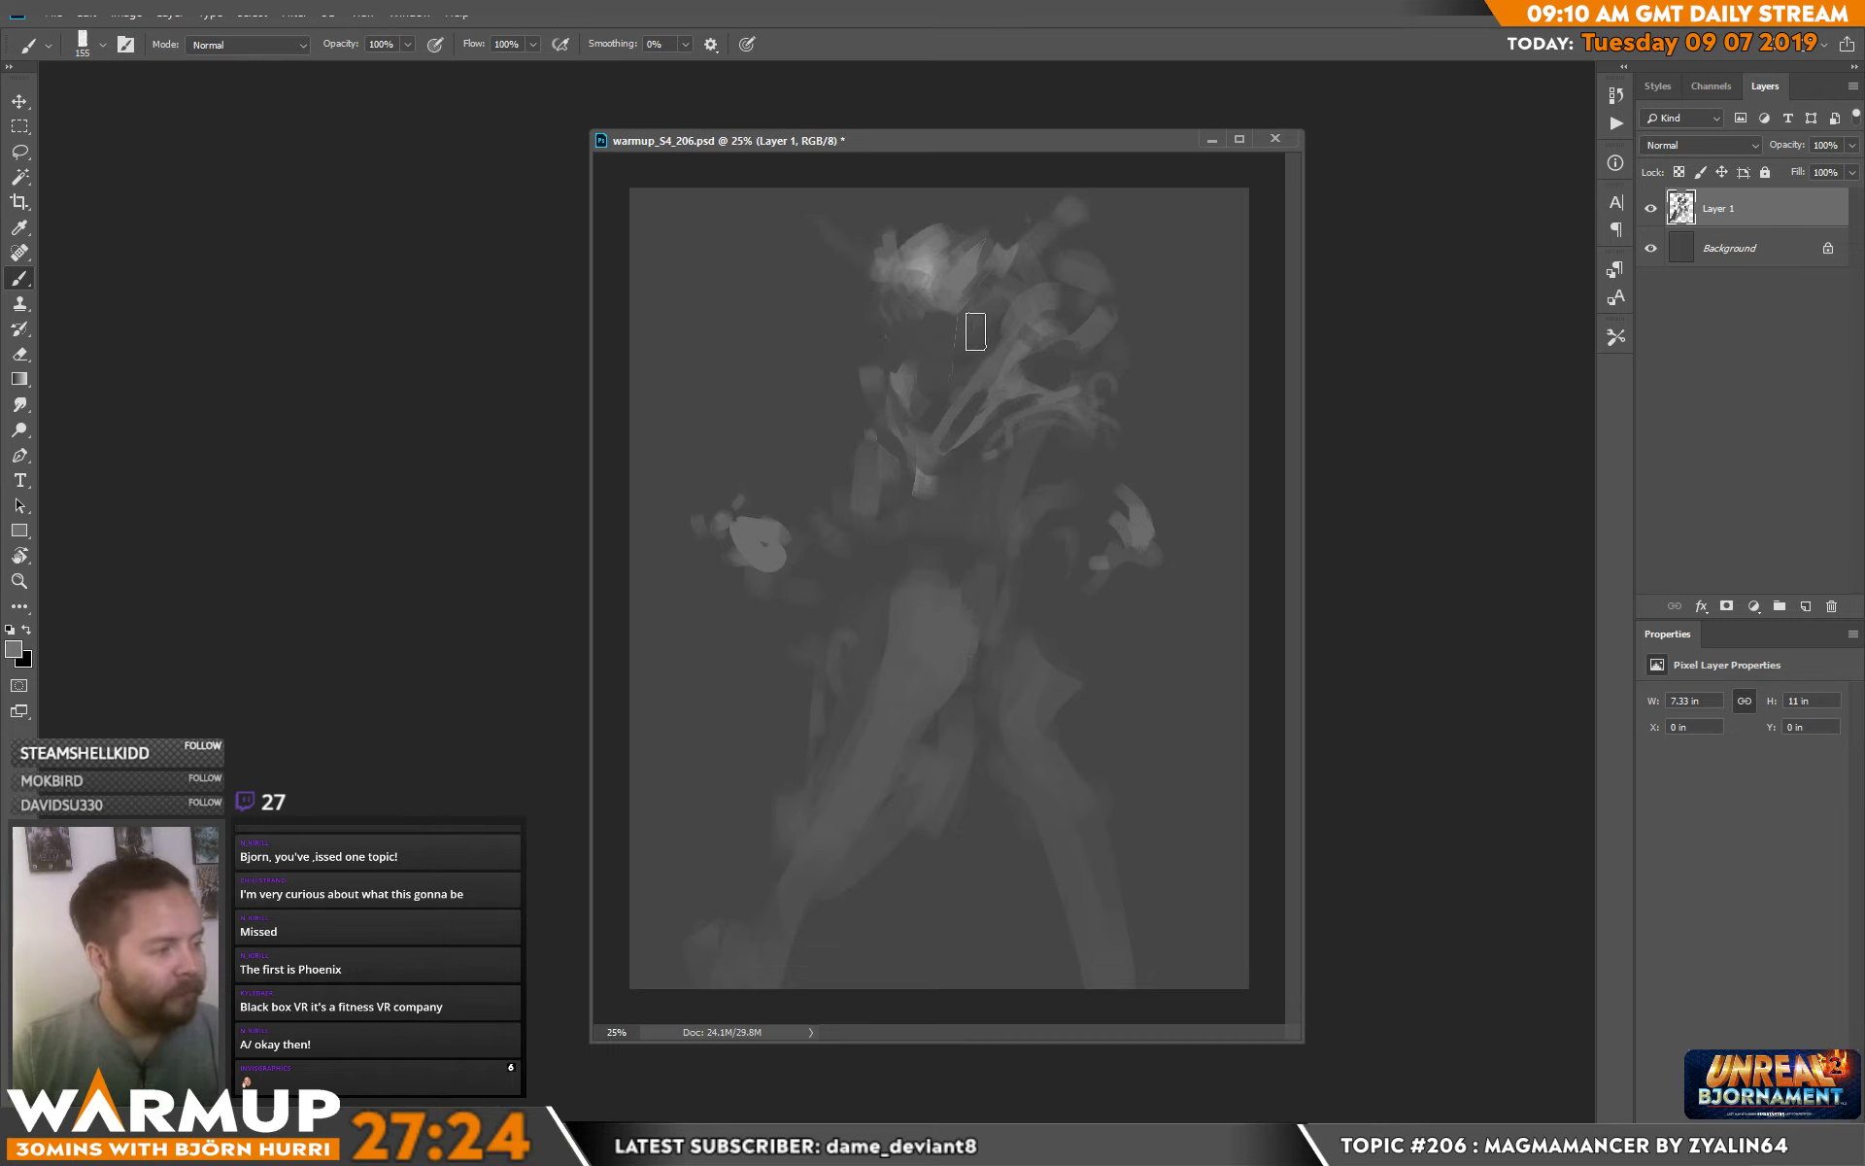
# At 66 px, paint small dark strokes near the face and over the bright mark.
pyautogui.rightClick(989, 330)
pyautogui.click(1116, 386)
pyautogui.click(905, 321)
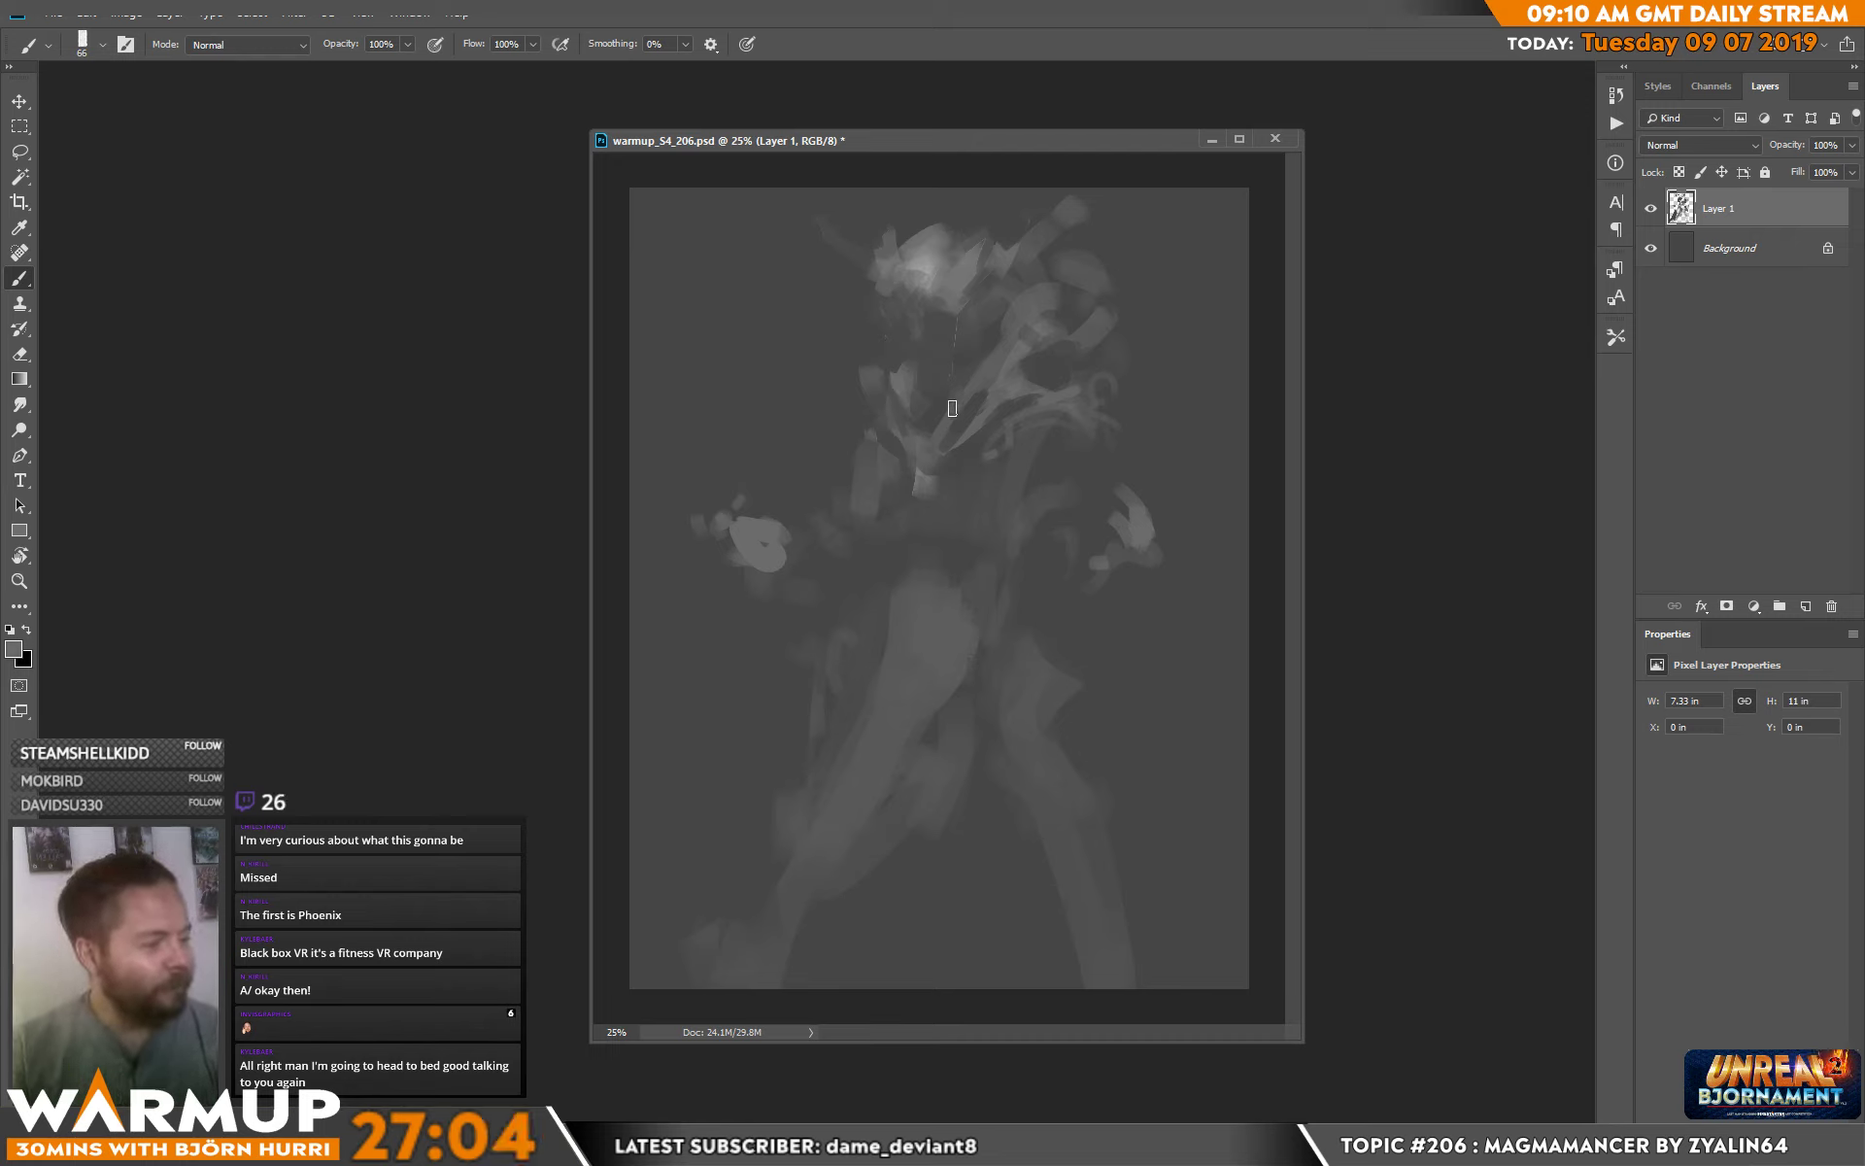
pyautogui.press('alt')
pyautogui.keyDown('alt'); pyautogui.click(1012, 386); pyautogui.keyUp('alt')
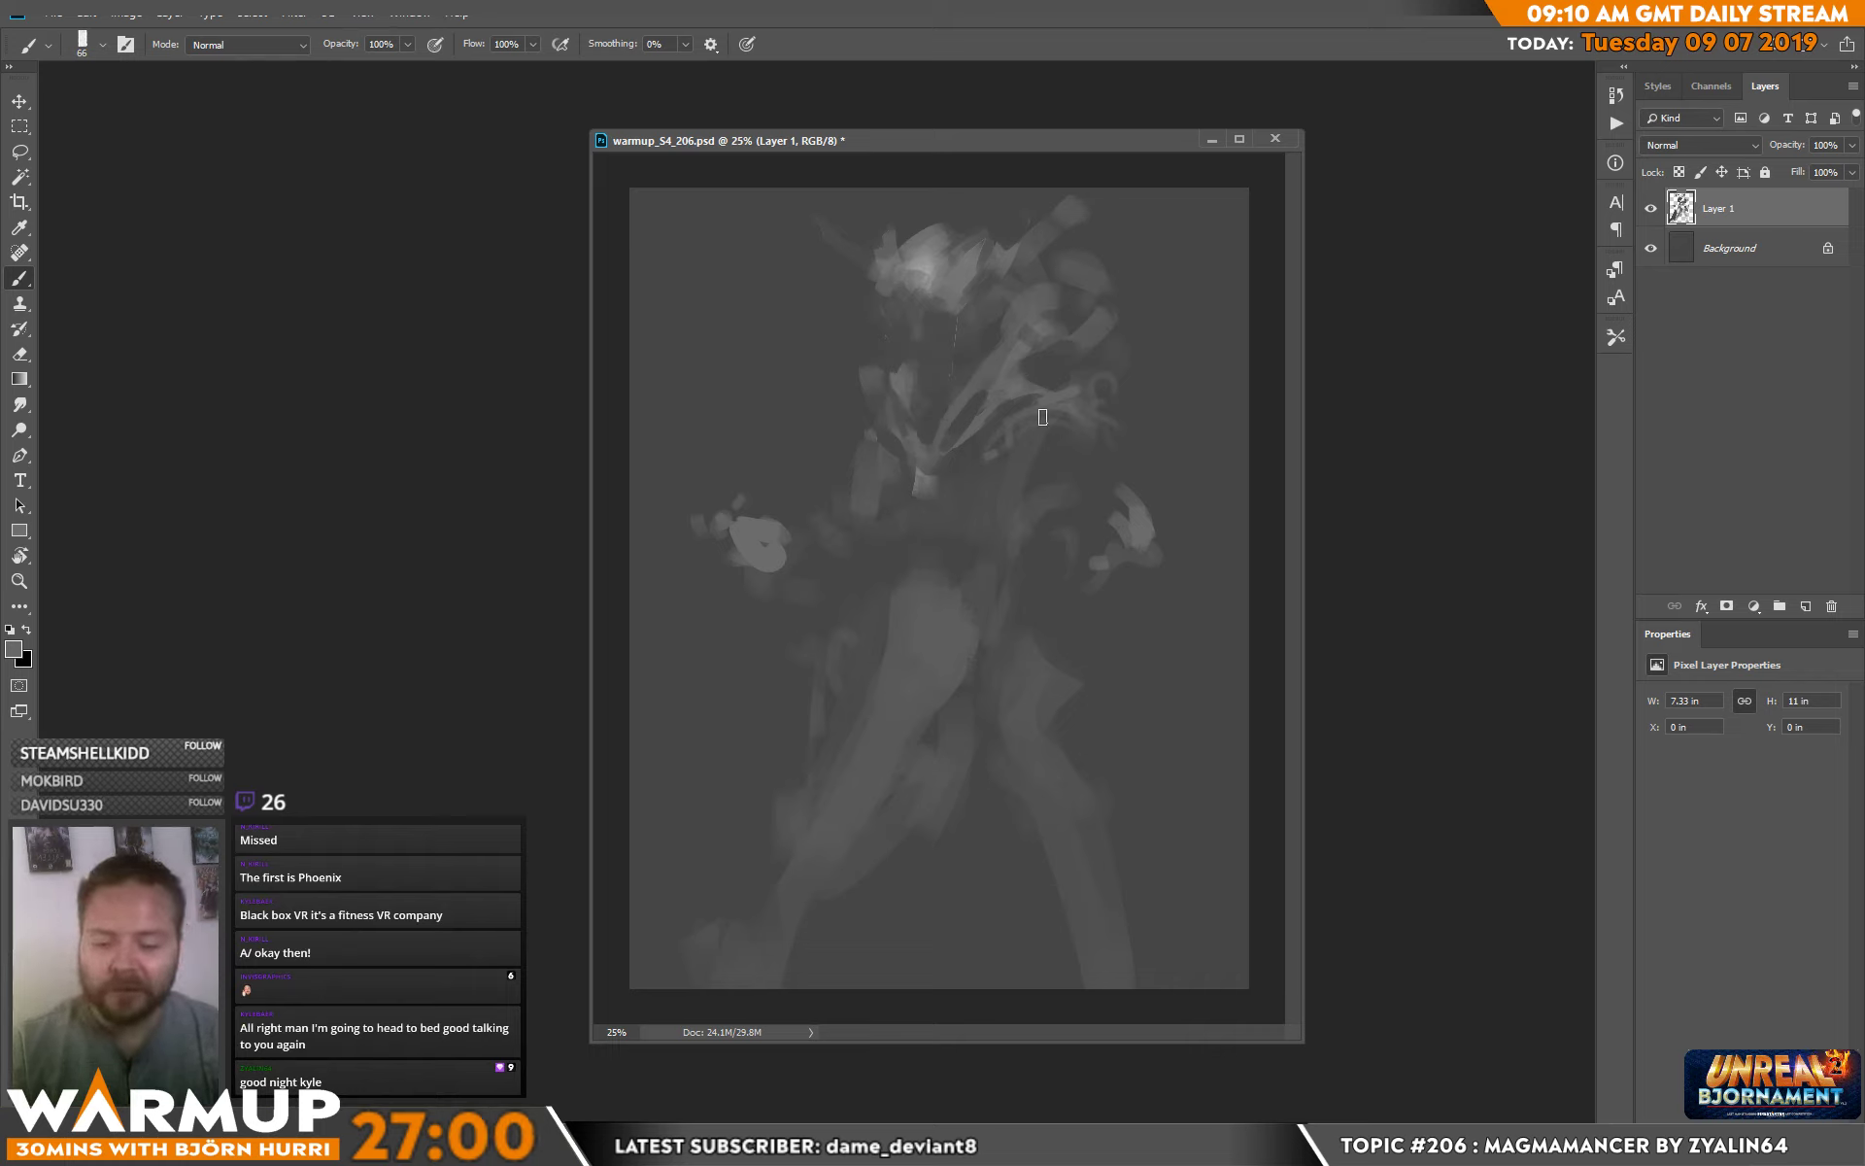
pyautogui.rightClick(1054, 459)
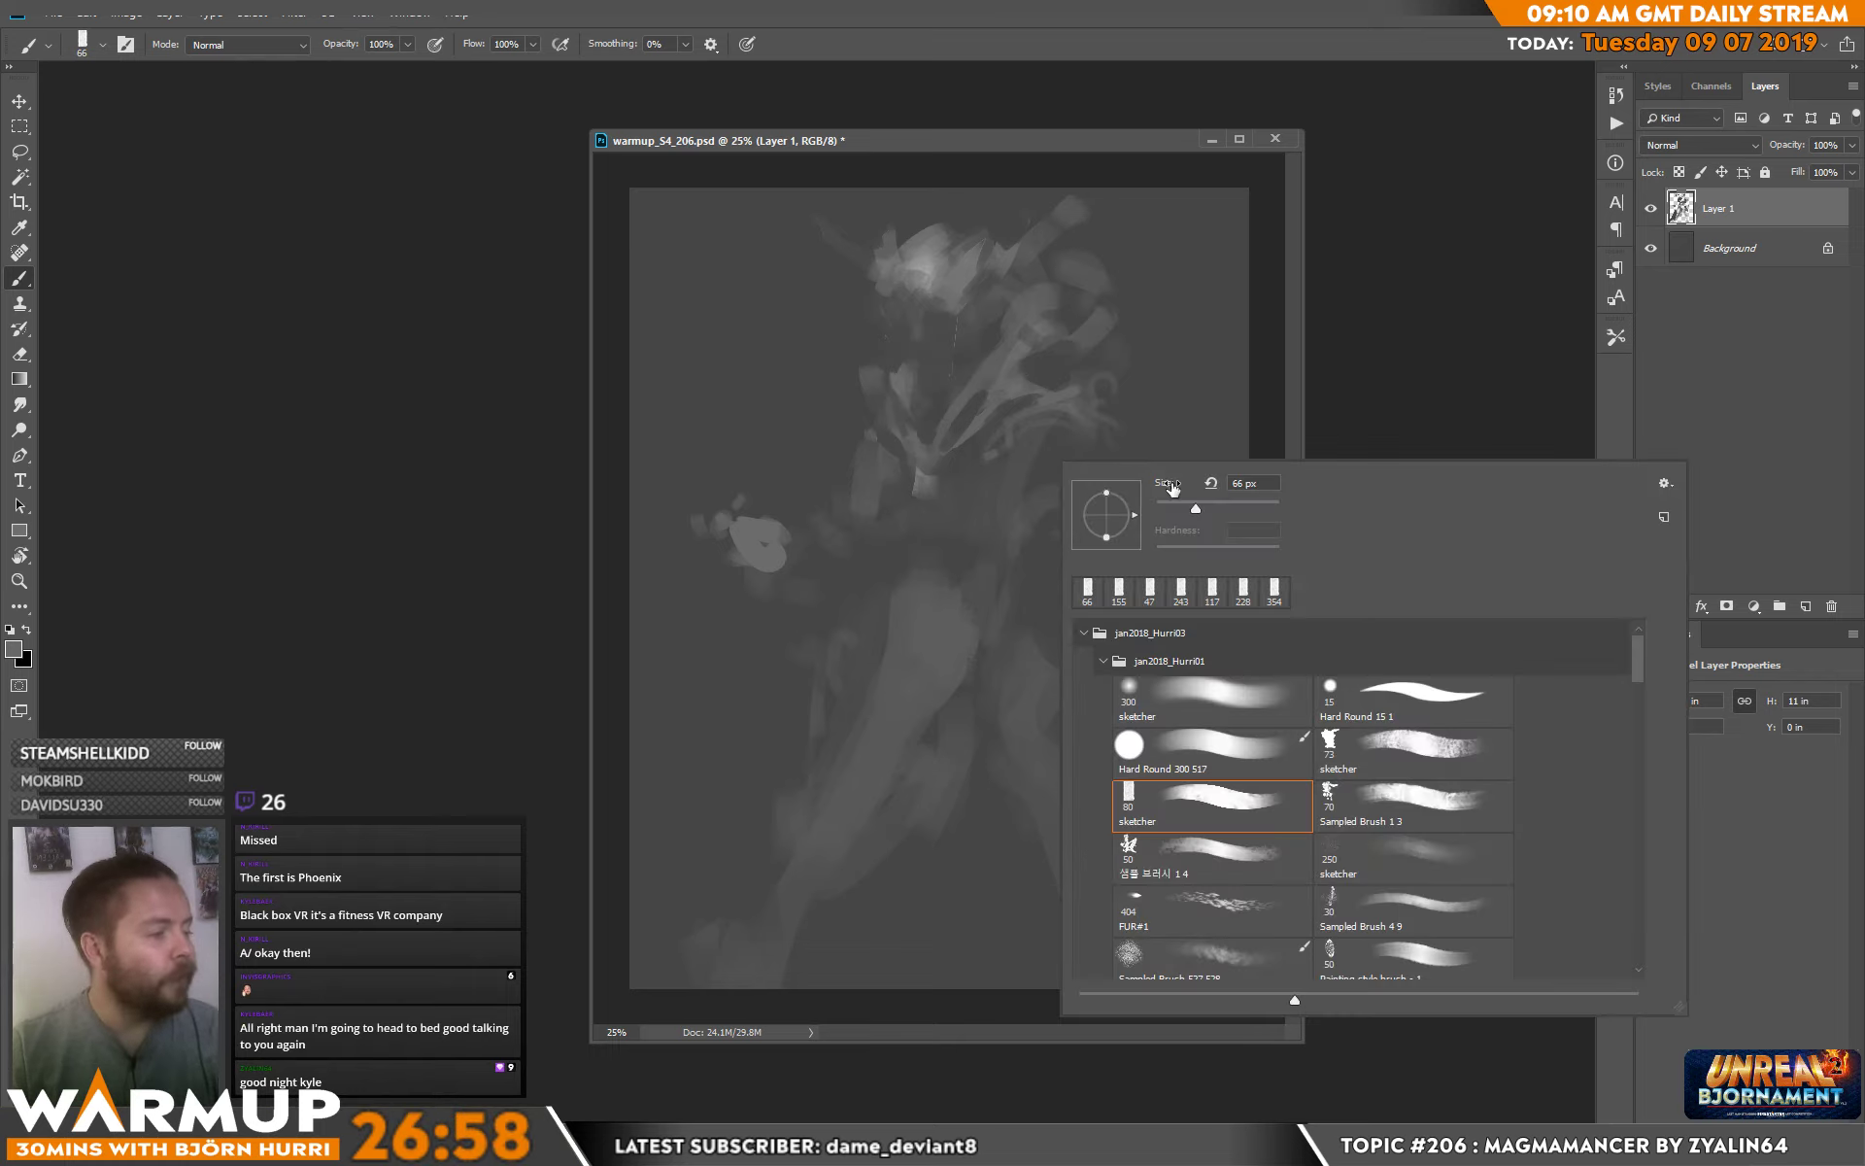
pyautogui.keyDown('alt'); pyautogui.click(947, 289); pyautogui.keyUp('alt')
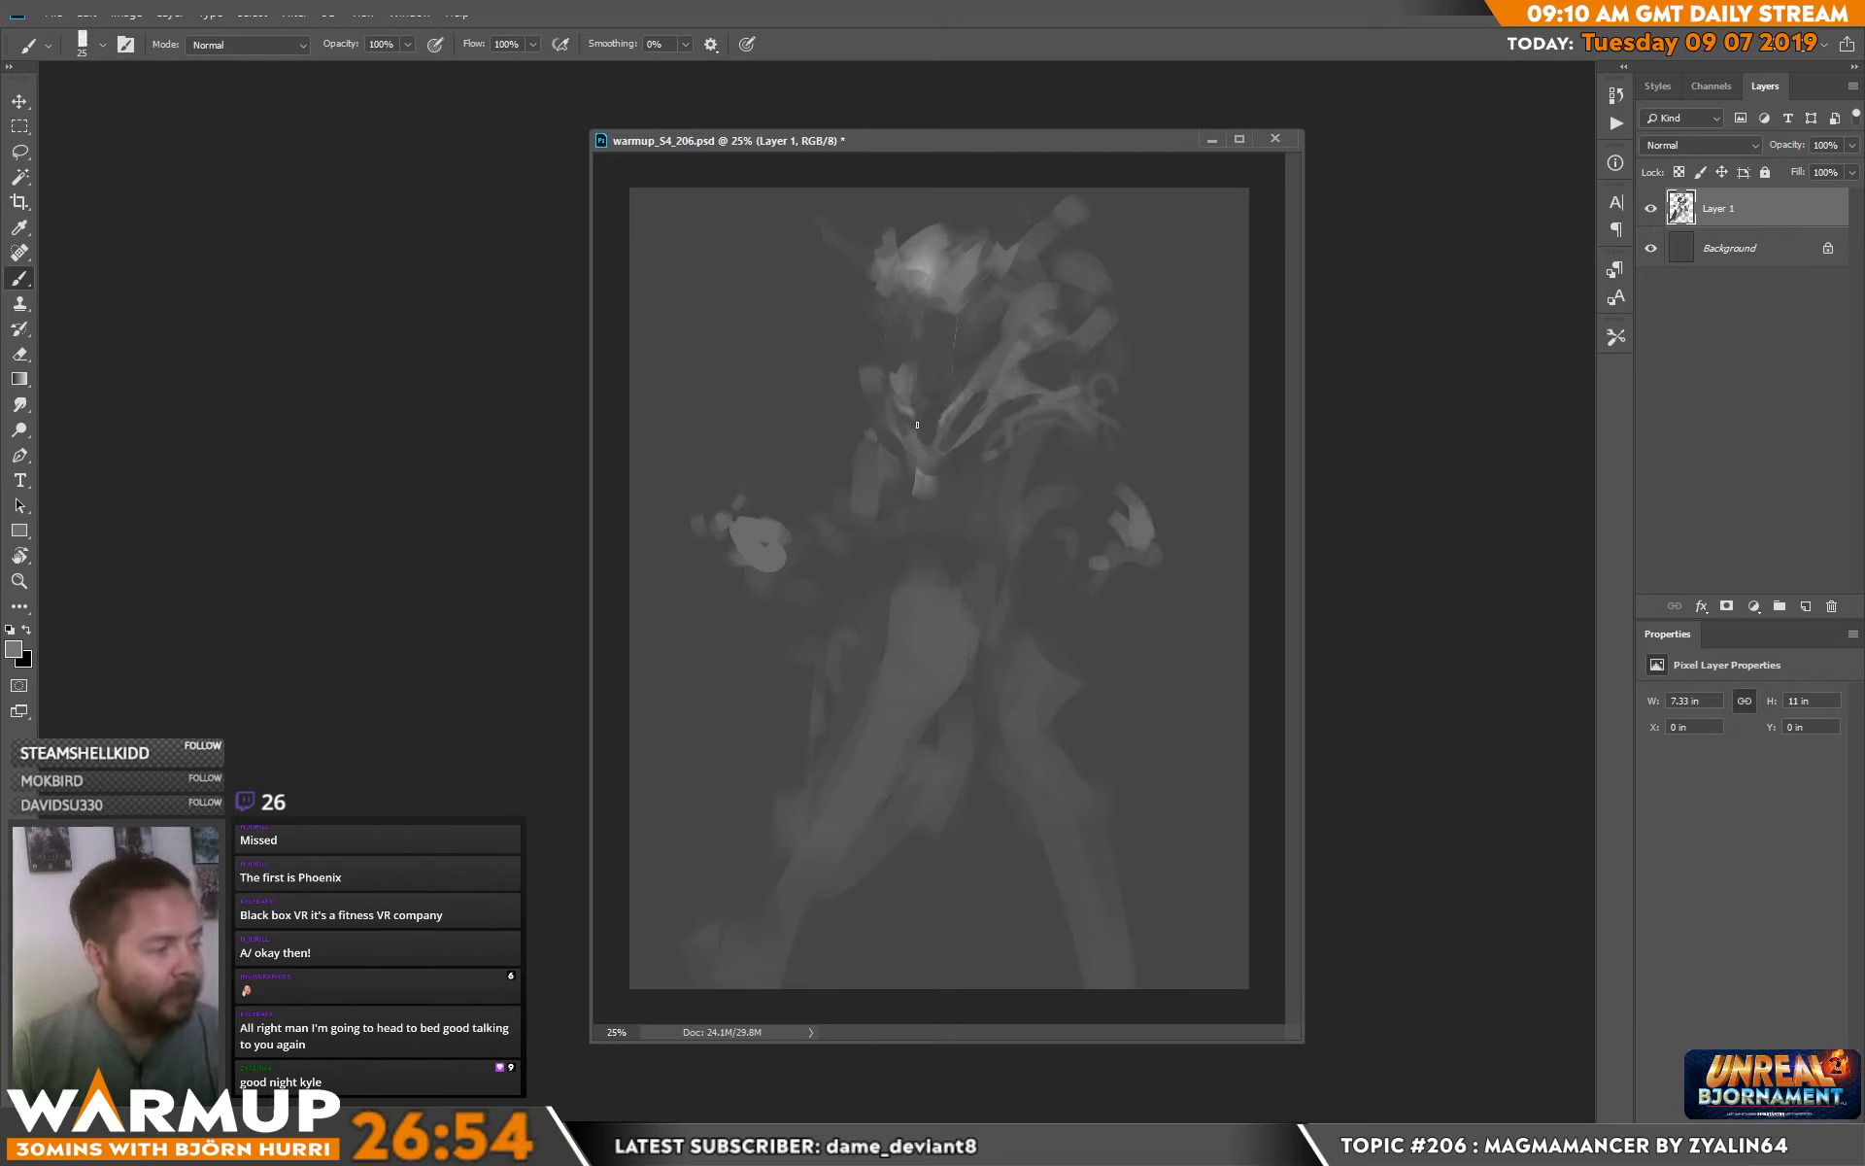
pyautogui.keyDown('alt'); pyautogui.click(889, 367); pyautogui.keyUp('alt')
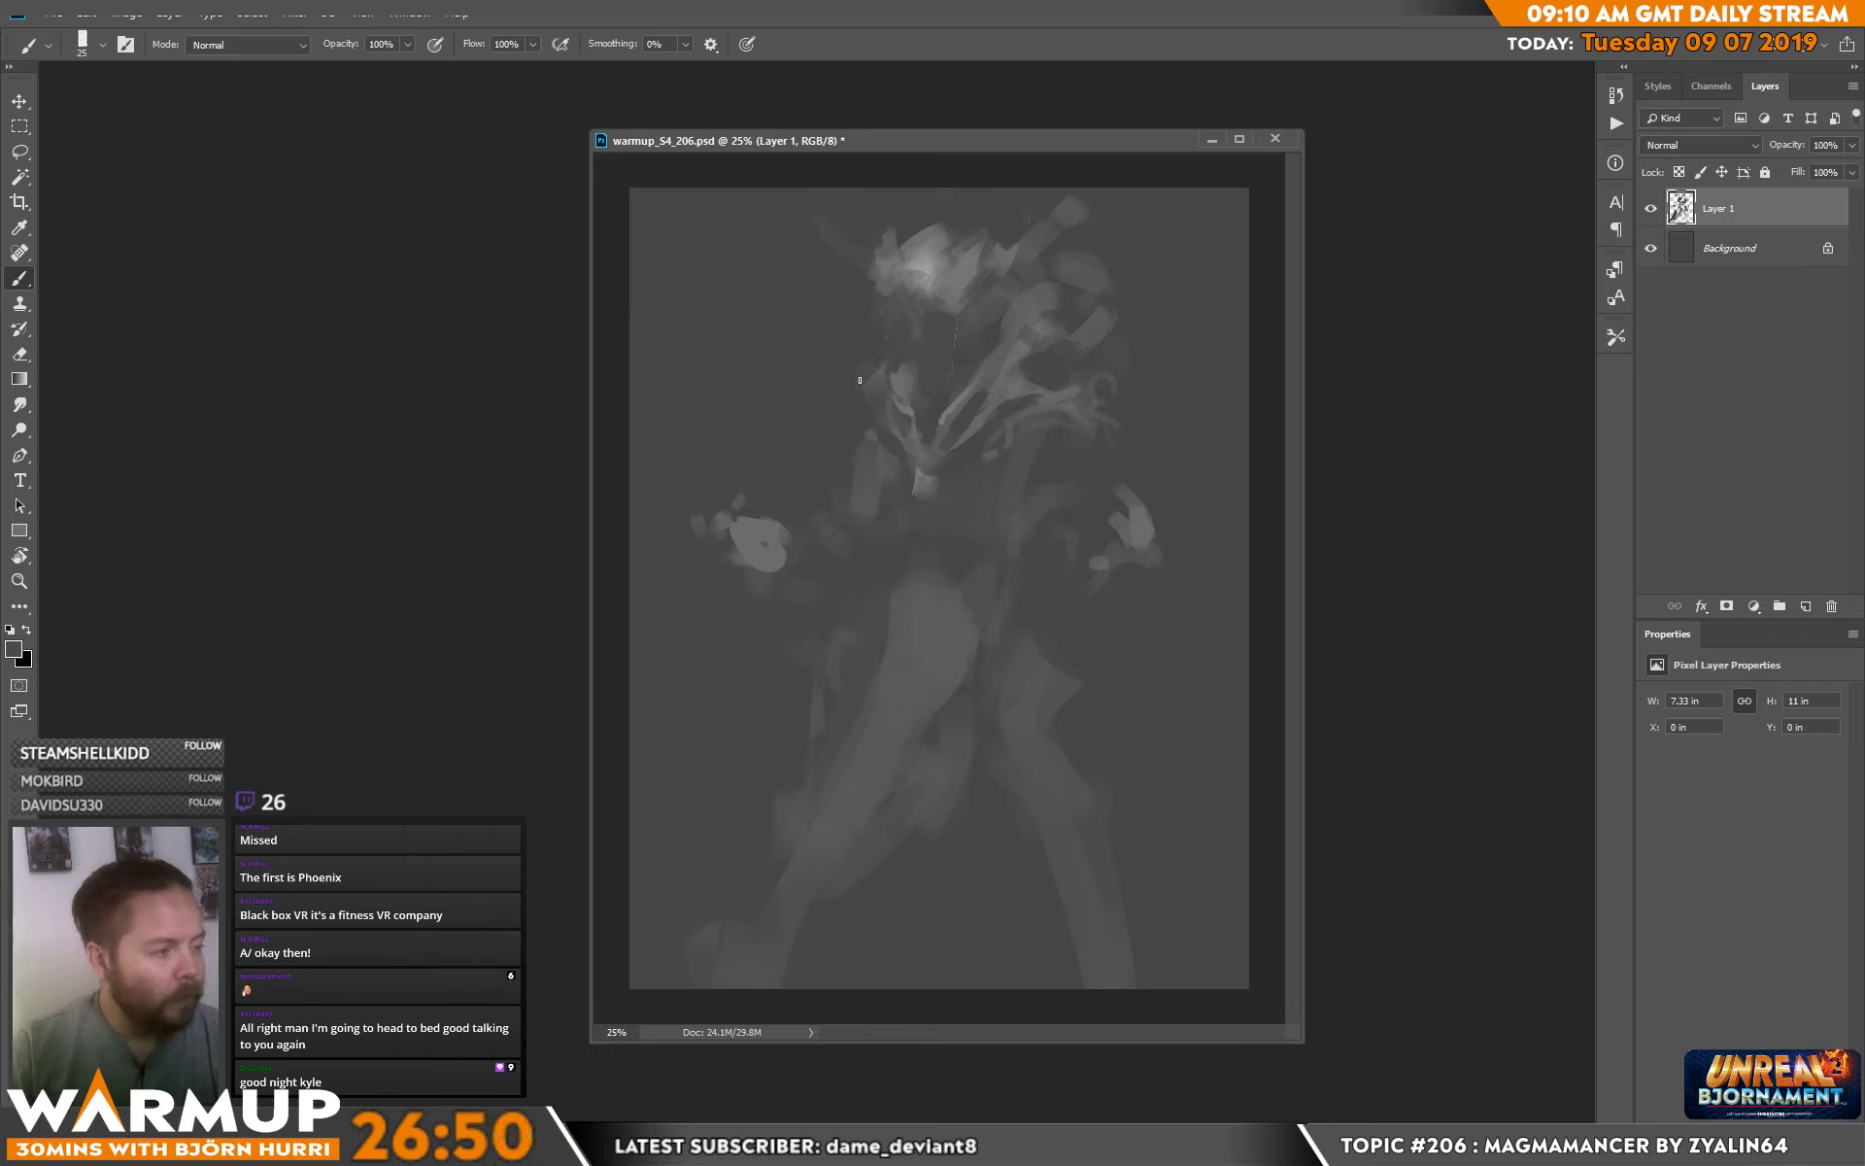
pyautogui.moveTo(890, 382); pyautogui.dragTo(910, 378)
pyautogui.keyDown('alt'); pyautogui.click(927, 376); pyautogui.keyUp('alt')
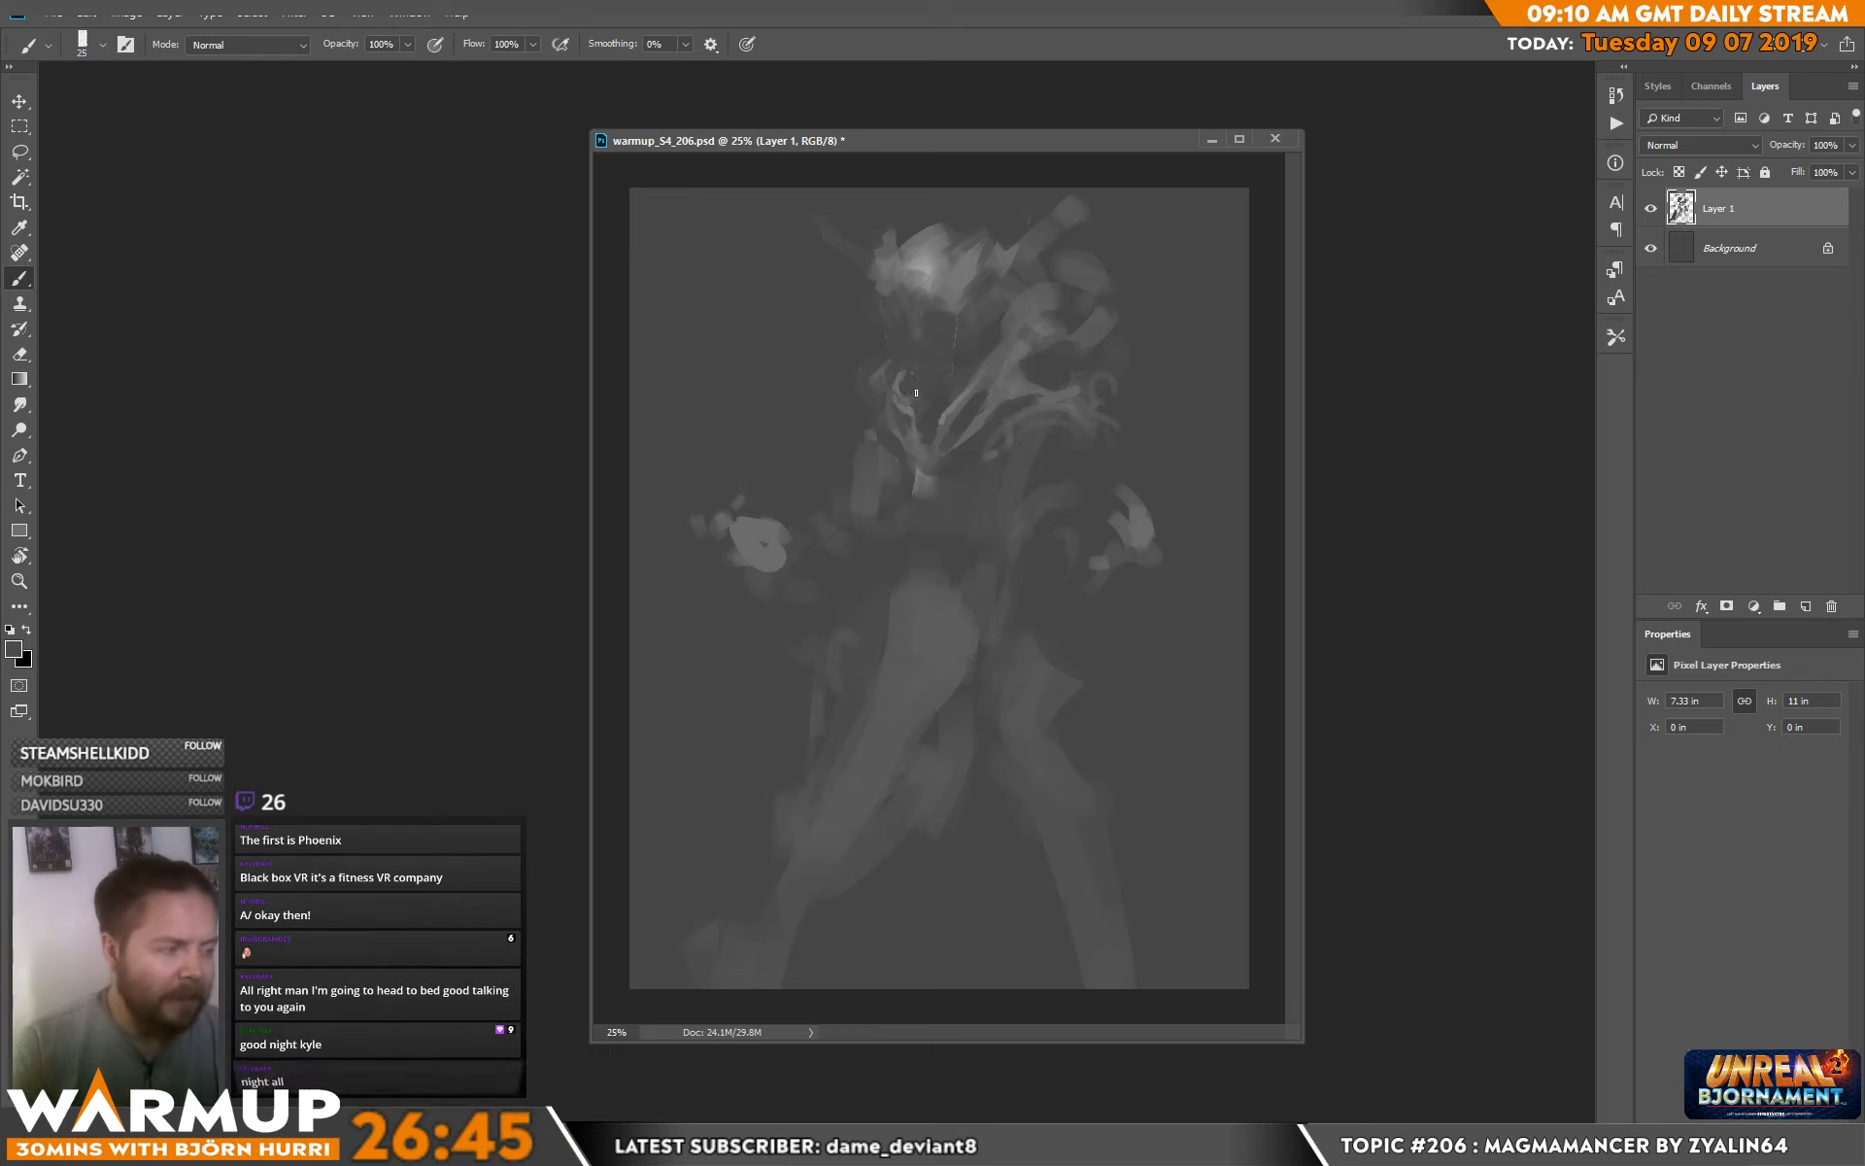
pyautogui.keyDown('alt'); pyautogui.click(982, 395); pyautogui.keyUp('alt')
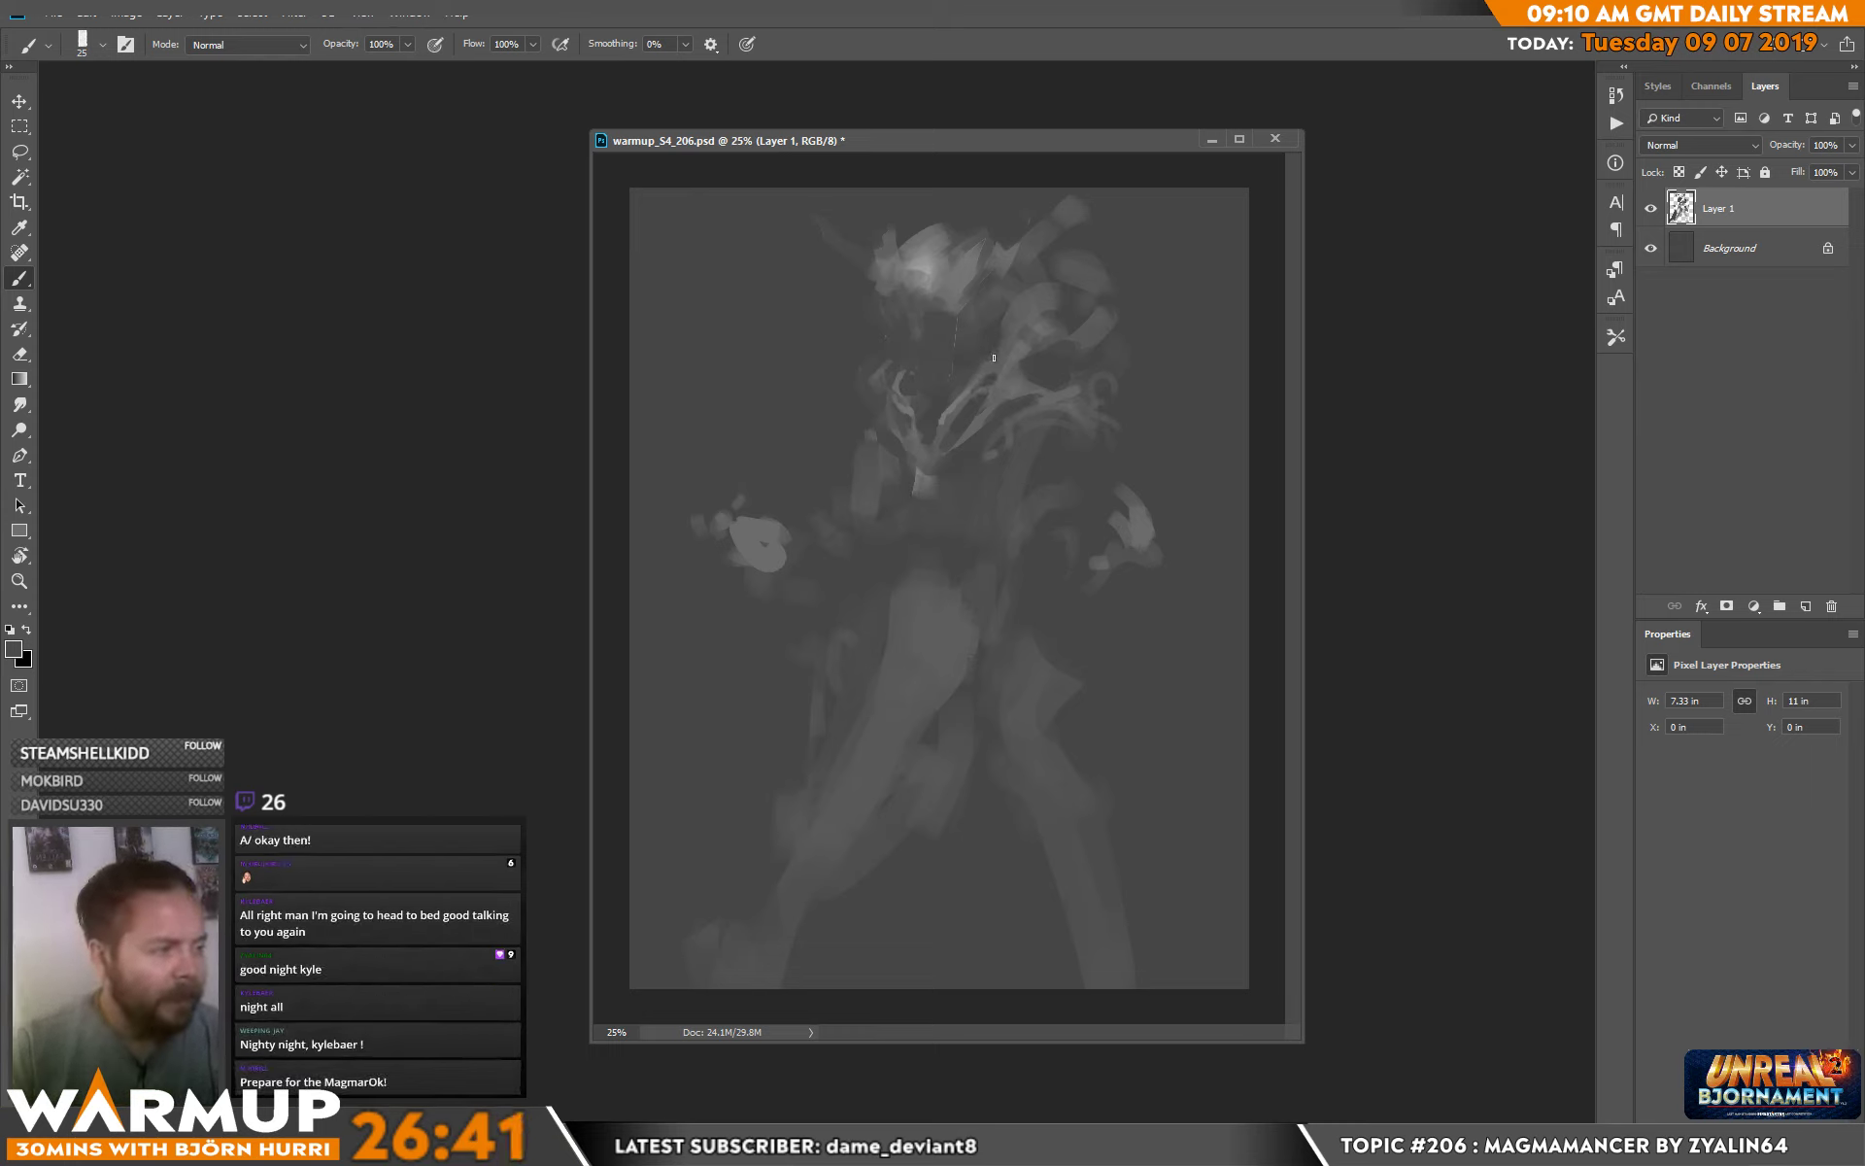
# Add a 48 px light stroke near the head, resample head greys, and shrink the brush to 28 px.
pyautogui.rightClick(999, 346)
pyautogui.moveTo(1134, 390); pyautogui.dragTo(1122, 391)
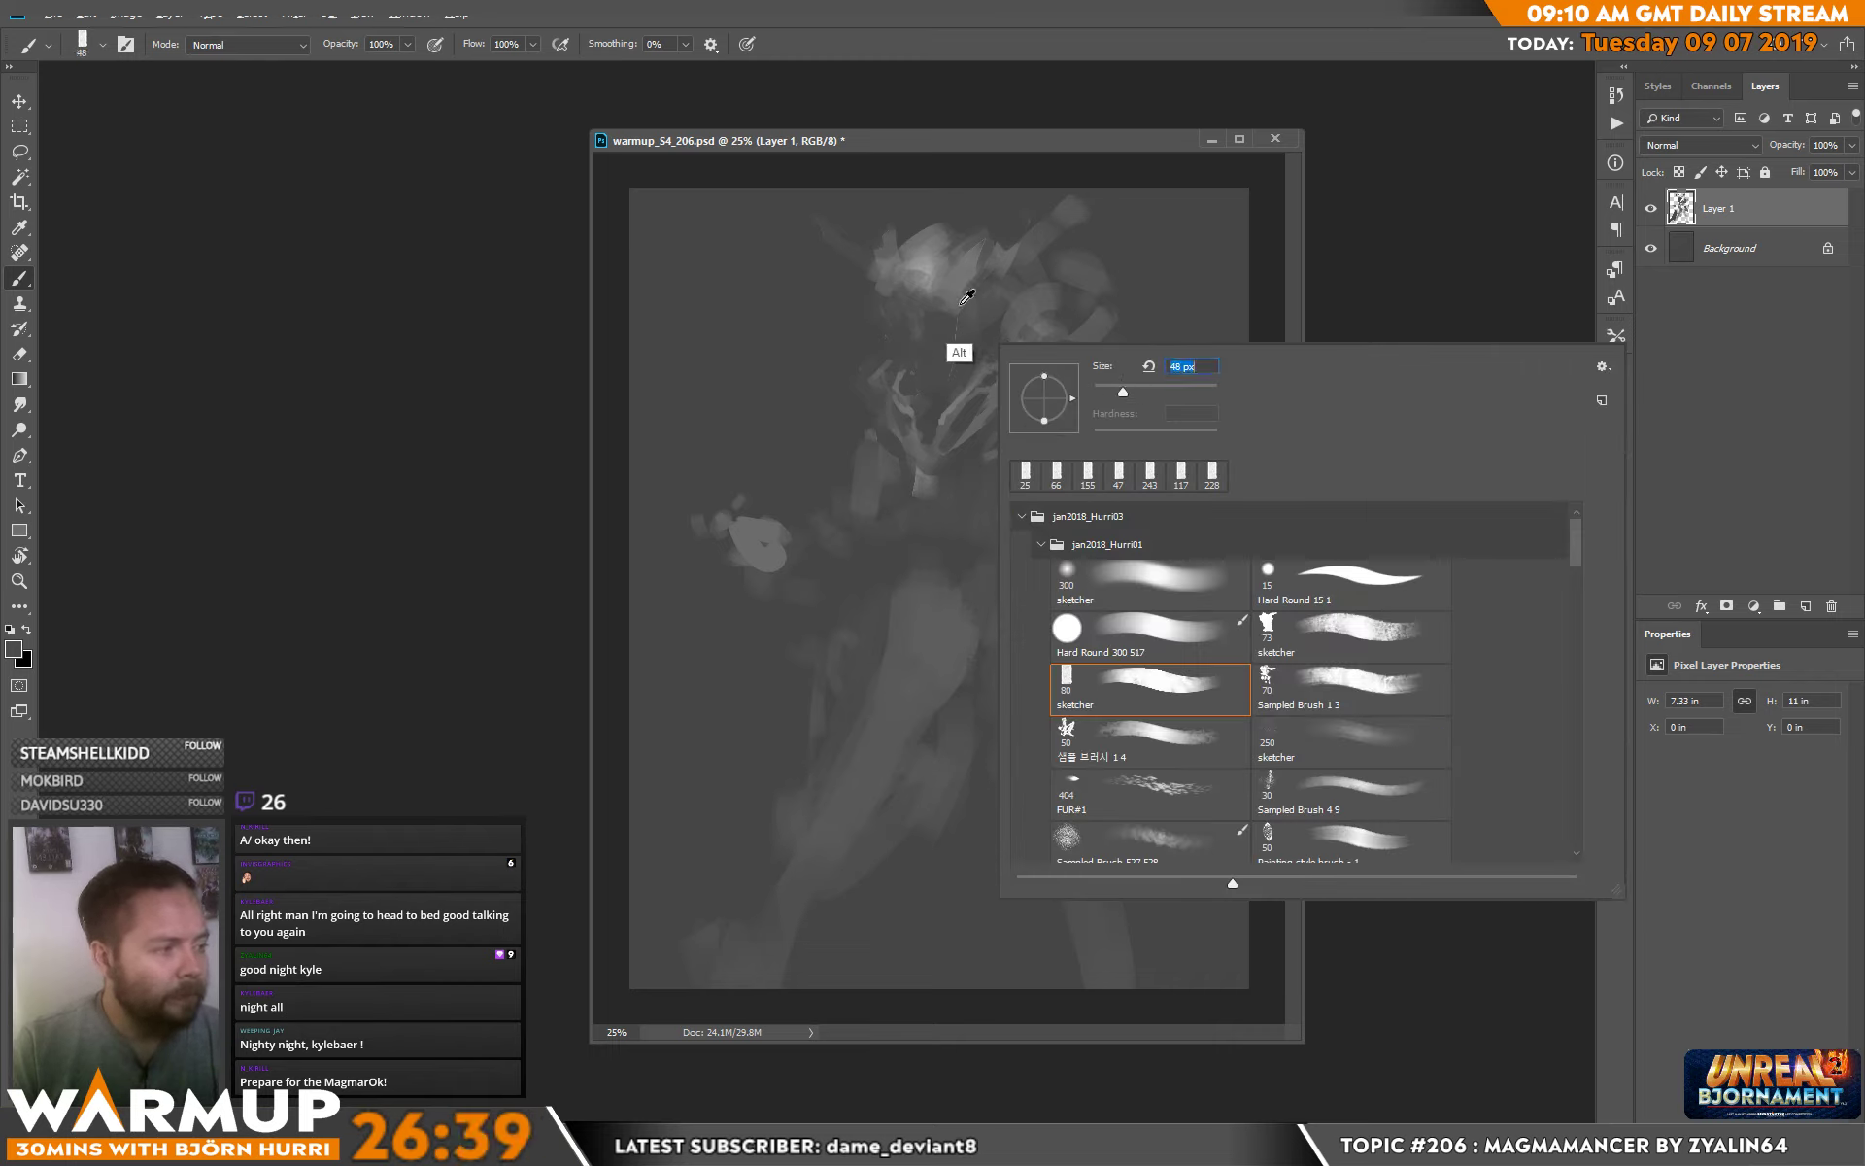
pyautogui.moveTo(955, 342); pyautogui.dragTo(964, 297)
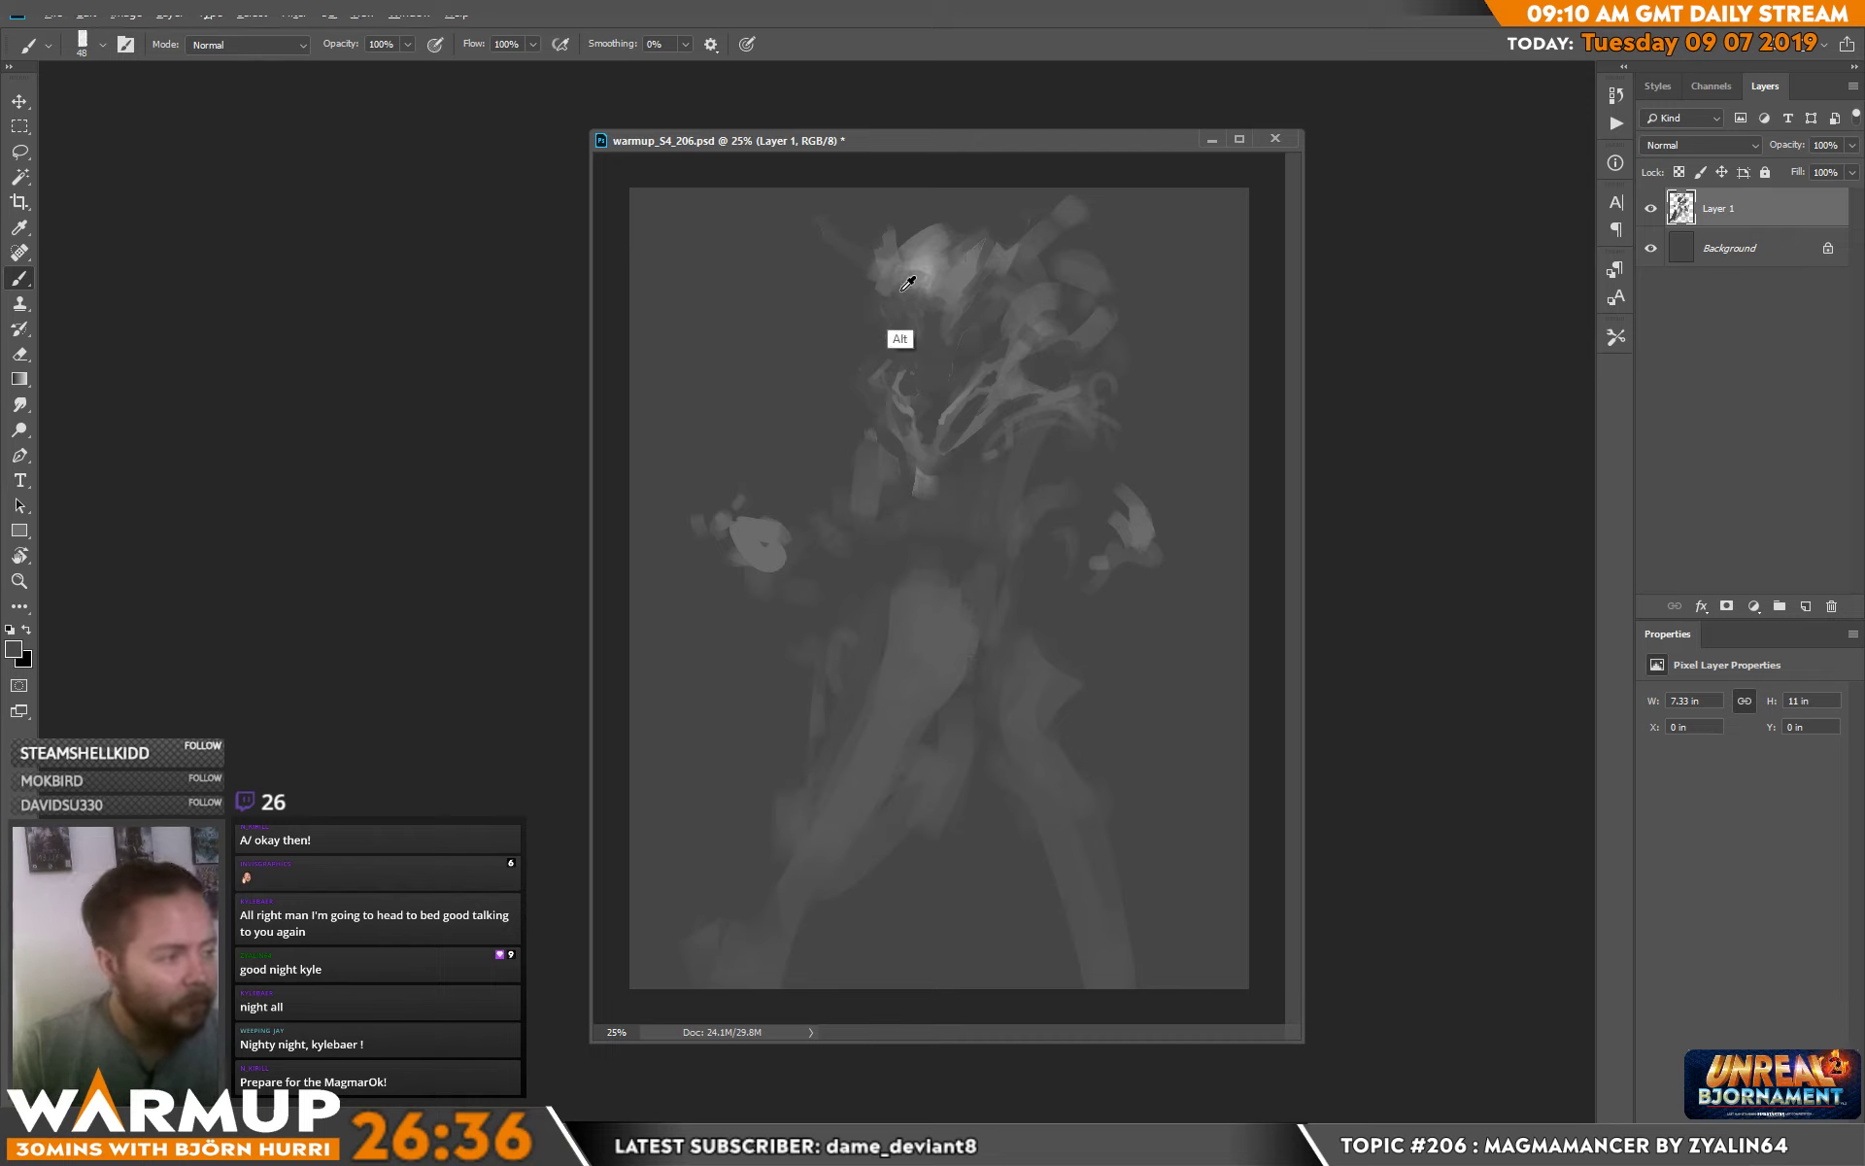
pyautogui.keyDown('alt'); pyautogui.click(923, 272); pyautogui.keyUp('alt')
pyautogui.keyDown('alt'); pyautogui.click(956, 262); pyautogui.keyUp('alt')
pyautogui.keyDown('alt'); pyautogui.click(937, 277); pyautogui.keyUp('alt')
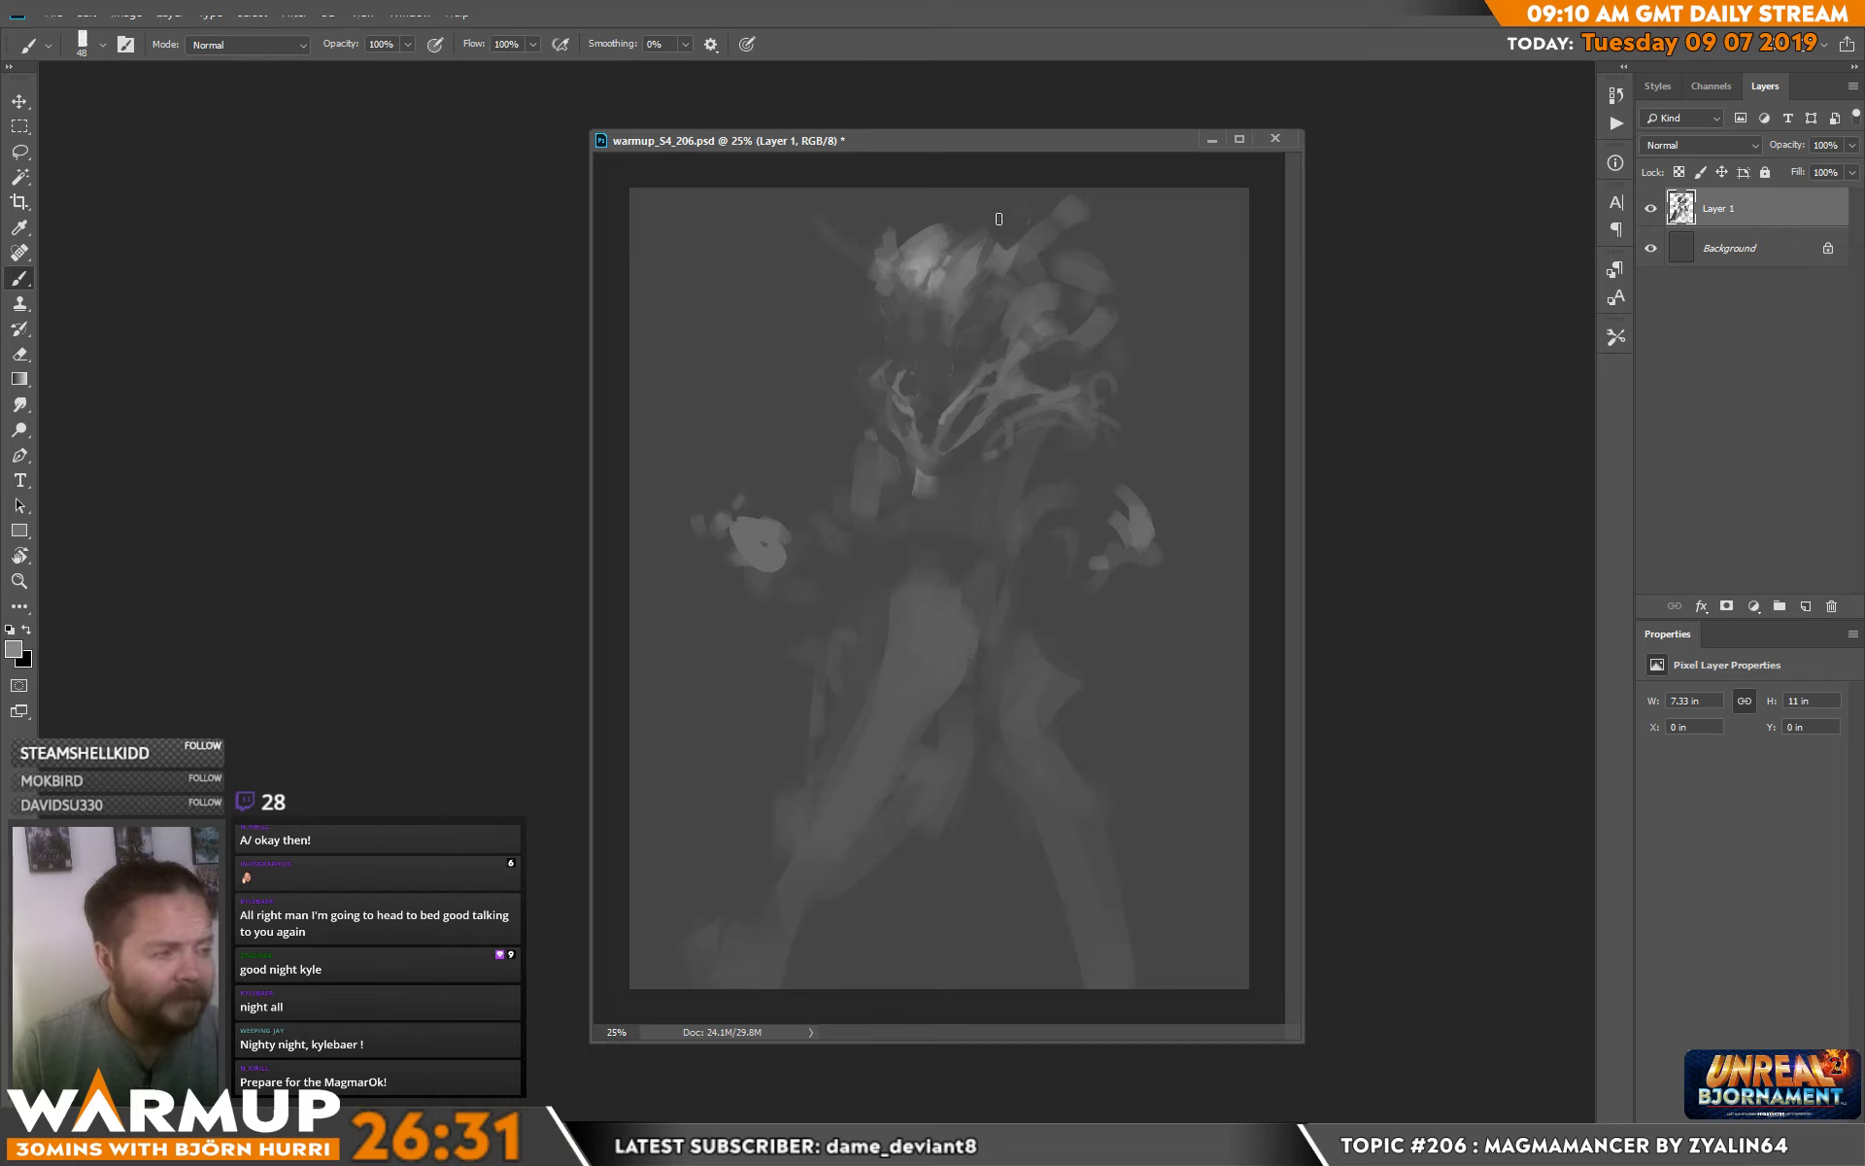
pyautogui.keyDown('alt'); pyautogui.click(912, 285); pyautogui.keyUp('alt')
pyautogui.keyDown('alt'); pyautogui.click(899, 291); pyautogui.keyUp('alt')
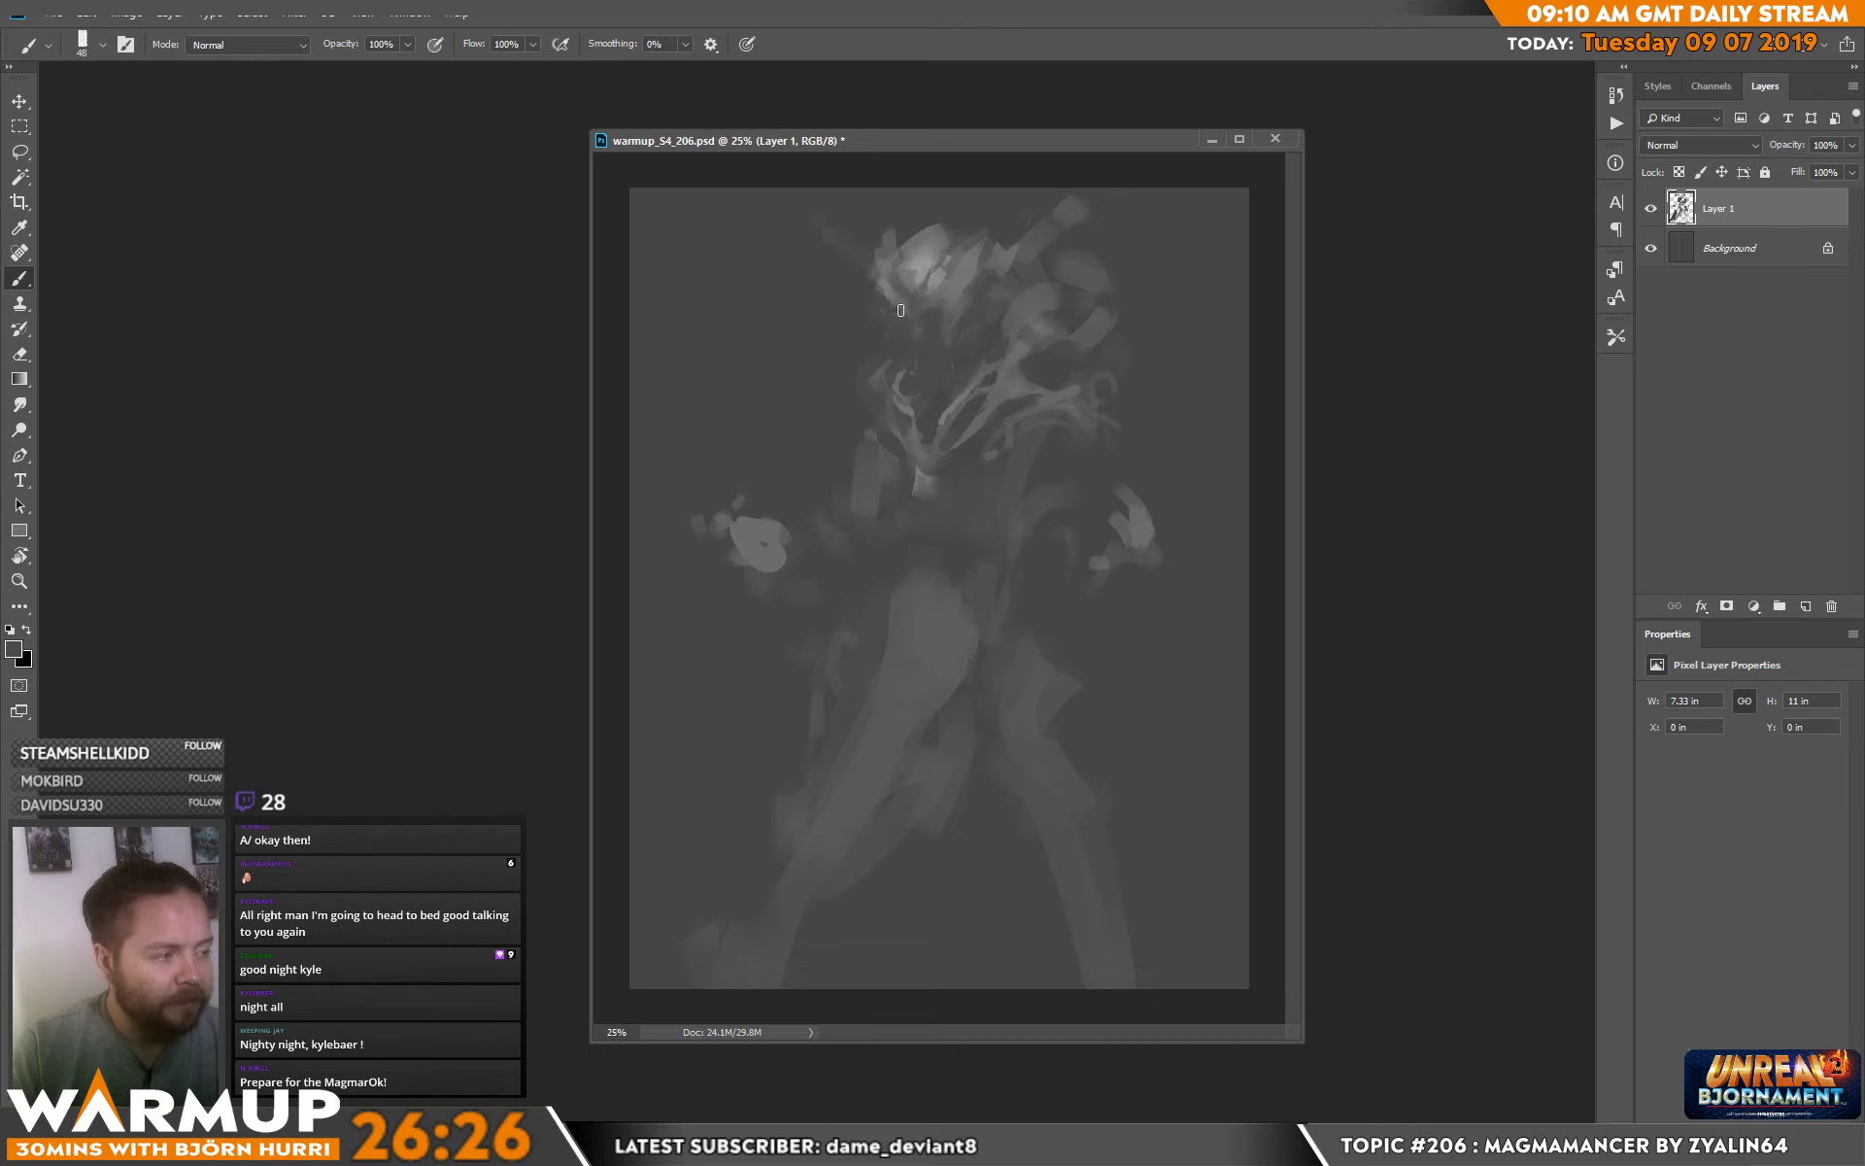
pyautogui.rightClick(1082, 268)
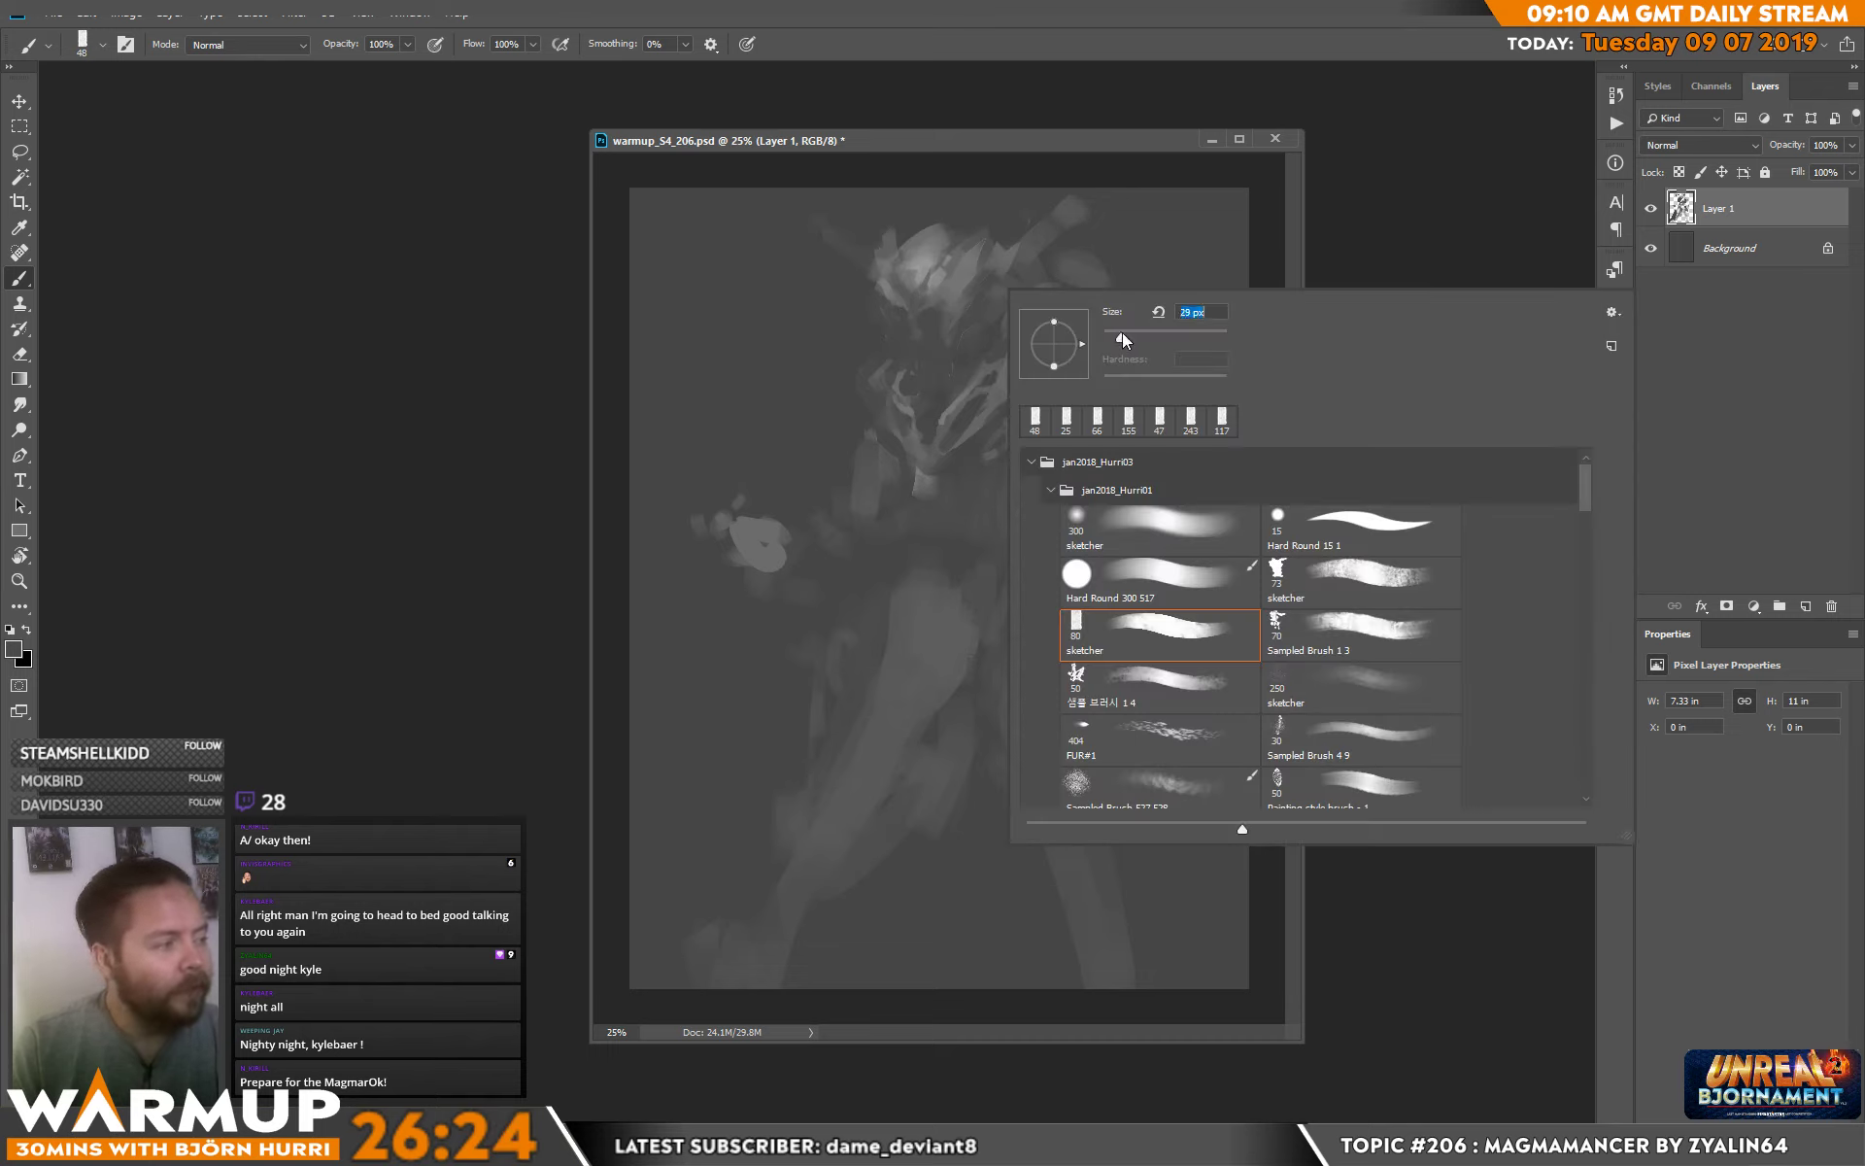
pyautogui.moveTo(1122, 333); pyautogui.dragTo(1122, 333)
pyautogui.keyDown('alt'); pyautogui.click(941, 306); pyautogui.keyUp('alt')
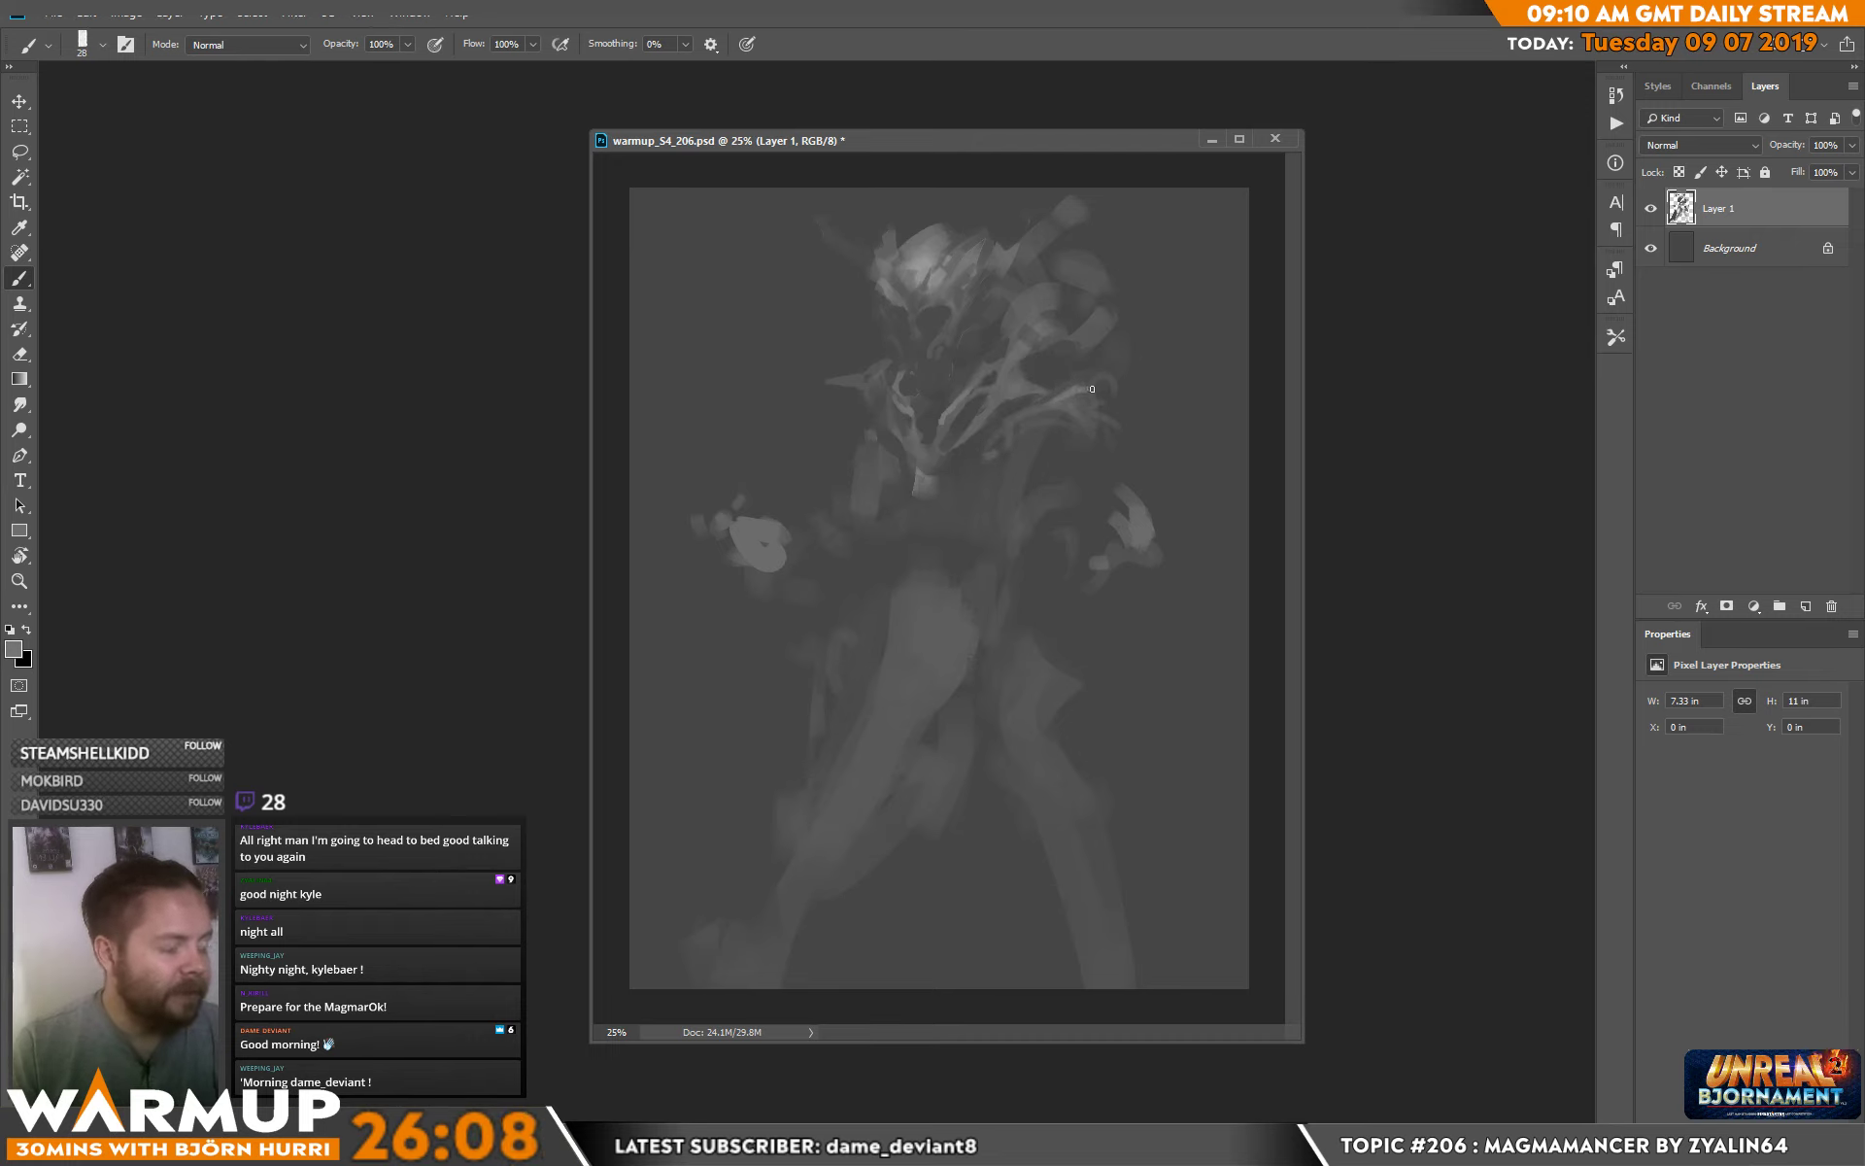
# Extend a light stroke across the right shoulder and add another below it at 75 px.
pyautogui.moveTo(1099, 394); pyautogui.dragTo(1152, 440)
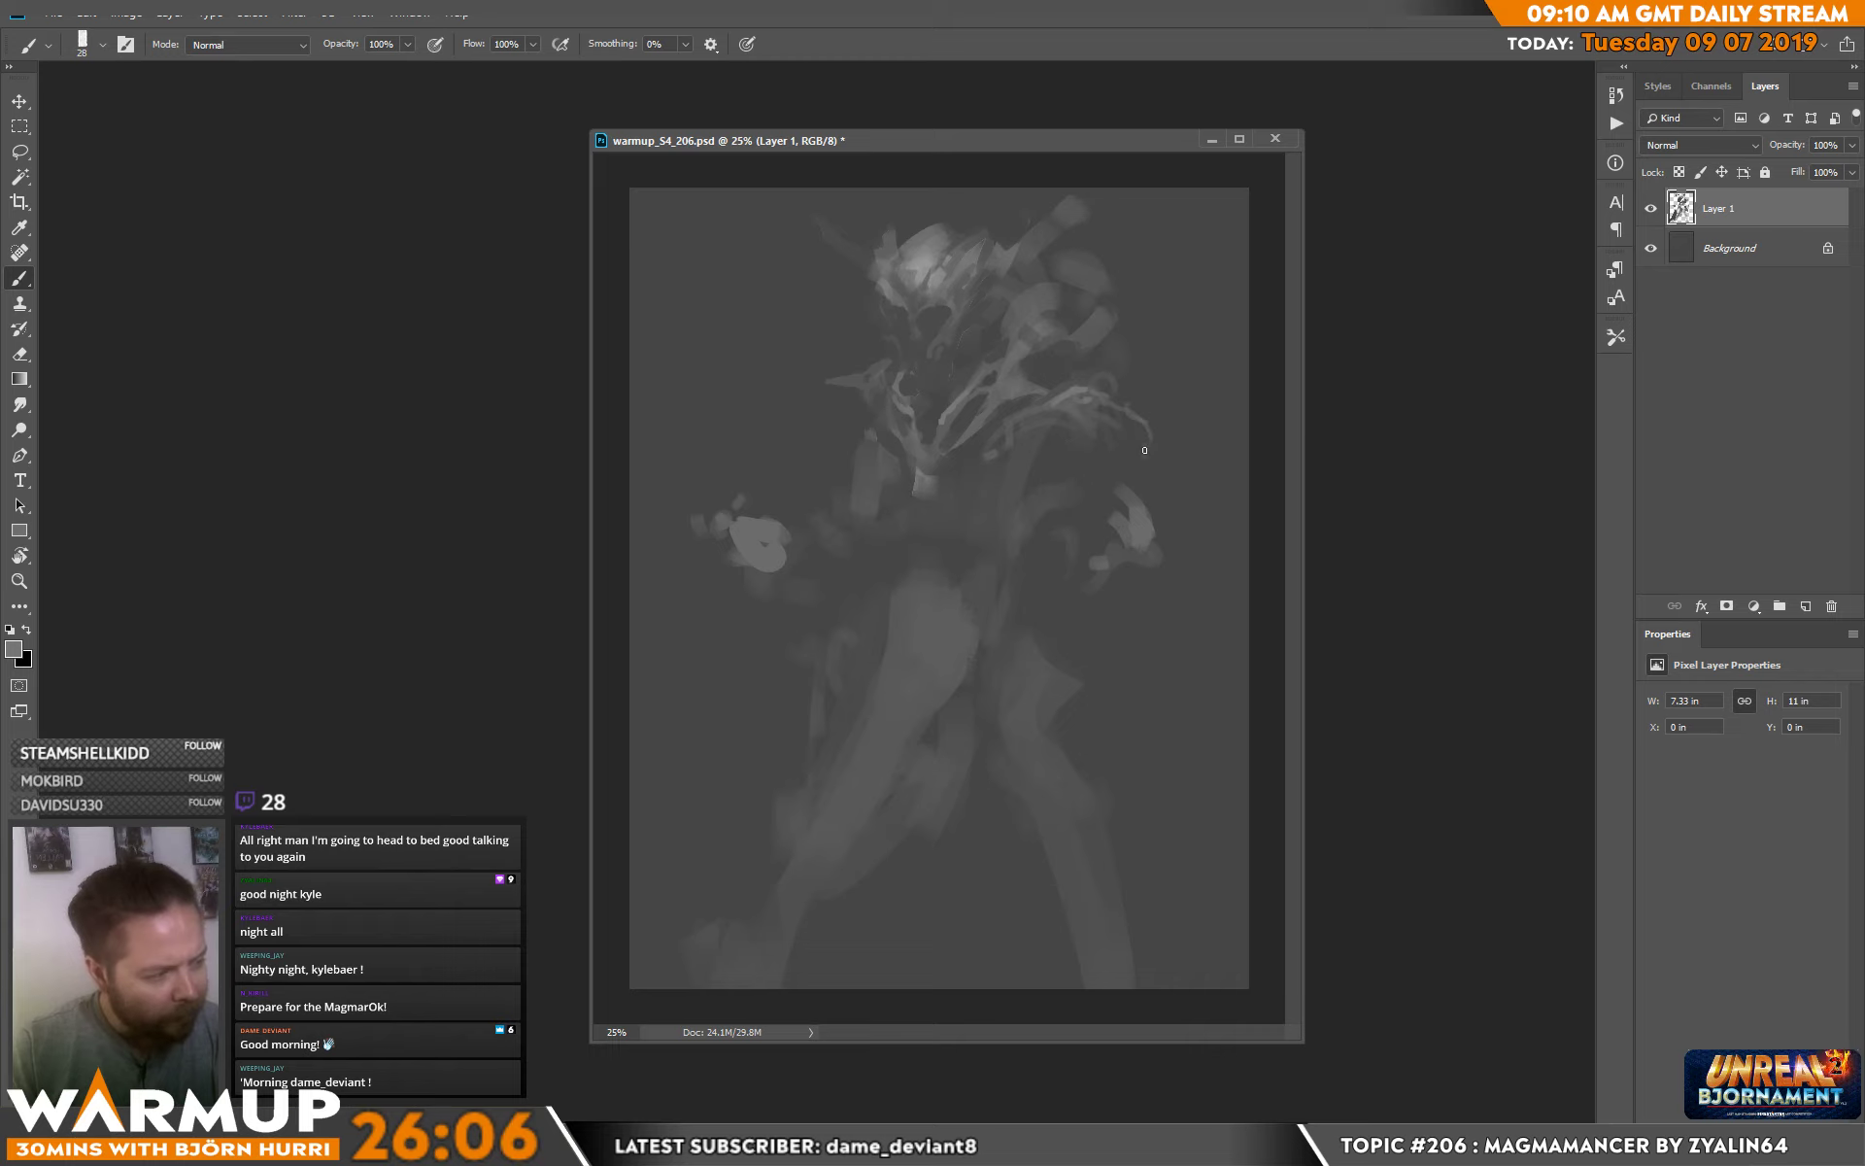
pyautogui.rightClick(1125, 446)
pyautogui.moveTo(1234, 499); pyautogui.dragTo(1263, 497)
pyautogui.moveTo(1026, 459)
pyautogui.mouseDown()
pyautogui.moveTo(1073, 442)
pyautogui.moveTo(1051, 433)
pyautogui.moveTo(1042, 453)
pyautogui.moveTo(1157, 452)
pyautogui.moveTo(1172, 479)
pyautogui.mouseUp()
pyautogui.keyDown('alt'); pyautogui.click(1075, 488); pyautogui.keyUp('alt')
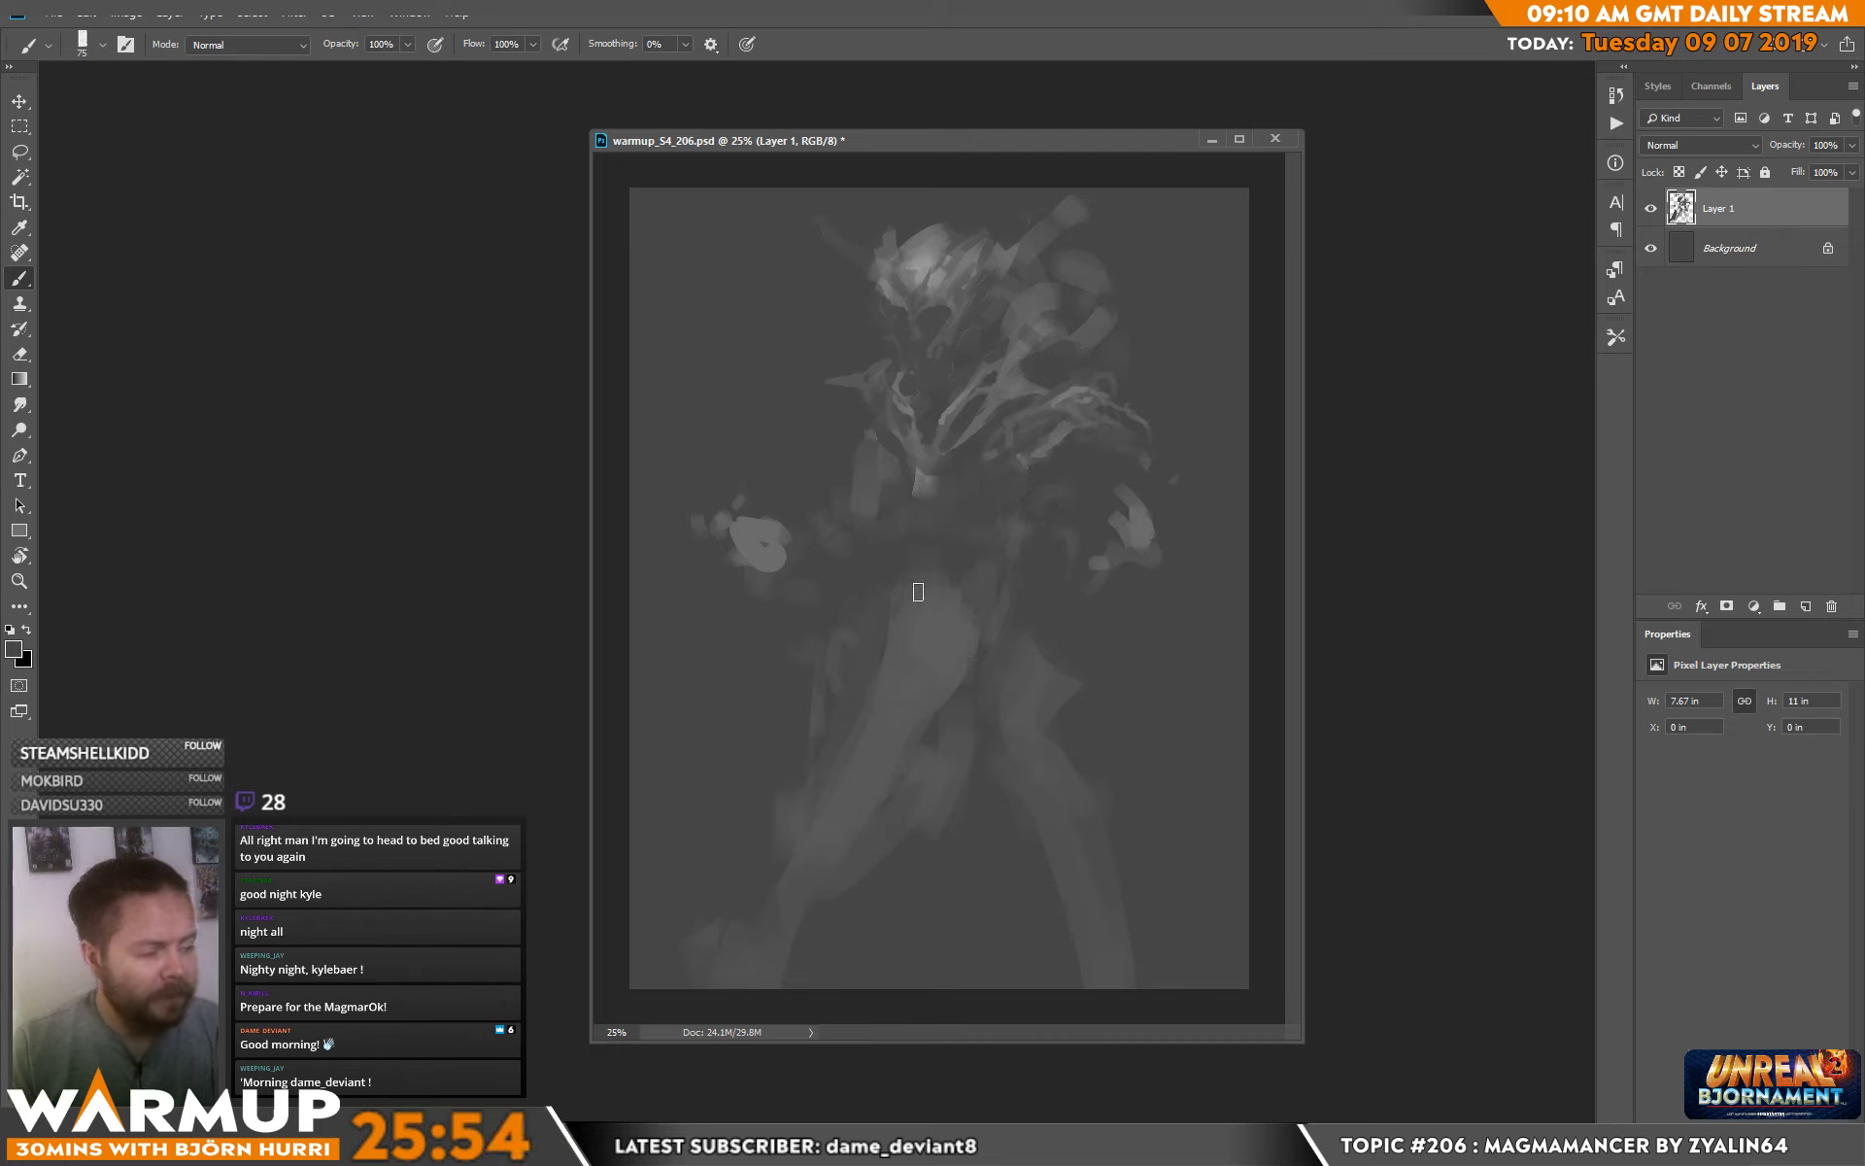
# Darken the waist and reshape the torso, belt and upper leg with sampled greys.
pyautogui.moveTo(920, 583)
pyautogui.mouseDown()
pyautogui.moveTo(908, 636)
pyautogui.moveTo(930, 672)
pyautogui.moveTo(958, 648)
pyautogui.moveTo(918, 663)
pyautogui.mouseUp()
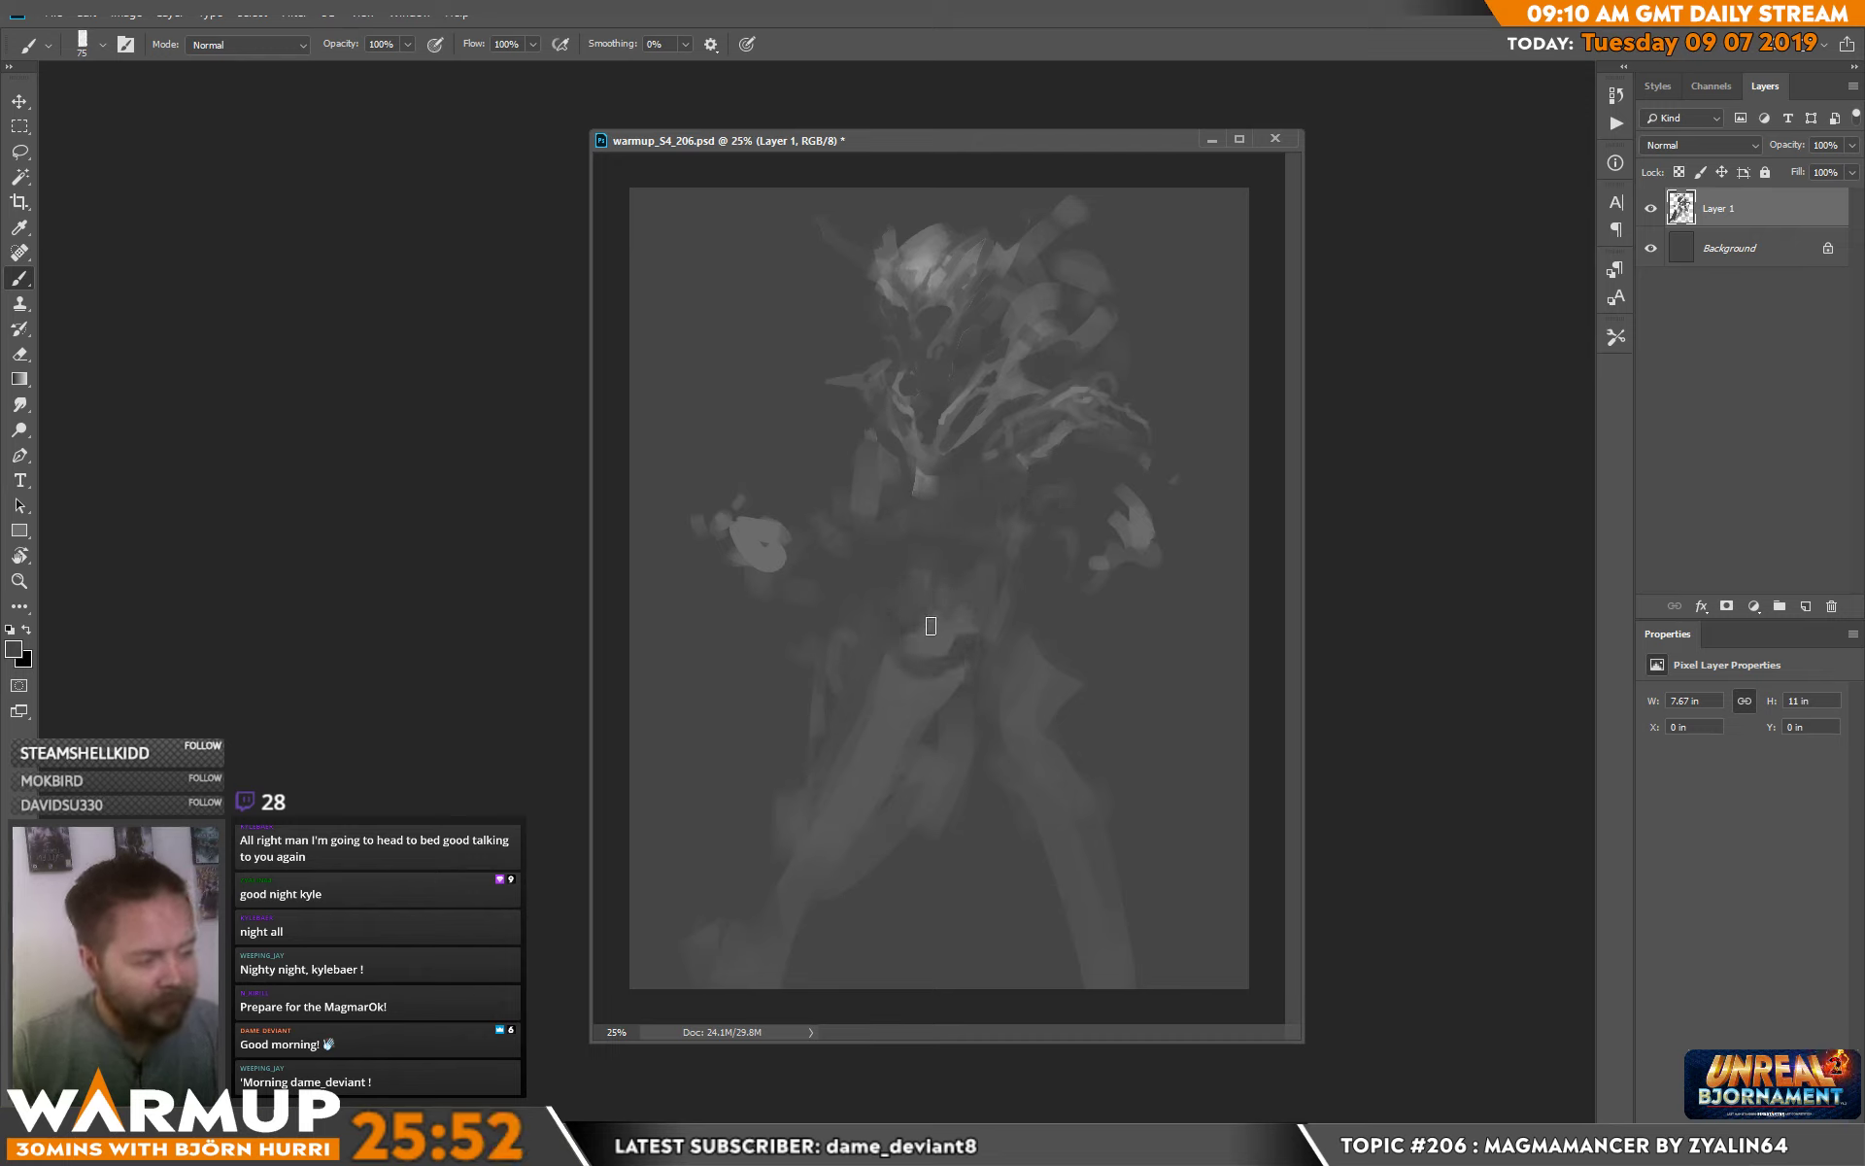
pyautogui.keyDown('alt'); pyautogui.click(942, 638); pyautogui.keyUp('alt')
pyautogui.keyDown('alt'); pyautogui.click(967, 619); pyautogui.keyUp('alt')
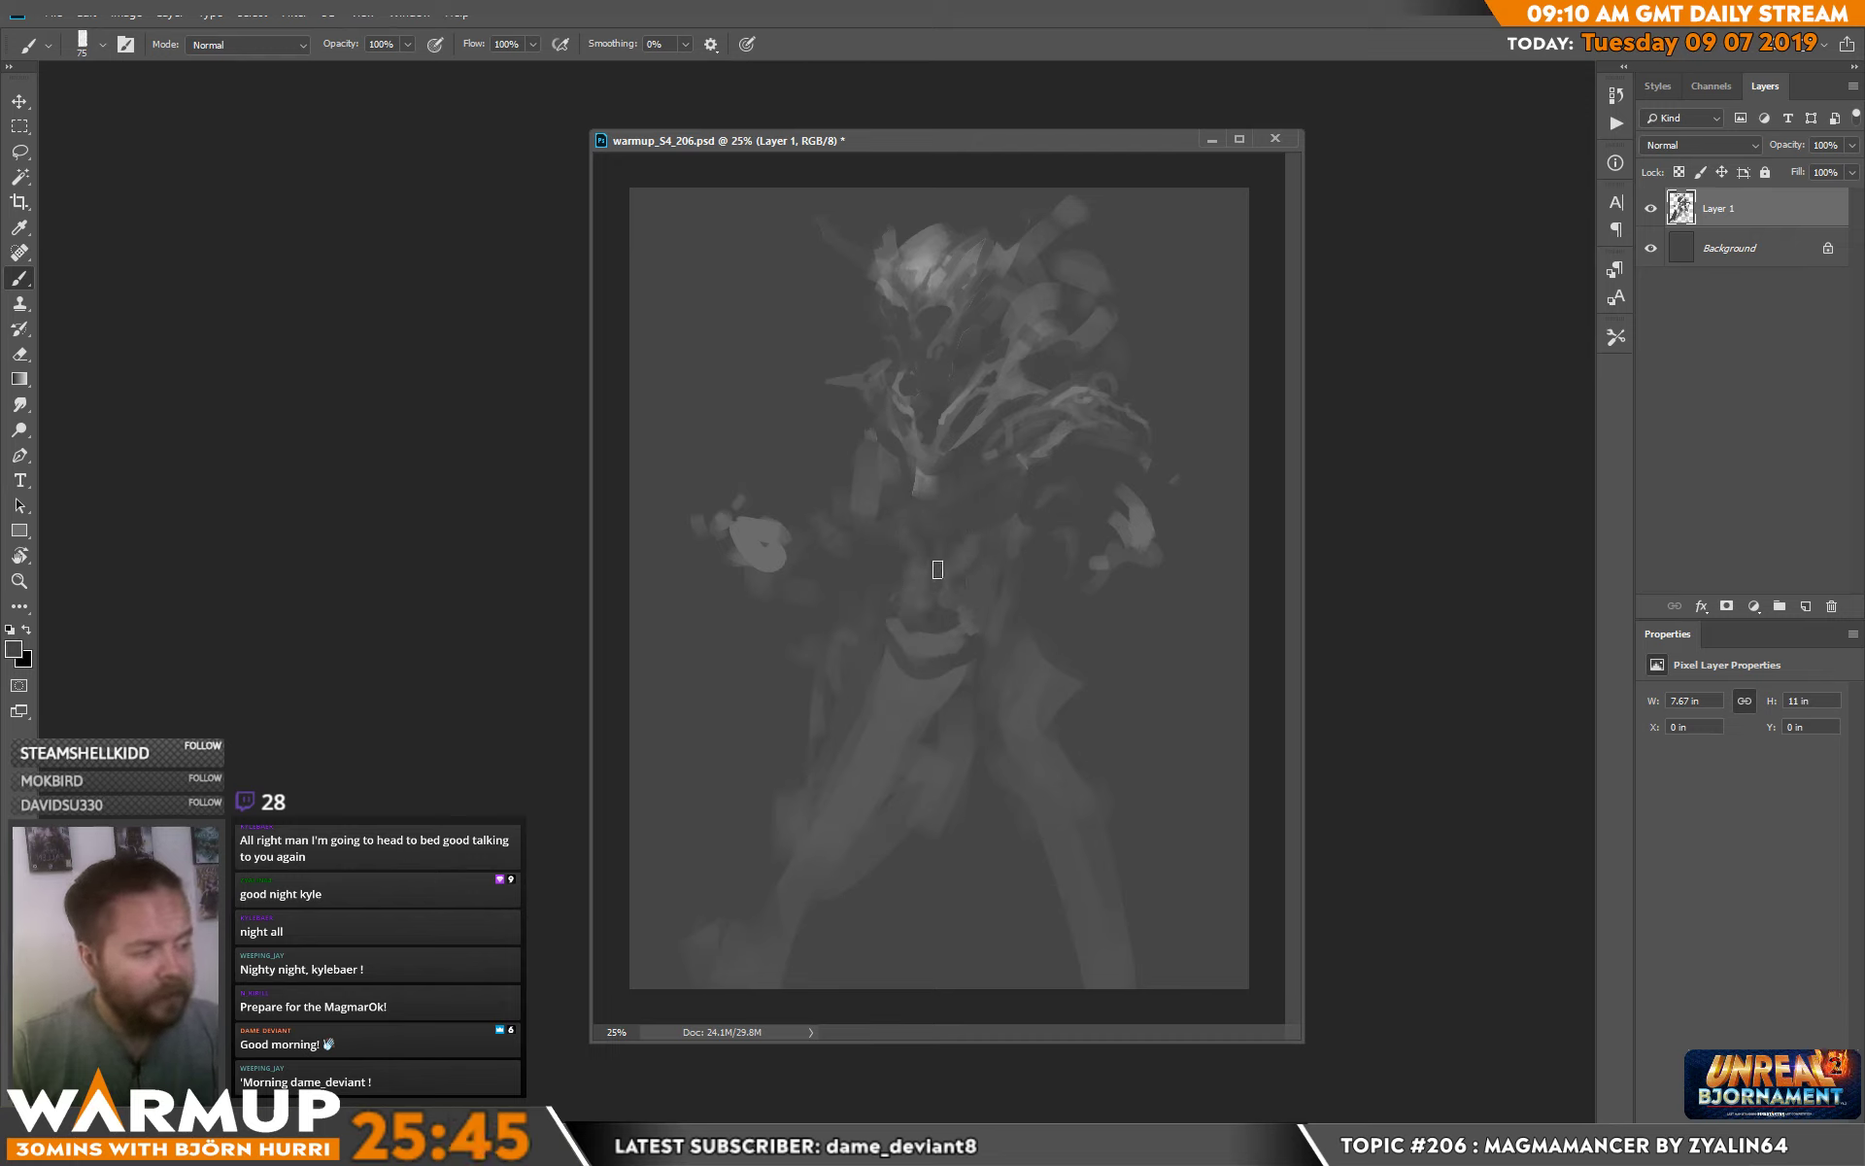
pyautogui.keyDown('alt'); pyautogui.click(958, 542); pyautogui.keyUp('alt')
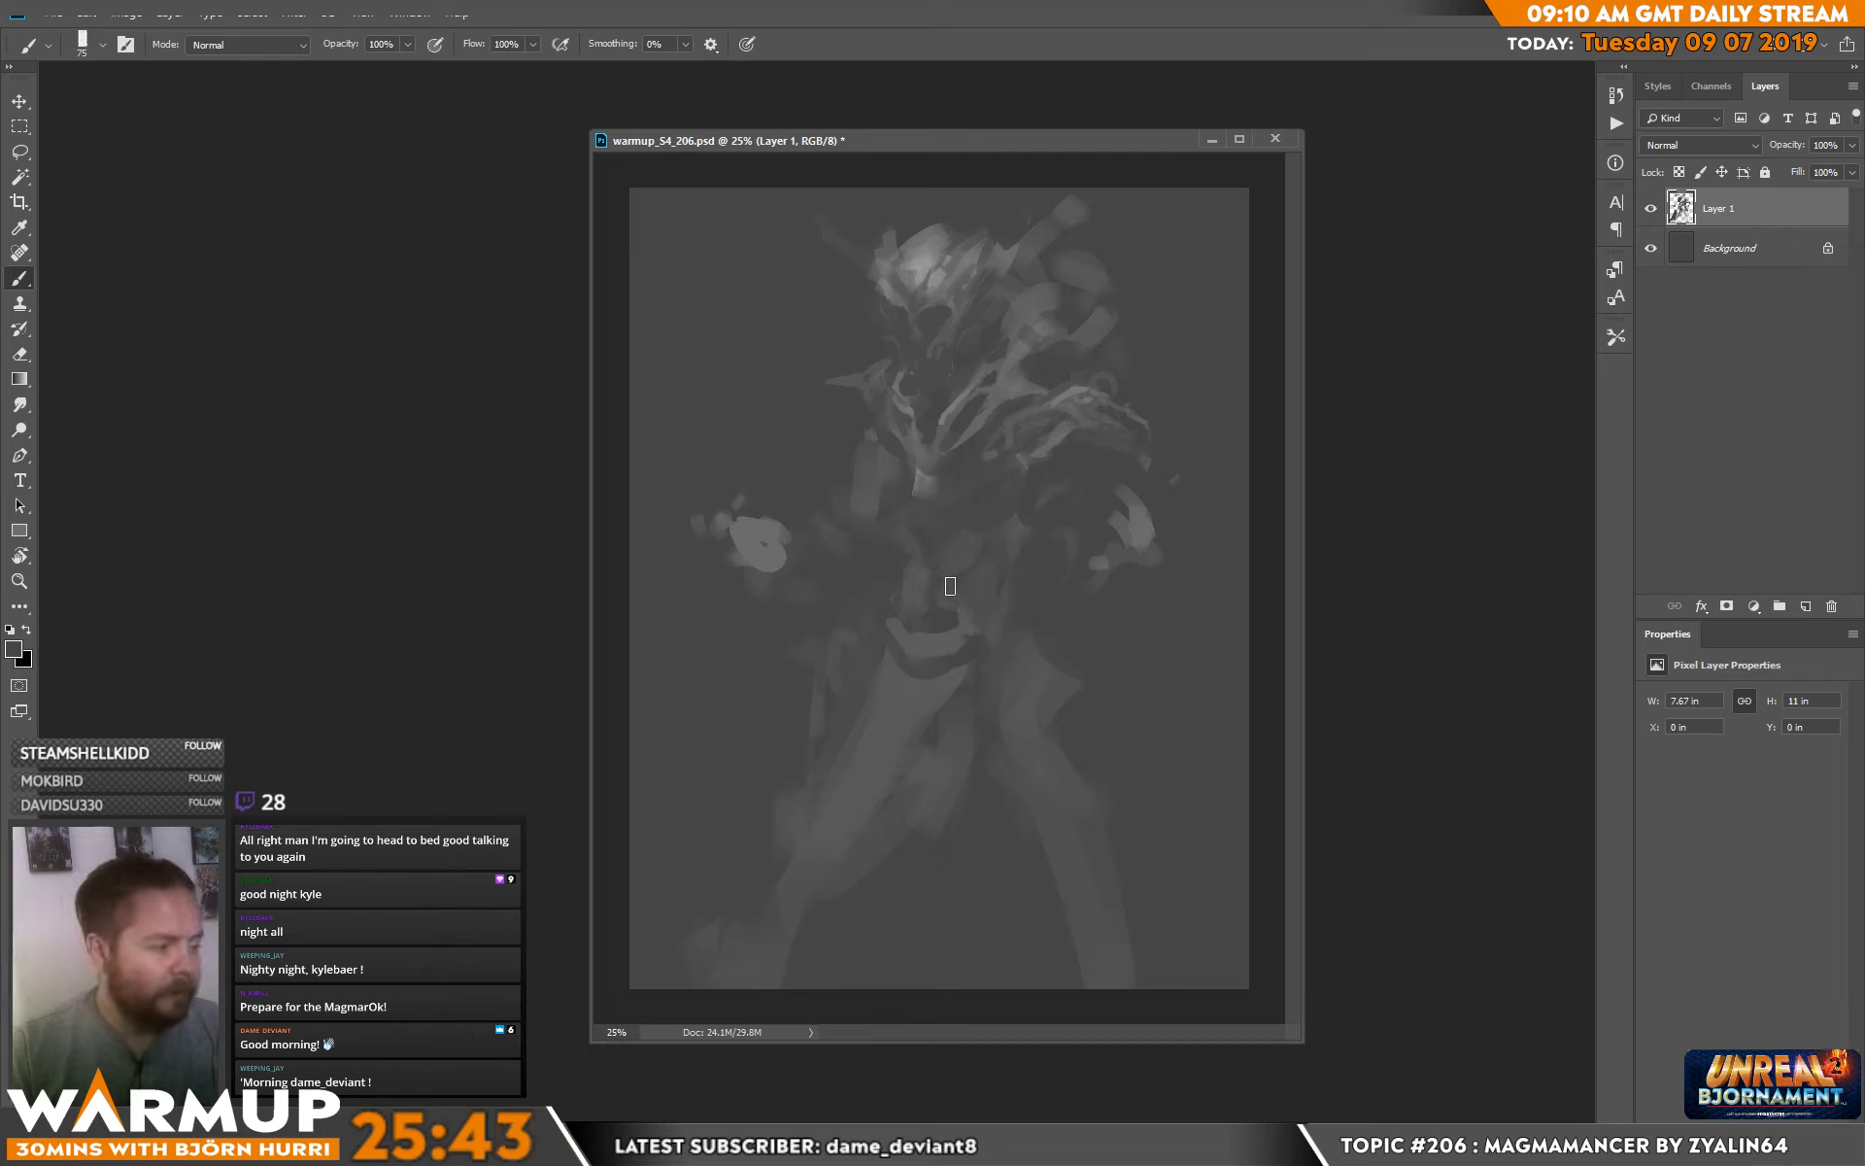
pyautogui.moveTo(970, 565)
pyautogui.mouseDown()
pyautogui.moveTo(949, 623)
pyautogui.moveTo(895, 668)
pyautogui.moveTo(899, 708)
pyautogui.mouseUp()
pyautogui.keyDown('alt'); pyautogui.click(925, 629); pyautogui.keyUp('alt')
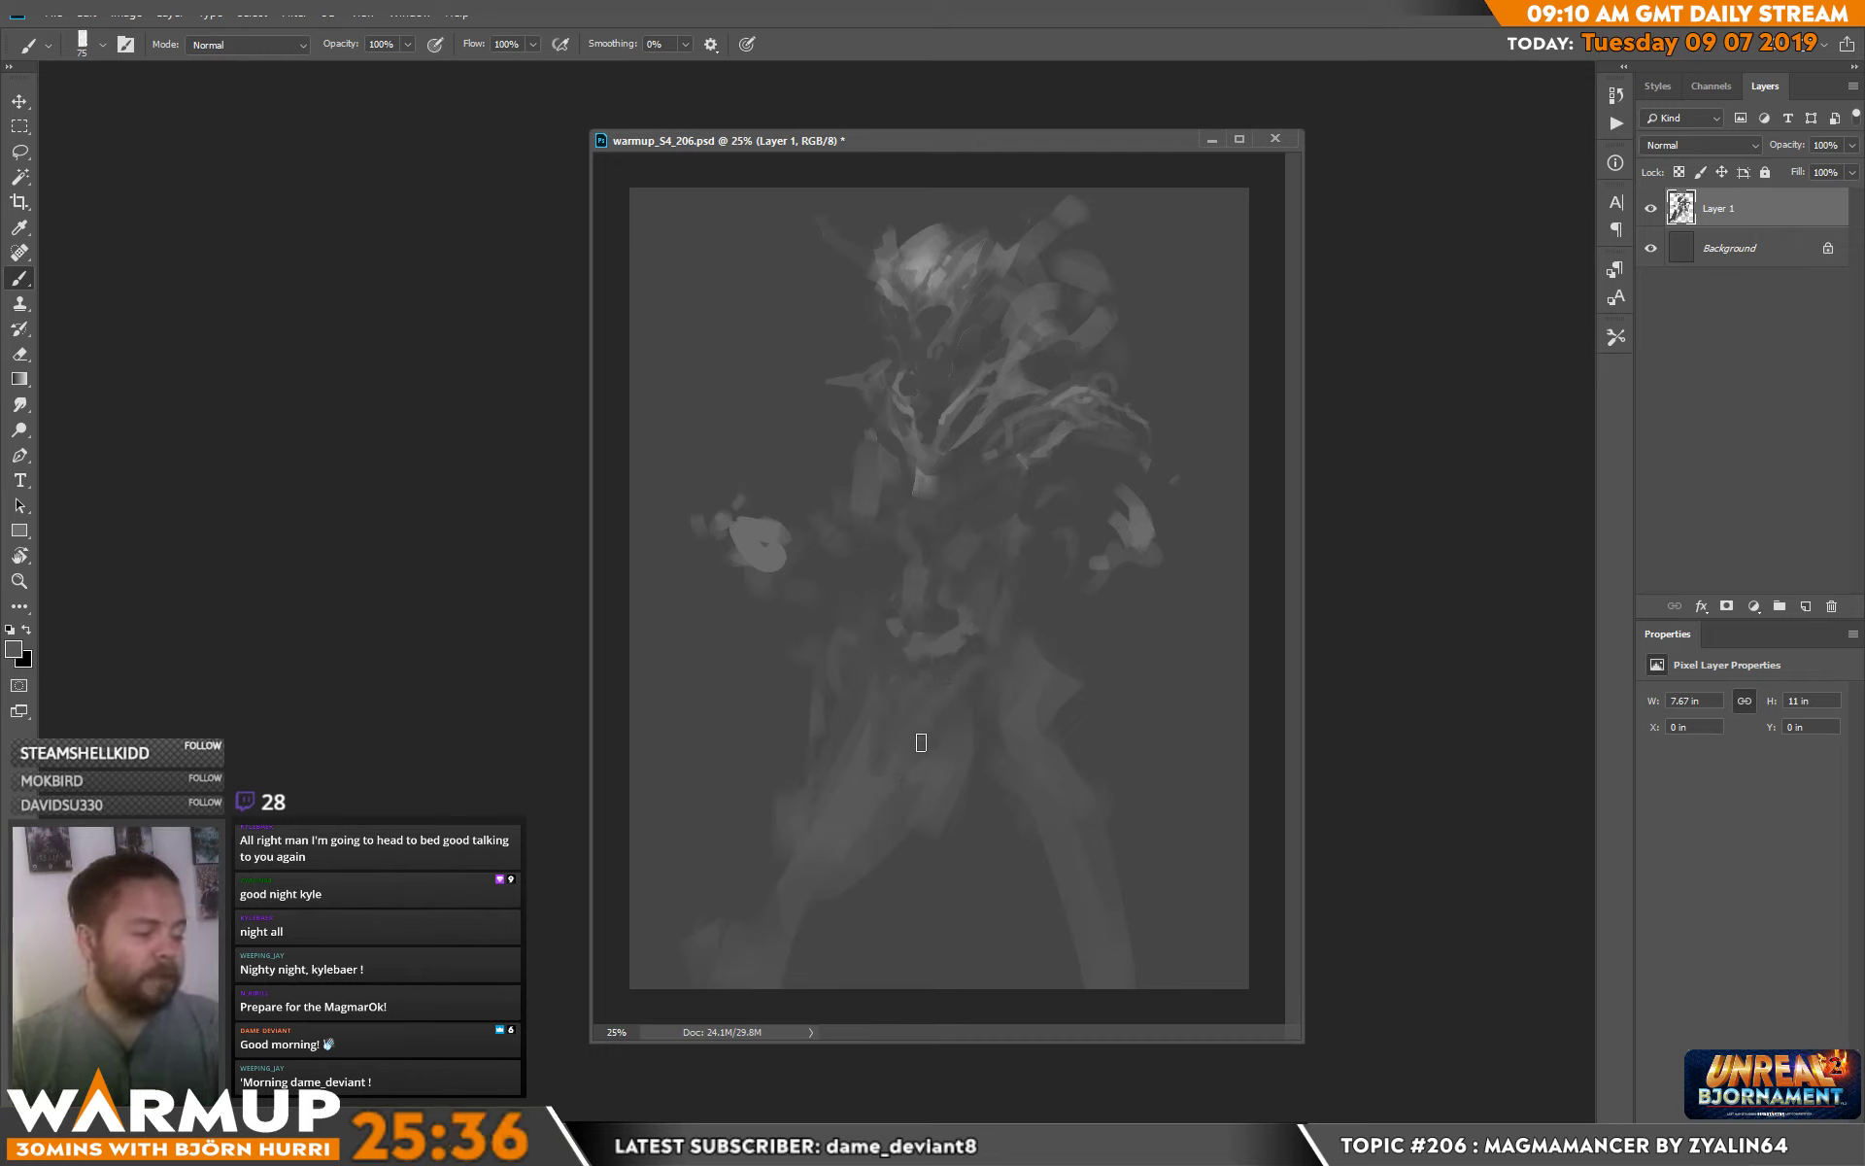
# Paint light strokes down the left leg and cover the light hip patch with darker grey.
pyautogui.moveTo(855, 880)
pyautogui.mouseDown()
pyautogui.moveTo(814, 994)
pyautogui.moveTo(810, 897)
pyautogui.moveTo(743, 855)
pyautogui.moveTo(738, 963)
pyautogui.moveTo(760, 946)
pyautogui.moveTo(784, 825)
pyautogui.moveTo(635, 1010)
pyautogui.moveTo(768, 848)
pyautogui.mouseUp()
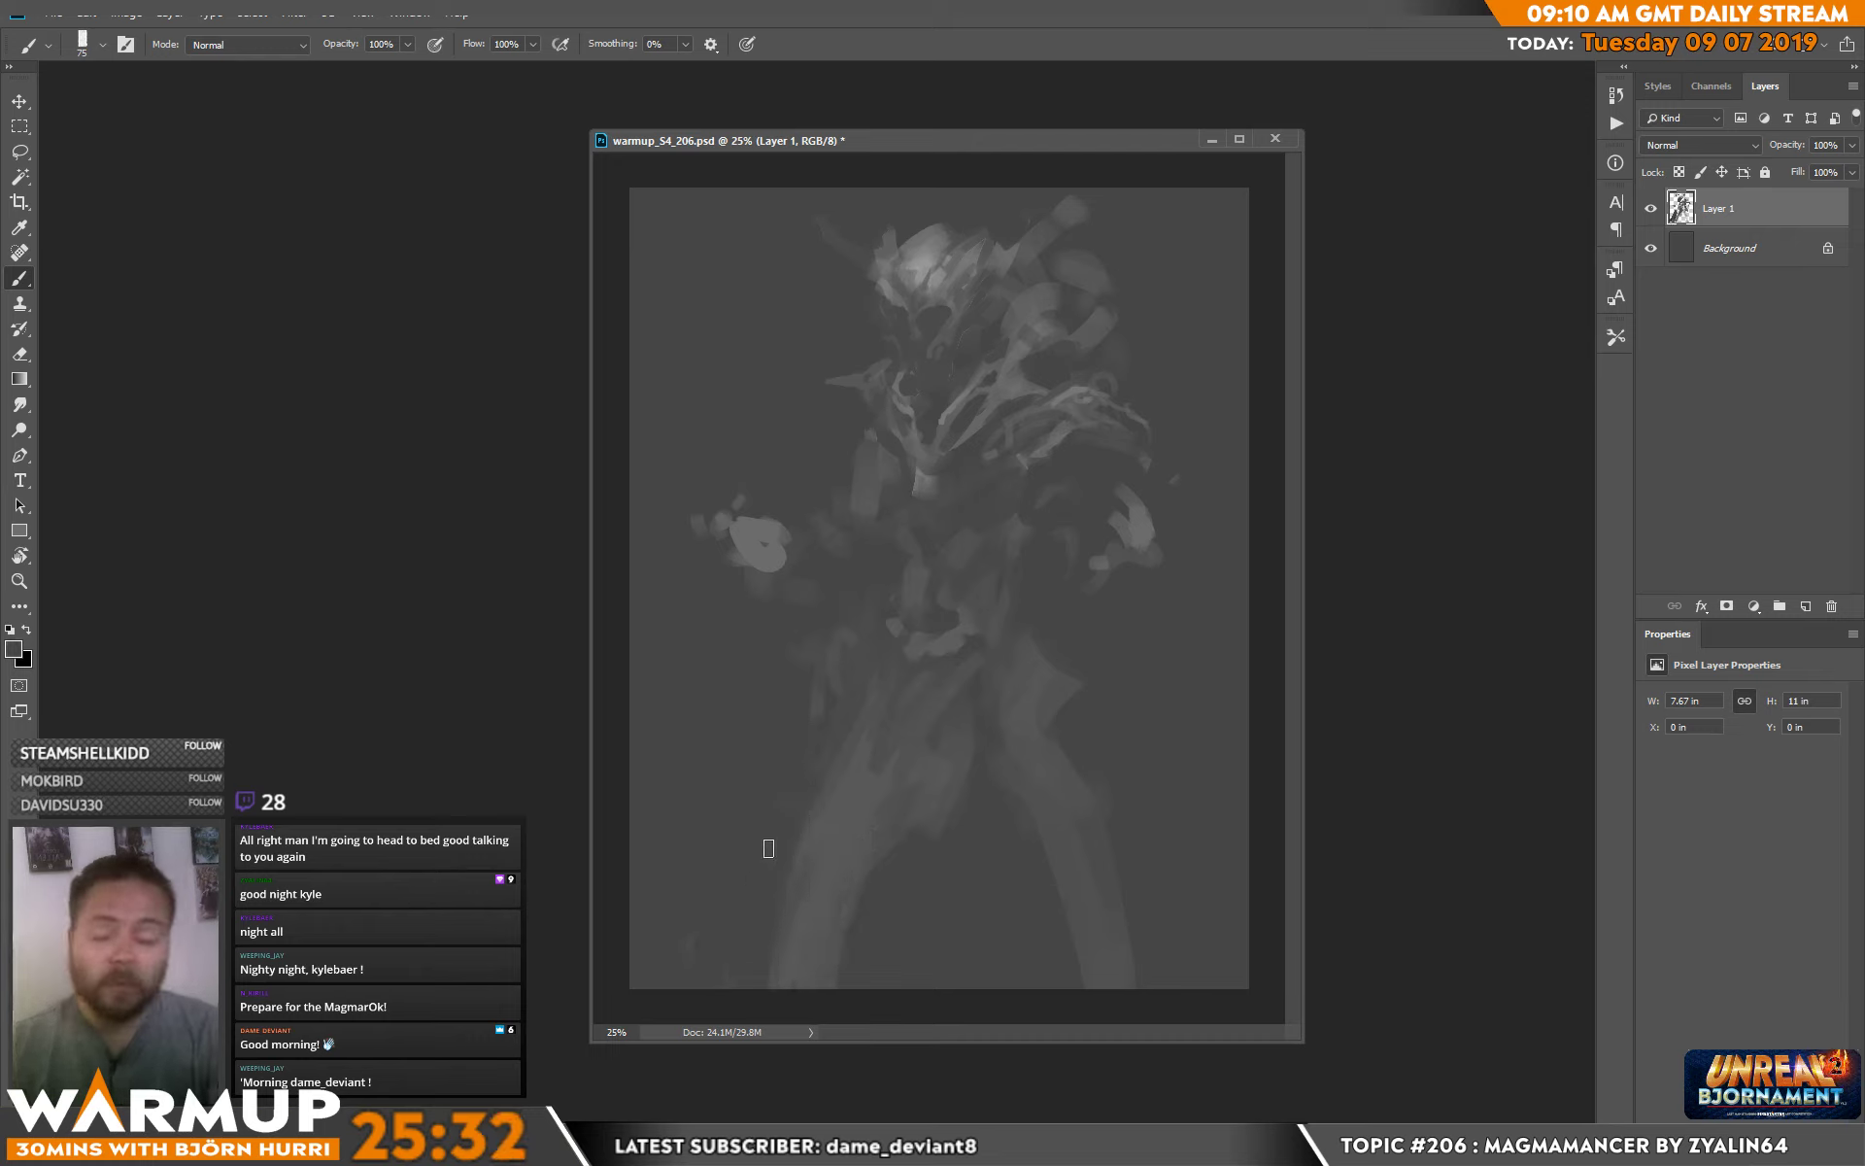
pyautogui.hotkey('alt', 'Tab')
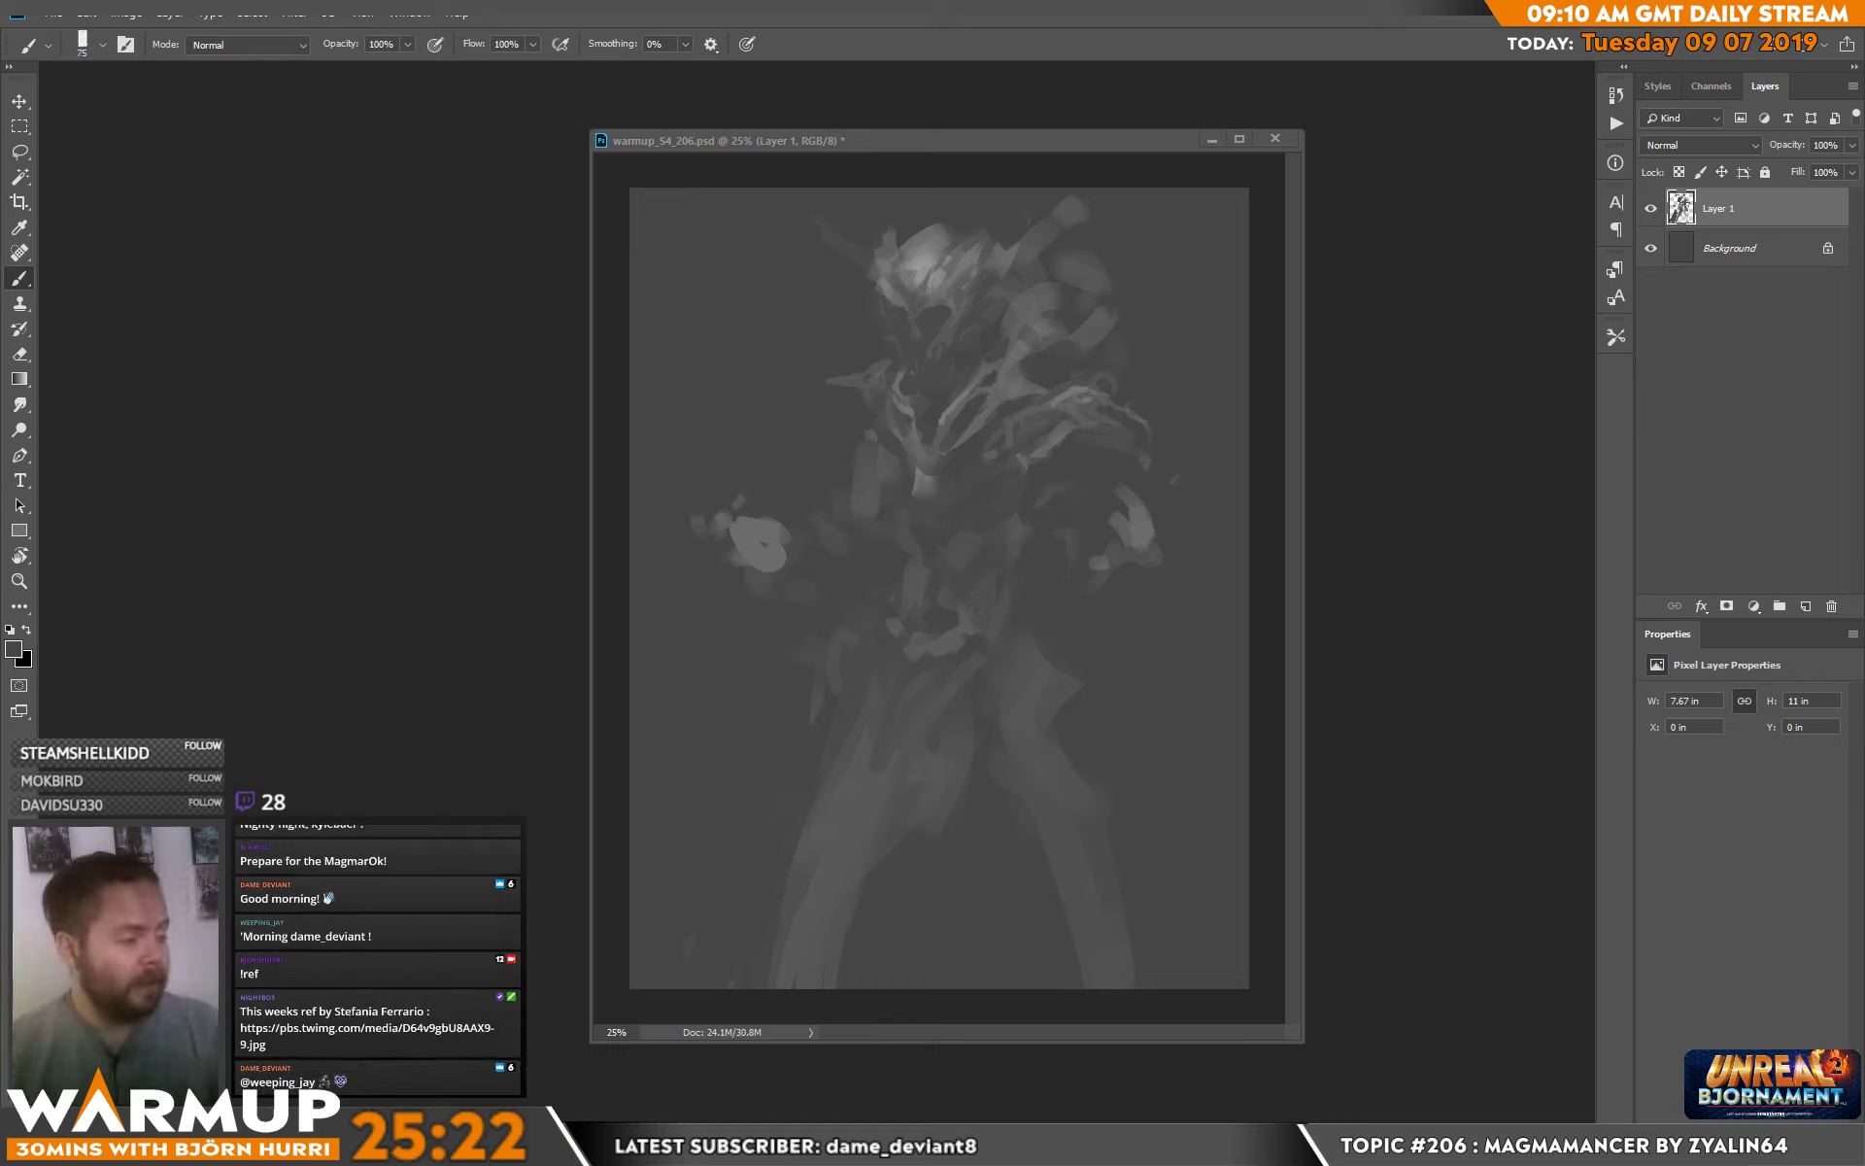
pyautogui.keyDown('alt'); pyautogui.click(927, 865); pyautogui.keyUp('alt')
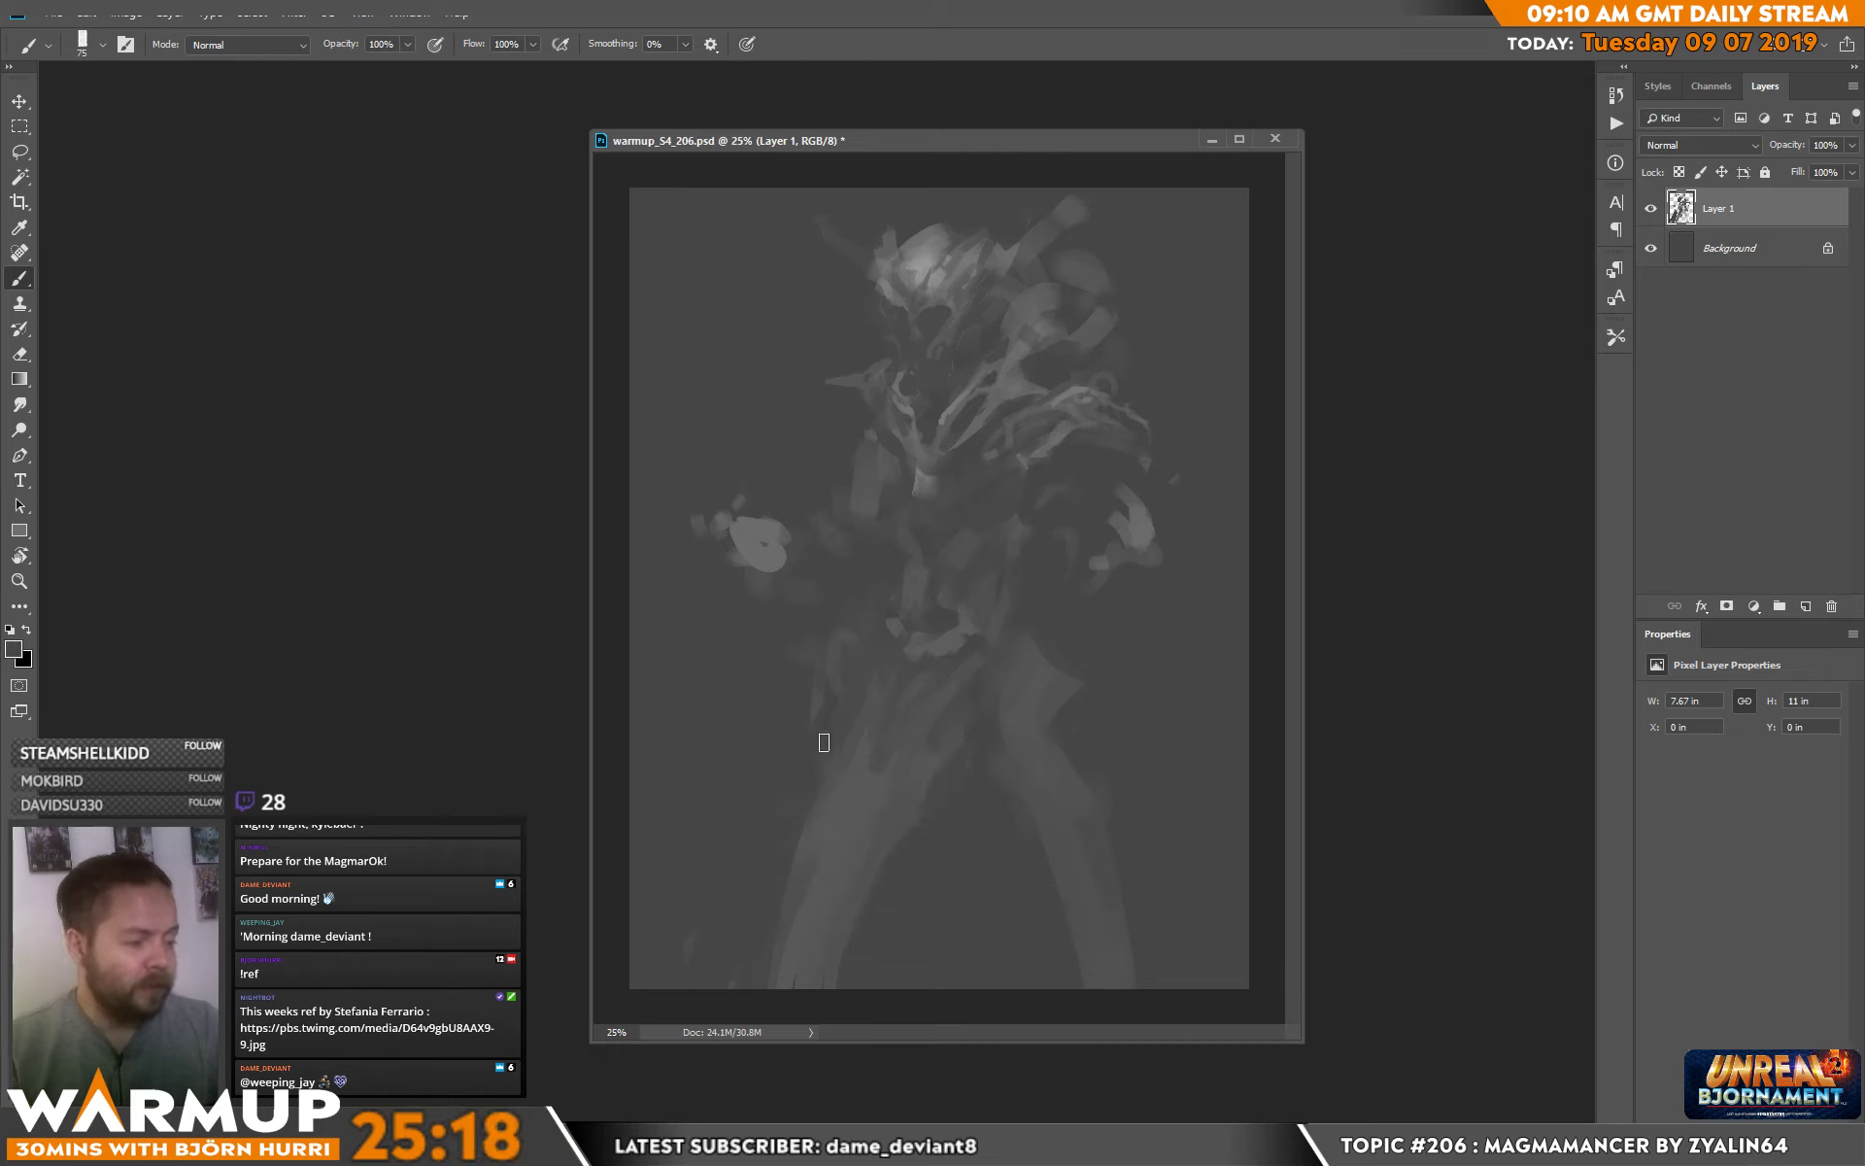
pyautogui.press('alt')
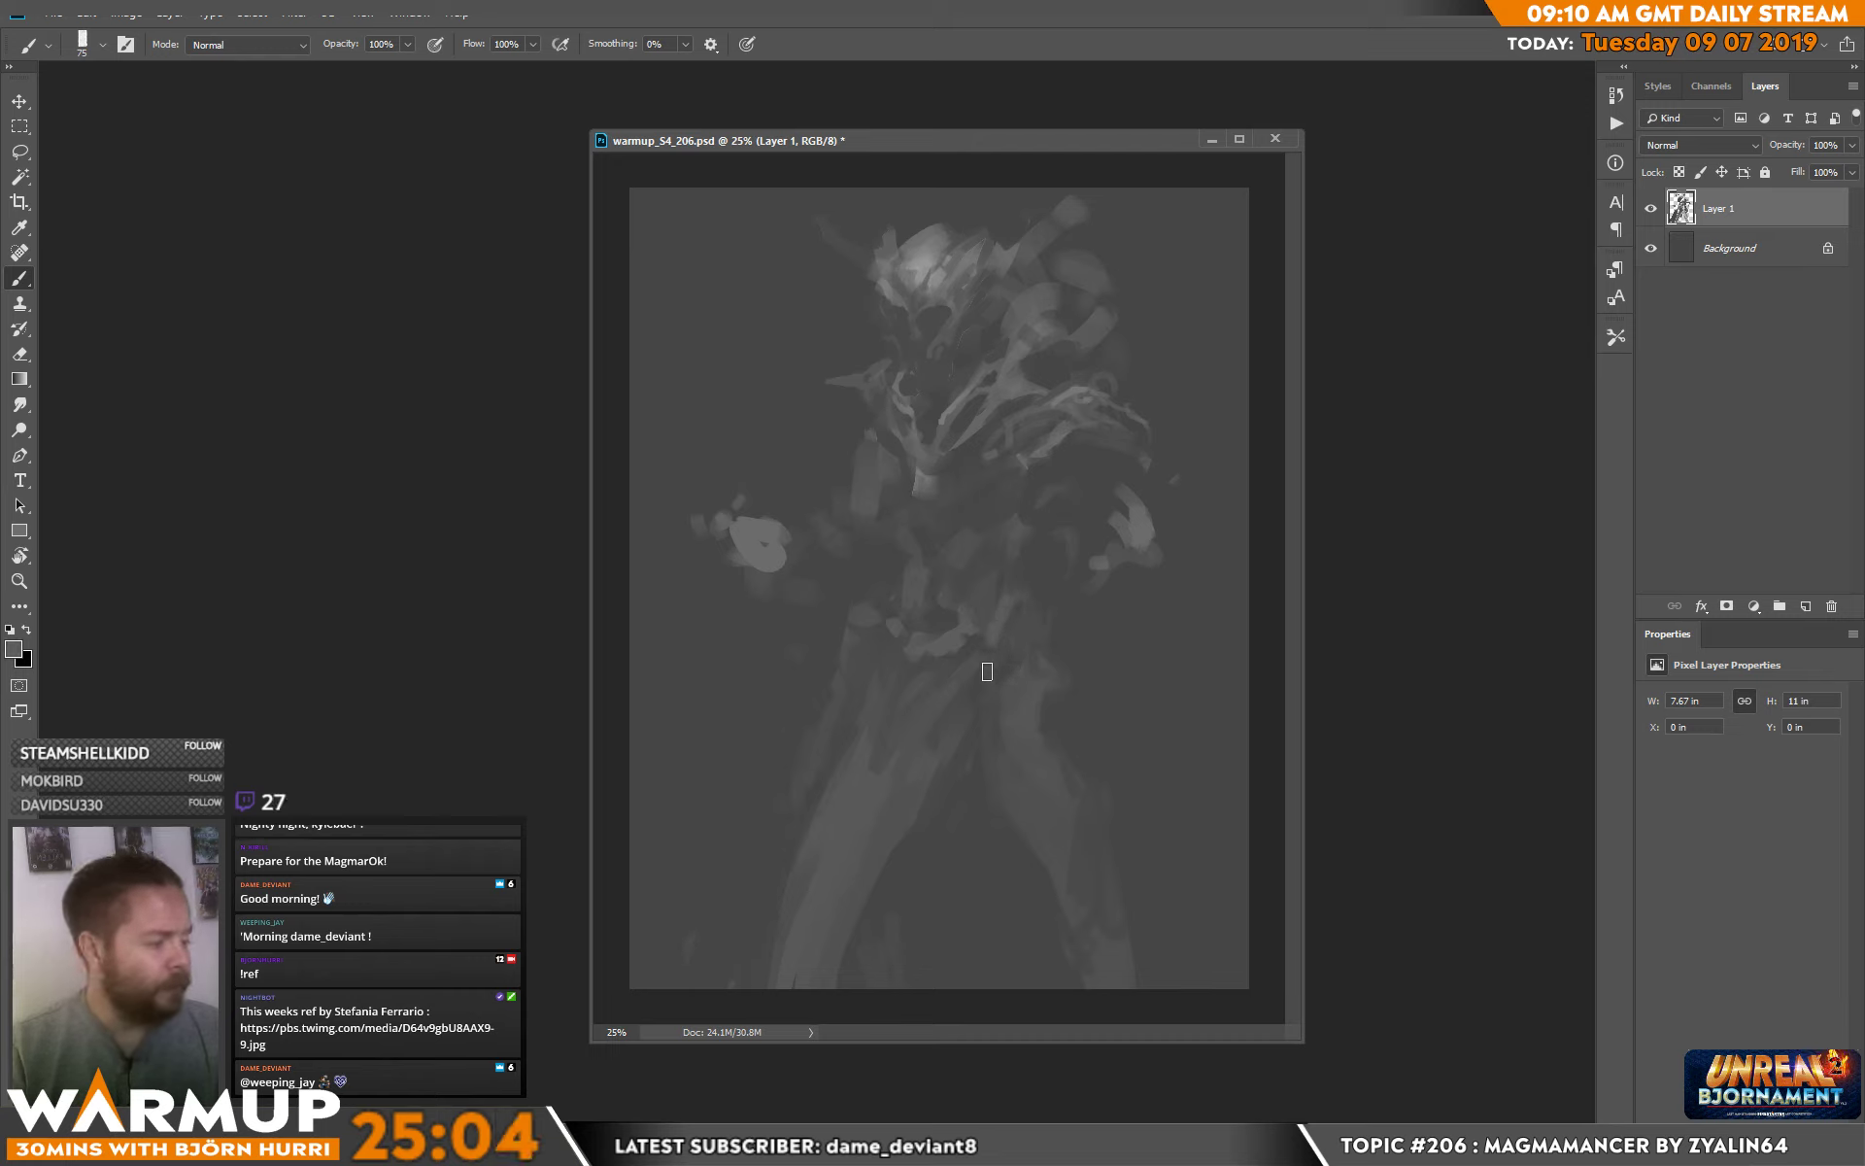
pyautogui.keyDown('alt'); pyautogui.click(1051, 625); pyautogui.keyUp('alt')
pyautogui.moveTo(1025, 602)
pyautogui.mouseDown()
pyautogui.moveTo(992, 637)
pyautogui.moveTo(1011, 682)
pyautogui.mouseUp()
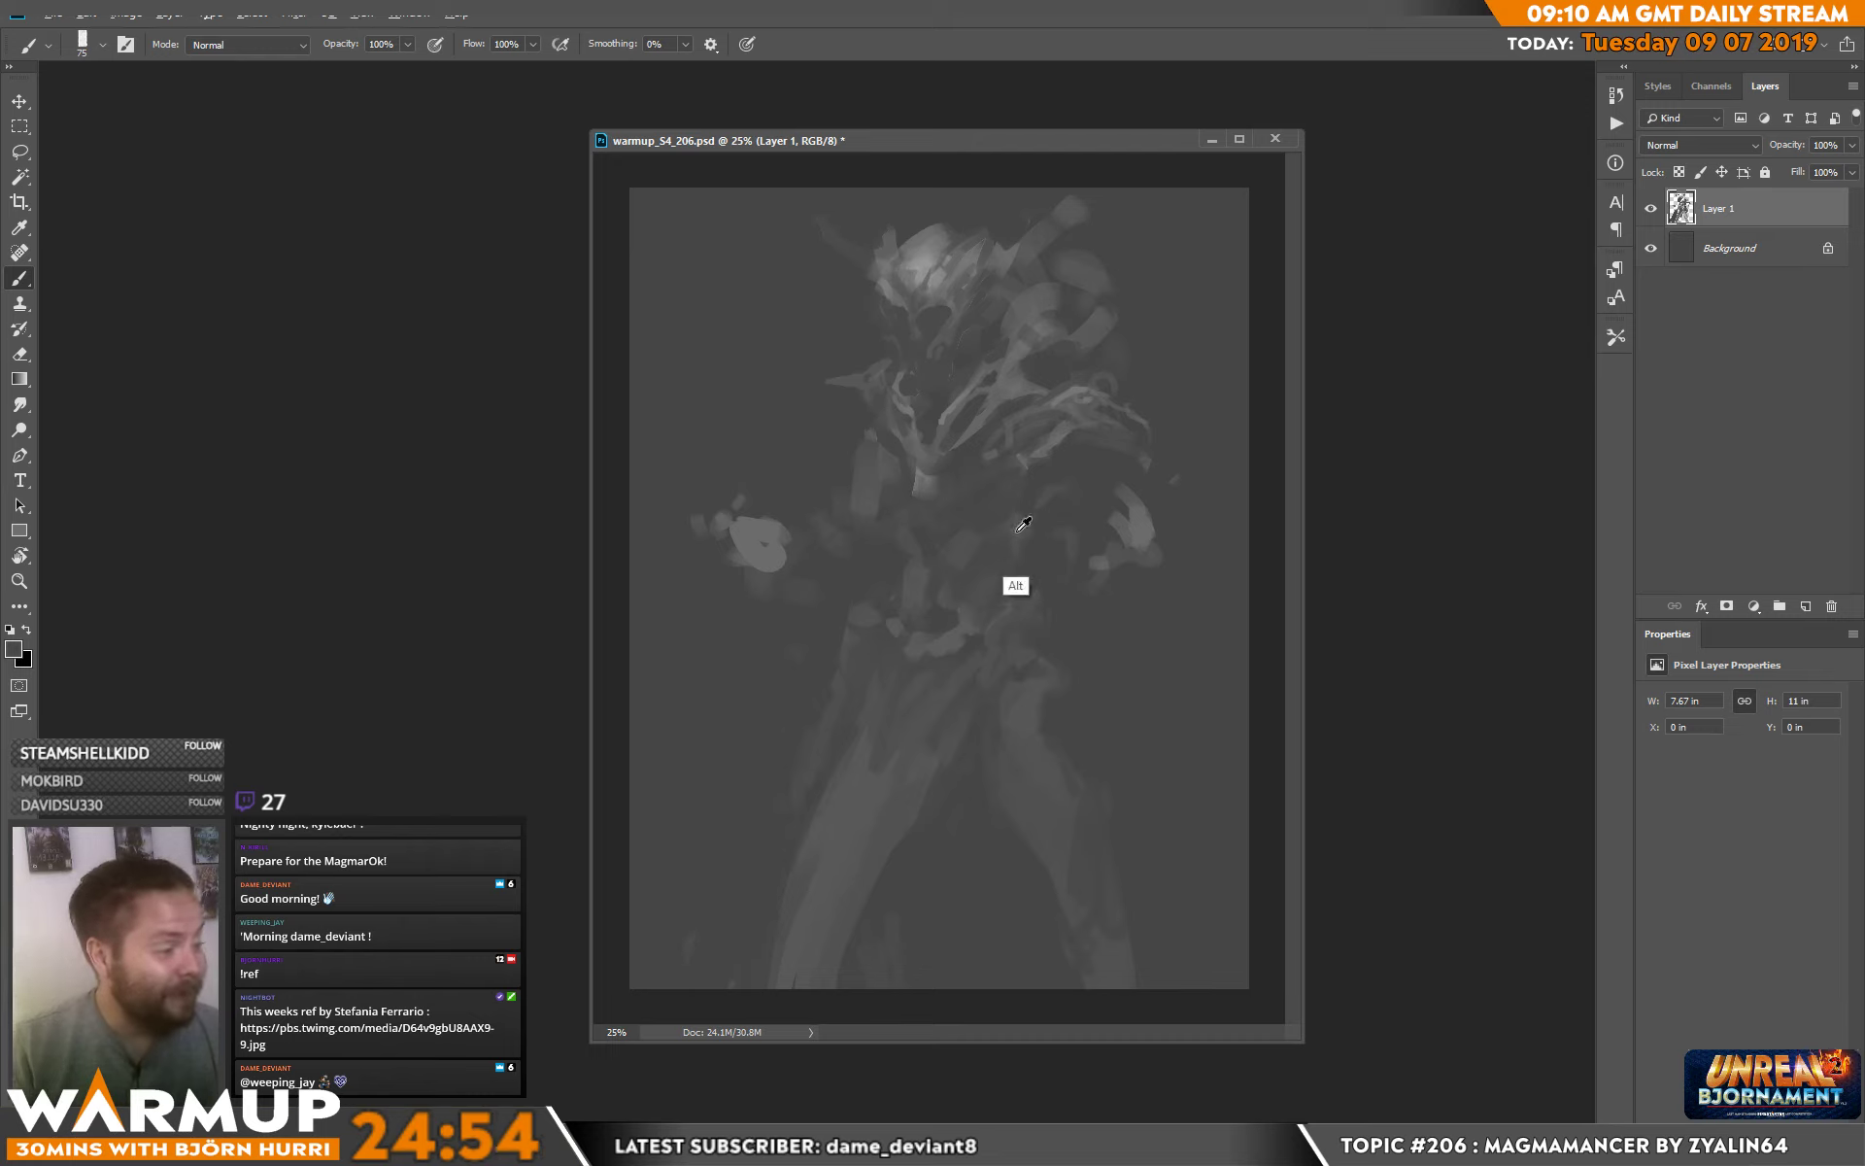
# Add faint dark paint near the left chest and shrink the brush to 26 px.
pyautogui.keyDown('alt'); pyautogui.click(970, 512); pyautogui.keyUp('alt')
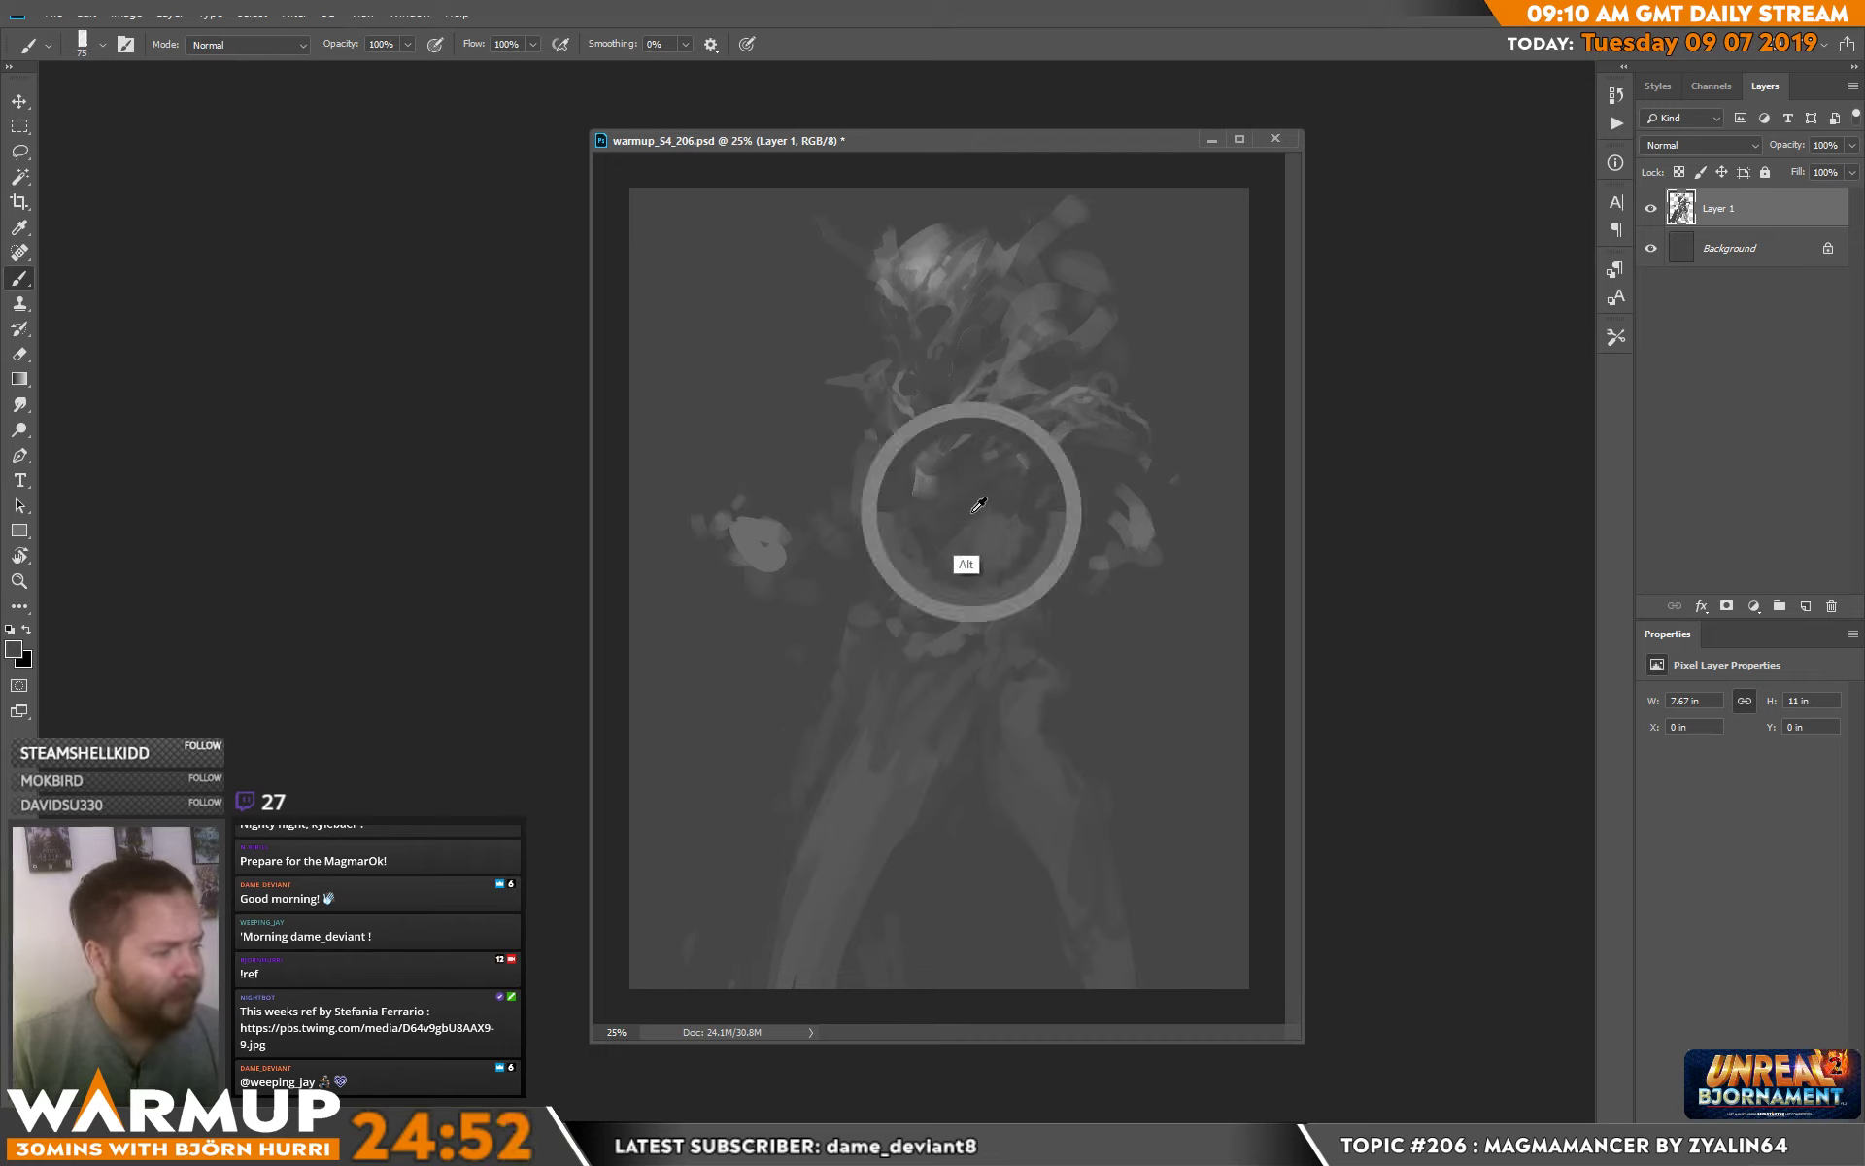
pyautogui.moveTo(887, 473); pyautogui.dragTo(892, 510)
pyautogui.keyDown('alt'); pyautogui.click(898, 491); pyautogui.keyUp('alt')
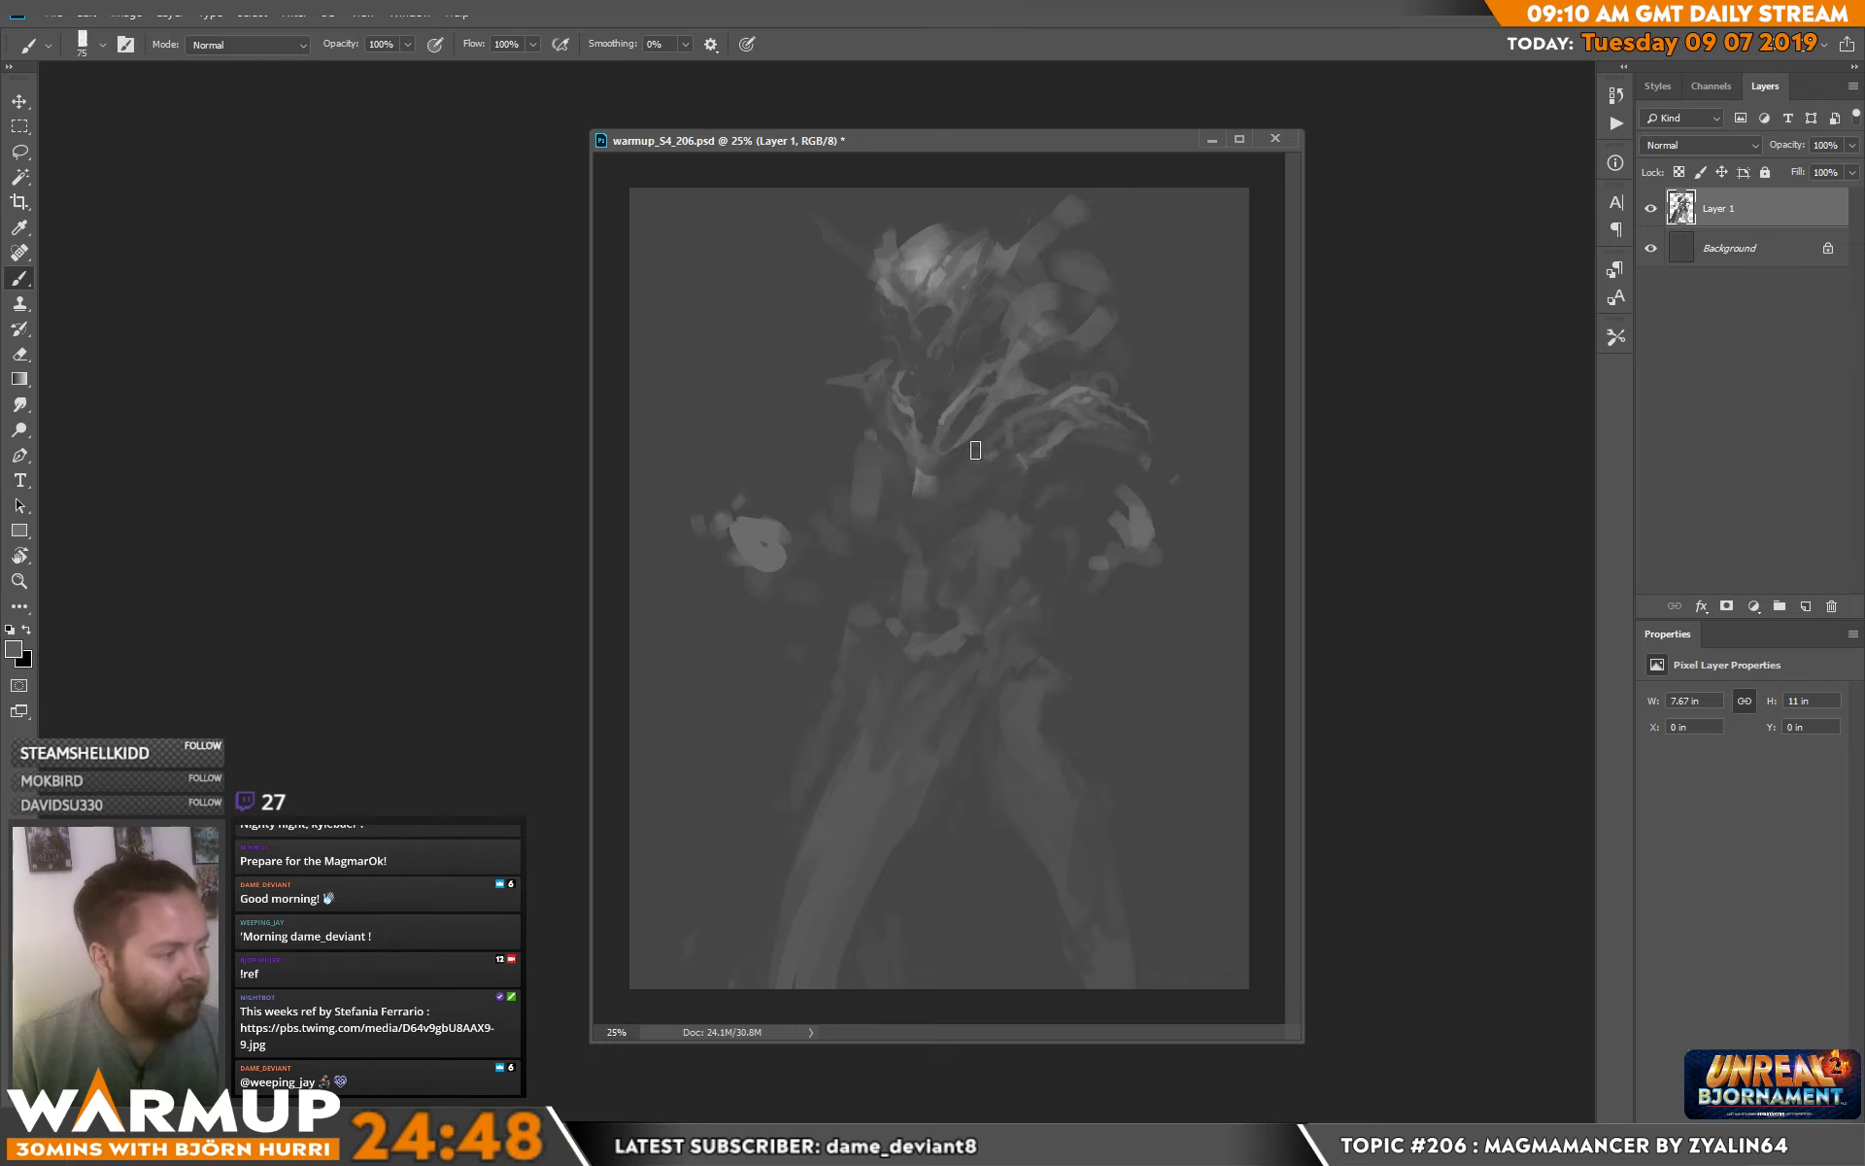
pyautogui.rightClick(1035, 455)
pyautogui.moveTo(1163, 504); pyautogui.dragTo(1150, 504)
pyautogui.keyDown('alt'); pyautogui.click(957, 463); pyautogui.keyUp('alt')
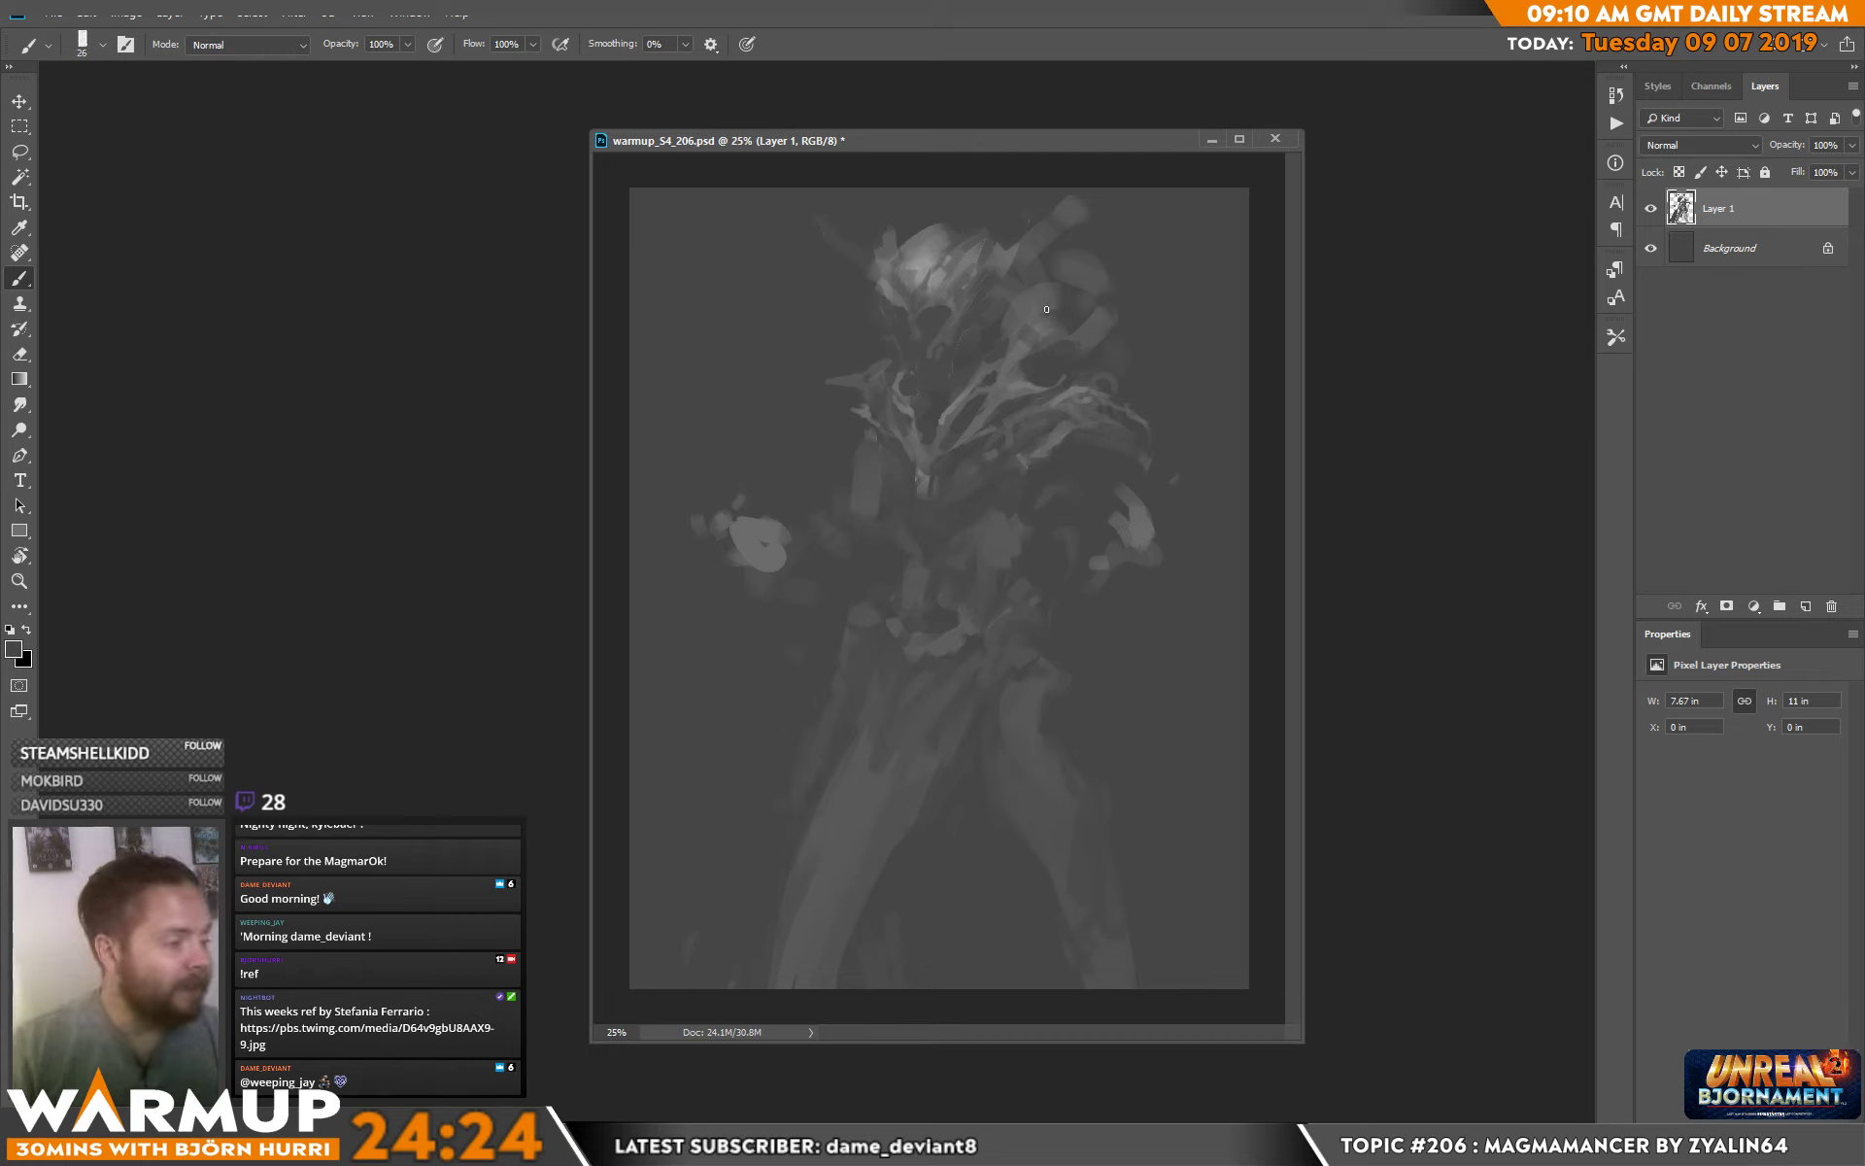
# Darken the light blob beside the head to shape the horn, using 73 px then 18 px brushes.
pyautogui.keyDown('alt'); pyautogui.click(925, 309); pyautogui.keyUp('alt')
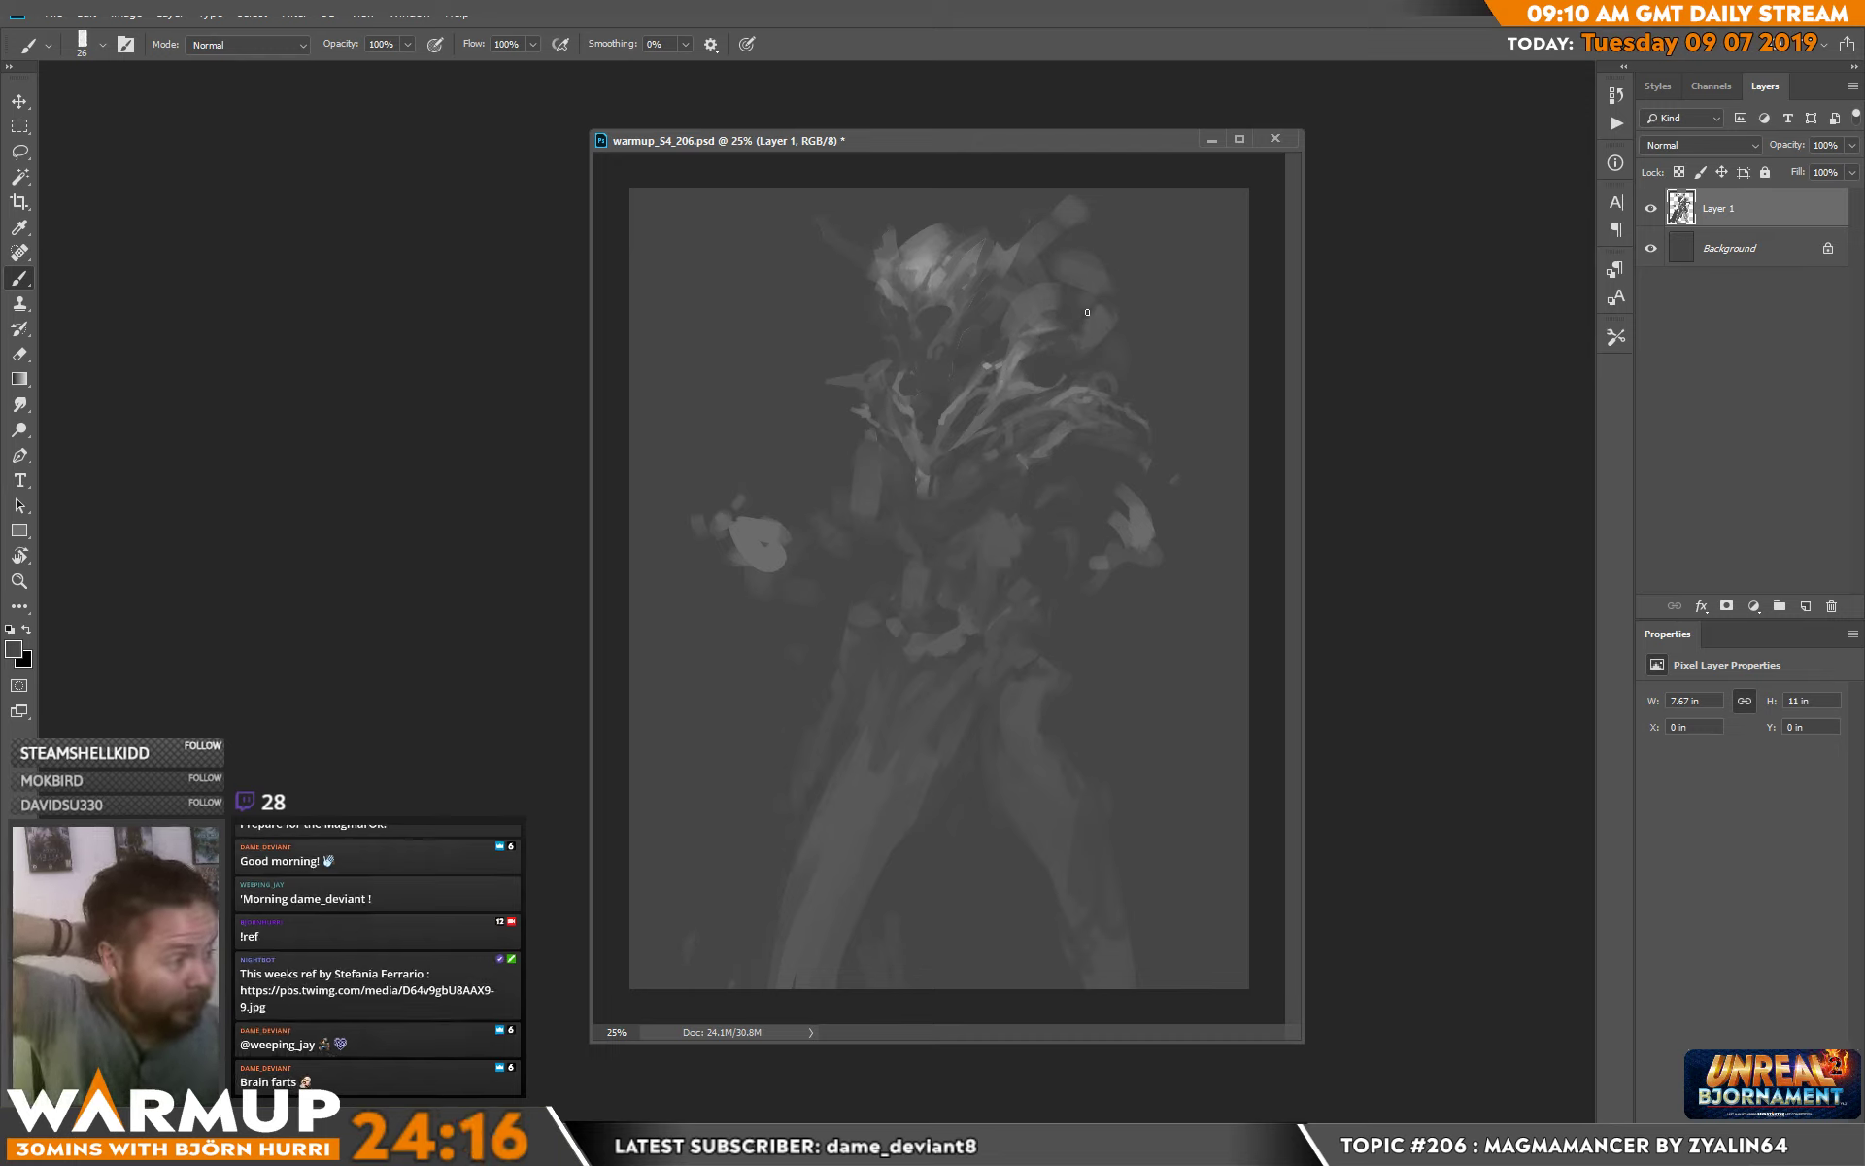
pyautogui.moveTo(1085, 331); pyautogui.dragTo(1106, 332)
pyautogui.rightClick(1153, 310)
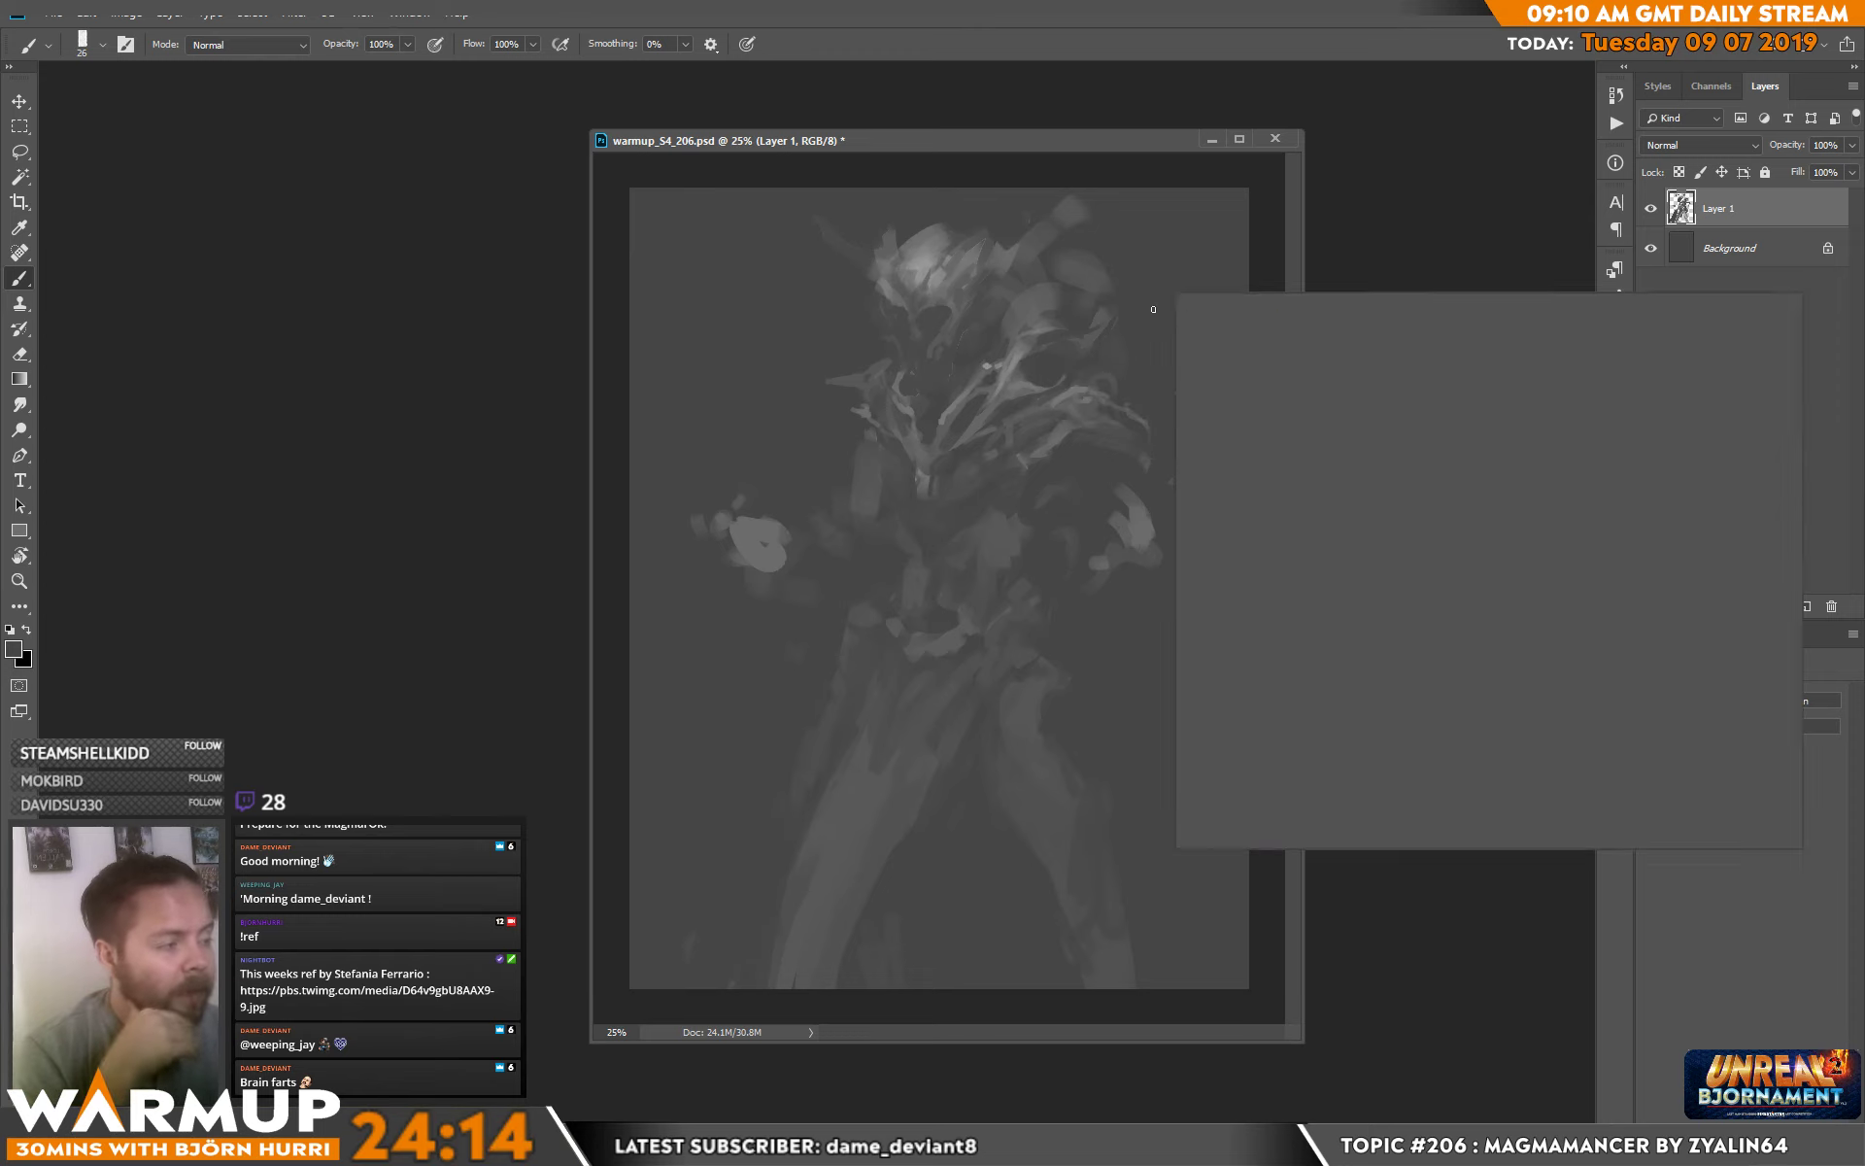
pyautogui.click(1310, 342)
pyautogui.click(1083, 292)
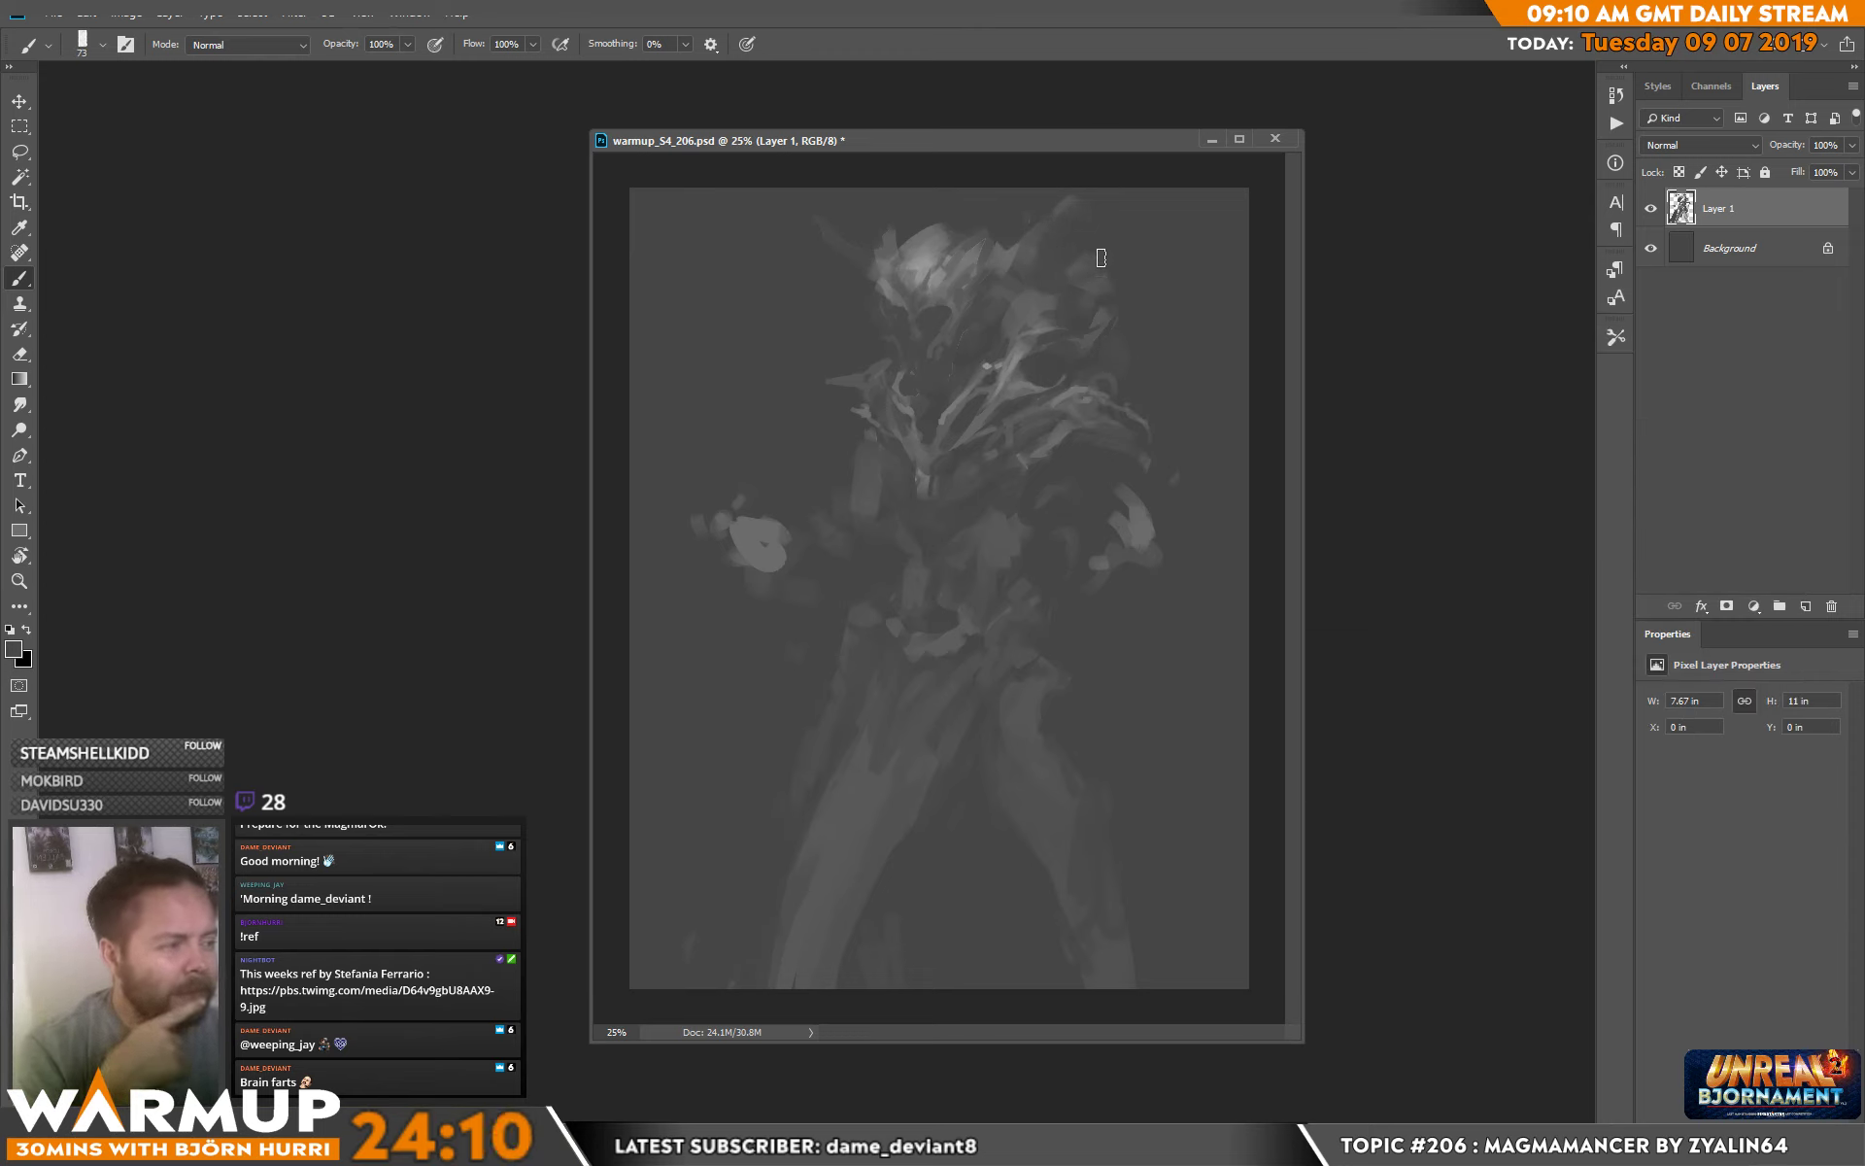
pyautogui.rightClick(1047, 337)
pyautogui.click(1158, 392)
pyautogui.keyDown('alt'); pyautogui.click(1017, 360); pyautogui.keyUp('alt')
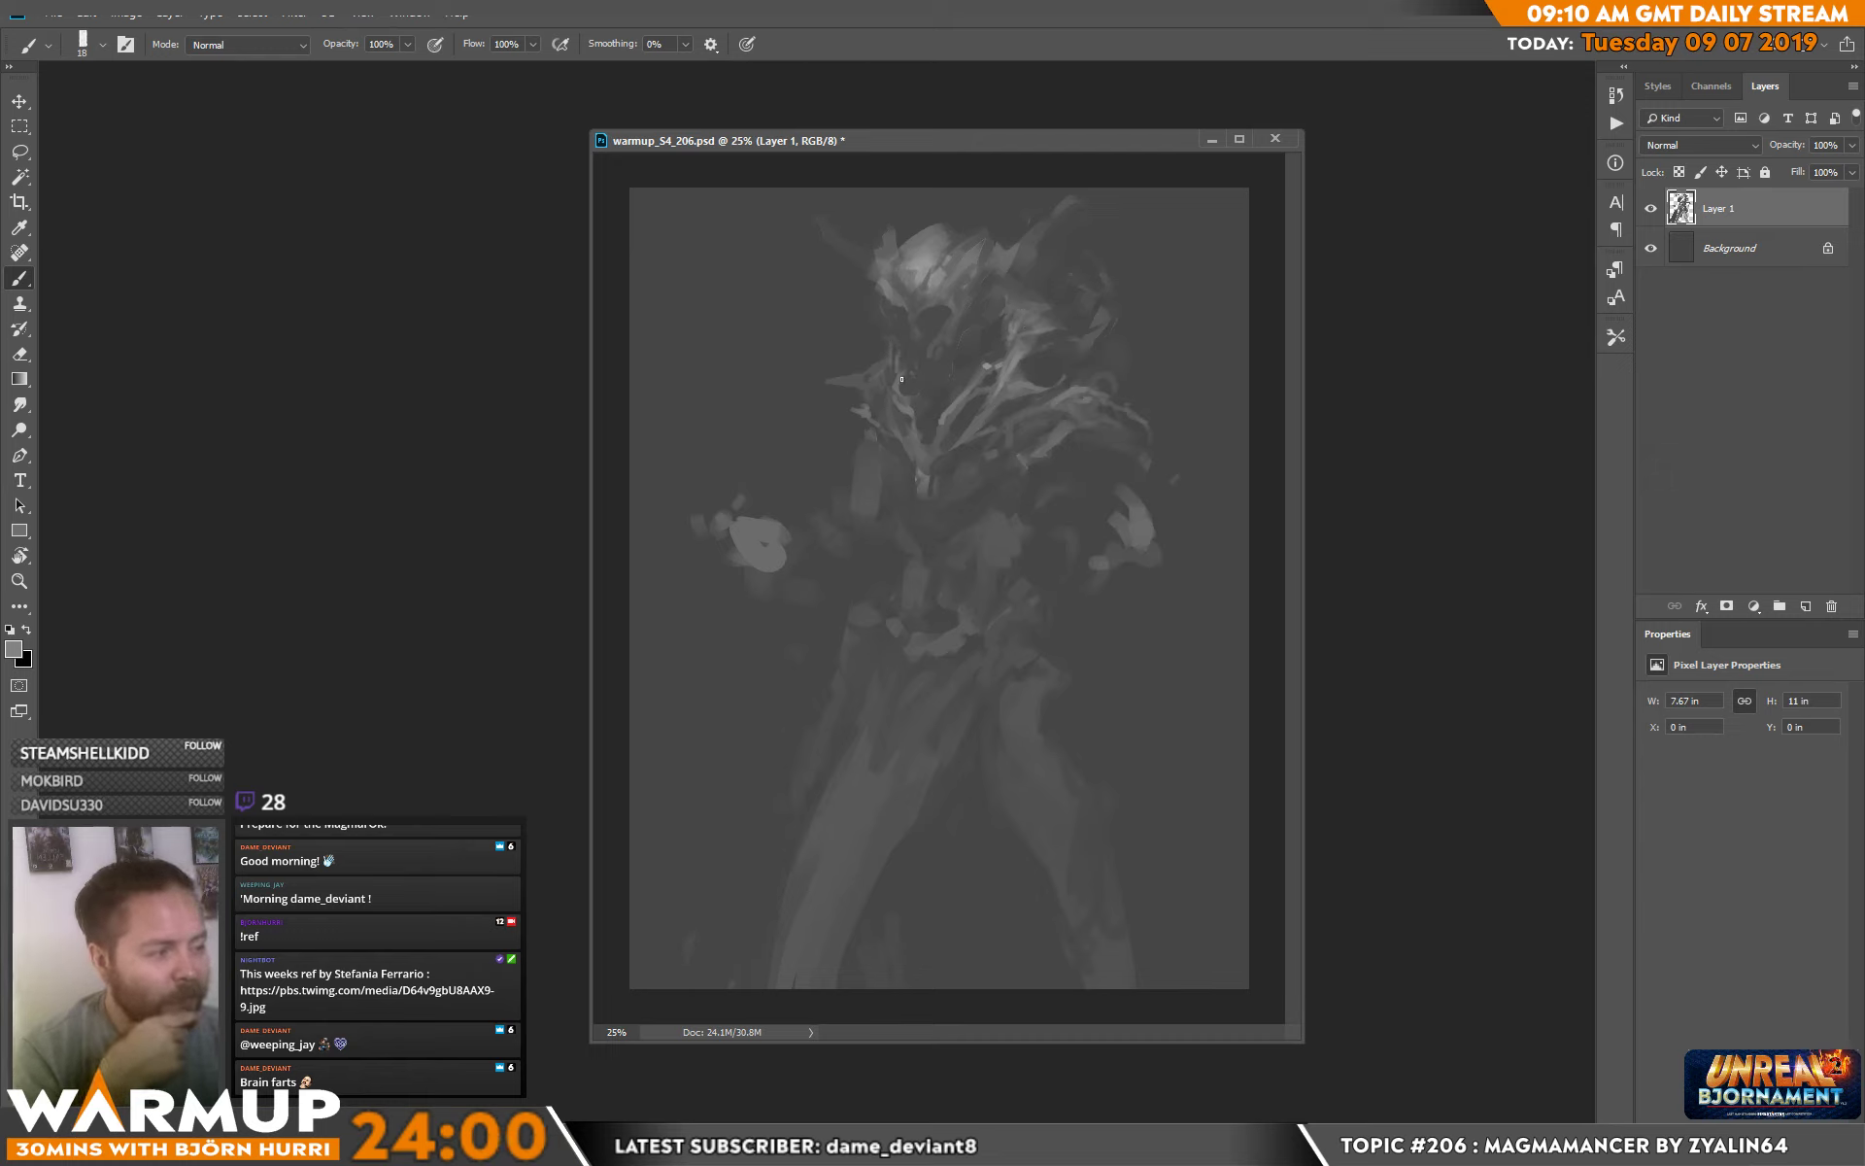
# Sample dark and lighter greys from the face and chest, and set the brush to 32 px.
pyautogui.keyDown('alt'); pyautogui.click(926, 366); pyautogui.keyUp('alt')
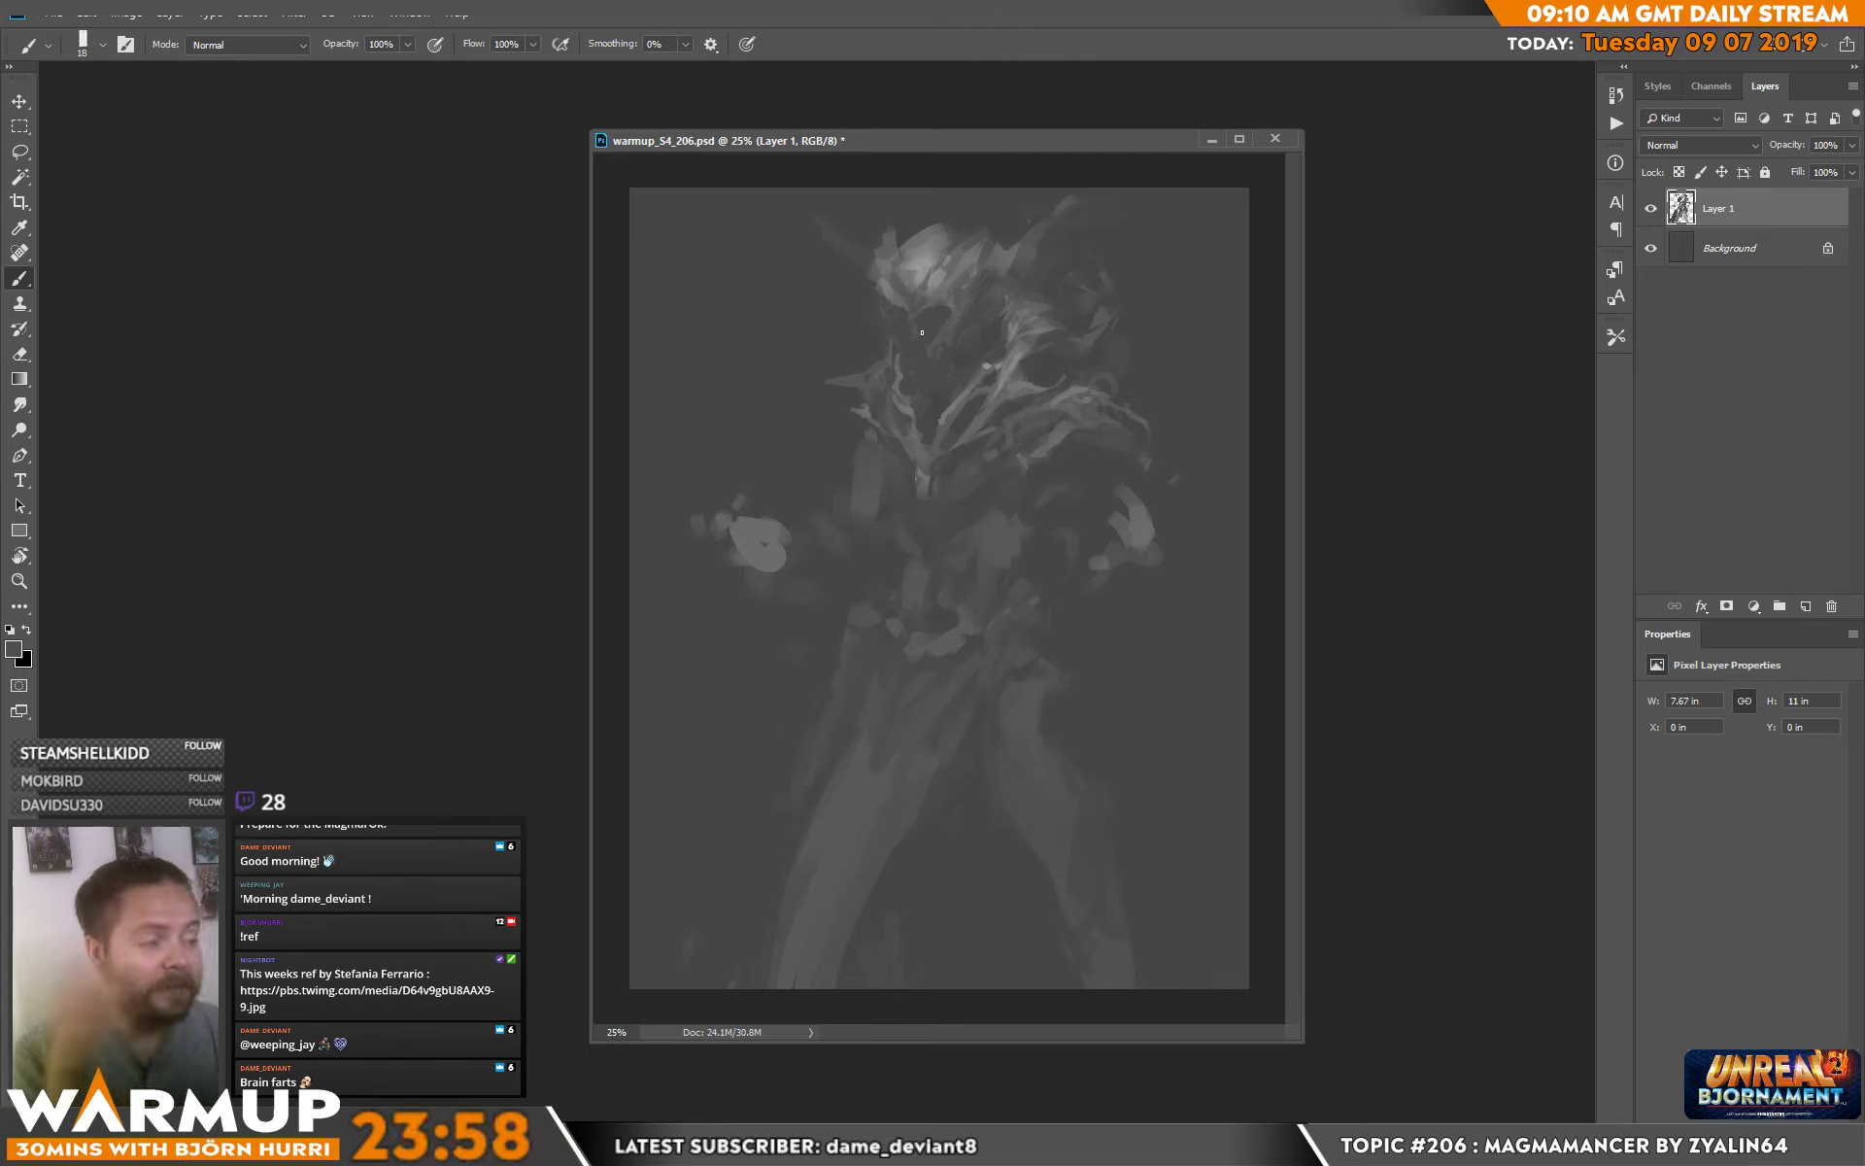
pyautogui.keyDown('alt'); pyautogui.click(900, 375); pyautogui.keyUp('alt')
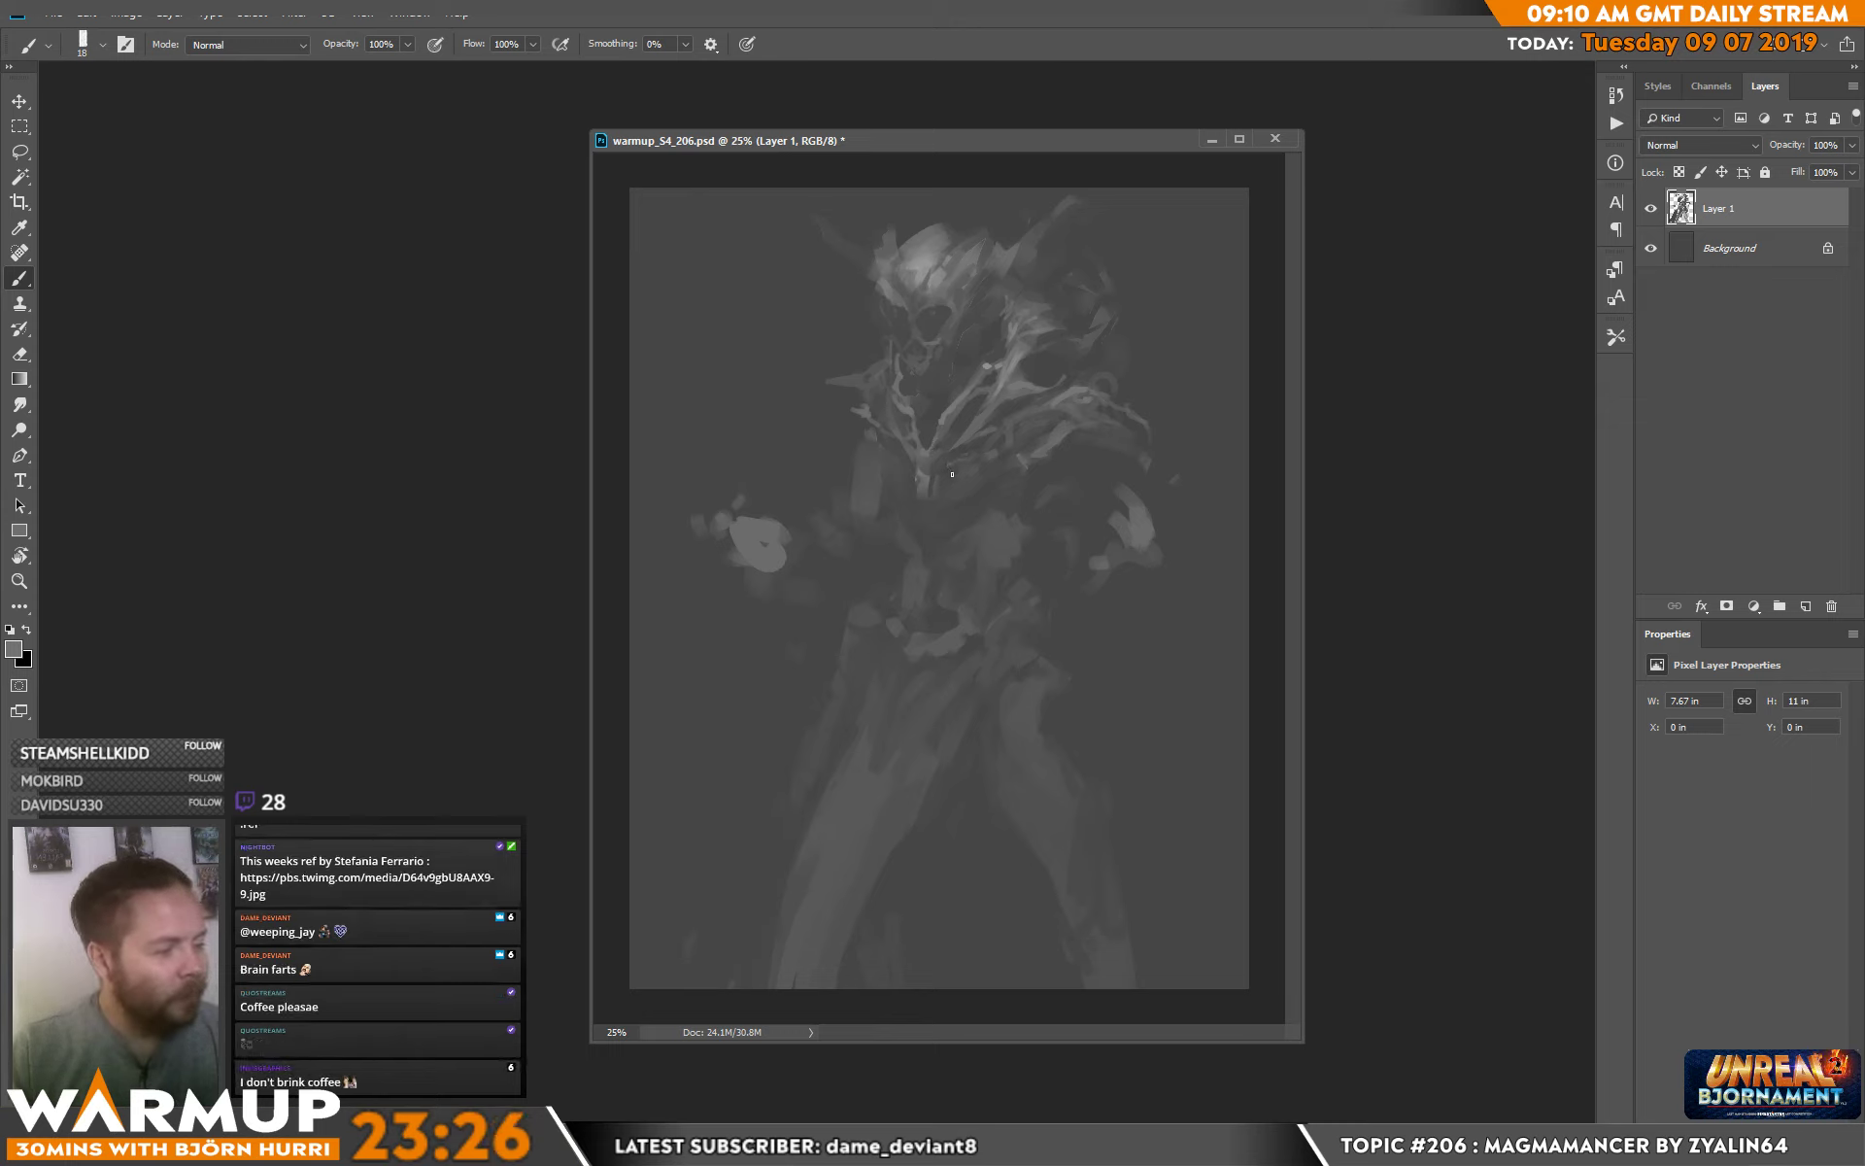
pyautogui.keyDown('alt'); pyautogui.click(936, 473); pyautogui.keyUp('alt')
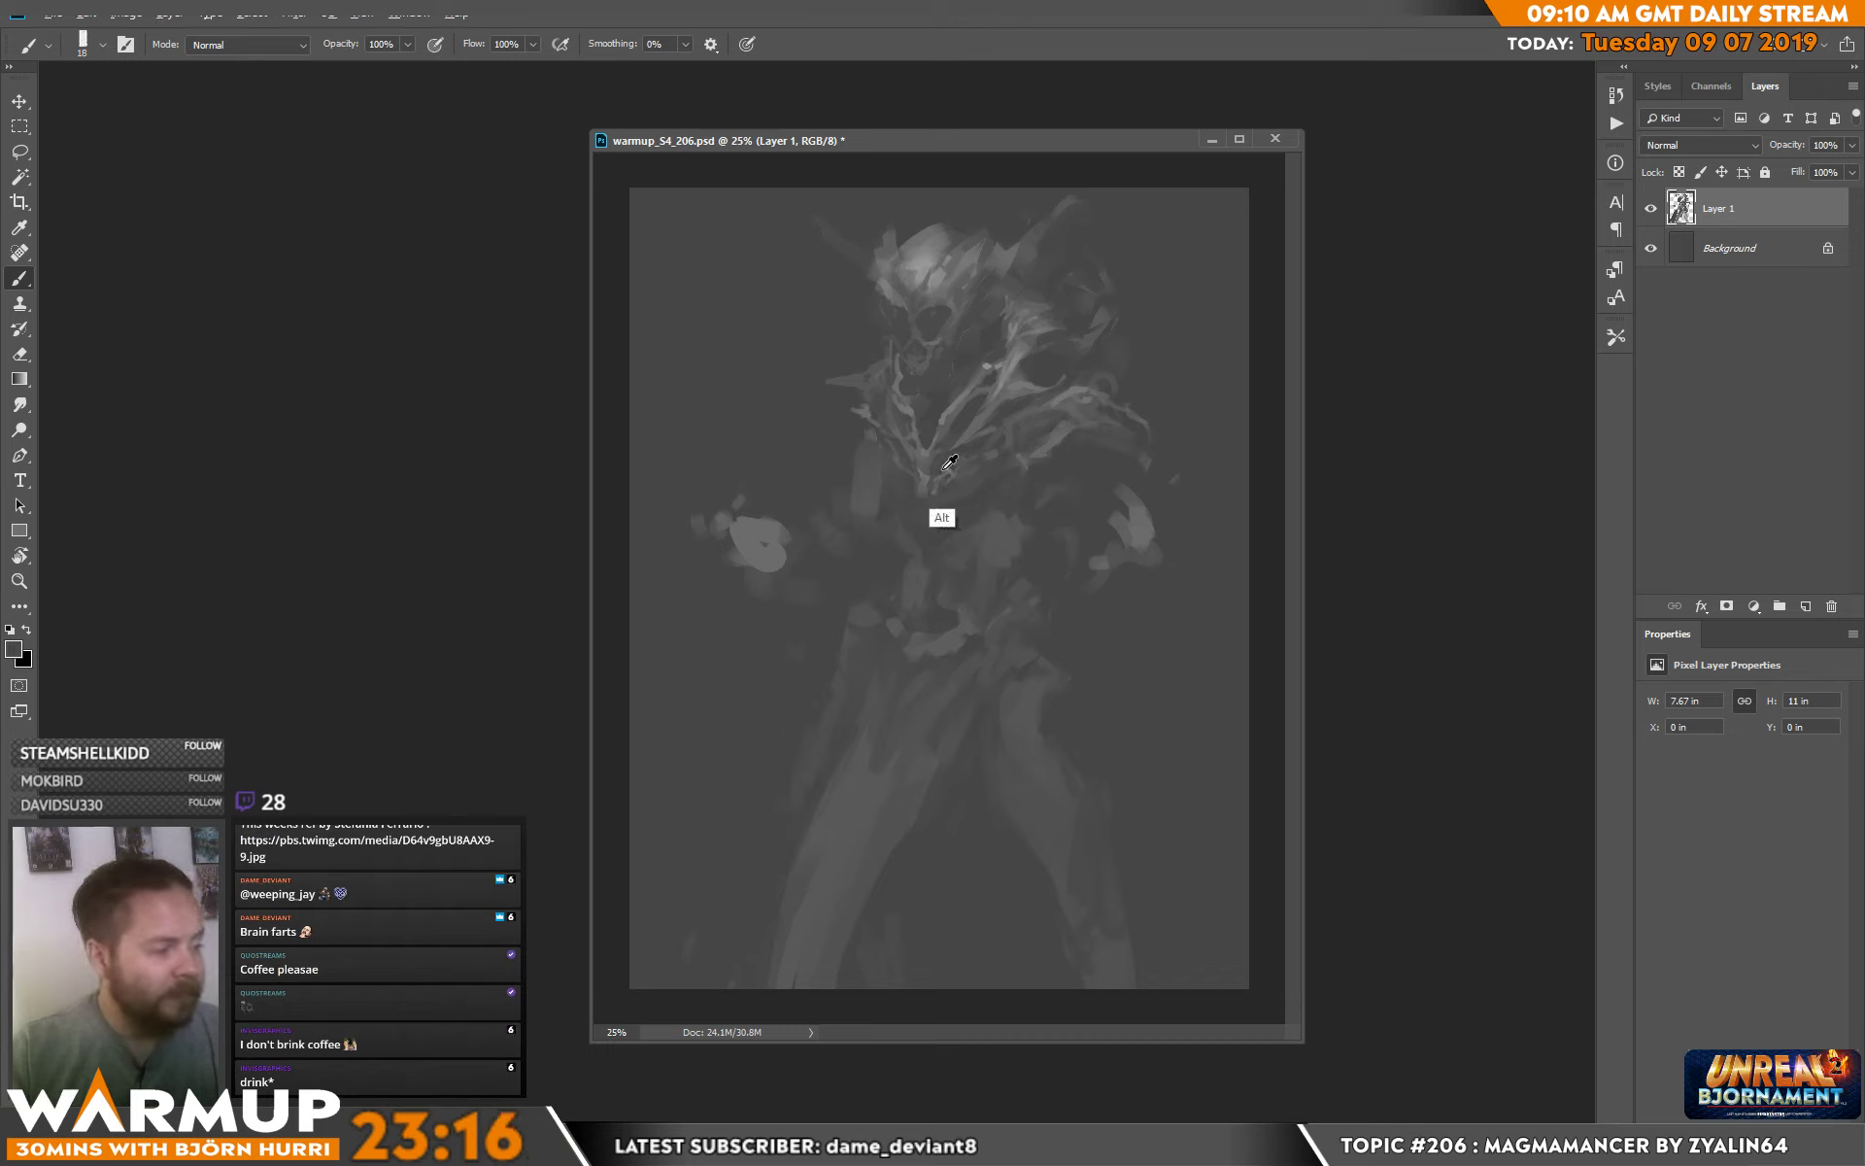
pyautogui.write('32')
pyautogui.press('Return')
pyautogui.rightClick(1071, 396)
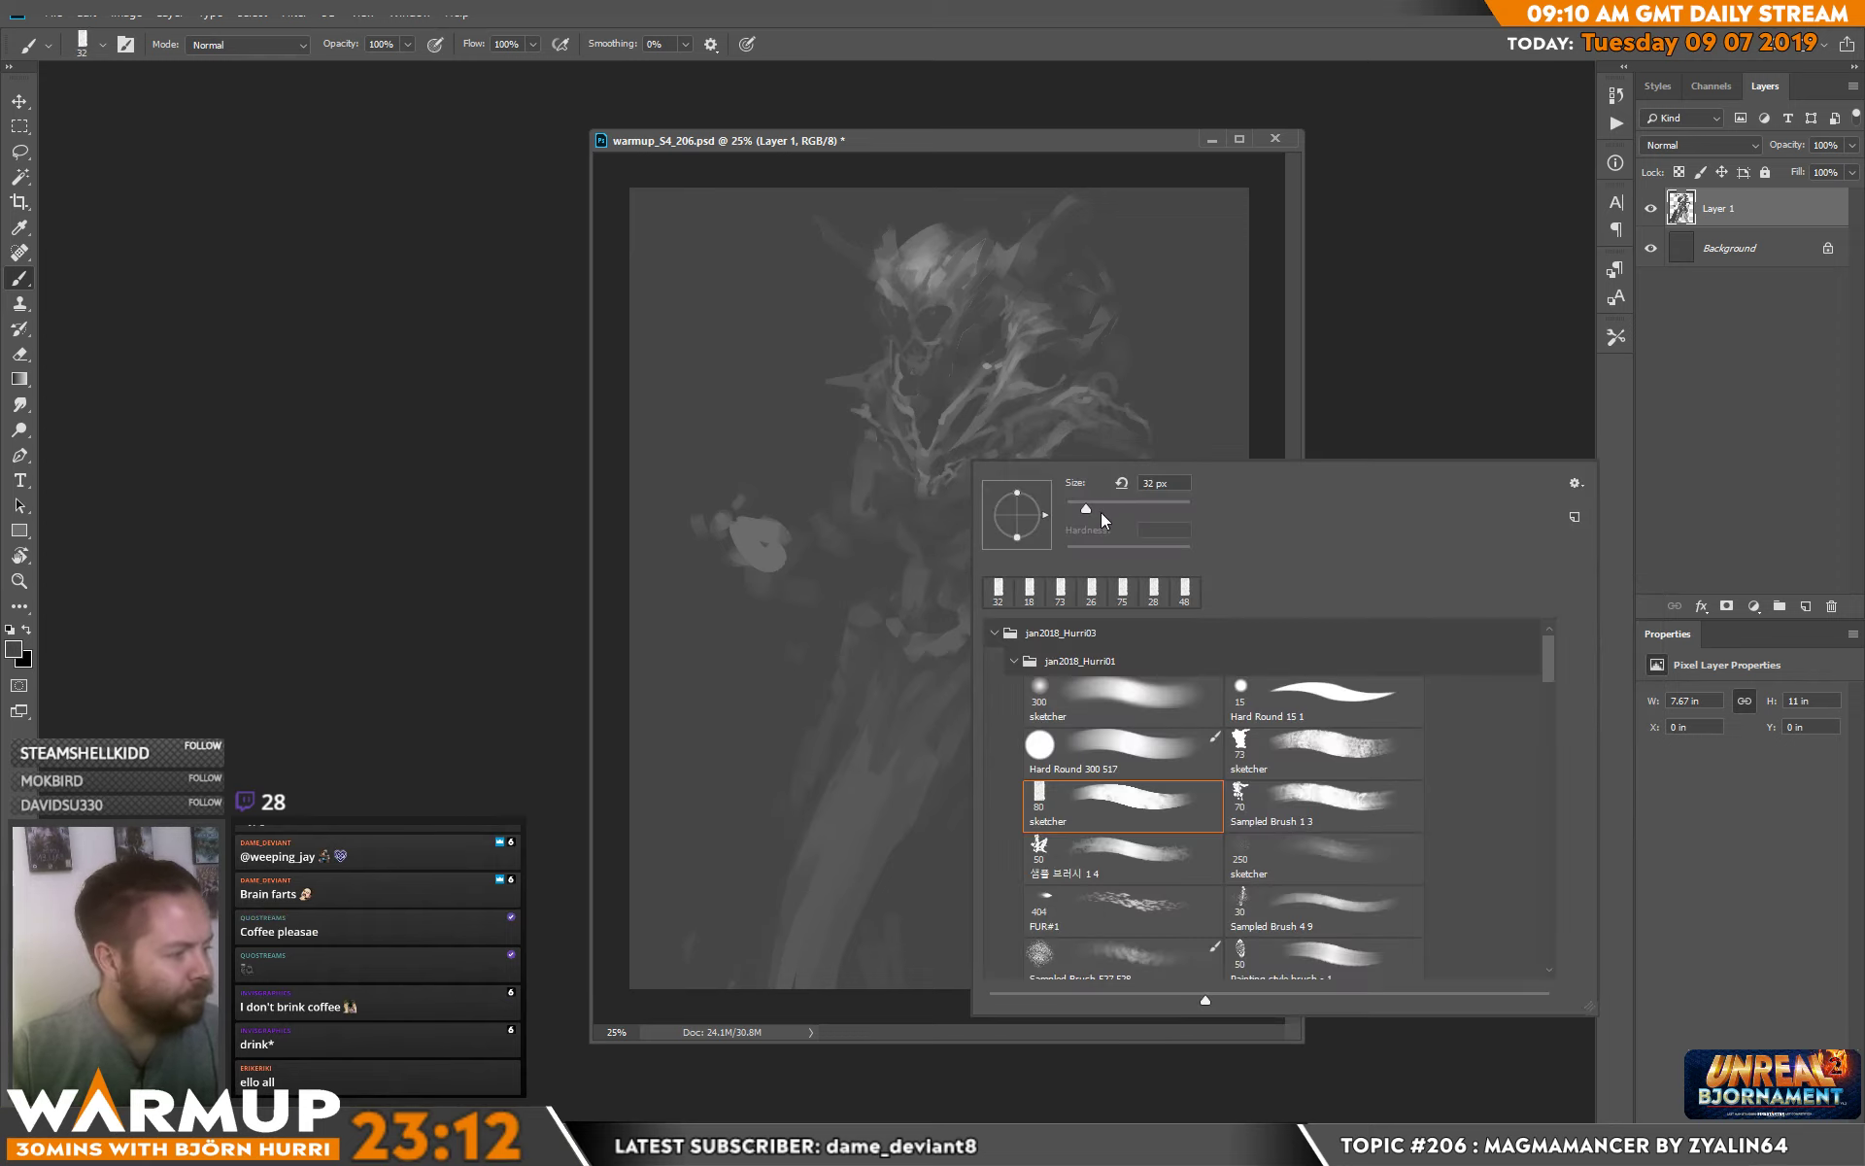
# At a 73 px brush, darken the upper hand and shape a hooked finger with sampled lighter greys.
pyautogui.doubleClick(1060, 589)
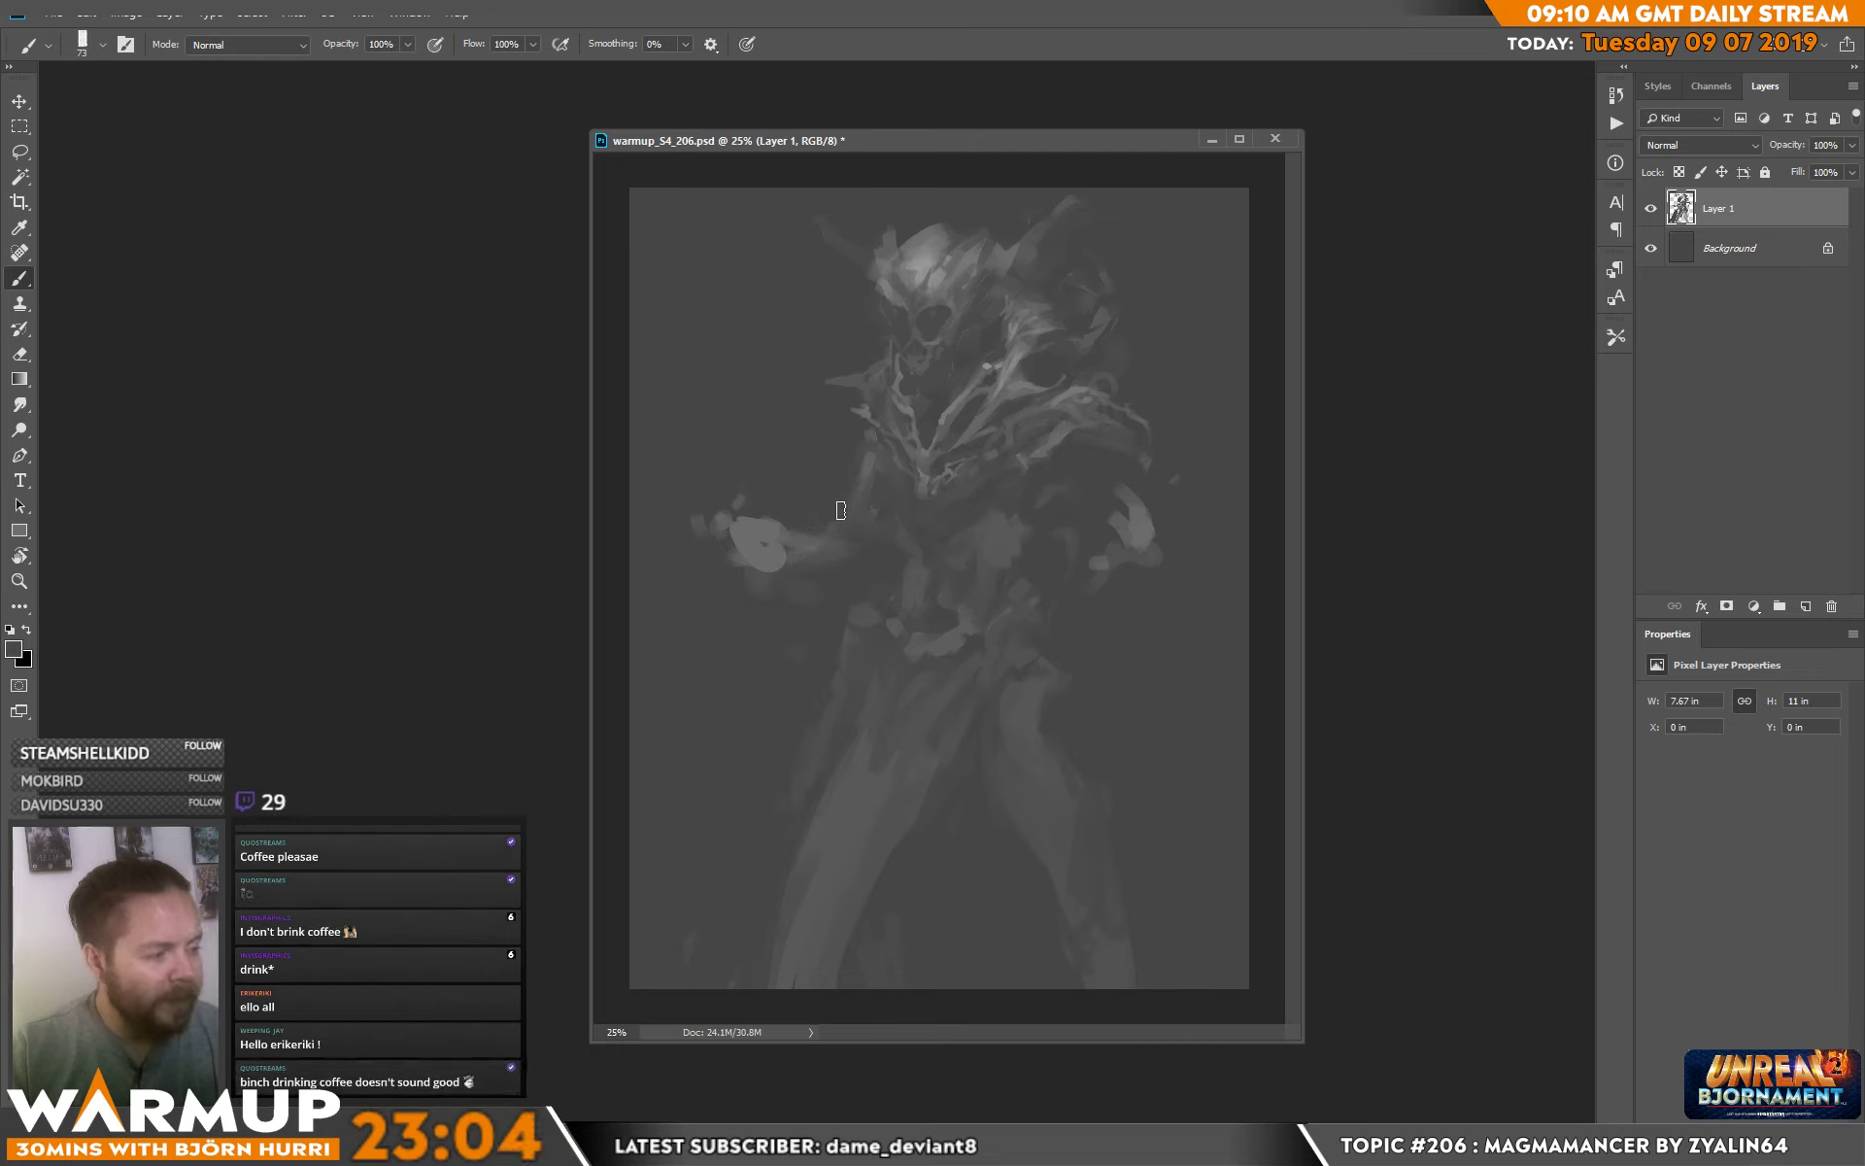
pyautogui.moveTo(781, 525)
pyautogui.mouseDown()
pyautogui.moveTo(744, 533)
pyautogui.moveTo(747, 514)
pyautogui.moveTo(756, 543)
pyautogui.moveTo(739, 507)
pyautogui.moveTo(773, 511)
pyautogui.moveTo(719, 490)
pyautogui.moveTo(750, 539)
pyautogui.moveTo(693, 497)
pyautogui.moveTo(715, 535)
pyautogui.mouseUp()
pyautogui.keyDown('alt'); pyautogui.click(755, 550); pyautogui.keyUp('alt')
pyautogui.keyDown('alt'); pyautogui.click(772, 510); pyautogui.keyUp('alt')
pyautogui.keyDown('alt'); pyautogui.click(752, 550); pyautogui.keyUp('alt')
pyautogui.keyDown('alt'); pyautogui.click(706, 501); pyautogui.keyUp('alt')
pyautogui.moveTo(703, 502); pyautogui.dragTo(703, 532)
pyautogui.keyDown('alt'); pyautogui.click(705, 537); pyautogui.keyUp('alt')
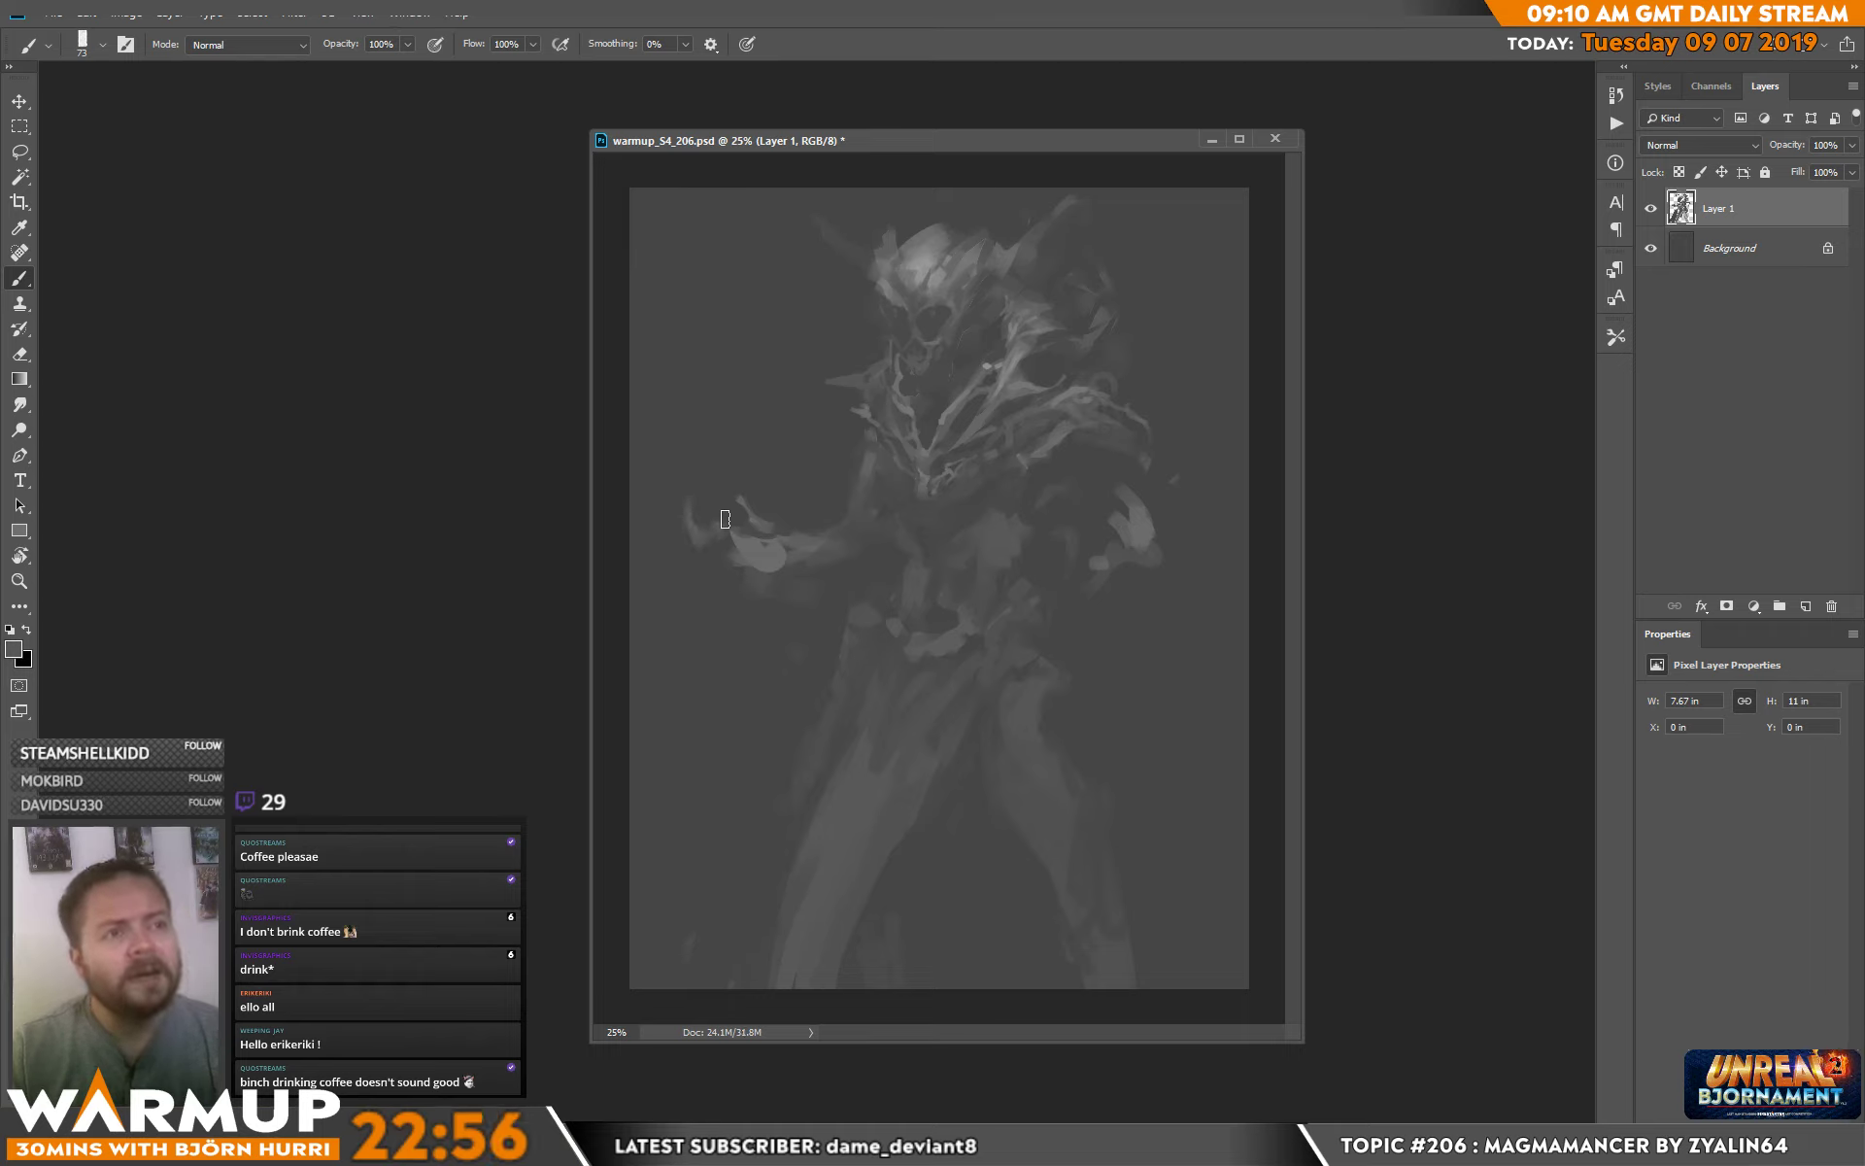
pyautogui.keyDown('alt'); pyautogui.click(737, 539); pyautogui.keyUp('alt')
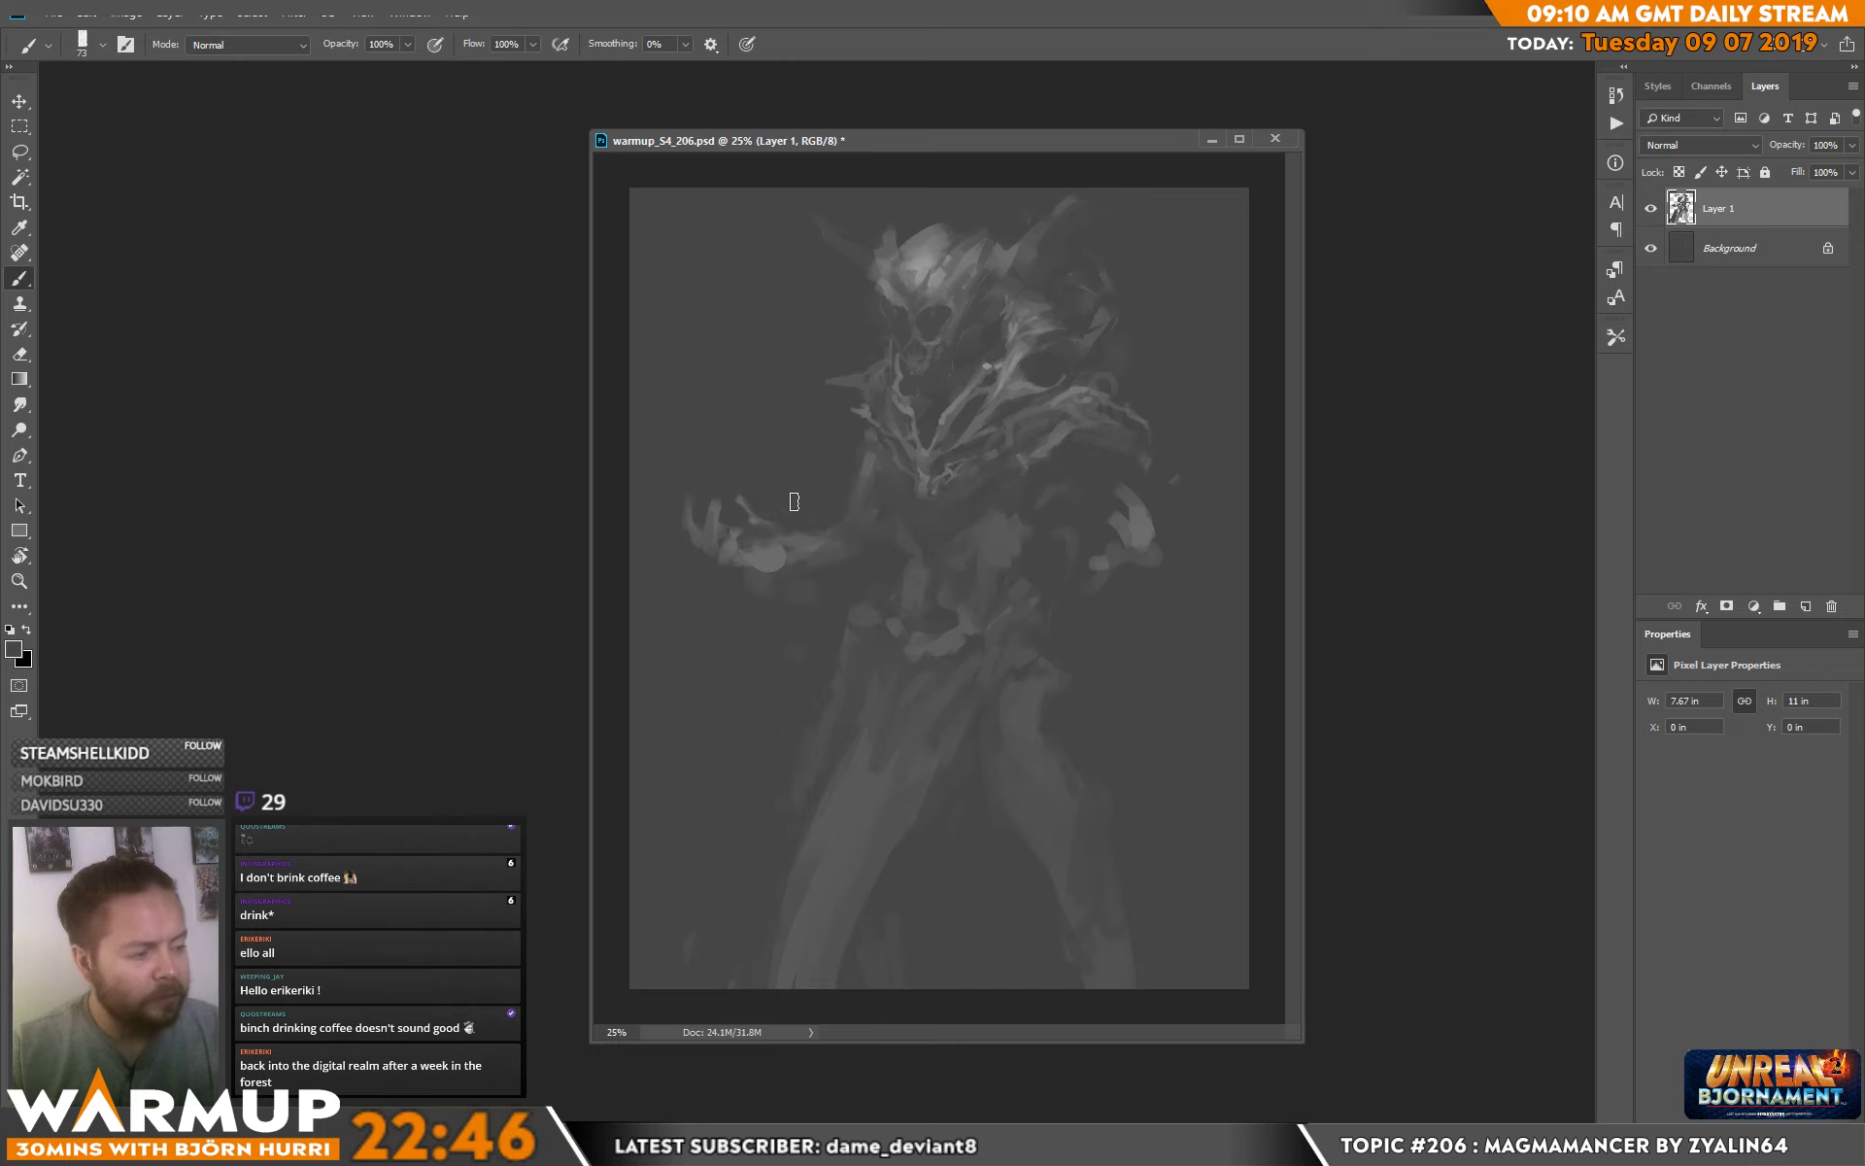
# Drop the brush to 47 px and repaint the hand and left finger with darker strokes.
pyautogui.rightClick(849, 506)
pyautogui.click(974, 552)
pyautogui.keyDown('alt'); pyautogui.click(763, 563); pyautogui.keyUp('alt')
pyautogui.moveTo(768, 556); pyautogui.dragTo(750, 568)
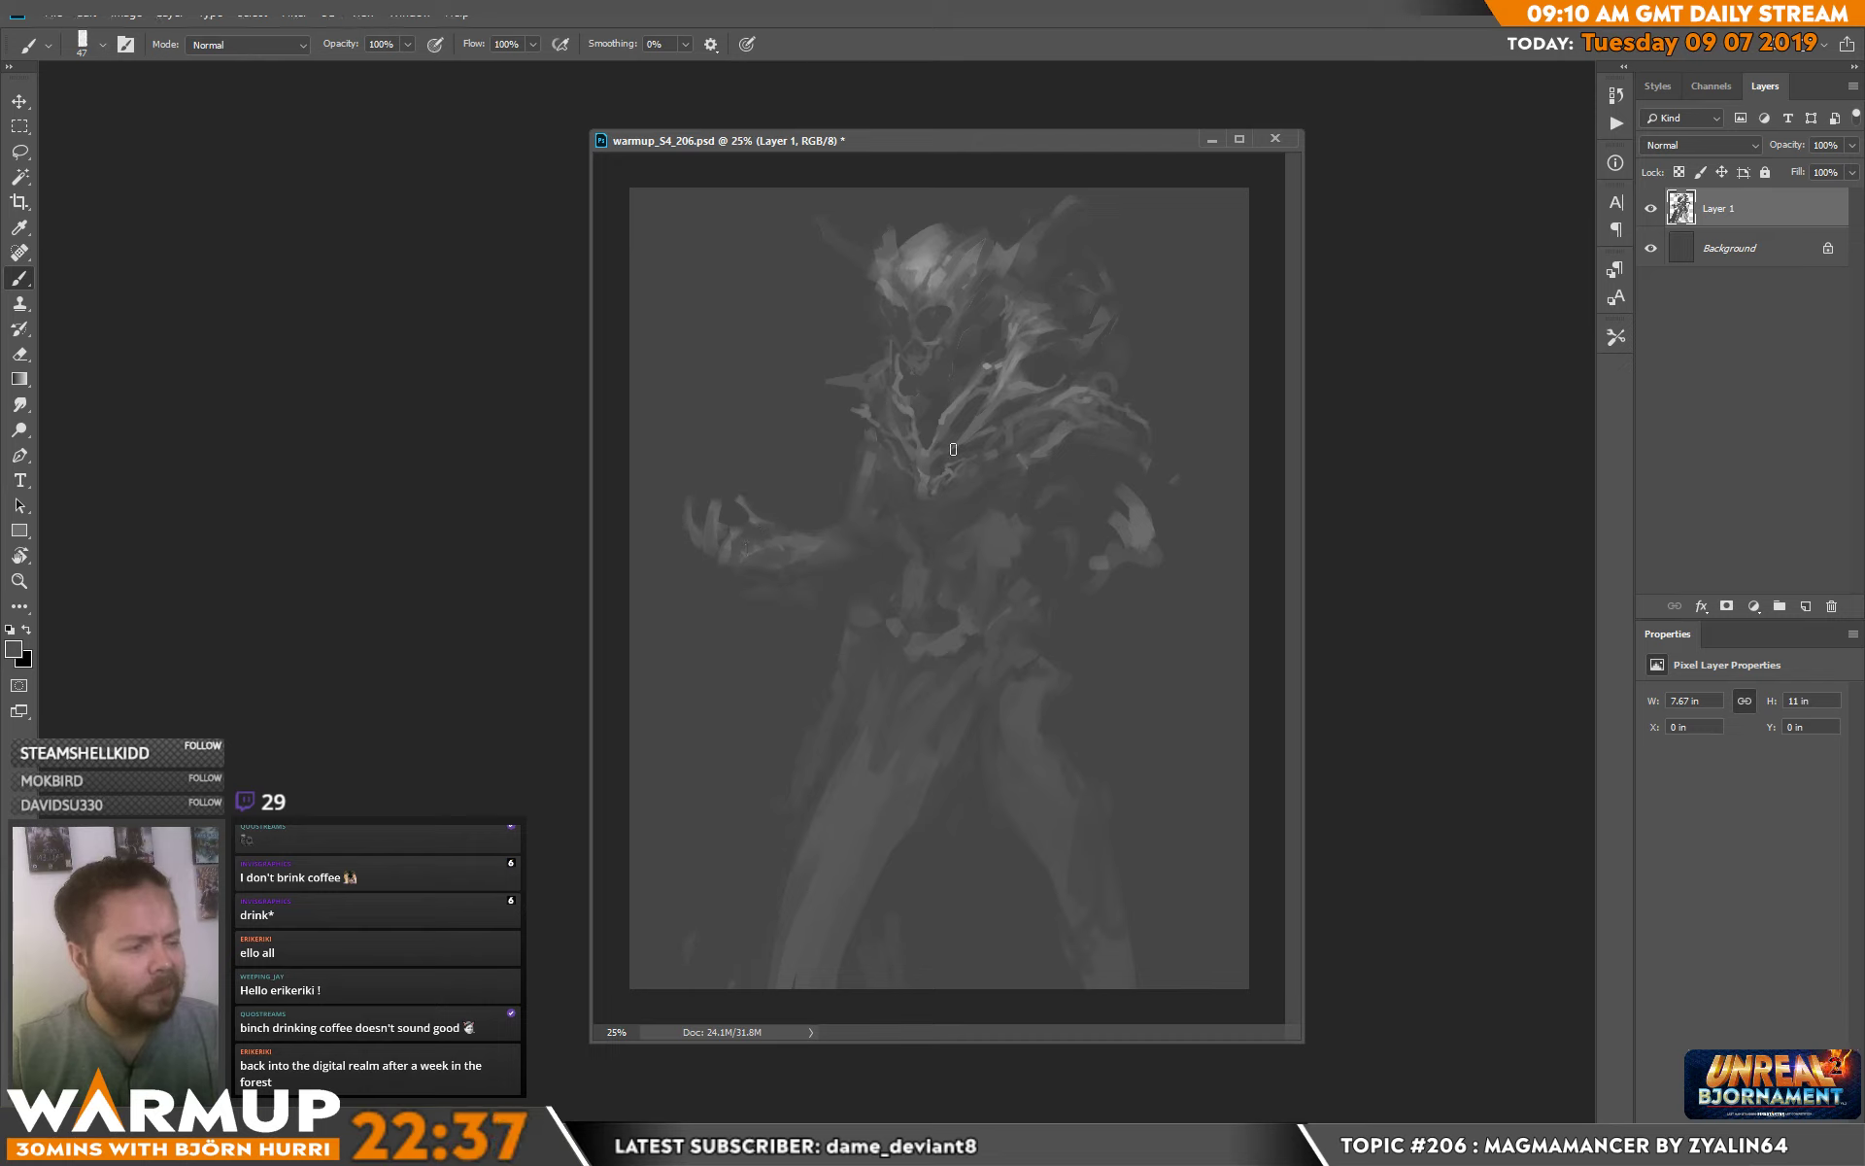
pyautogui.keyDown('alt'); pyautogui.click(726, 508); pyautogui.keyUp('alt')
pyautogui.moveTo(725, 503); pyautogui.dragTo(718, 530)
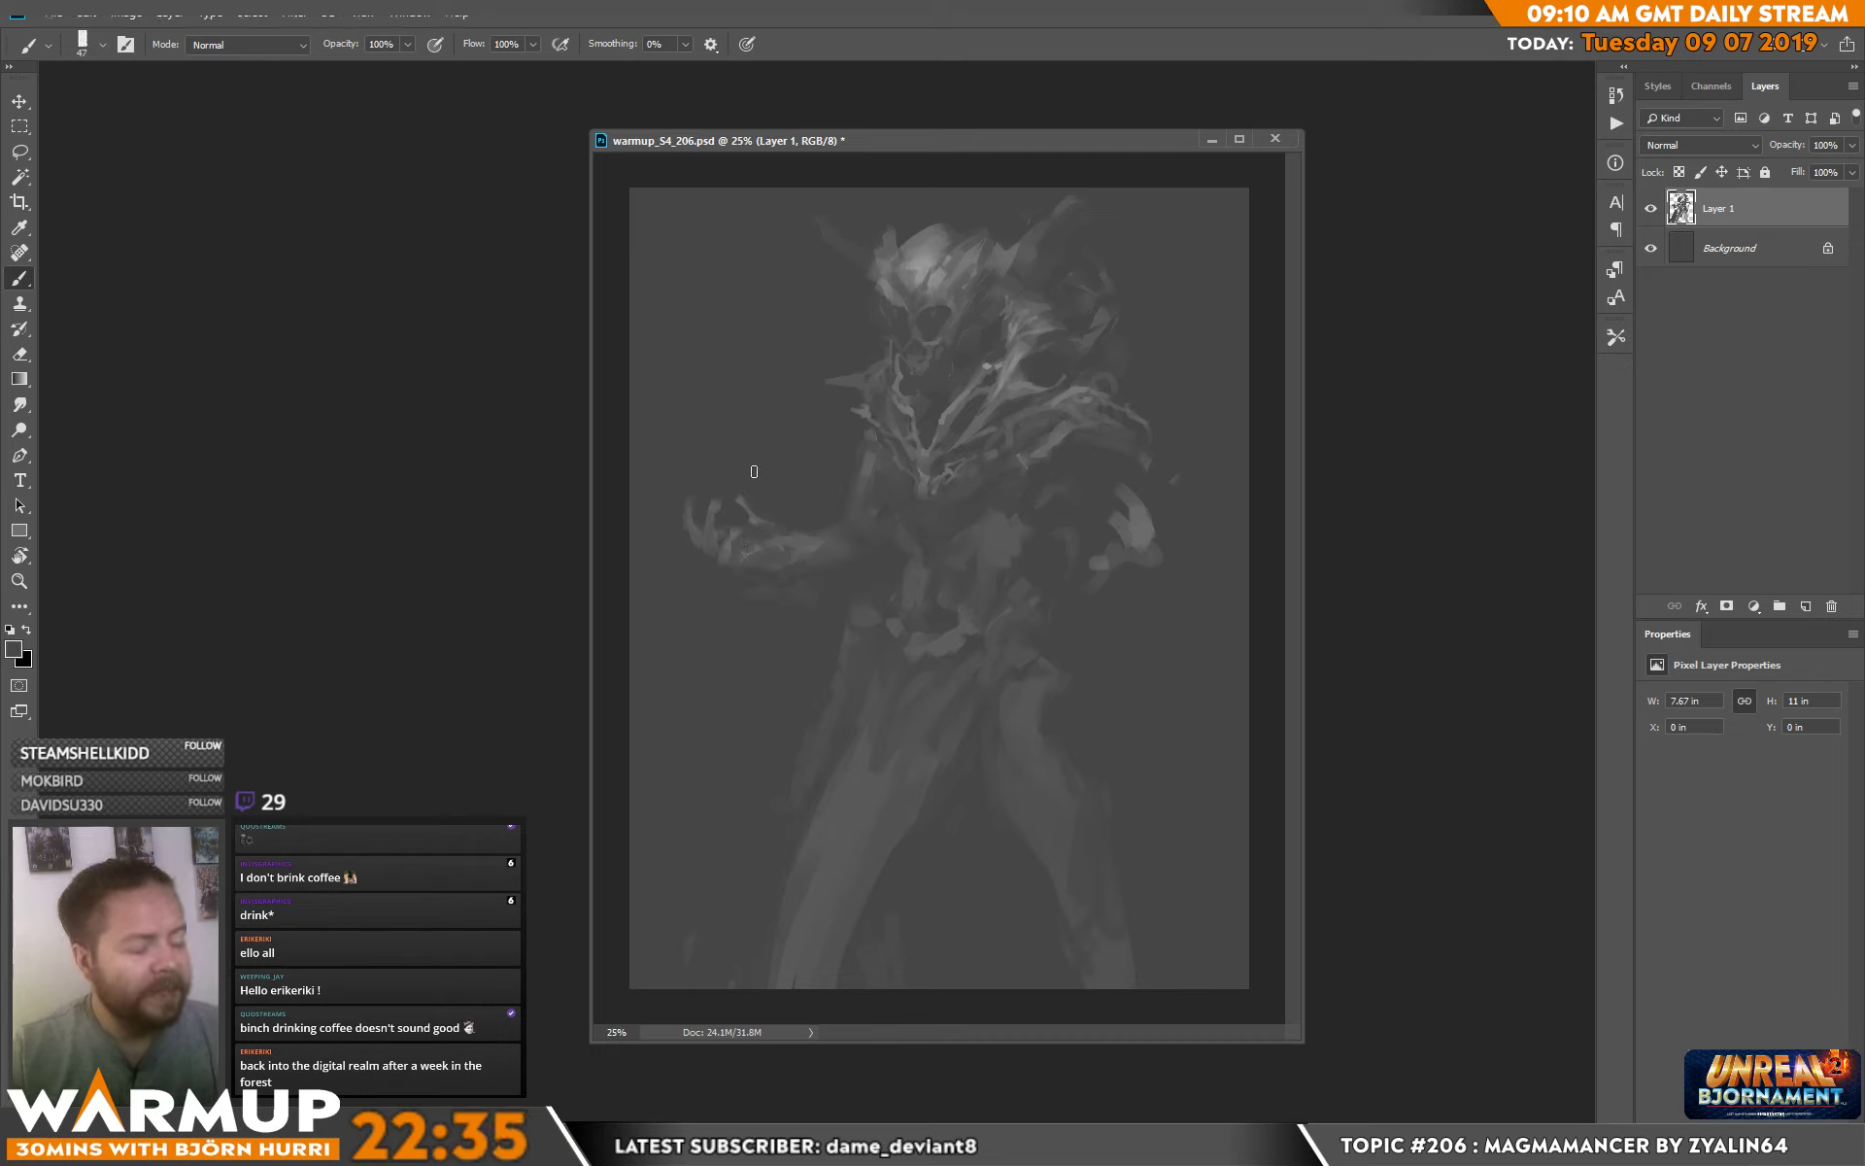
pyautogui.keyDown('alt'); pyautogui.click(731, 501); pyautogui.keyUp('alt')
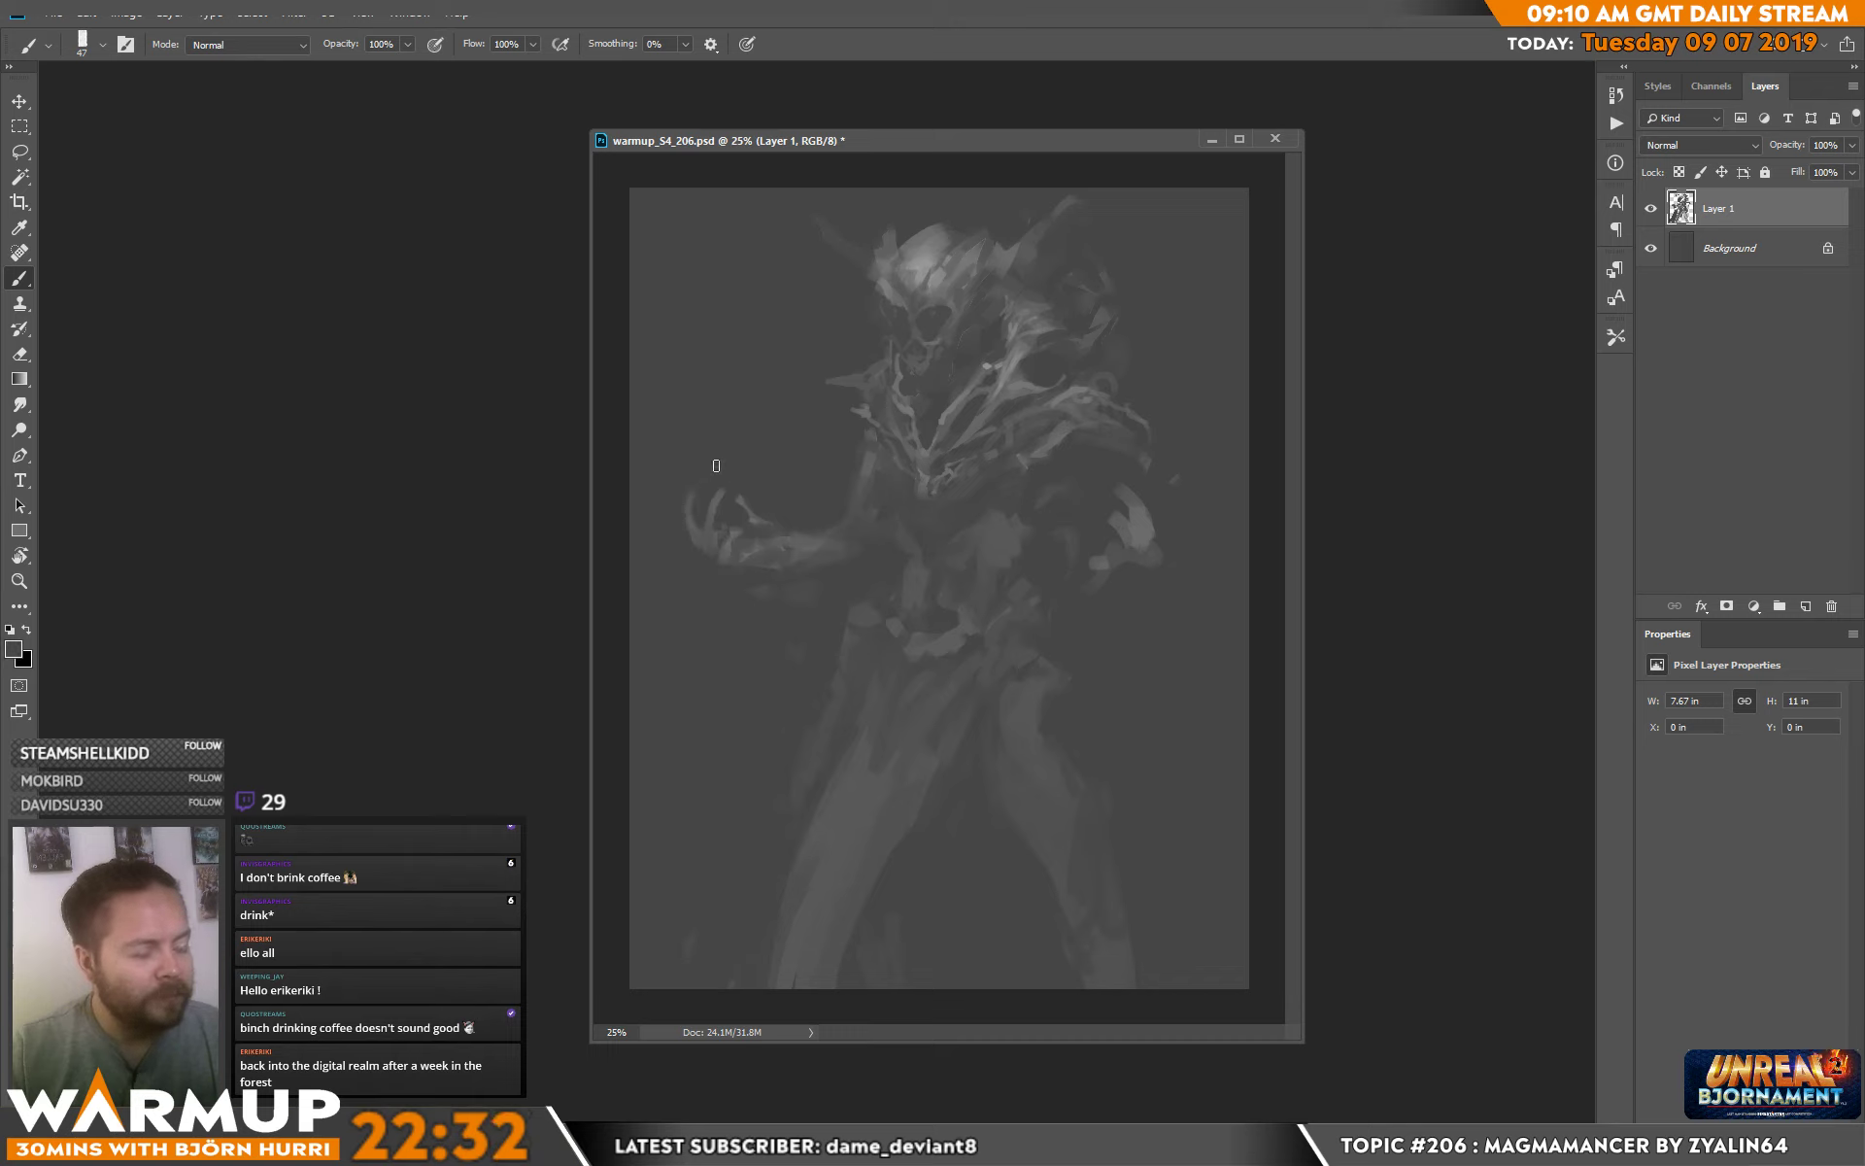
# Reduce the brush to 29 px and refine the clawed hand's shape with small strokes.
pyautogui.rightClick(875, 465)
pyautogui.keyDown('alt'); pyautogui.click(717, 500); pyautogui.keyUp('alt')
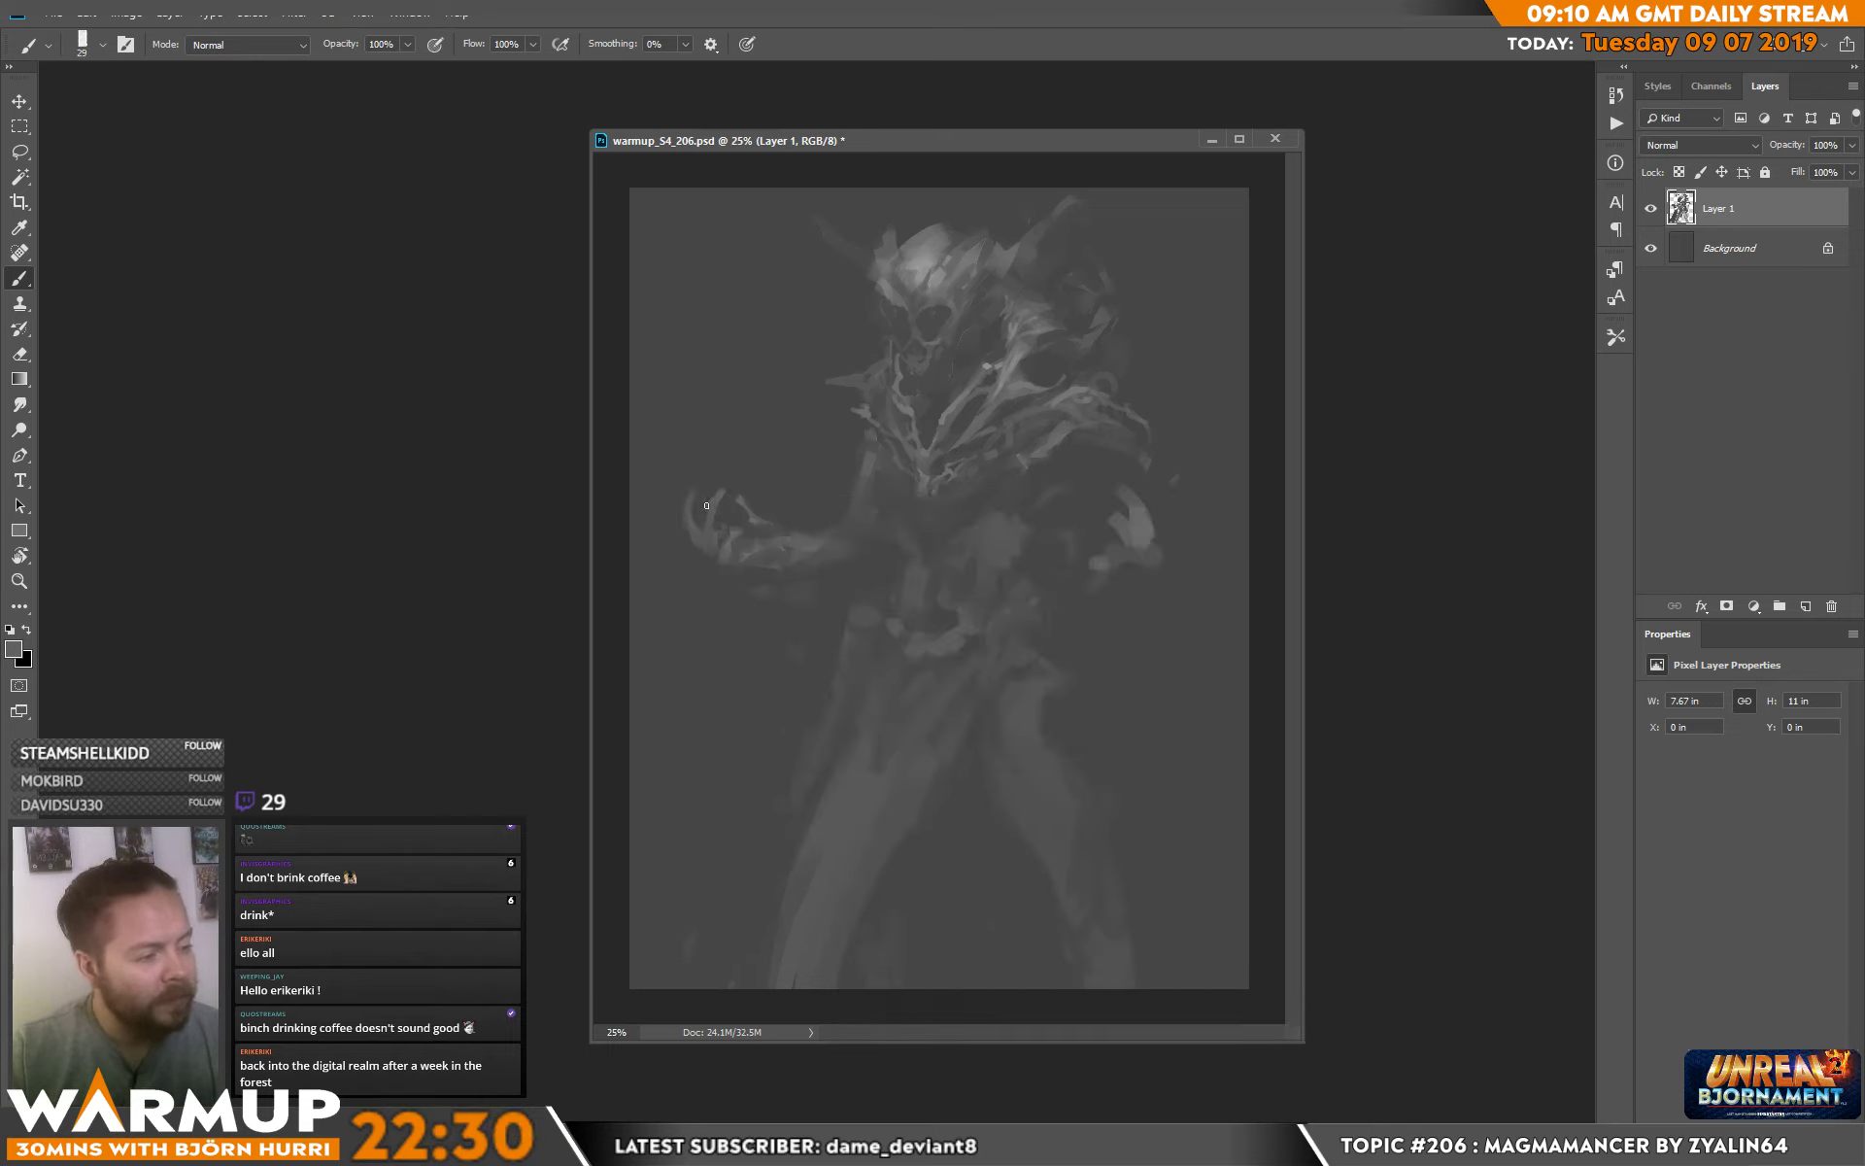
pyautogui.keyDown('alt'); pyautogui.click(711, 534); pyautogui.keyUp('alt')
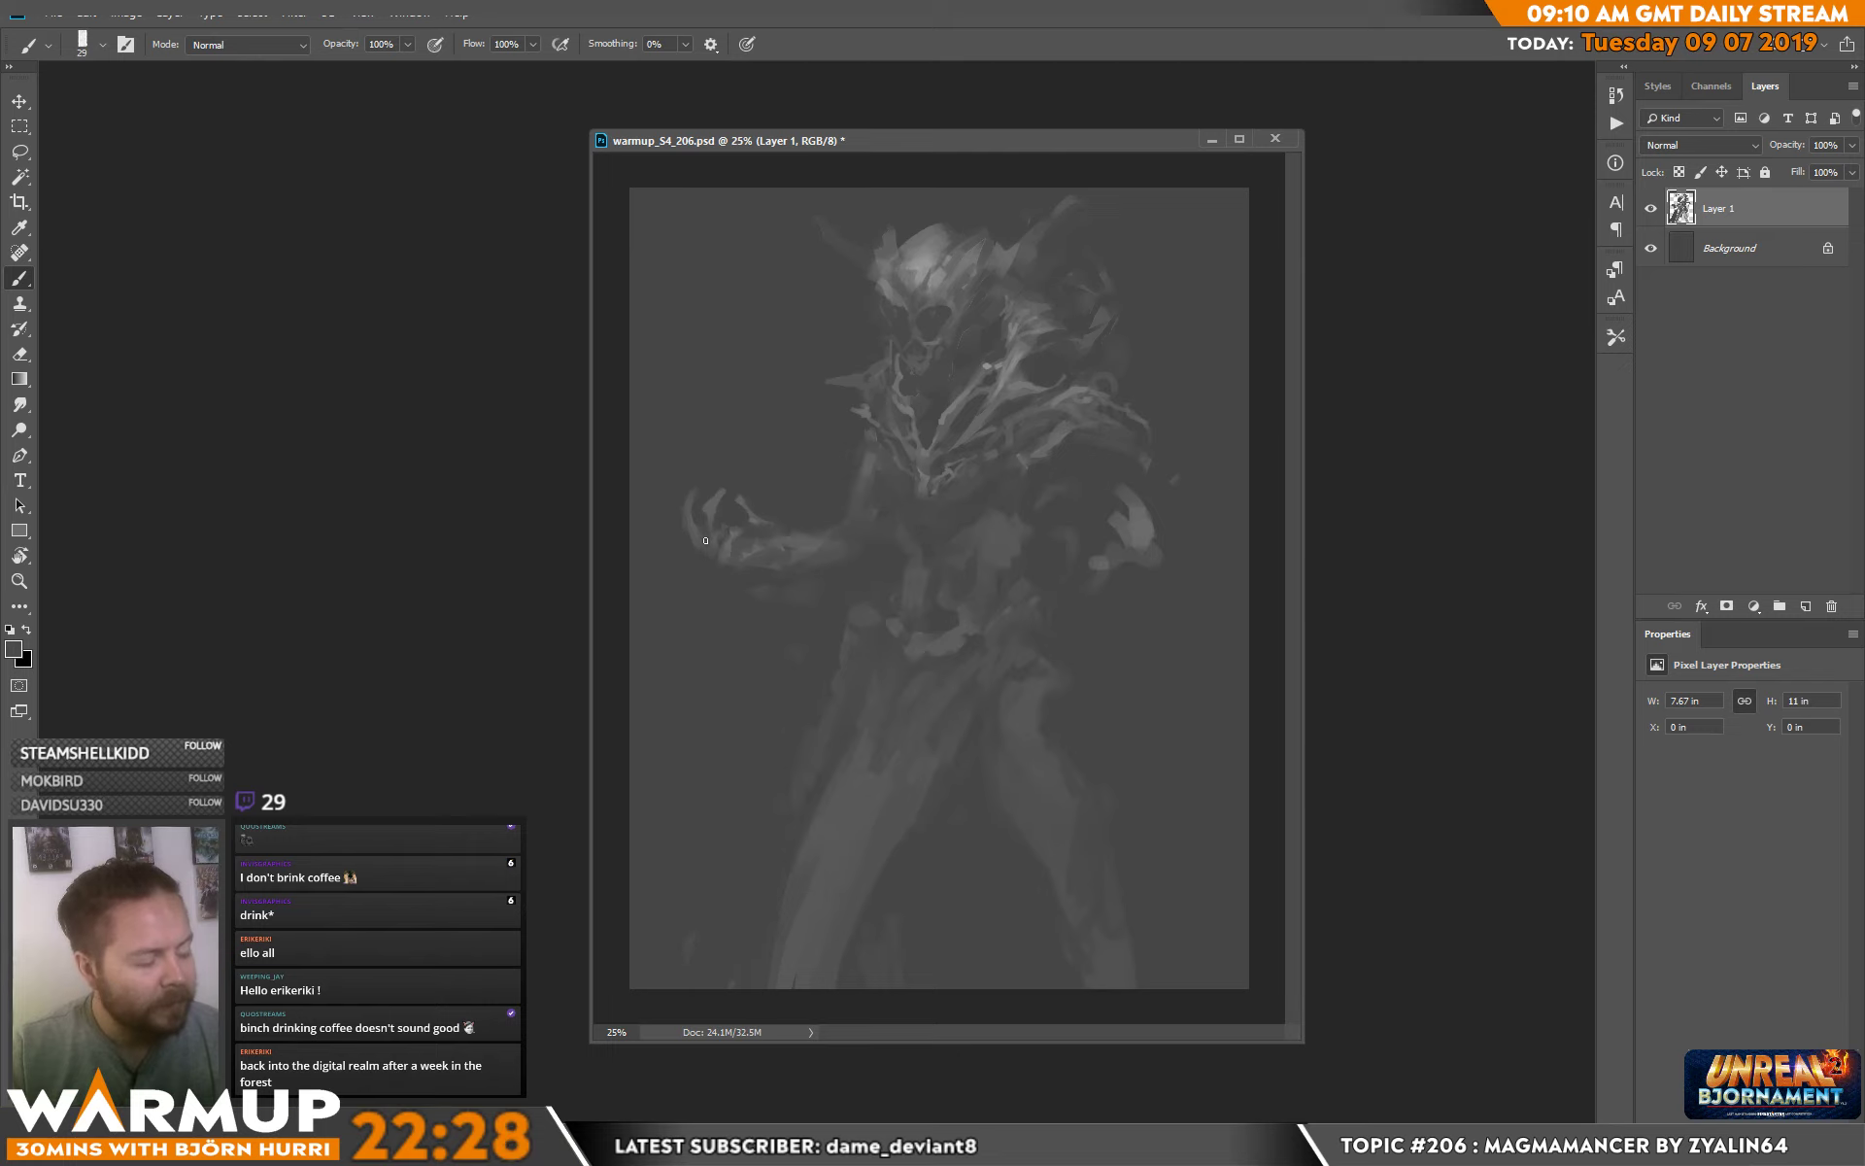
pyautogui.moveTo(715, 530); pyautogui.dragTo(706, 556)
pyautogui.keyDown('alt'); pyautogui.click(756, 525); pyautogui.keyUp('alt')
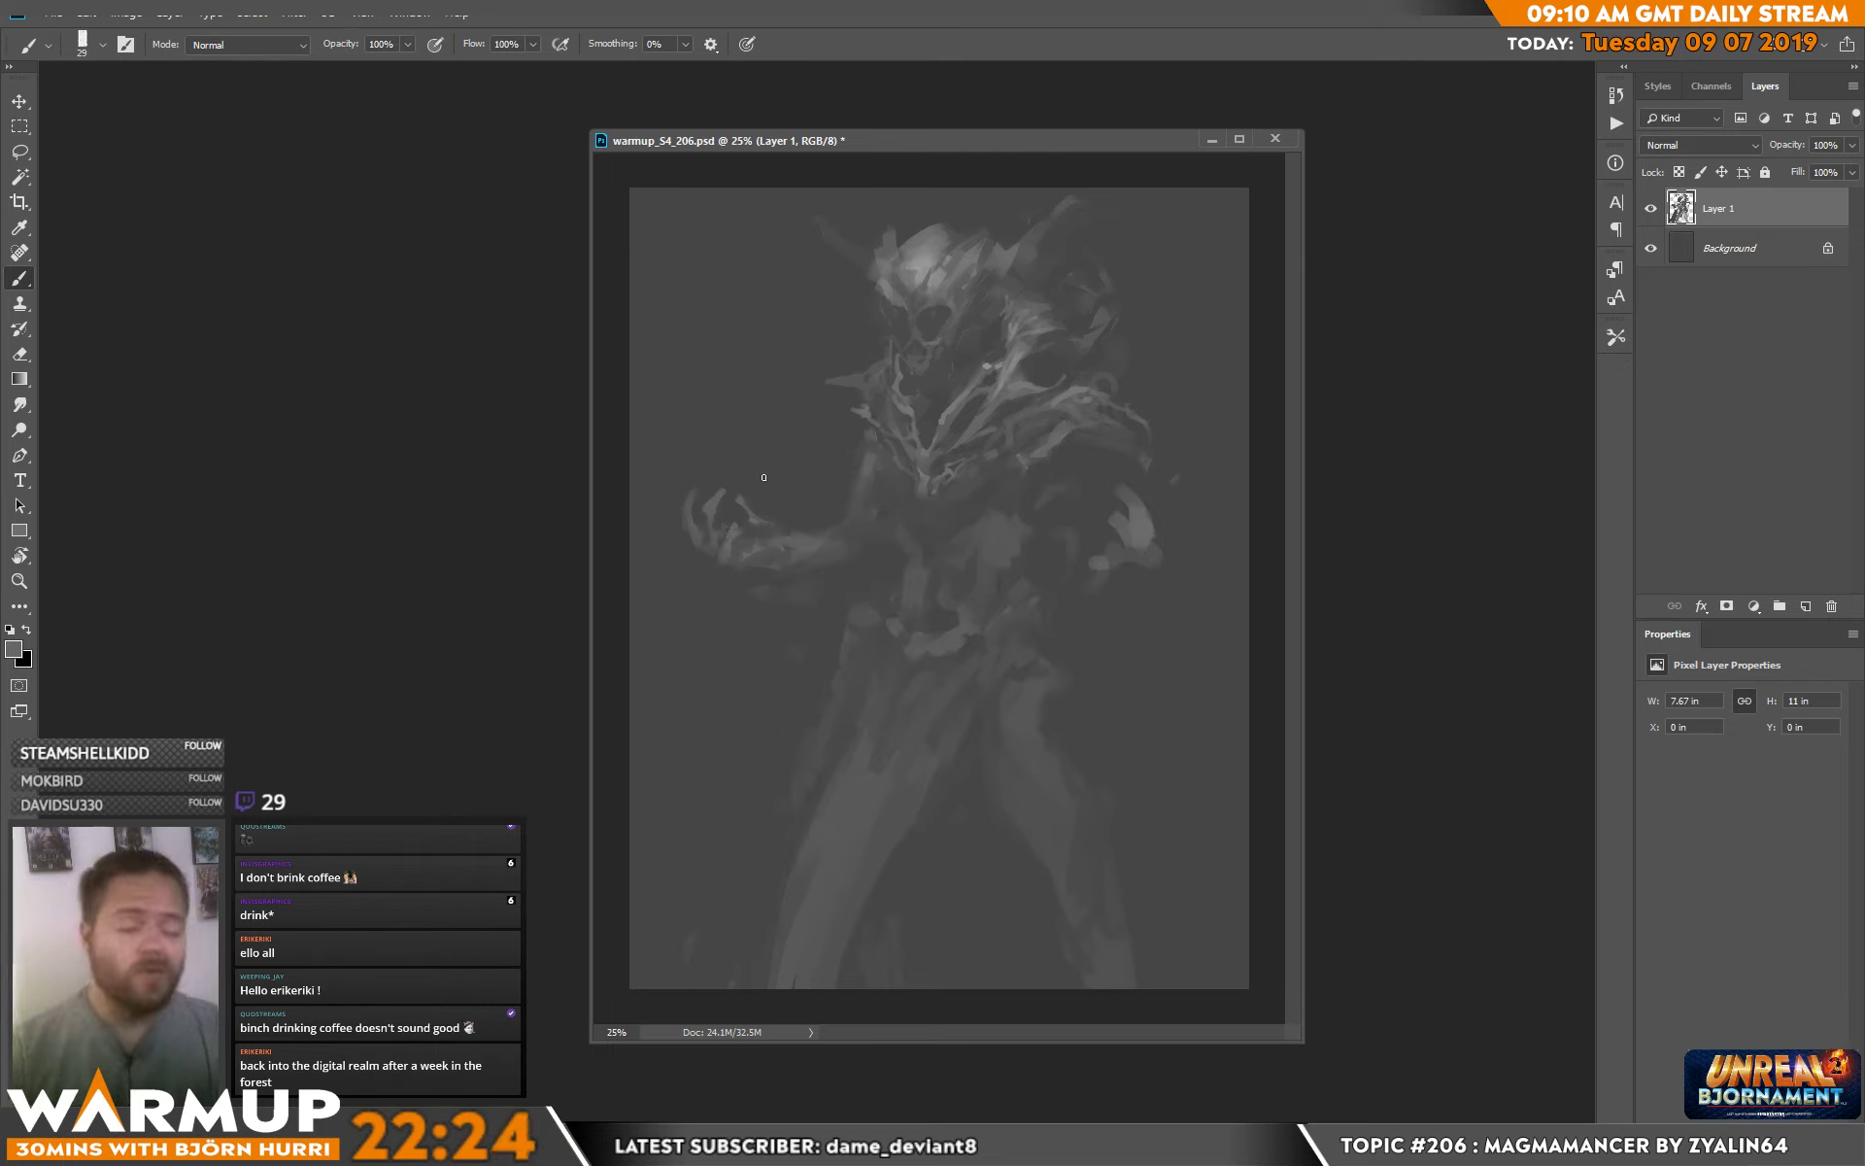
pyautogui.keyDown('alt'); pyautogui.click(738, 524); pyautogui.keyUp('alt')
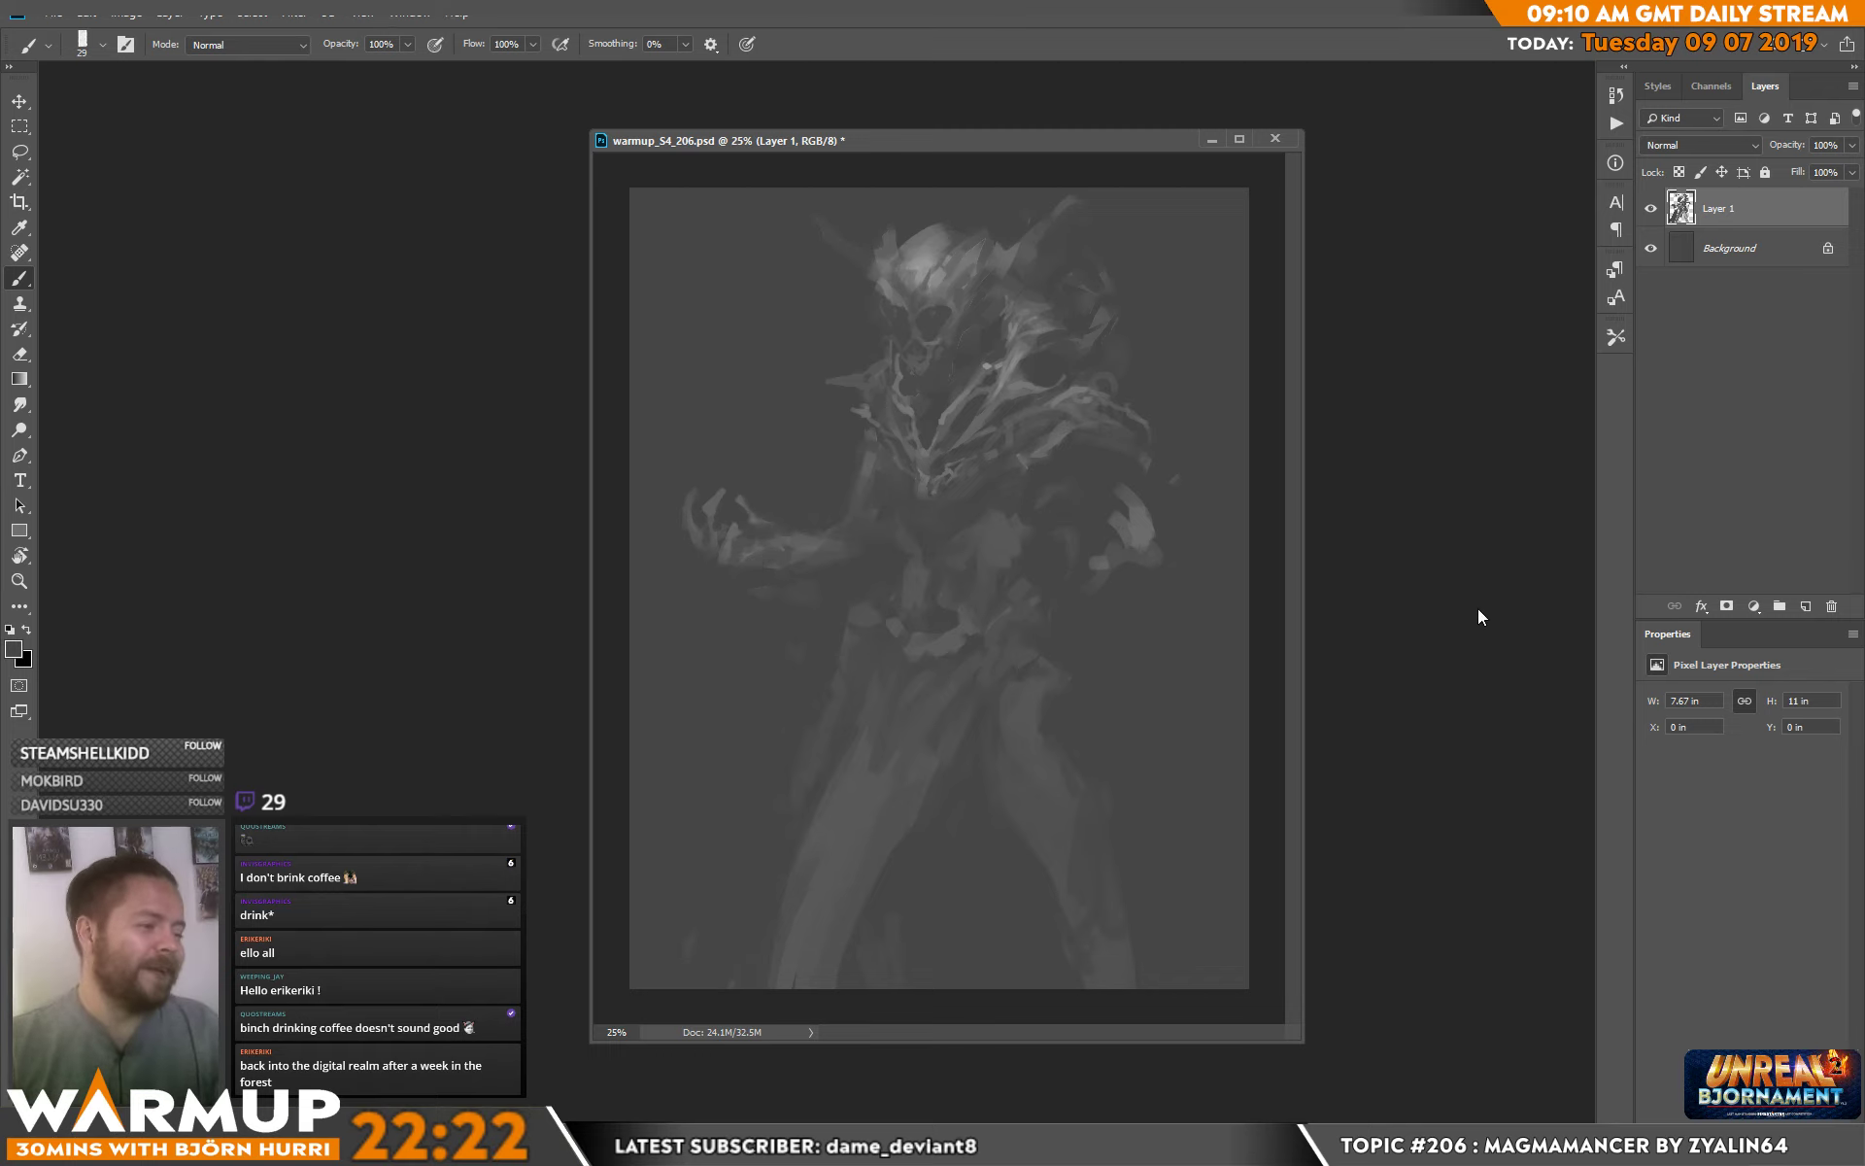
pyautogui.rightClick(863, 556)
pyautogui.click(841, 517)
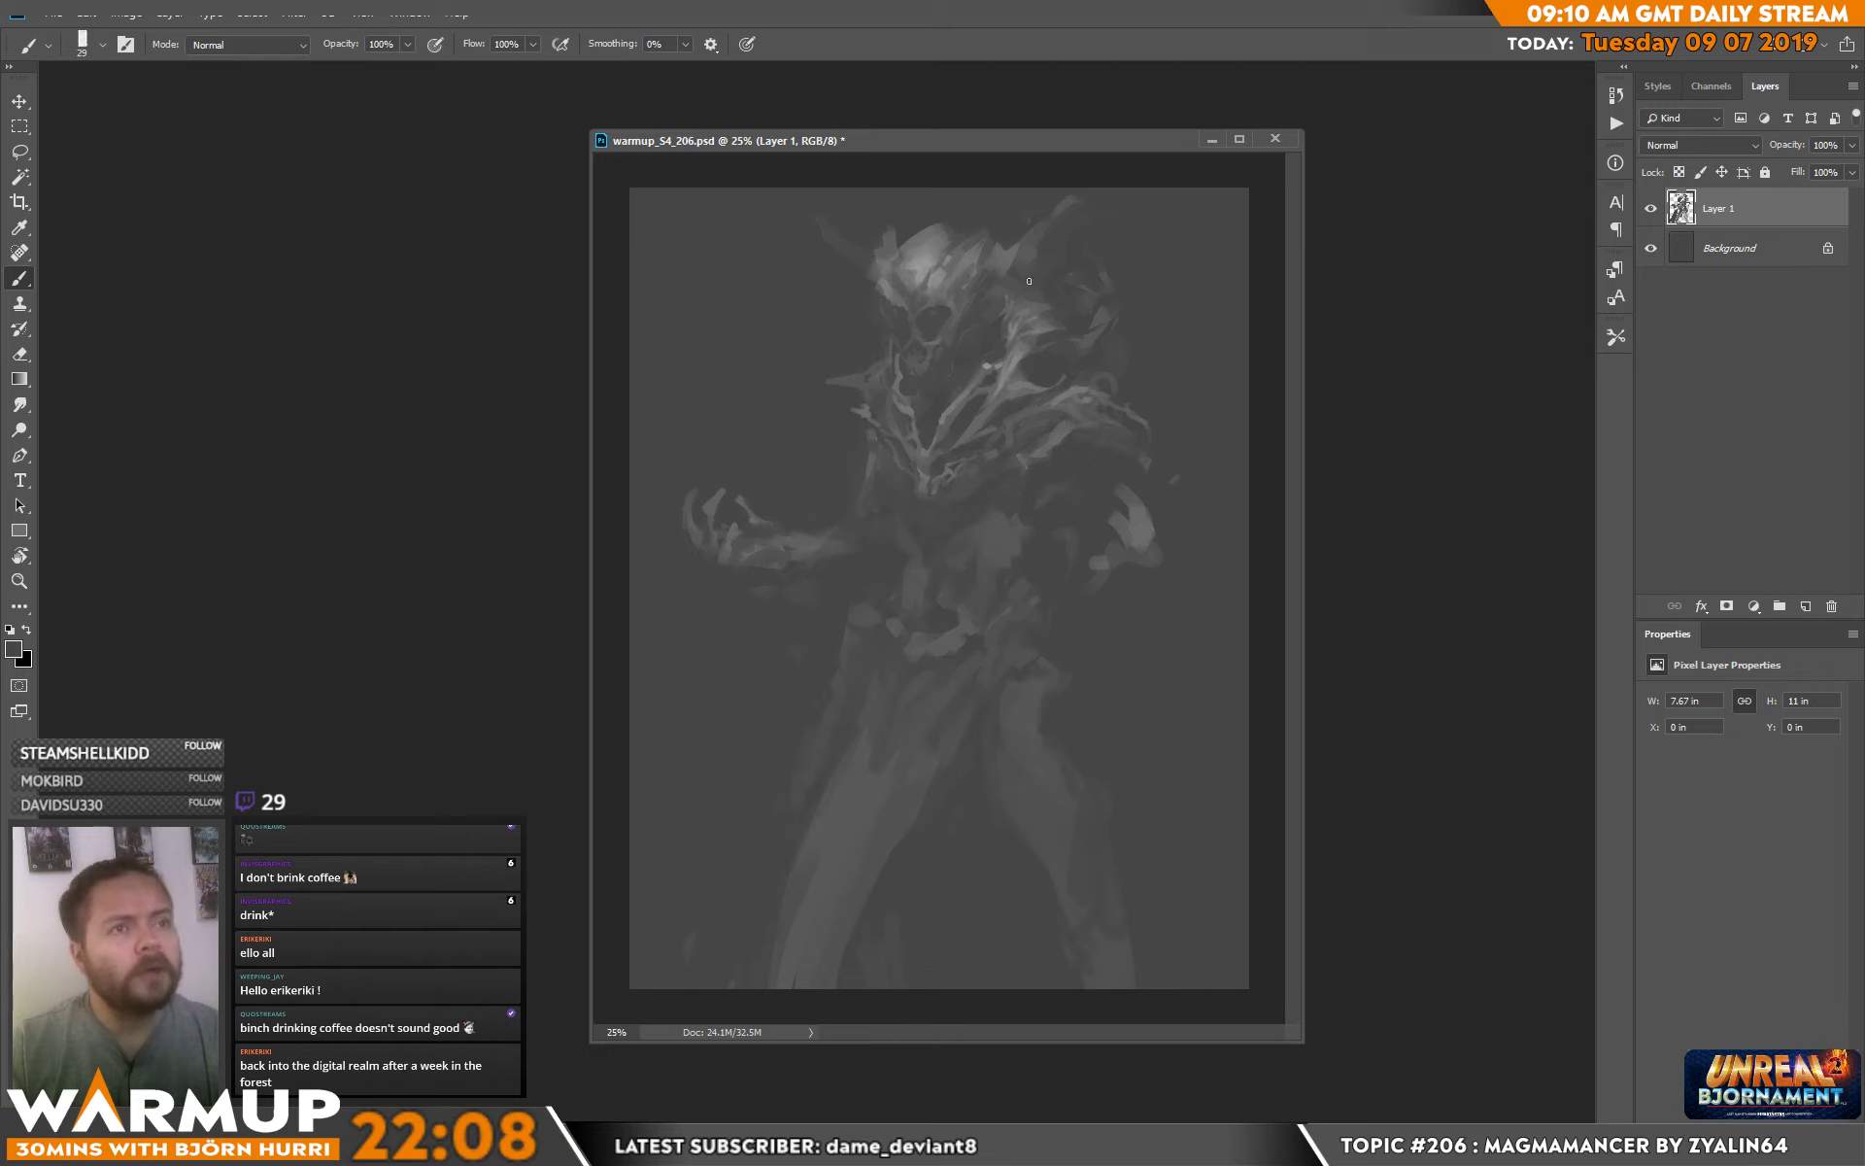
# Enlarge the brush back to 73 px and touch up the torso shading.
pyautogui.keyDown('alt'); pyautogui.click(846, 534); pyautogui.keyUp('alt')
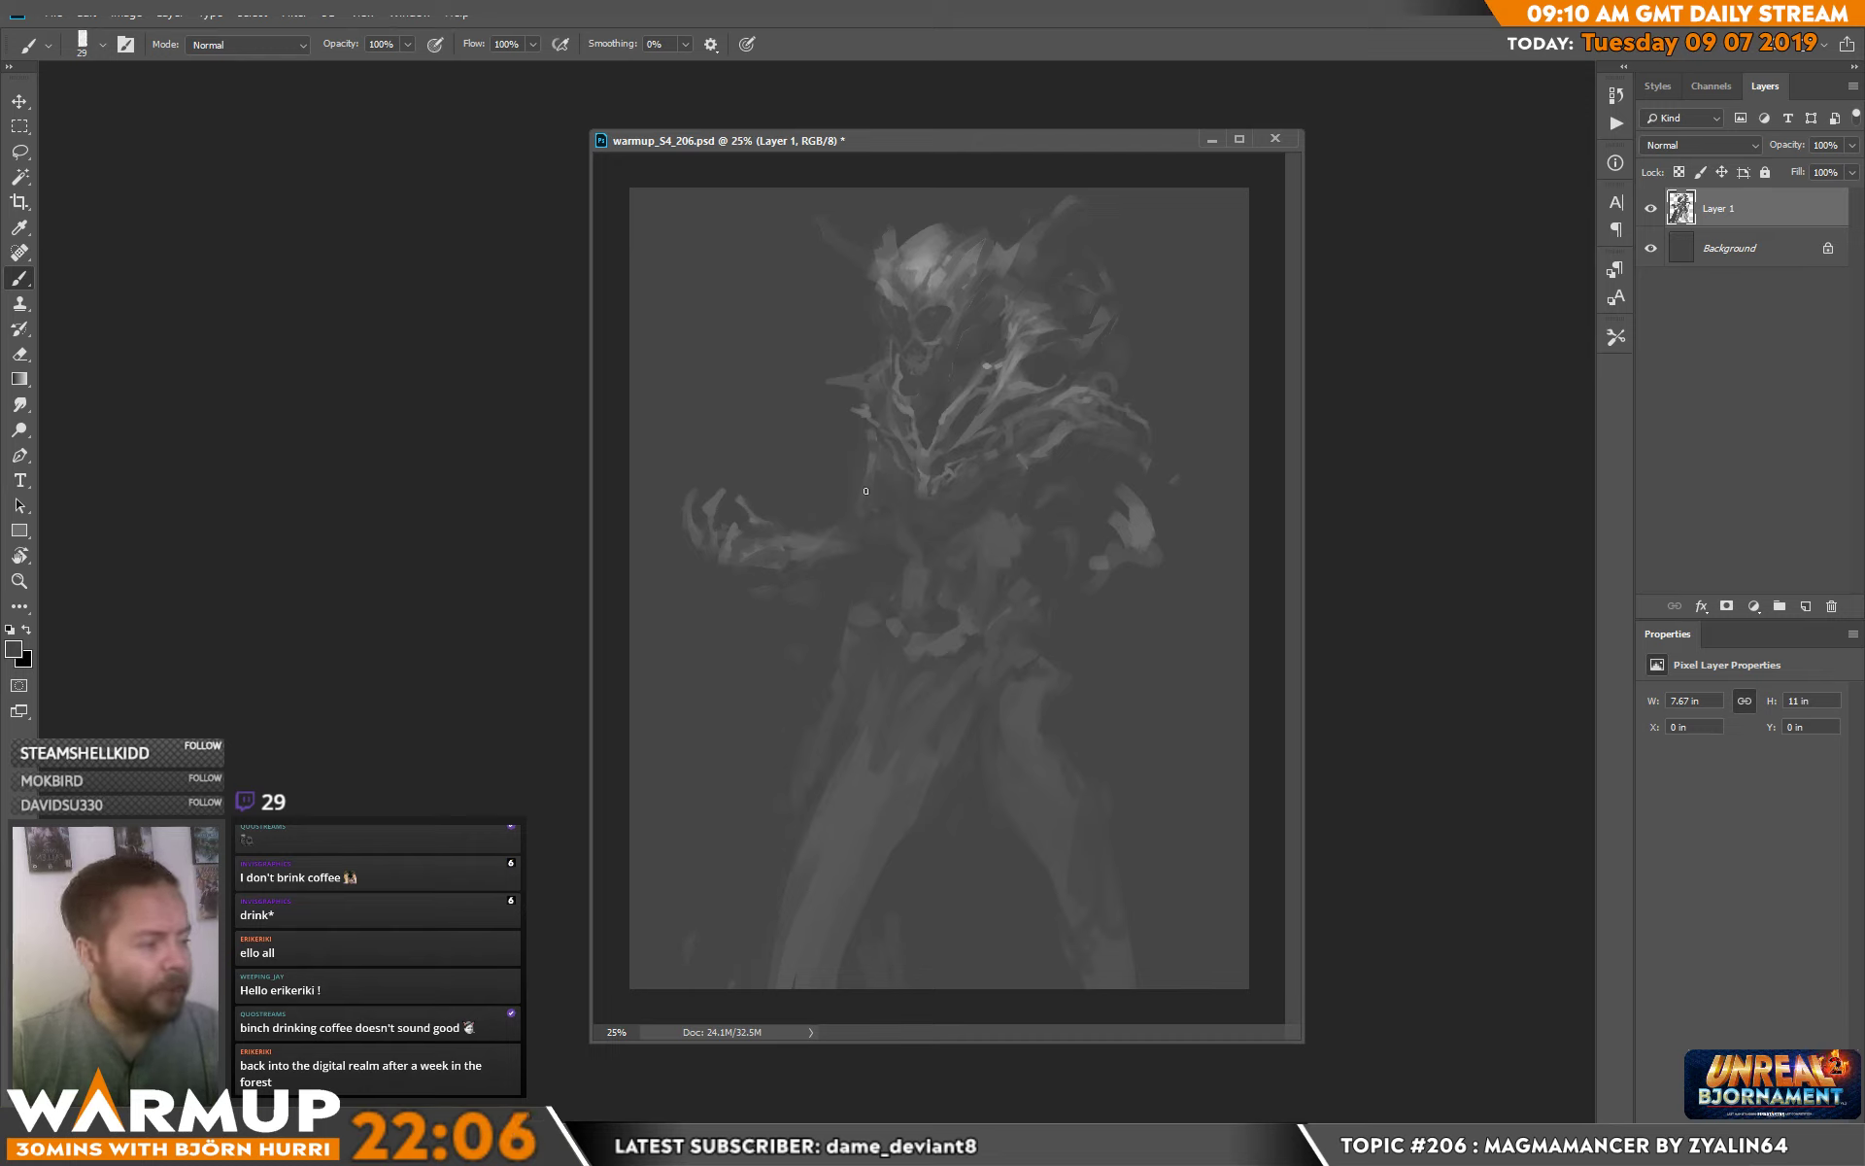
pyautogui.rightClick(1102, 527)
pyautogui.click(1250, 578)
pyautogui.keyDown('alt'); pyautogui.click(890, 558); pyautogui.keyUp('alt')
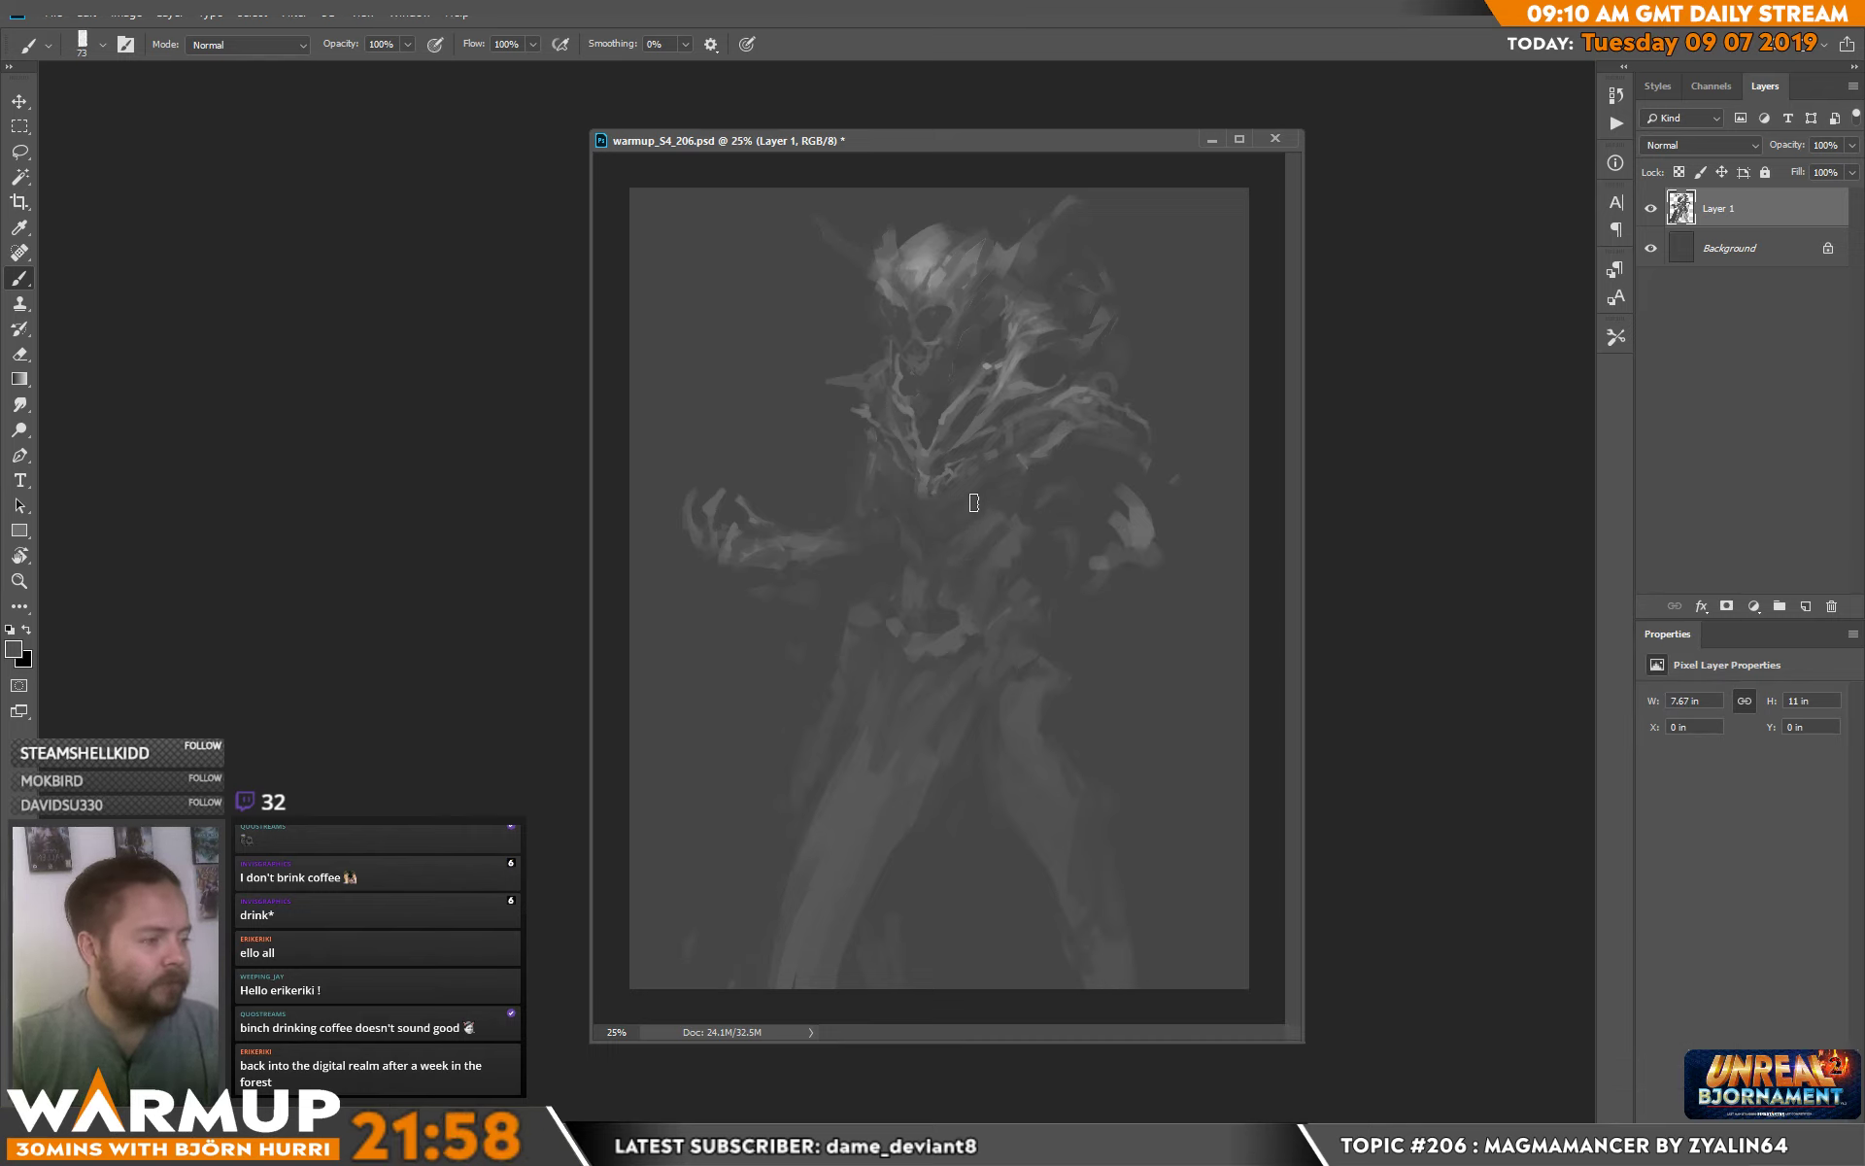
pyautogui.keyDown('alt'); pyautogui.click(1032, 501); pyautogui.keyUp('alt')
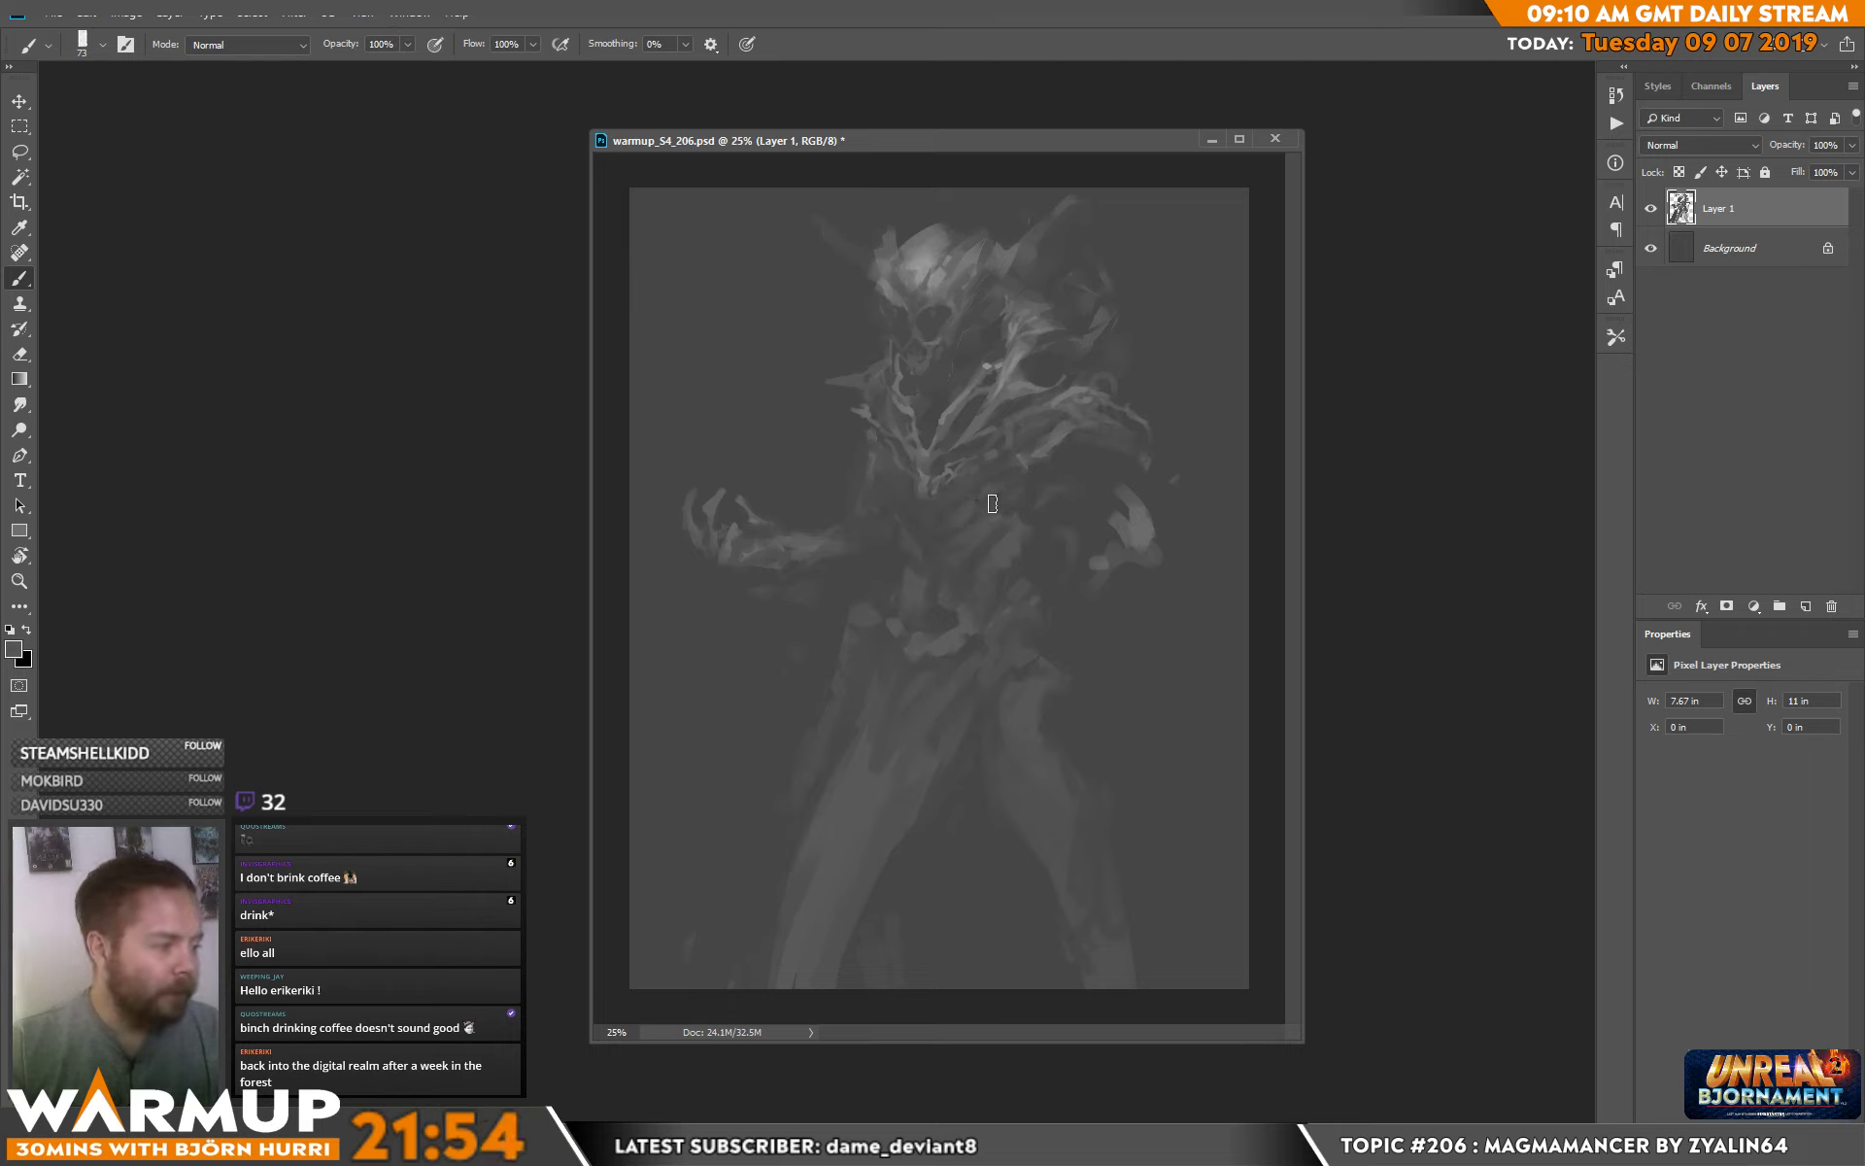
pyautogui.keyDown('alt'); pyautogui.click(1026, 508); pyautogui.keyUp('alt')
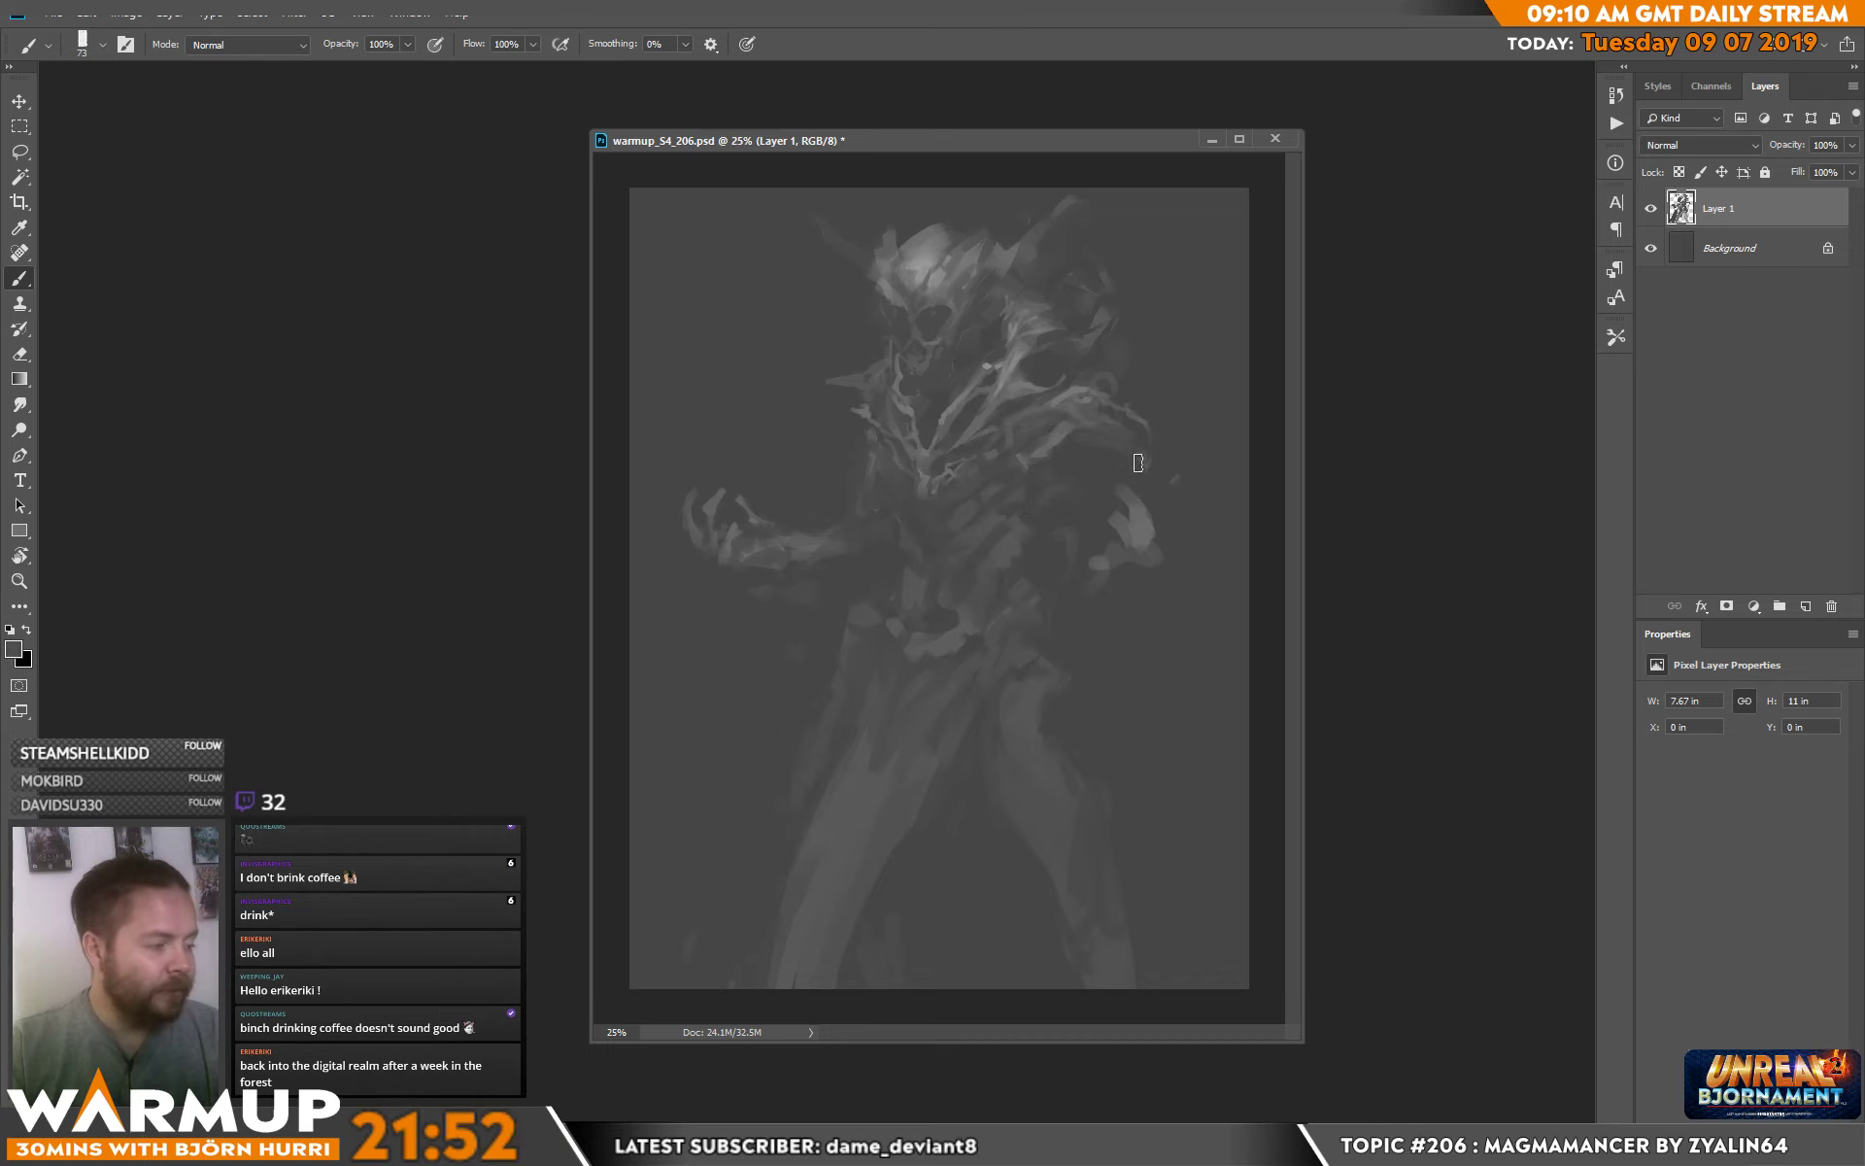
pyautogui.keyDown('alt'); pyautogui.click(1055, 526); pyautogui.keyUp('alt')
# Shrink the brush from 50 to 18 px and paint small mid-grey marks near the belly.
pyautogui.rightClick(1074, 525)
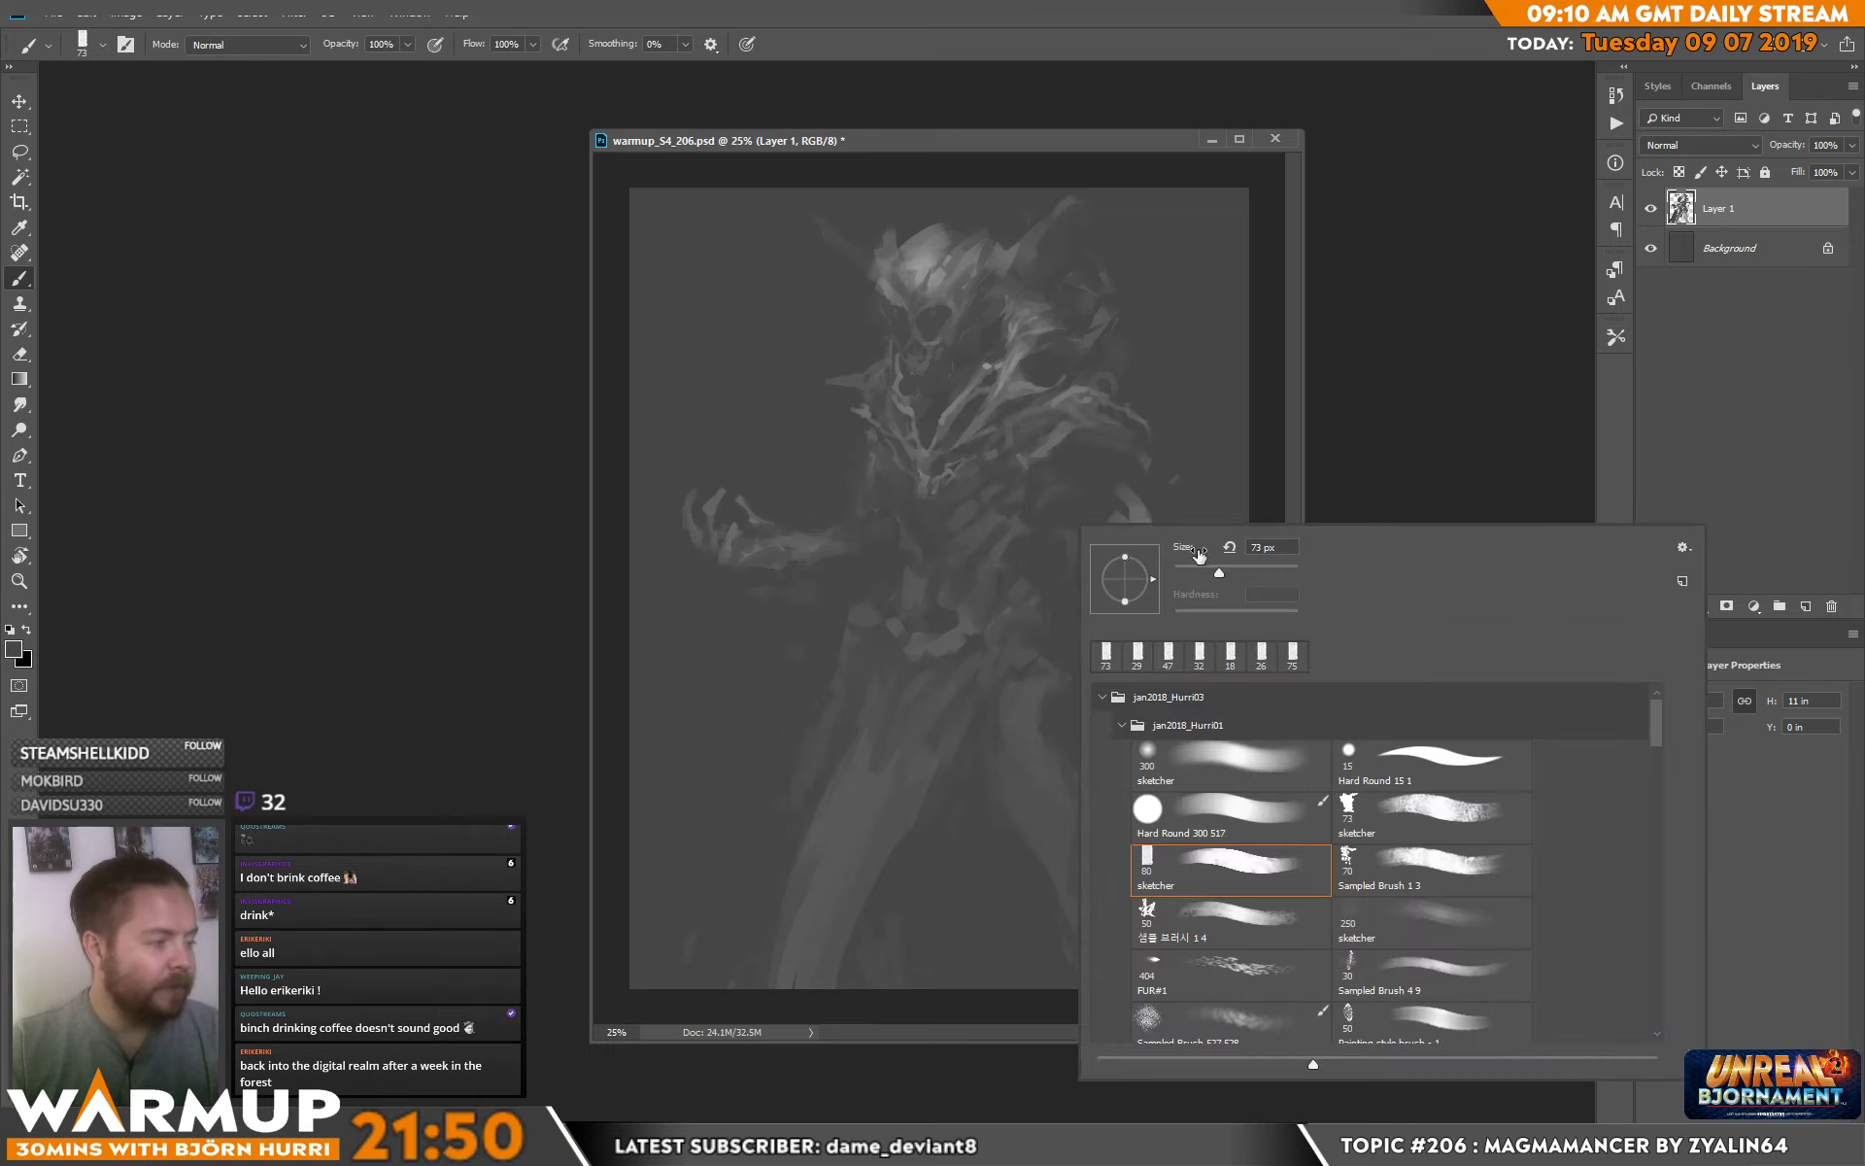
pyautogui.click(1001, 585)
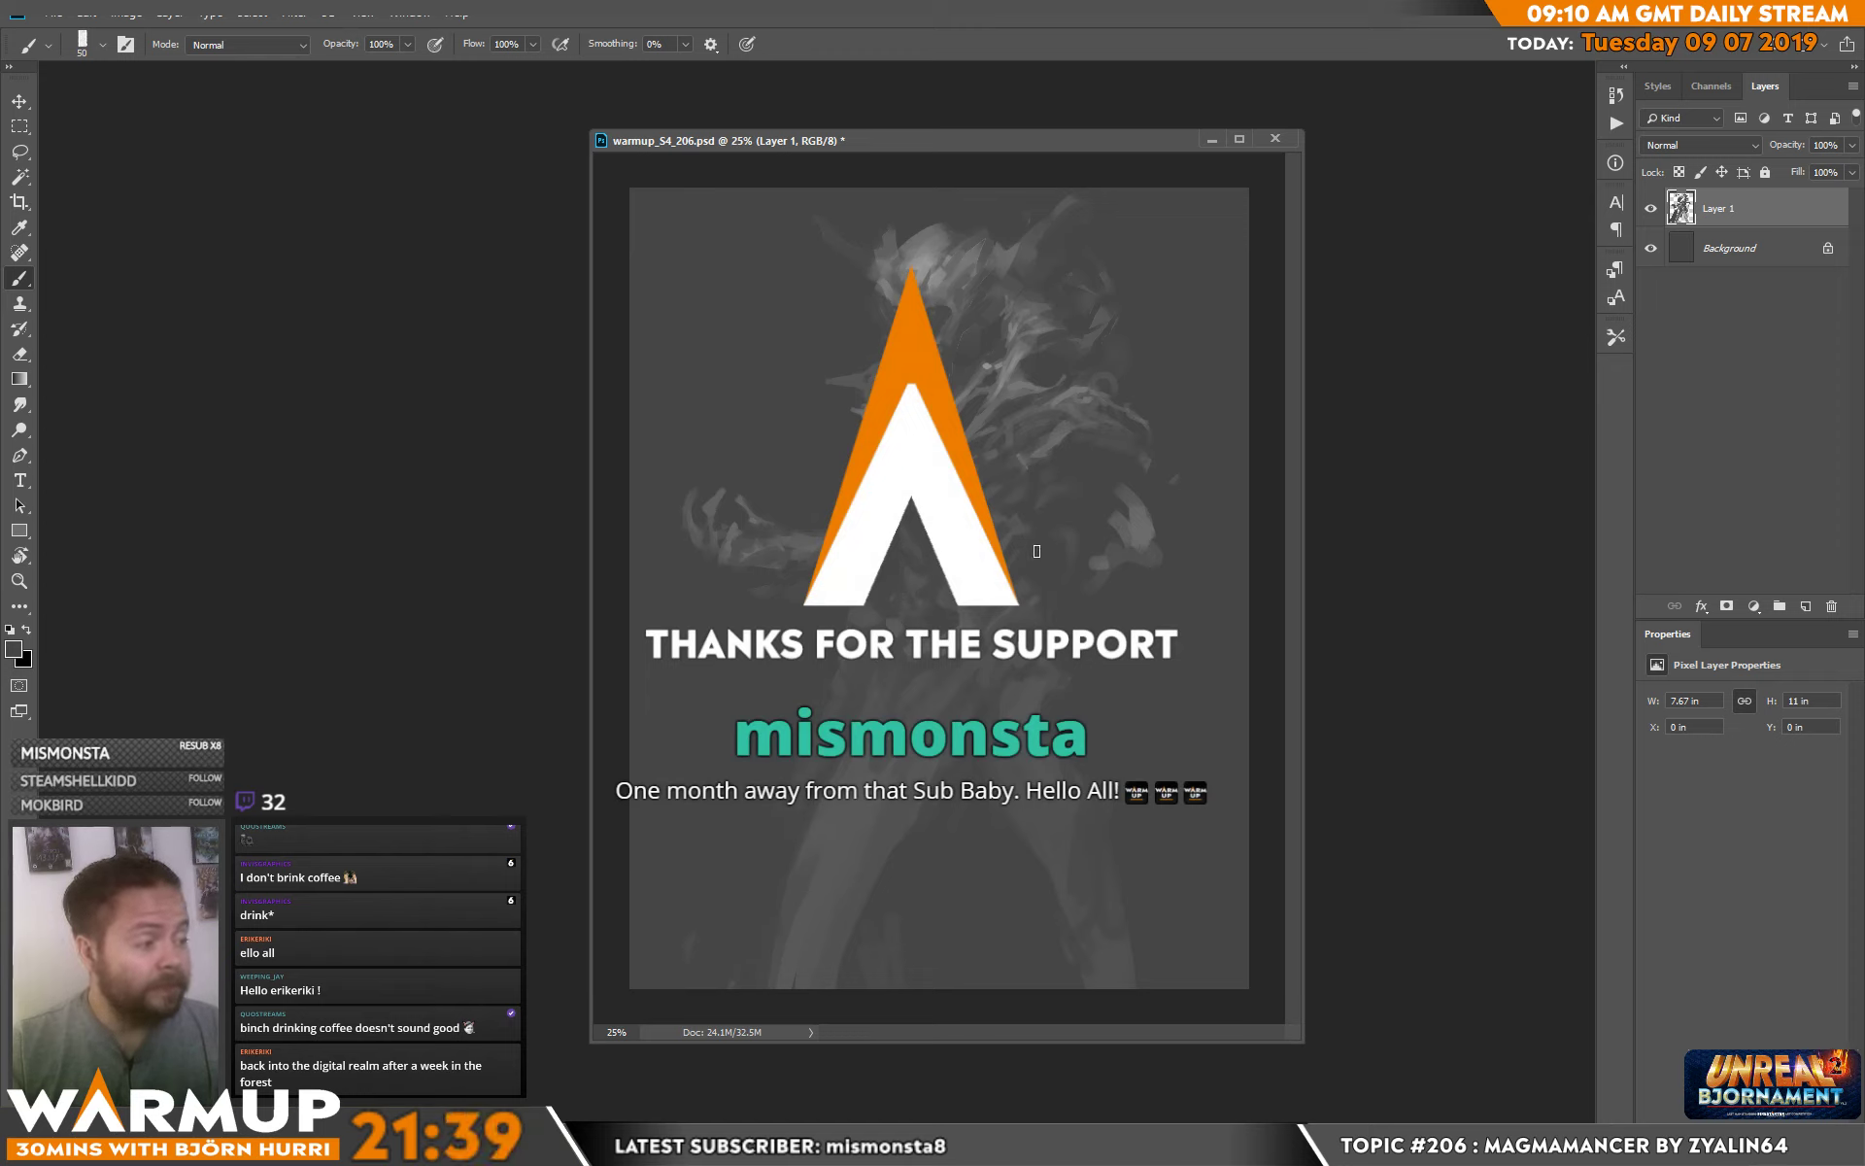
pyautogui.rightClick(974, 546)
pyautogui.moveTo(1084, 587); pyautogui.dragTo(1077, 591)
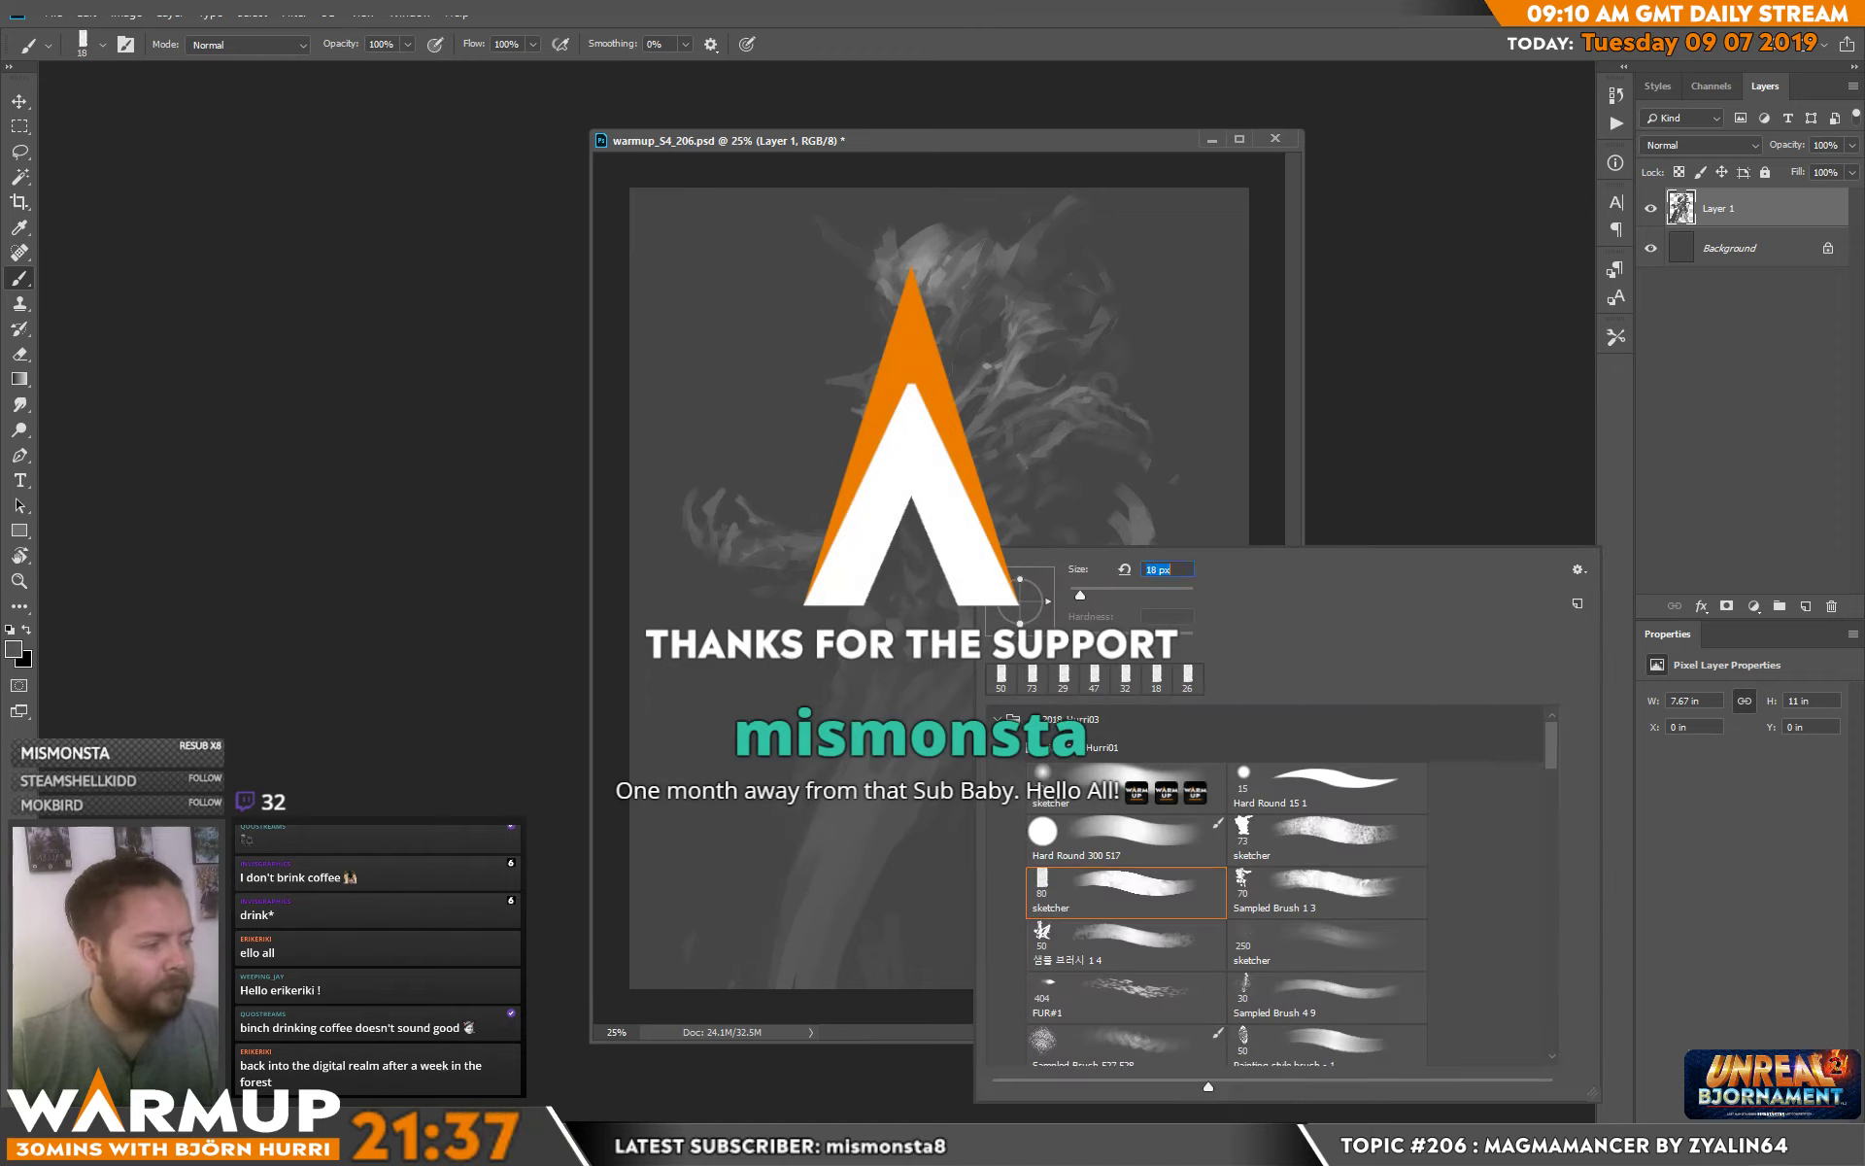
pyautogui.press('Return')
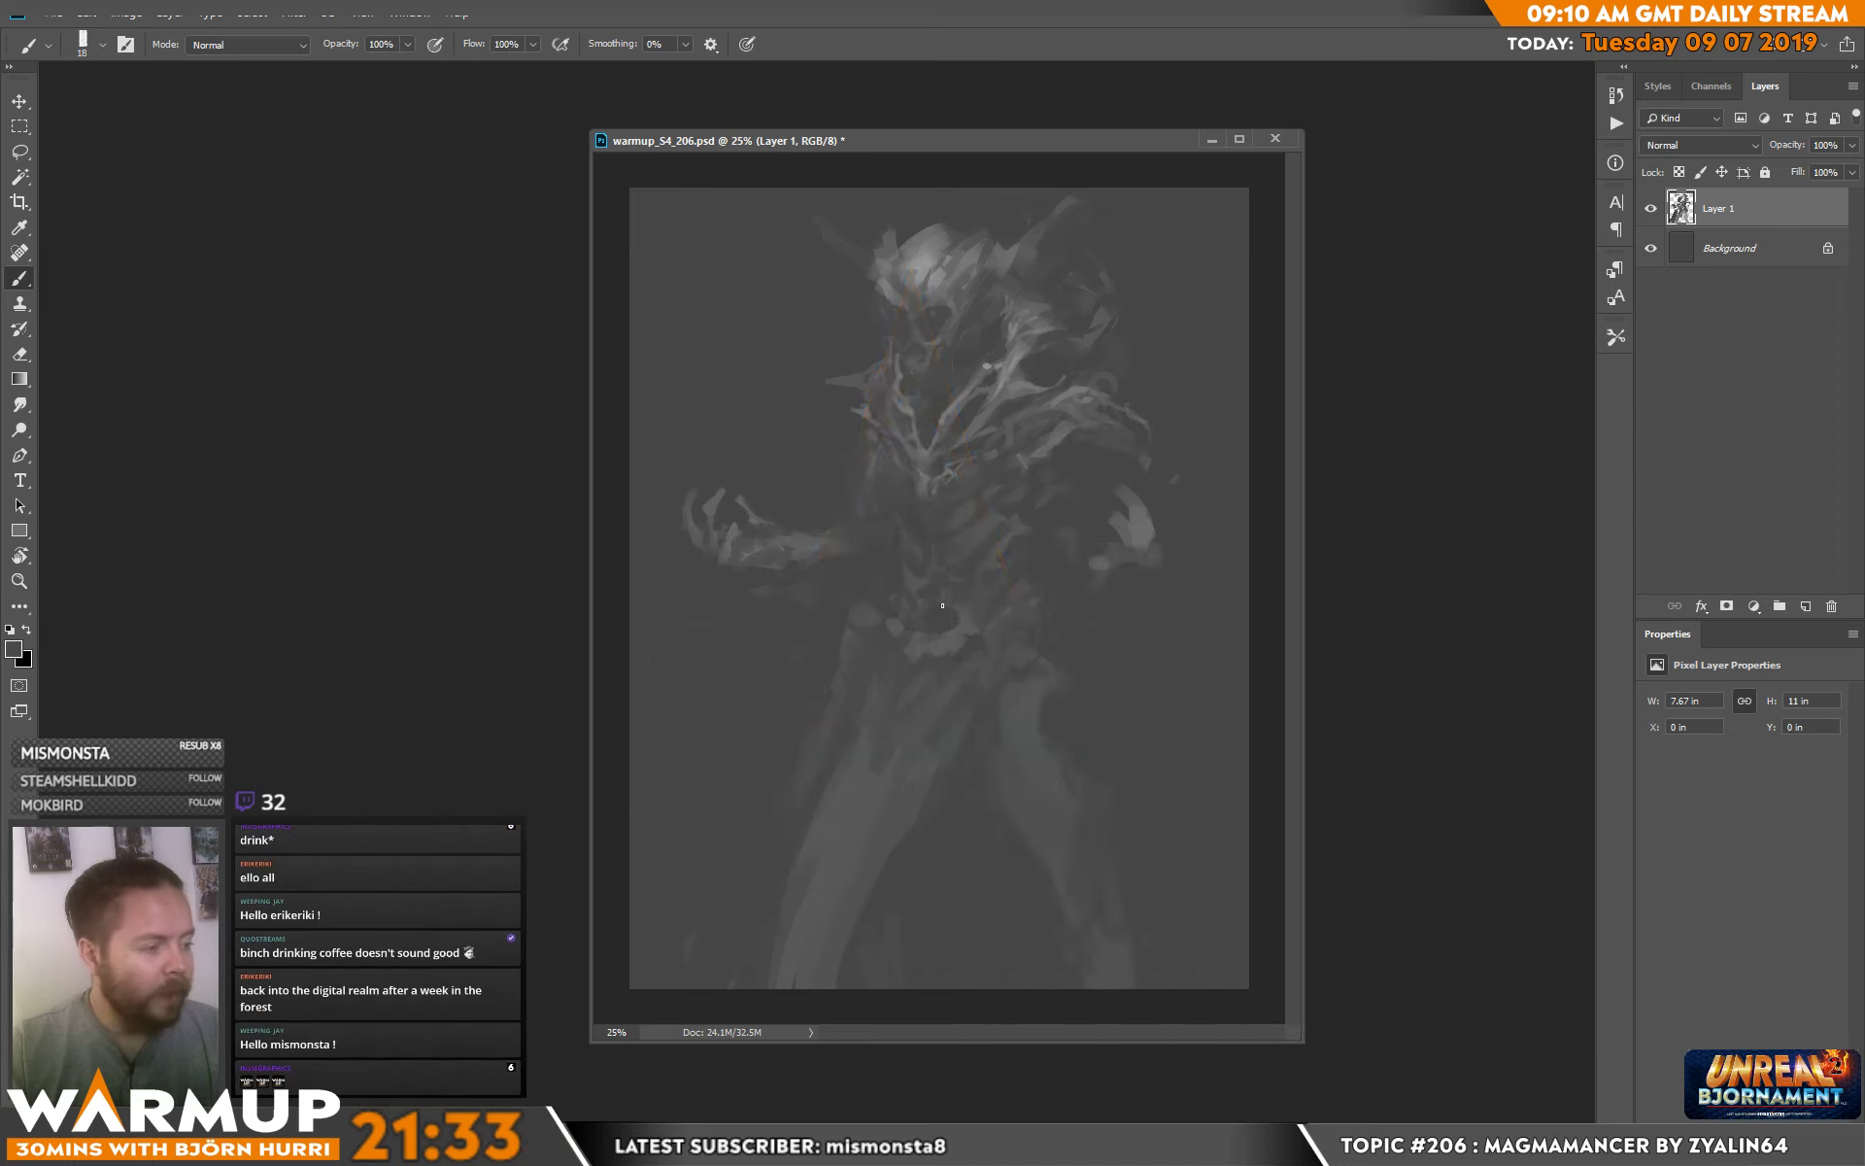
pyautogui.keyDown('alt'); pyautogui.click(940, 584); pyautogui.keyUp('alt')
pyautogui.moveTo(942, 590); pyautogui.dragTo(945, 604)
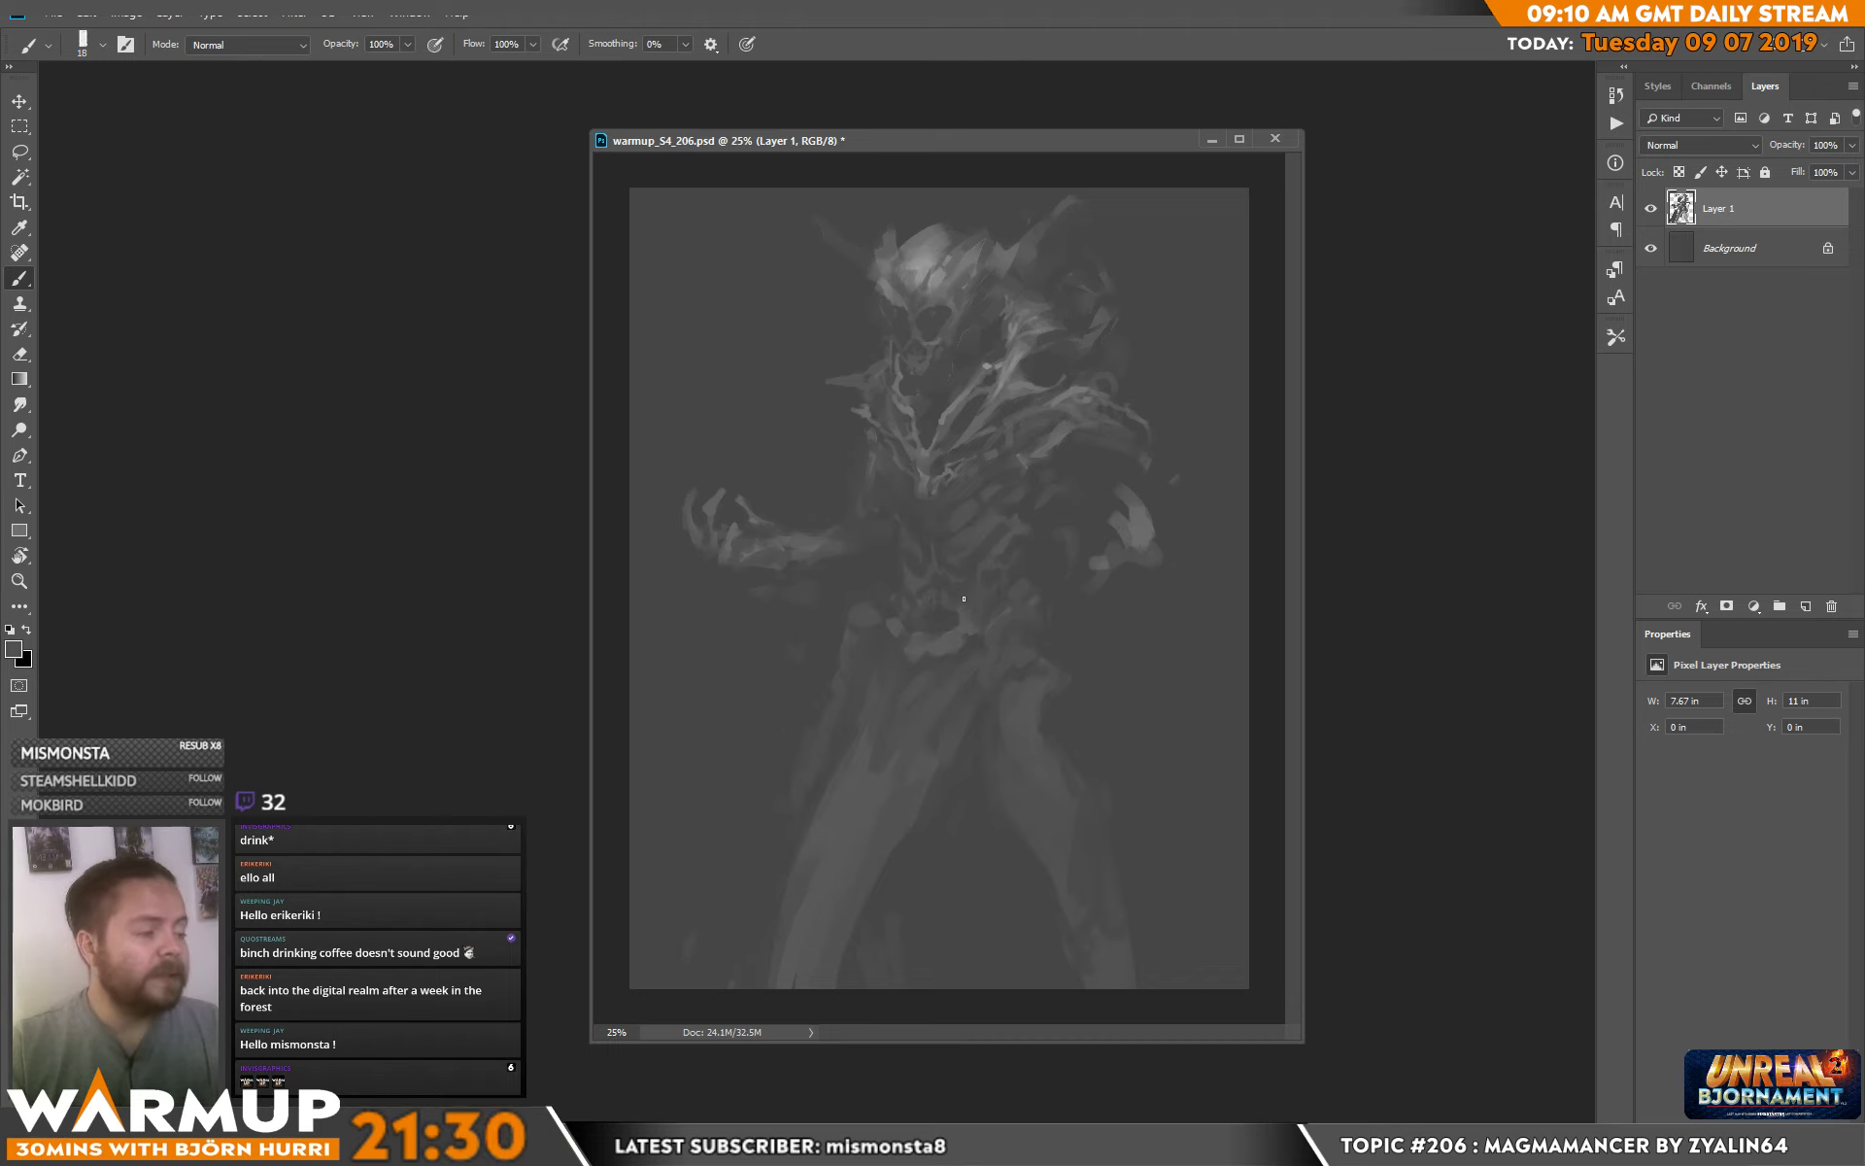
# Enlarge the brush to 53 px and keep painting the chest and shoulders.
pyautogui.rightClick(1053, 557)
pyautogui.click(1181, 607)
pyautogui.keyDown('alt'); pyautogui.click(989, 461); pyautogui.keyUp('alt')
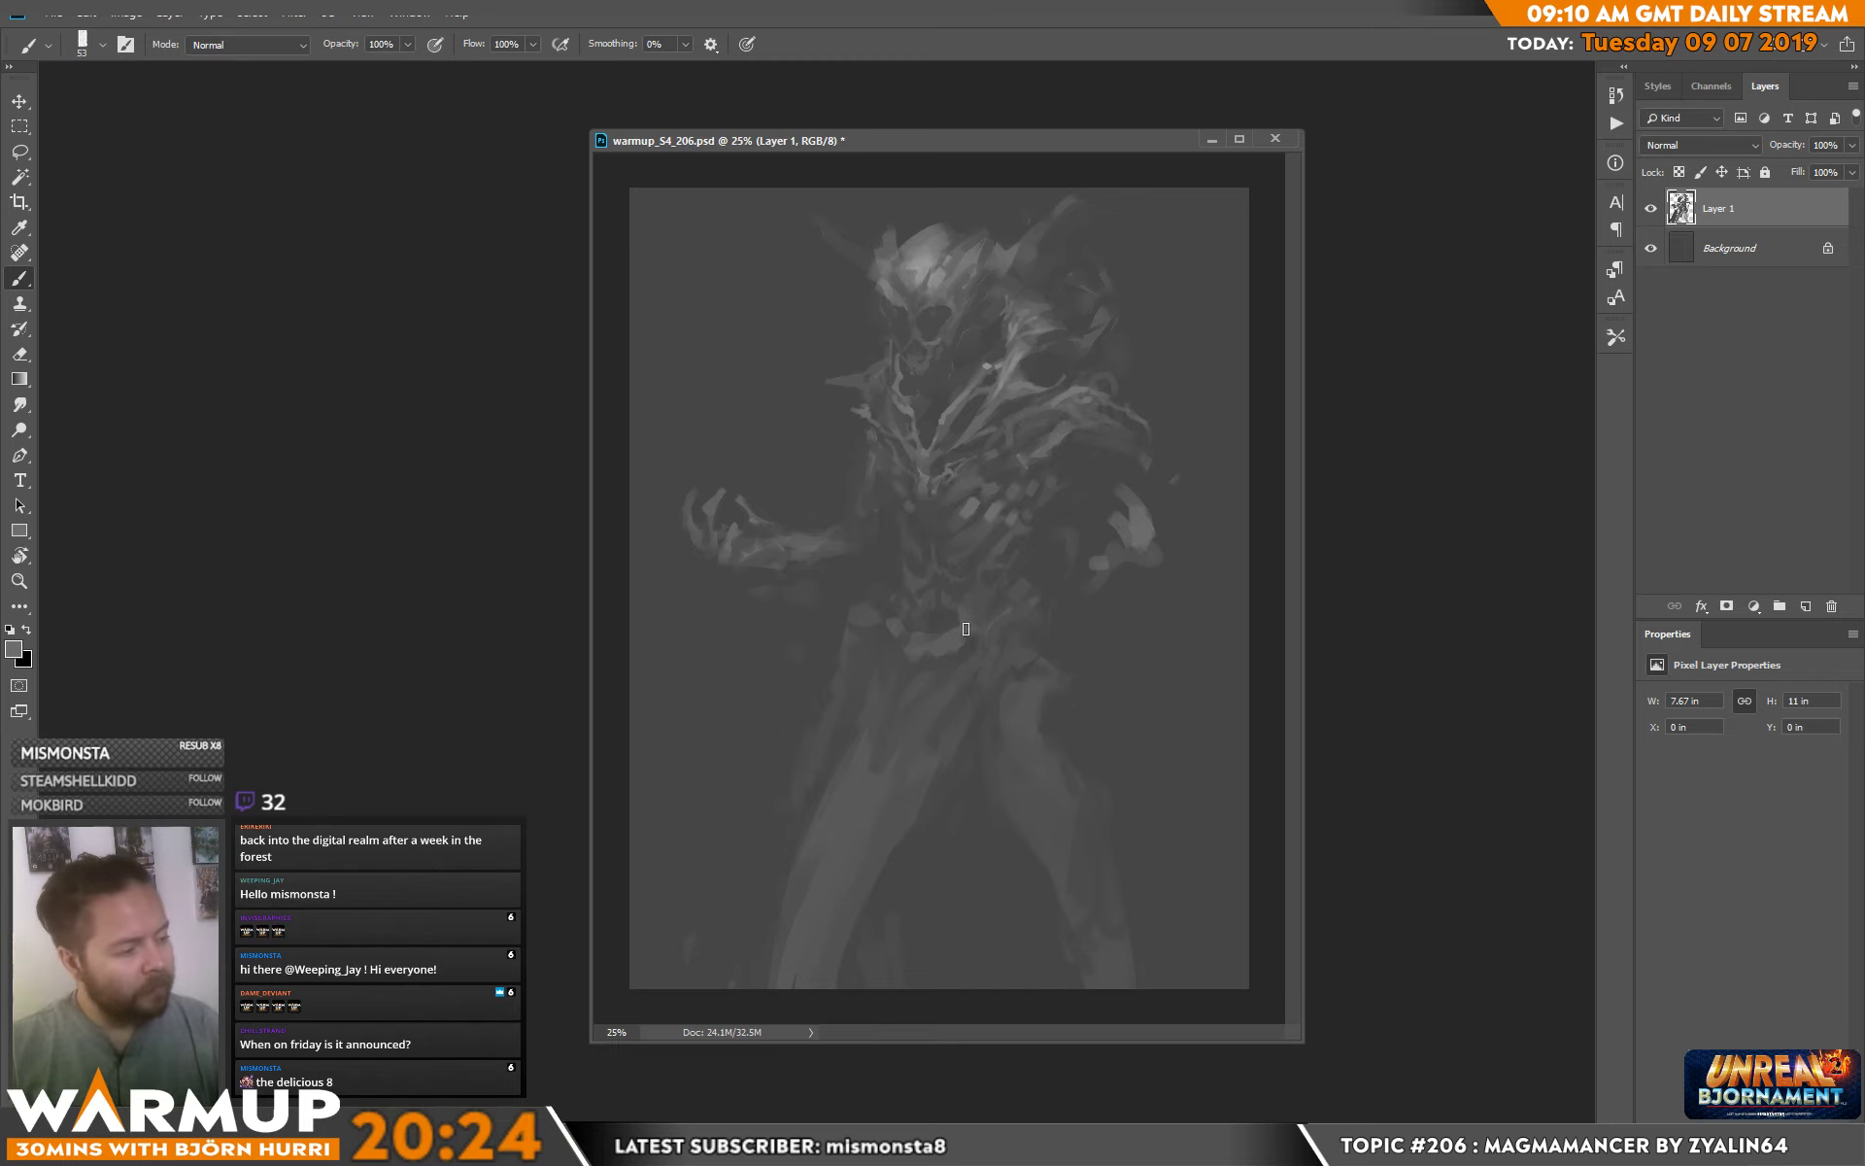
# Set the brush to 143 px and sweep a broad stroke widening the robe to the right edge.
pyautogui.rightClick(1026, 591)
pyautogui.moveTo(1162, 642); pyautogui.dragTo(1205, 644)
pyautogui.moveTo(915, 648)
pyautogui.mouseDown()
pyautogui.moveTo(702, 946)
pyautogui.moveTo(747, 912)
pyautogui.moveTo(715, 936)
pyautogui.moveTo(784, 941)
pyautogui.moveTo(806, 823)
pyautogui.moveTo(801, 931)
pyautogui.moveTo(878, 816)
pyautogui.moveTo(812, 850)
pyautogui.moveTo(897, 783)
pyautogui.moveTo(901, 848)
pyautogui.moveTo(948, 754)
pyautogui.moveTo(871, 972)
pyautogui.moveTo(741, 965)
pyautogui.moveTo(841, 960)
pyautogui.moveTo(879, 859)
pyautogui.moveTo(881, 925)
pyautogui.moveTo(931, 761)
pyautogui.moveTo(1115, 698)
pyautogui.moveTo(1129, 782)
pyautogui.moveTo(1221, 894)
pyautogui.moveTo(1043, 601)
pyautogui.moveTo(1129, 766)
pyautogui.moveTo(1189, 814)
pyautogui.moveTo(1200, 964)
pyautogui.moveTo(1093, 718)
pyautogui.moveTo(1143, 809)
pyautogui.mouseUp()
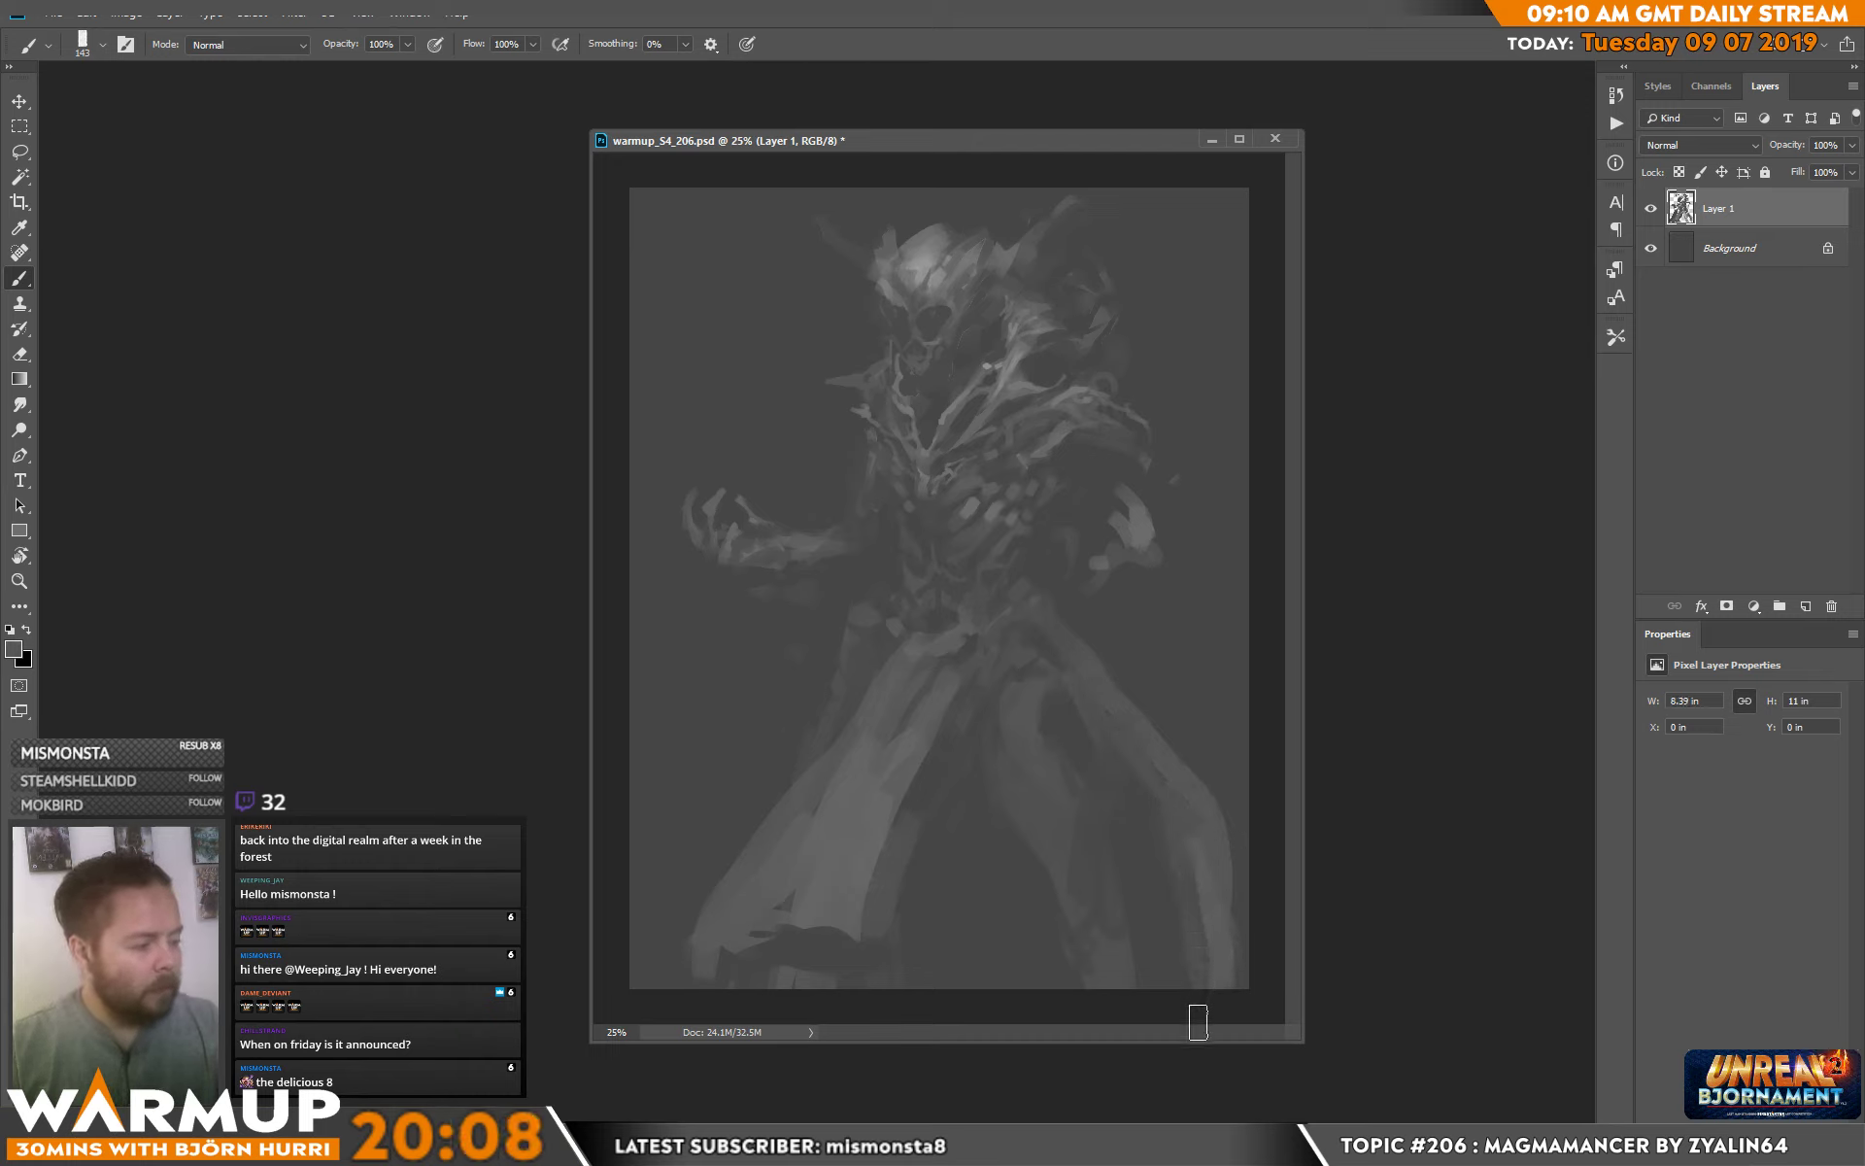
pyautogui.moveTo(1220, 820); pyautogui.dragTo(1116, 712)
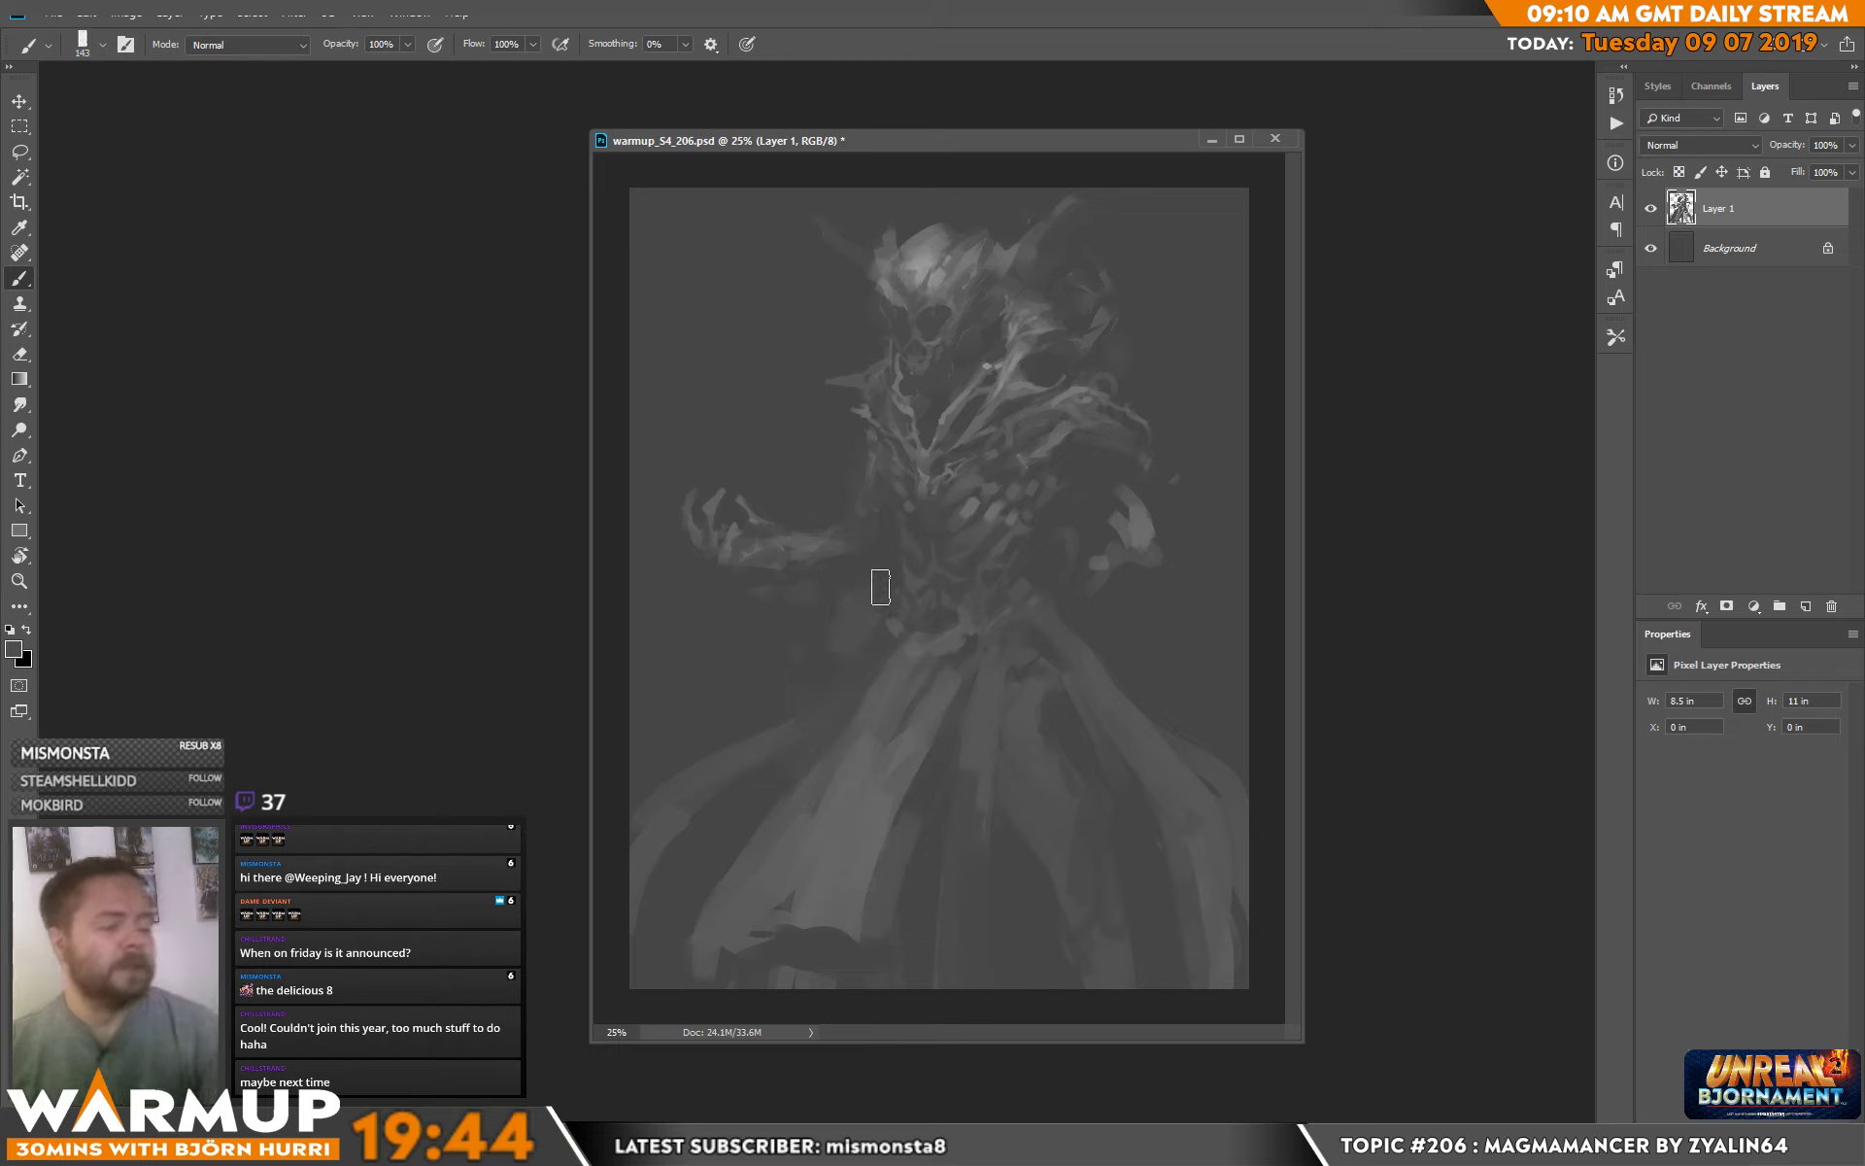
# Flip the canvas horizontally, save the painting, and set the brush to 45 px.
pyautogui.hotkey('ctrl', 'shift', 'h')
pyautogui.hotkey('ctrl', 's')
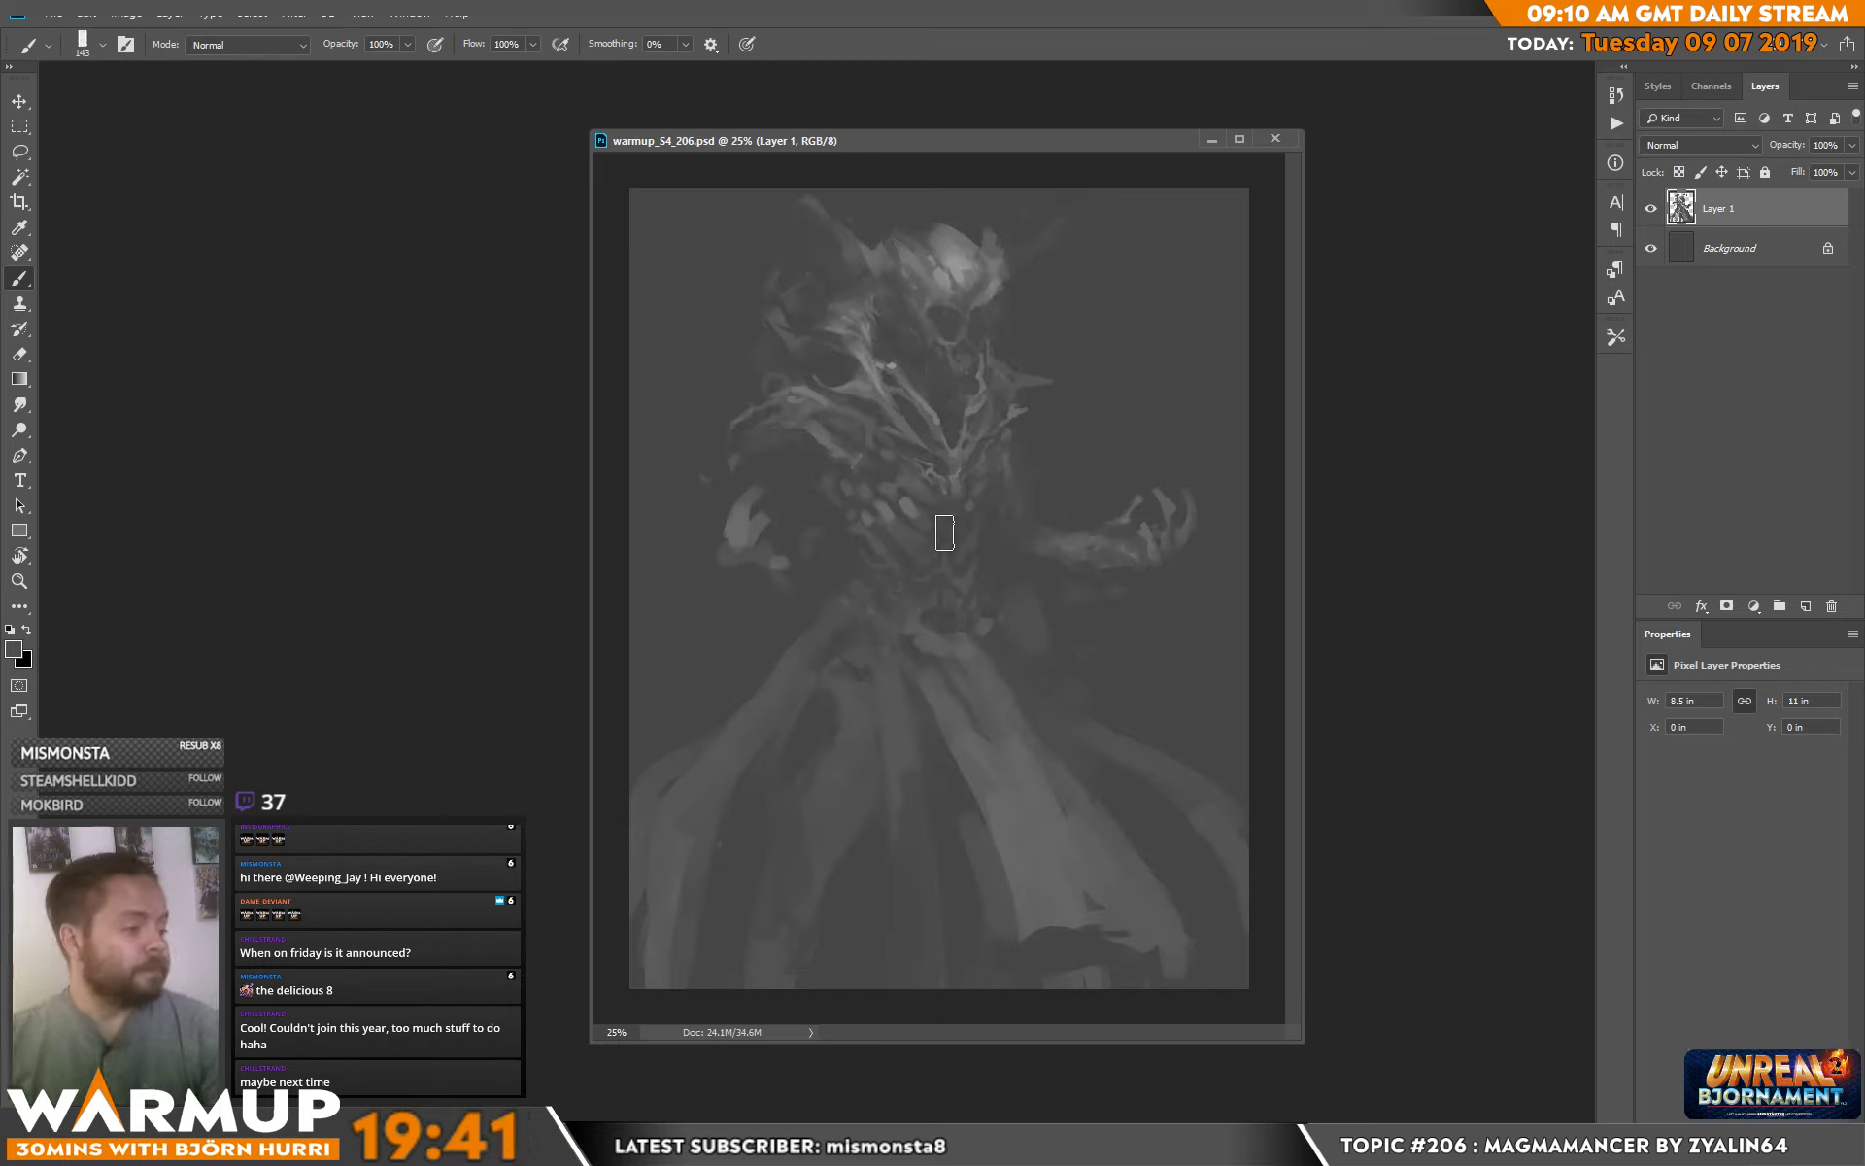
pyautogui.rightClick(1020, 506)
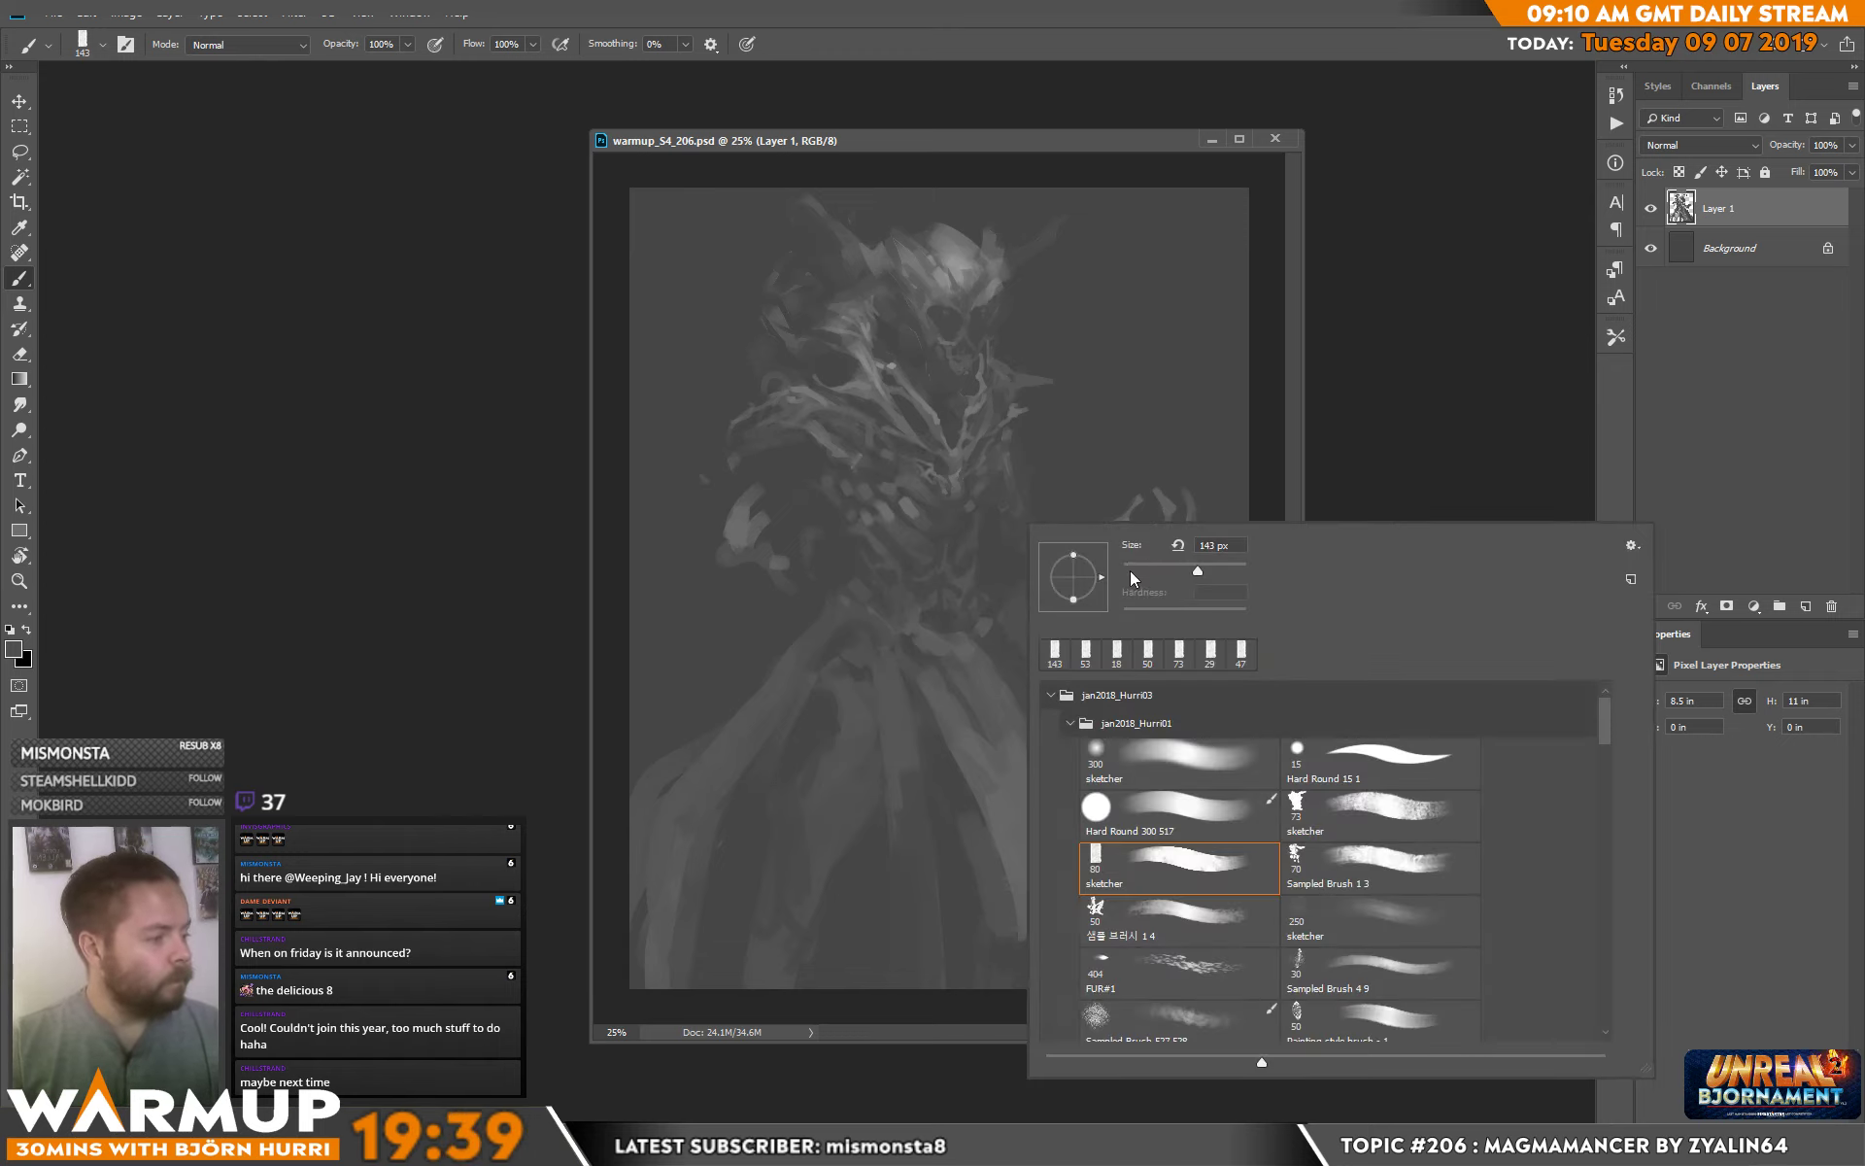
pyautogui.click(1148, 570)
# Paint light grey strokes along the left arm and over the smear beside the finger.
pyautogui.keyDown('alt'); pyautogui.click(734, 572); pyautogui.keyUp('alt')
pyautogui.moveTo(700, 478); pyautogui.dragTo(680, 506)
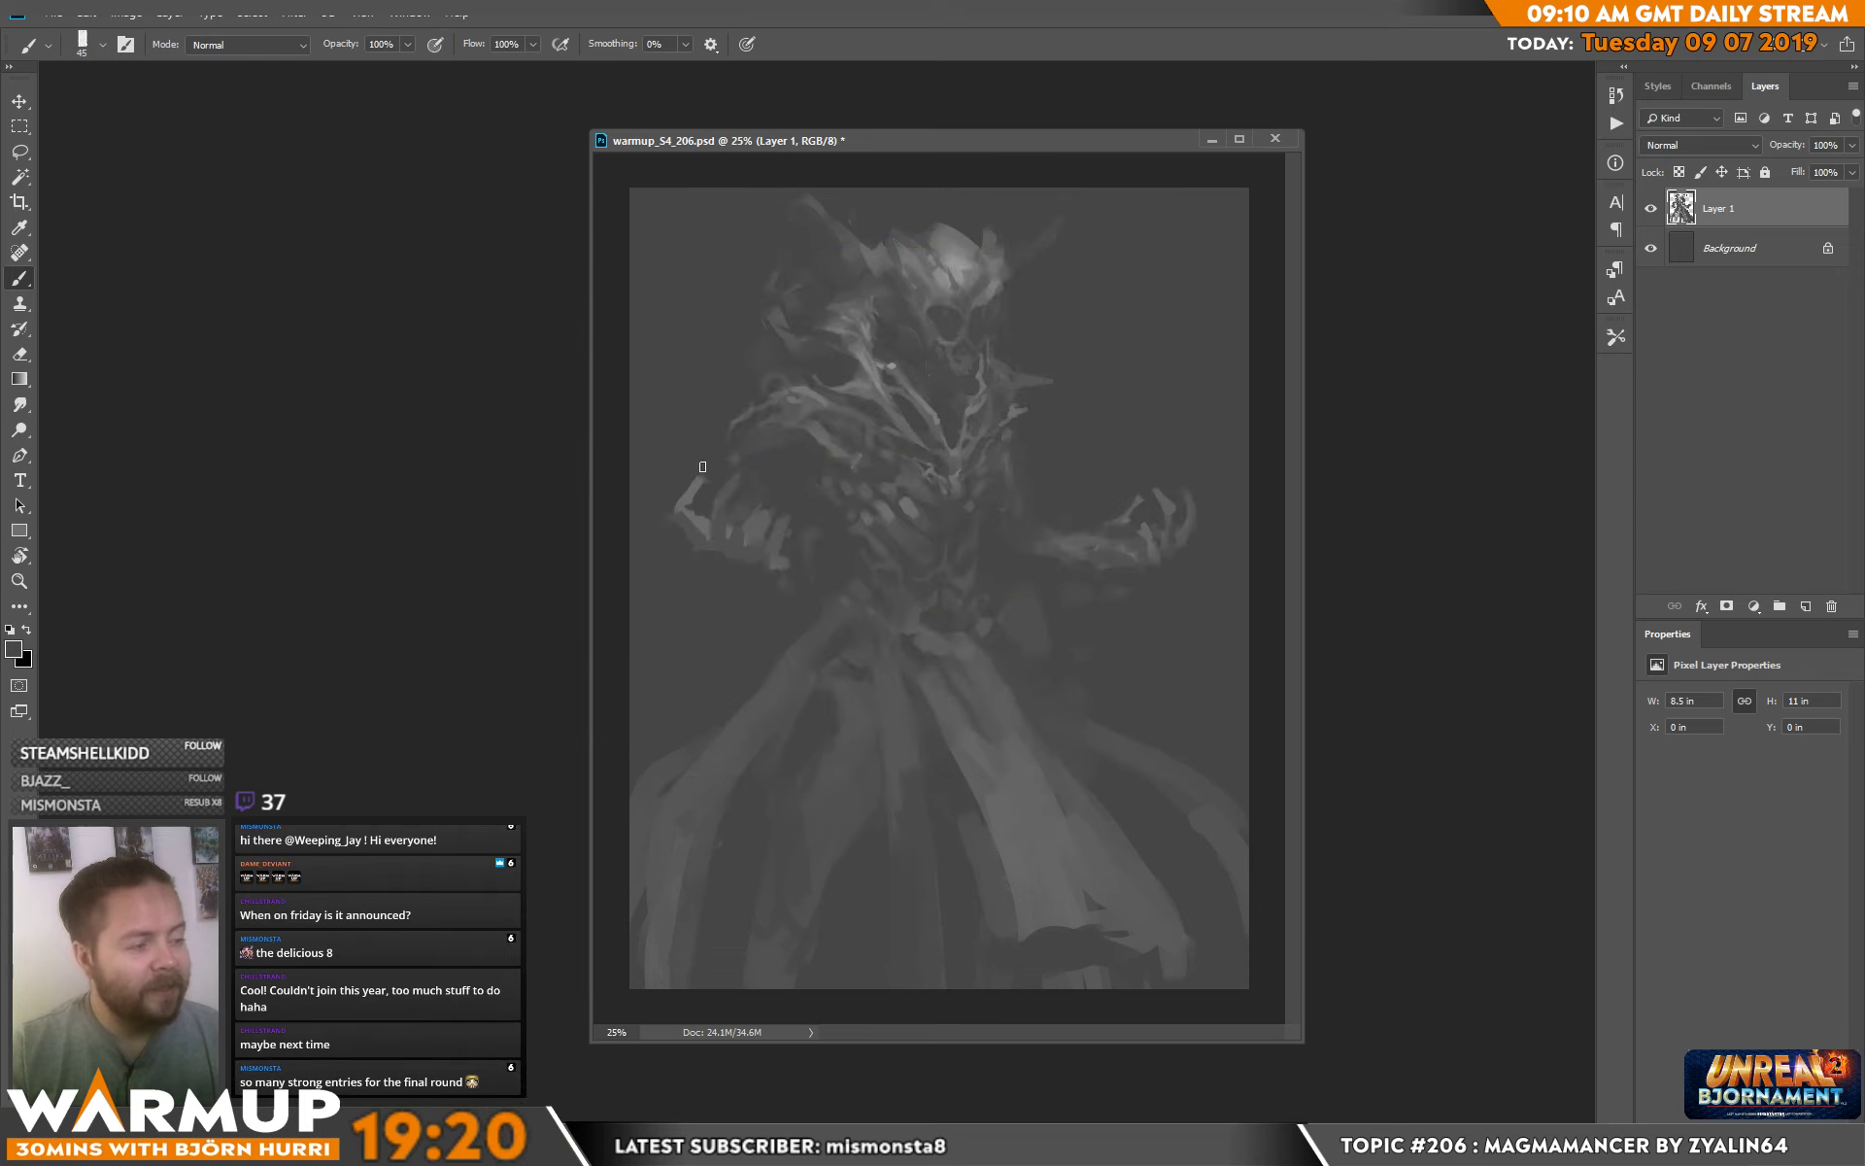
pyautogui.keyDown('alt'); pyautogui.click(666, 533); pyautogui.keyUp('alt')
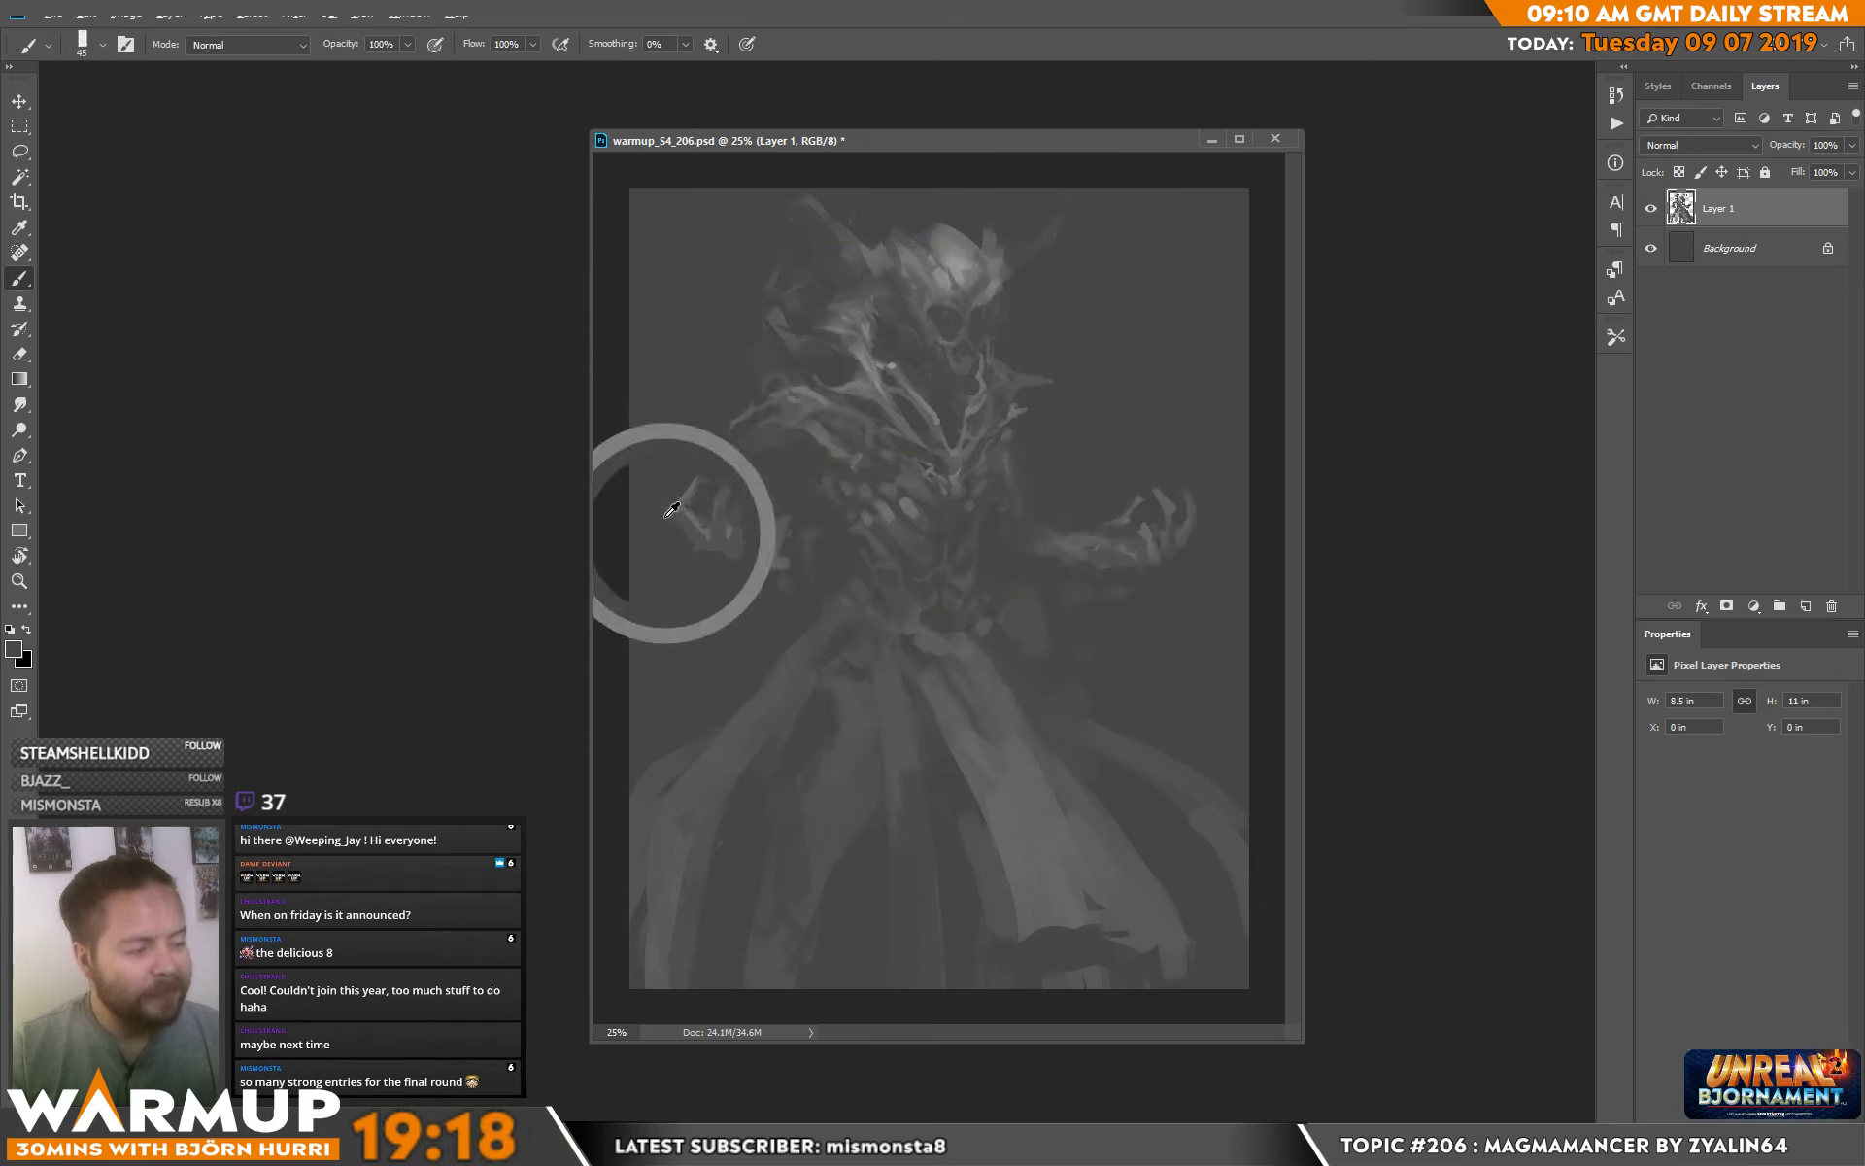
pyautogui.moveTo(671, 530); pyautogui.dragTo(681, 503)
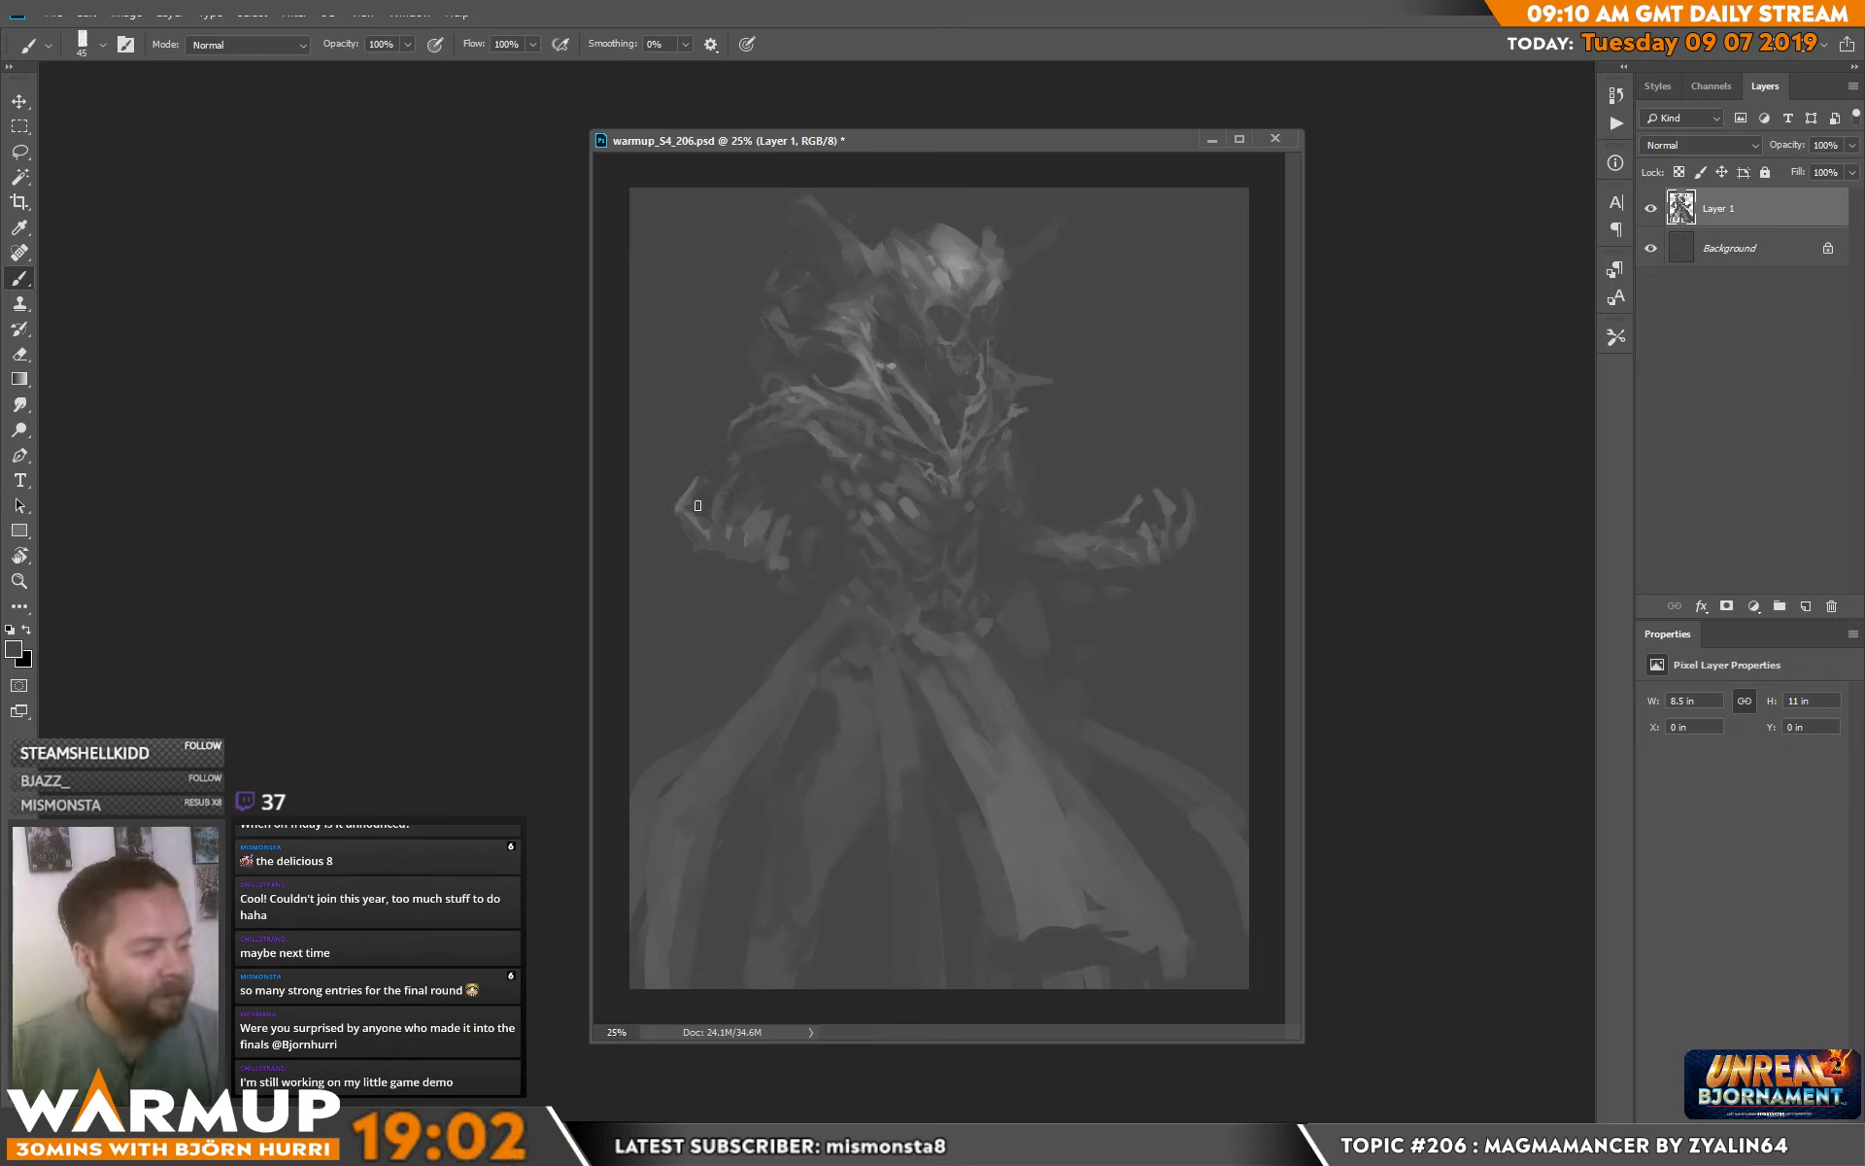
# Sample greys around the head and shoulders and shrink the brush to 39 px.
pyautogui.keyDown('alt'); pyautogui.click(763, 500); pyautogui.keyUp('alt')
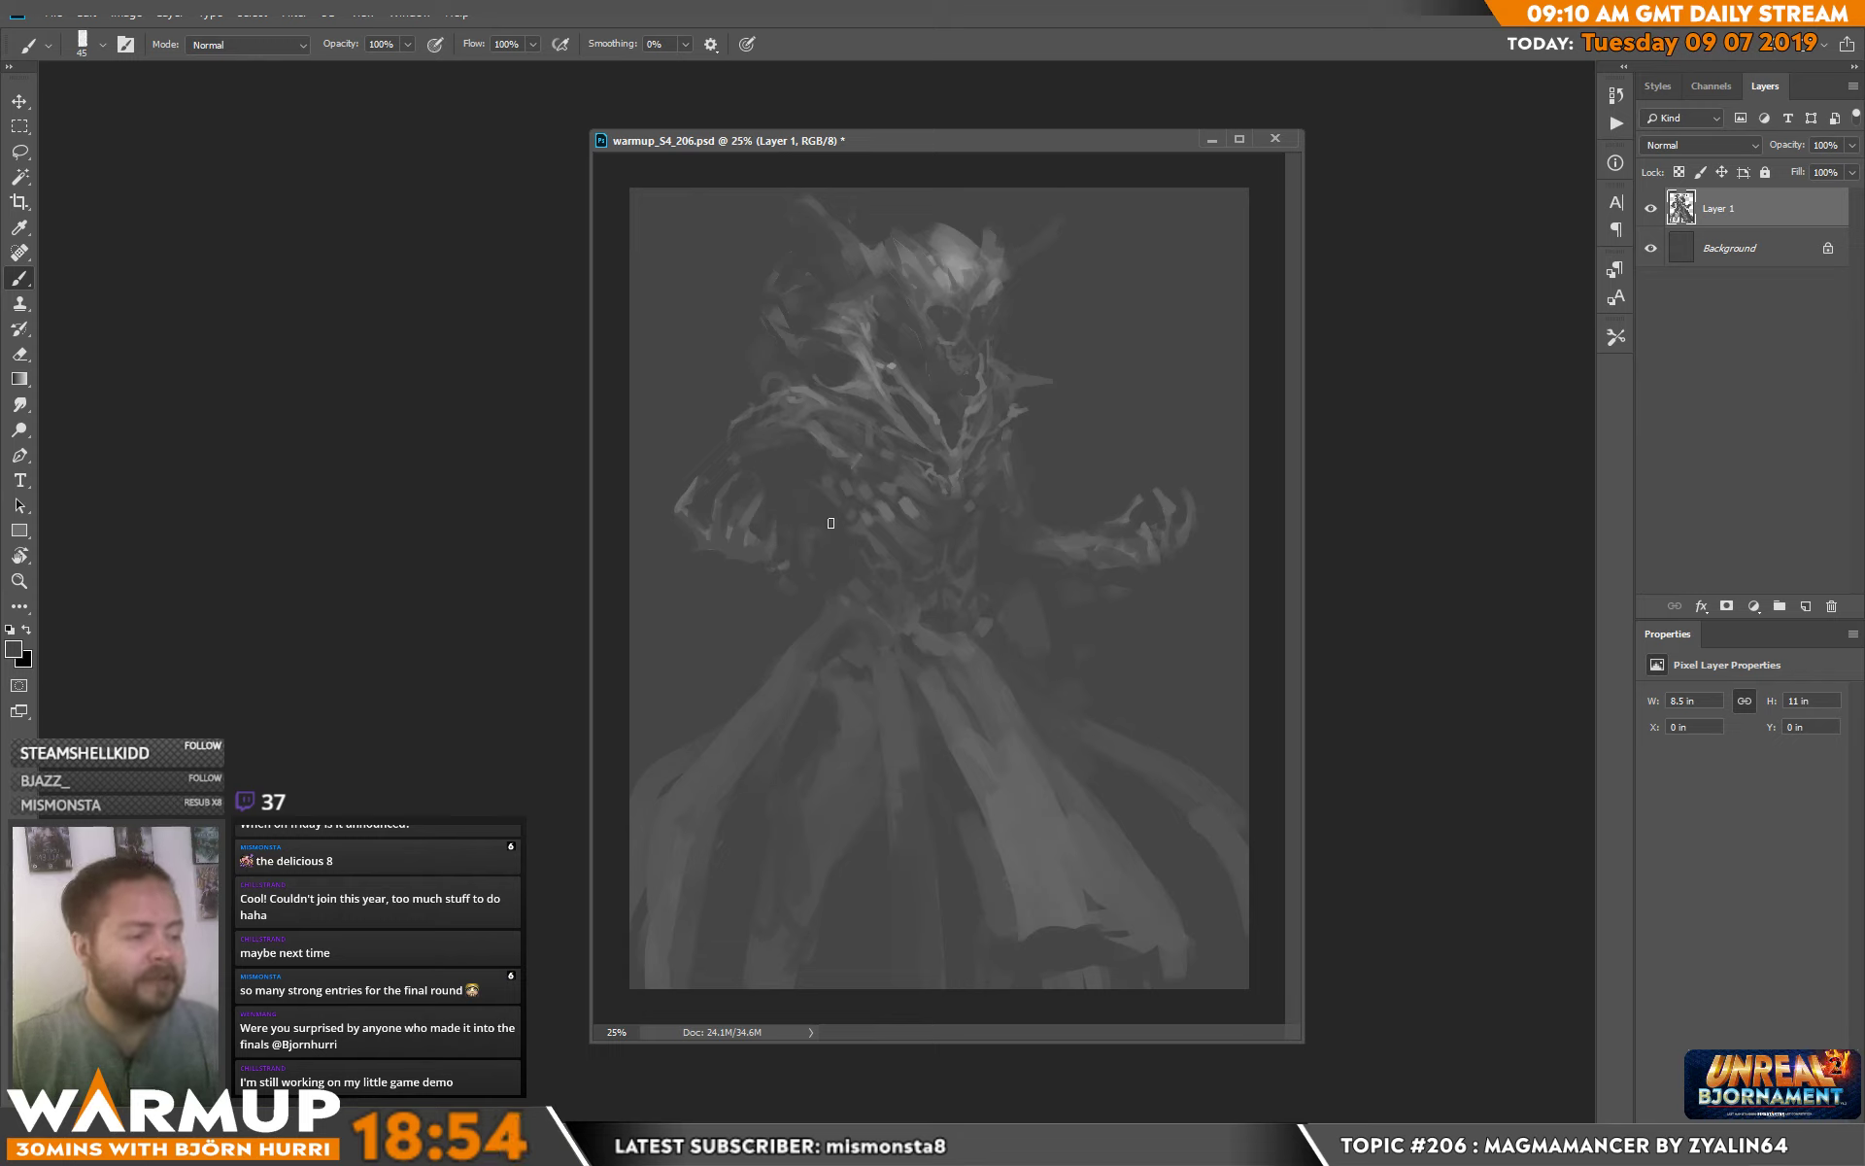
pyautogui.keyDown('alt'); pyautogui.click(755, 551); pyautogui.keyUp('alt')
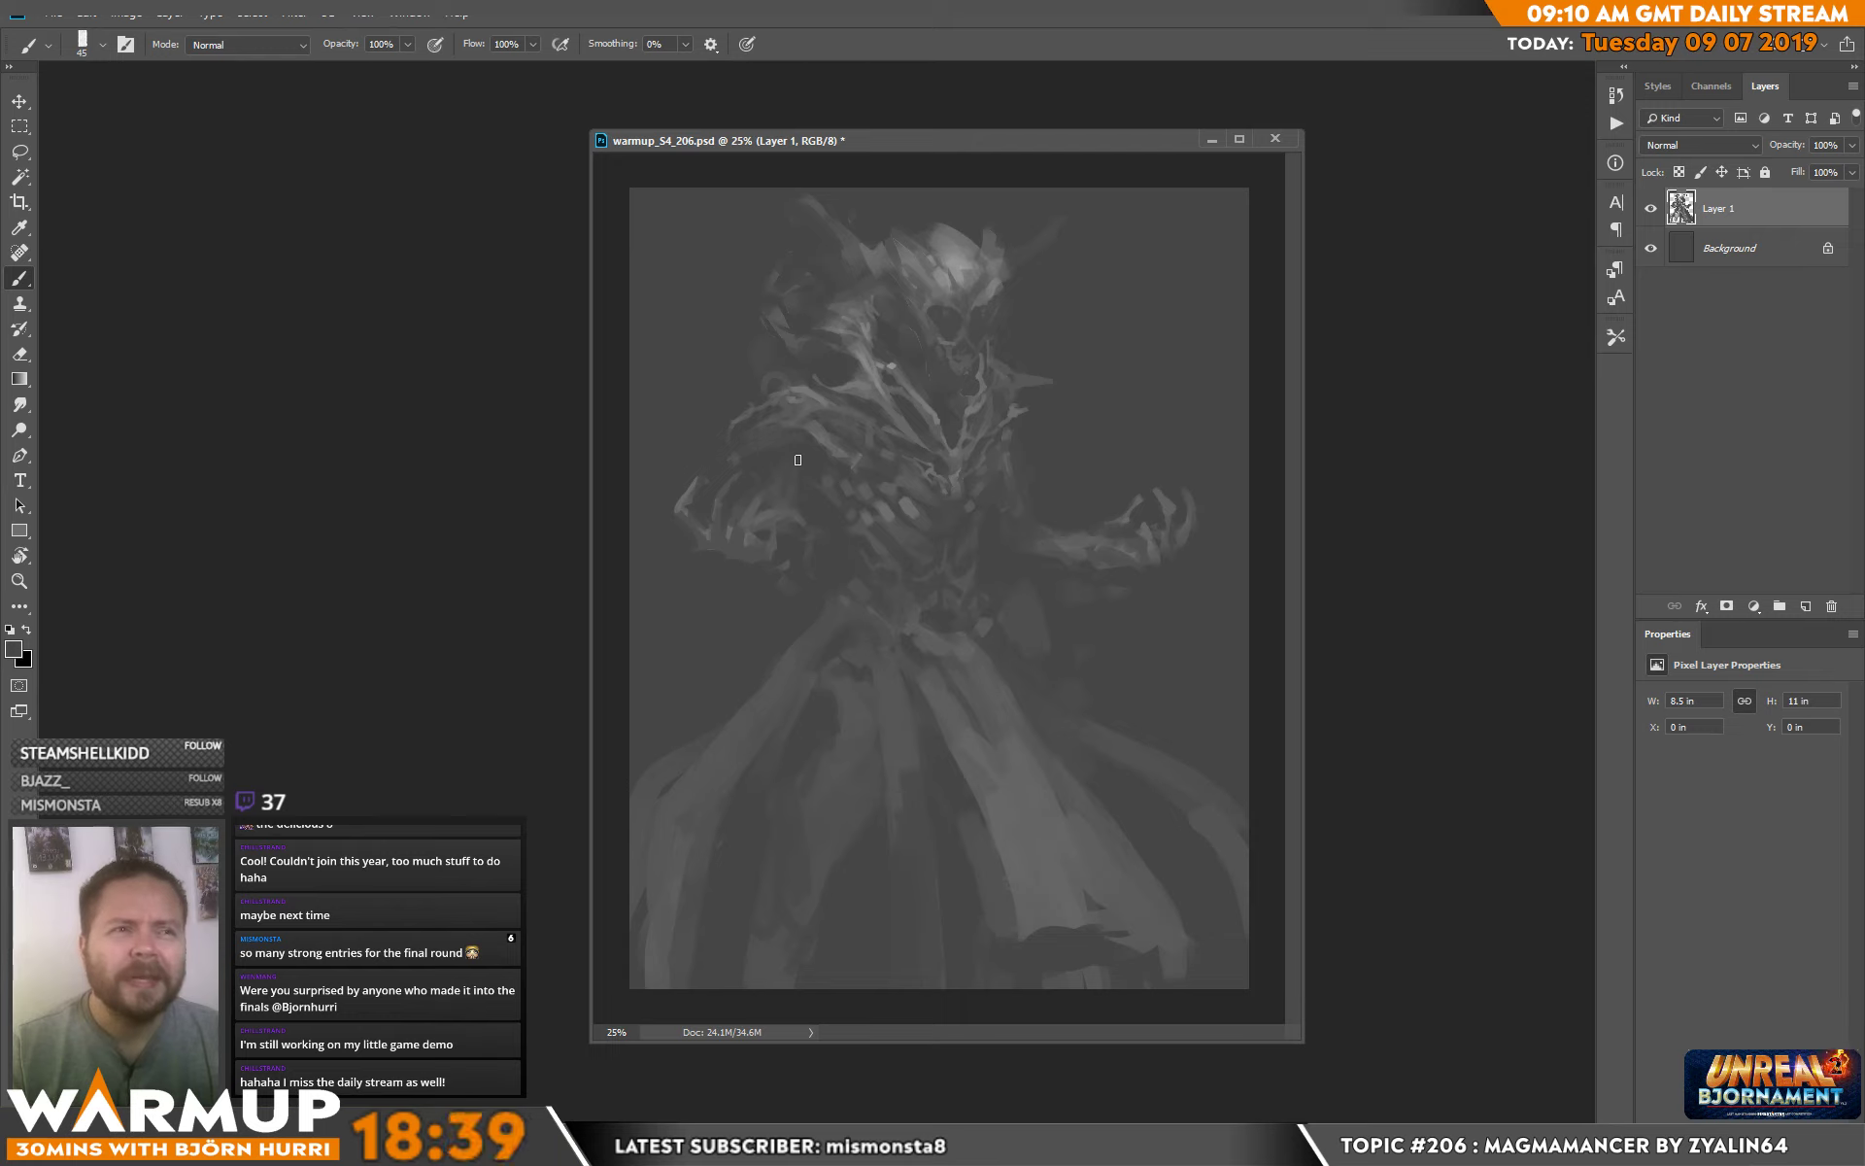
pyautogui.press('alt')
pyautogui.press('alt')
pyautogui.keyDown('alt'); pyautogui.click(794, 498); pyautogui.keyUp('alt')
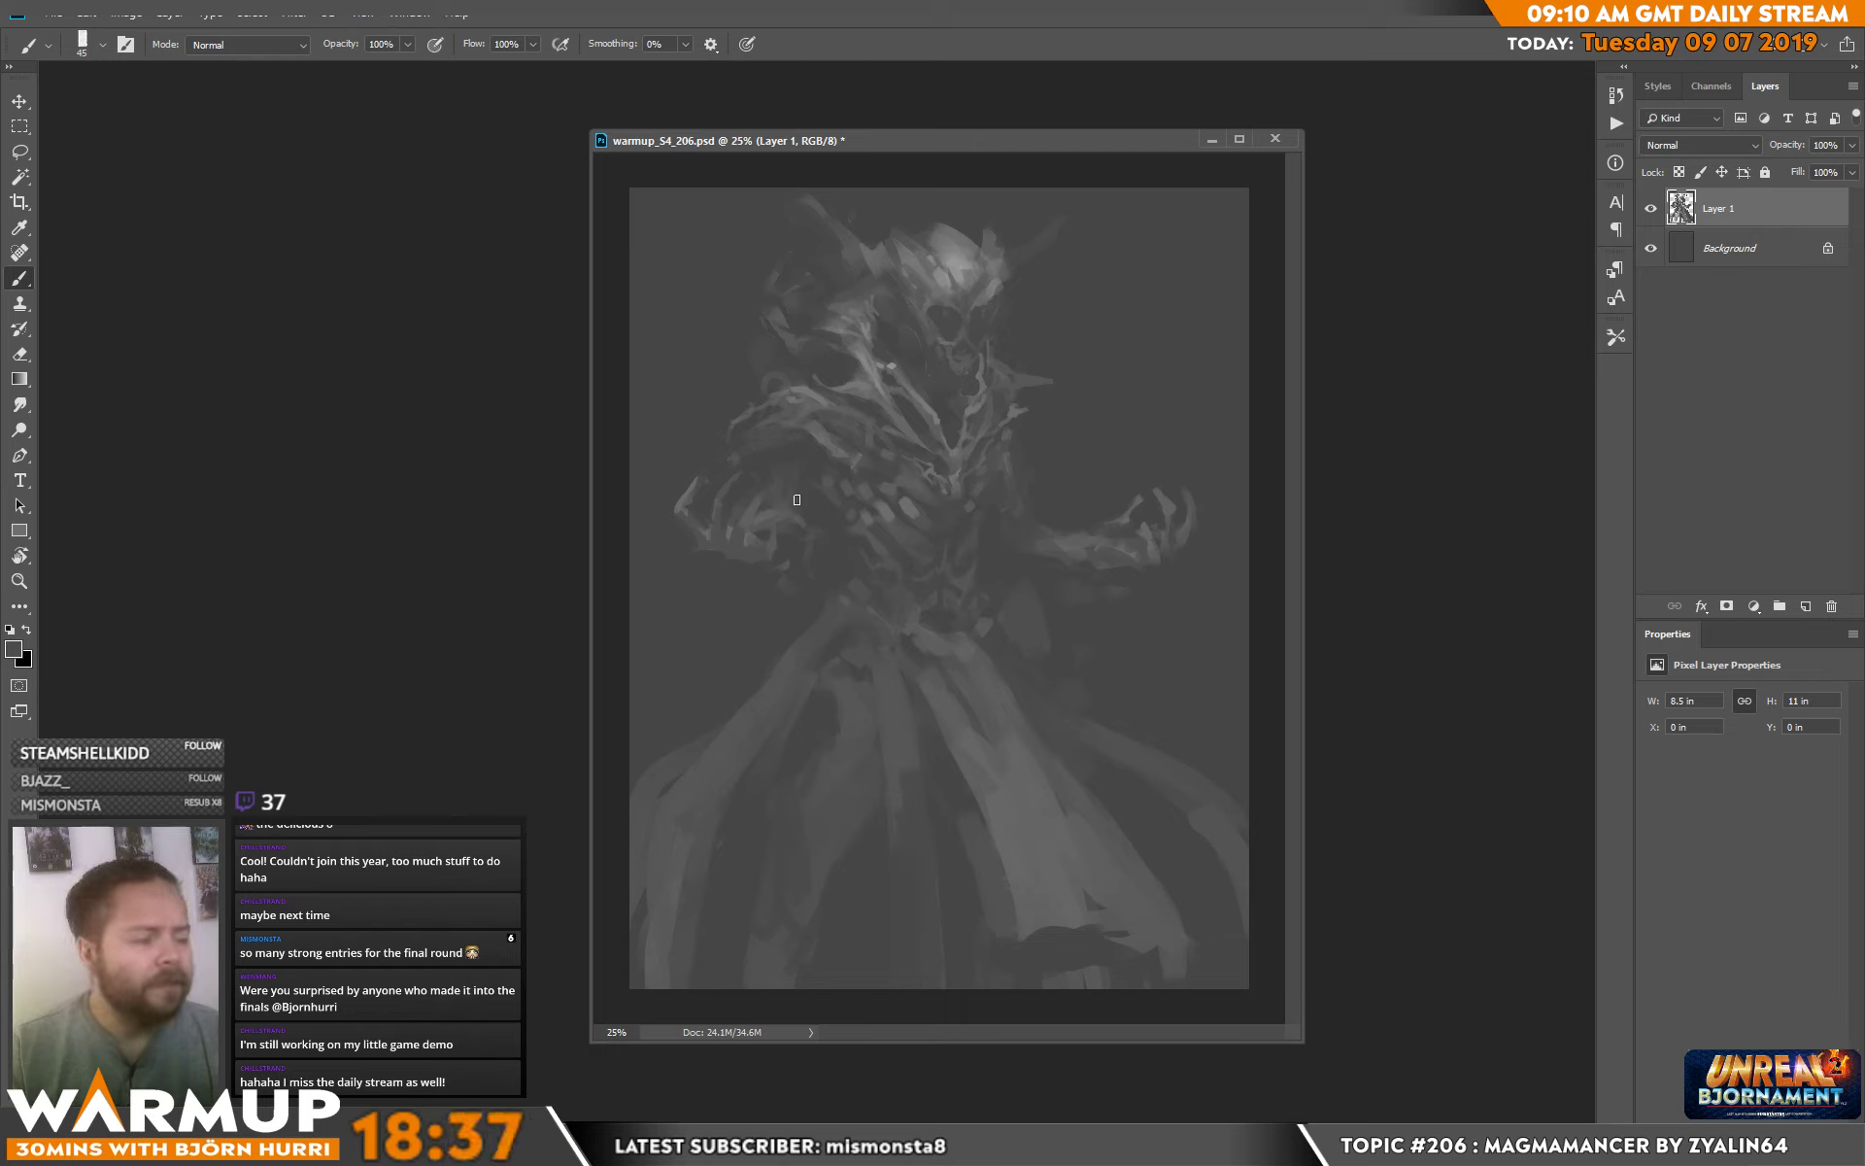
pyautogui.keyDown('alt'); pyautogui.click(776, 512); pyautogui.keyUp('alt')
pyautogui.keyDown('alt'); pyautogui.click(774, 471); pyautogui.keyUp('alt')
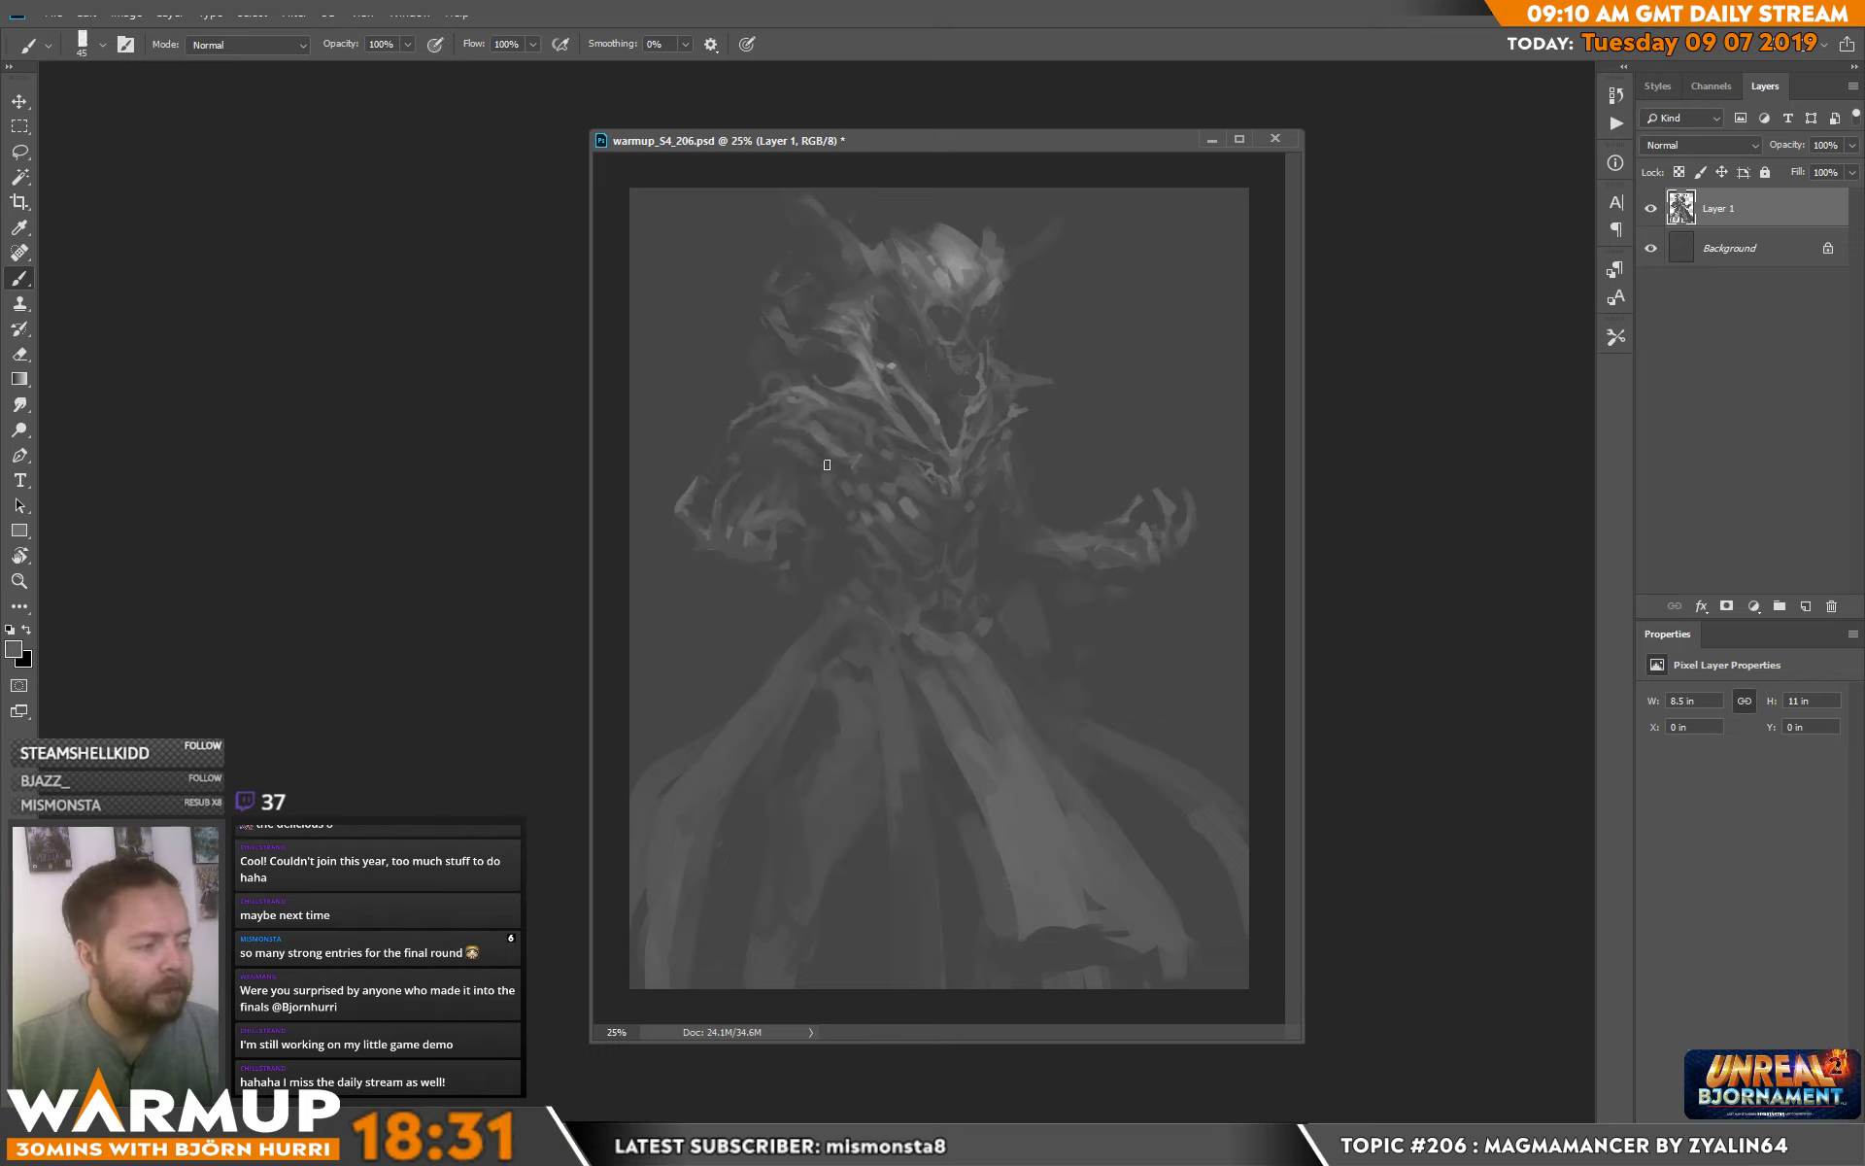
pyautogui.rightClick(889, 452)
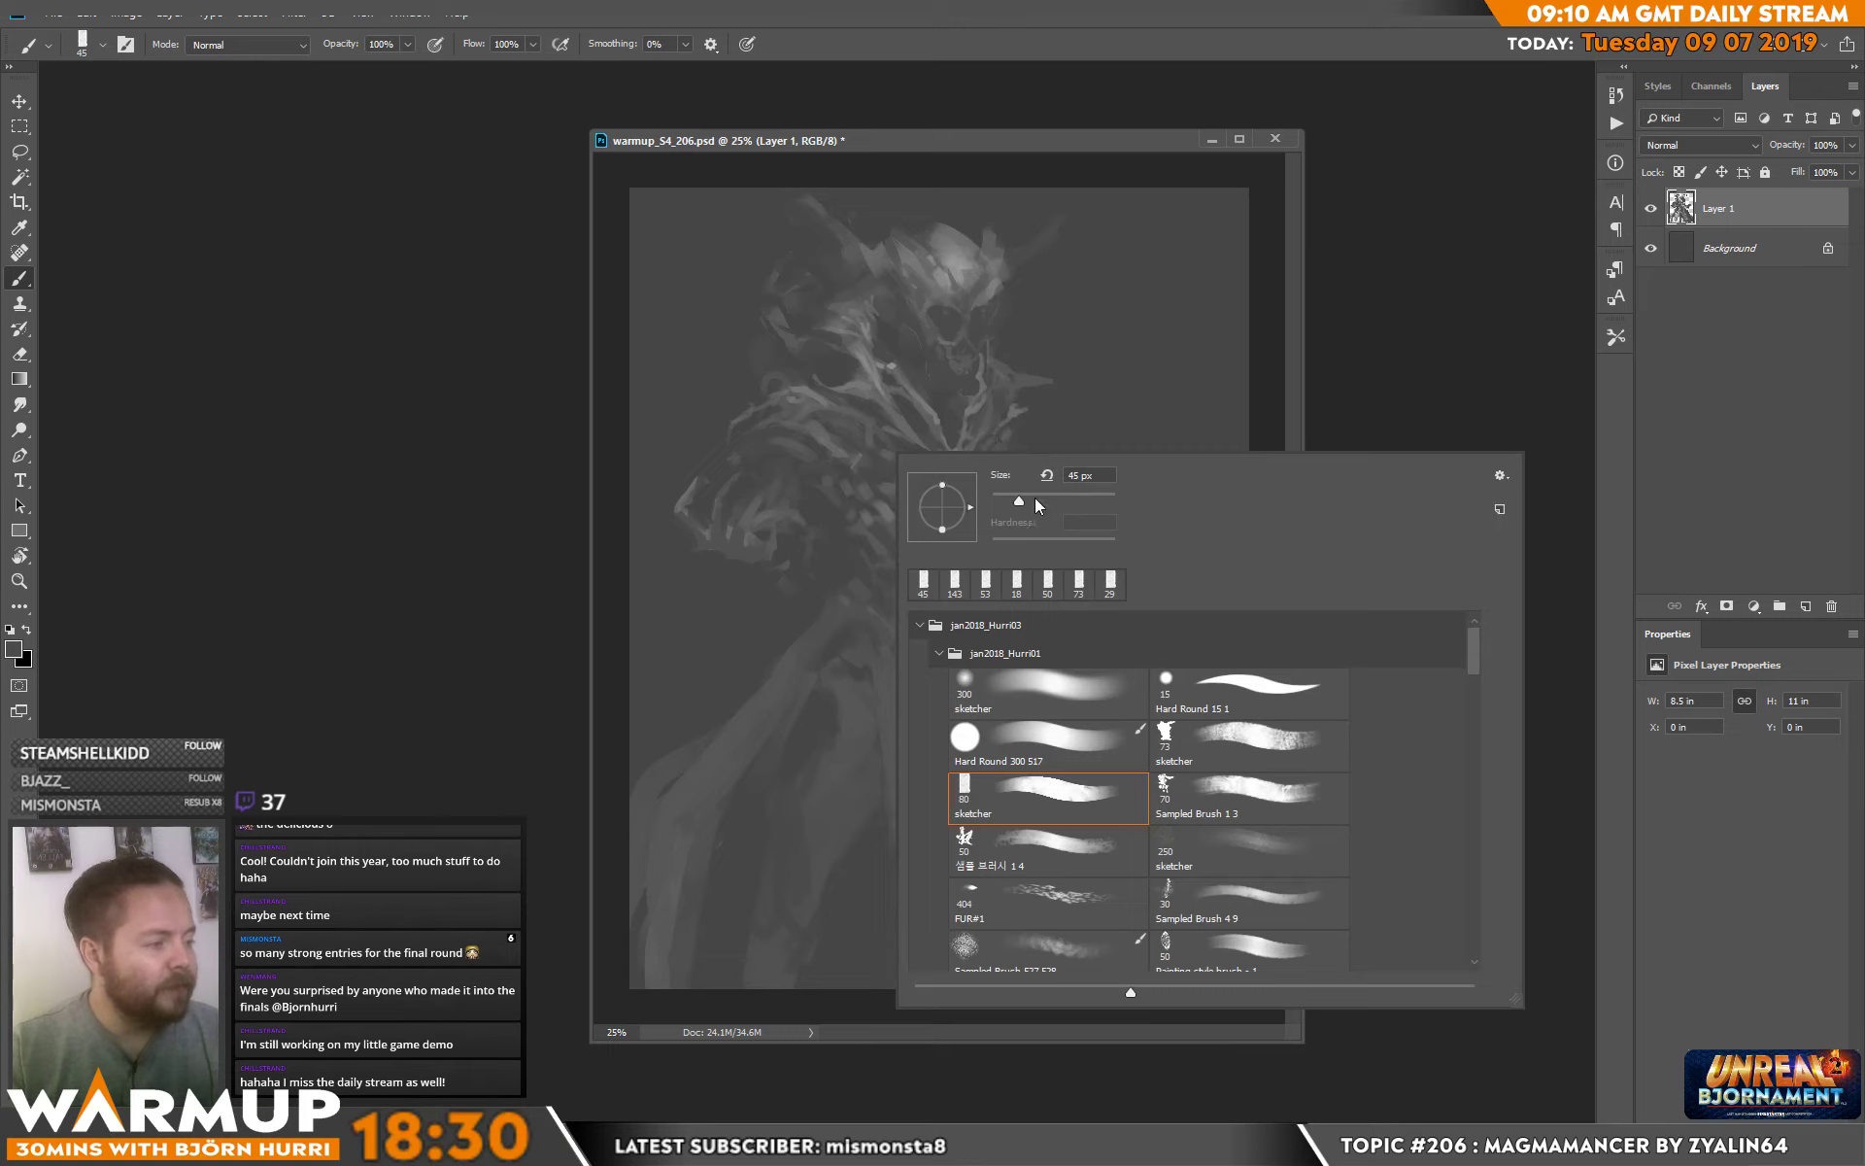
pyautogui.click(1012, 494)
pyautogui.click(845, 445)
pyautogui.keyDown('alt'); pyautogui.click(831, 446); pyautogui.keyUp('alt')
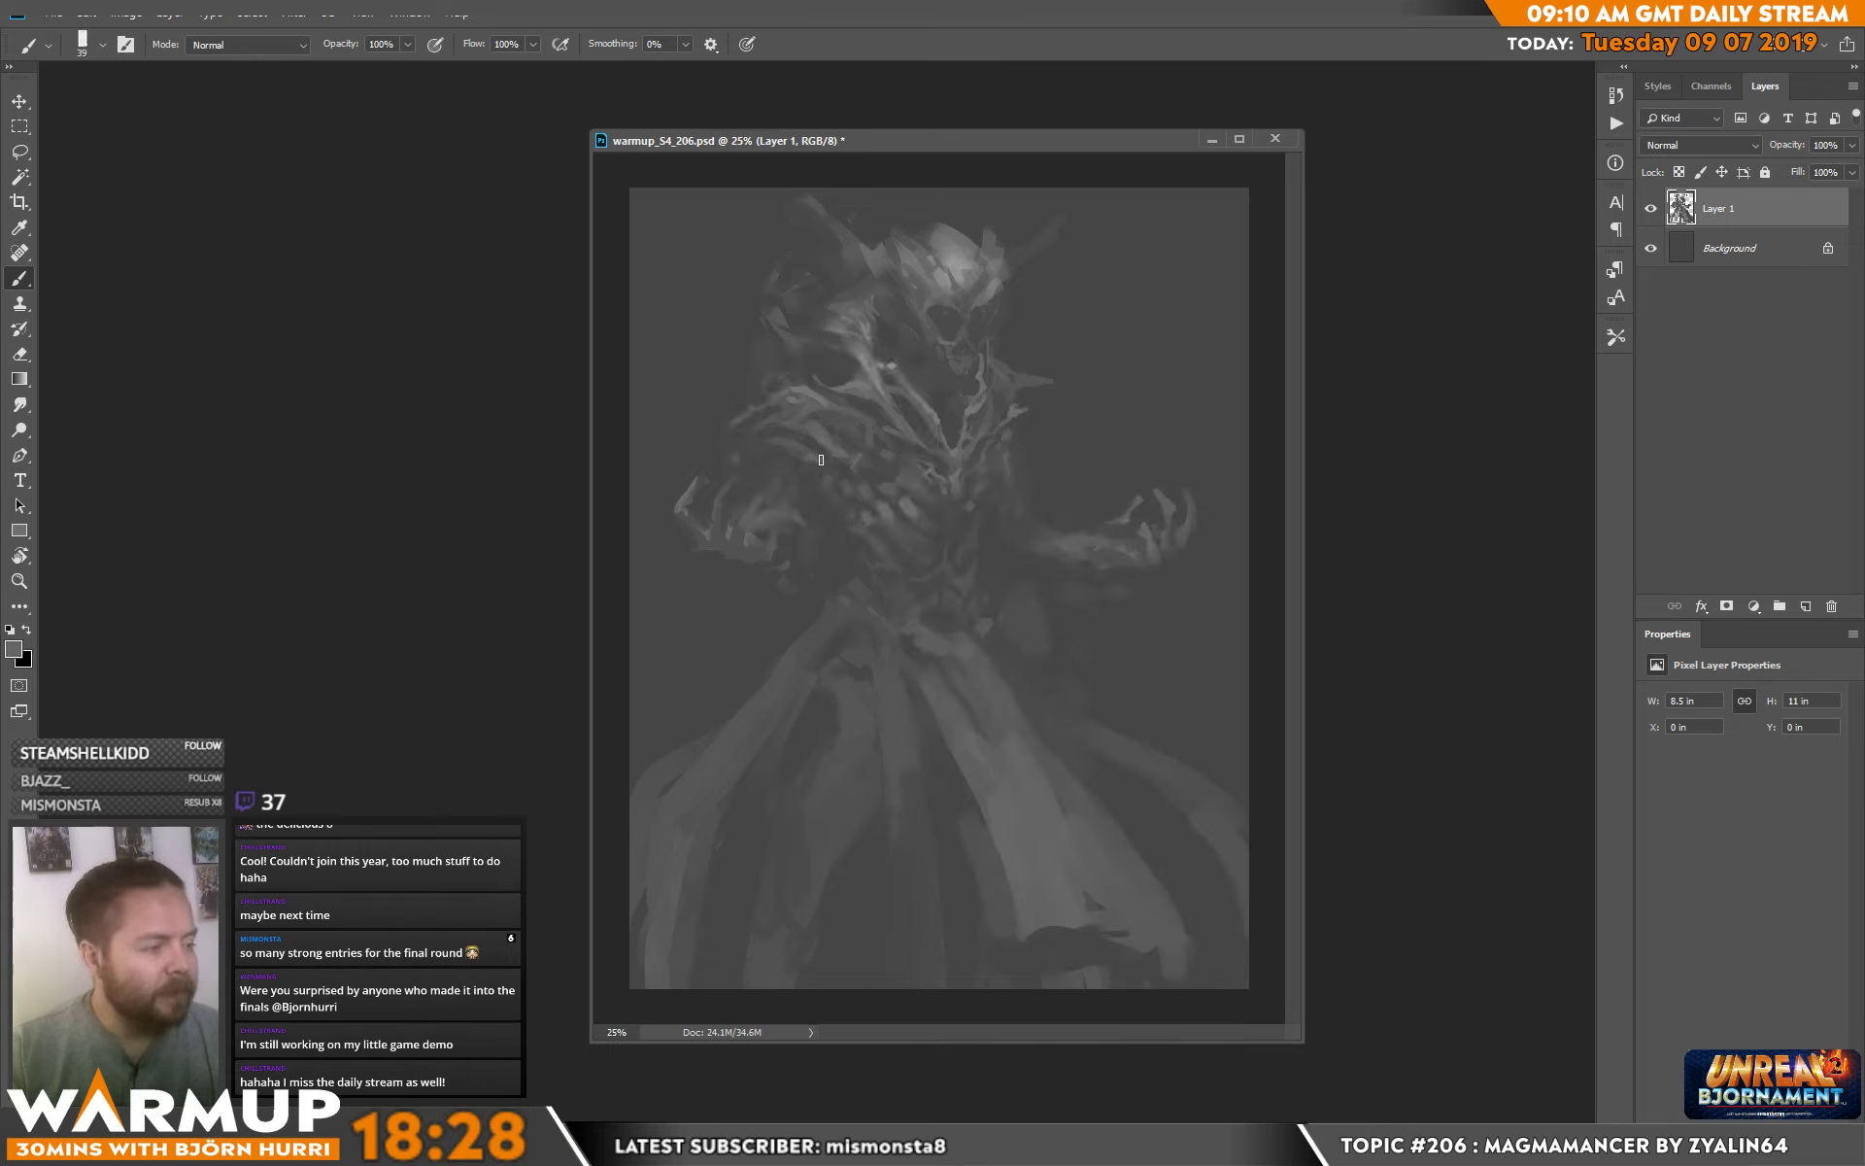
pyautogui.keyDown('alt'); pyautogui.click(820, 496); pyautogui.keyUp('alt')
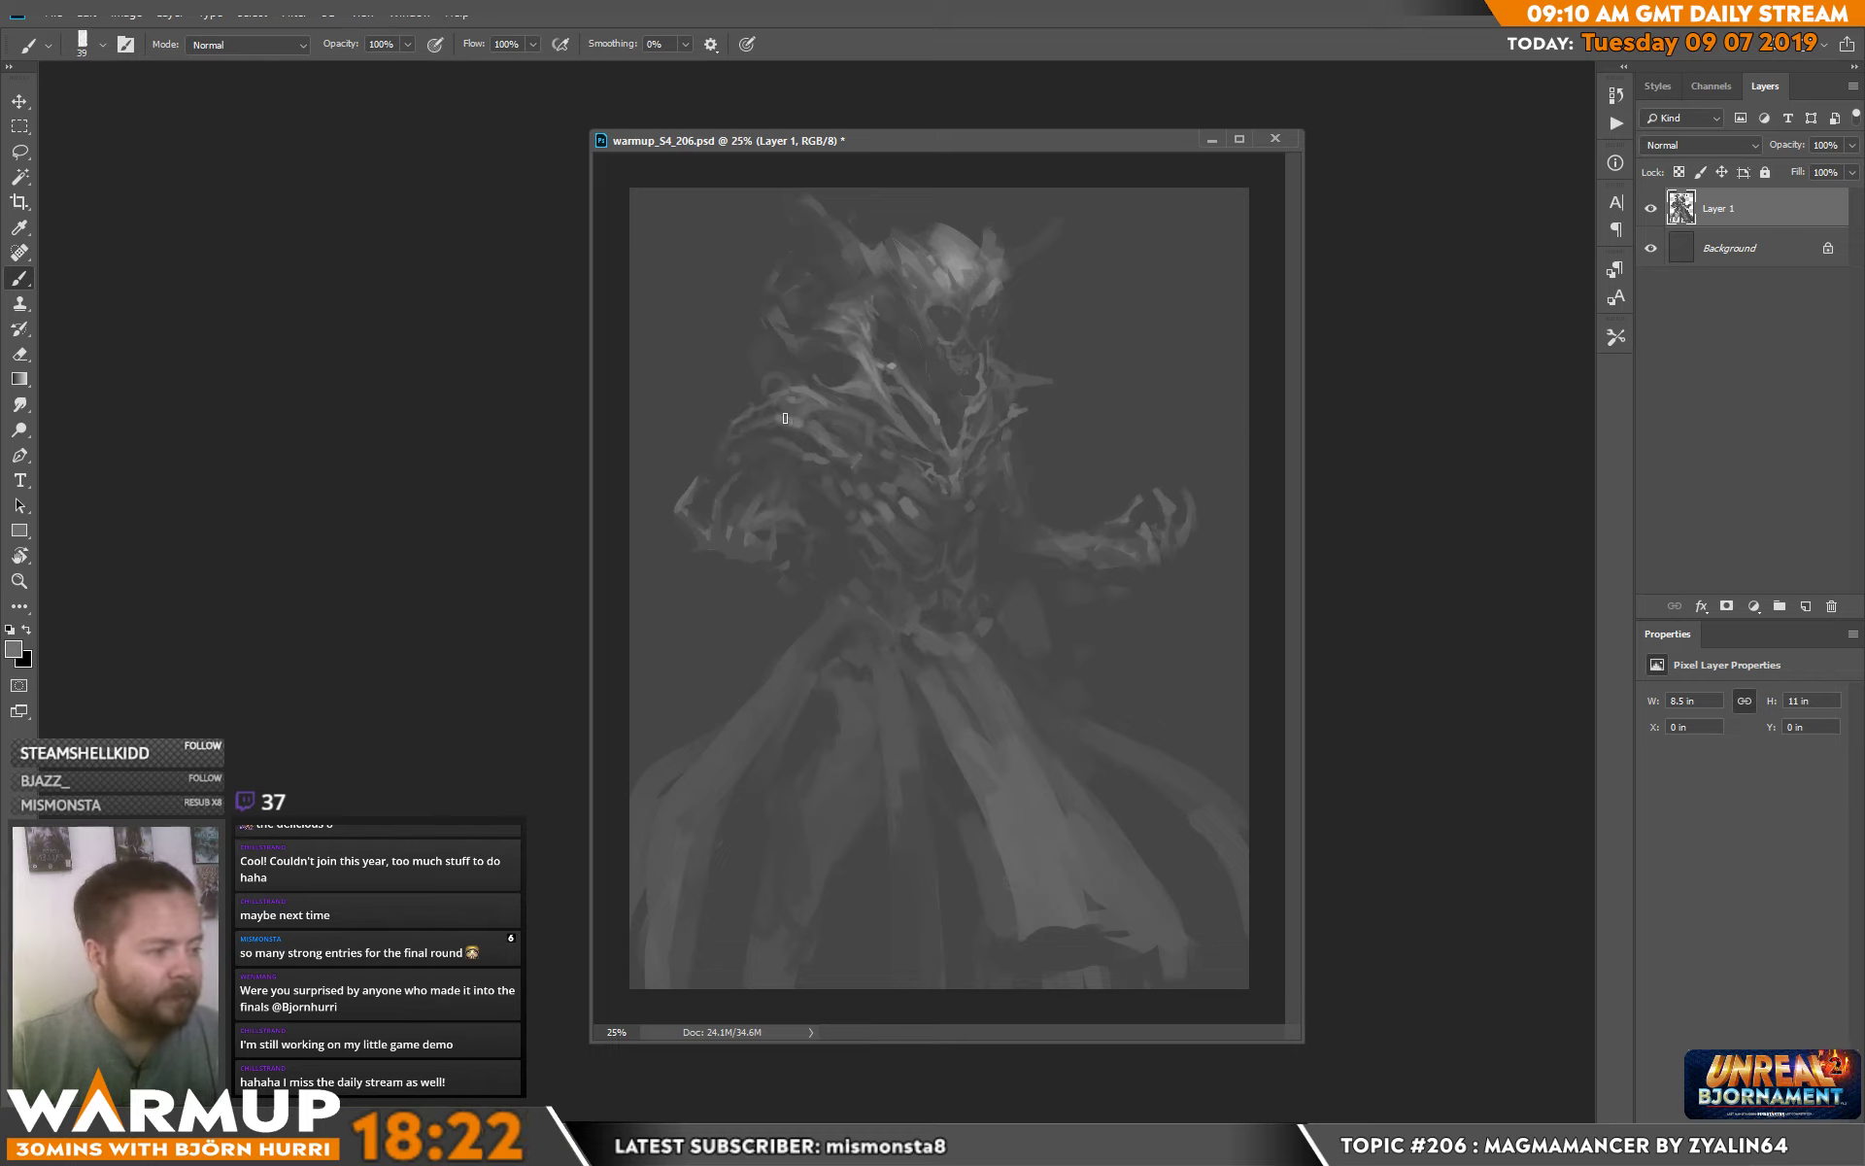
# At 28 px, paint a dark-capped light curl by the head, darken the collar, streak the robe.
pyautogui.rightClick(813, 426)
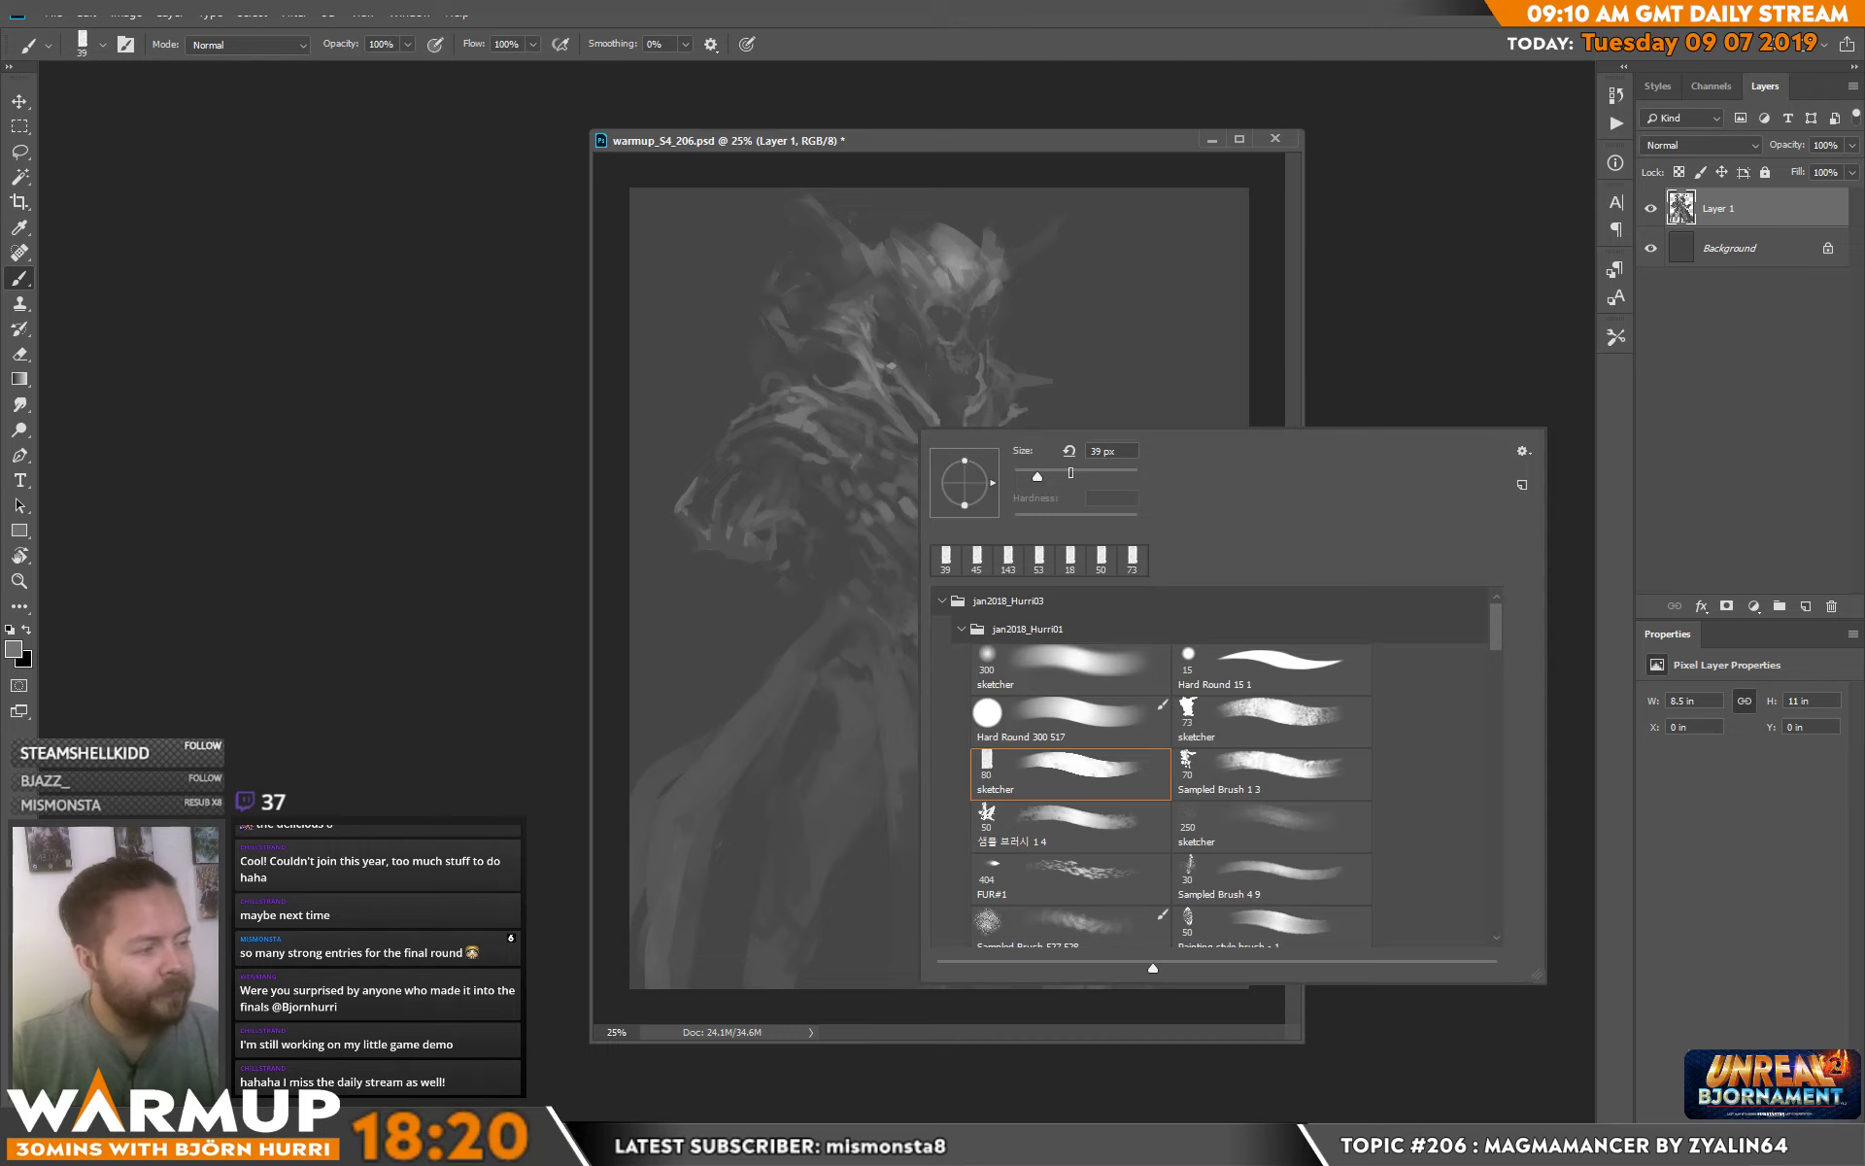
pyautogui.moveTo(1038, 476); pyautogui.dragTo(1031, 476)
pyautogui.keyDown('alt'); pyautogui.click(804, 422); pyautogui.keyUp('alt')
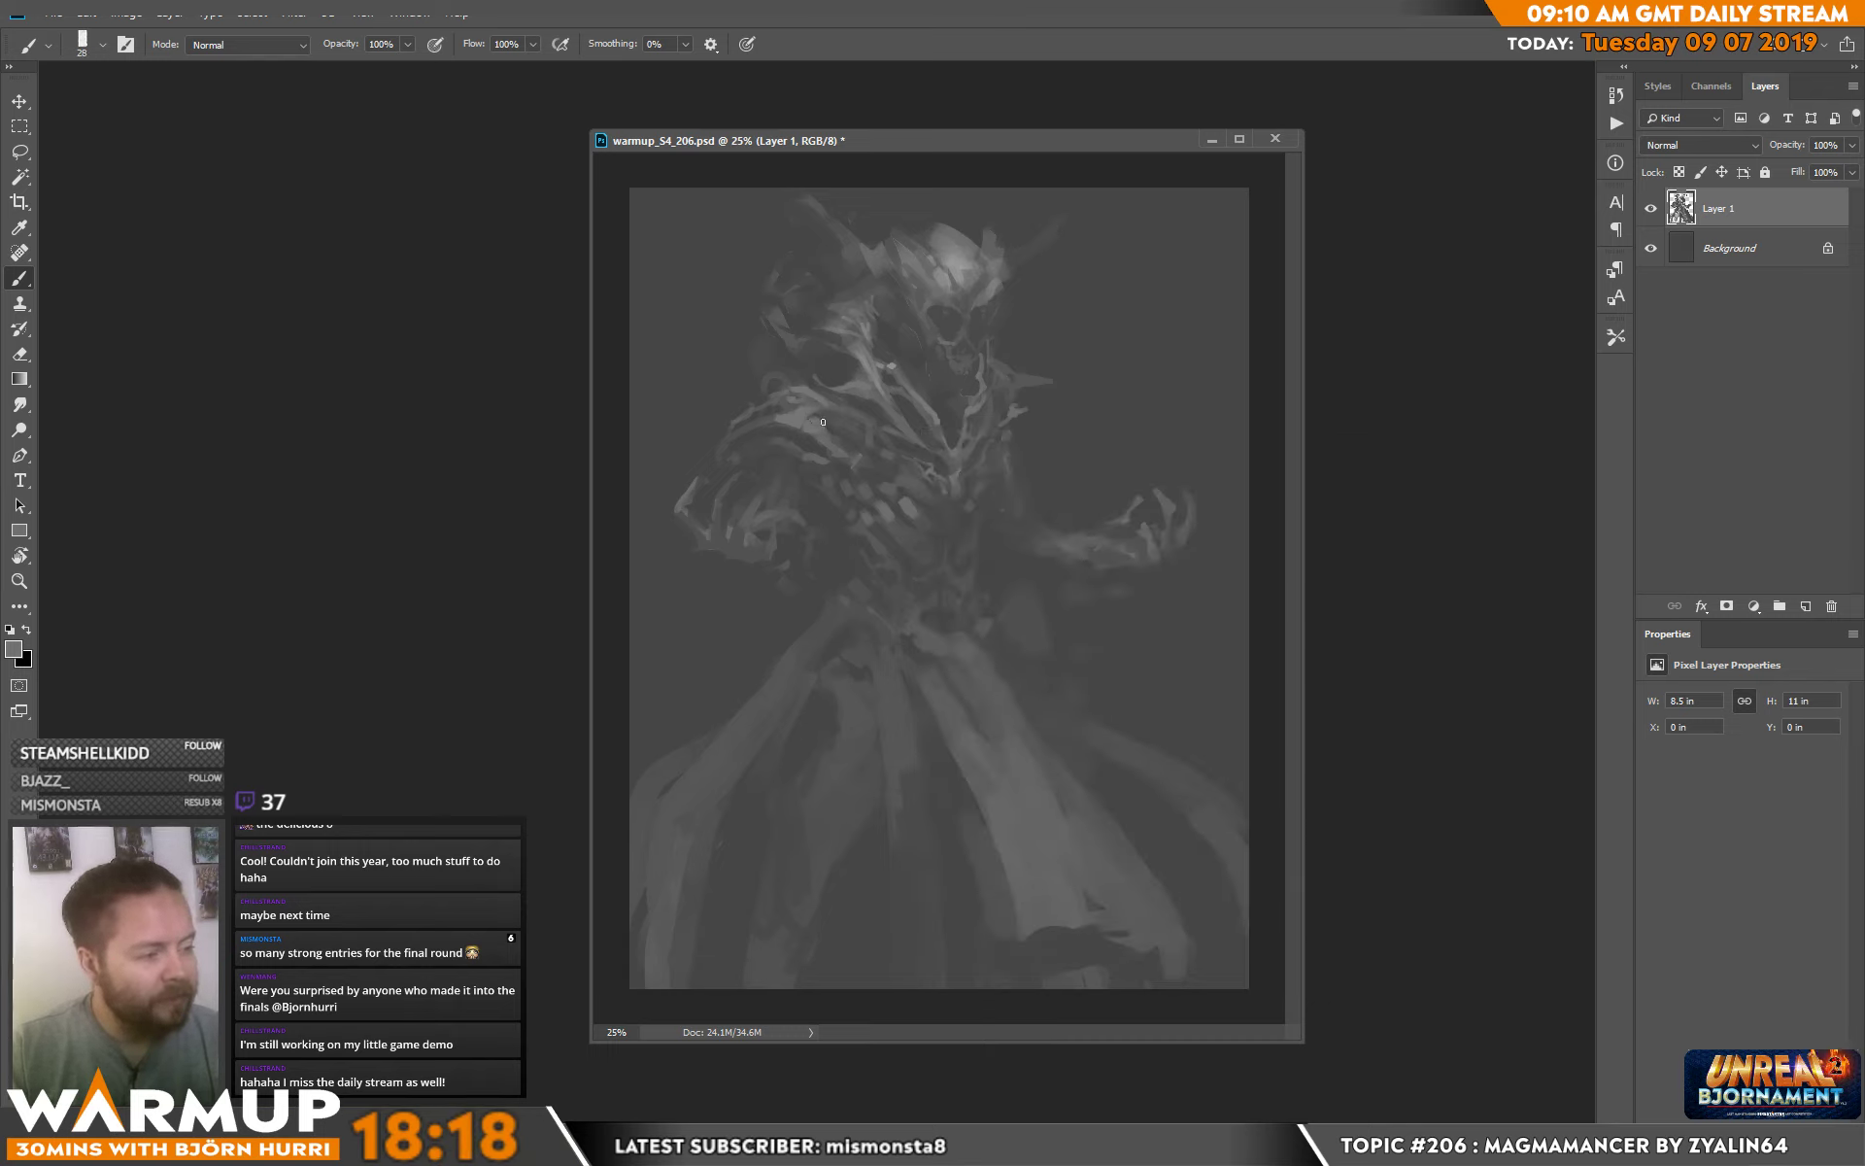
pyautogui.keyDown('alt'); pyautogui.click(826, 360); pyautogui.keyUp('alt')
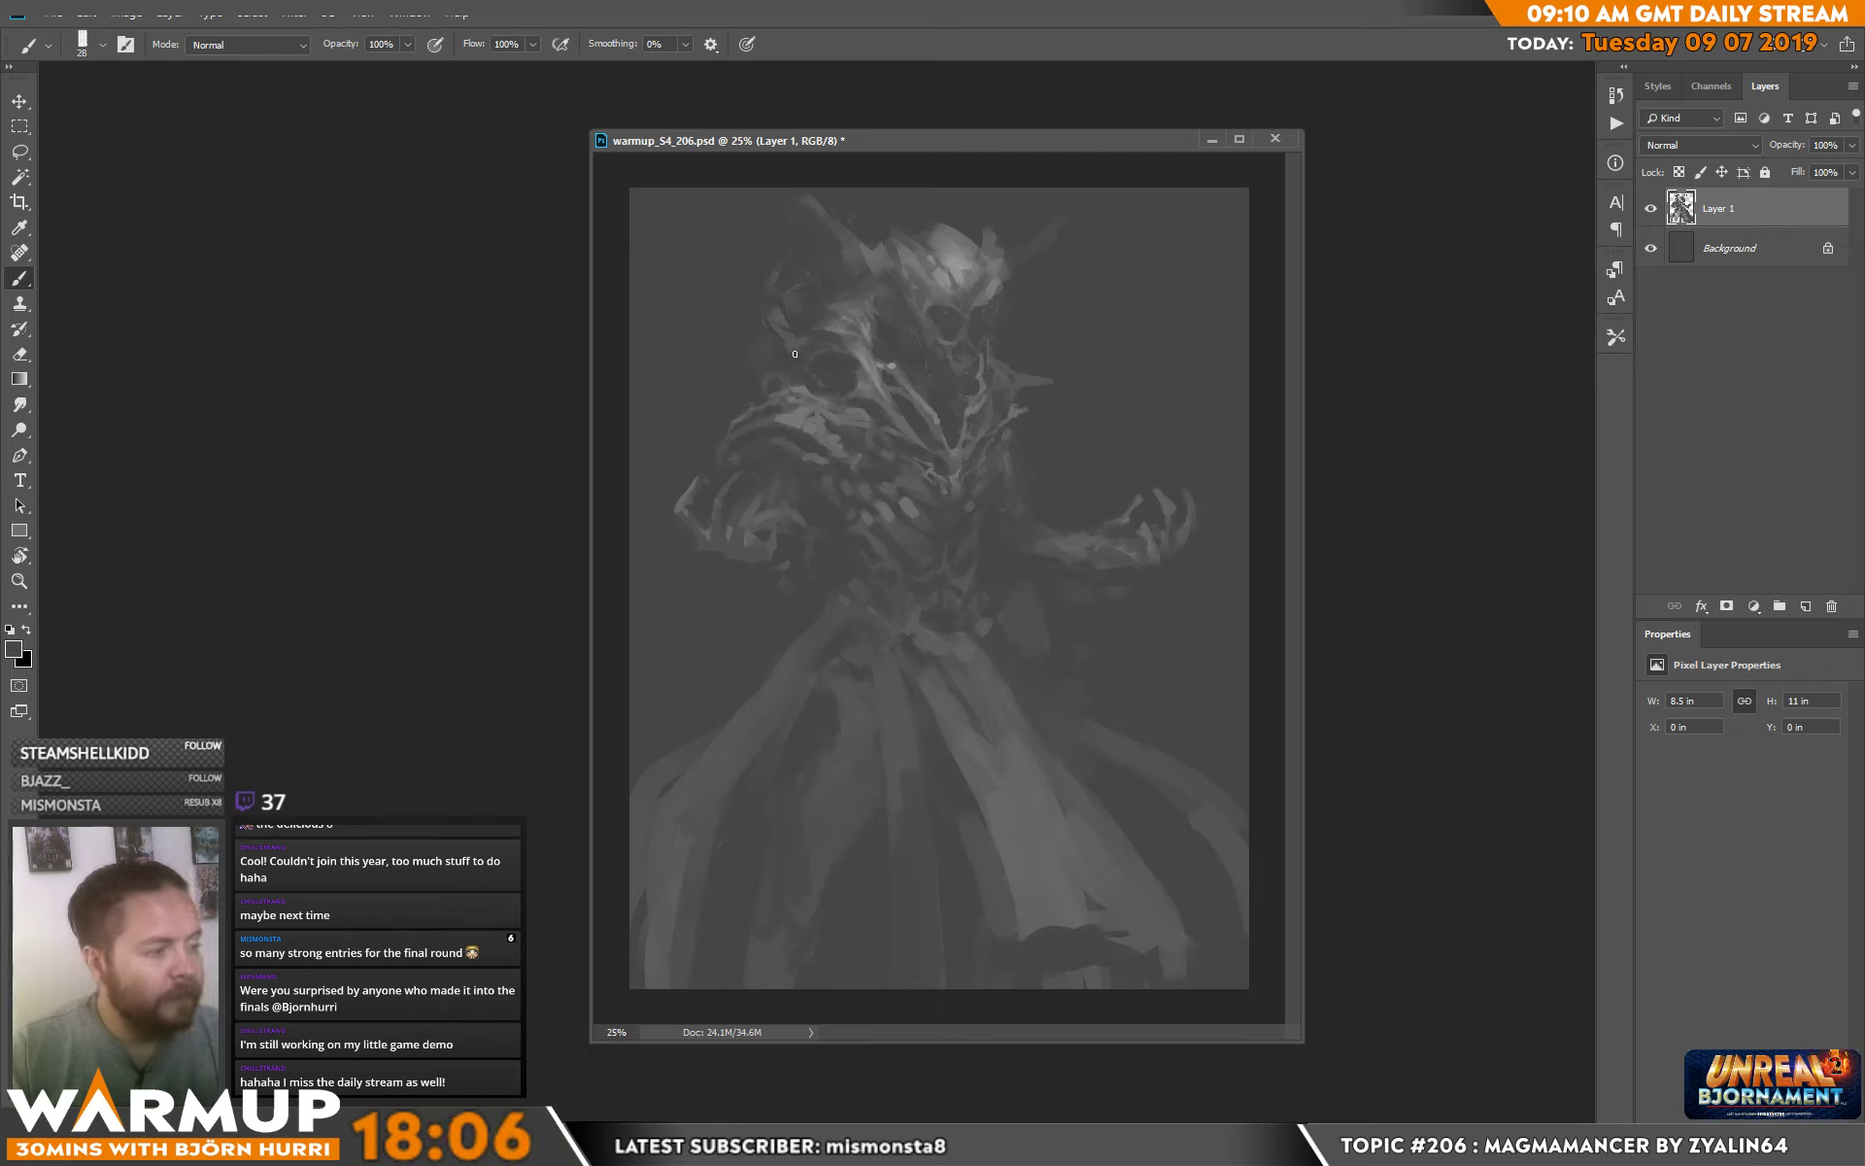
pyautogui.keyDown('alt'); pyautogui.click(850, 340); pyautogui.keyUp('alt')
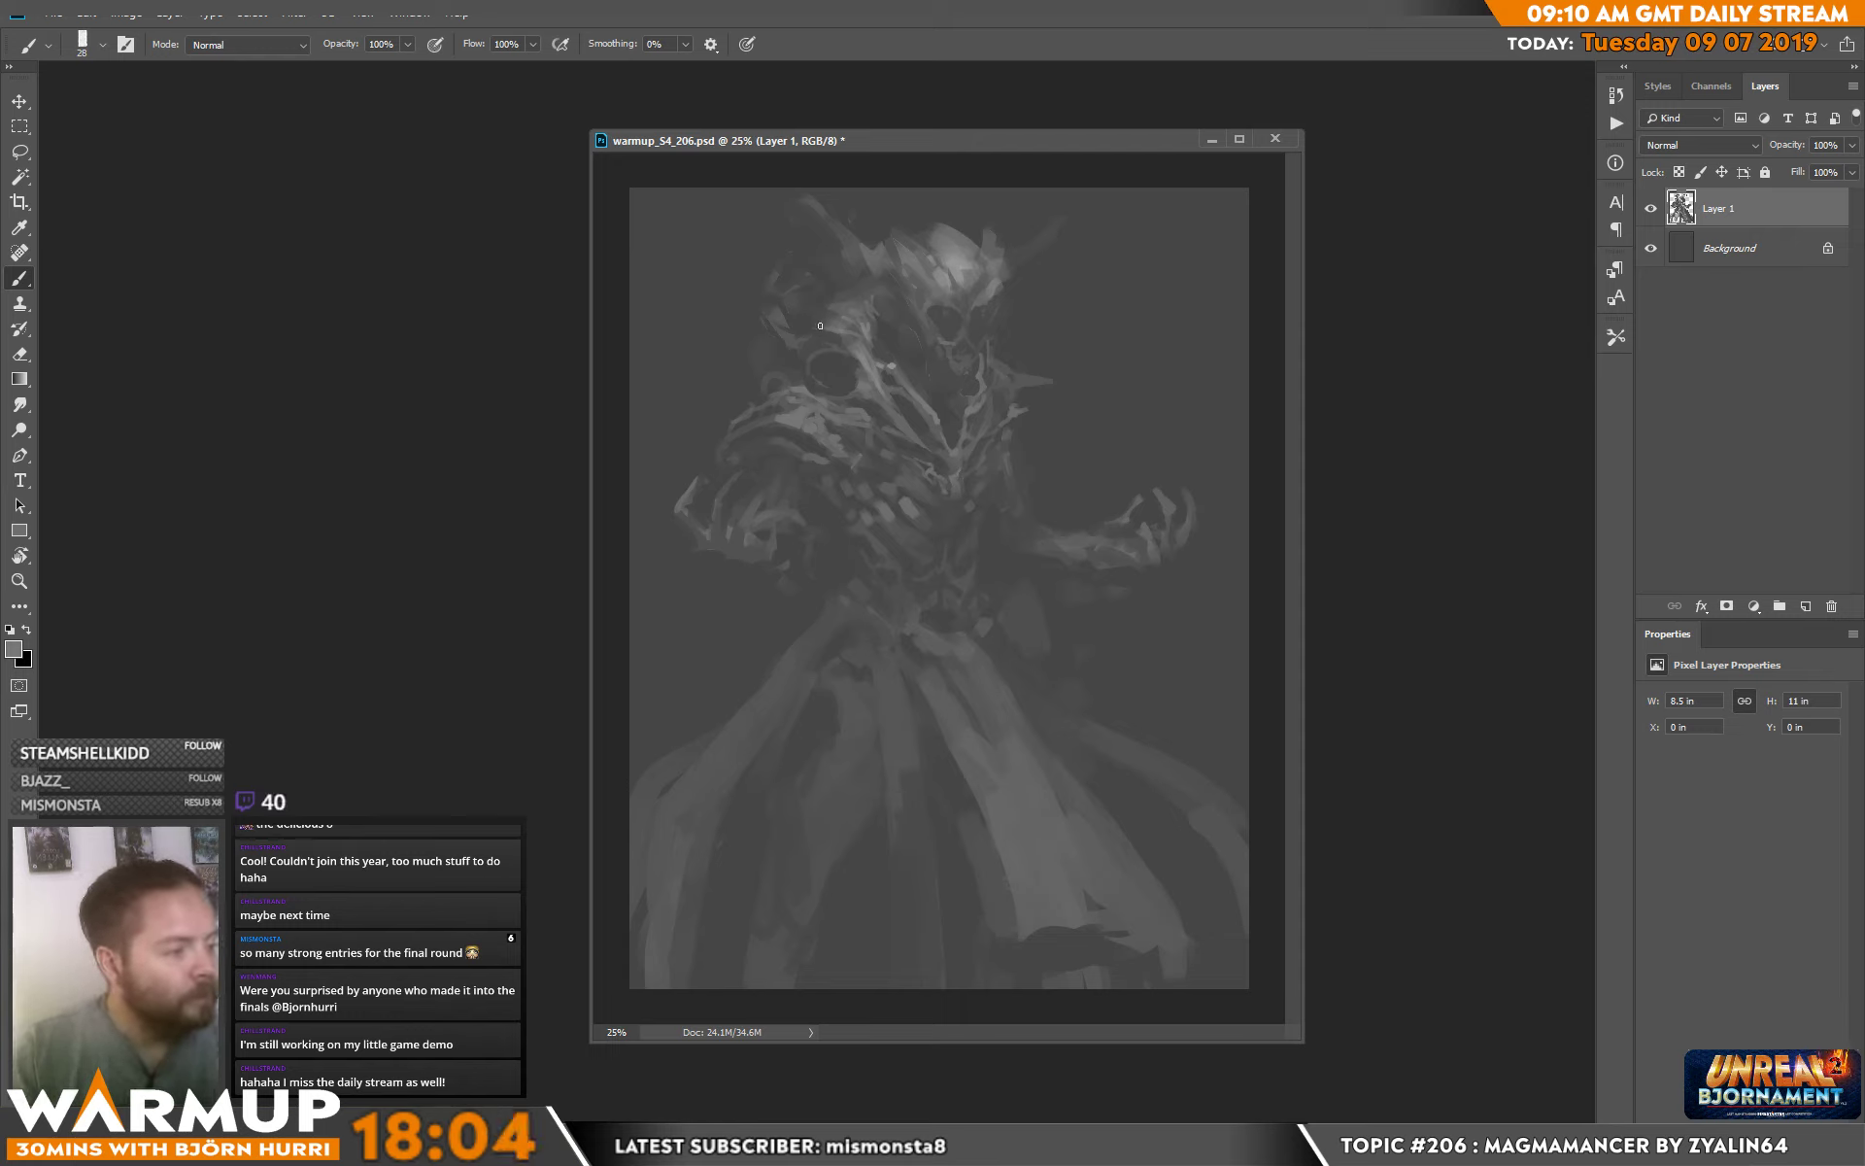
pyautogui.moveTo(834, 331); pyautogui.dragTo(776, 310)
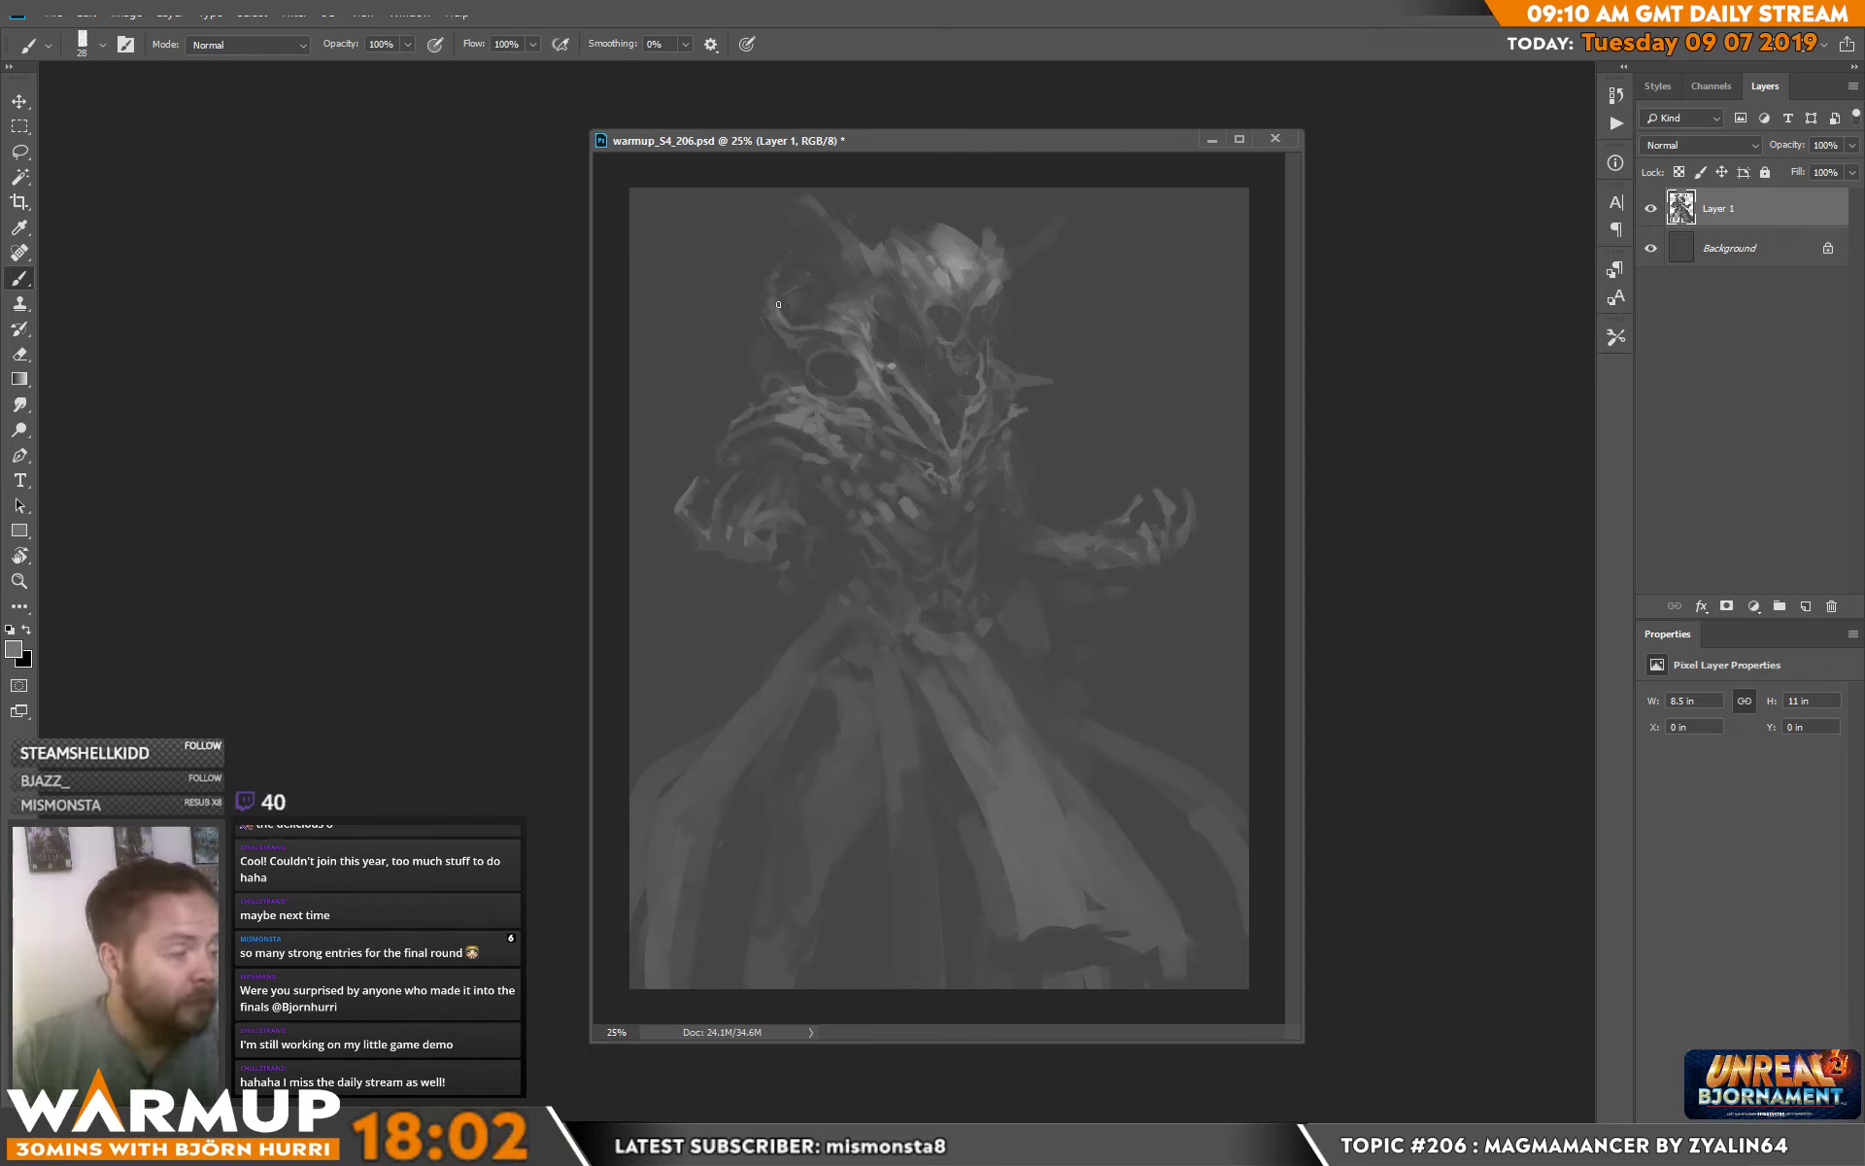
pyautogui.keyDown('alt'); pyautogui.click(792, 263); pyautogui.keyUp('alt')
pyautogui.moveTo(778, 275); pyautogui.dragTo(809, 267)
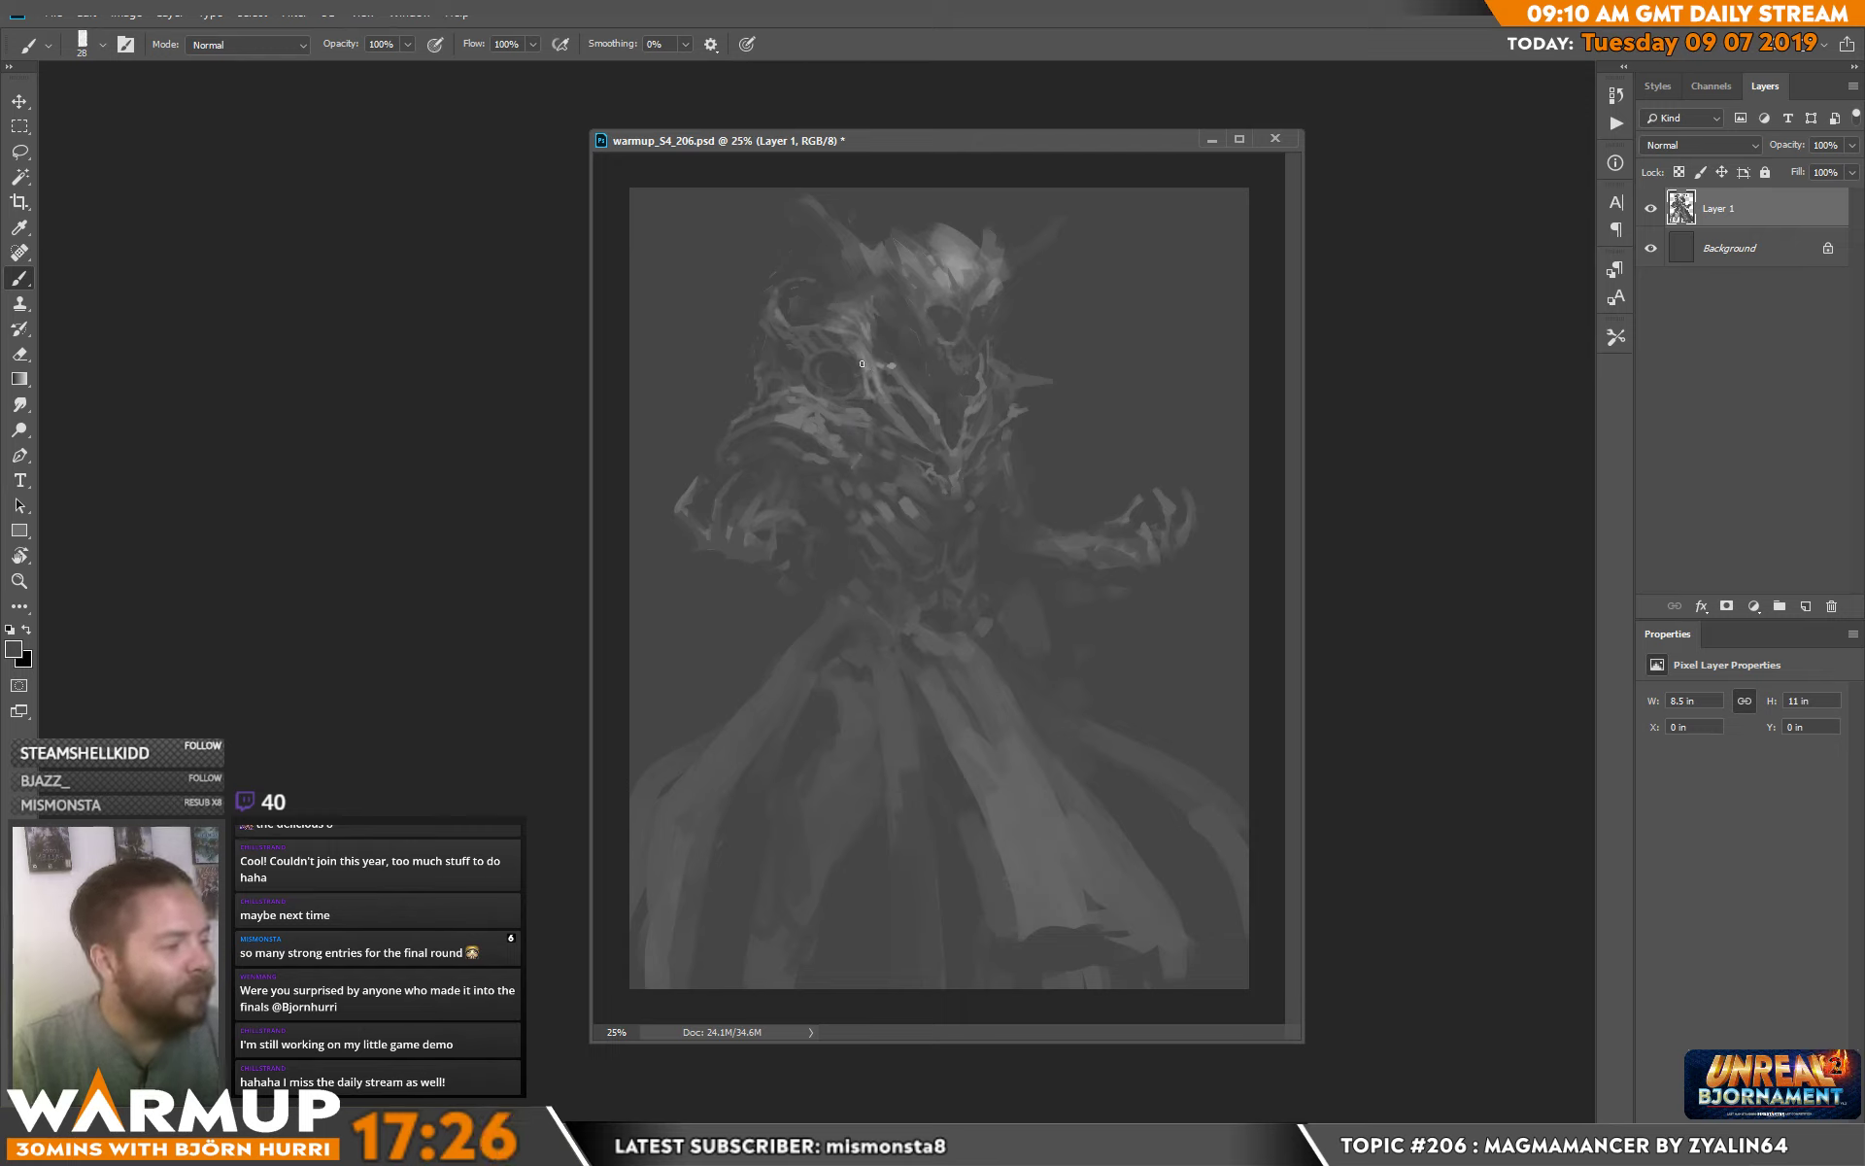
pyautogui.moveTo(870, 363)
pyautogui.mouseDown()
pyautogui.moveTo(862, 348)
pyautogui.moveTo(889, 387)
pyautogui.mouseUp()
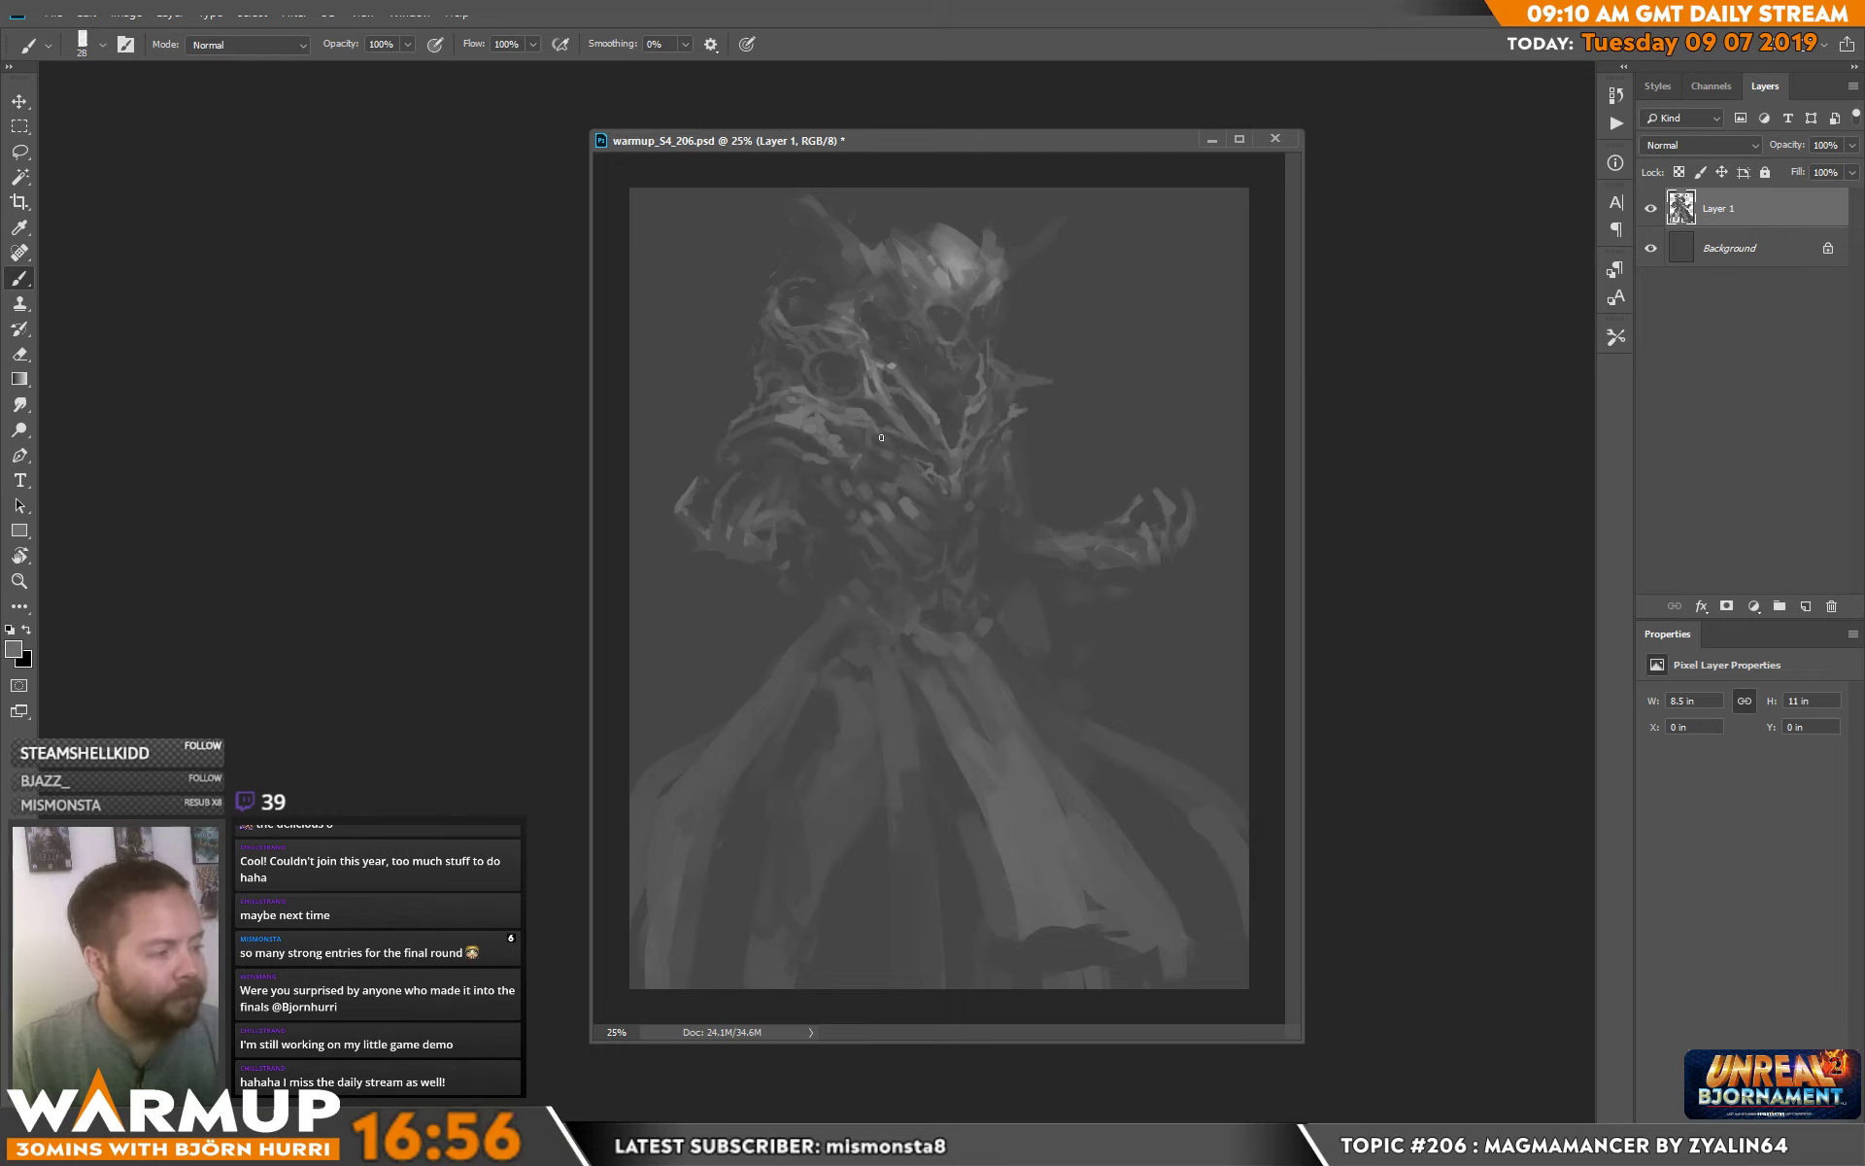
pyautogui.moveTo(828, 612); pyautogui.dragTo(772, 721)
# Switch to the sketcher 73 brush and paint light and dark strokes along the robe's left fold.
pyautogui.rightClick(854, 609)
pyautogui.doubleClick(1166, 899)
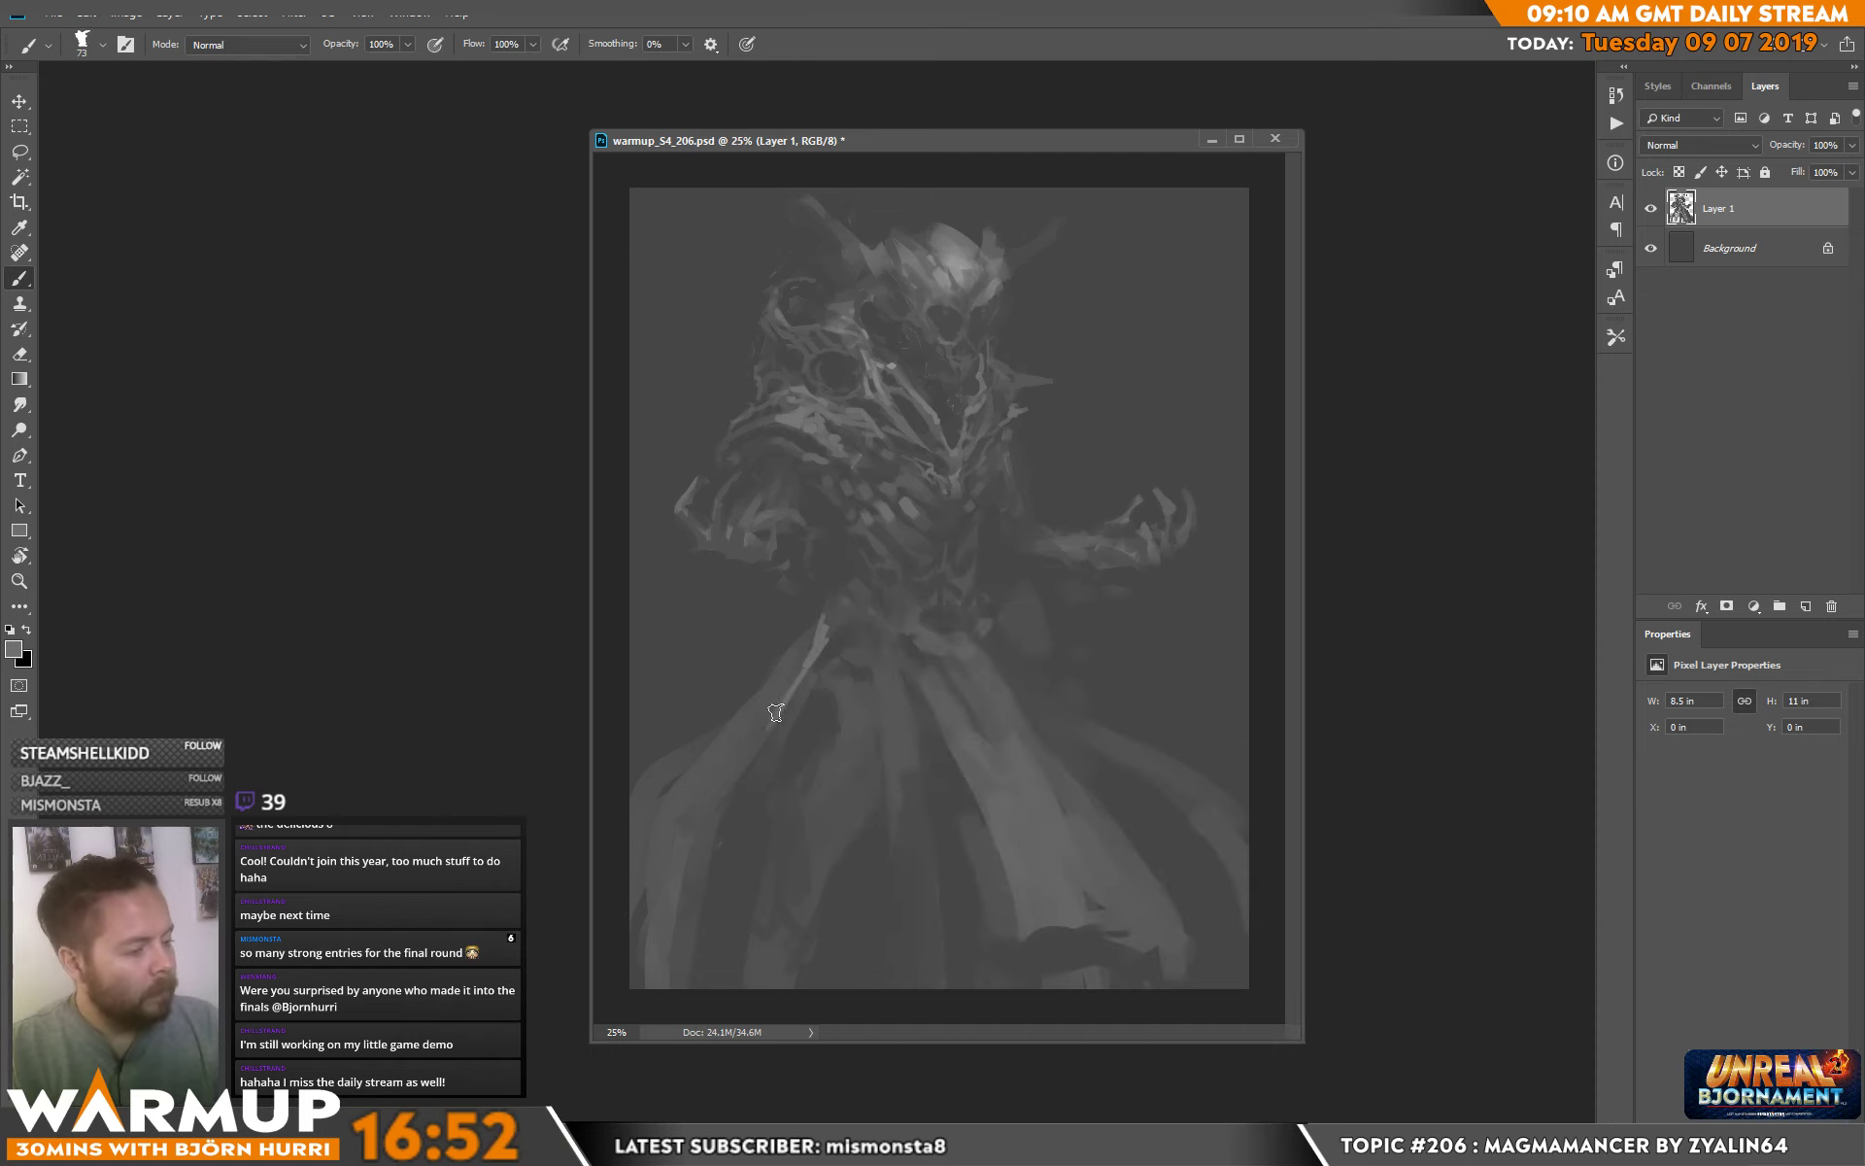
pyautogui.rightClick(755, 613)
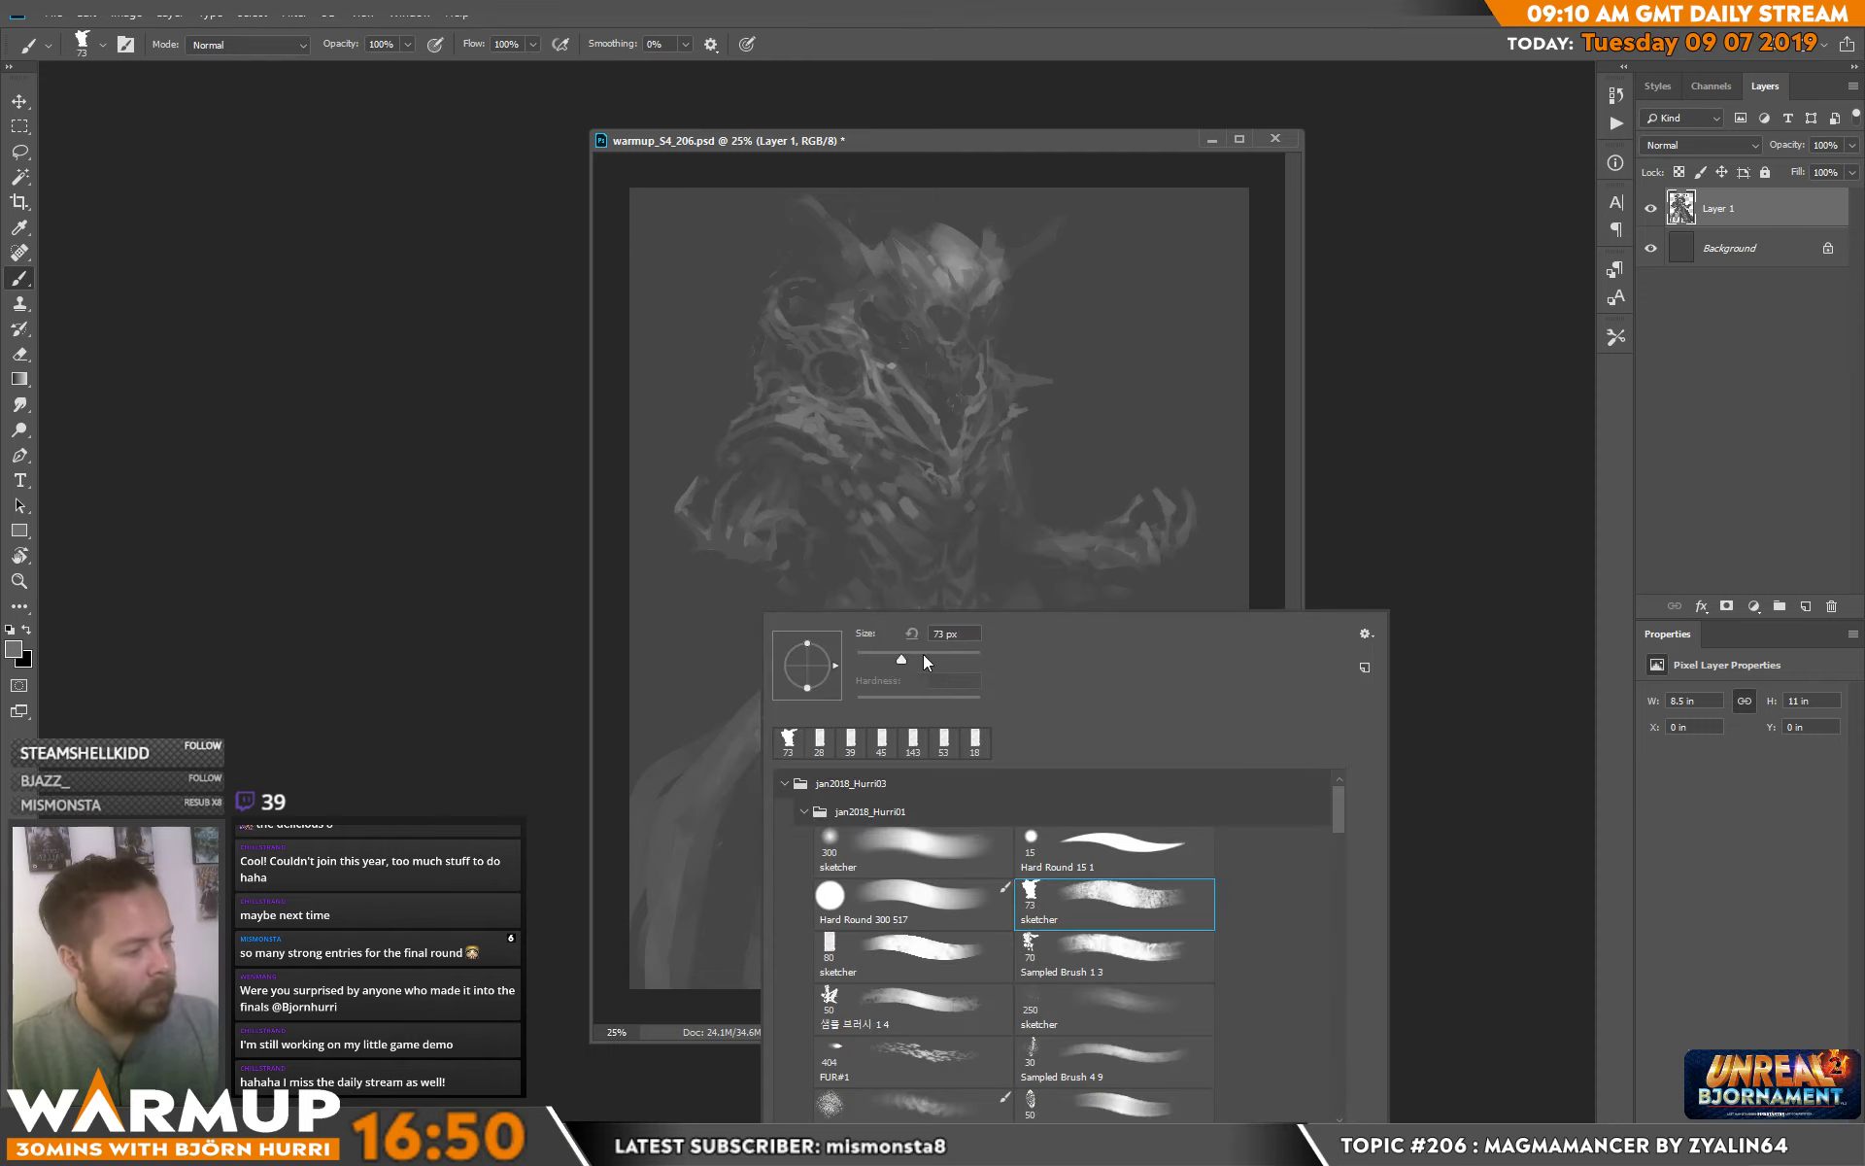
pyautogui.moveTo(717, 760); pyautogui.dragTo(643, 908)
pyautogui.moveTo(671, 805); pyautogui.dragTo(639, 947)
pyautogui.keyDown('alt'); pyautogui.click(720, 940); pyautogui.keyUp('alt')
pyautogui.moveTo(667, 849)
pyautogui.mouseDown()
pyautogui.moveTo(654, 932)
pyautogui.moveTo(672, 928)
pyautogui.mouseUp()
pyautogui.keyDown('alt'); pyautogui.click(668, 923); pyautogui.keyUp('alt')
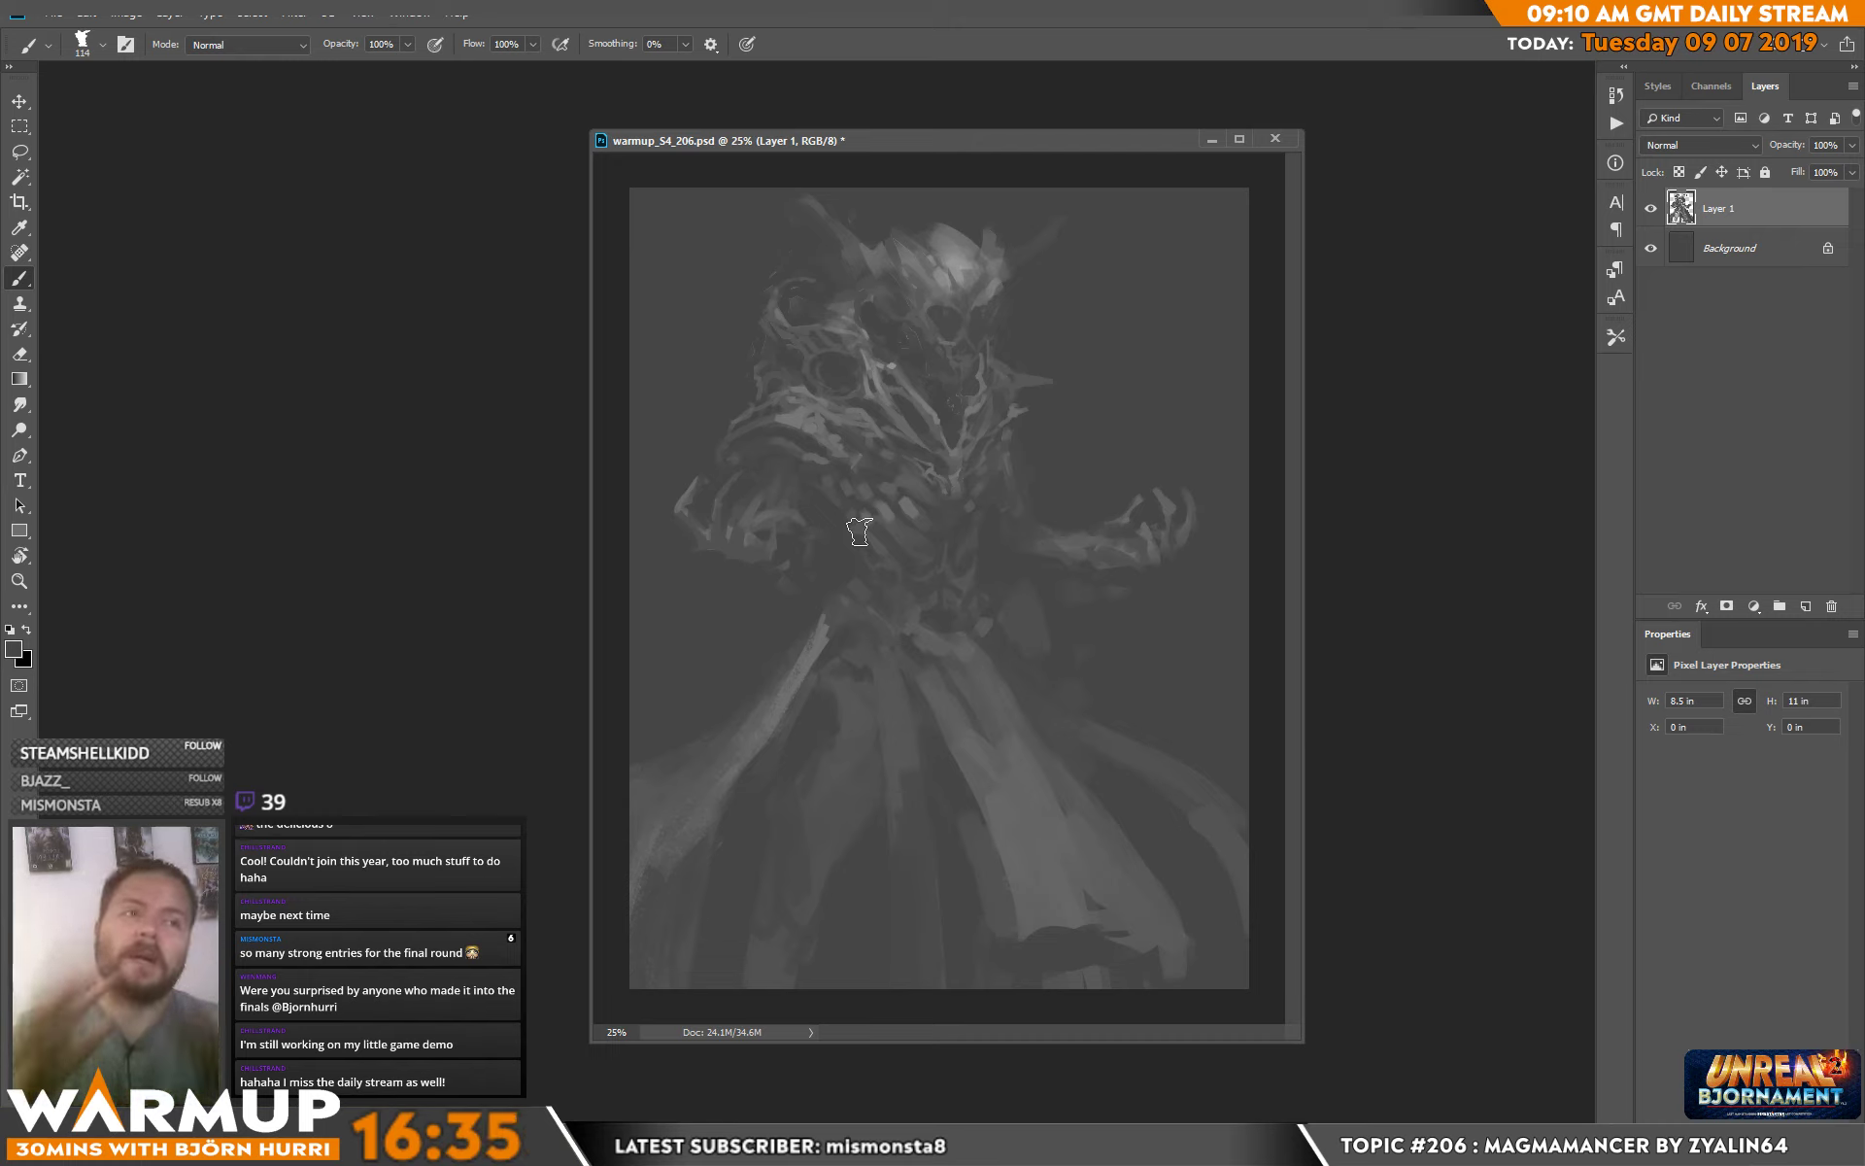
# Cover the dark gap at the robe's lower-right hem with lighter grey strokes.
pyautogui.press('alt')
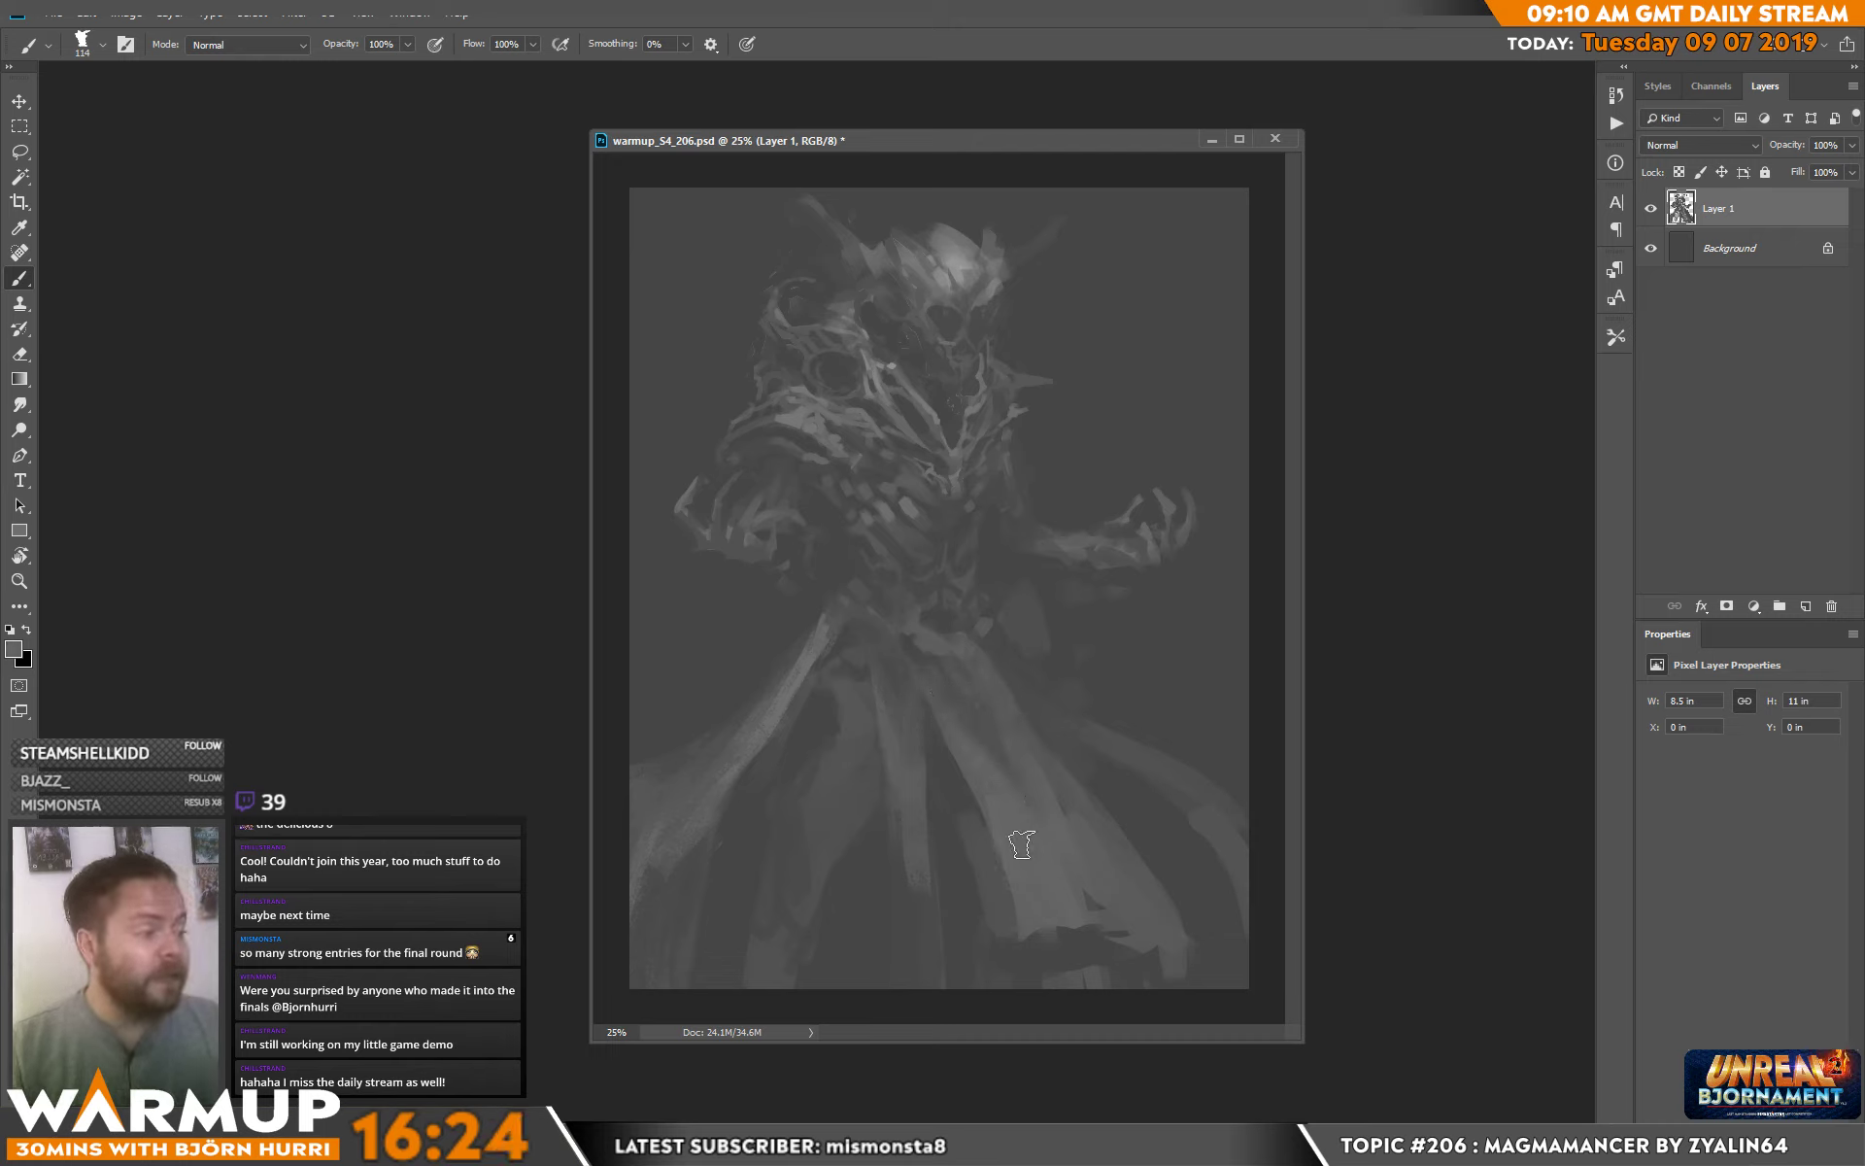
pyautogui.moveTo(1046, 913); pyautogui.dragTo(1203, 991)
pyautogui.moveTo(1116, 939); pyautogui.dragTo(1150, 975)
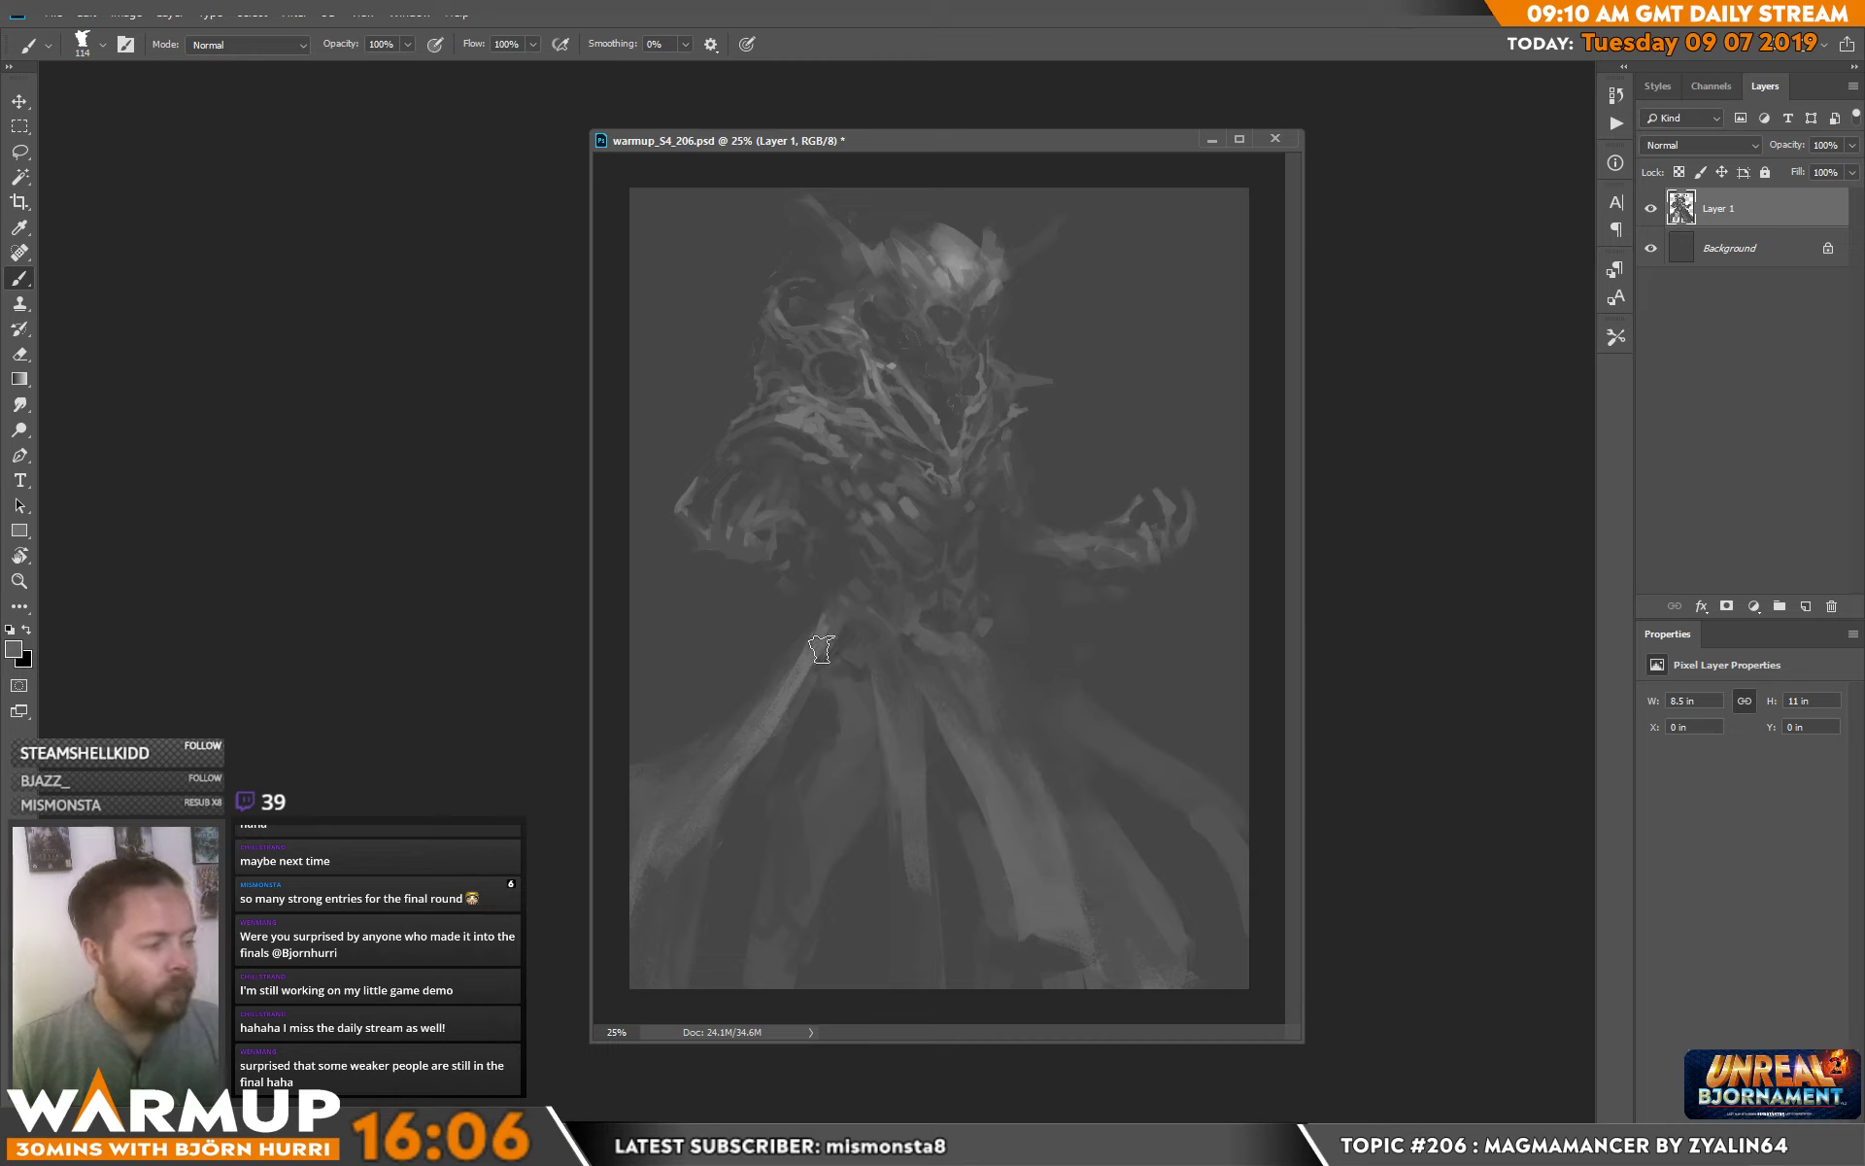
# Set the brush to 92 px and streak broad light strokes across the lower-right robe cloth.
pyautogui.rightClick(892, 556)
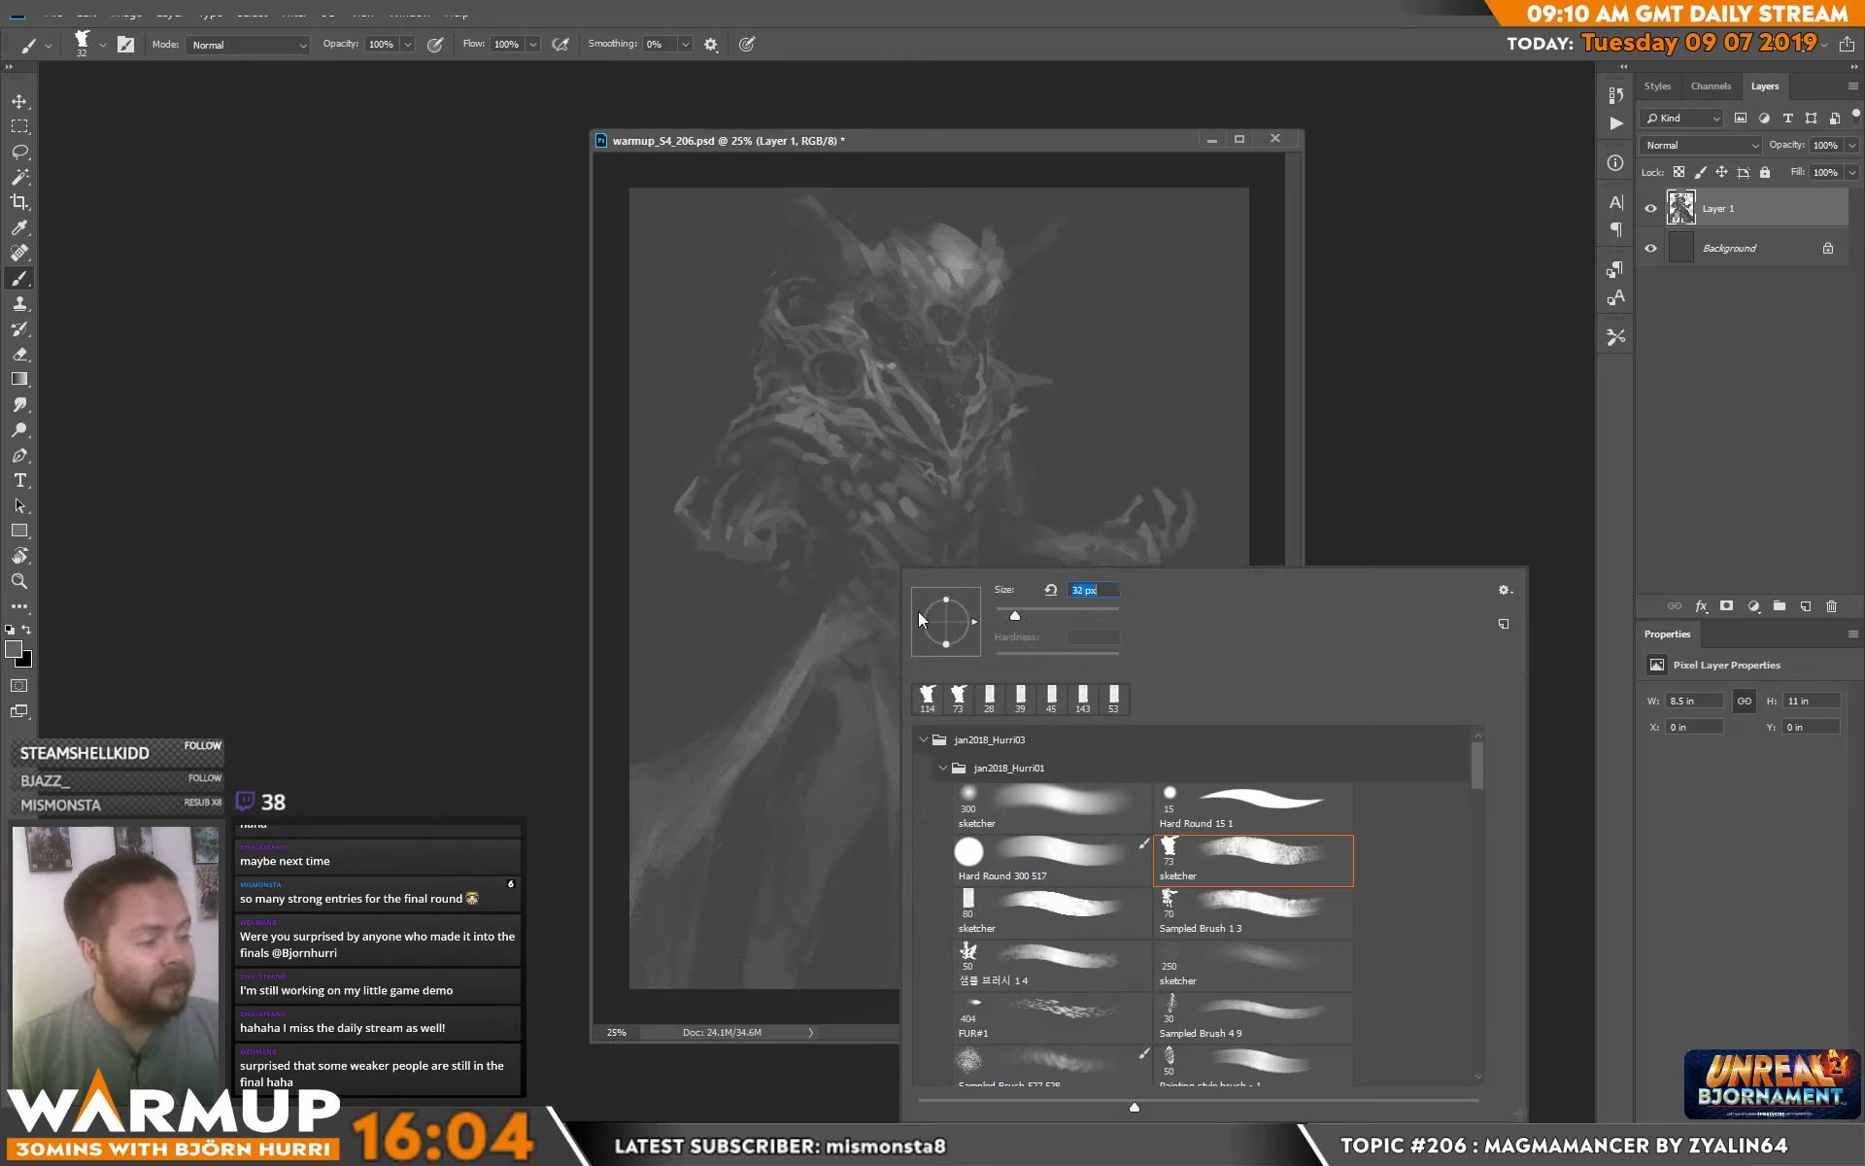
pyautogui.click(879, 615)
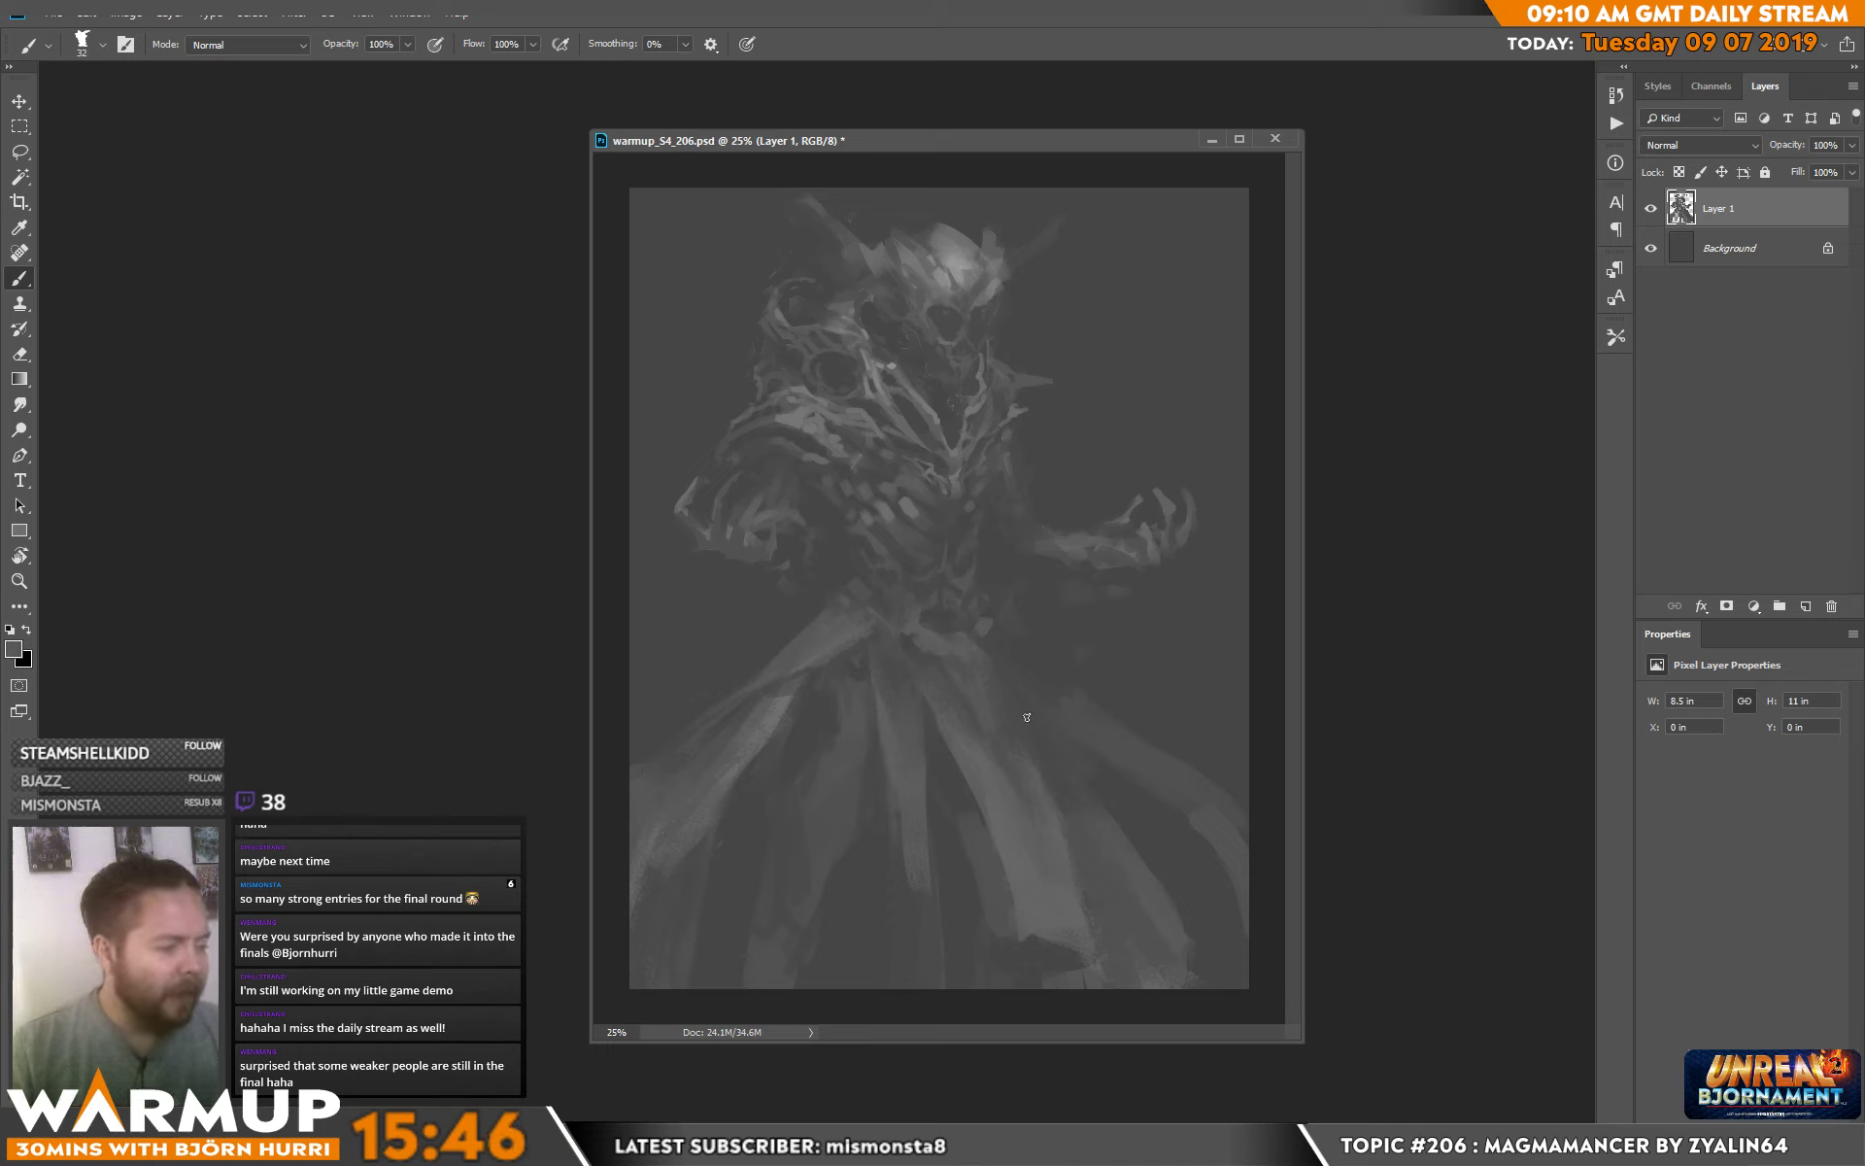
pyautogui.rightClick(1155, 668)
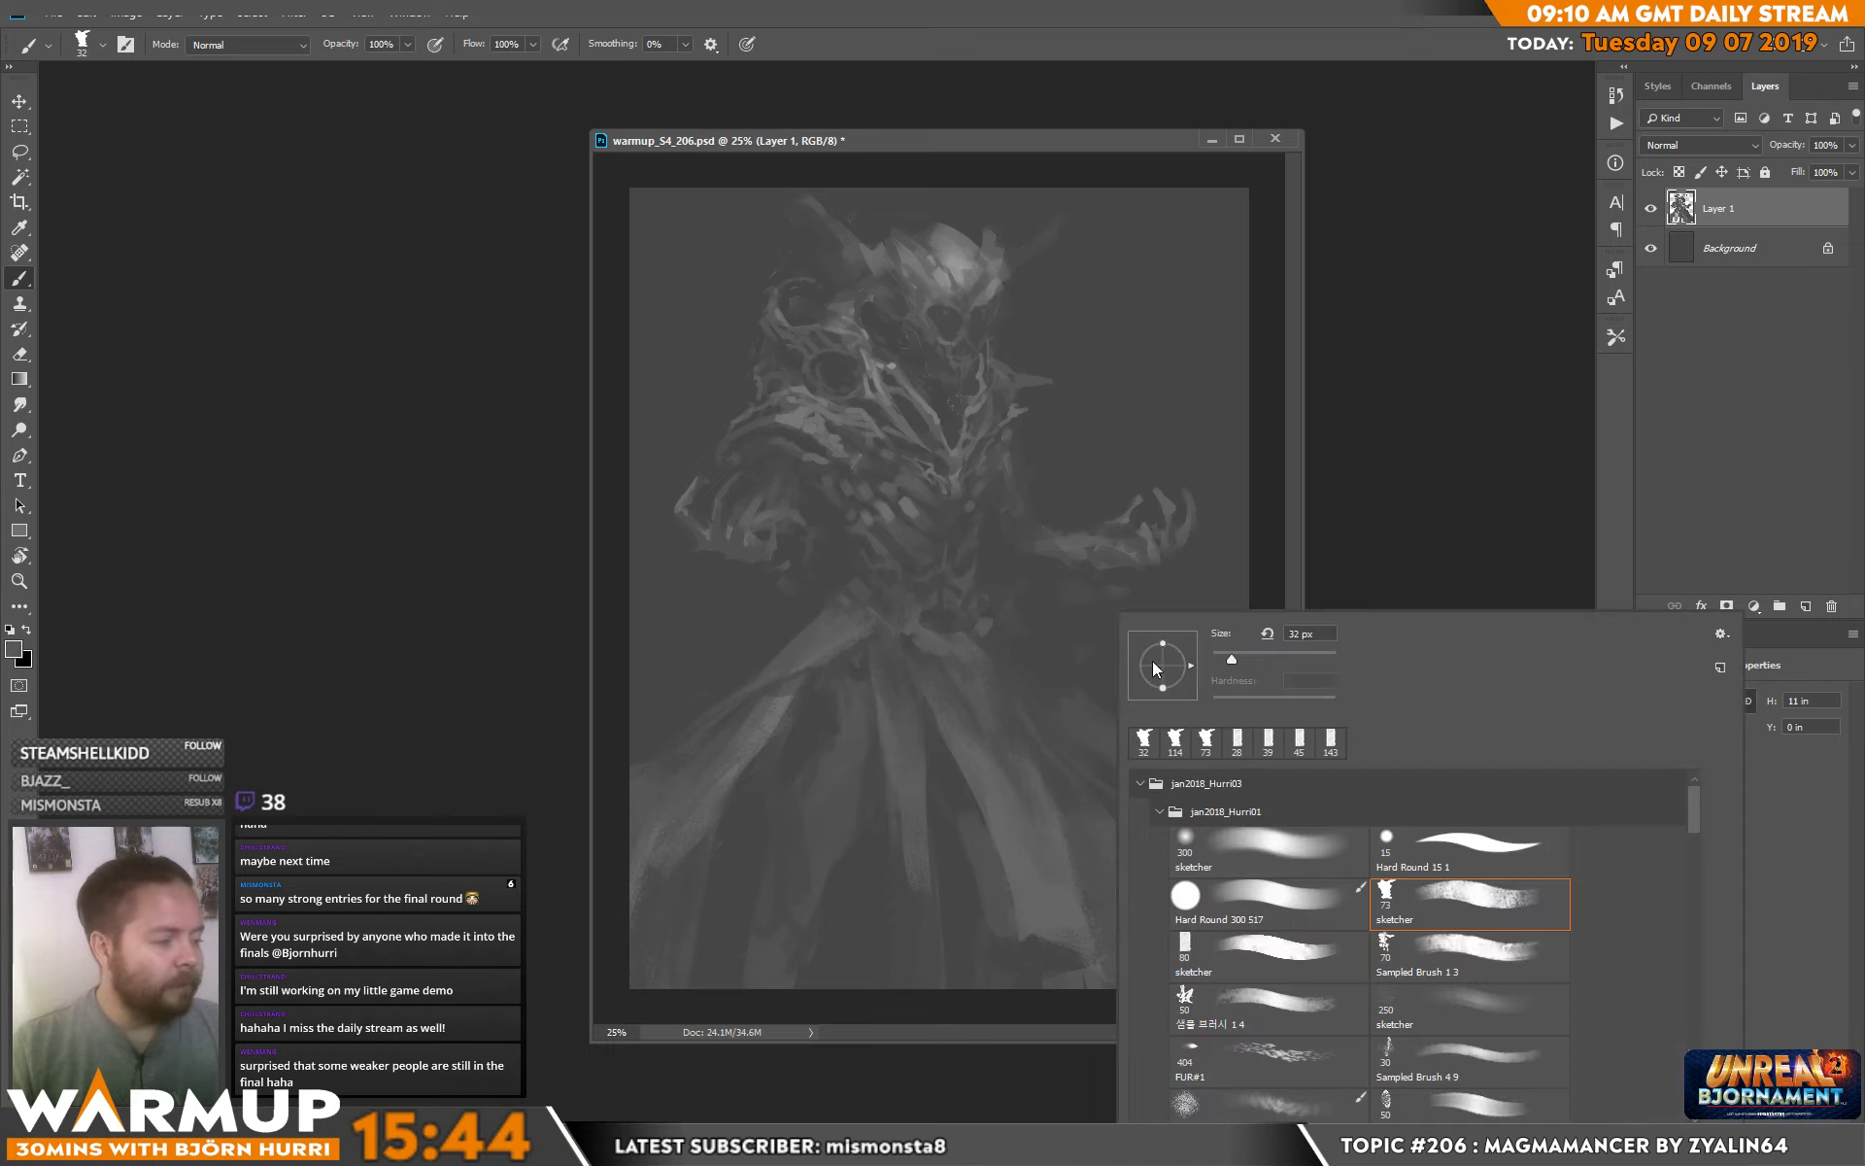
pyautogui.click(1268, 659)
pyautogui.moveTo(1070, 759); pyautogui.dragTo(1171, 842)
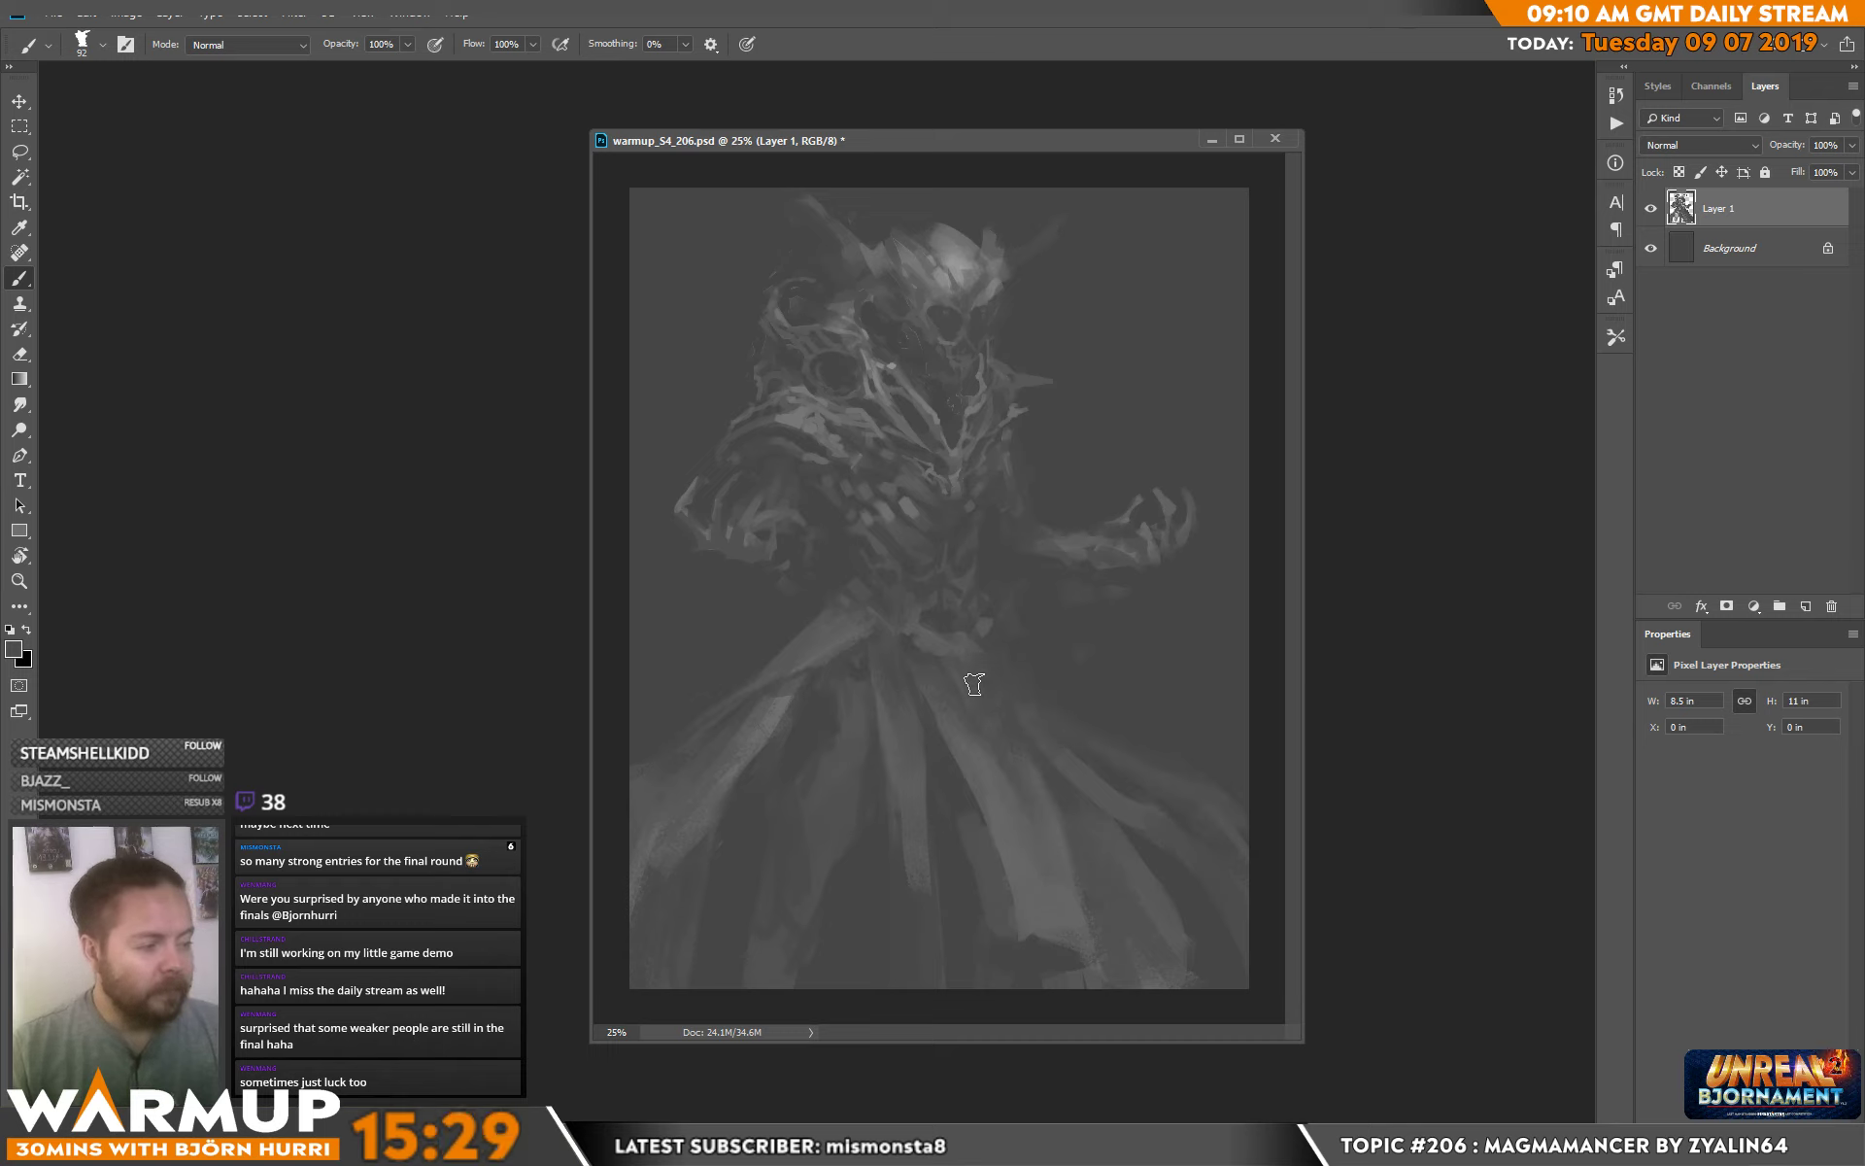
# Set the brush to 31 px and trim the top of the head with sampled background grey.
pyautogui.rightClick(996, 607)
pyautogui.click(1112, 655)
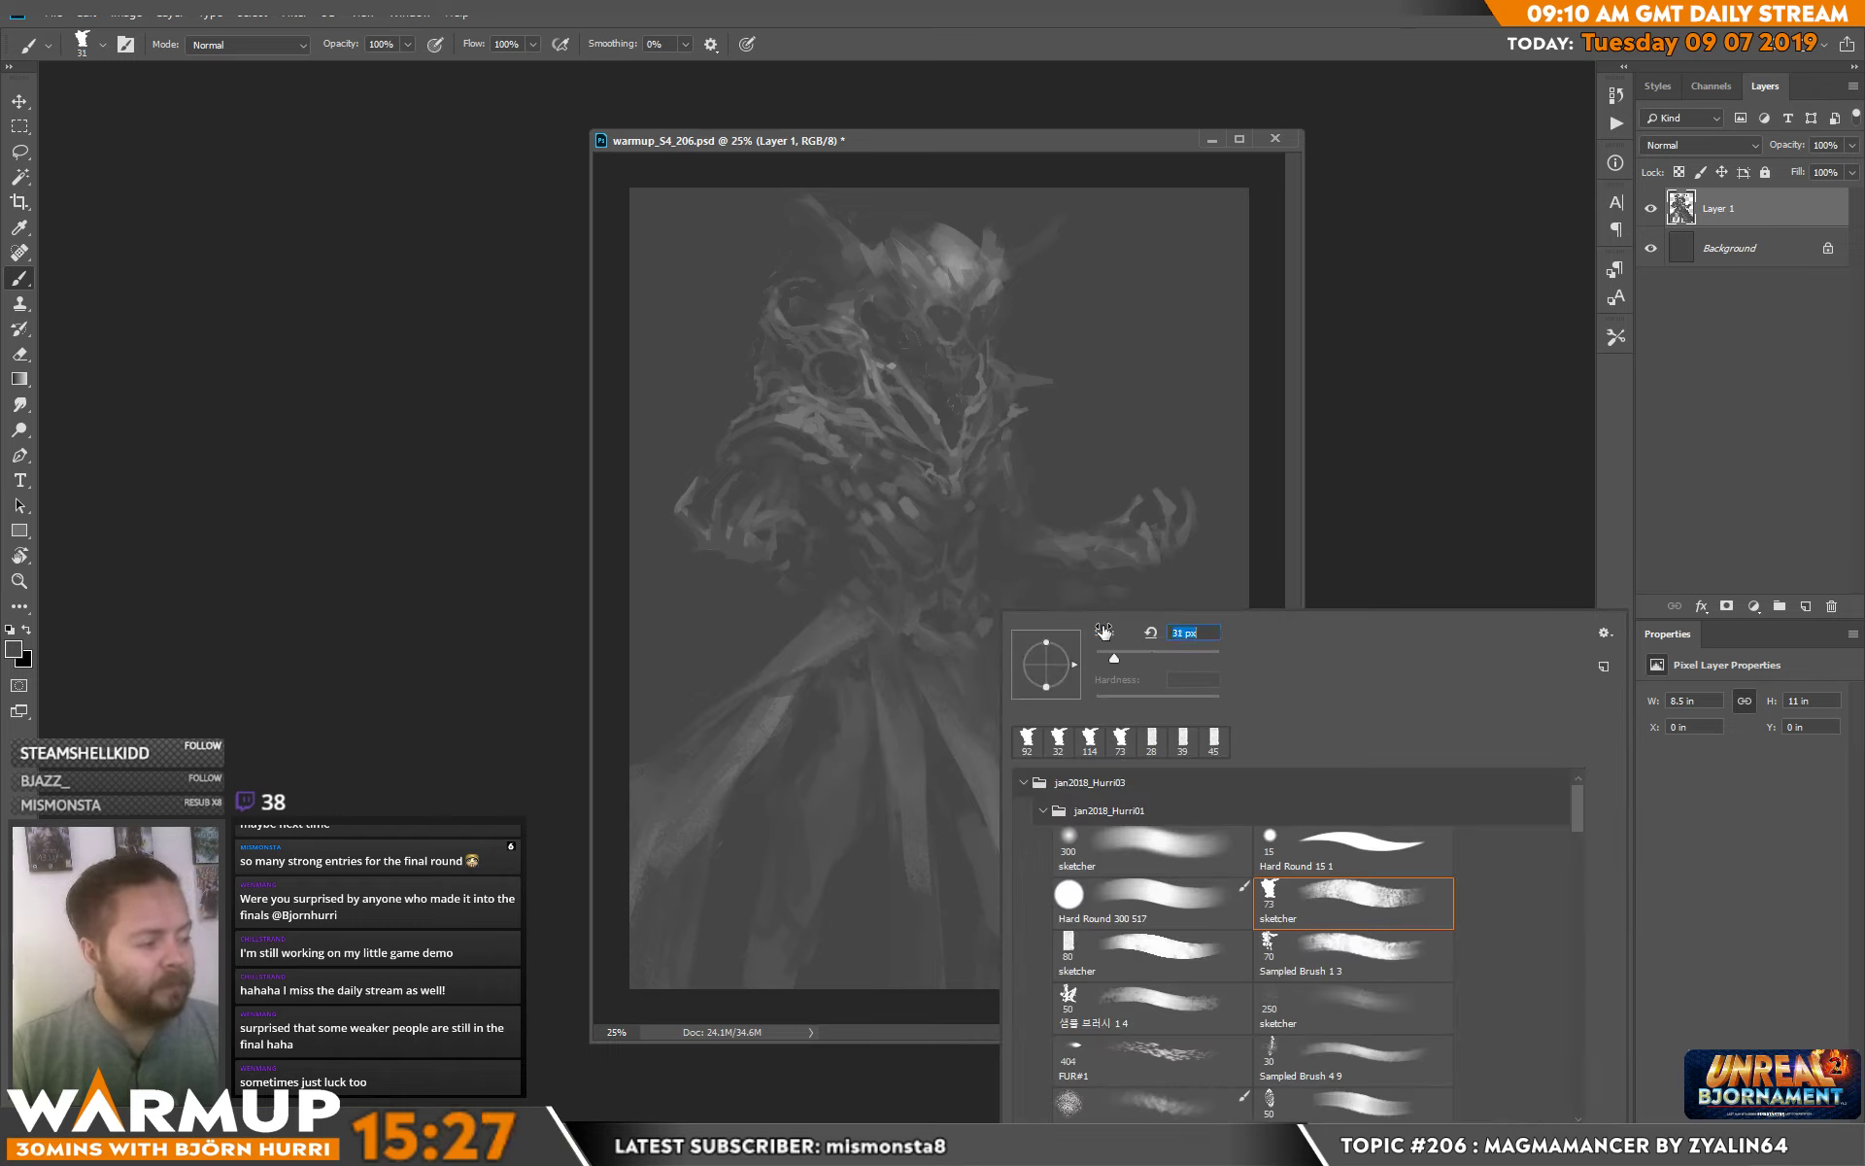
pyautogui.click(890, 627)
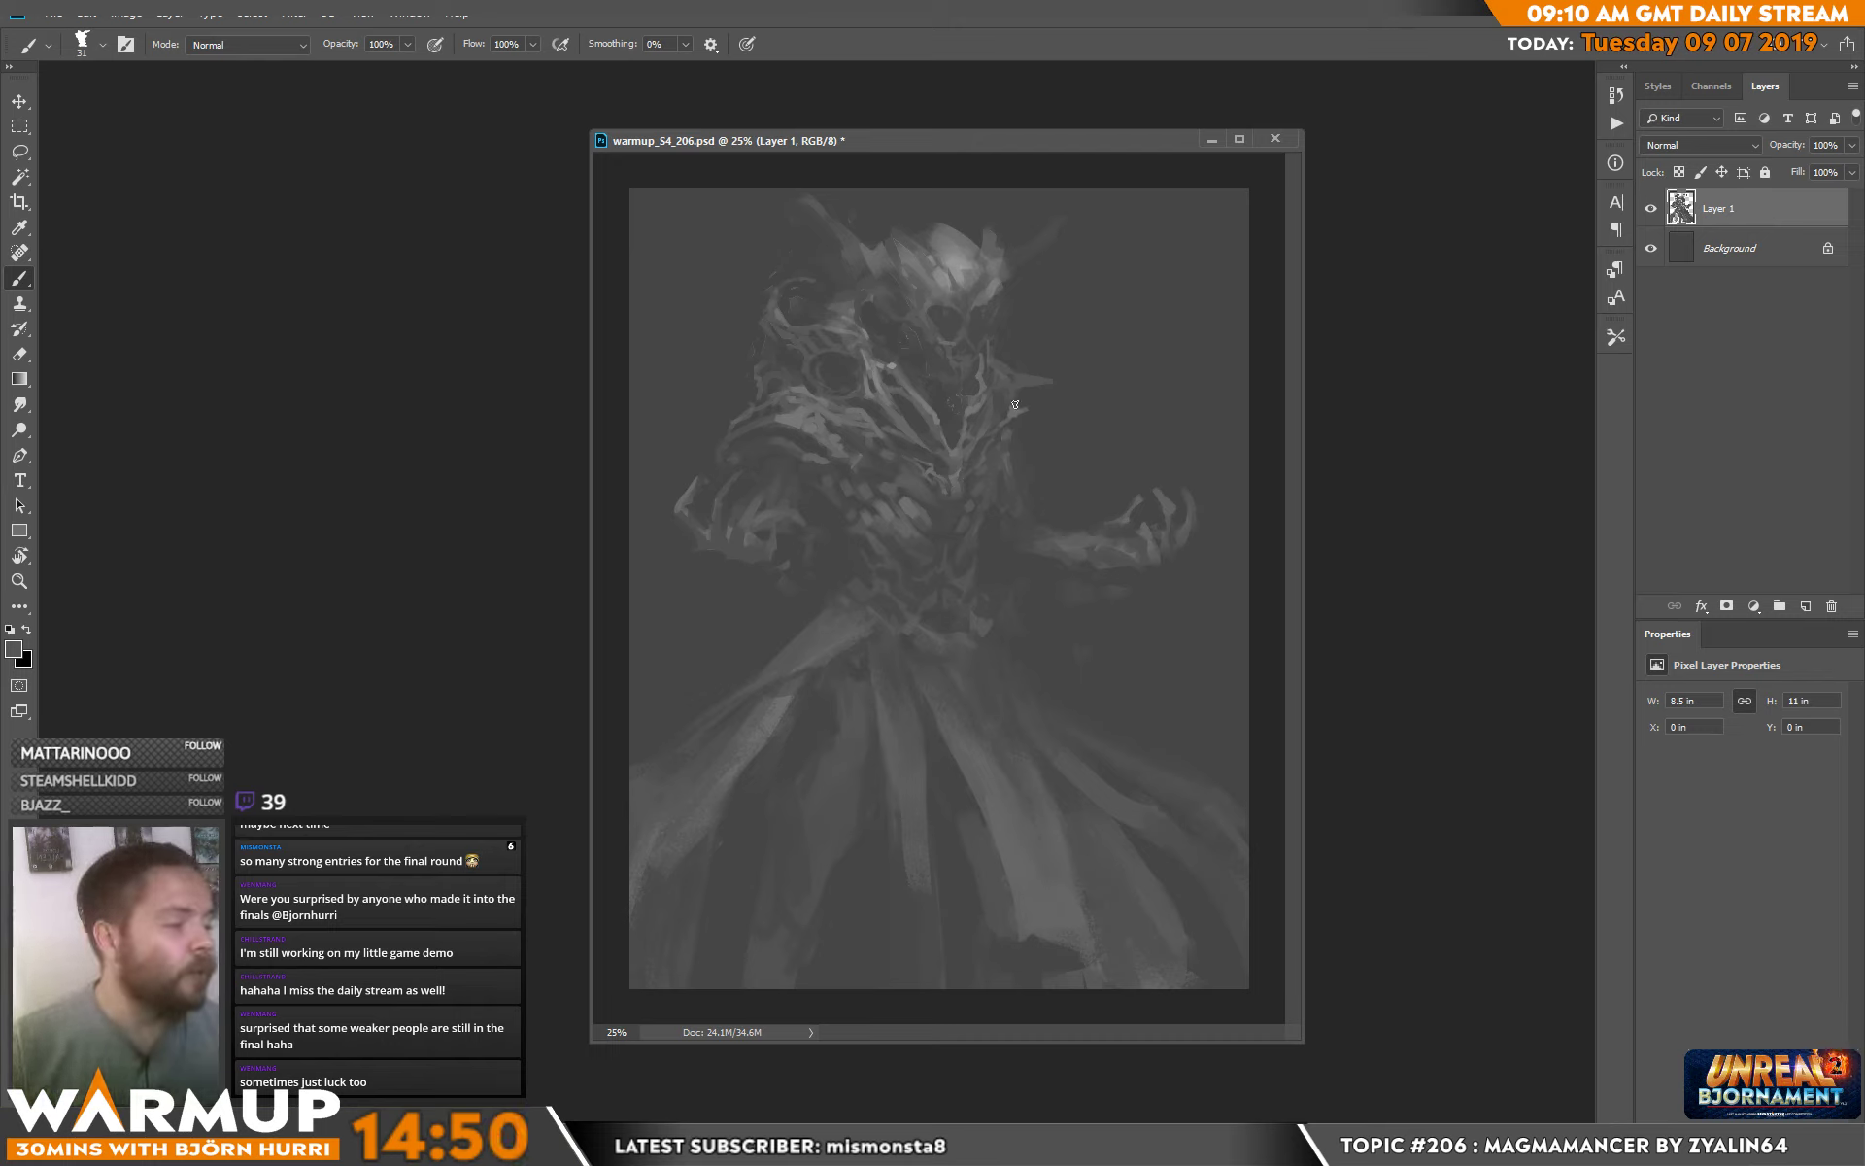
pyautogui.keyDown('alt'); pyautogui.click(962, 222); pyautogui.keyUp('alt')
pyautogui.moveTo(962, 233); pyautogui.dragTo(934, 224)
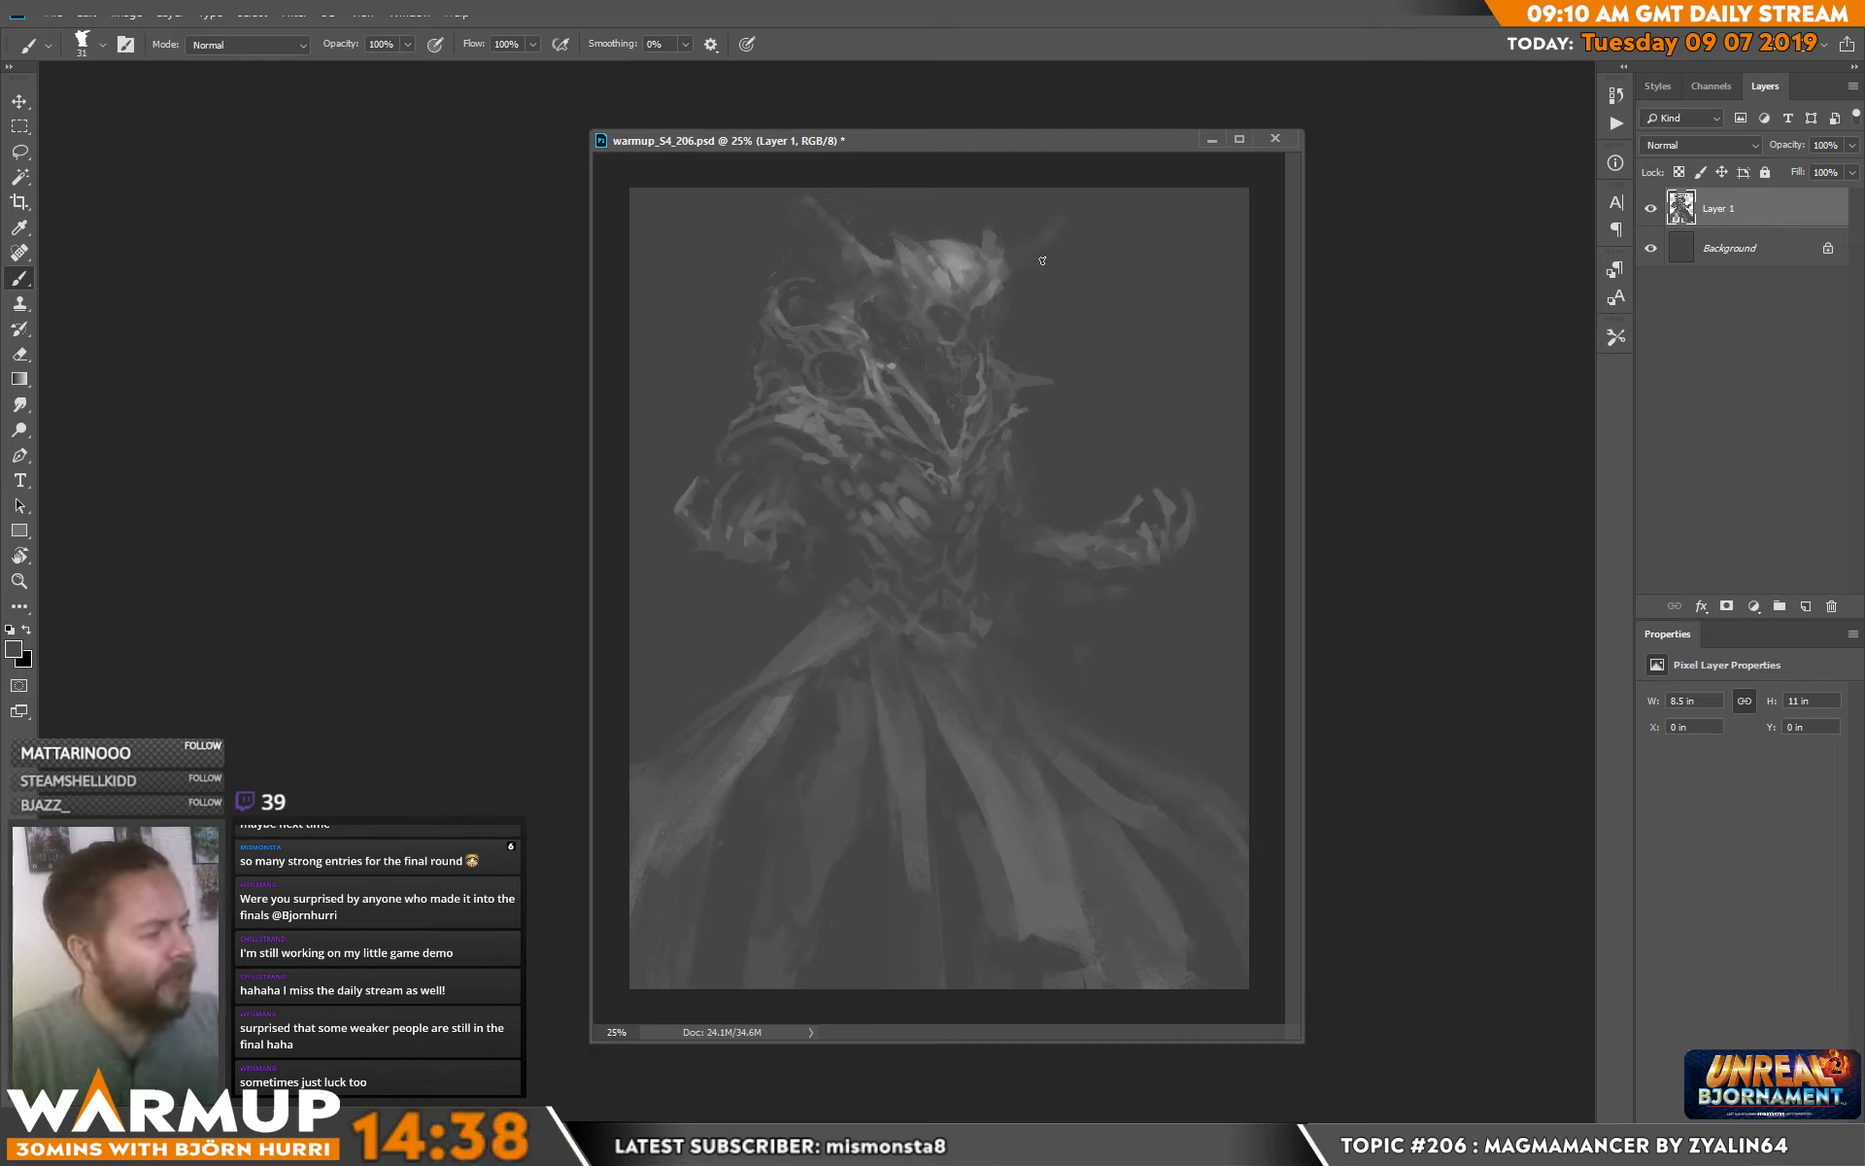
# Paint a tall curved horn rising from the crown, sampling lighter greys from the painting.
pyautogui.moveTo(1063, 226)
pyautogui.mouseDown()
pyautogui.moveTo(1012, 268)
pyautogui.moveTo(1064, 210)
pyautogui.mouseUp()
pyautogui.keyDown('alt'); pyautogui.click(998, 275); pyautogui.keyUp('alt')
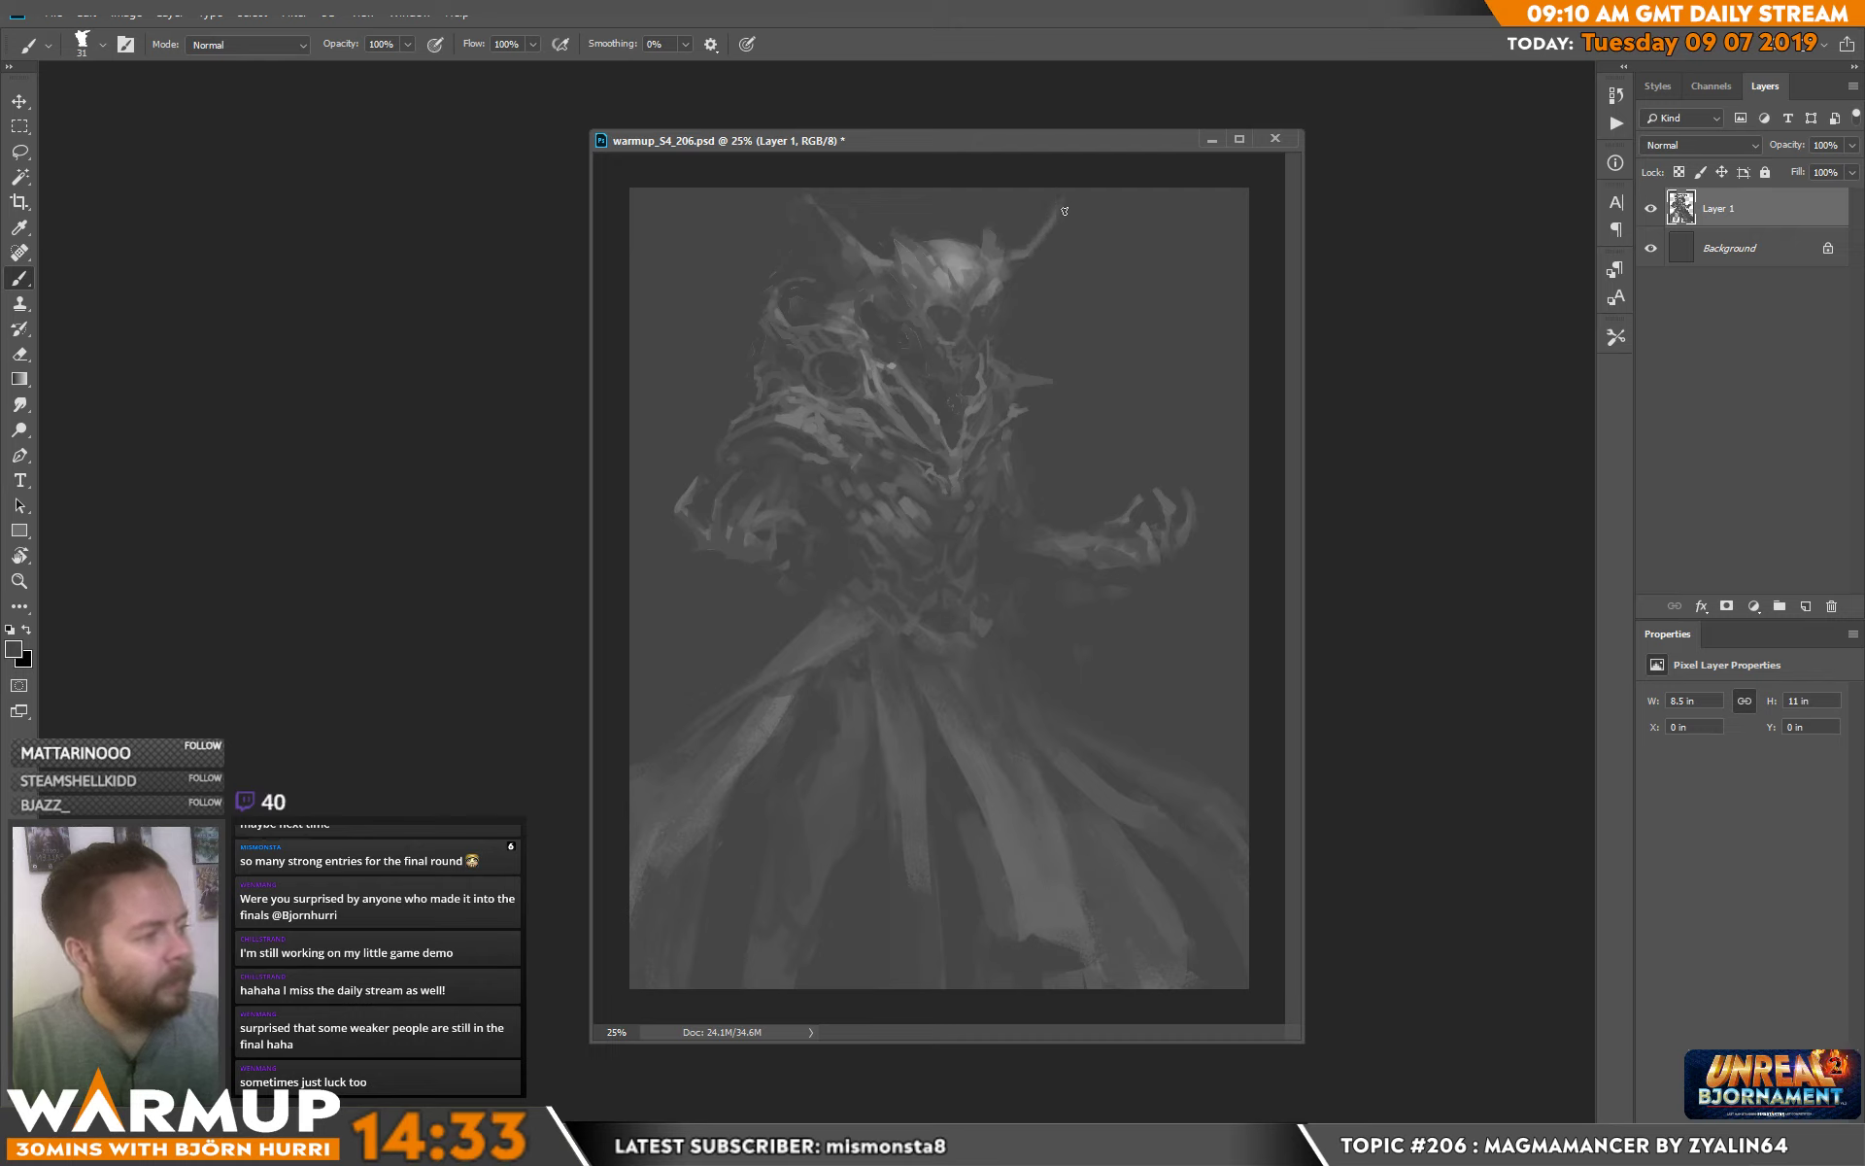
pyautogui.keyDown('alt'); pyautogui.click(856, 261); pyautogui.keyUp('alt')
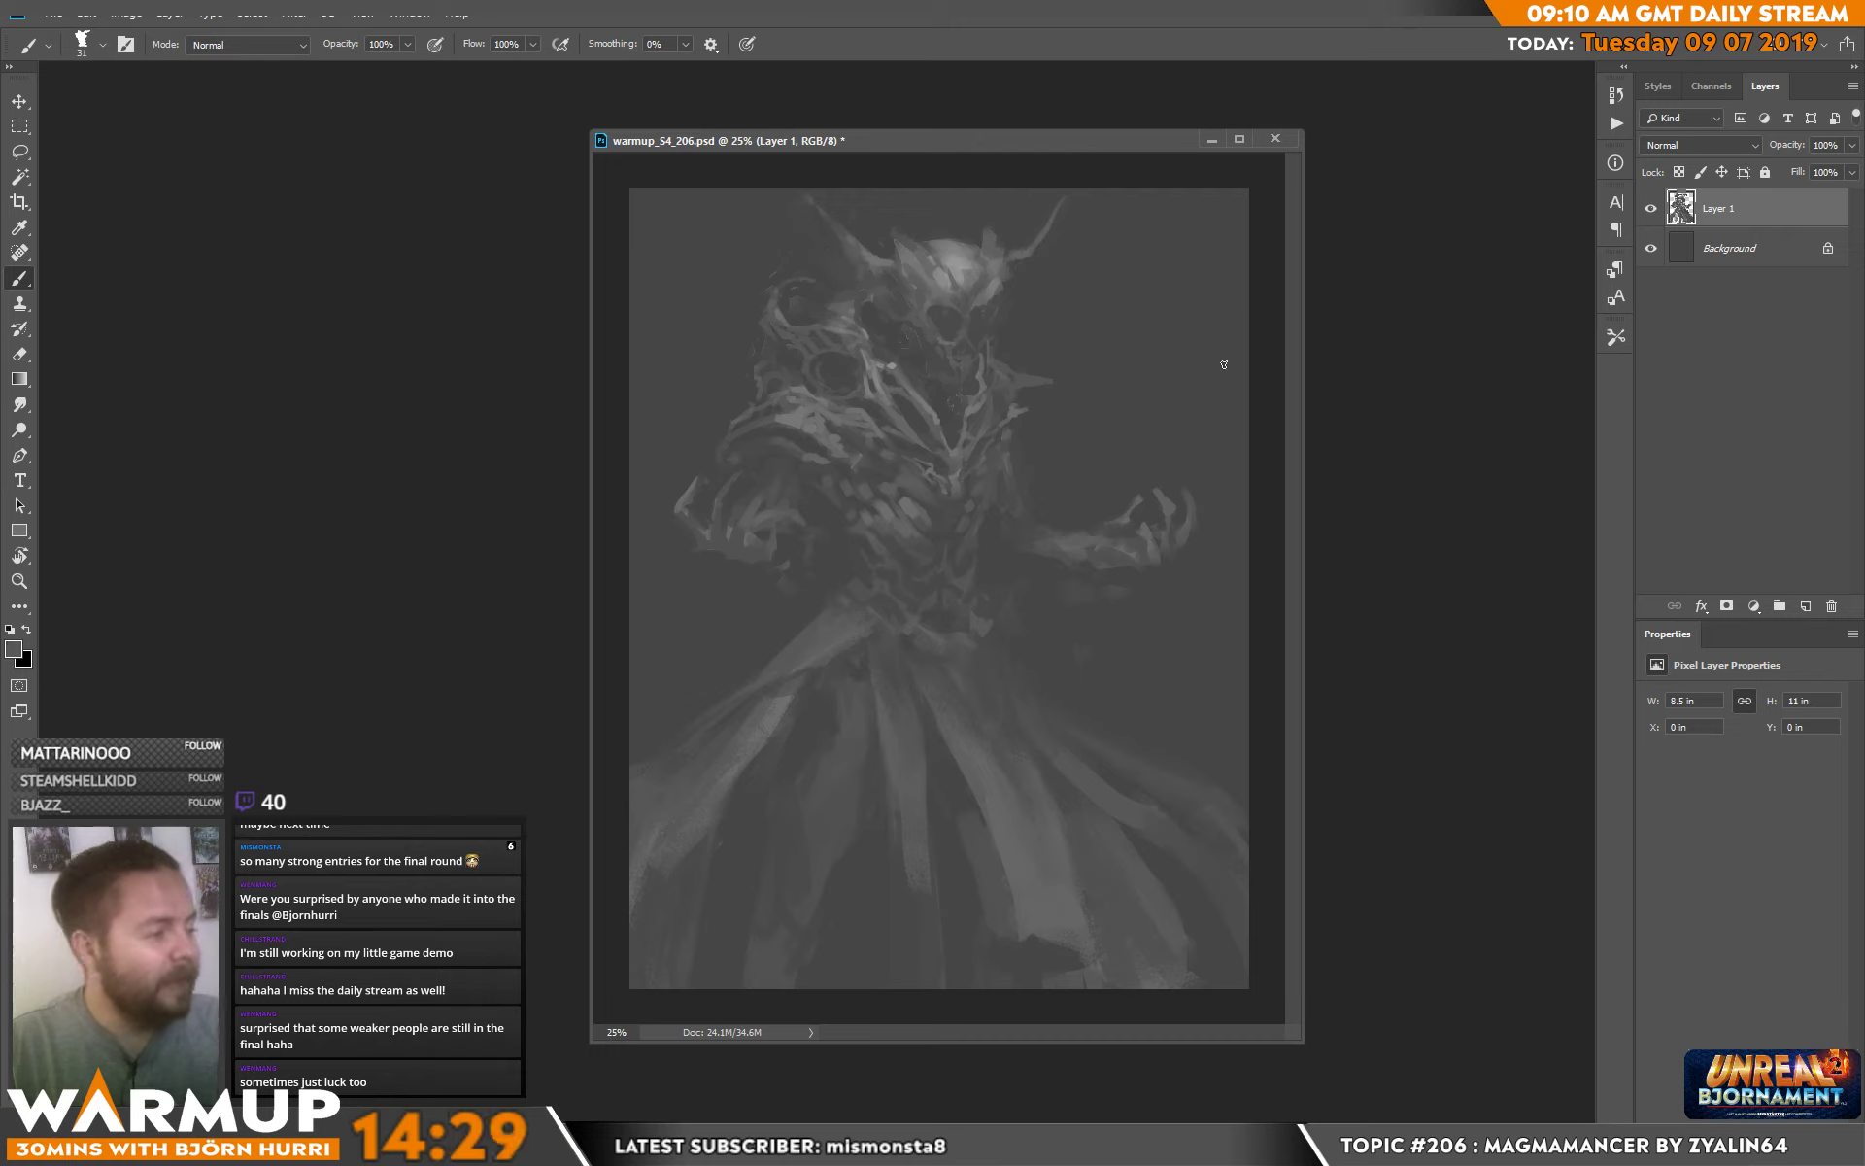
pyautogui.keyDown('alt'); pyautogui.click(937, 279); pyautogui.keyUp('alt')
# At an 18 px brush, paint fine light and dark mask details, including a dark lower-face mark.
pyautogui.rightClick(1007, 261)
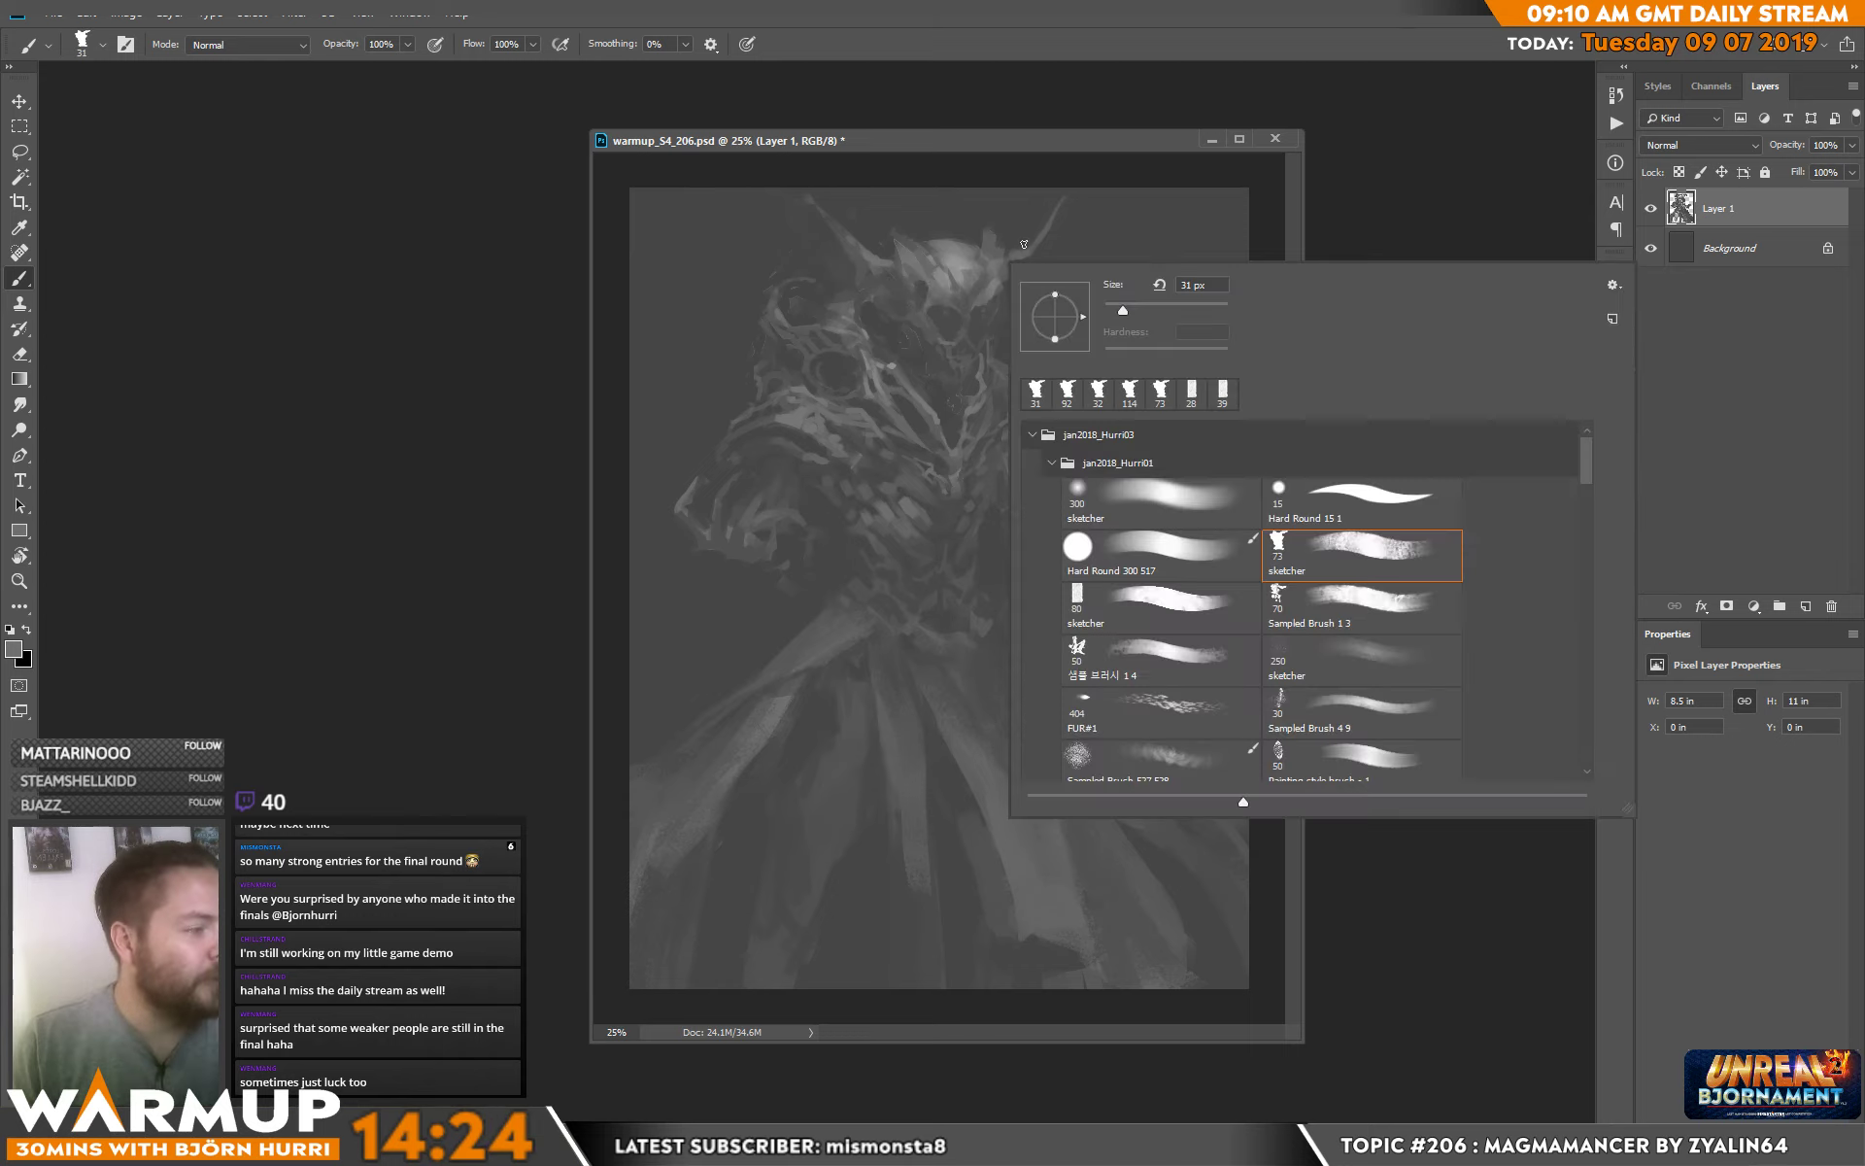
pyautogui.moveTo(1122, 312); pyautogui.dragTo(1115, 313)
pyautogui.keyDown('alt'); pyautogui.click(949, 292); pyautogui.keyUp('alt')
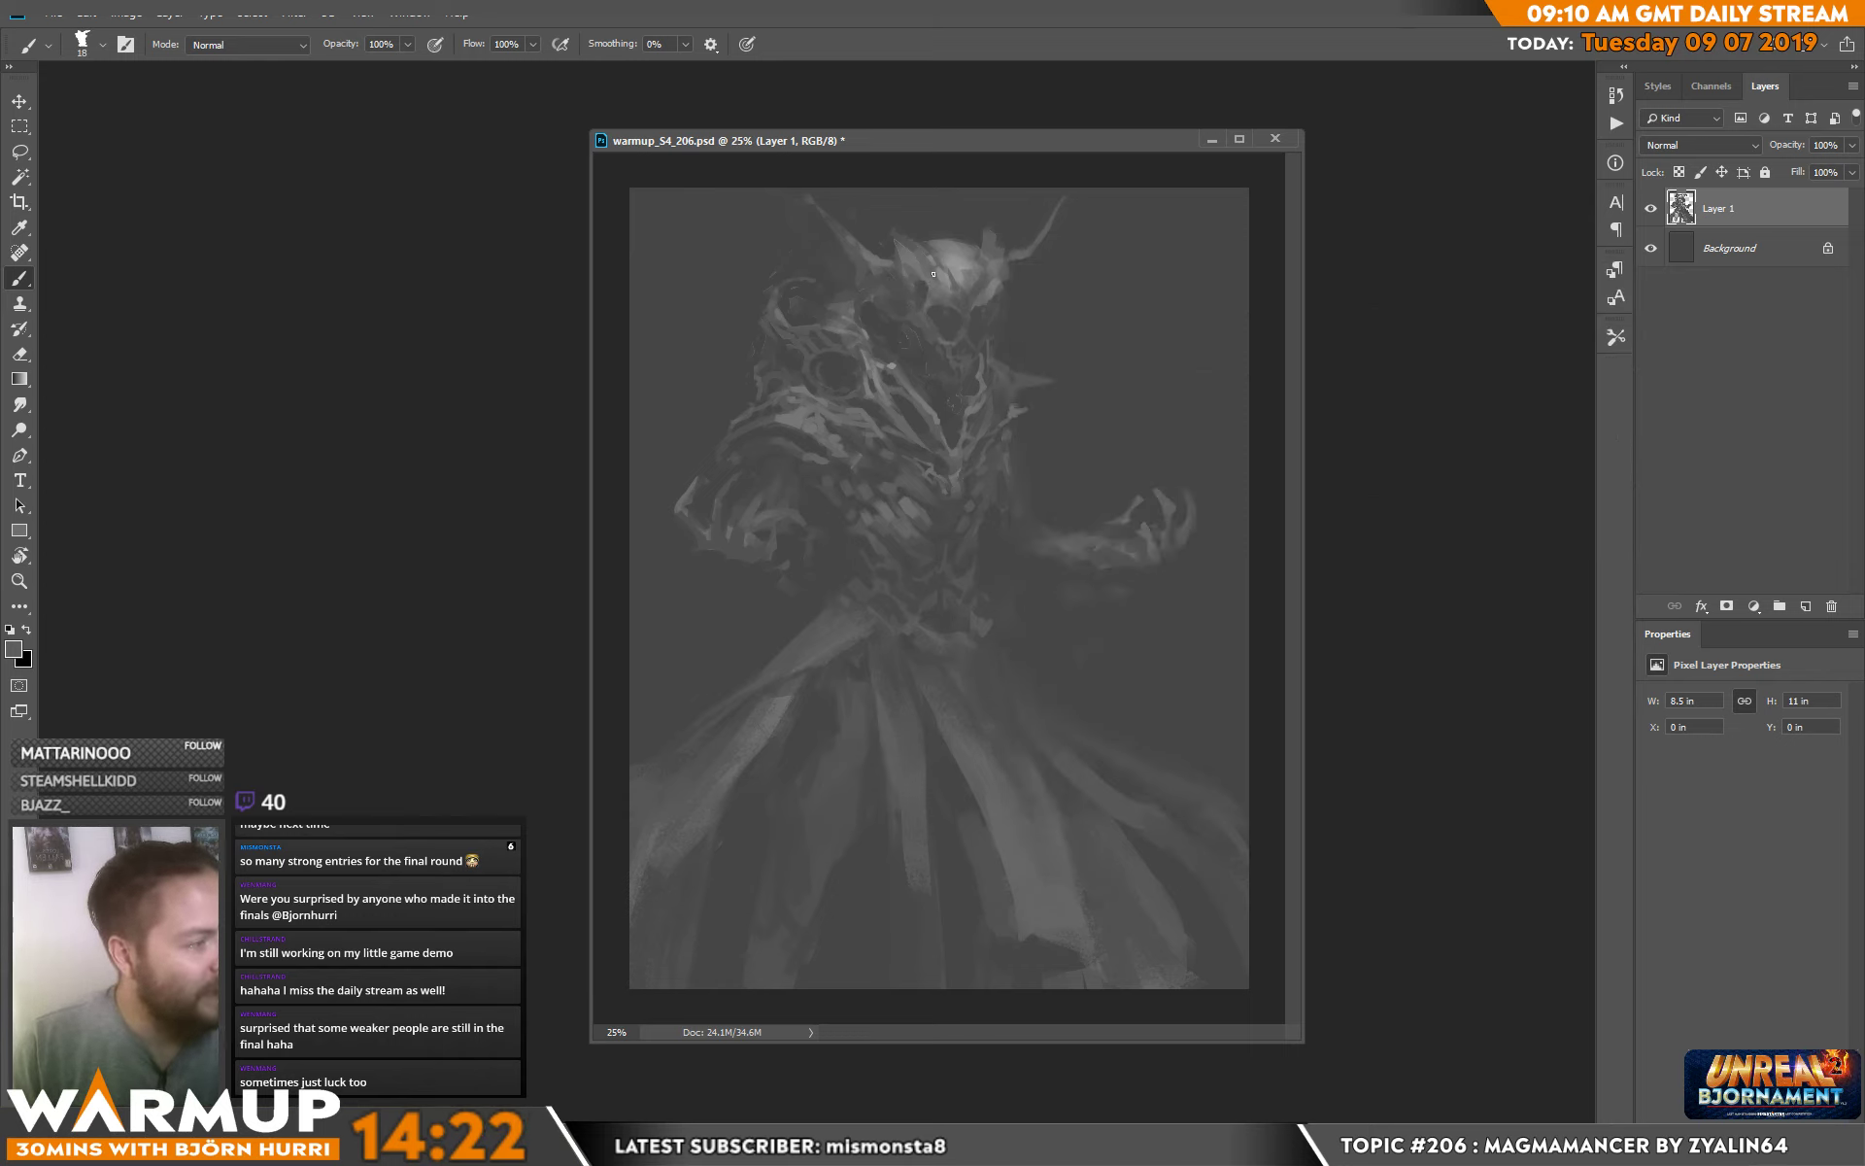
pyautogui.keyDown('alt'); pyautogui.click(973, 305); pyautogui.keyUp('alt')
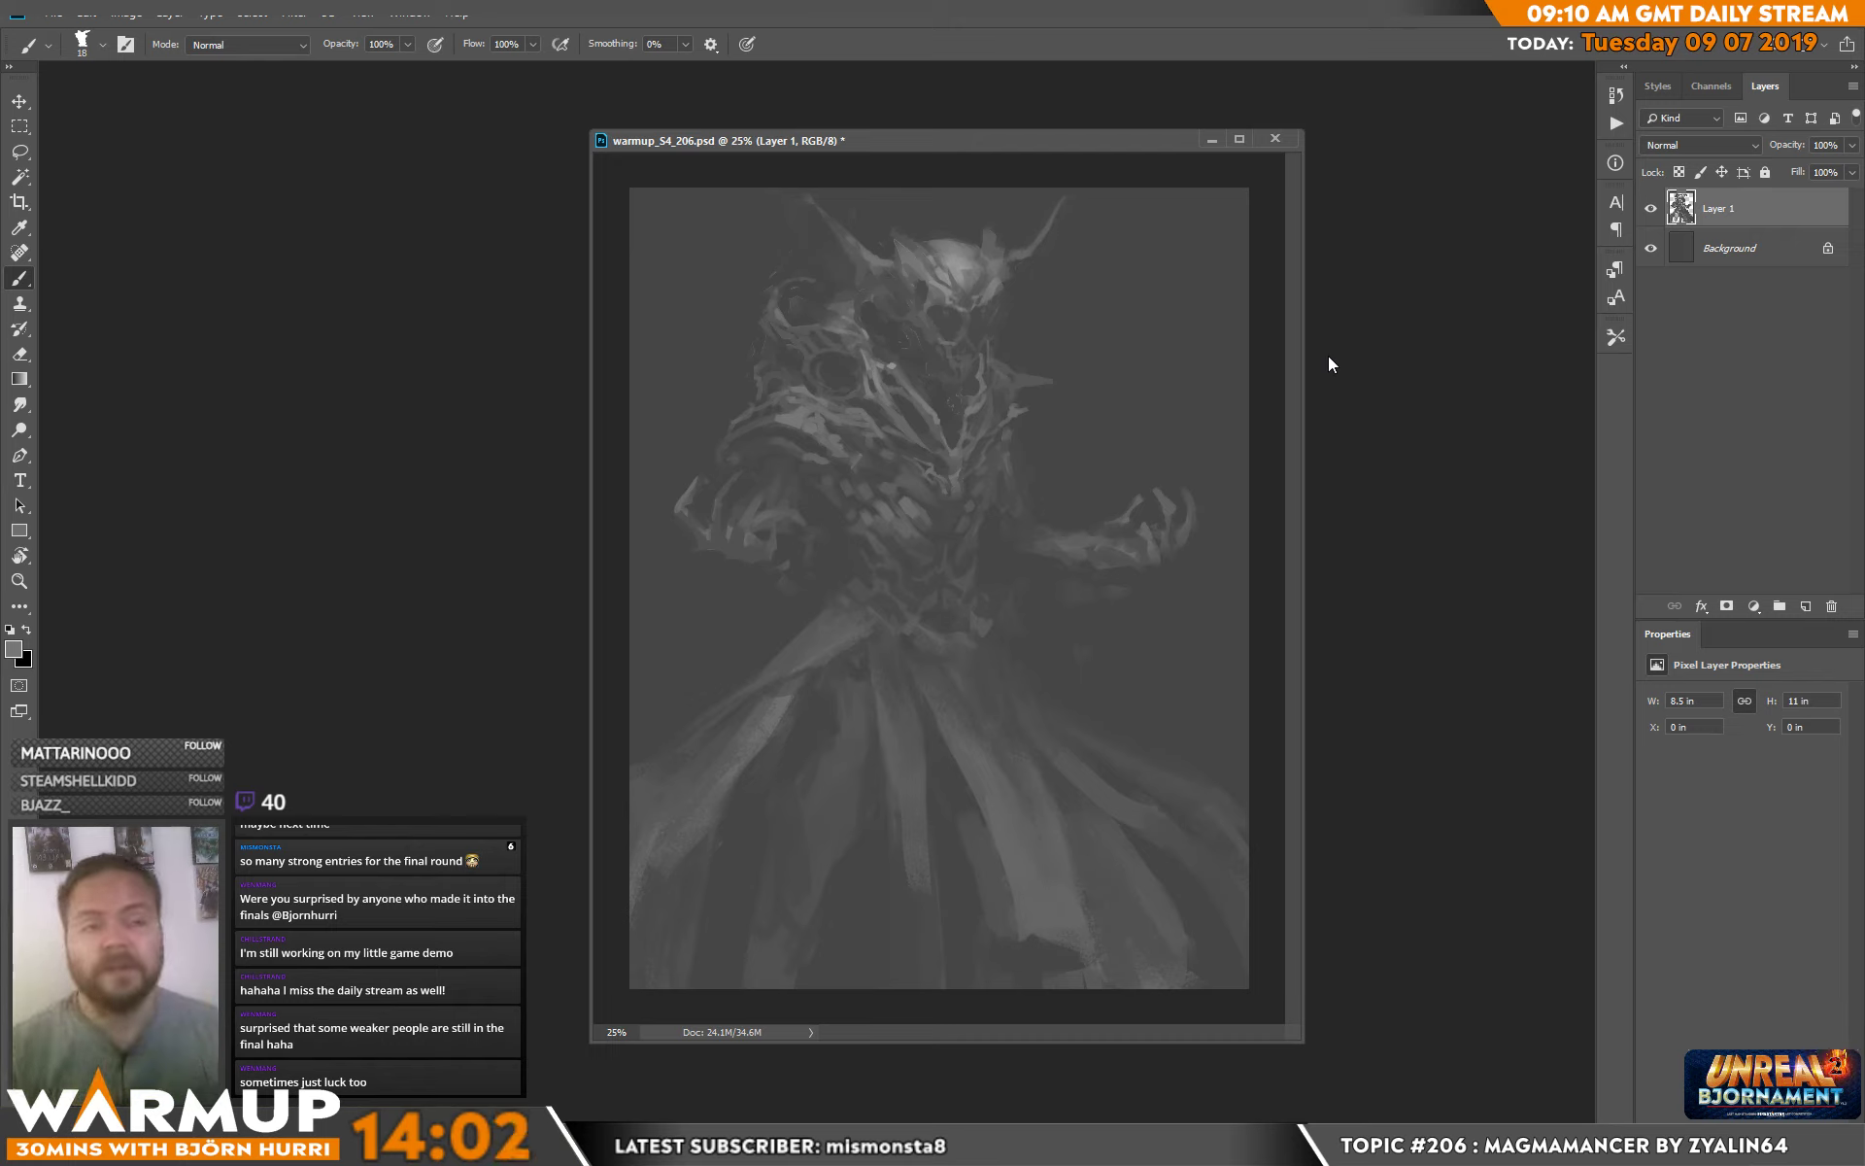
pyautogui.keyDown('alt'); pyautogui.click(948, 279); pyautogui.keyUp('alt')
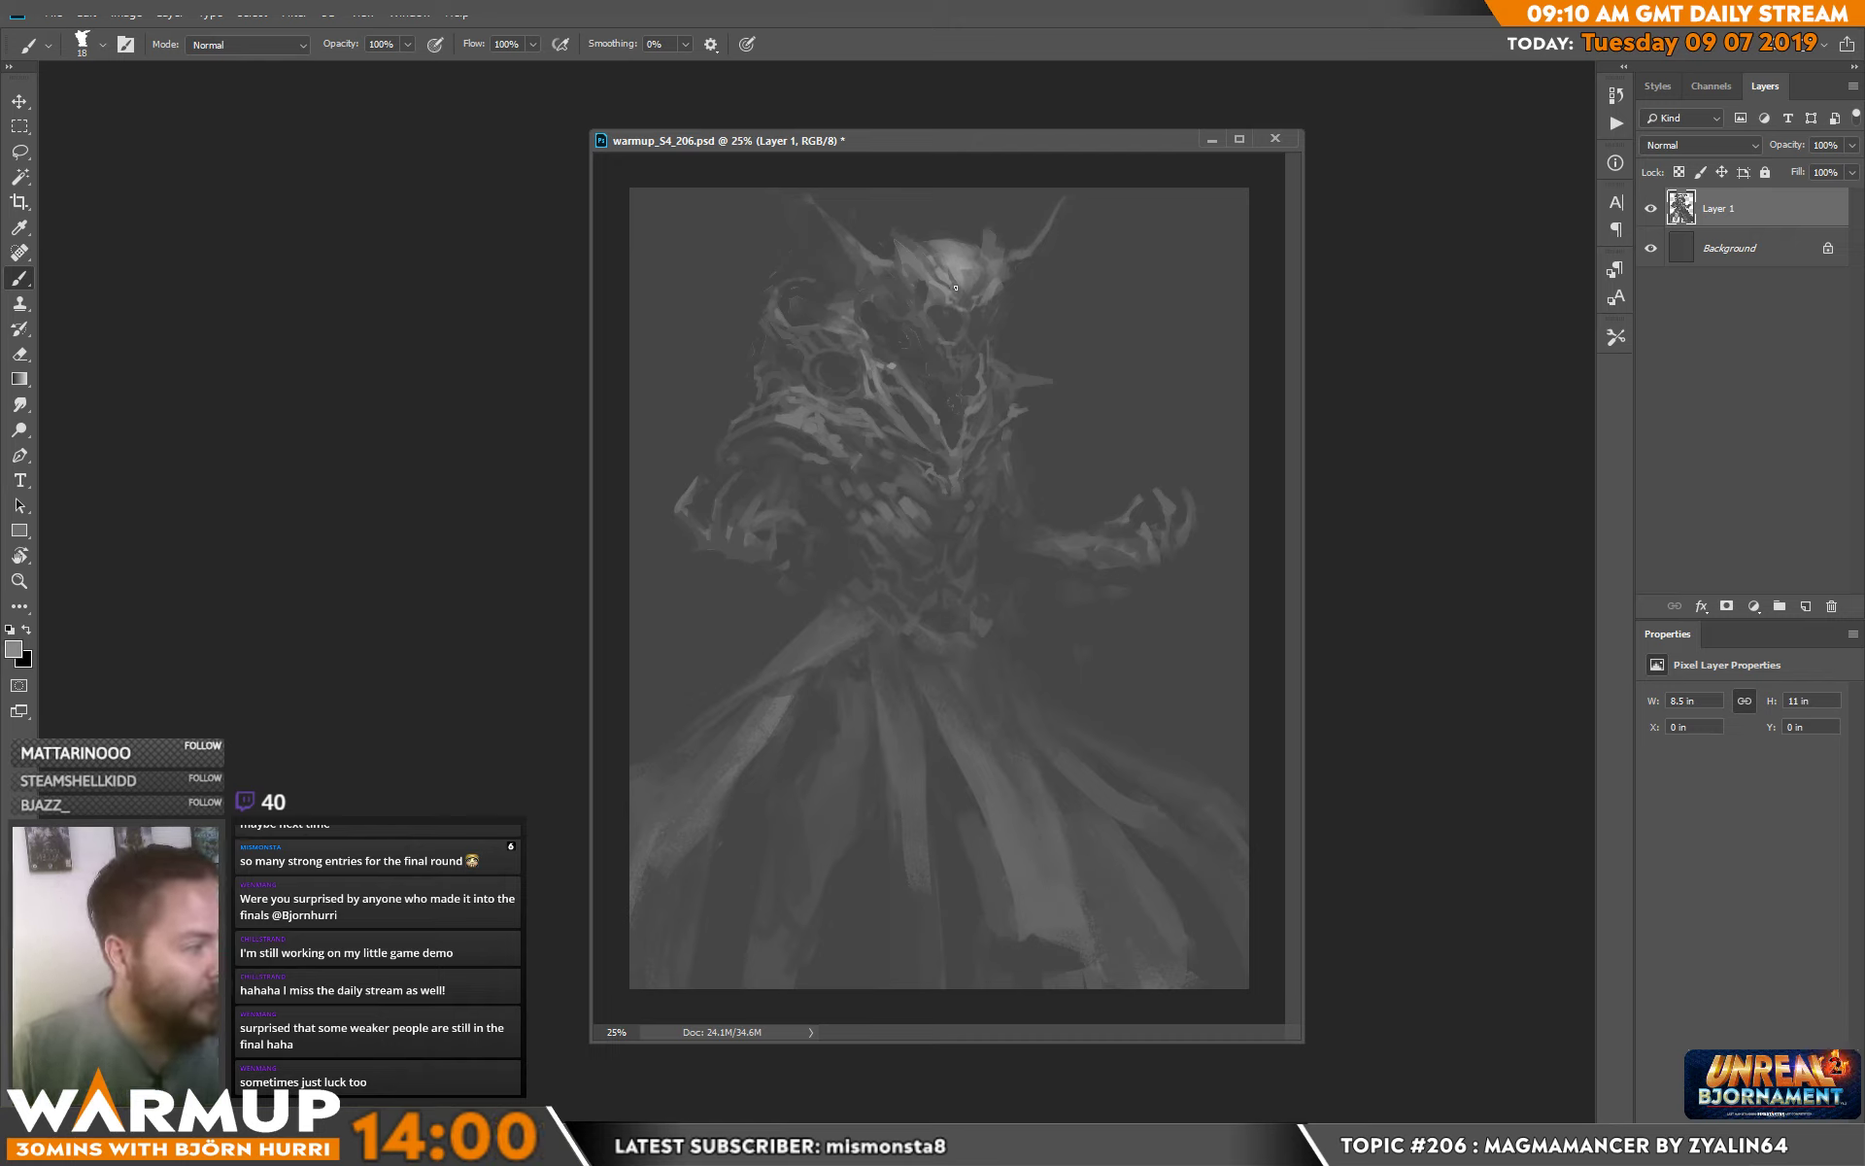
pyautogui.keyDown('alt'); pyautogui.click(968, 299); pyautogui.keyUp('alt')
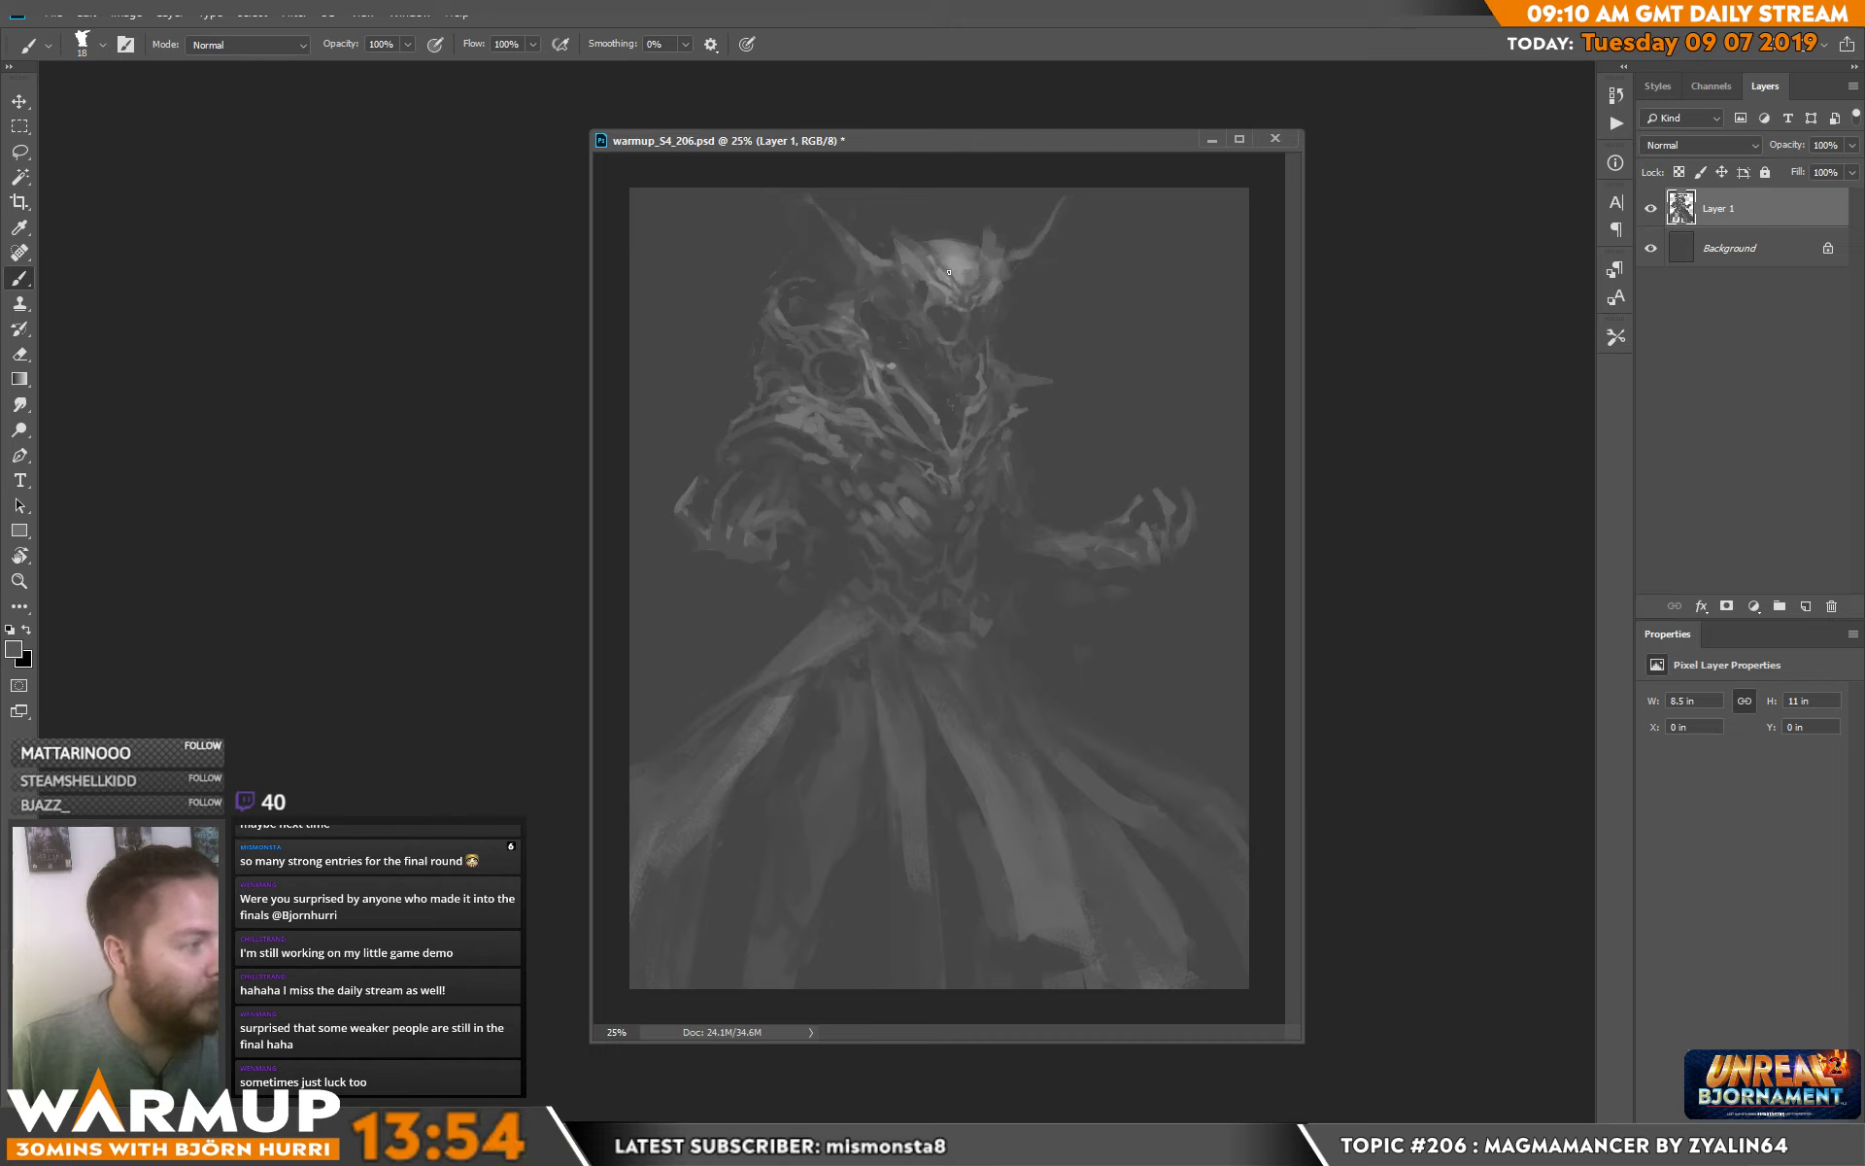
pyautogui.moveTo(947, 307); pyautogui.dragTo(968, 313)
pyautogui.keyDown('alt'); pyautogui.click(929, 290); pyautogui.keyUp('alt')
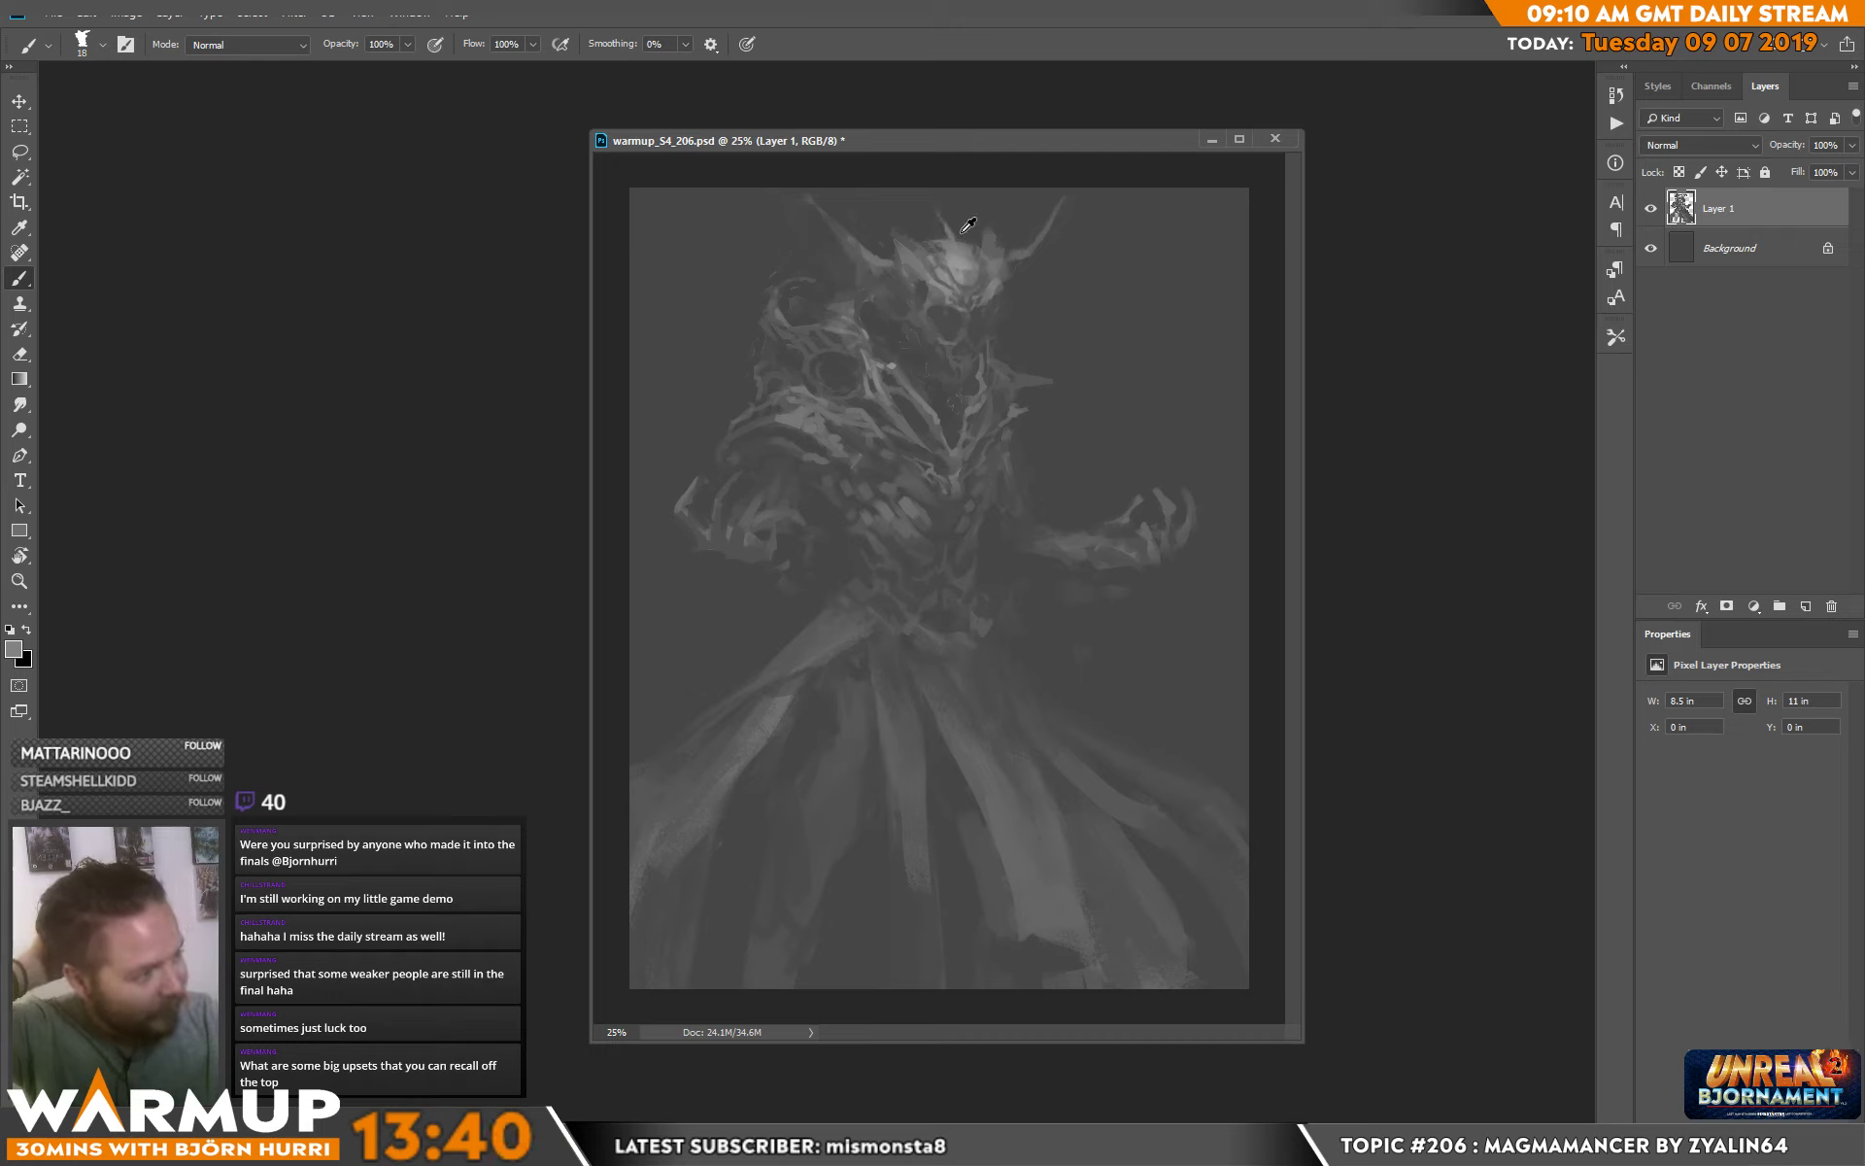
pyautogui.keyDown('alt'); pyautogui.click(966, 256); pyautogui.keyUp('alt')
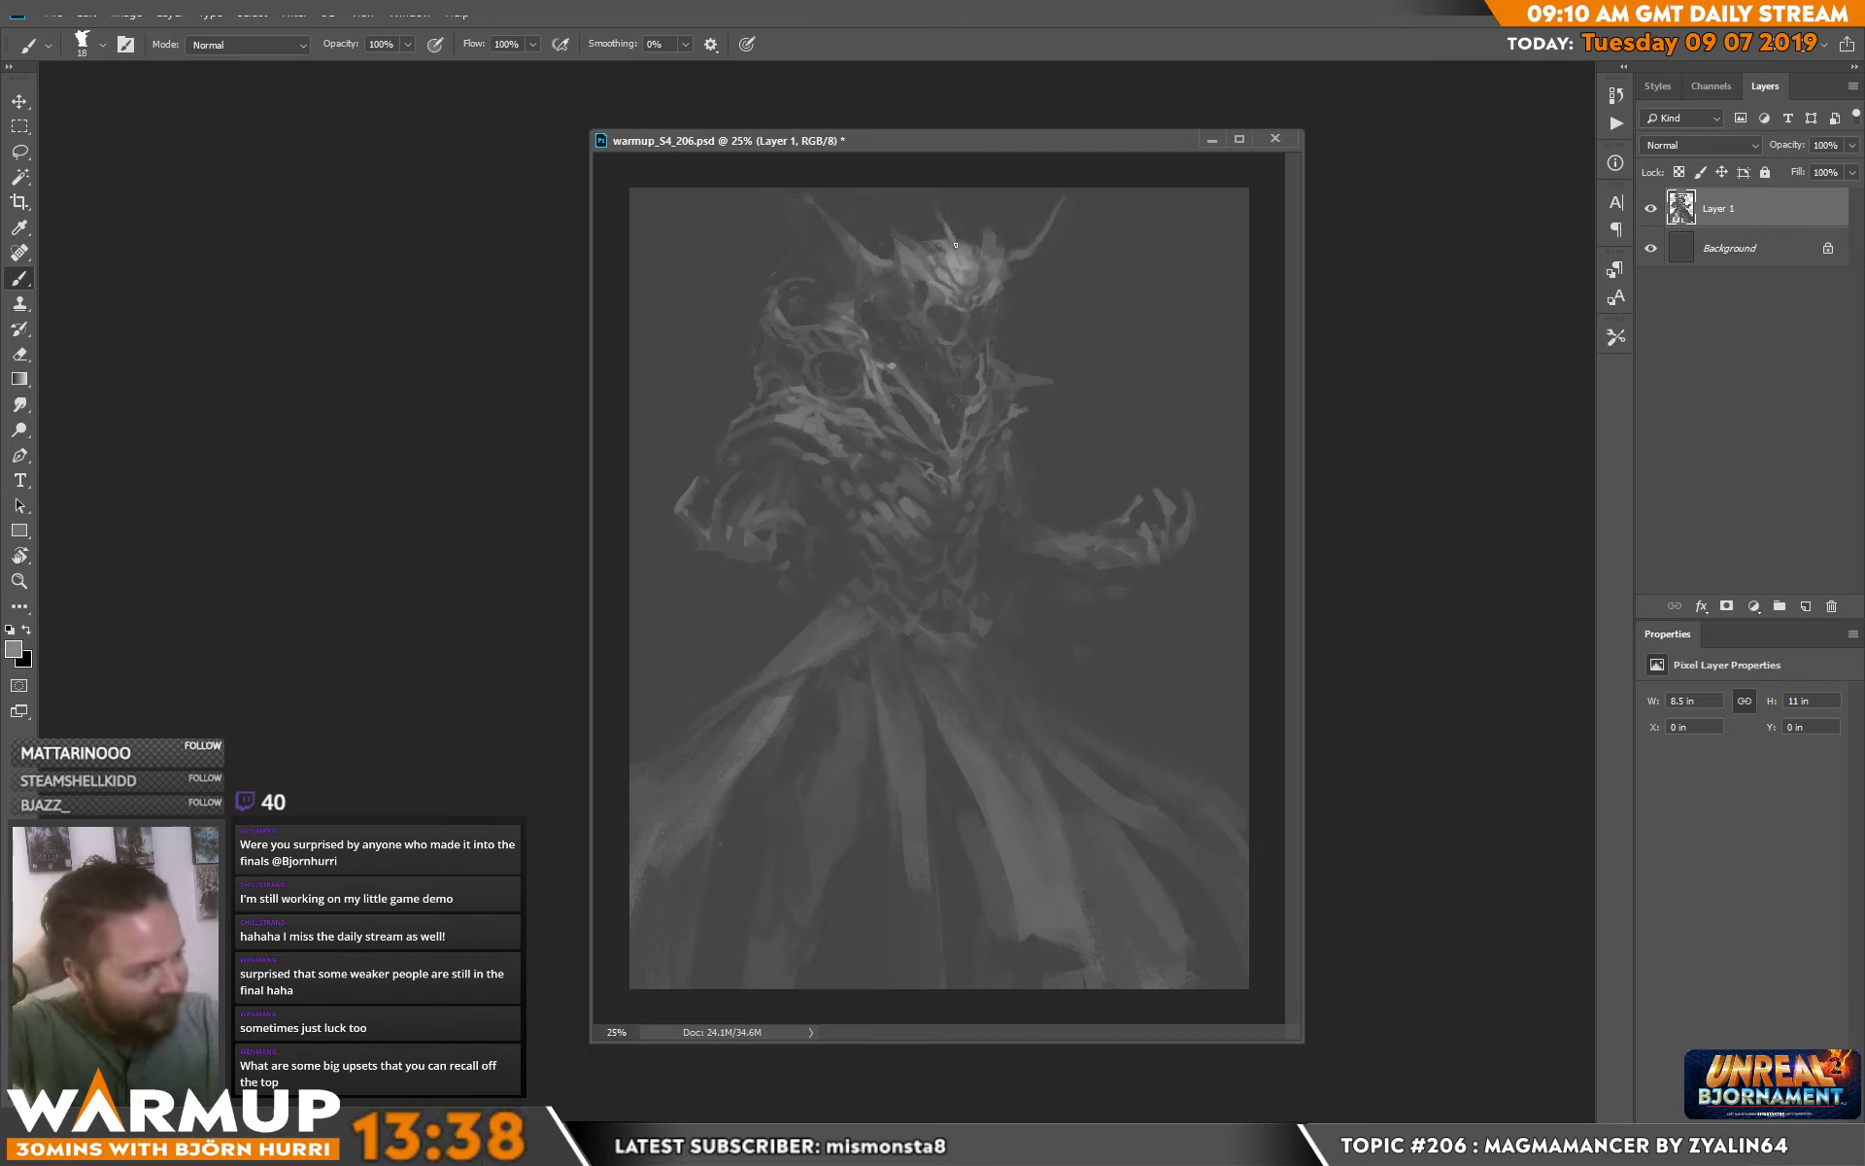
pyautogui.keyDown('alt'); pyautogui.click(969, 271); pyautogui.keyUp('alt')
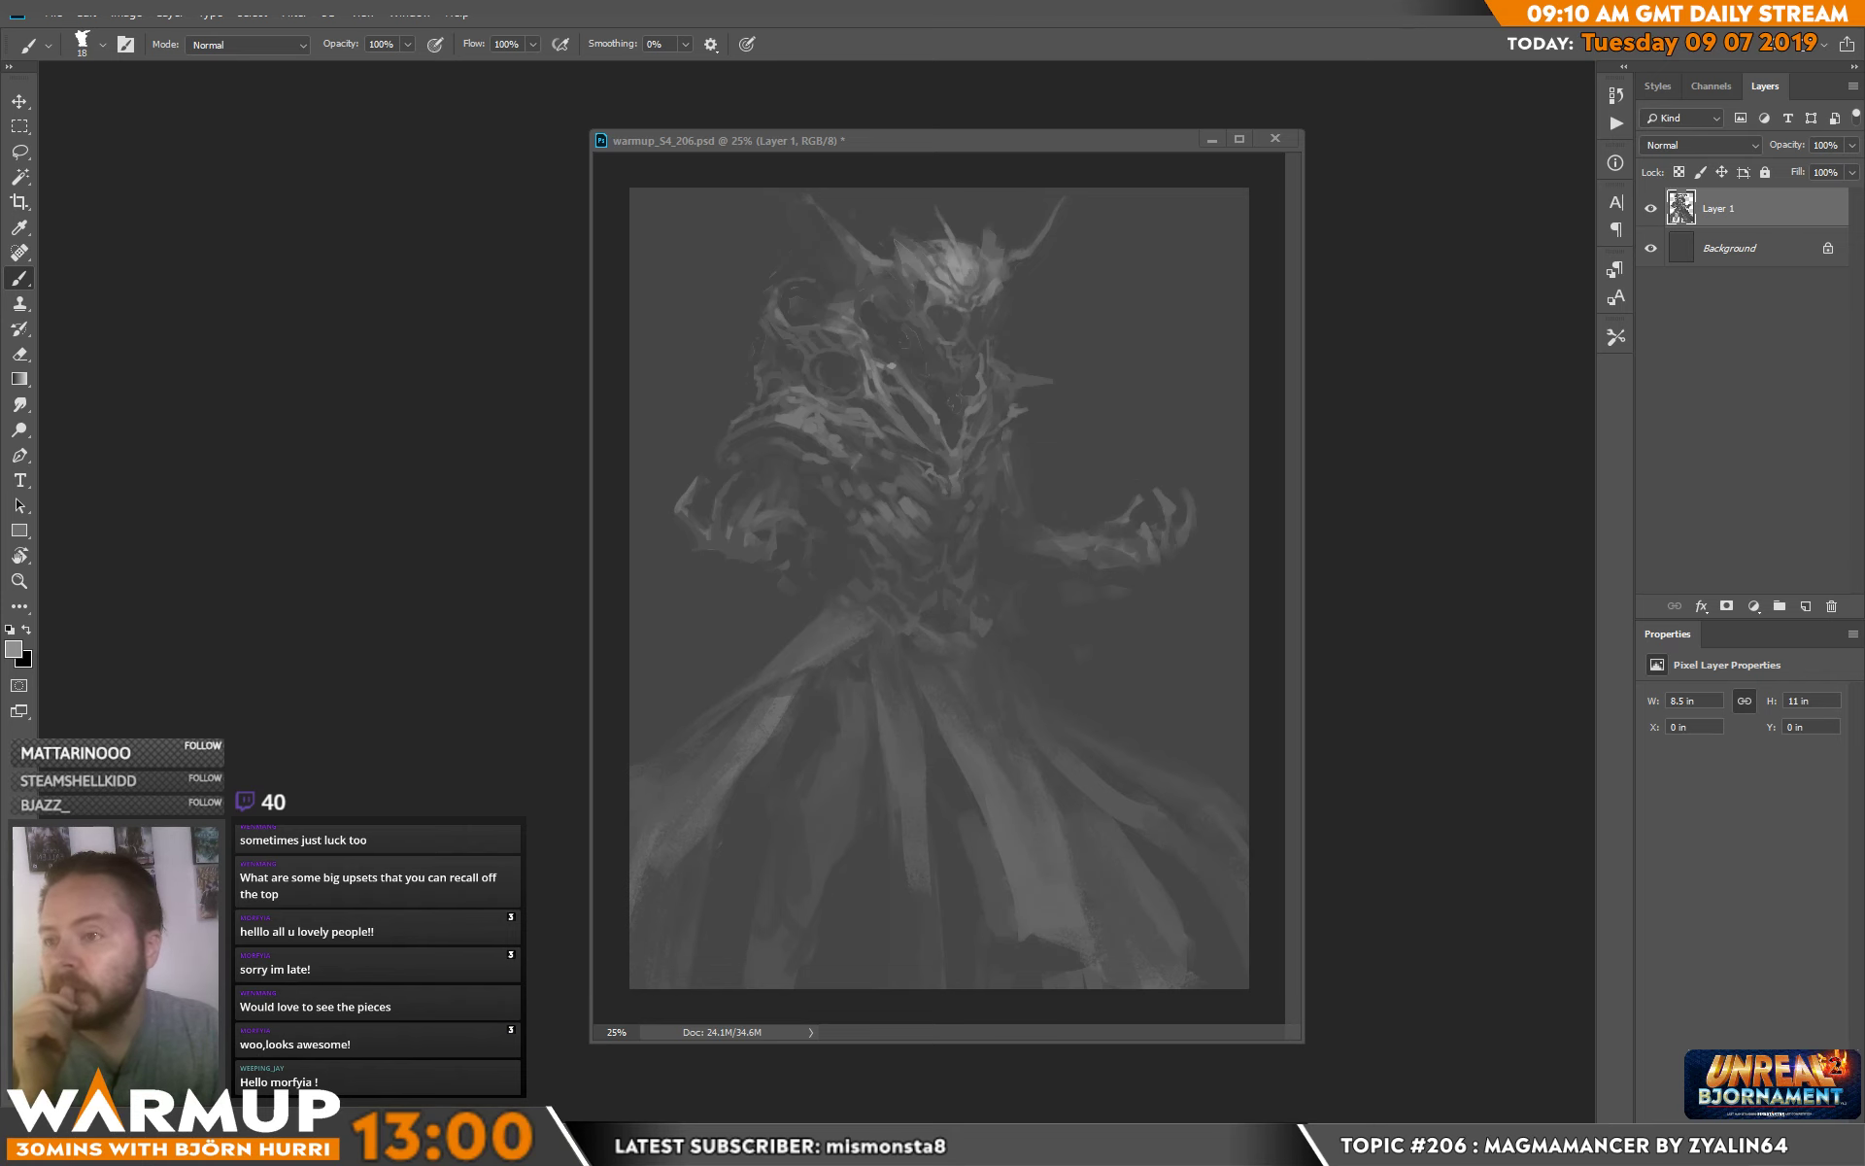
# Switch to the browser and look over the Firestarter magazine home page.
pyautogui.hotkey('alt', 'Tab')
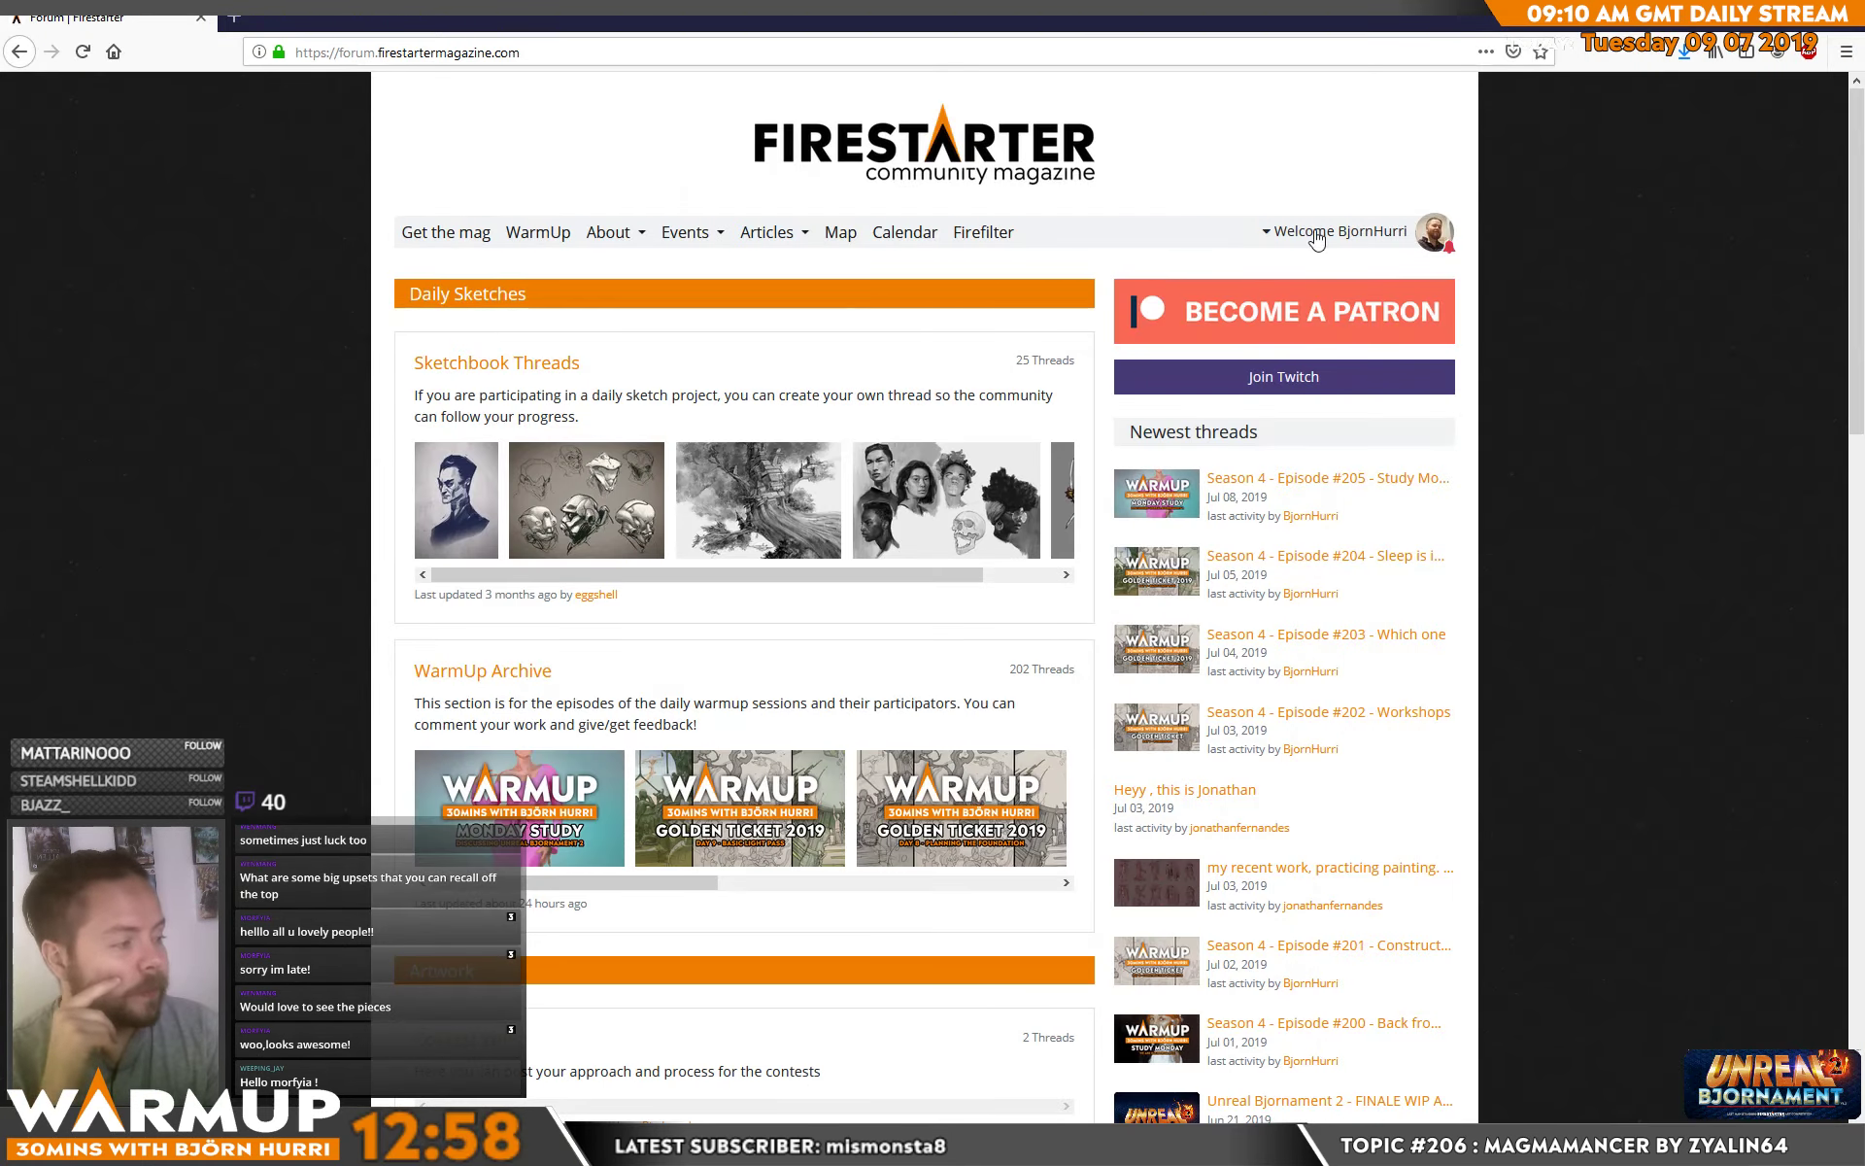
pyautogui.click(939, 143)
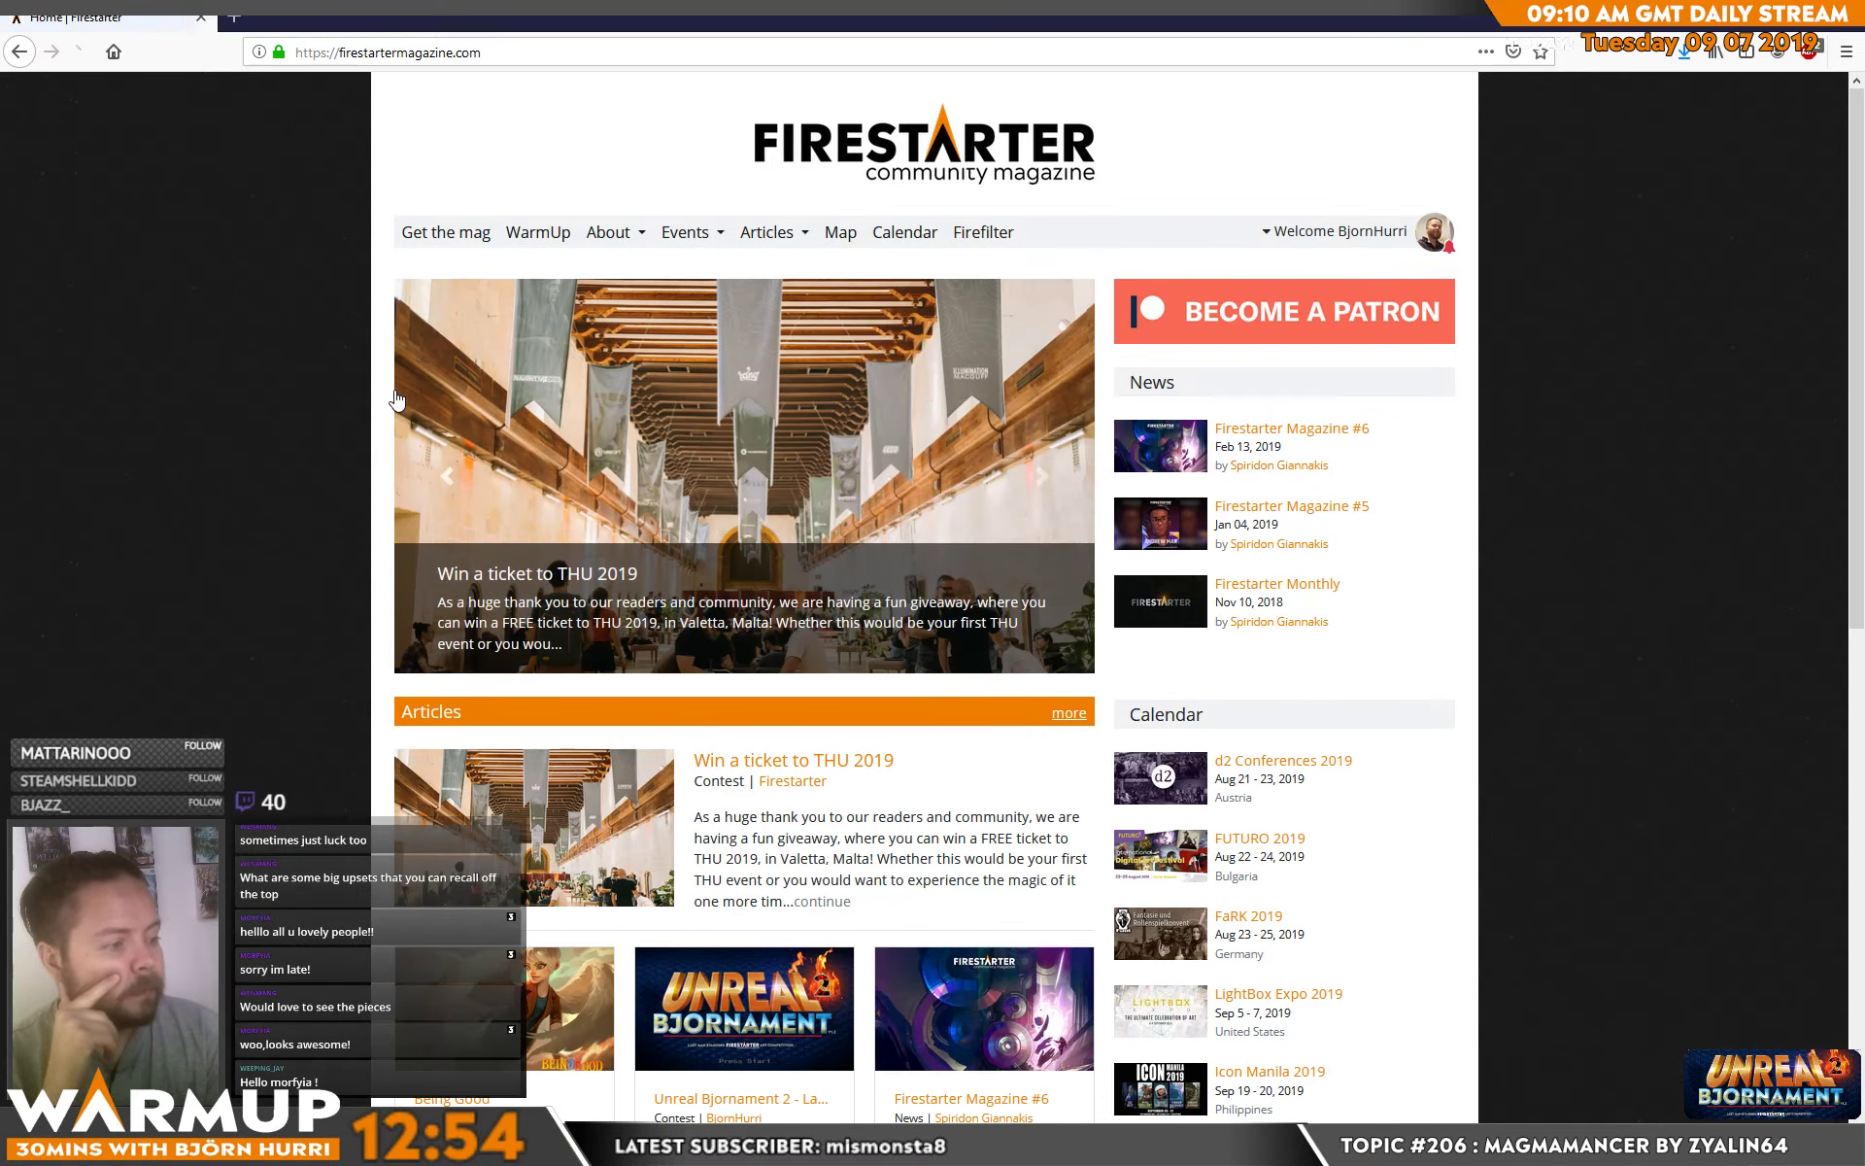
pyautogui.scroll(-7, 398, 556)
pyautogui.scroll(-3, 397, 555)
pyautogui.scroll(10, 394, 535)
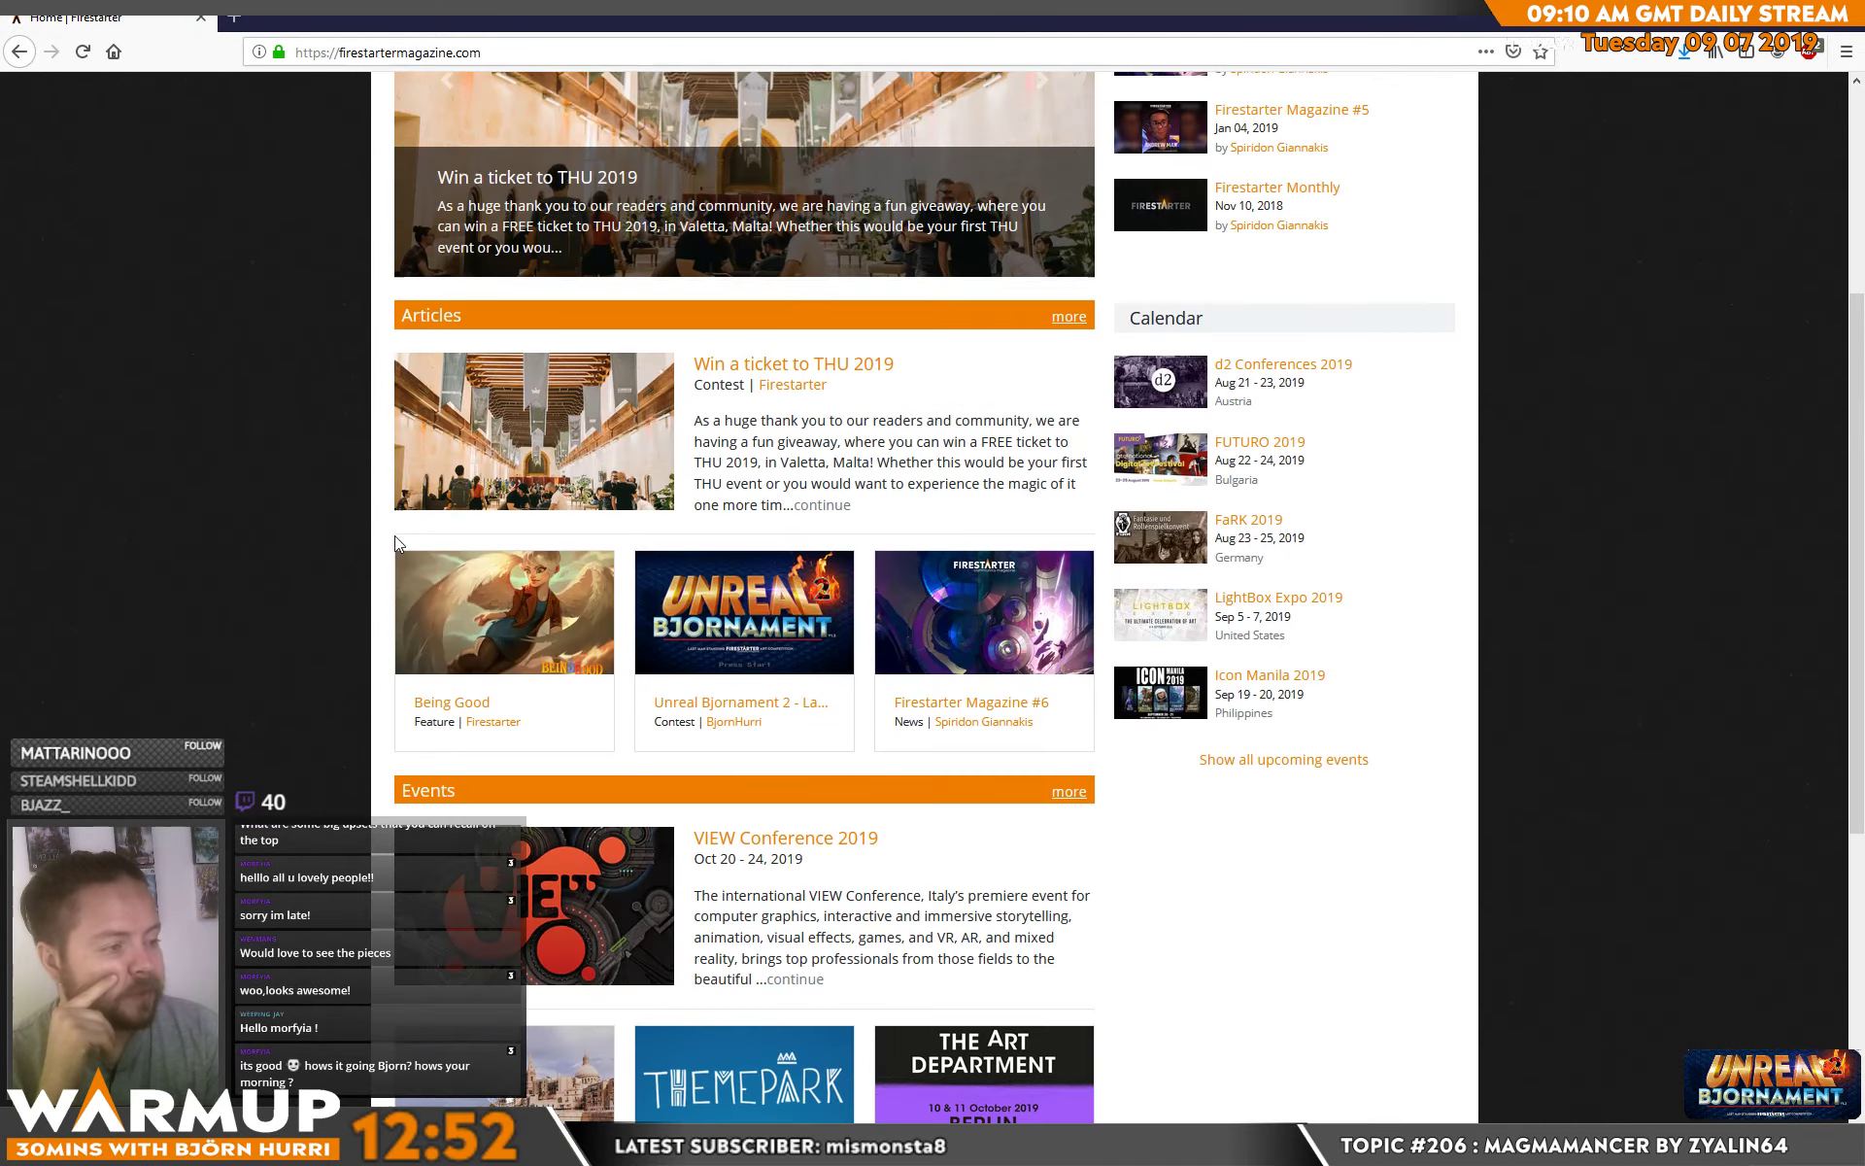
# Browse the forum index and the WarmUp Archive board, then return to the index.
pyautogui.click(18, 51)
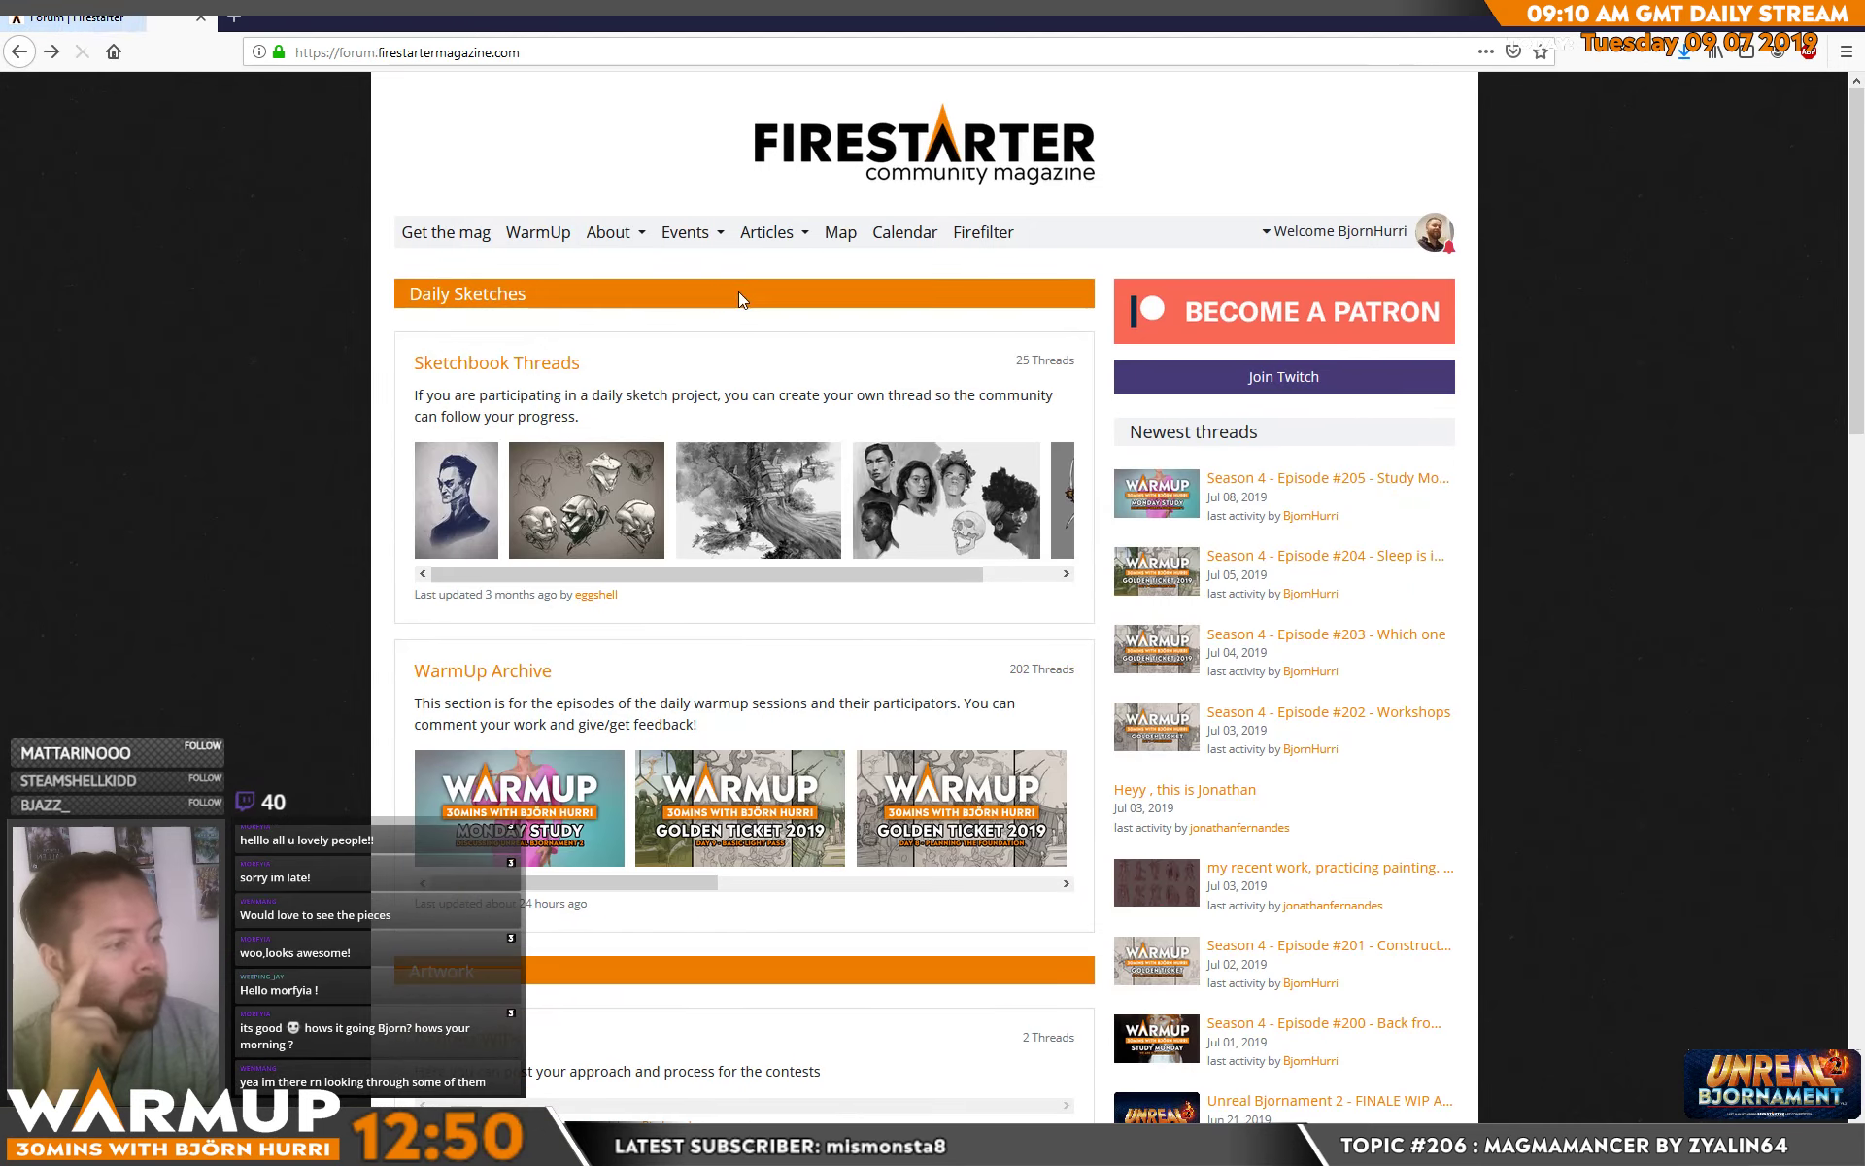
pyautogui.scroll(-4, 368, 355)
pyautogui.scroll(-5, 367, 355)
pyautogui.scroll(6, 420, 341)
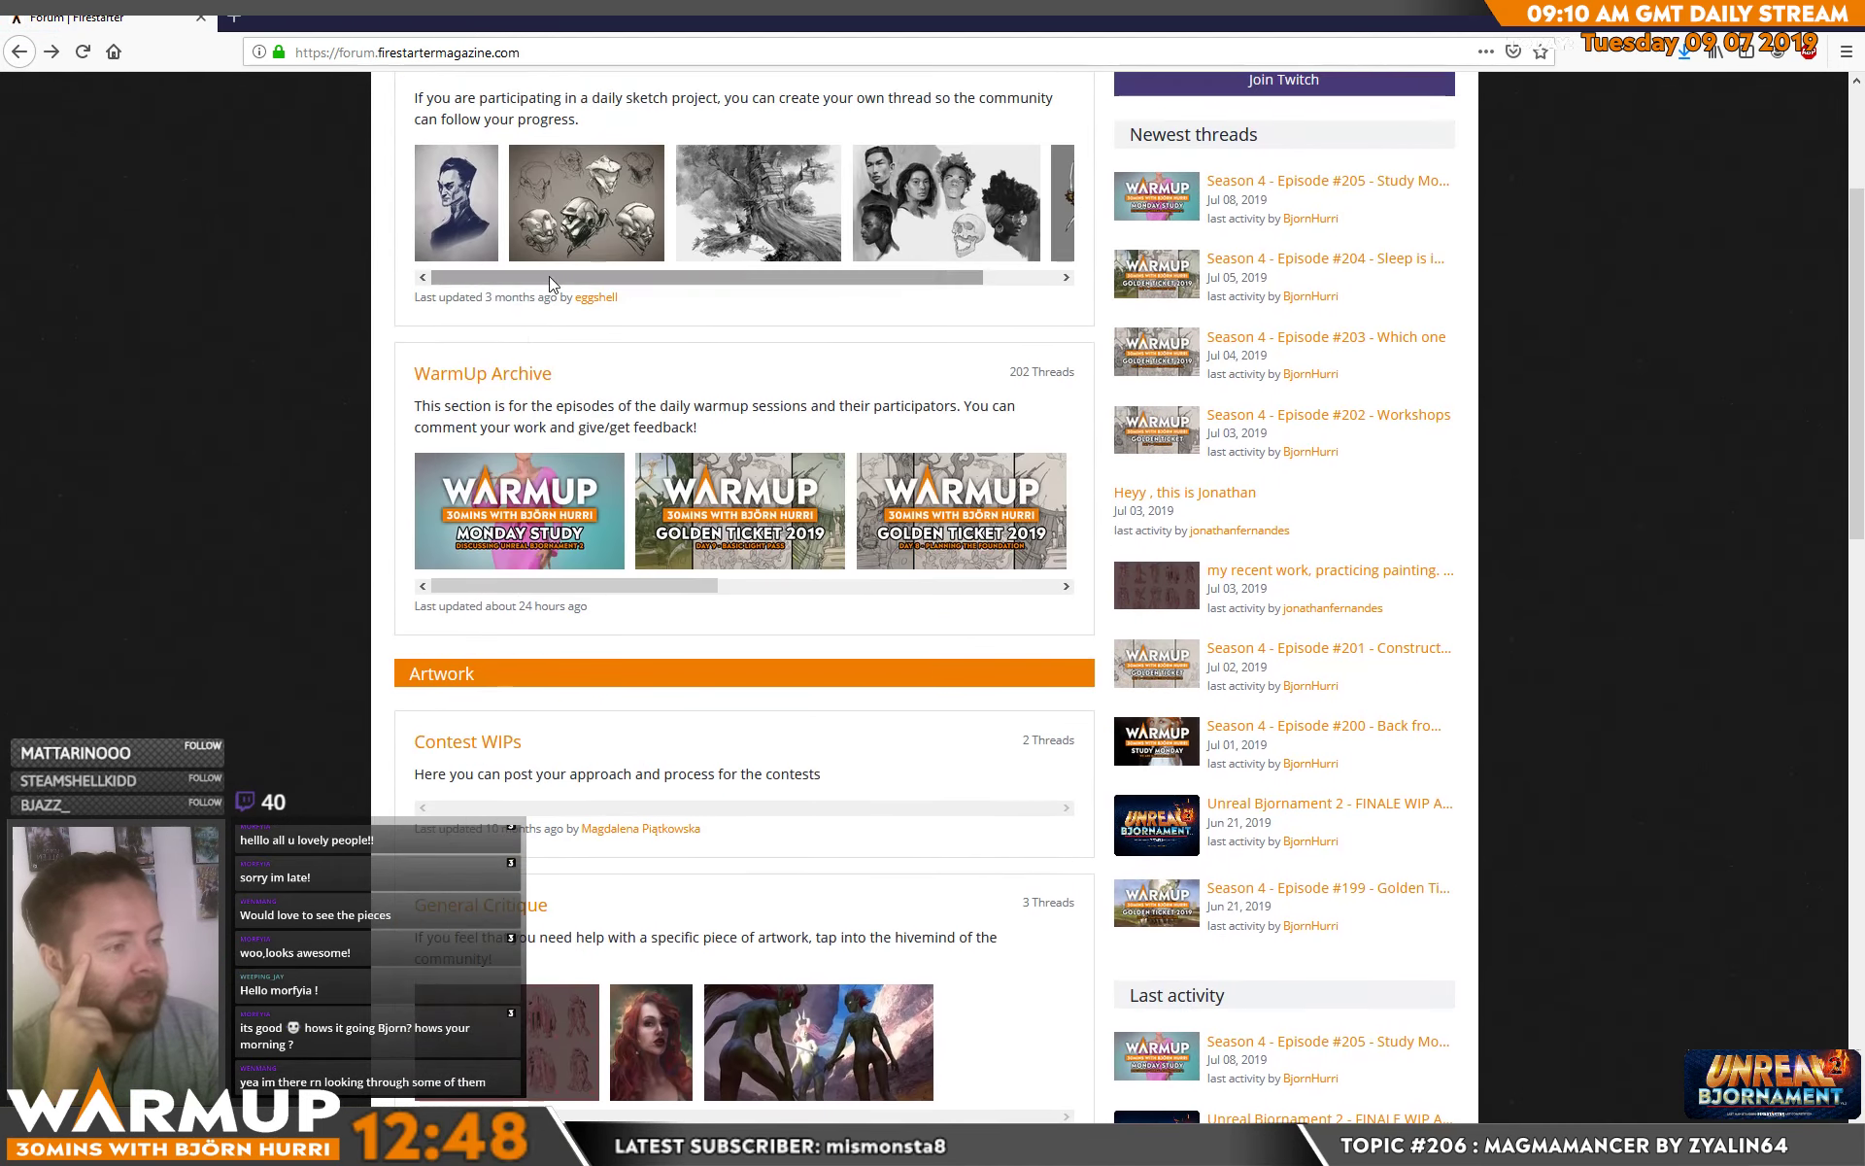
pyautogui.click(488, 377)
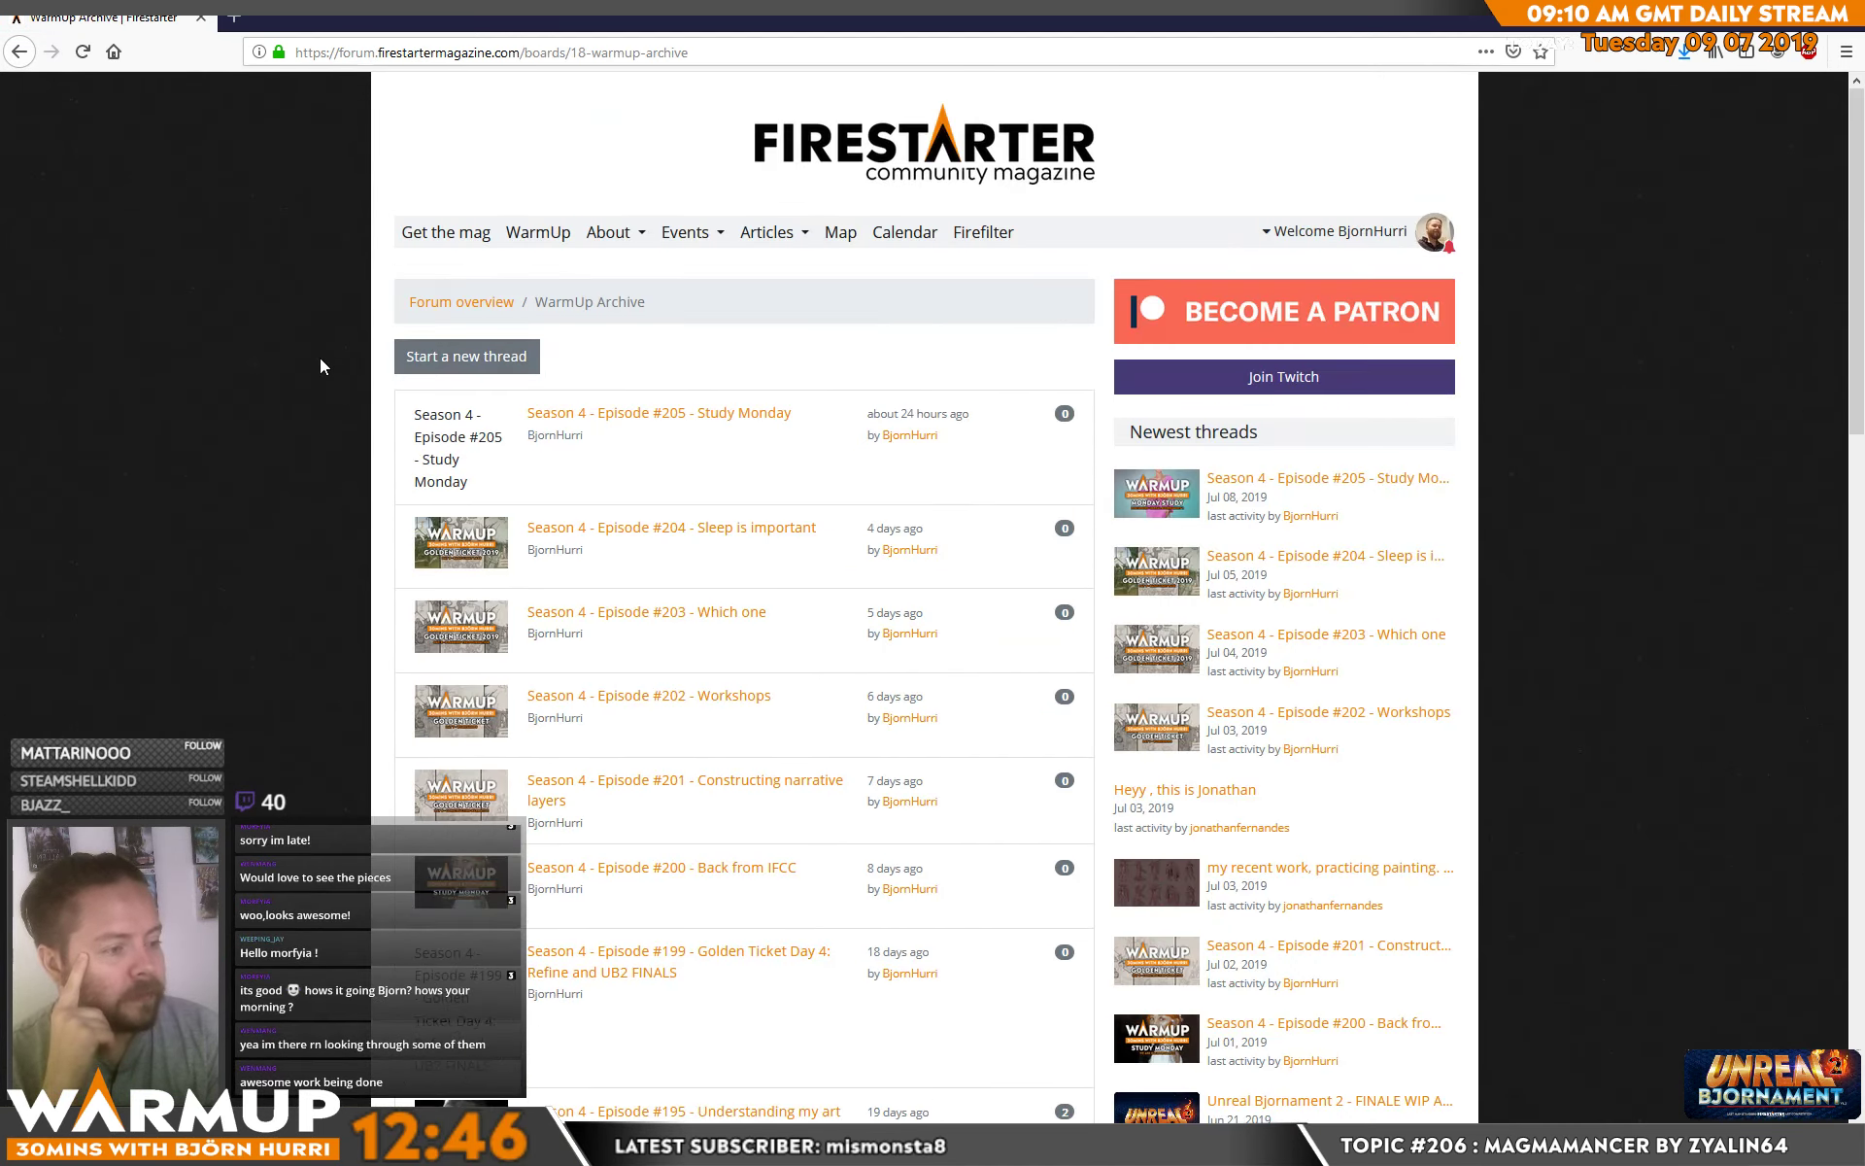
pyautogui.scroll(-5, 321, 357)
pyautogui.scroll(-10, 328, 366)
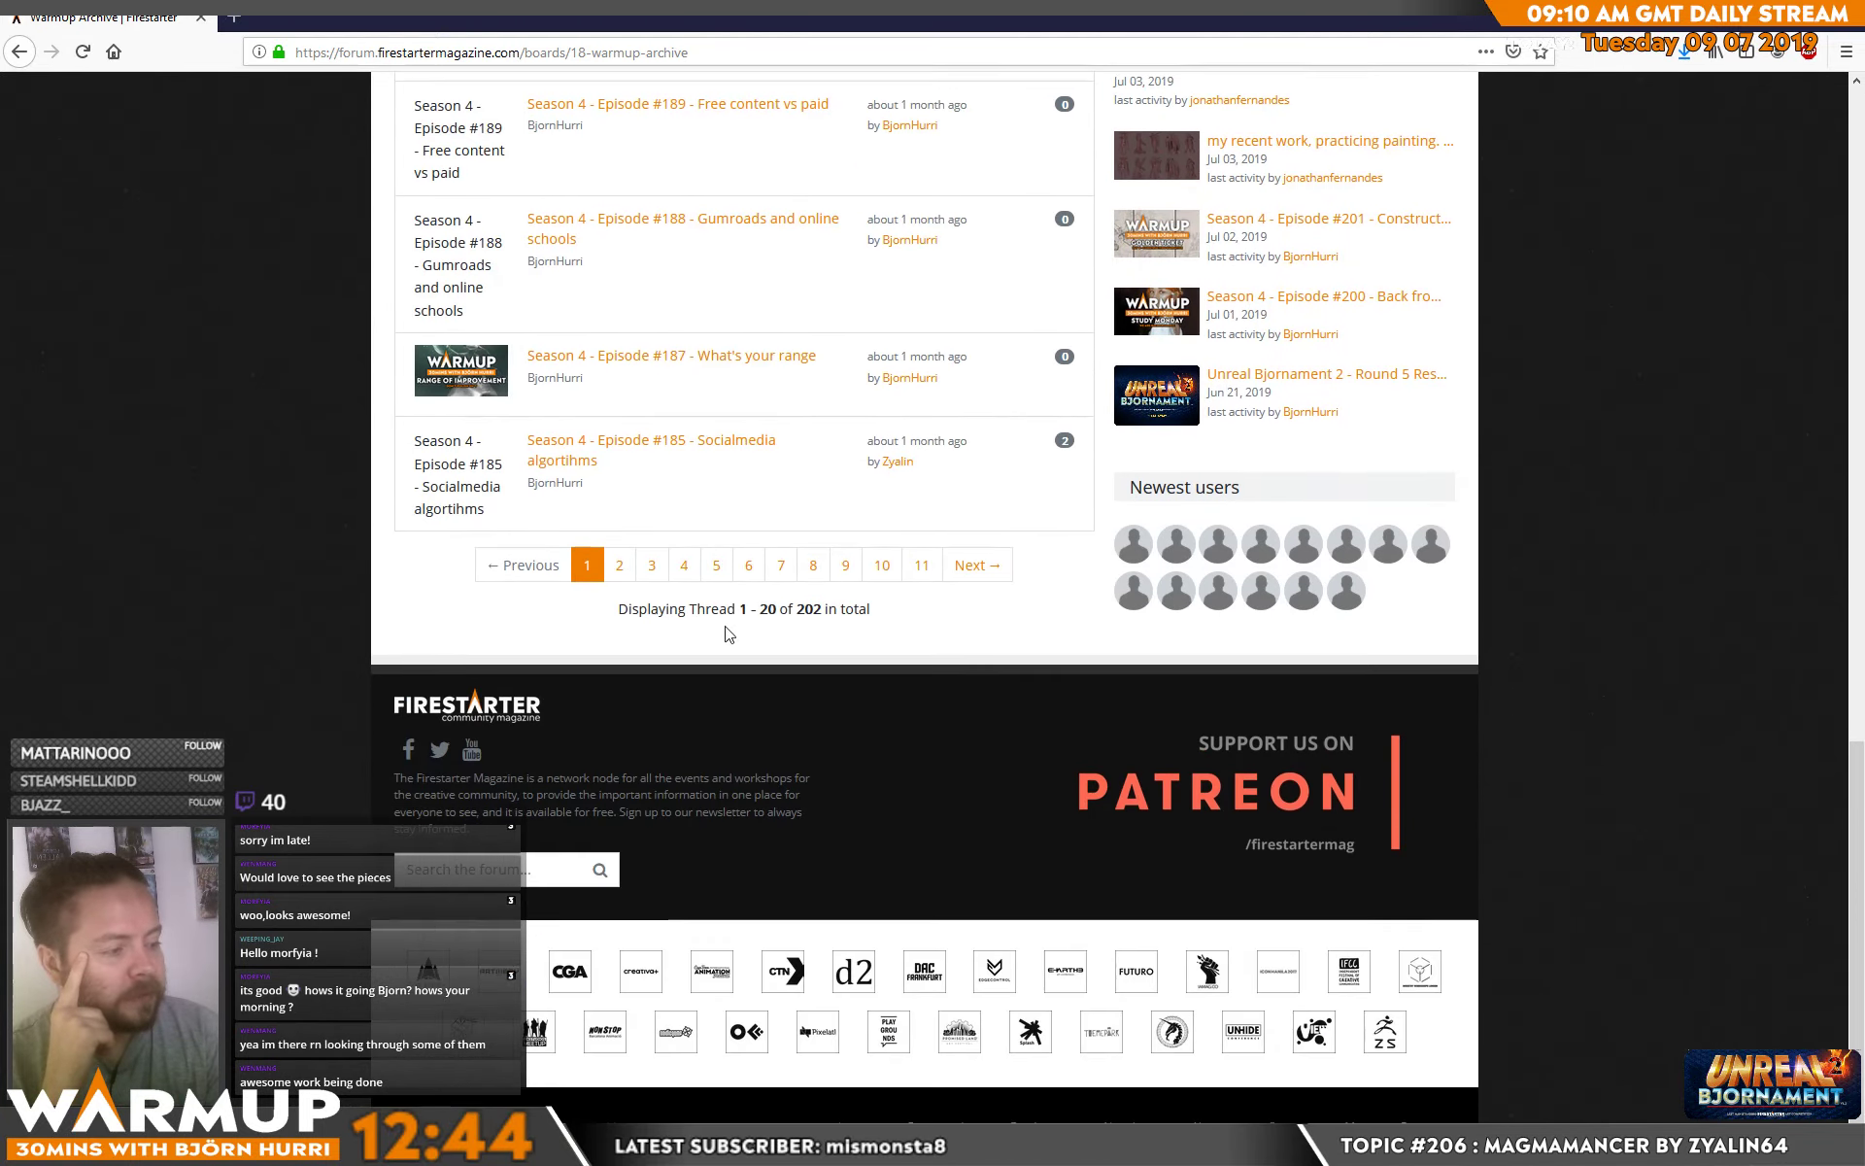
pyautogui.click(29, 54)
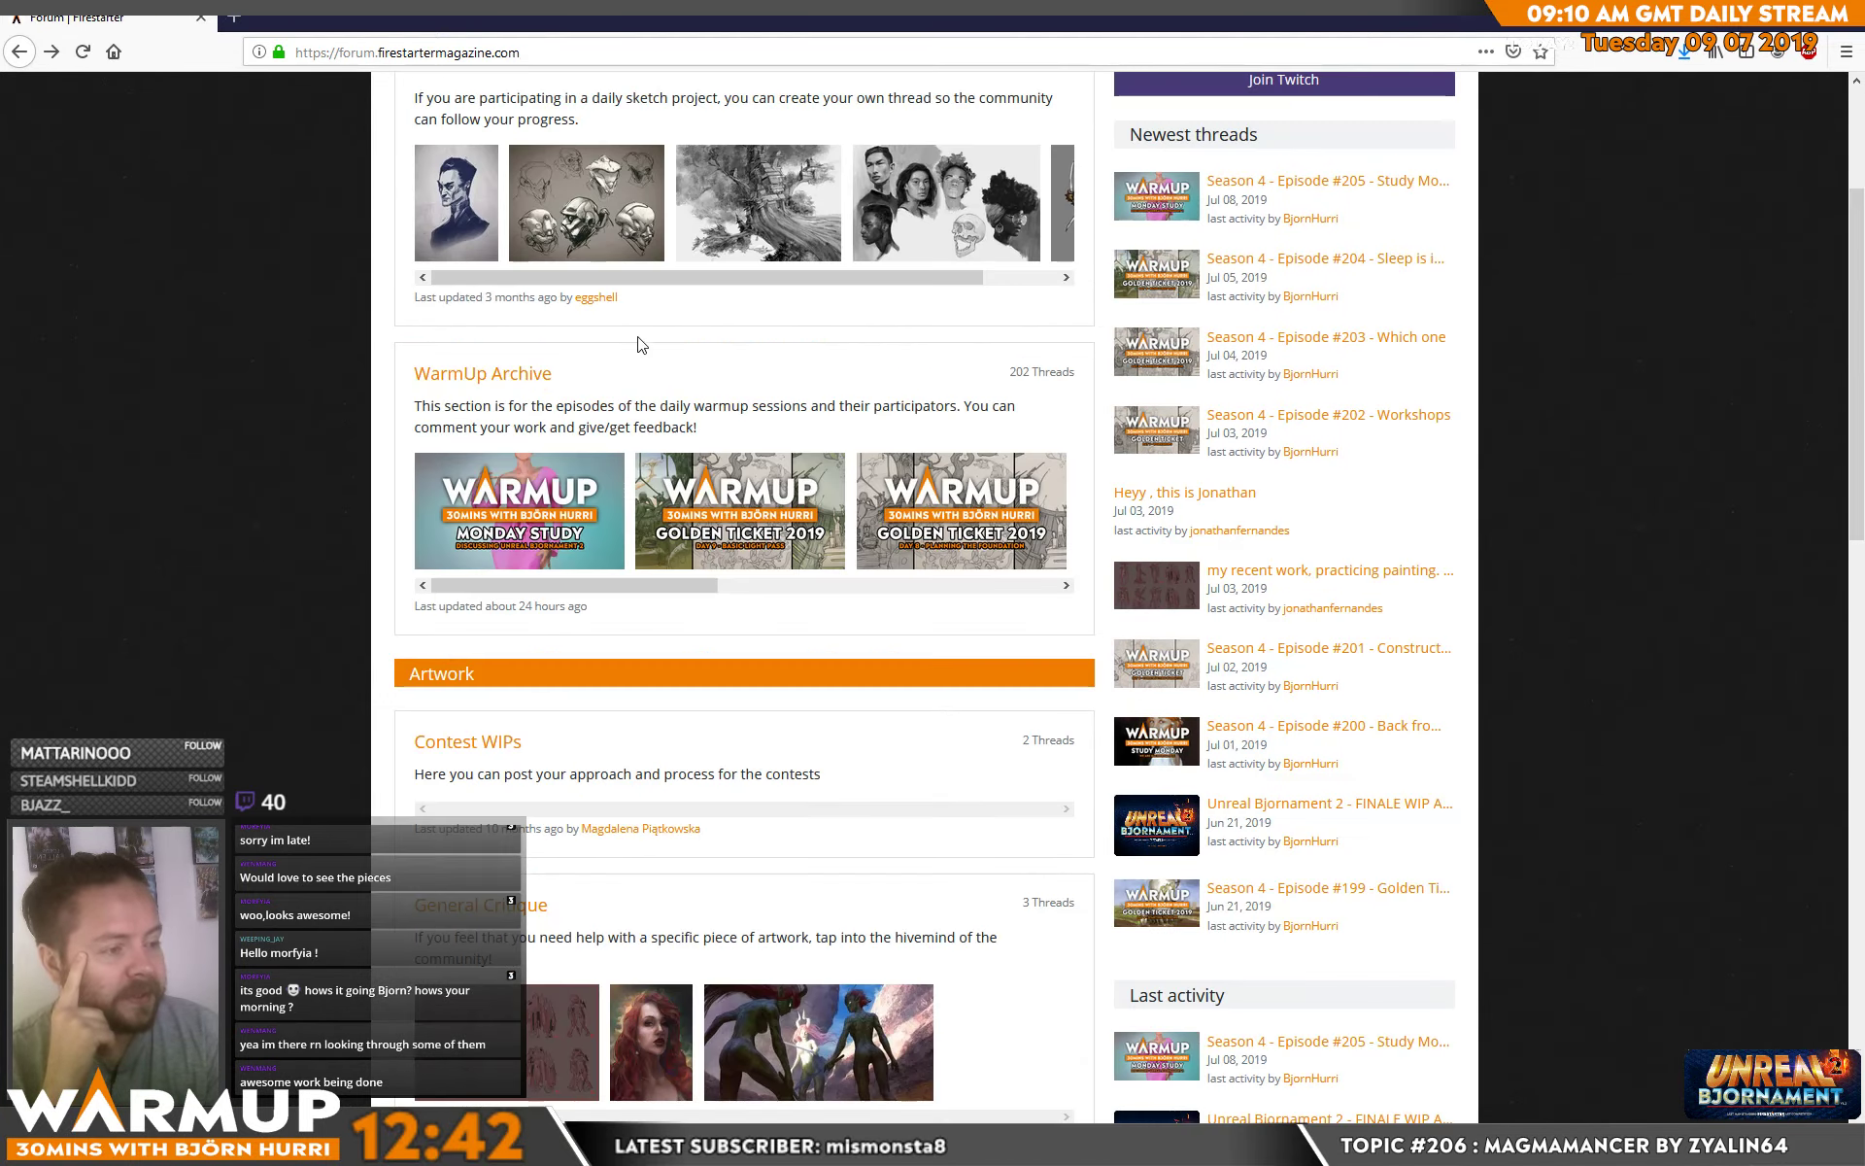
pyautogui.scroll(-12, 526, 486)
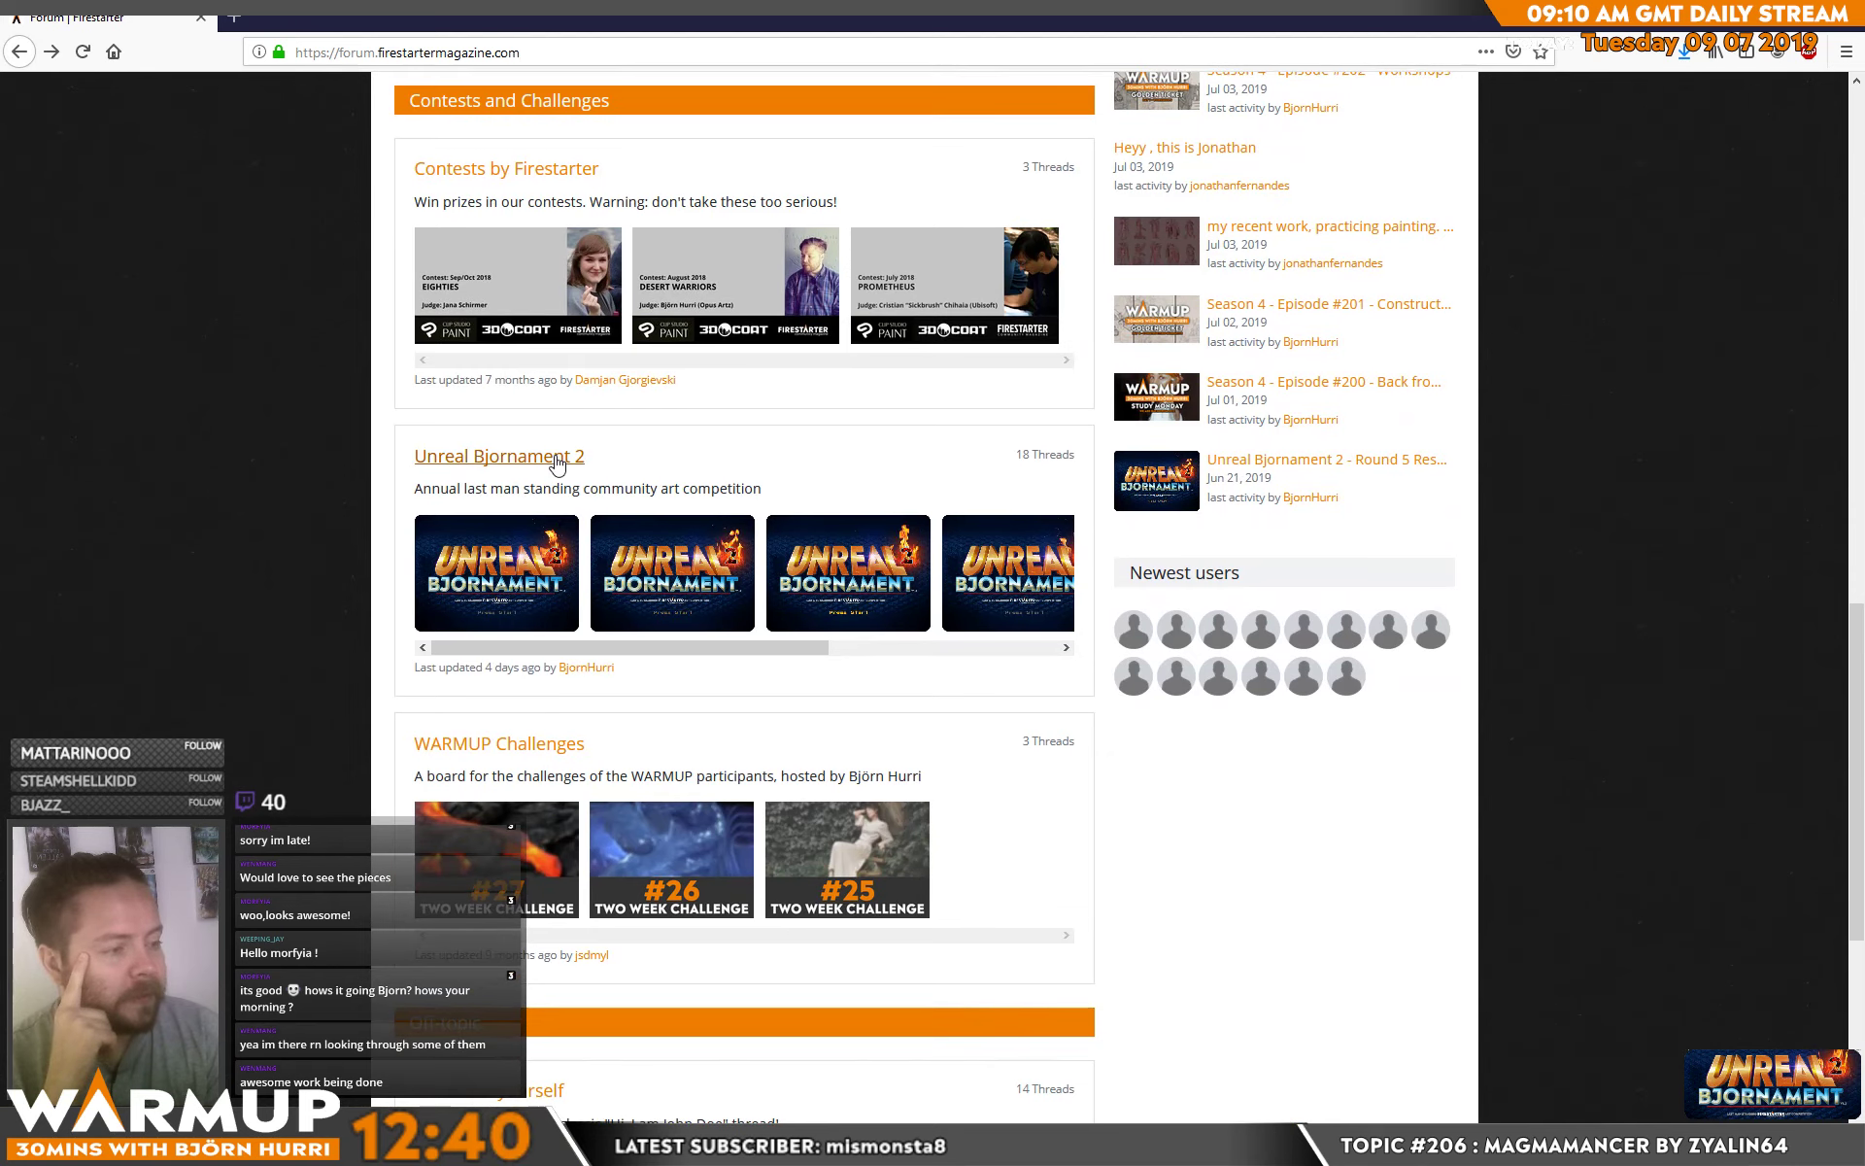
# Open and scroll through the Unreal Bjornament 2 board's thread list.
pyautogui.click(554, 457)
pyautogui.scroll(-10, 712, 513)
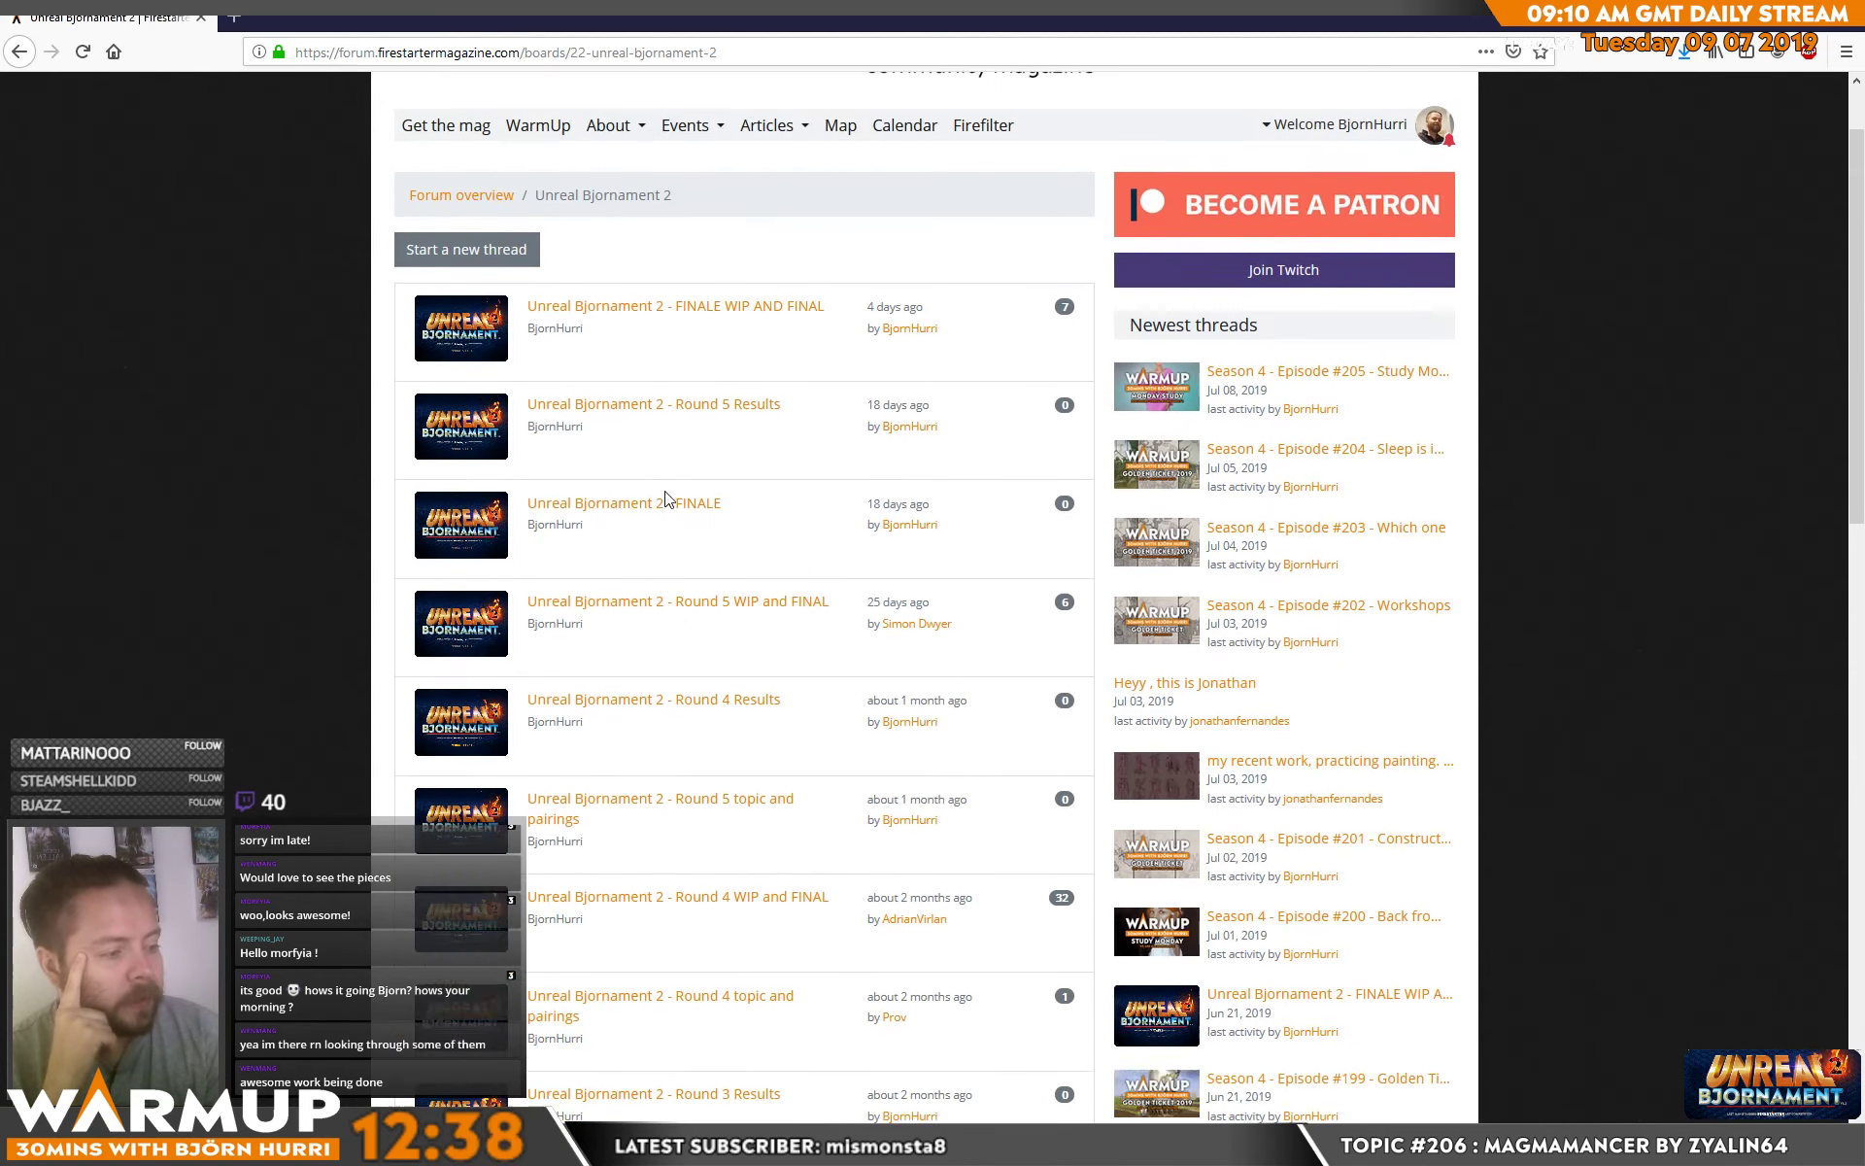
pyautogui.scroll(-4, 712, 513)
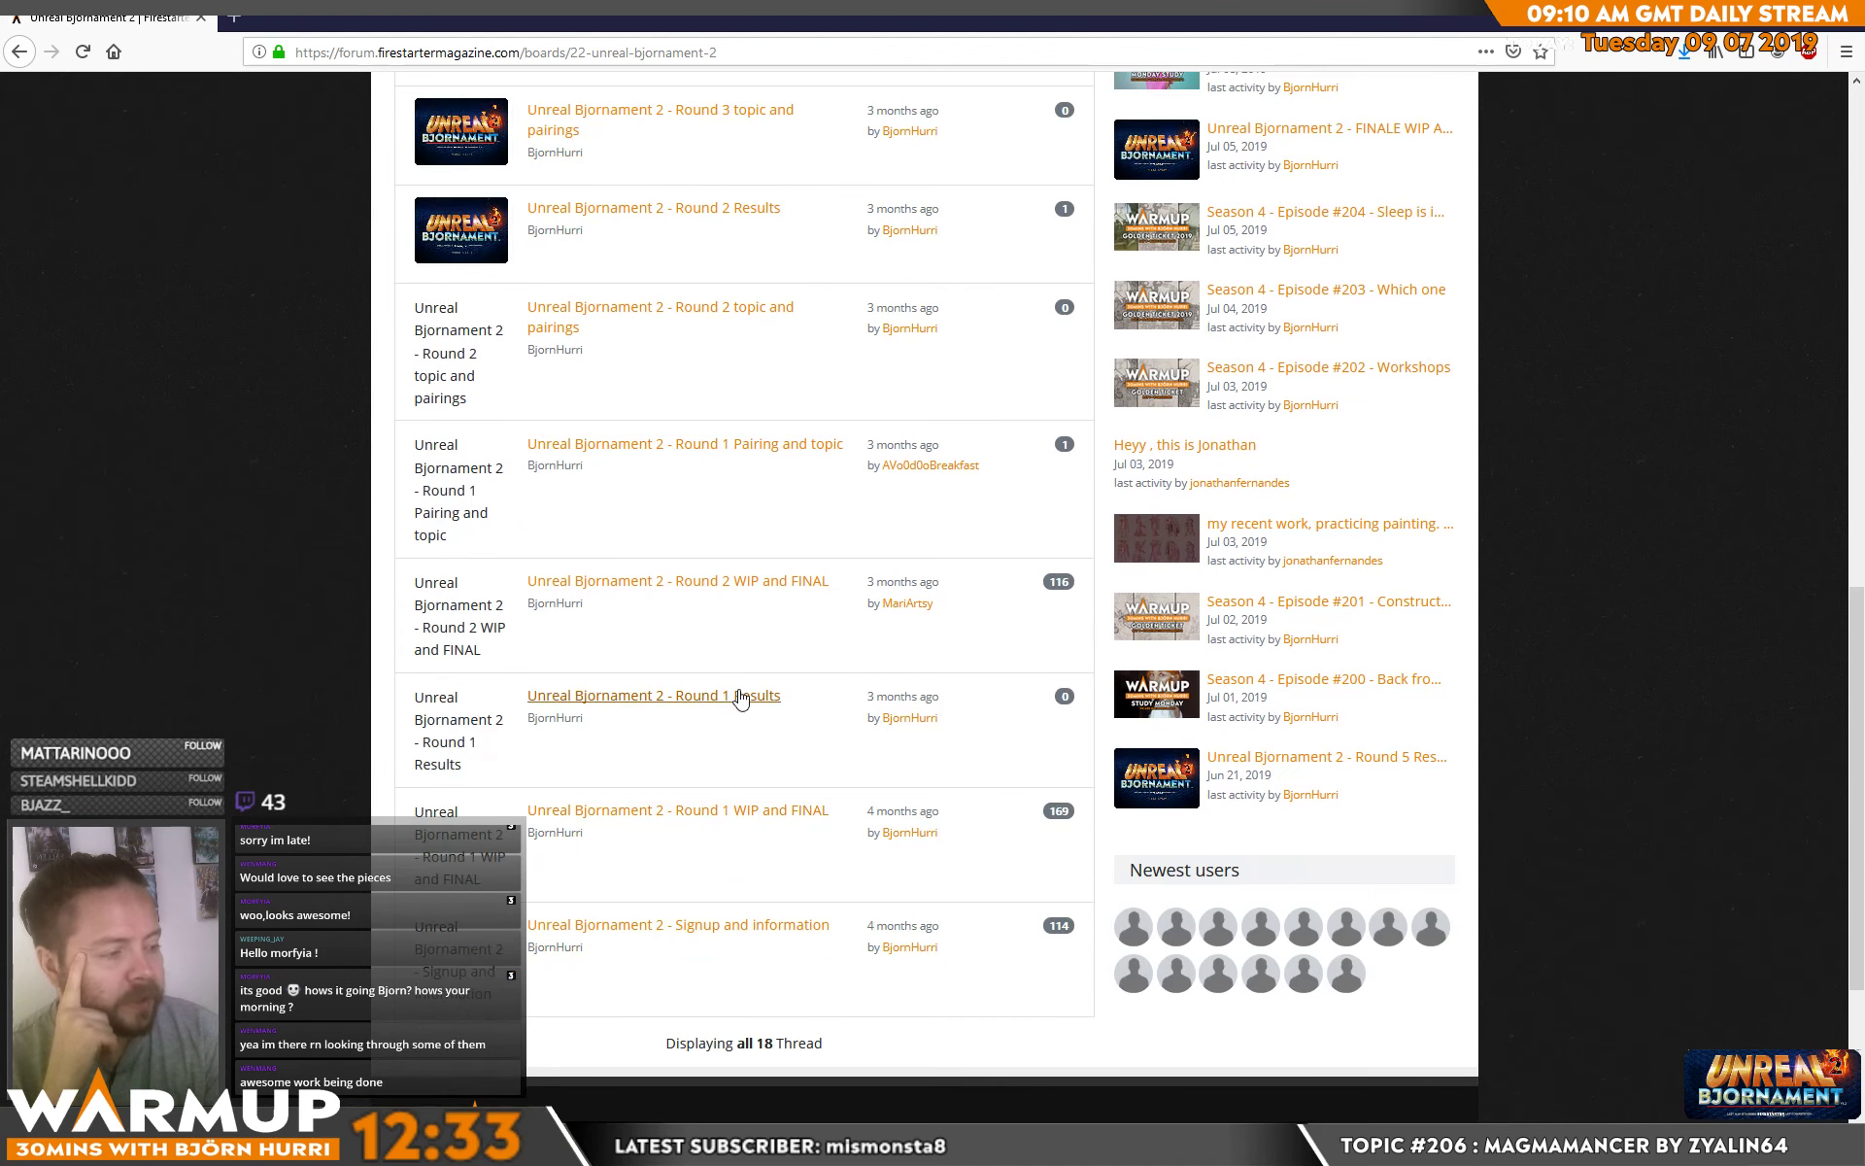
pyautogui.scroll(2, 738, 696)
pyautogui.scroll(11, 738, 696)
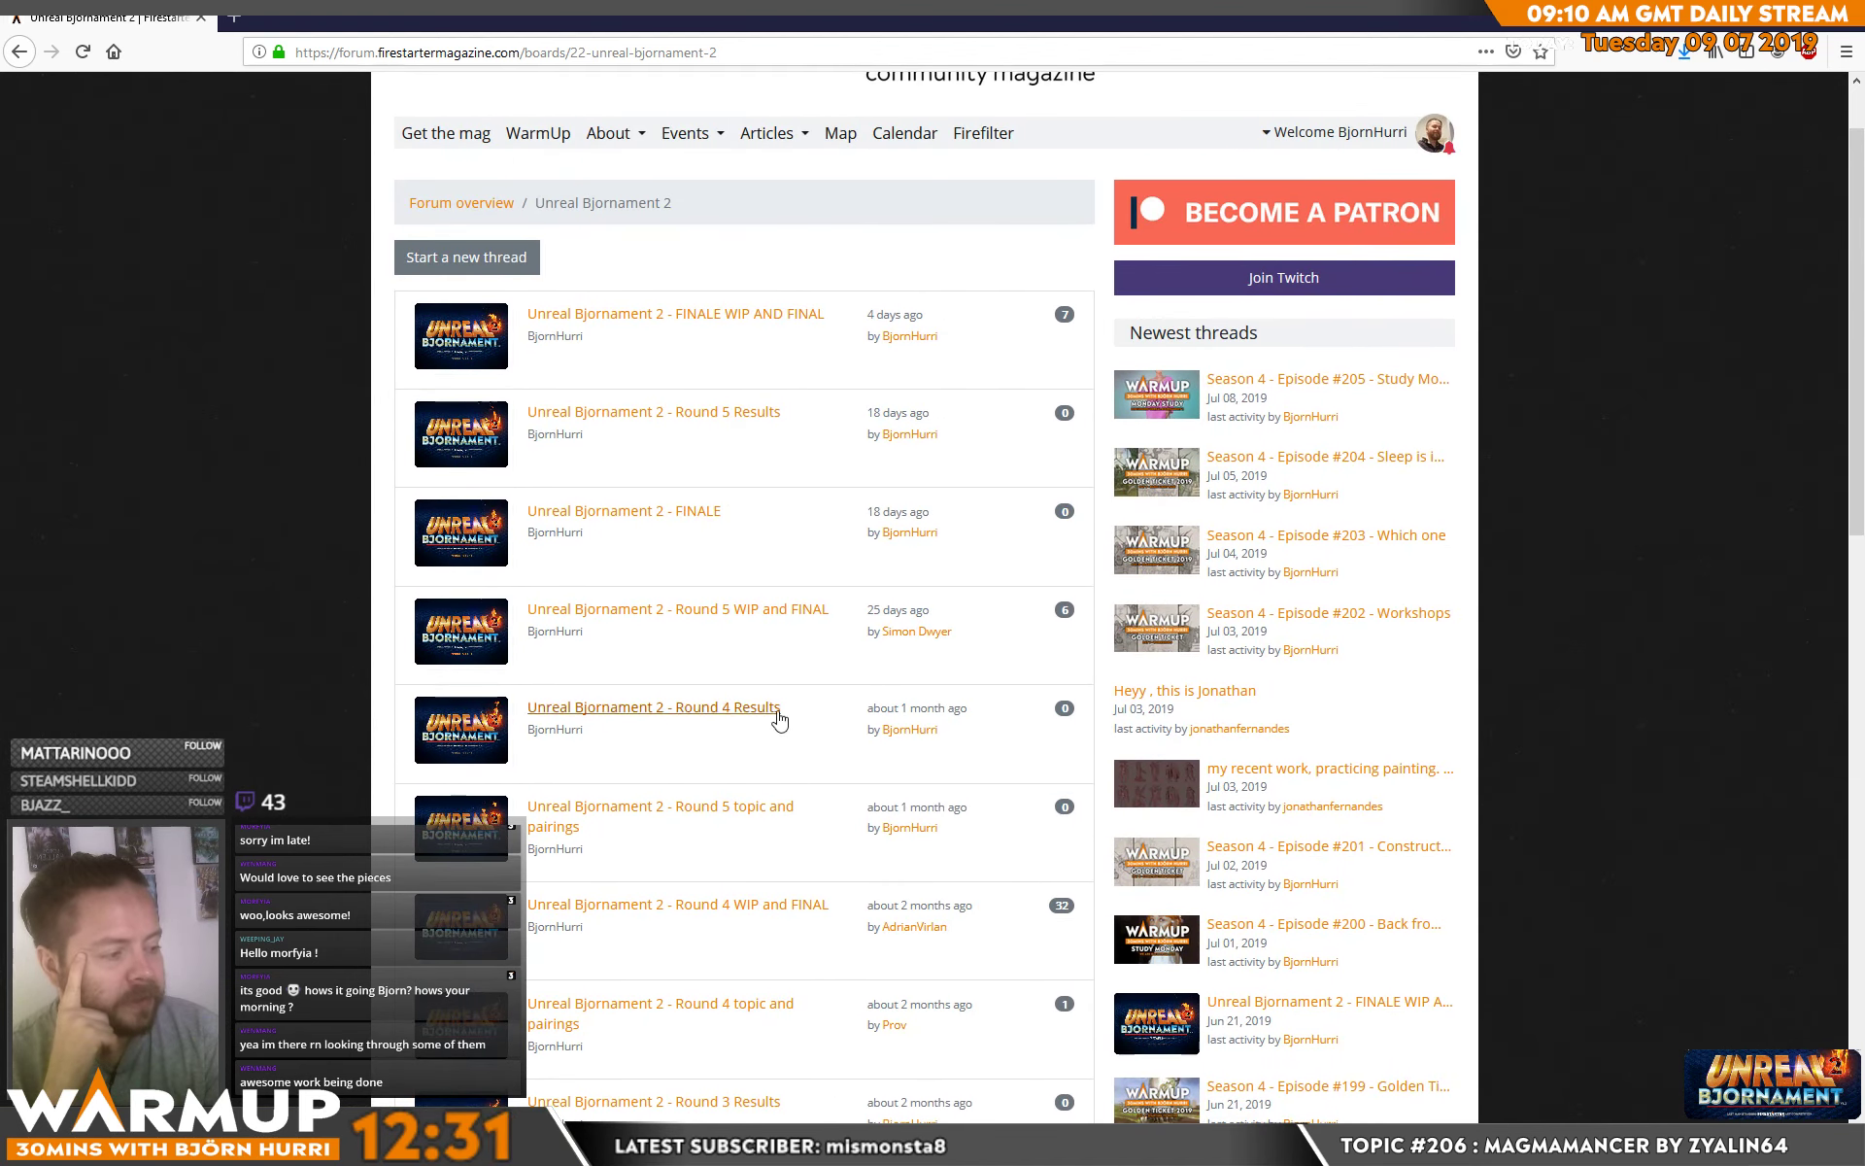
# Read through the Round 4 WIP and FINAL thread, return to the thread list, then back to Photoshop.
pyautogui.click(774, 904)
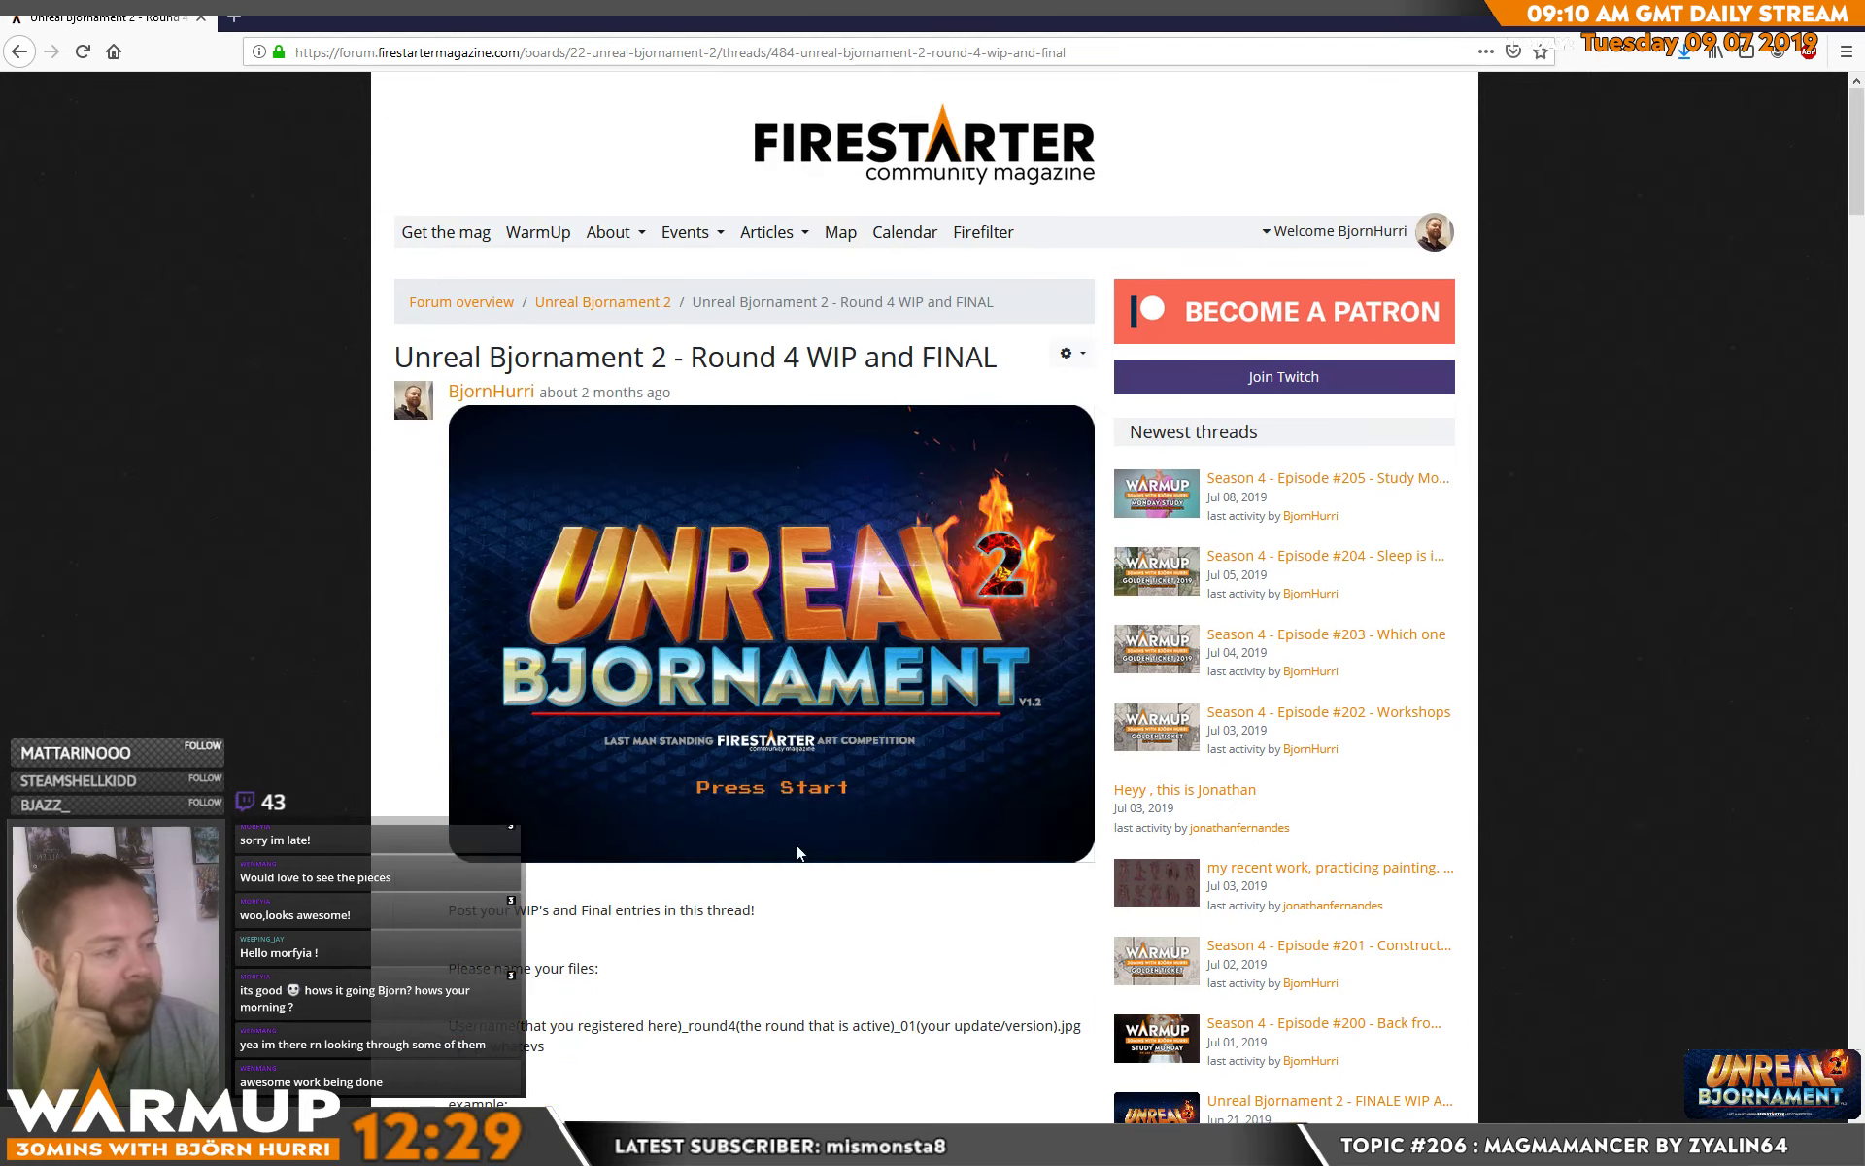
pyautogui.scroll(-6, 796, 844)
pyautogui.scroll(-5, 778, 637)
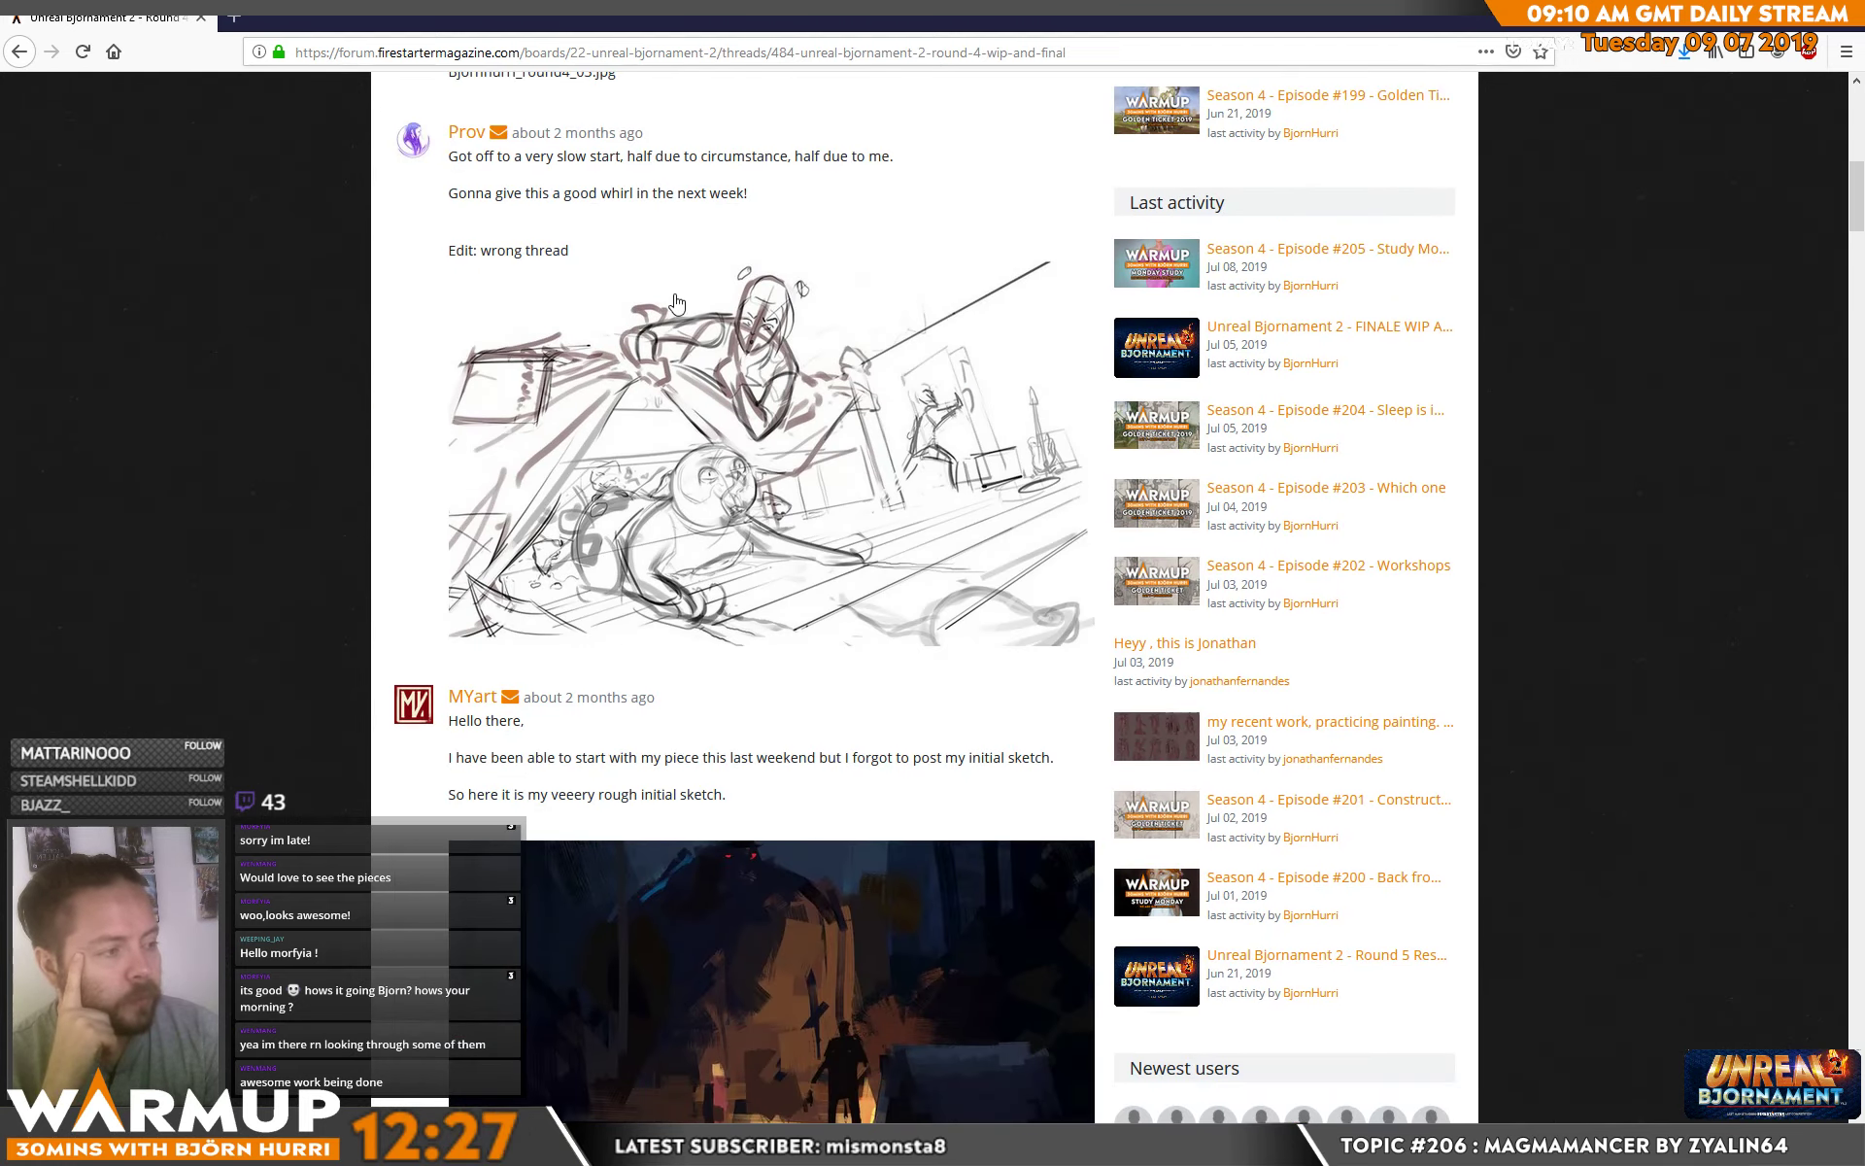
pyautogui.scroll(-7, 700, 544)
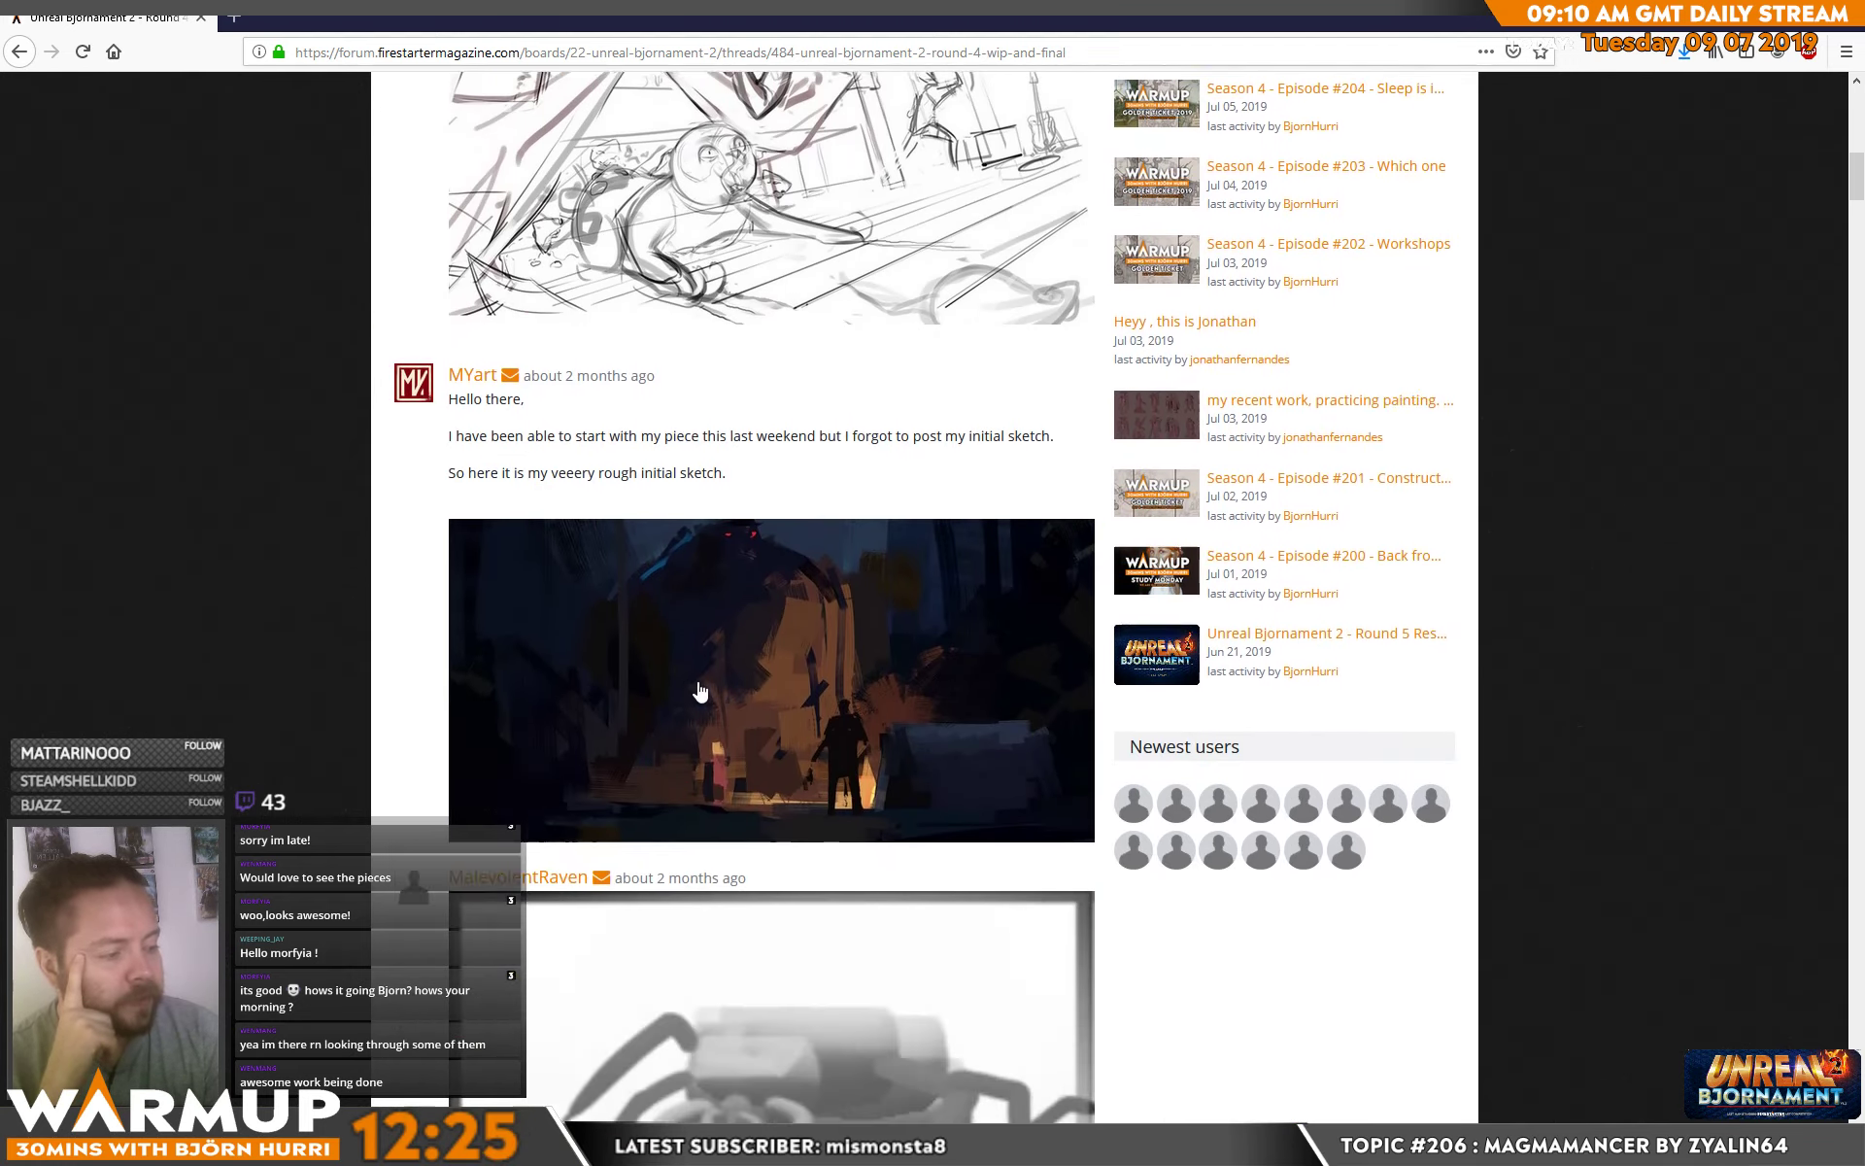
pyautogui.scroll(-18, 734, 674)
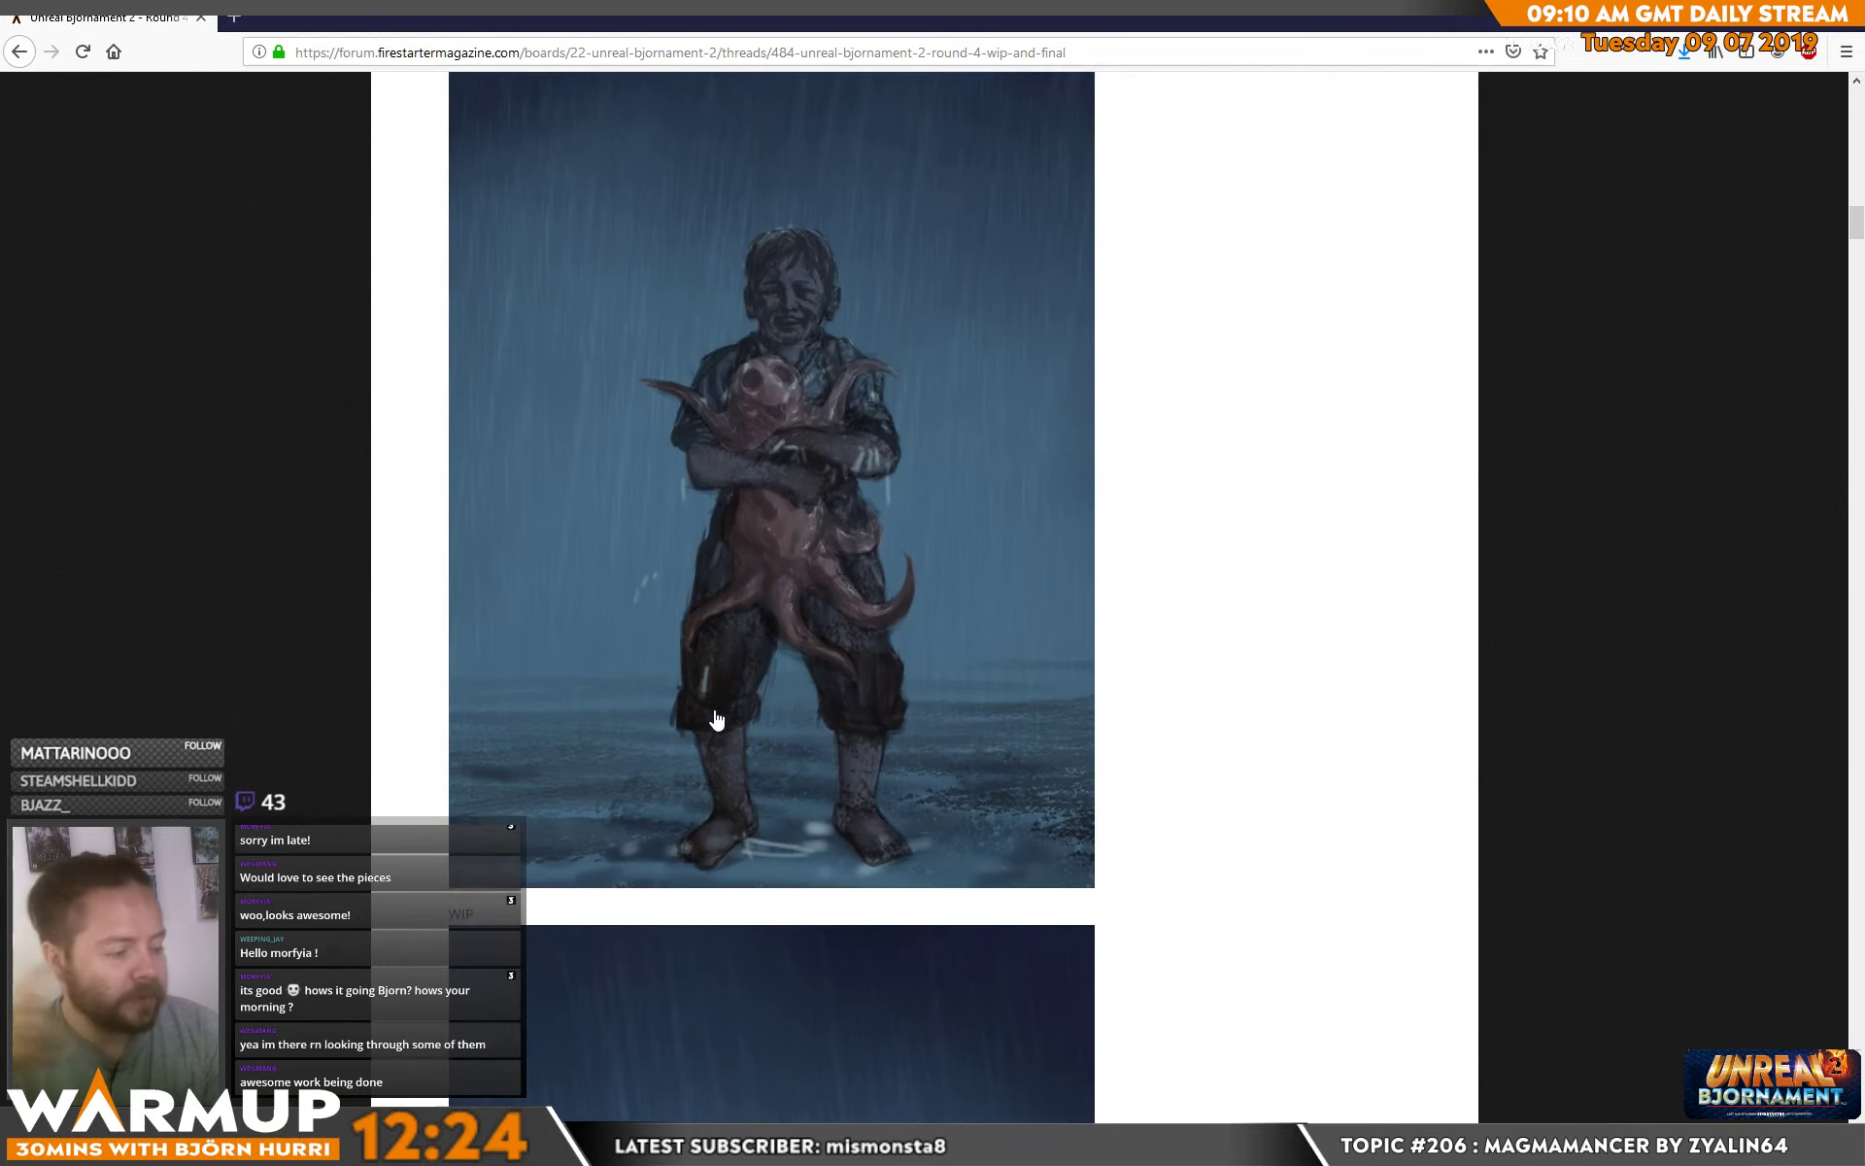
pyautogui.scroll(-15, 728, 710)
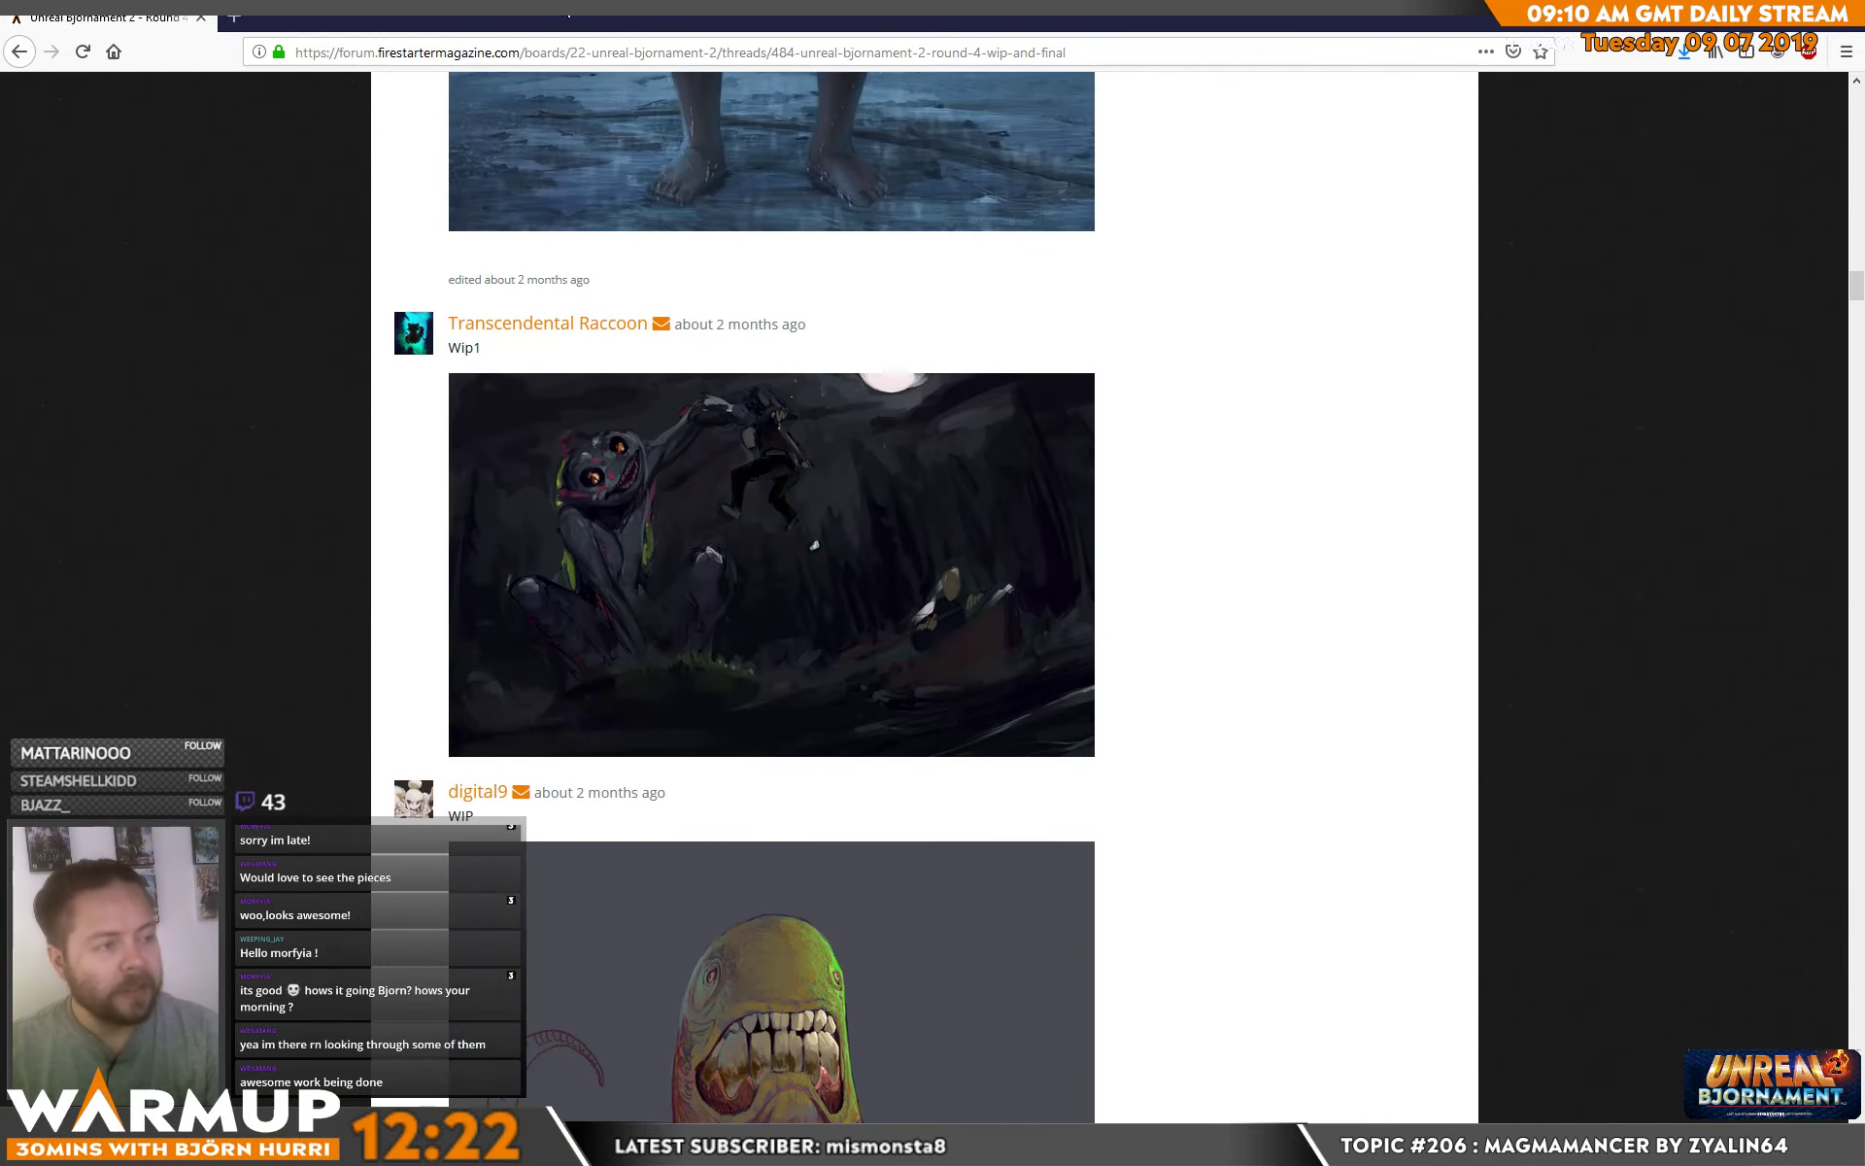
pyautogui.click(20, 51)
pyautogui.click(583, 51)
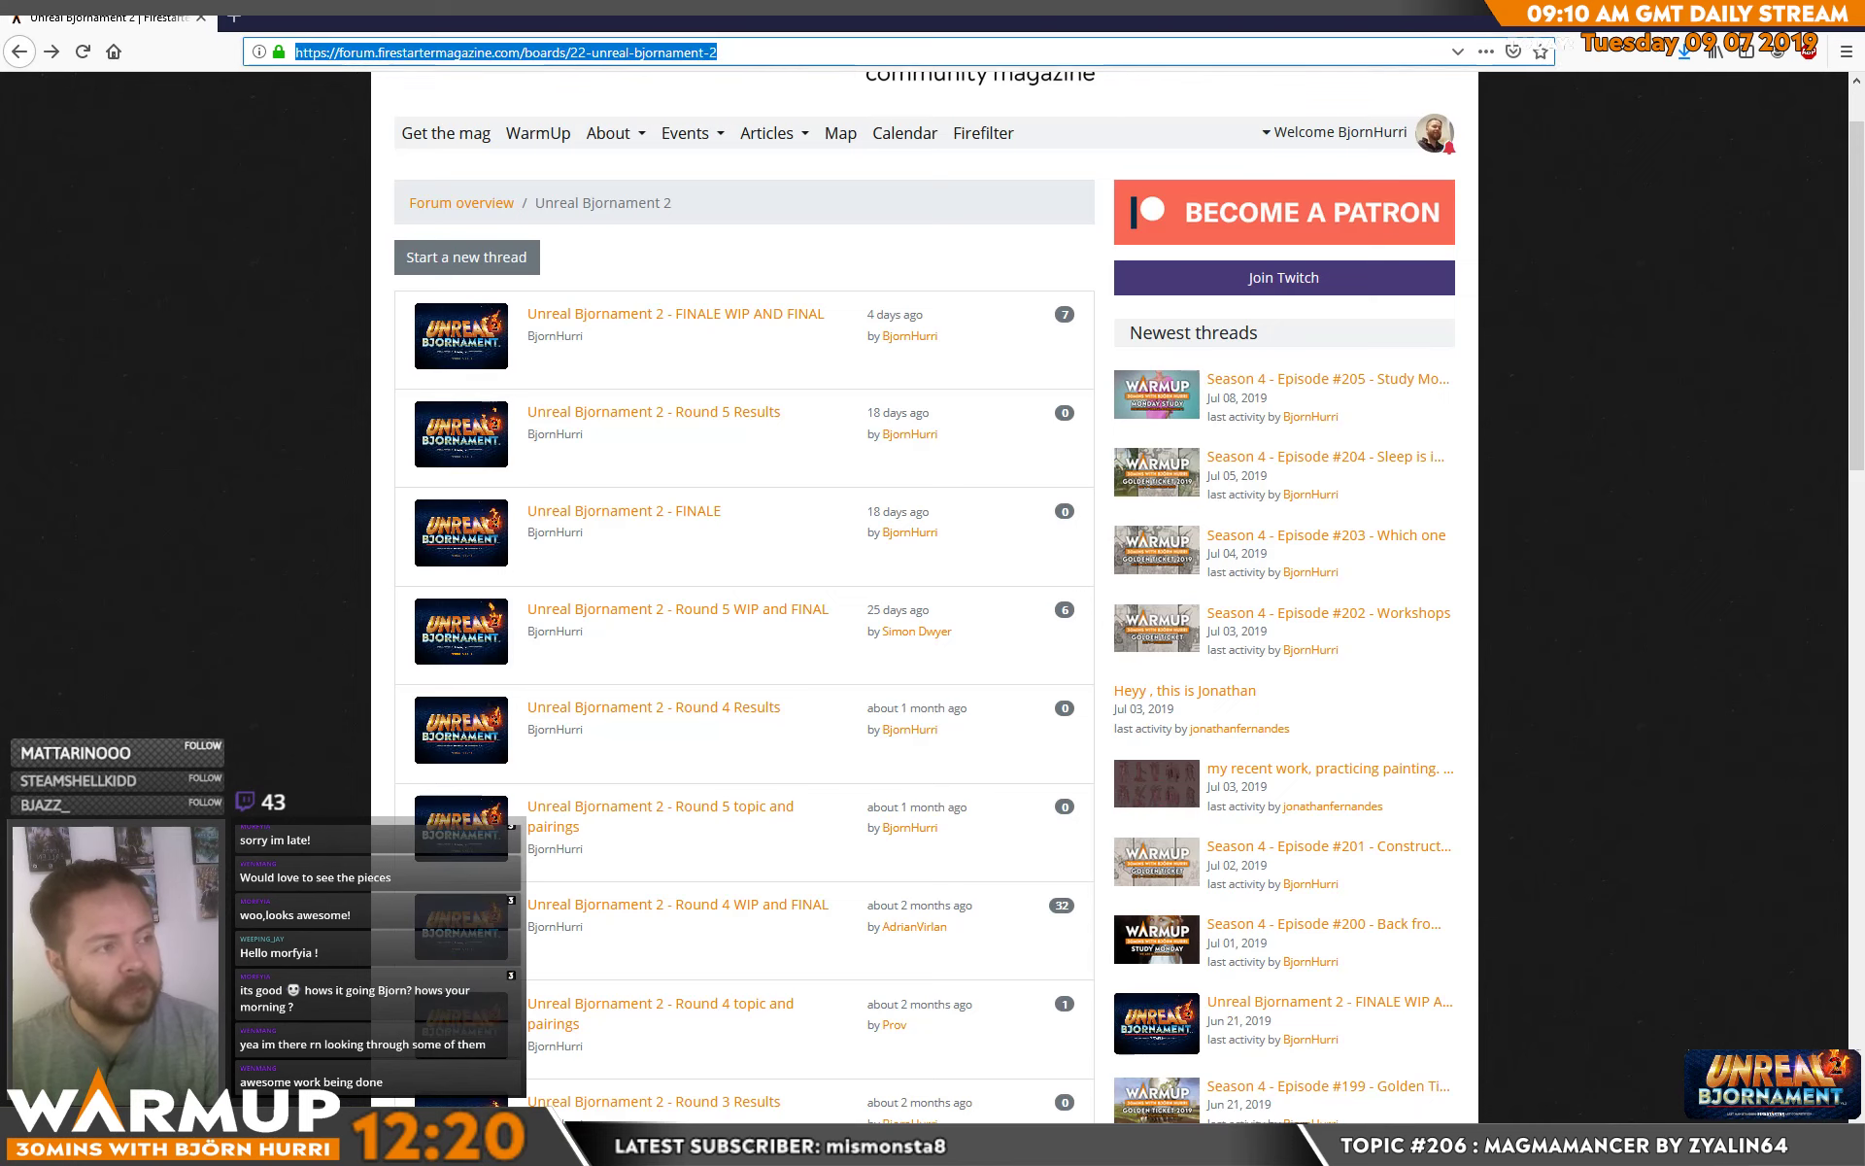
pyautogui.hotkey('alt', 'Tab')
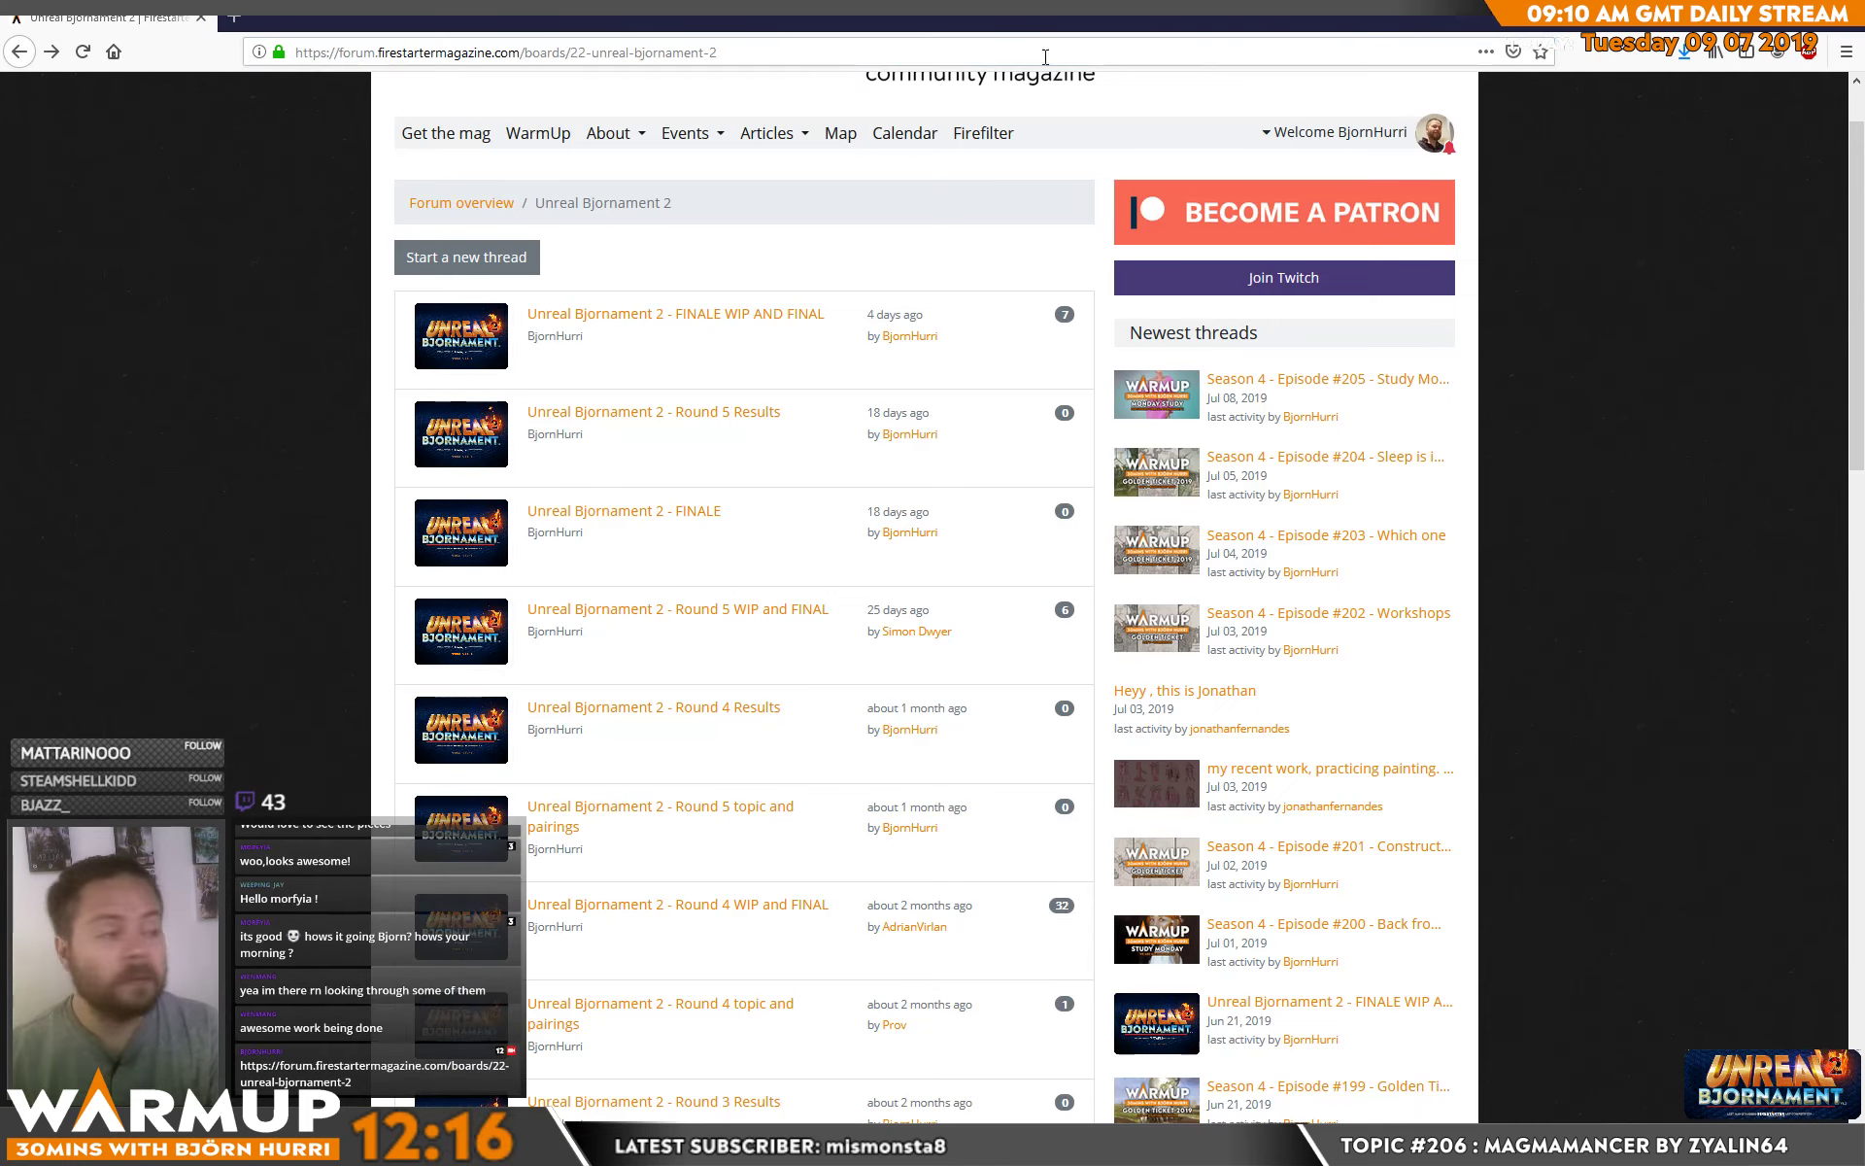
pyautogui.hotkey('alt', 'Tab')
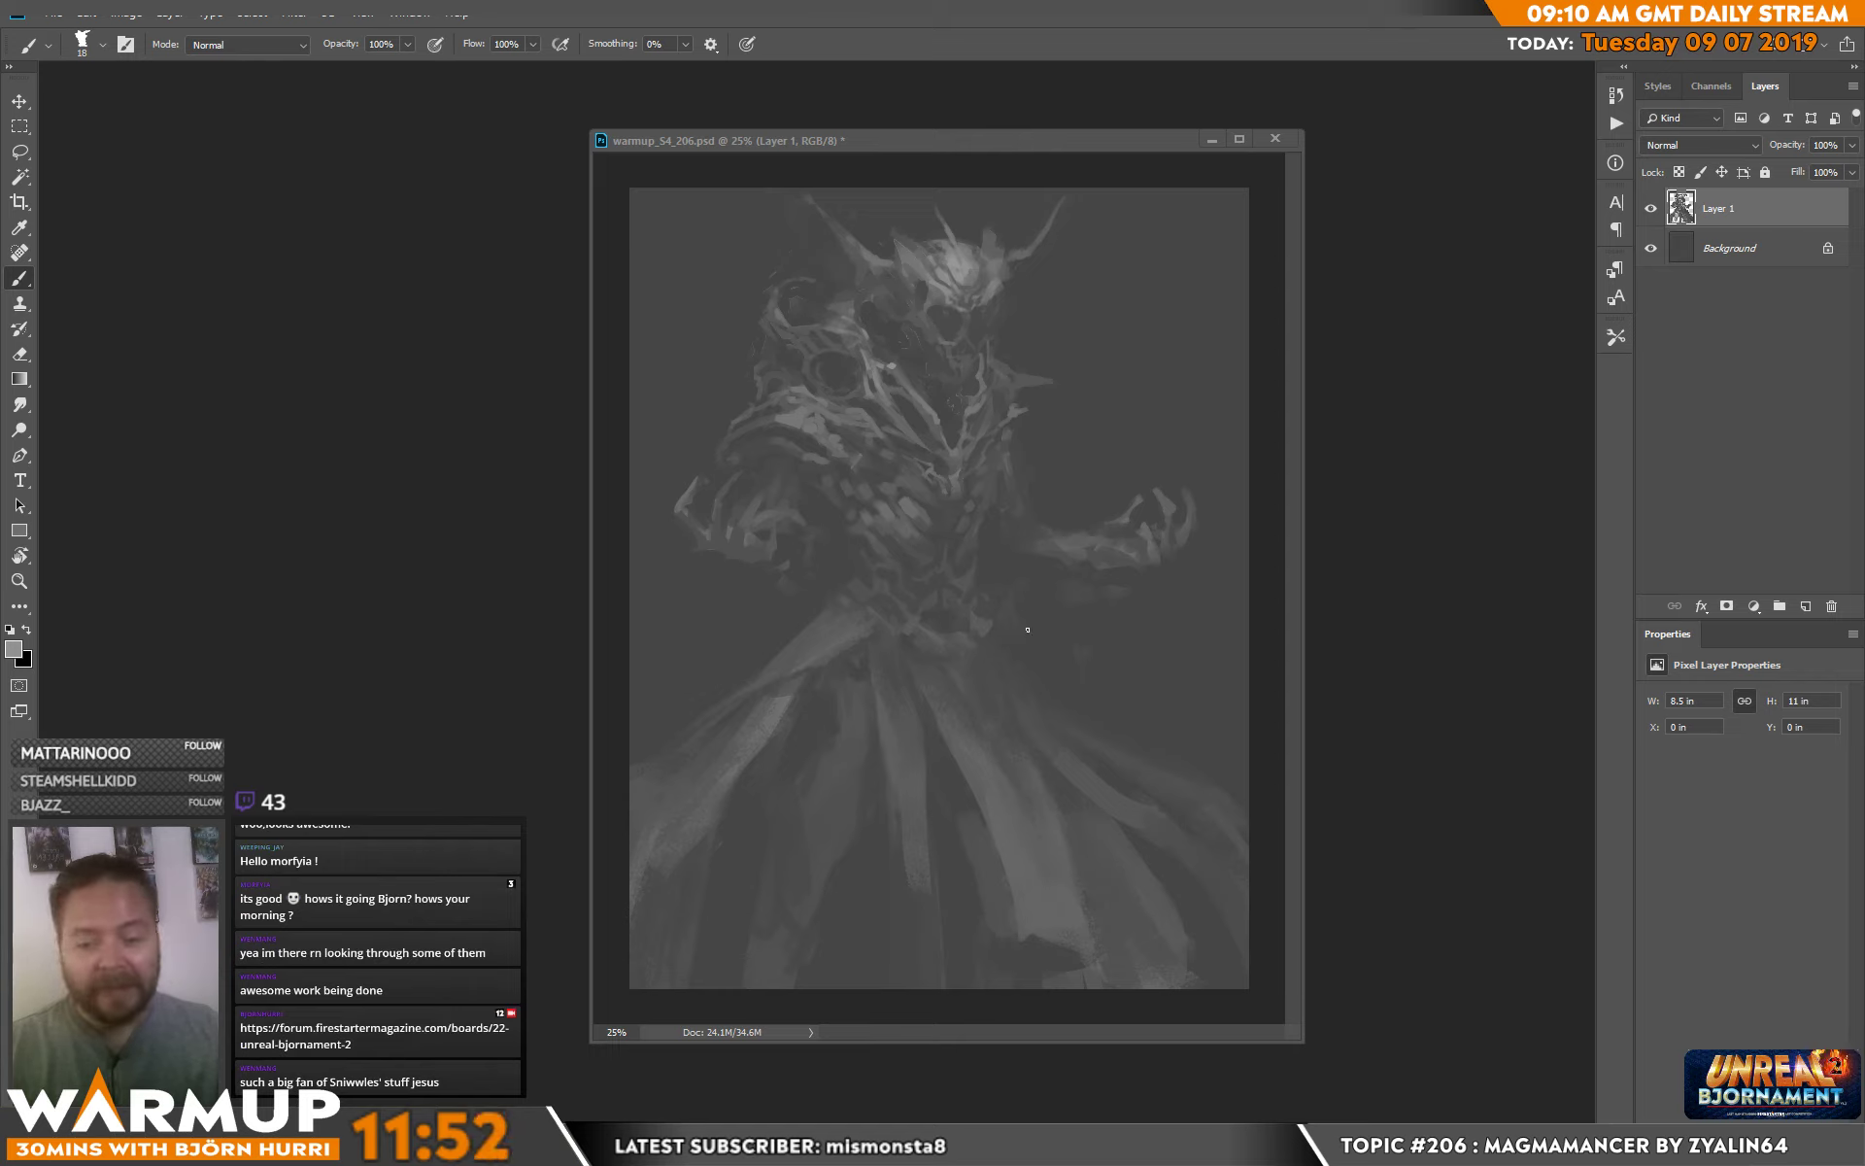
# Copy the whole painting onto a new Layer 2 above Layer 1.
pyautogui.hotkey('ctrl', 'a')
pyautogui.hotkey('ctrl', 'j')
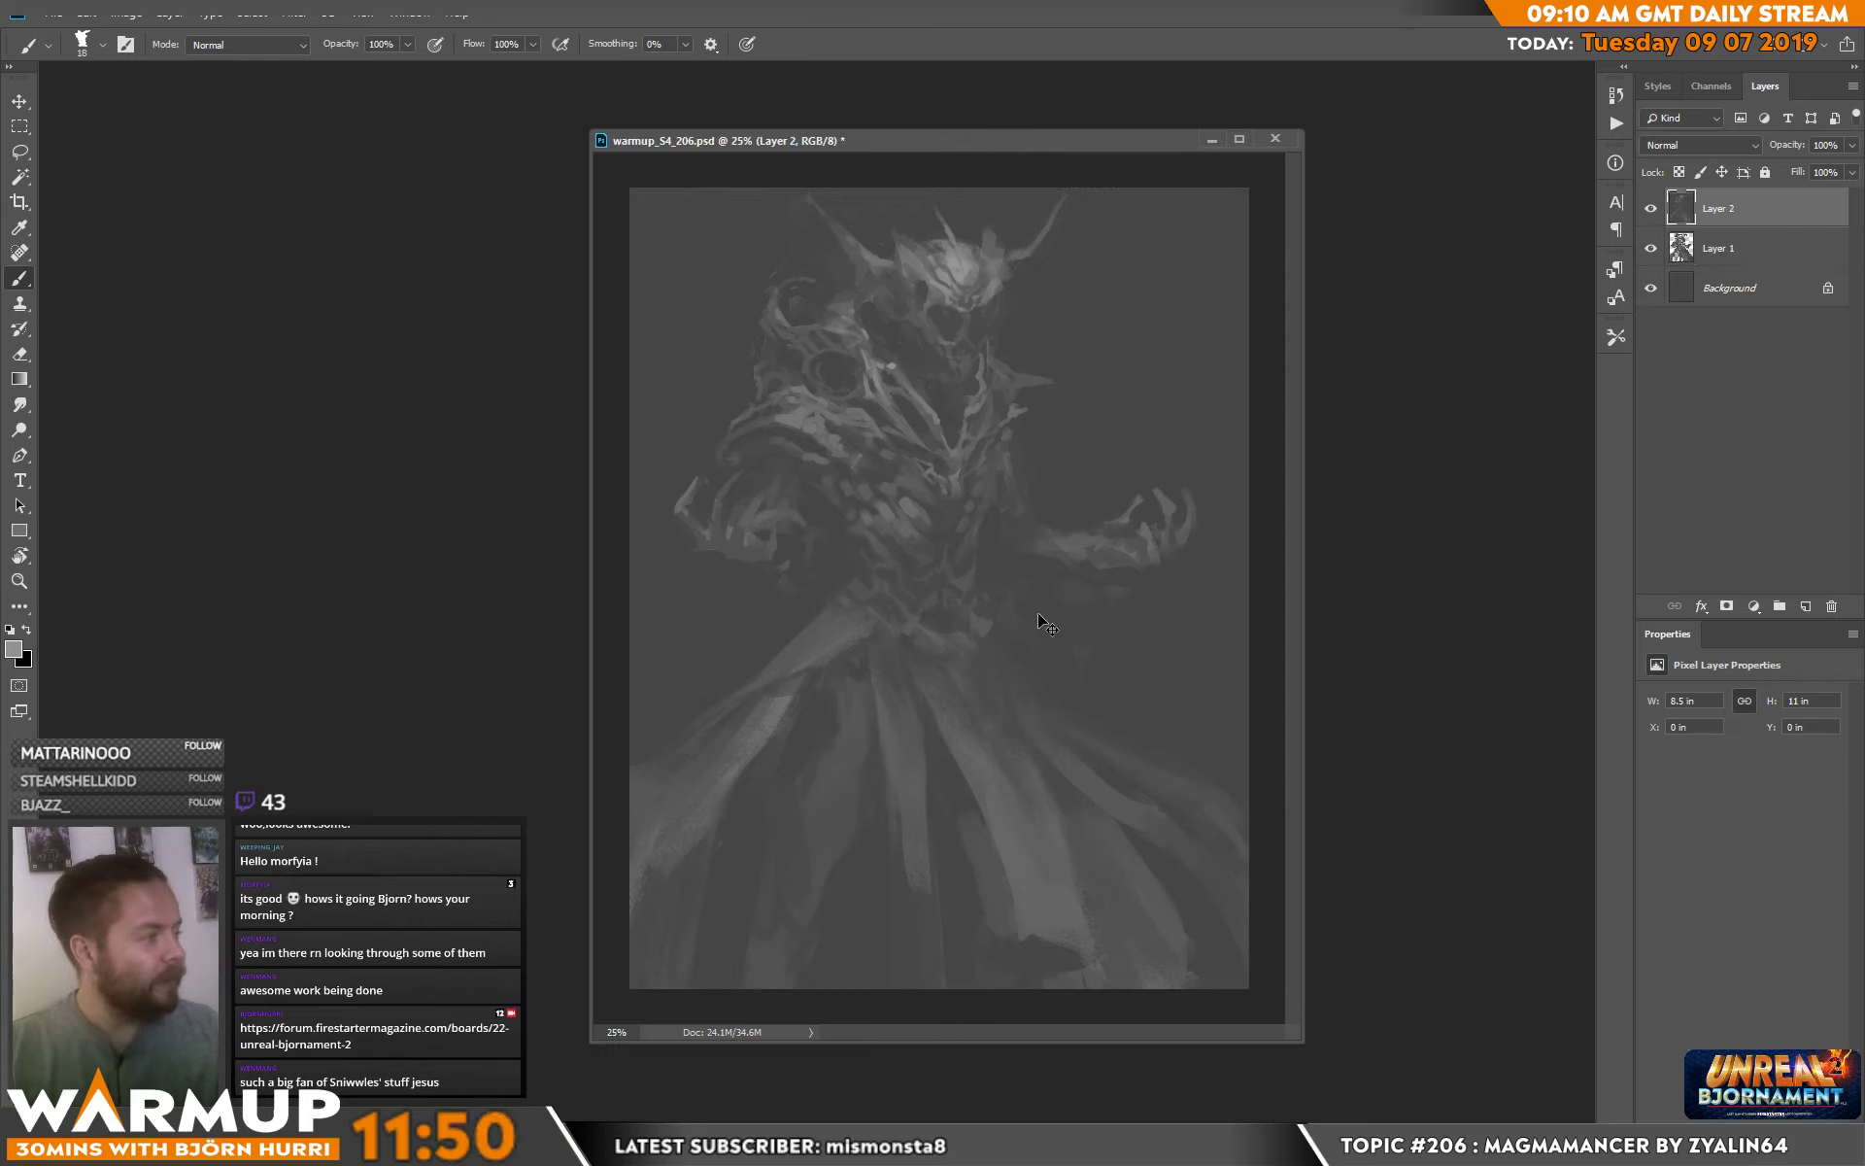
pyautogui.click(293, 13)
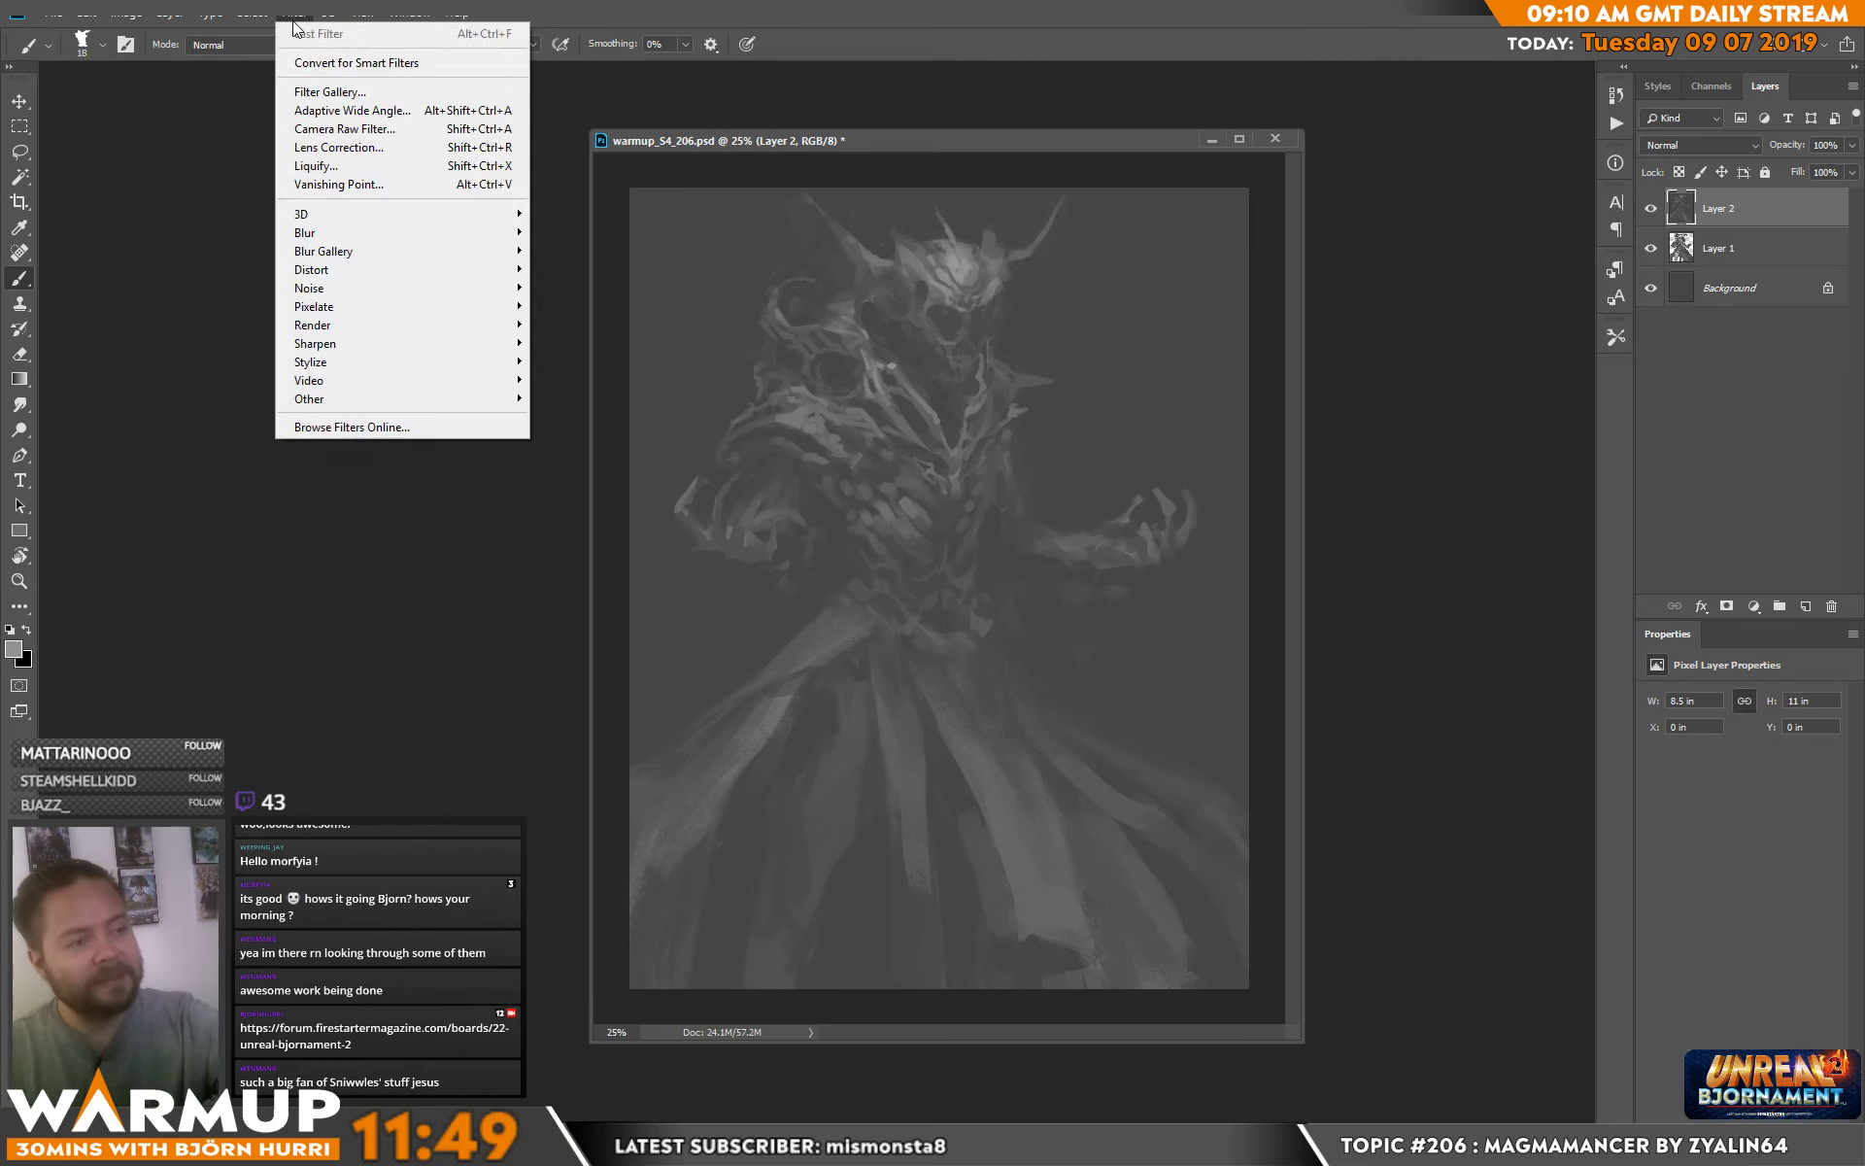
# Liquify Layer 2, warping the chest, right spike, shoulder horn, left arm and both hands.
pyautogui.click(338, 151)
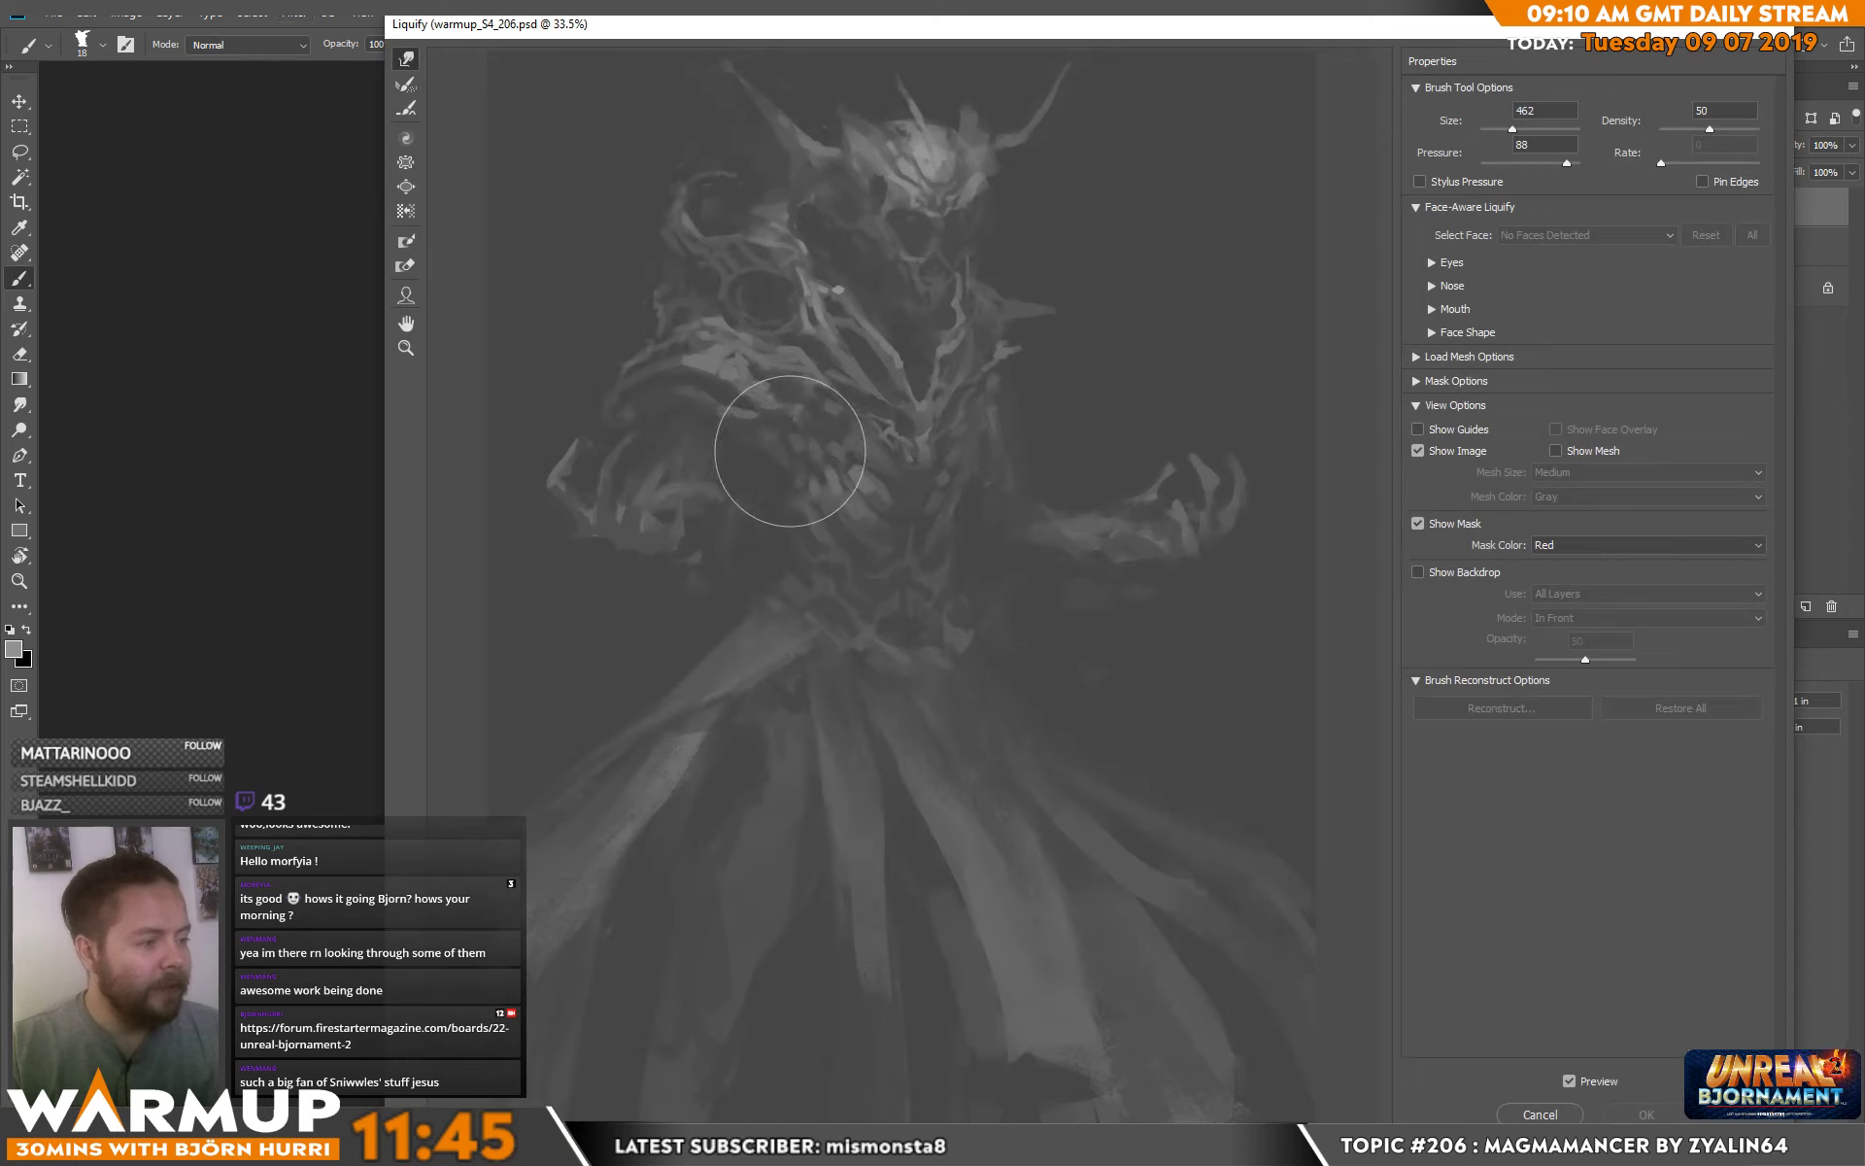
pyautogui.moveTo(790, 451)
pyautogui.mouseDown()
pyautogui.moveTo(773, 412)
pyautogui.moveTo(849, 488)
pyautogui.moveTo(816, 496)
pyautogui.moveTo(915, 457)
pyautogui.moveTo(905, 431)
pyautogui.moveTo(941, 357)
pyautogui.moveTo(1076, 309)
pyautogui.mouseUp()
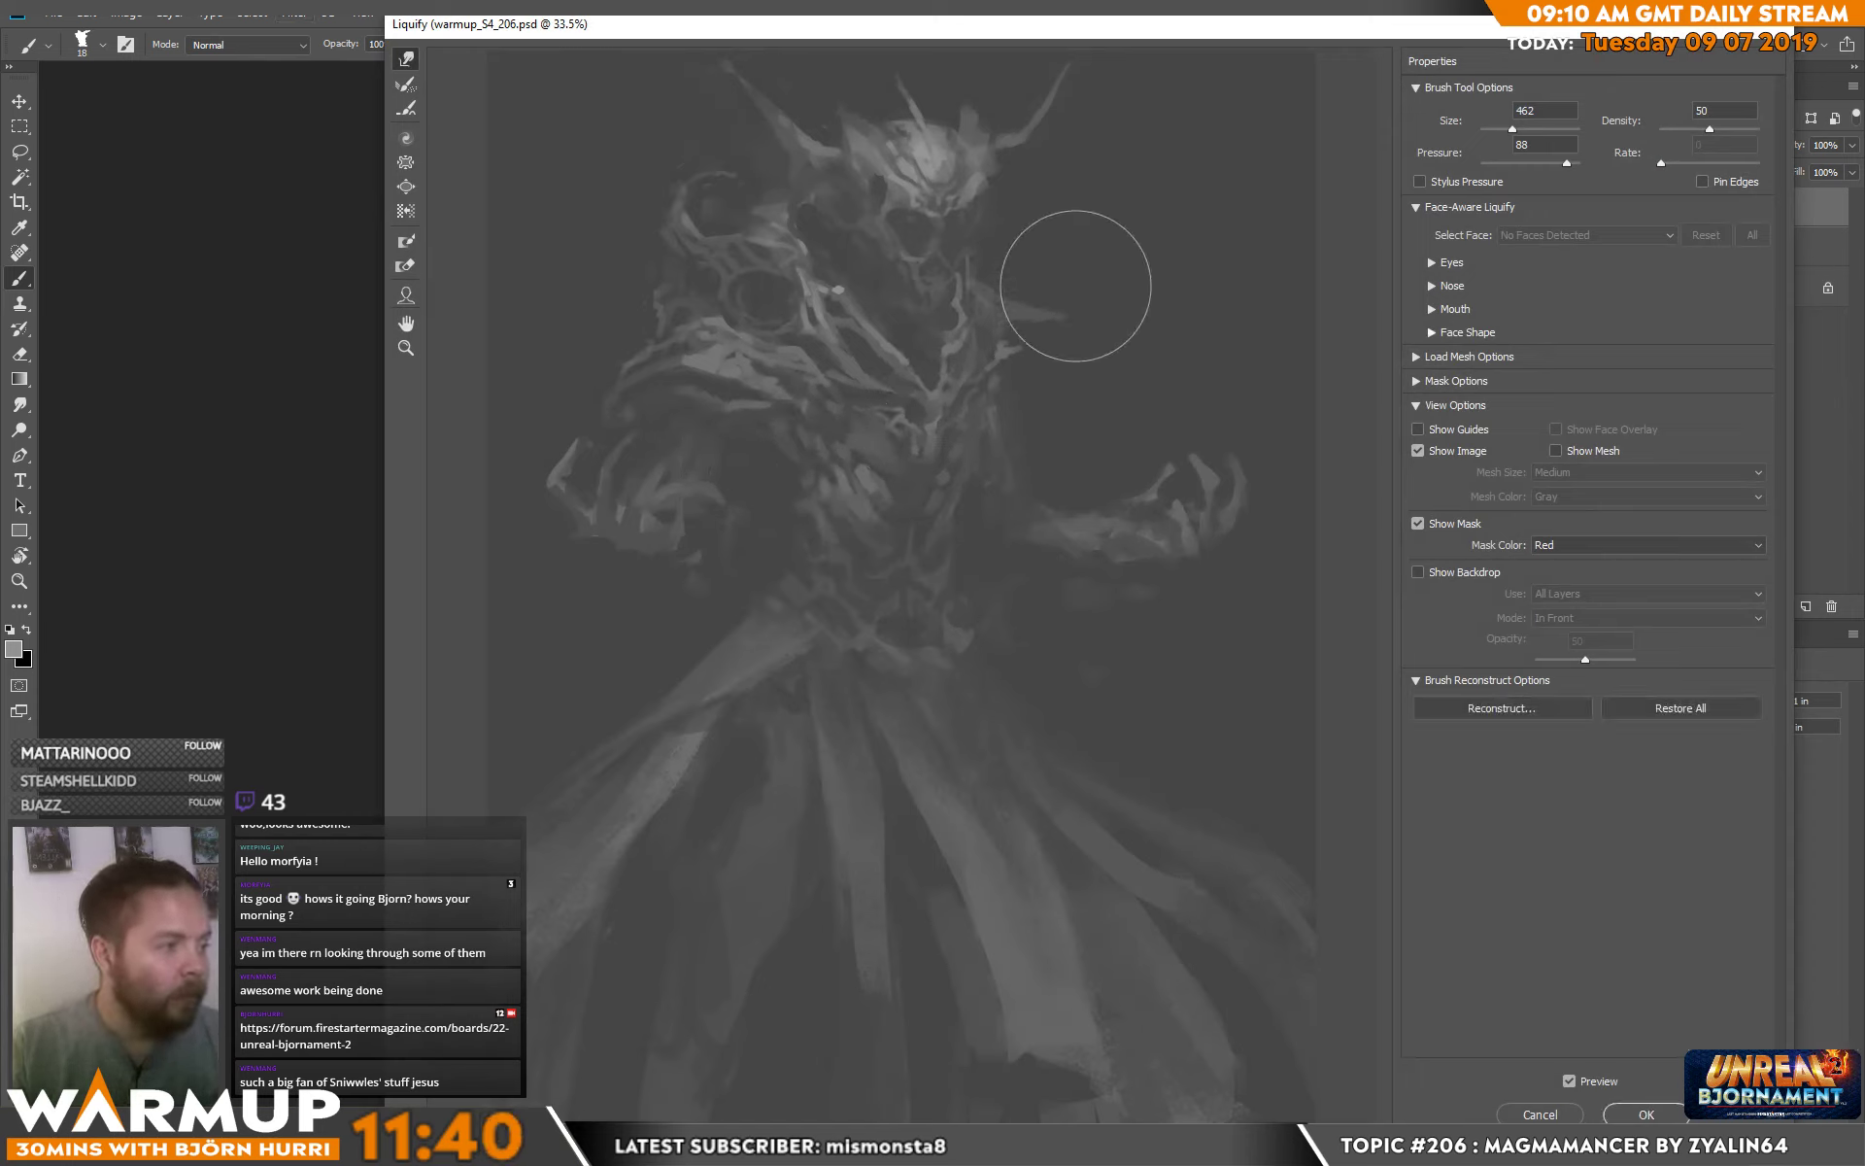
pyautogui.moveTo(727, 179)
pyautogui.mouseDown()
pyautogui.moveTo(747, 143)
pyautogui.moveTo(660, 246)
pyautogui.moveTo(679, 212)
pyautogui.mouseUp()
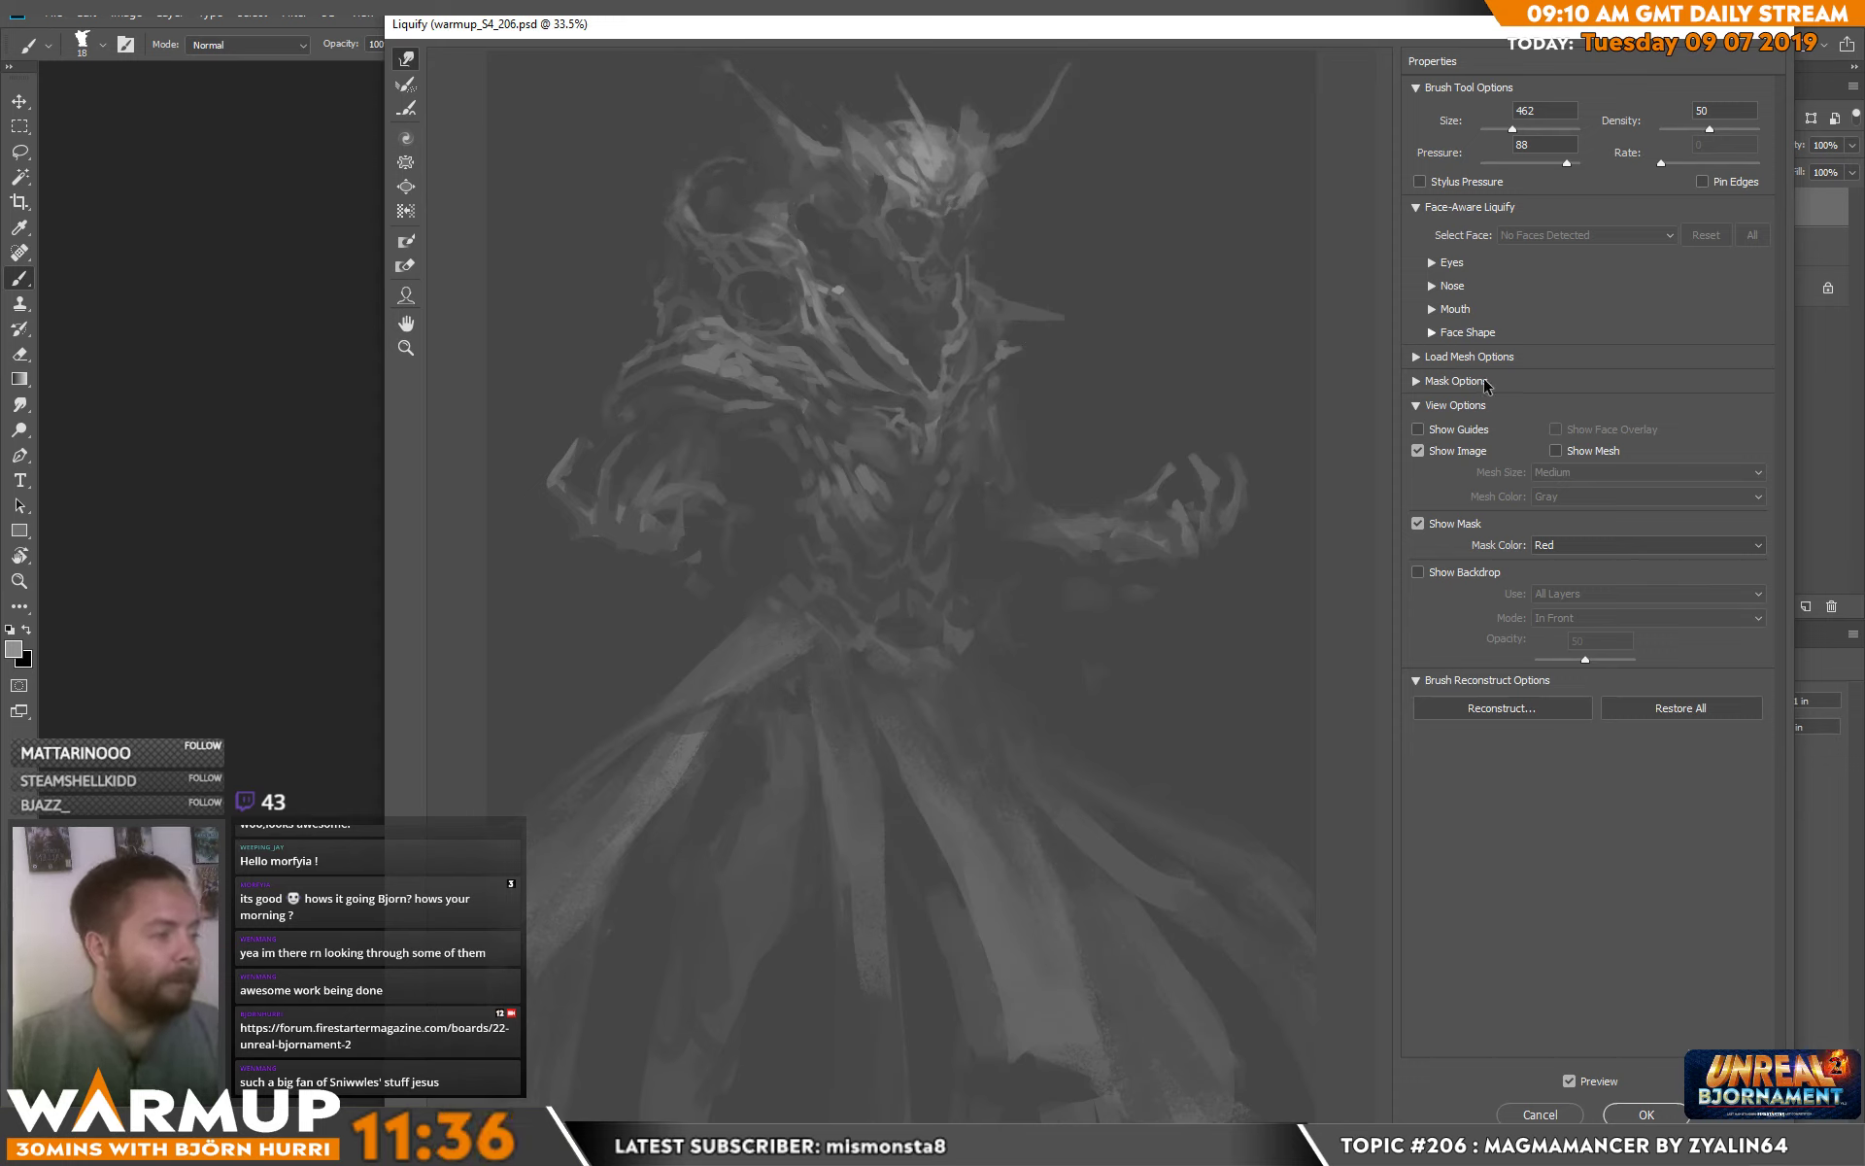
pyautogui.moveTo(679, 529)
pyautogui.mouseDown()
pyautogui.moveTo(634, 434)
pyautogui.moveTo(574, 423)
pyautogui.moveTo(525, 498)
pyautogui.moveTo(535, 521)
pyautogui.moveTo(562, 491)
pyautogui.mouseUp()
pyautogui.moveTo(636, 546); pyautogui.dragTo(613, 534)
pyautogui.moveTo(1172, 475)
pyautogui.mouseDown()
pyautogui.moveTo(1145, 580)
pyautogui.moveTo(1160, 563)
pyautogui.moveTo(1177, 581)
pyautogui.moveTo(1078, 526)
pyautogui.moveTo(1120, 546)
pyautogui.moveTo(1019, 460)
pyautogui.moveTo(1014, 403)
pyautogui.moveTo(974, 489)
pyautogui.moveTo(976, 446)
pyautogui.mouseUp()
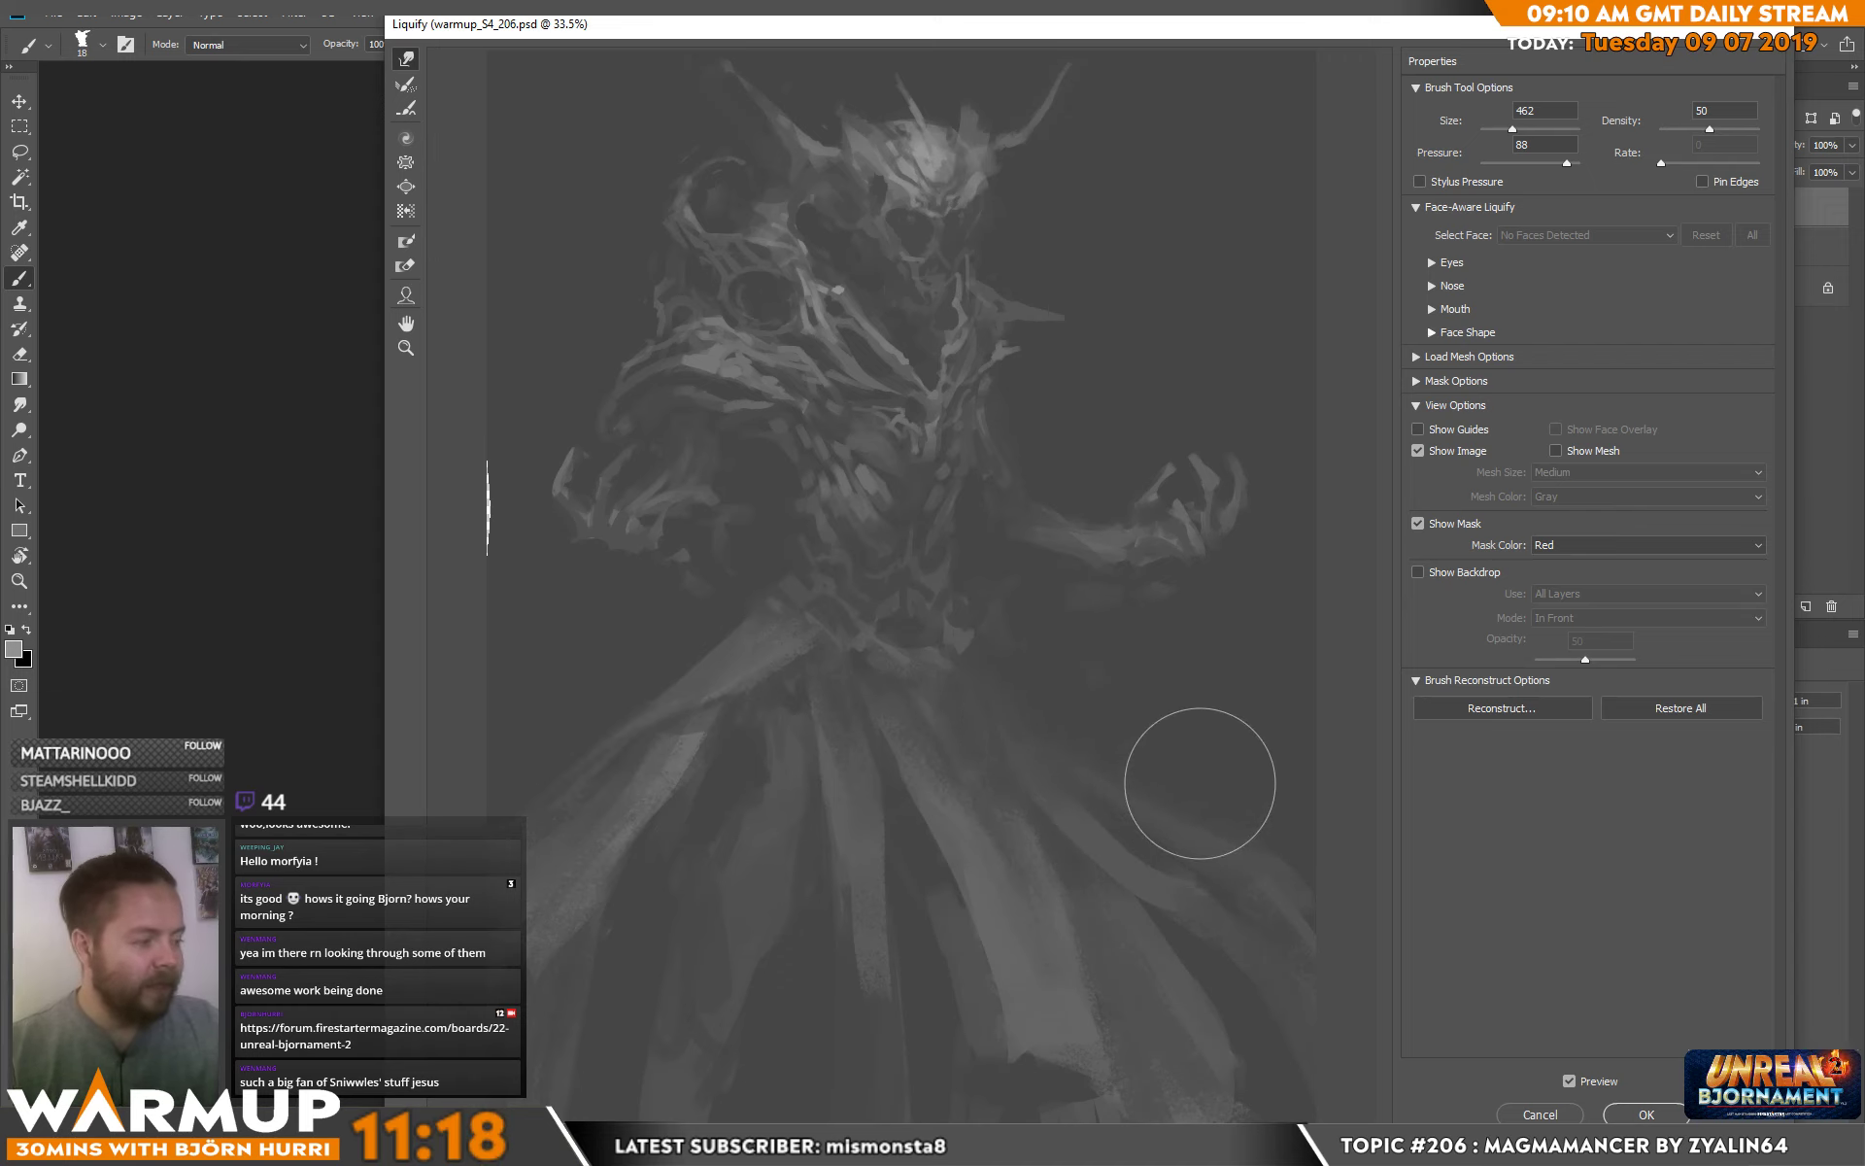
pyautogui.press('Return')
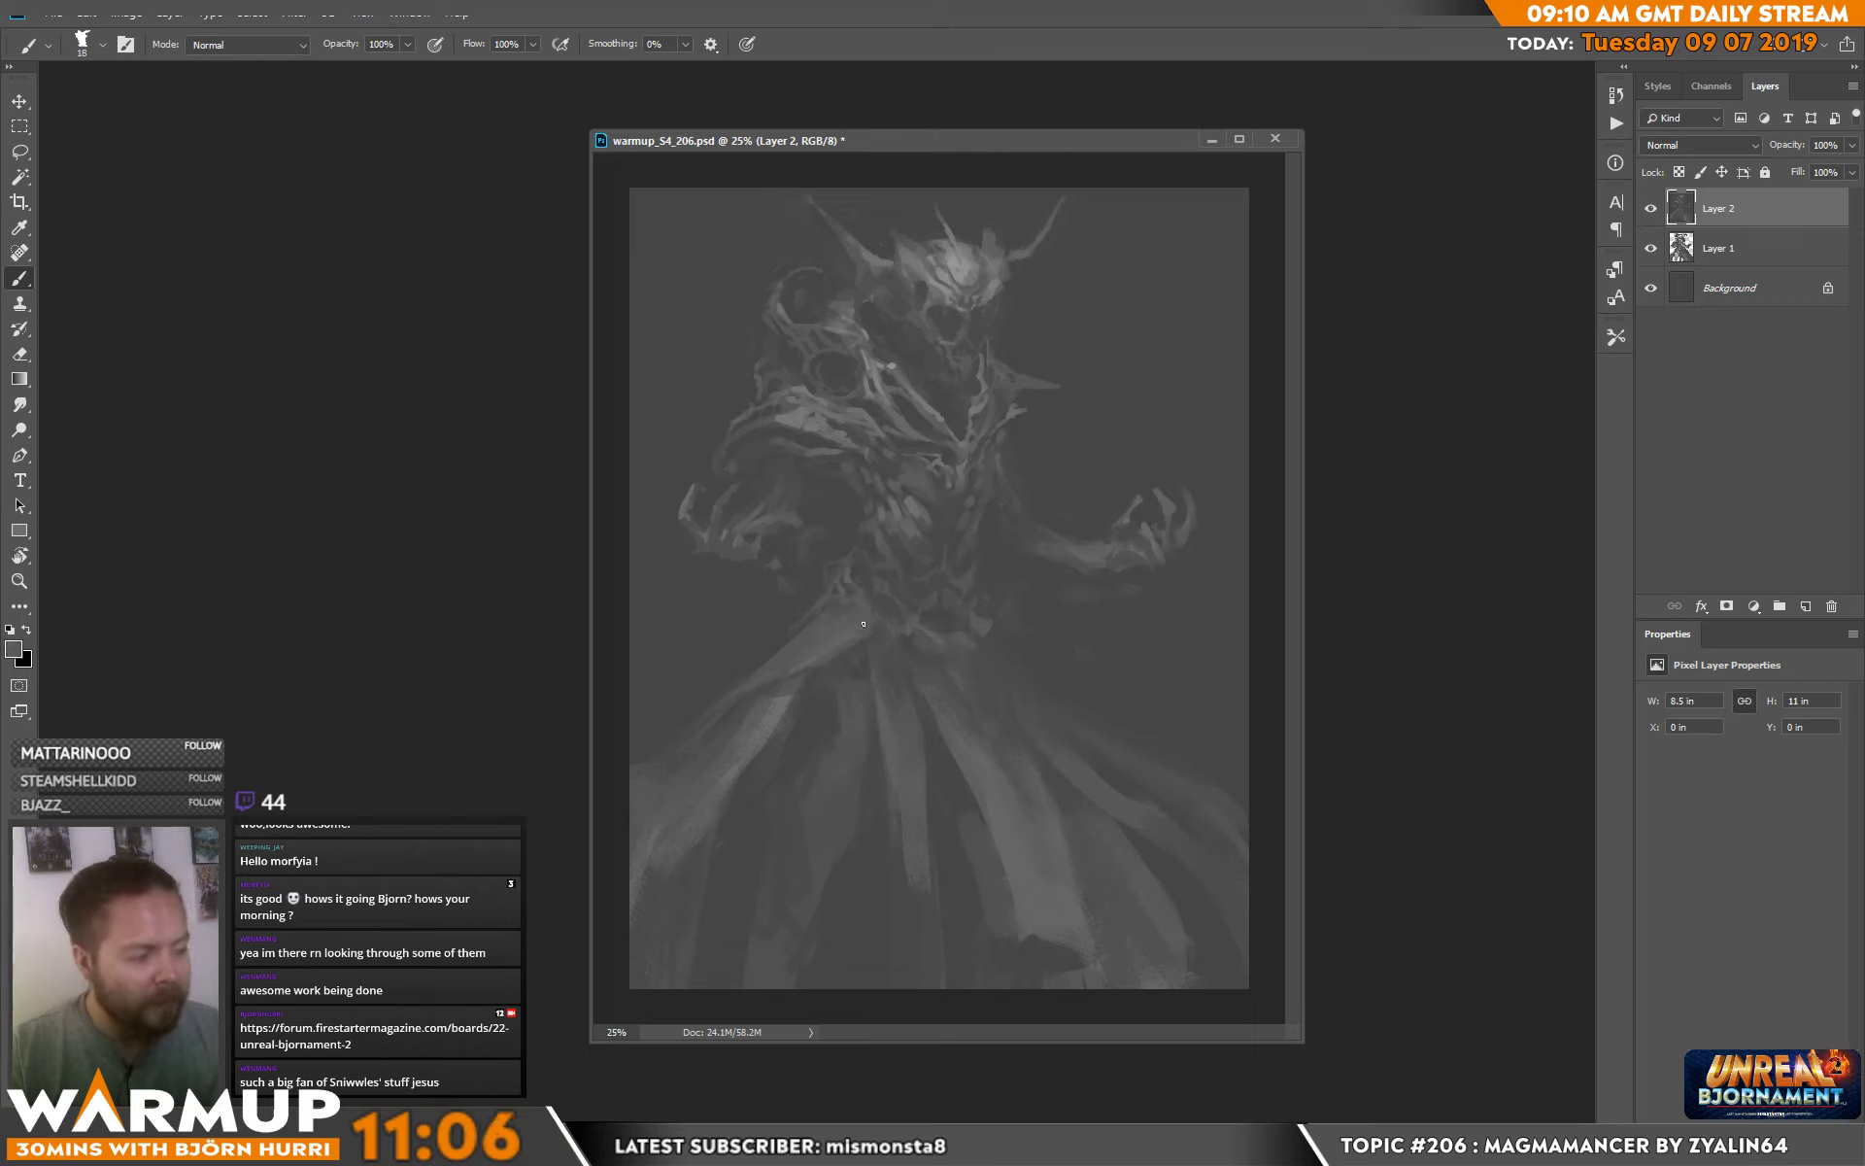
# Sample greys from beside the thigh, the chest and the figure as the foreground colour.
pyautogui.keyDown('alt'); pyautogui.click(773, 634); pyautogui.keyUp('alt')
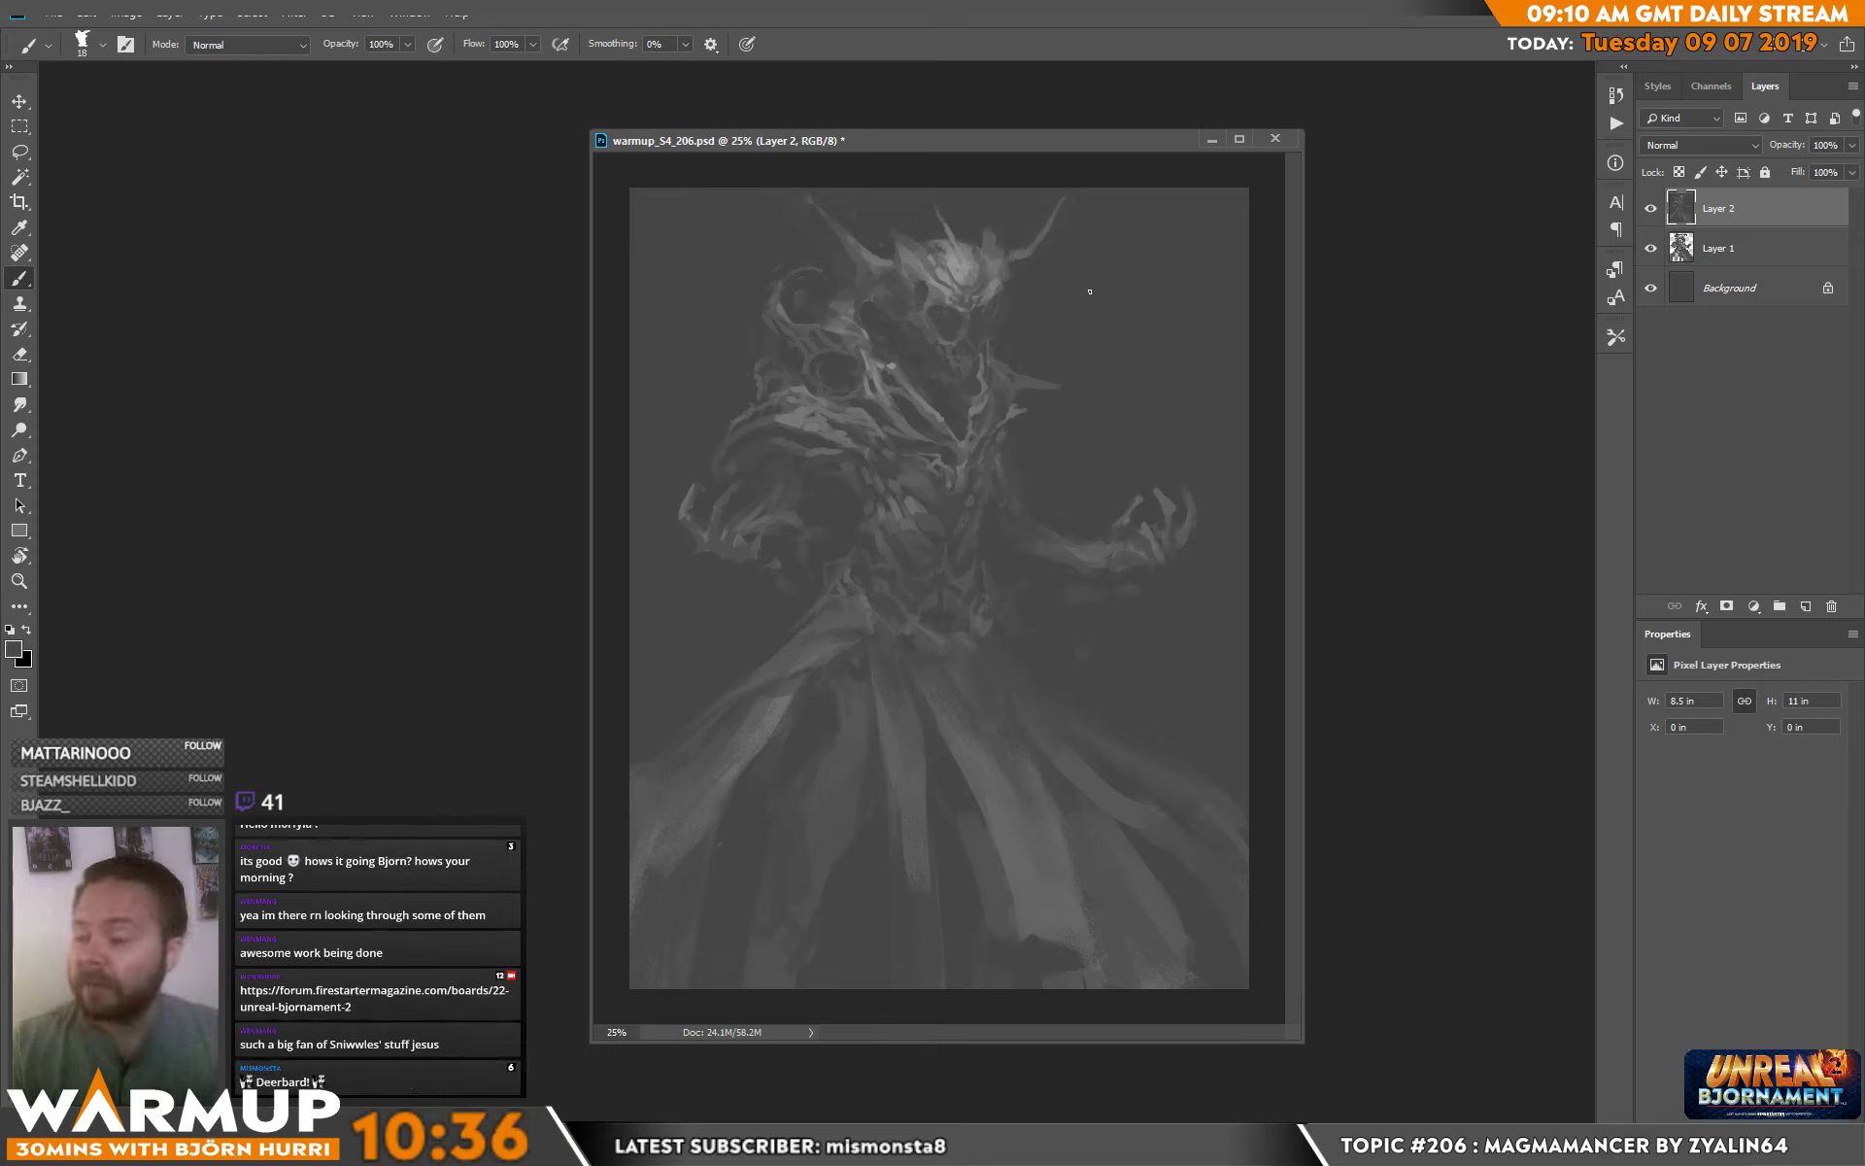
pyautogui.keyDown('alt'); pyautogui.click(959, 471); pyautogui.keyUp('alt')
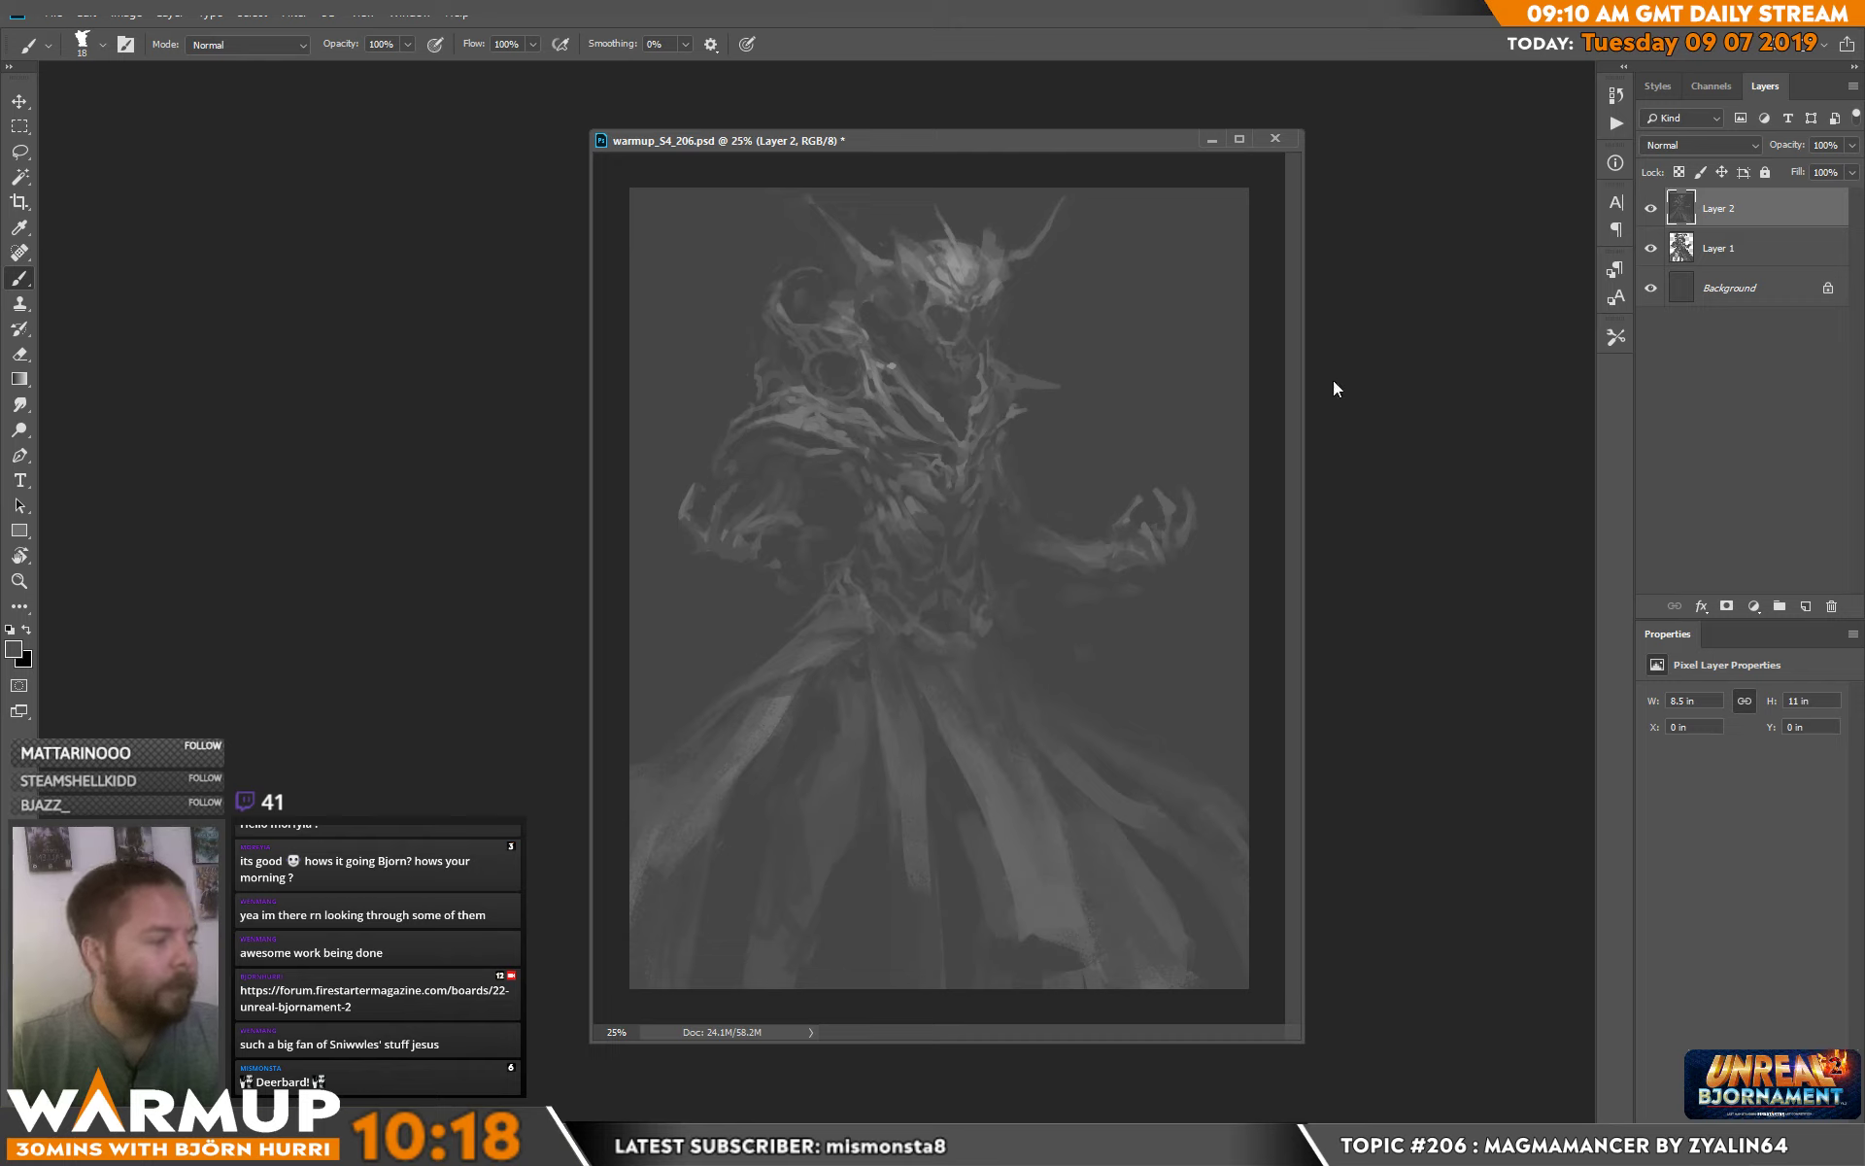
pyautogui.keyDown('alt'); pyautogui.click(810, 437); pyautogui.keyUp('alt')
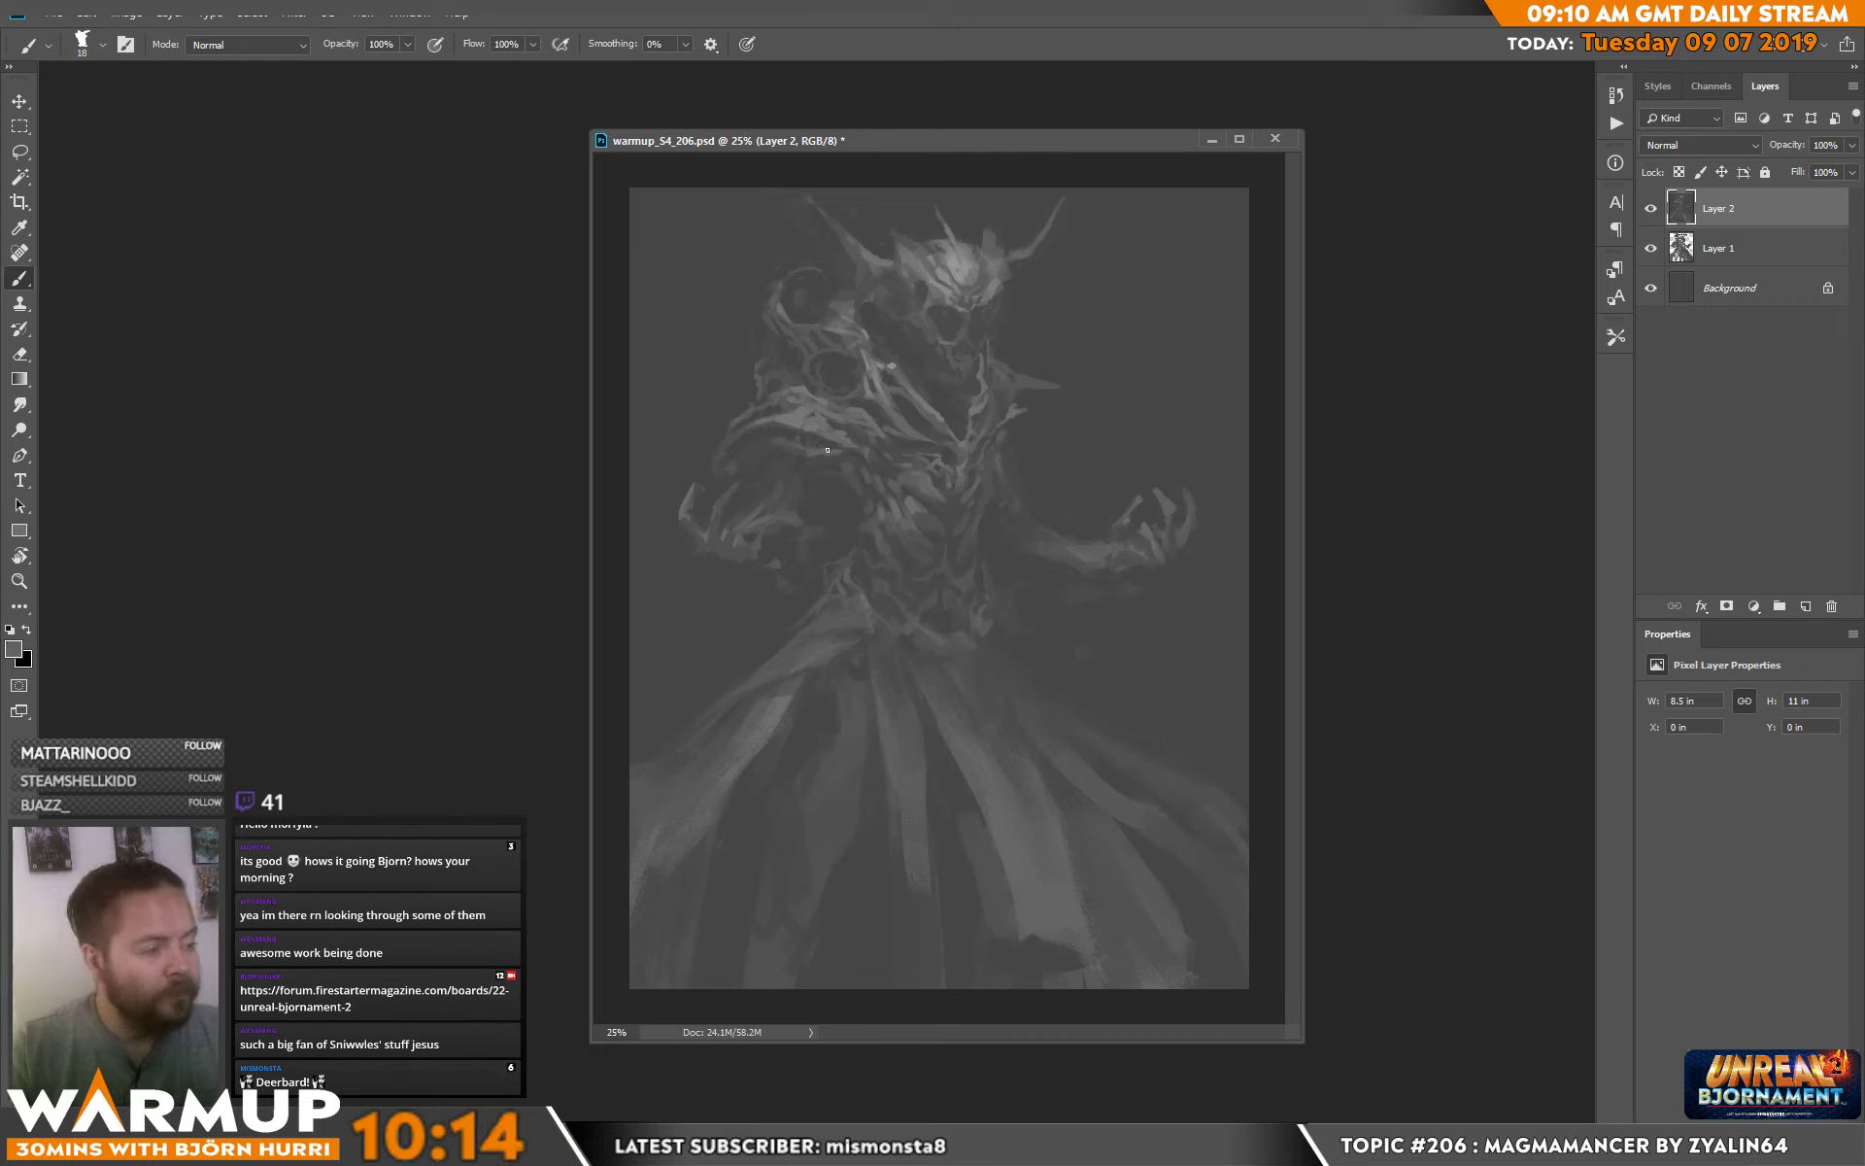
# Sample a light shoulder grey and paint a stroke lengthening the right shoulder spike's tip.
pyautogui.keyDown('alt'); pyautogui.click(767, 453); pyautogui.keyUp('alt')
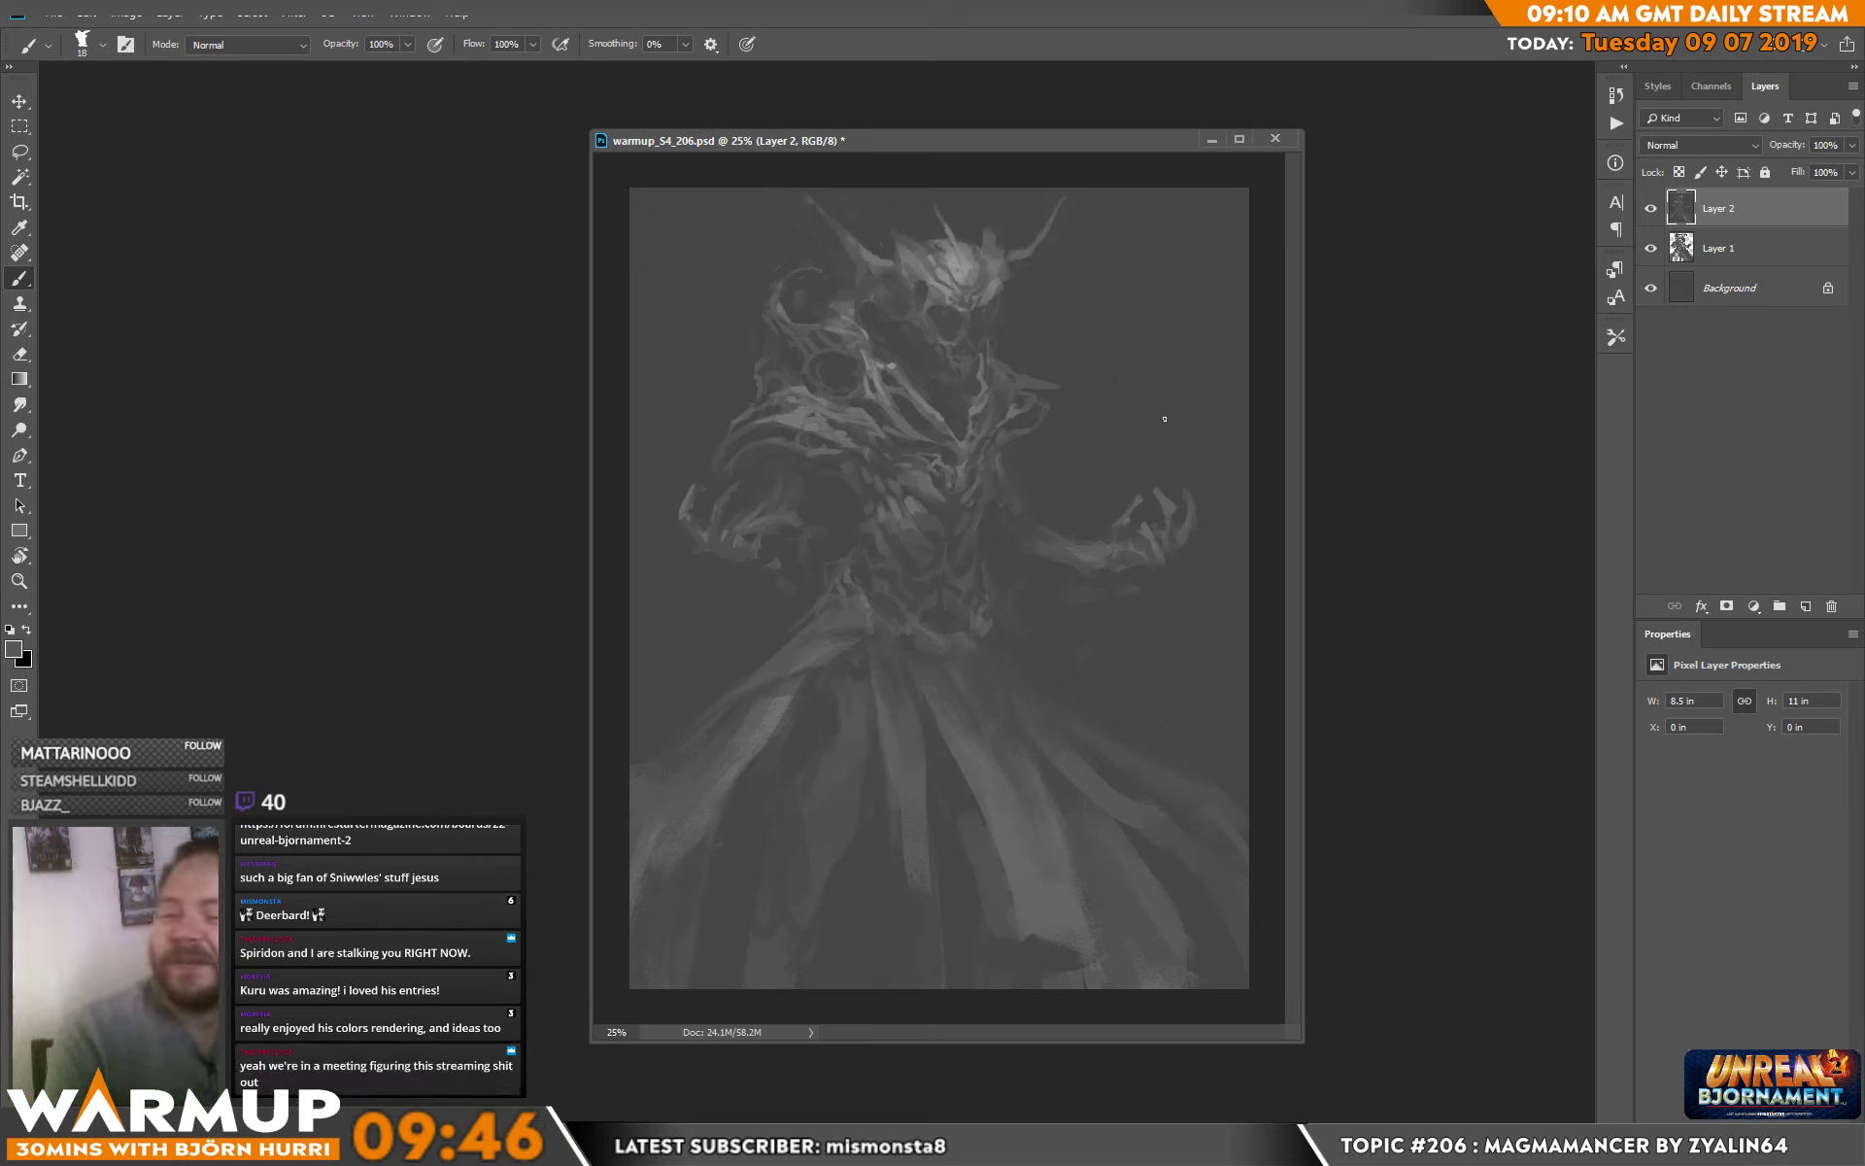
pyautogui.keyDown('alt'); pyautogui.click(1014, 412); pyautogui.keyUp('alt')
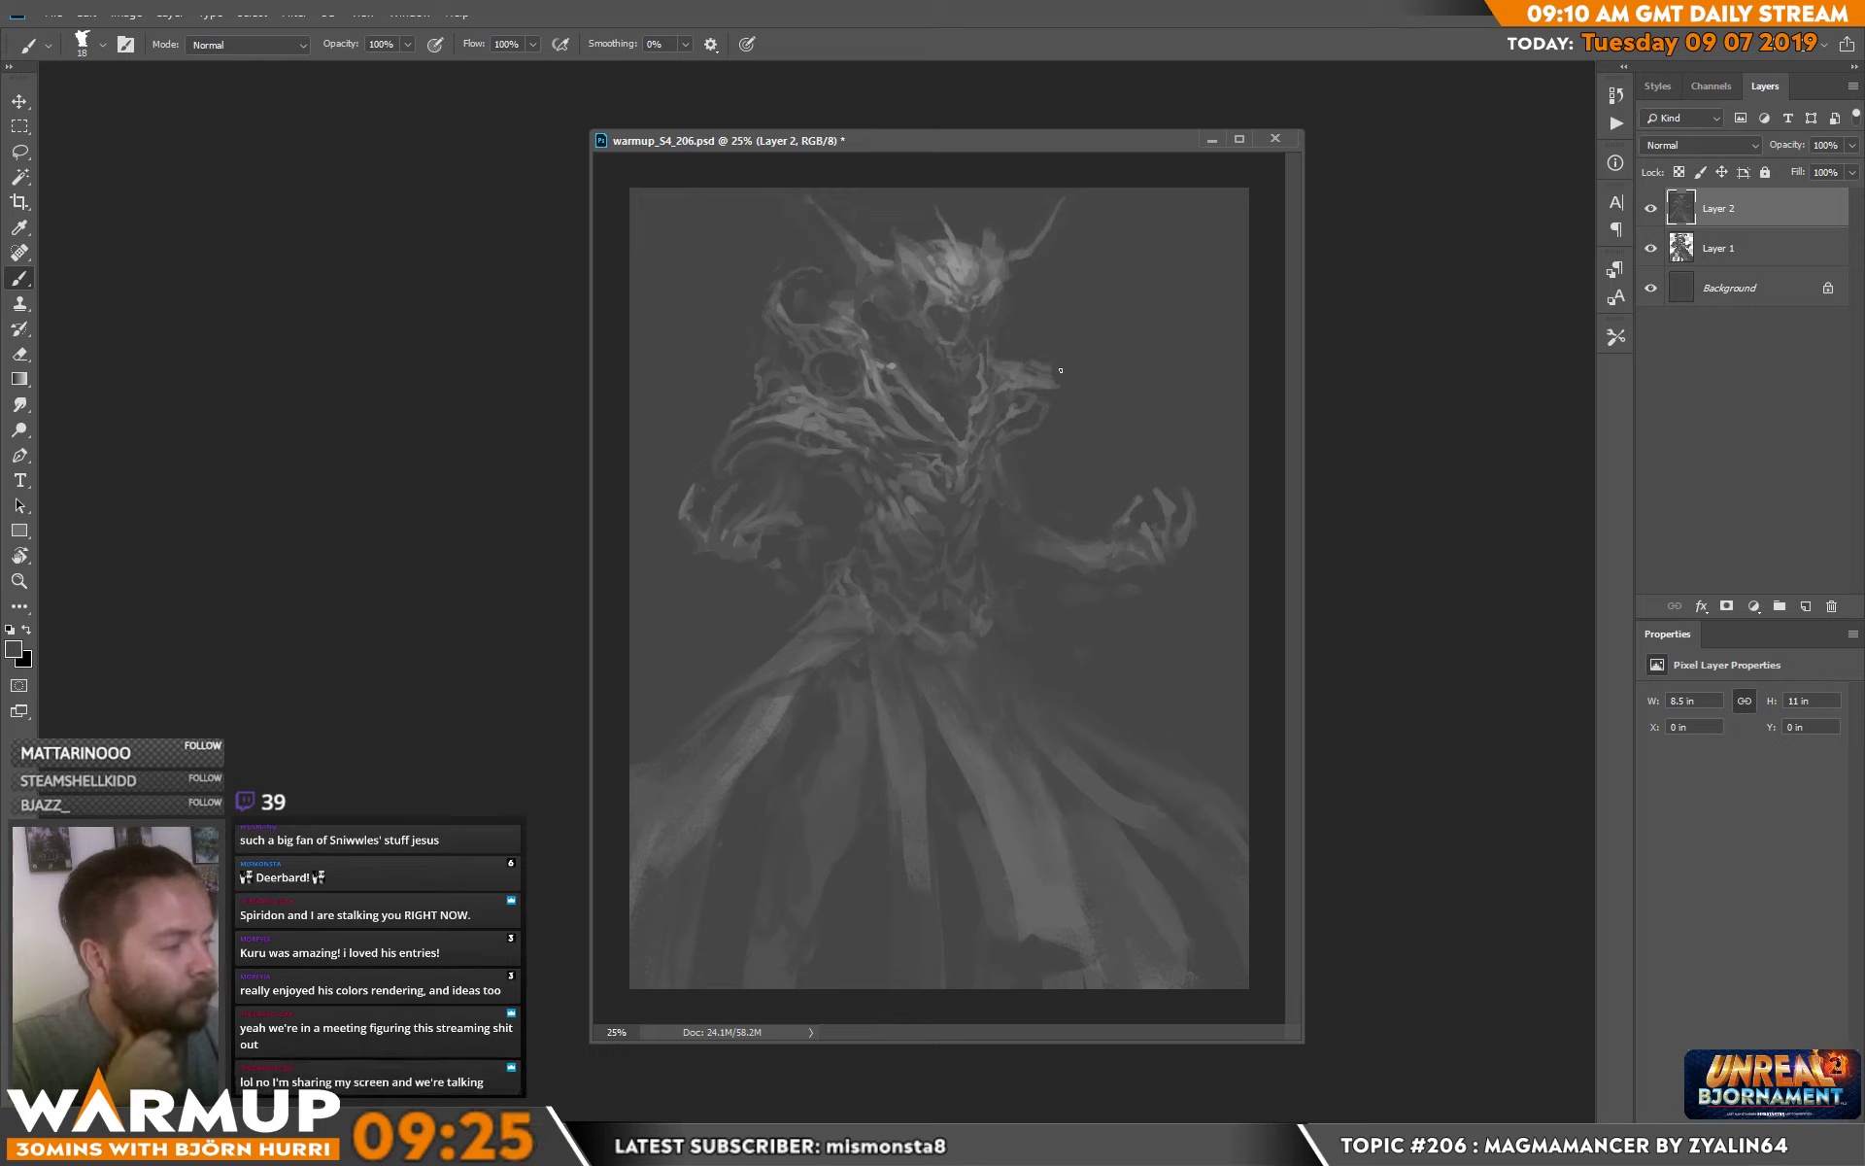
pyautogui.keyDown('alt'); pyautogui.click(1041, 380); pyautogui.keyUp('alt')
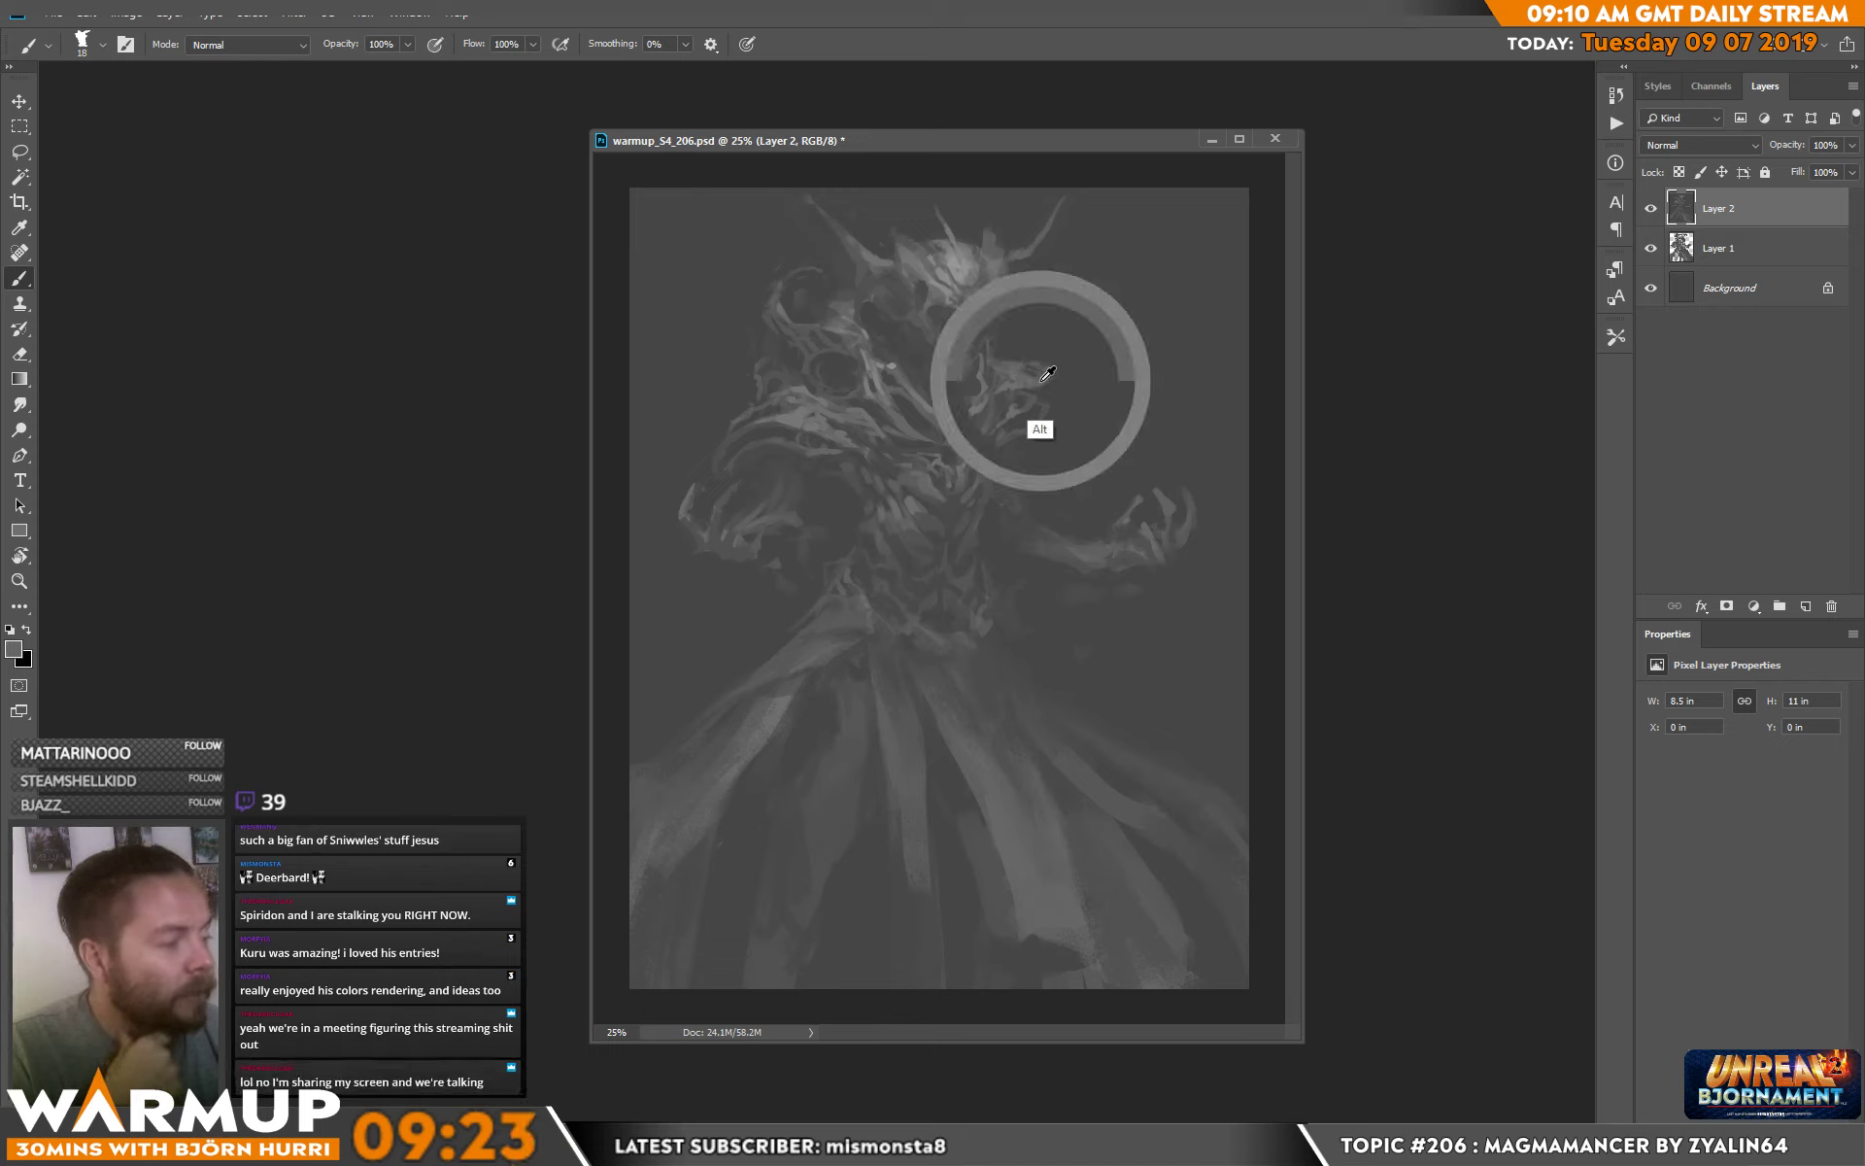
pyautogui.moveTo(1041, 377); pyautogui.dragTo(1057, 369)
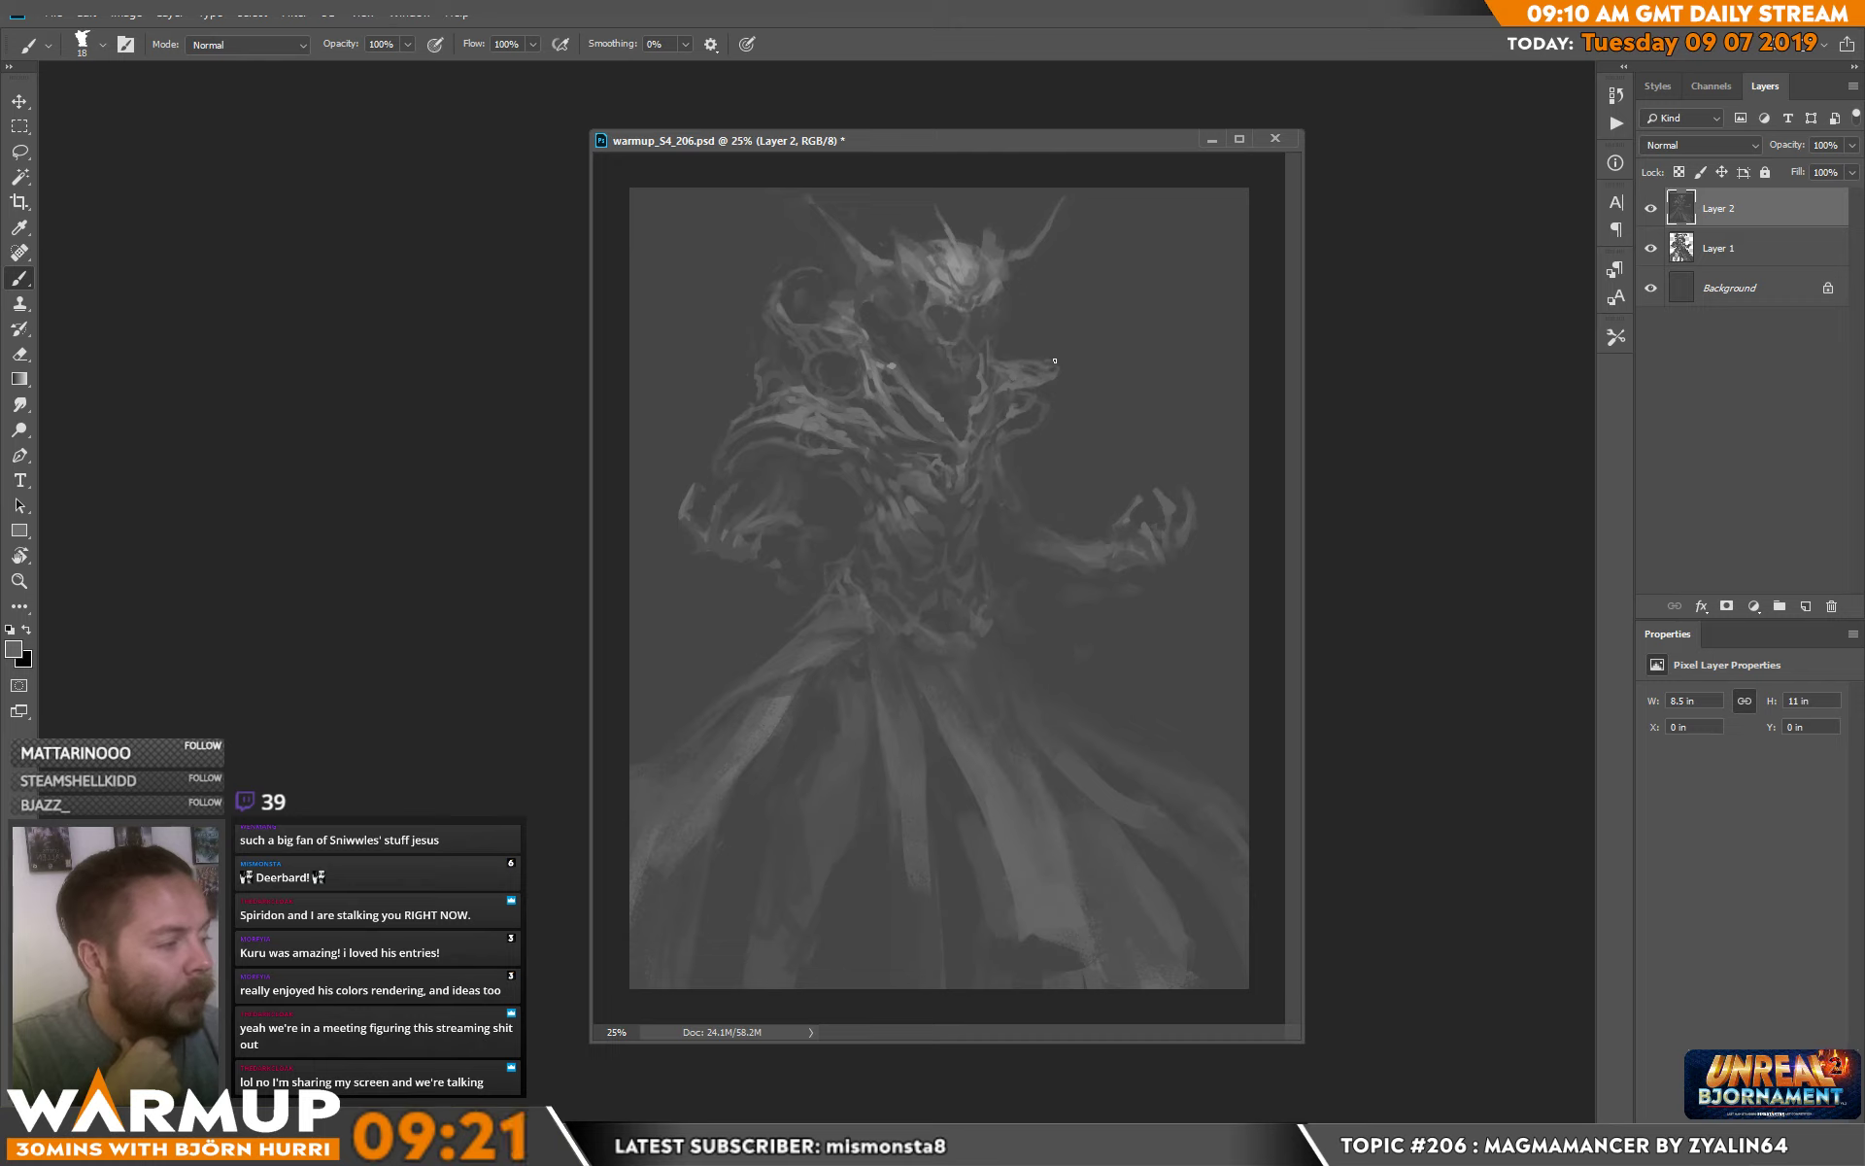
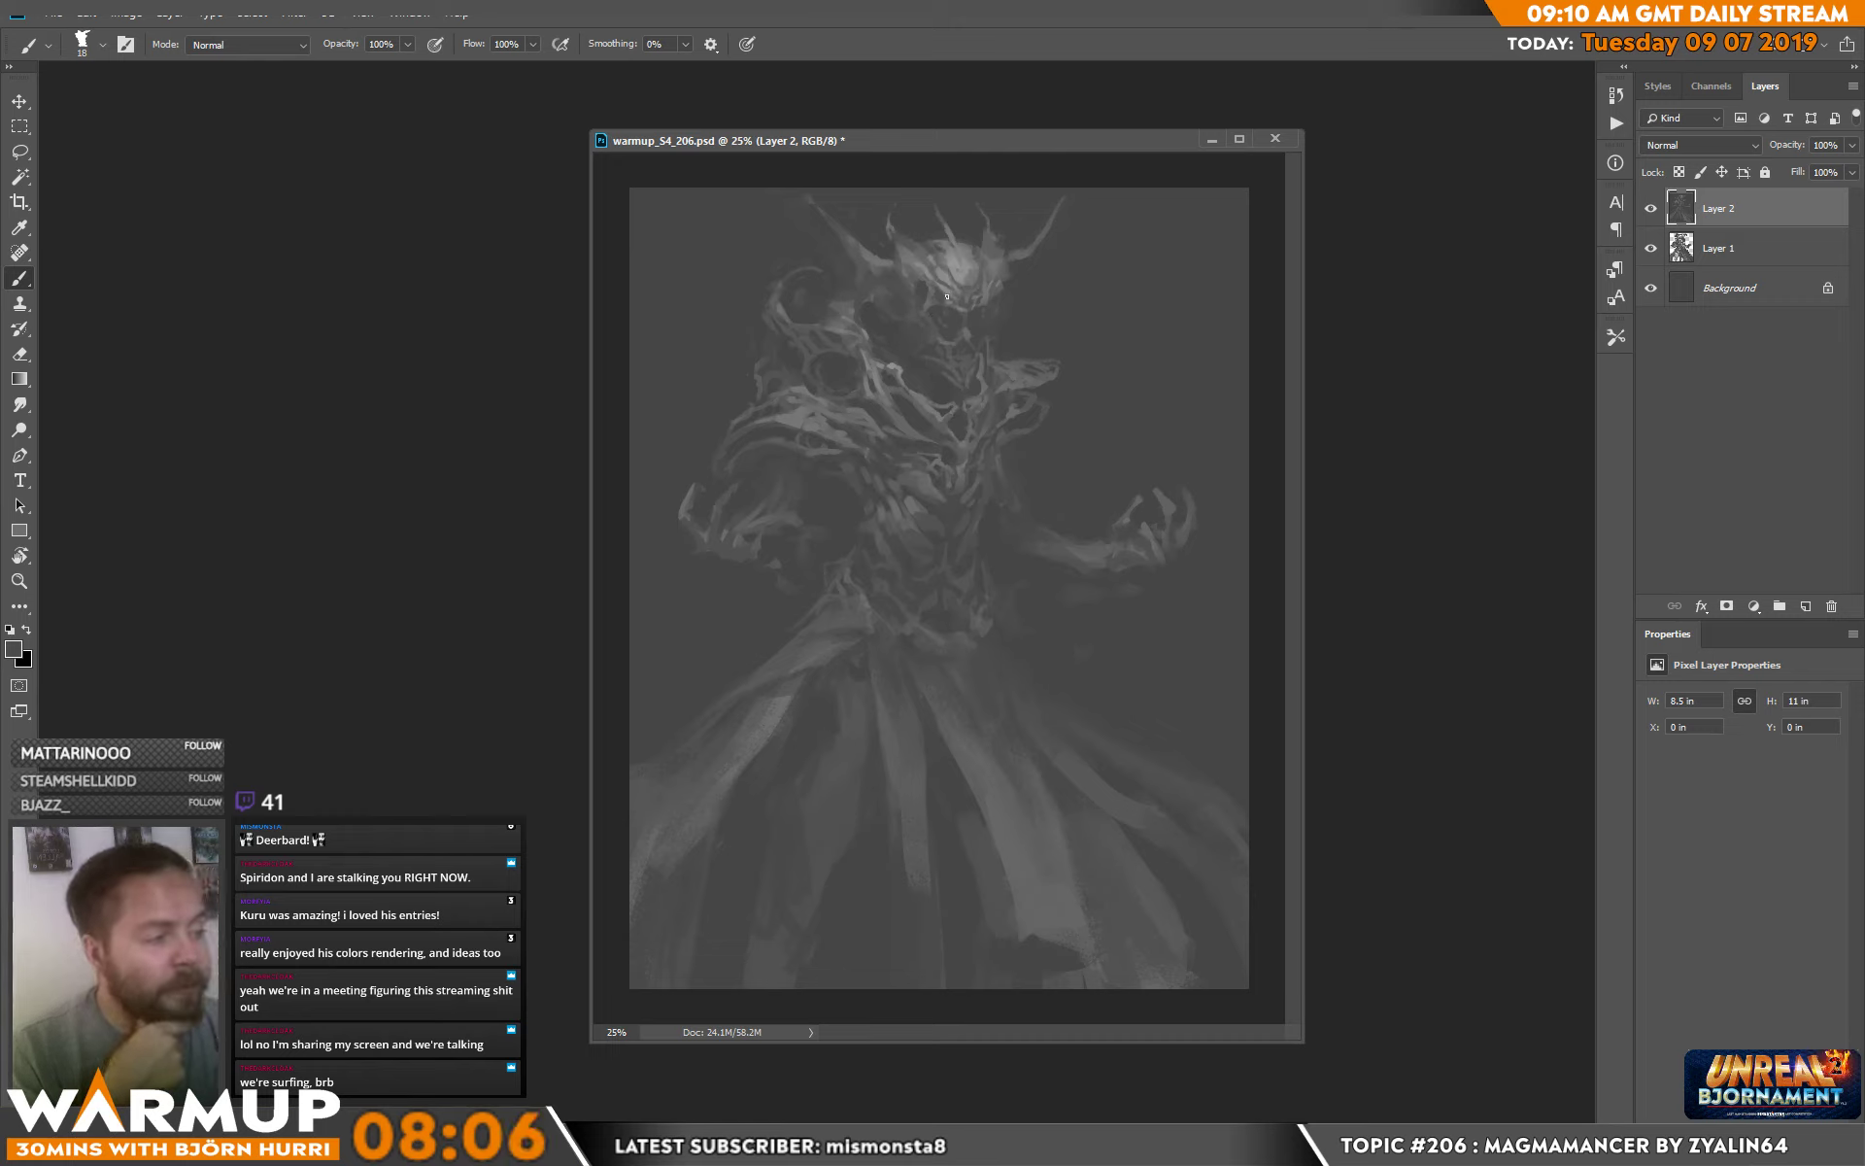
# Sample a lighter grey from the head and add a new empty Layer 3.
pyautogui.keyDown('alt'); pyautogui.click(930, 300); pyautogui.keyUp('alt')
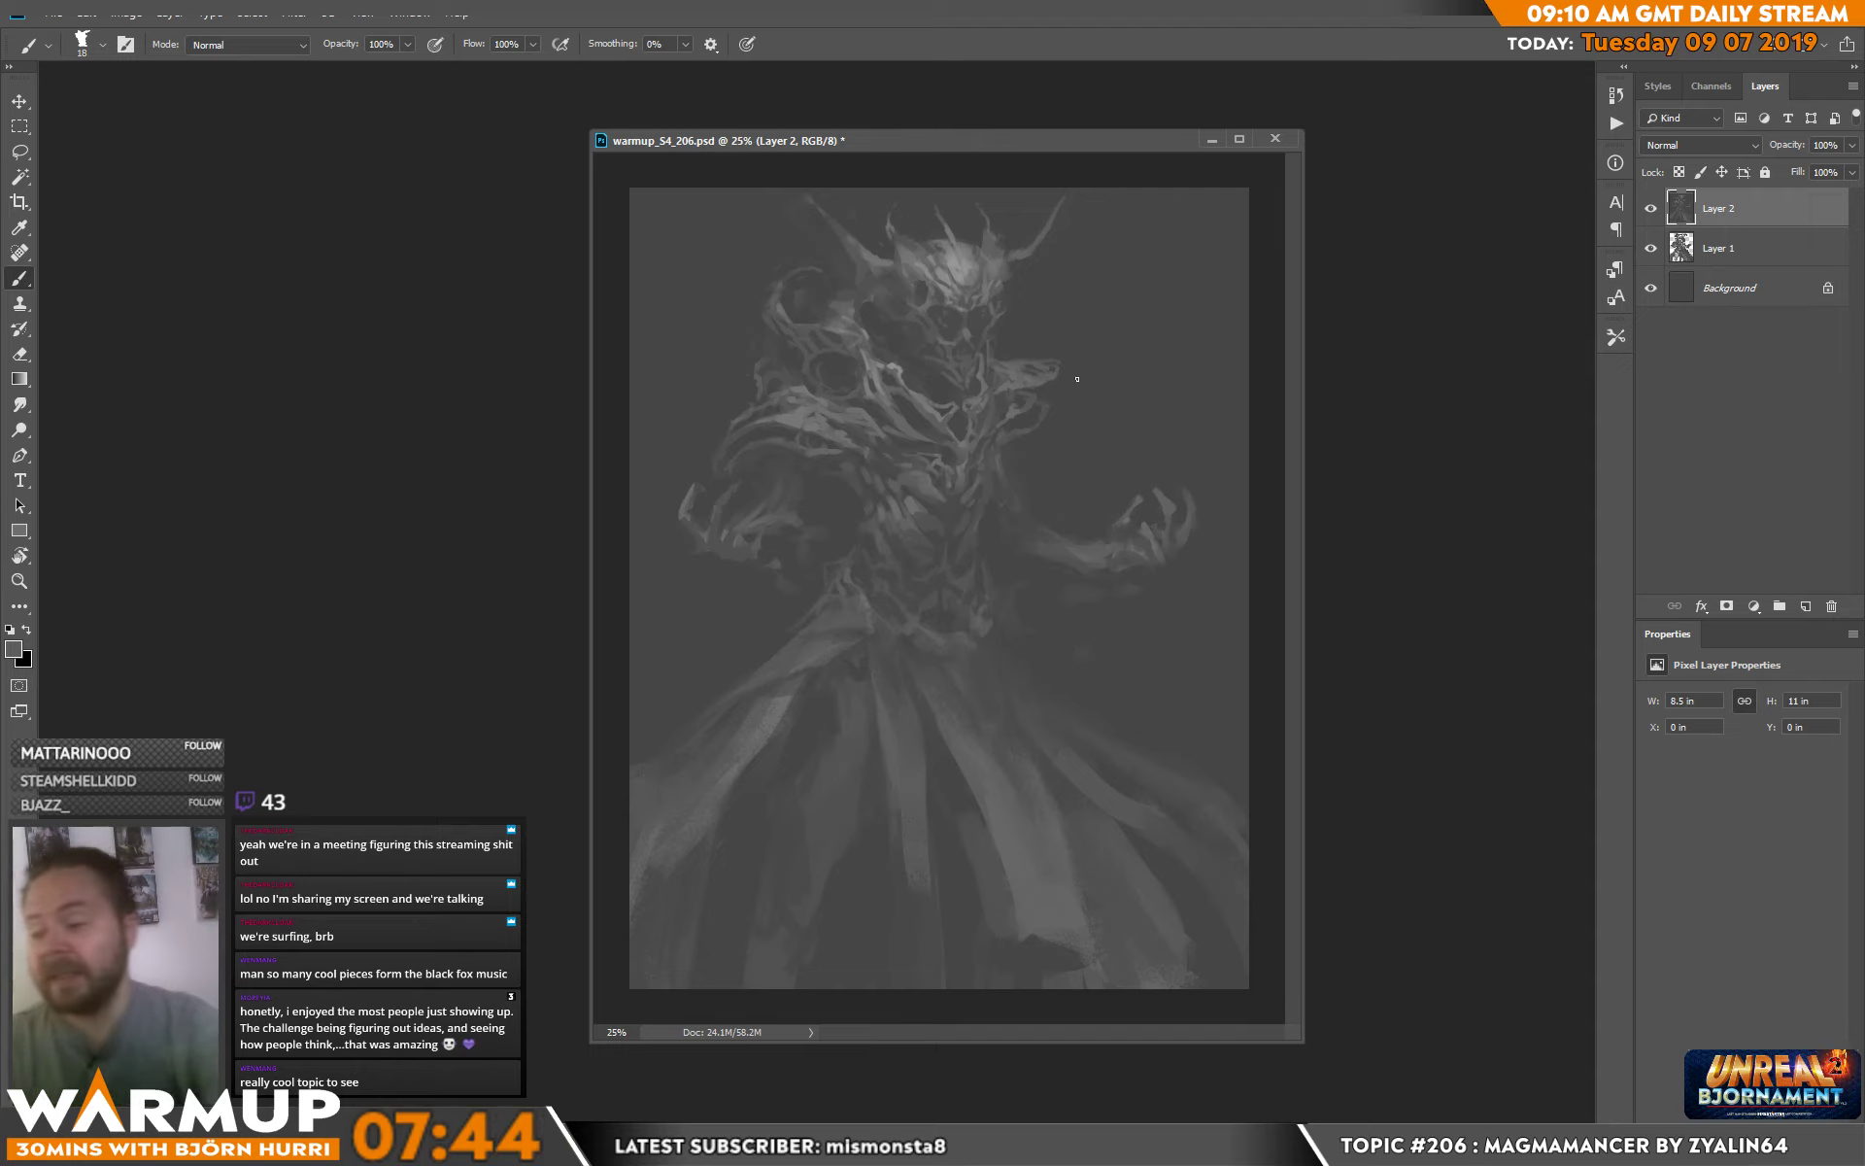
pyautogui.hotkey('ctrl', 'shift', 'alt', 'n')
# Go full screen and set up a white soft sketcher brush of about 2165 px on new Layer 4.
pyautogui.press('d')
pyautogui.press('f')
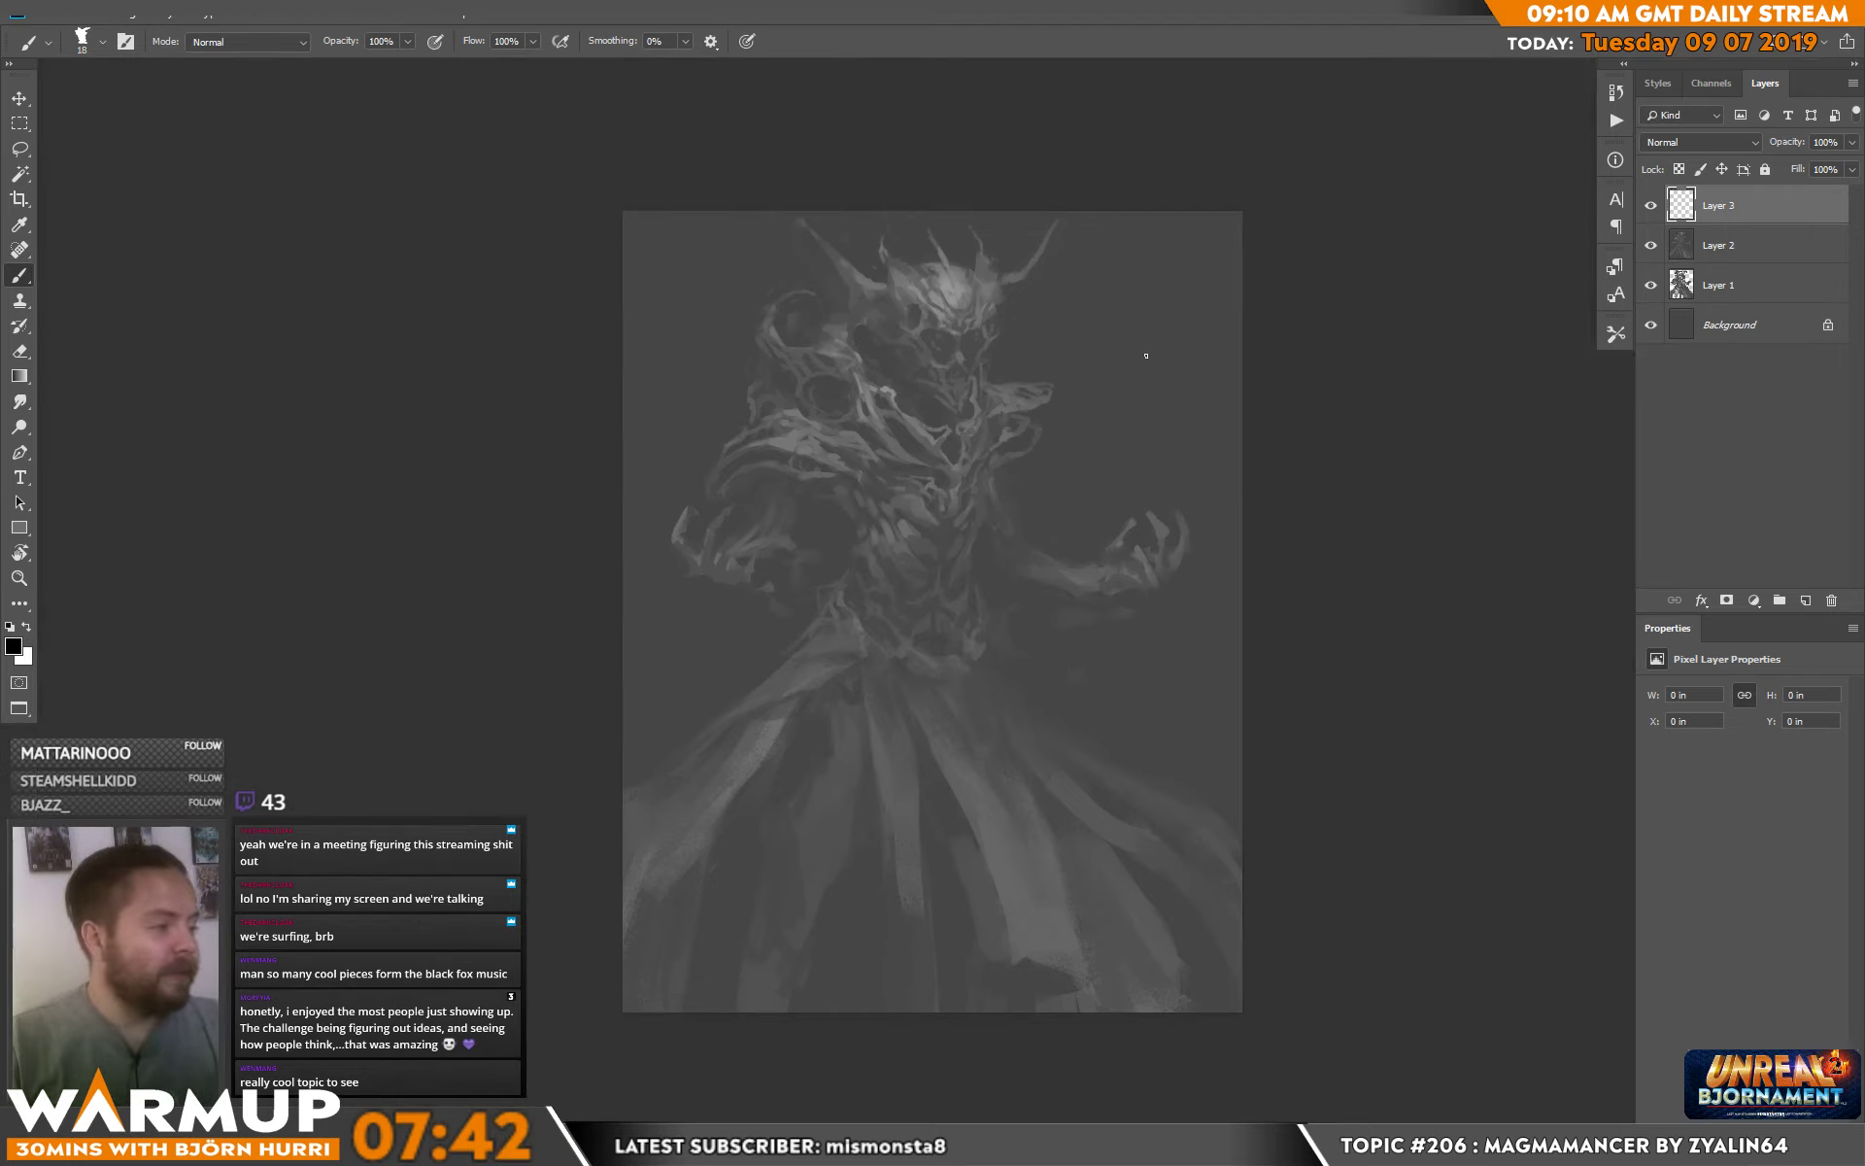
pyautogui.press('x')
pyautogui.rightClick(1082, 350)
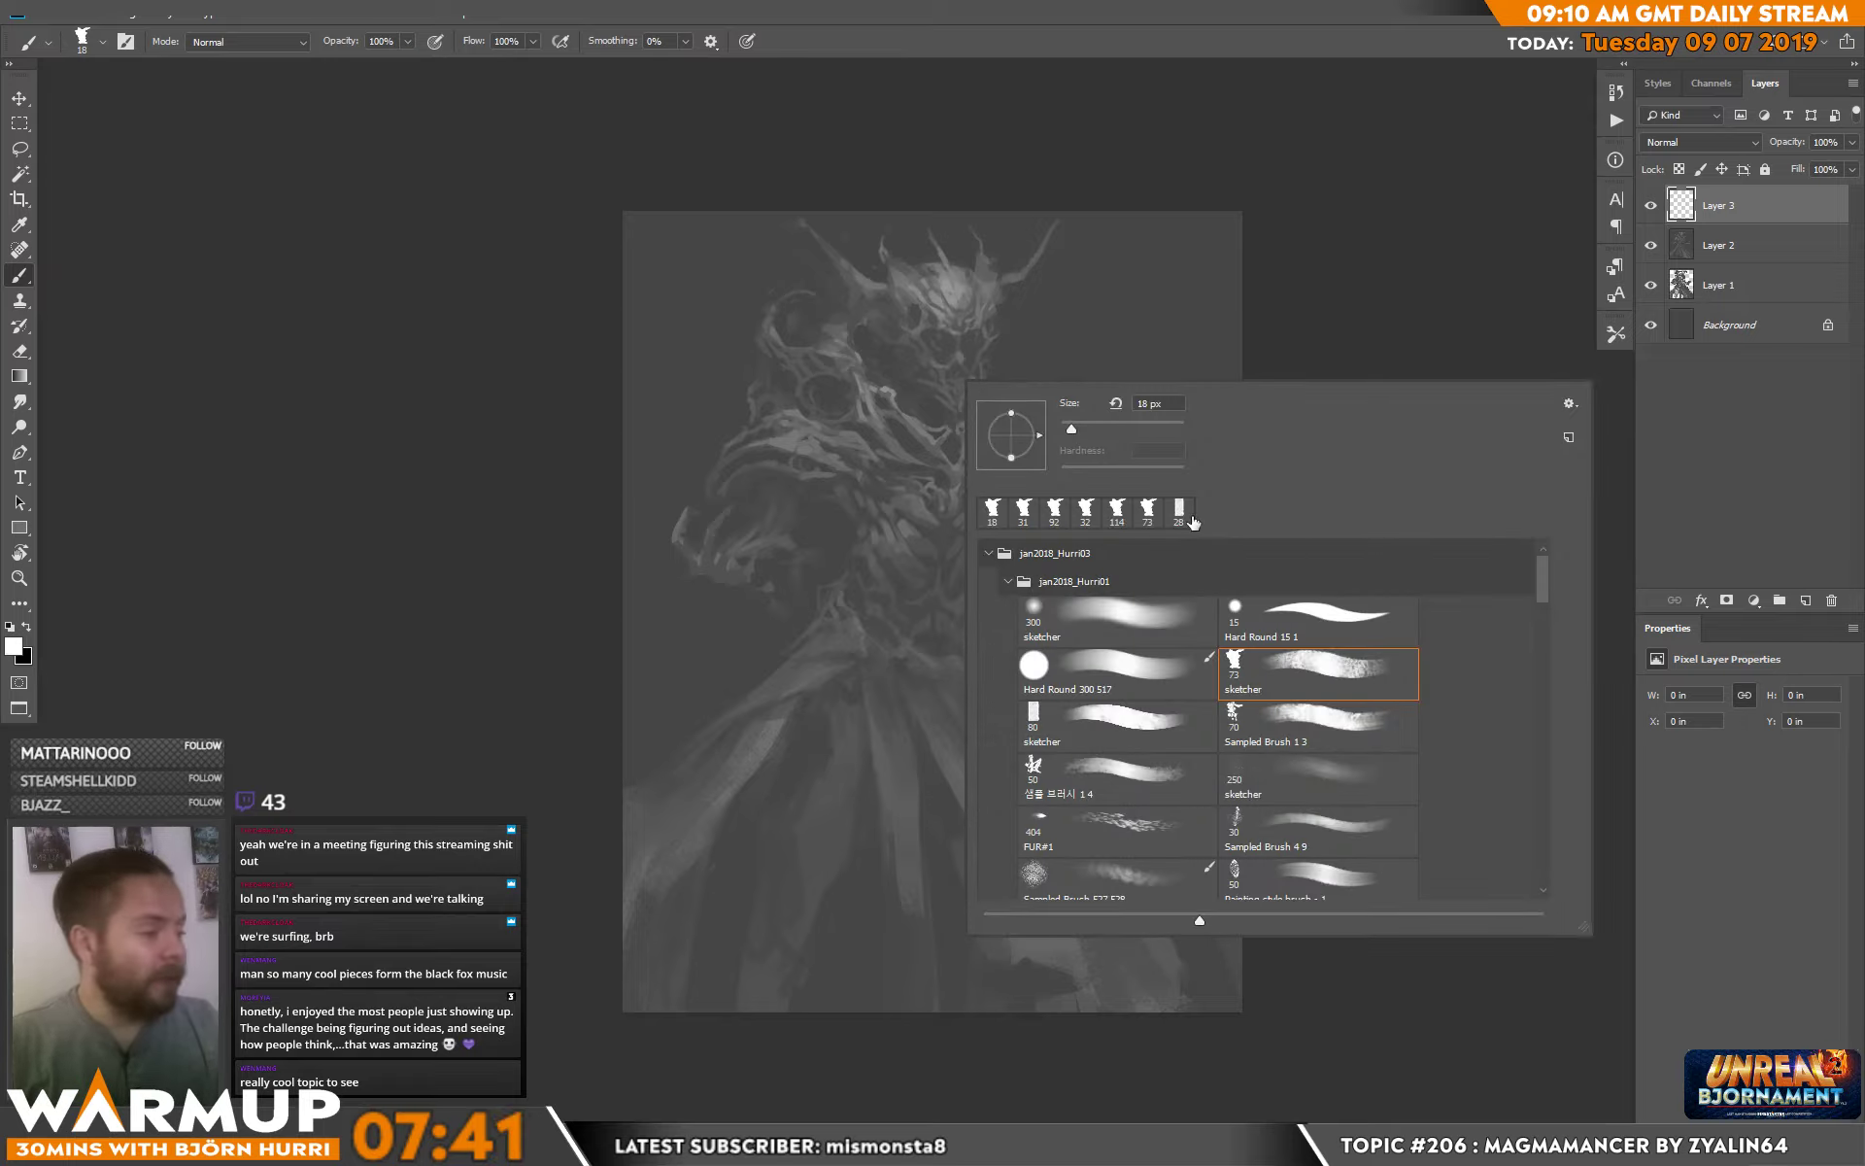
pyautogui.click(1195, 622)
pyautogui.click(1180, 428)
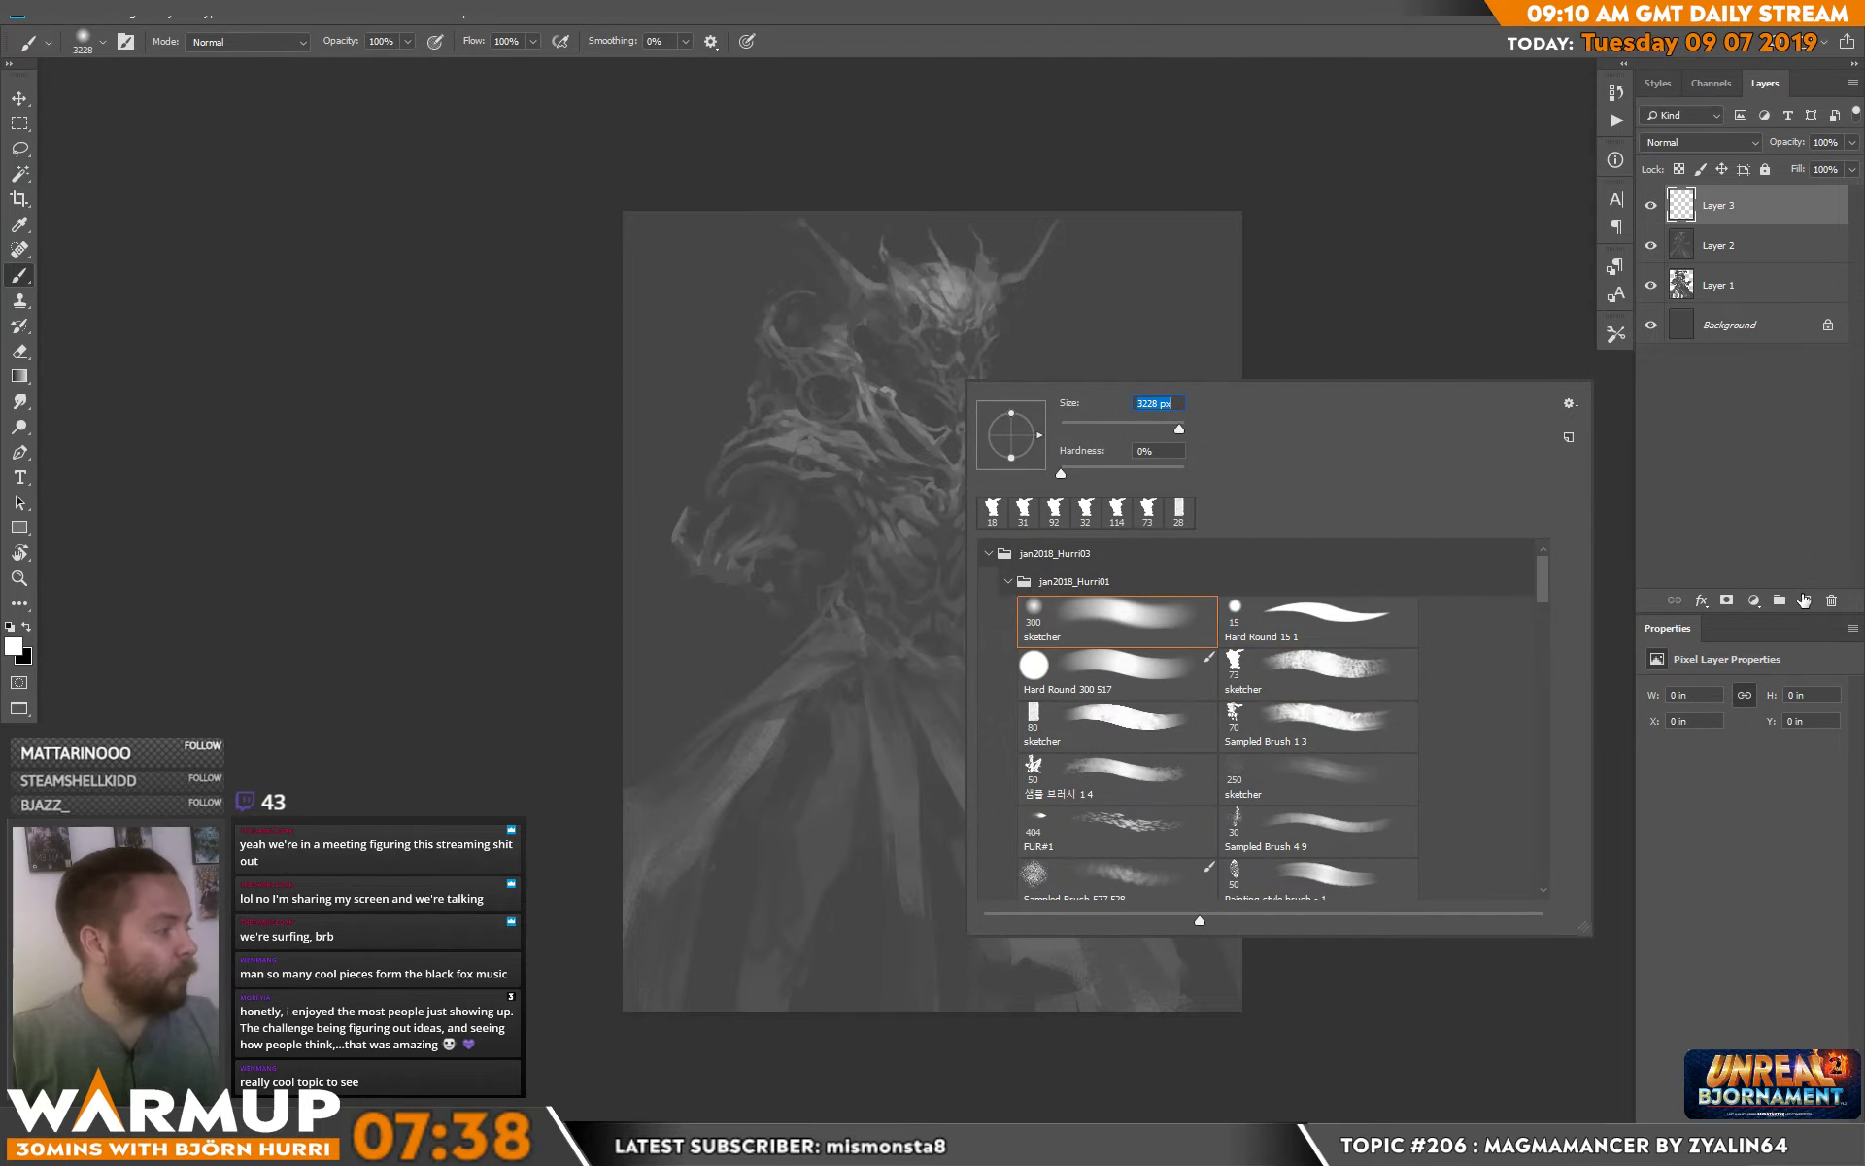
pyautogui.click(1807, 600)
pyautogui.rightClick(1244, 311)
pyautogui.moveTo(1193, 288); pyautogui.dragTo(1181, 289)
# Paint a soft white glow across the top and down the figure, then add Layer 5.
pyautogui.moveTo(972, 148)
pyautogui.mouseDown()
pyautogui.moveTo(944, 181)
pyautogui.moveTo(820, 146)
pyautogui.mouseUp()
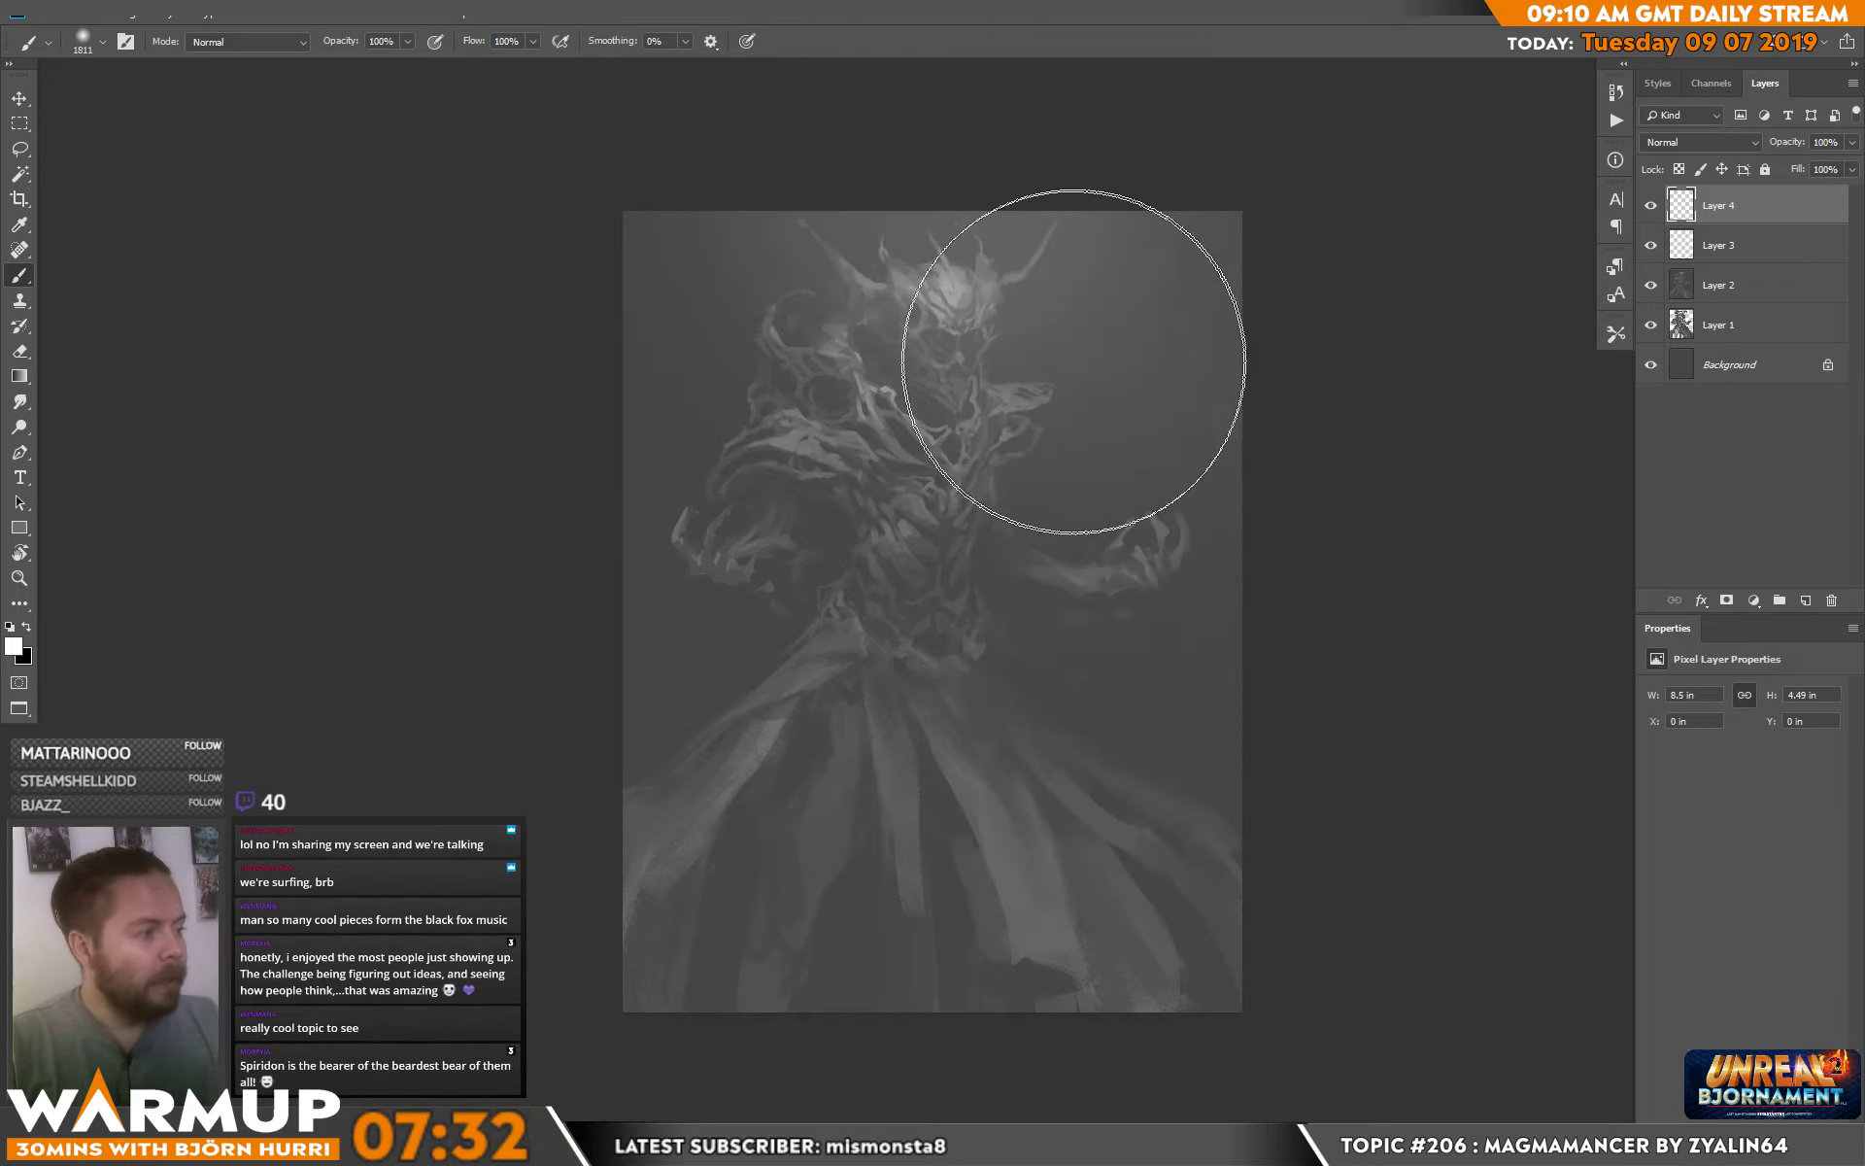
pyautogui.moveTo(1069, 632); pyautogui.dragTo(1040, 566)
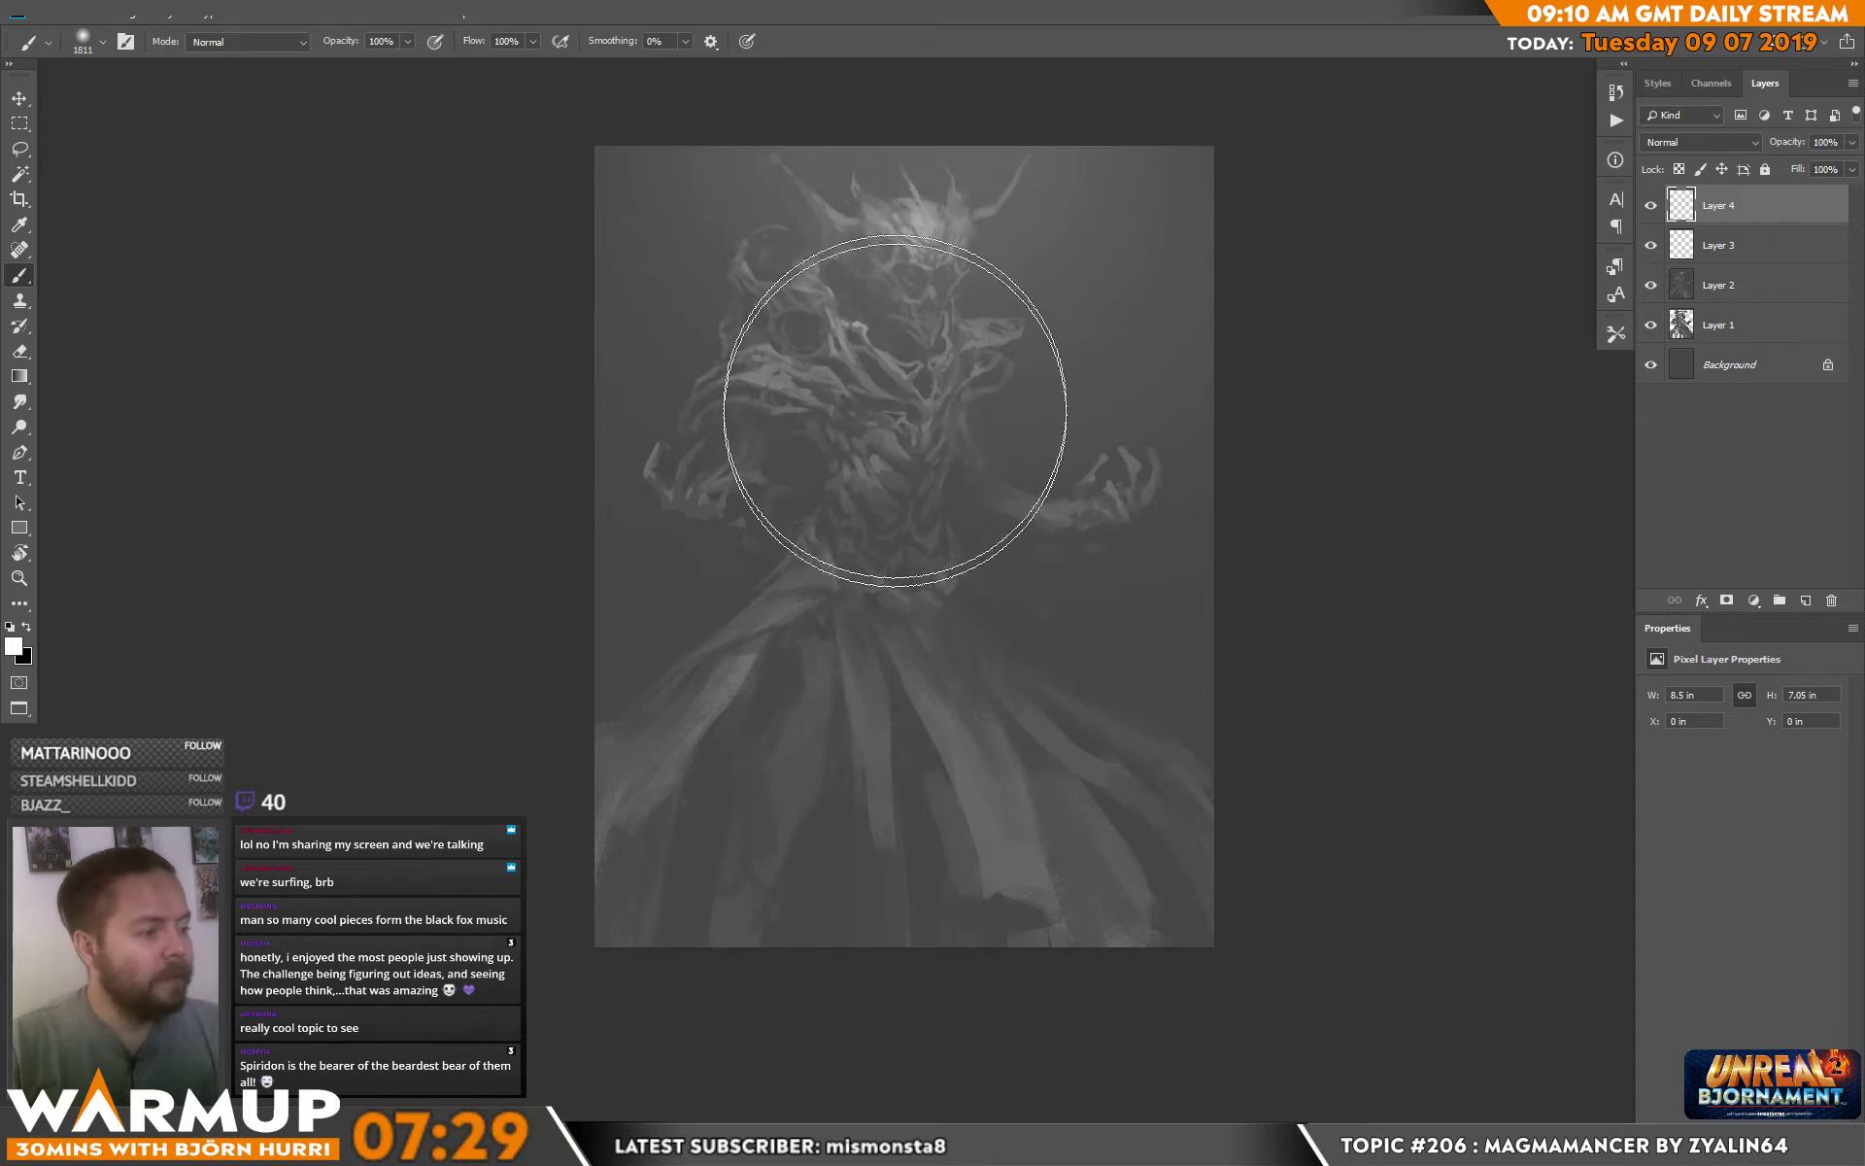
pyautogui.moveTo(897, 412); pyautogui.dragTo(822, 455)
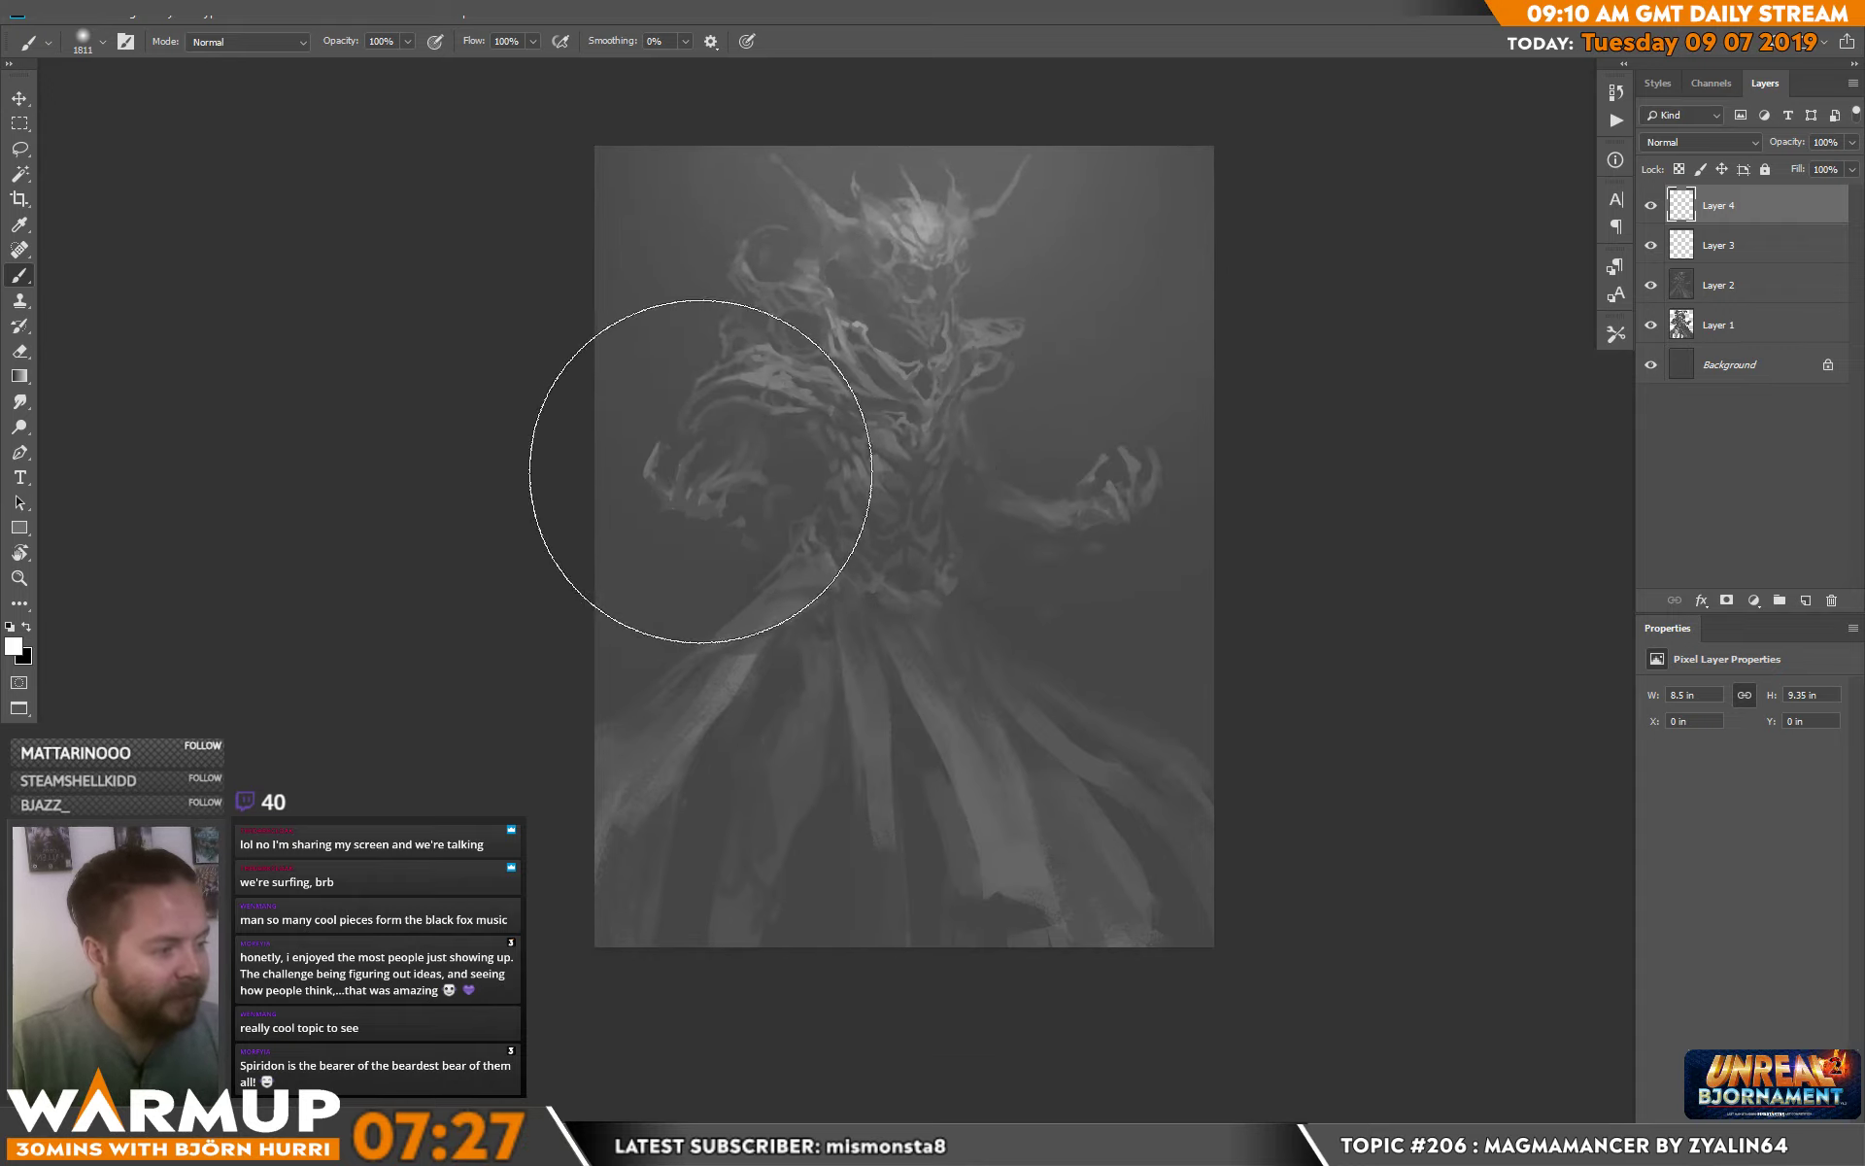
pyautogui.press('e')
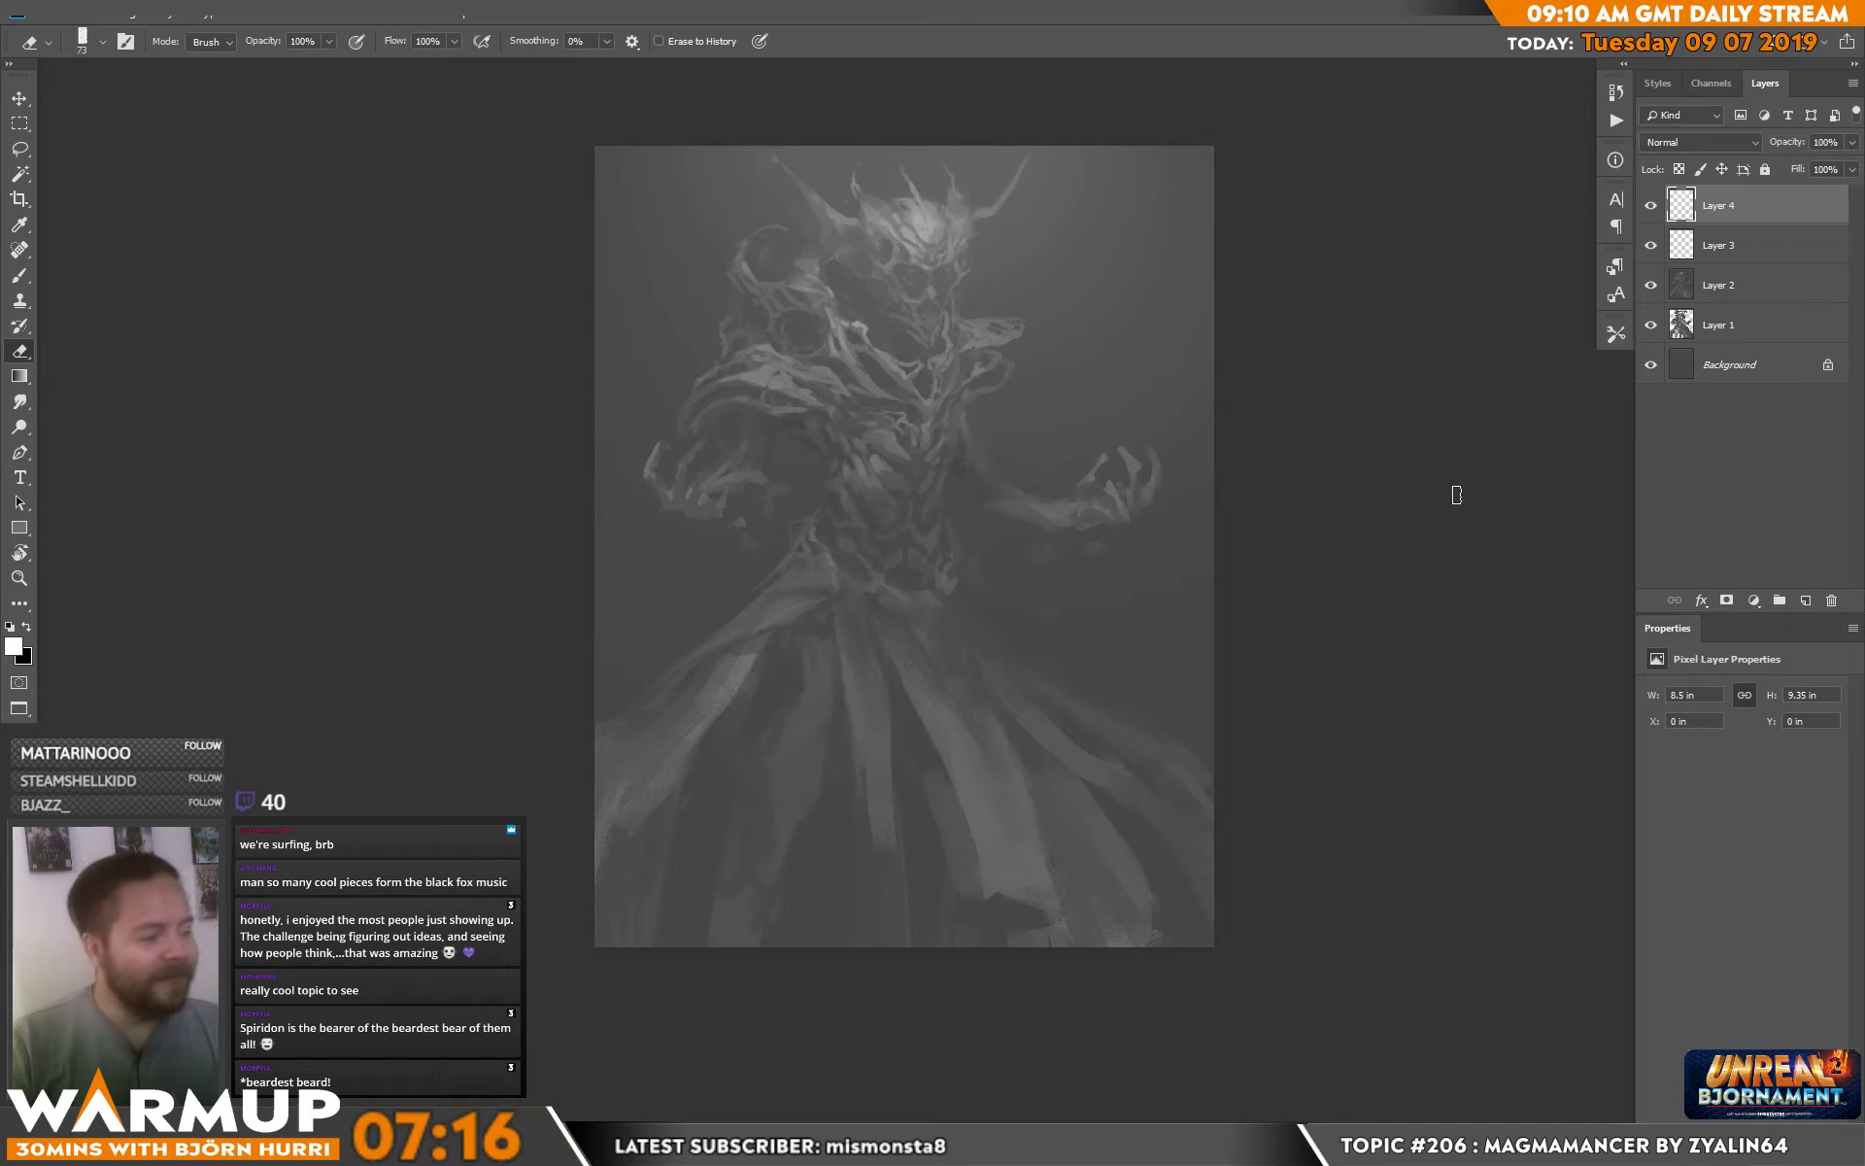
pyautogui.press('b')
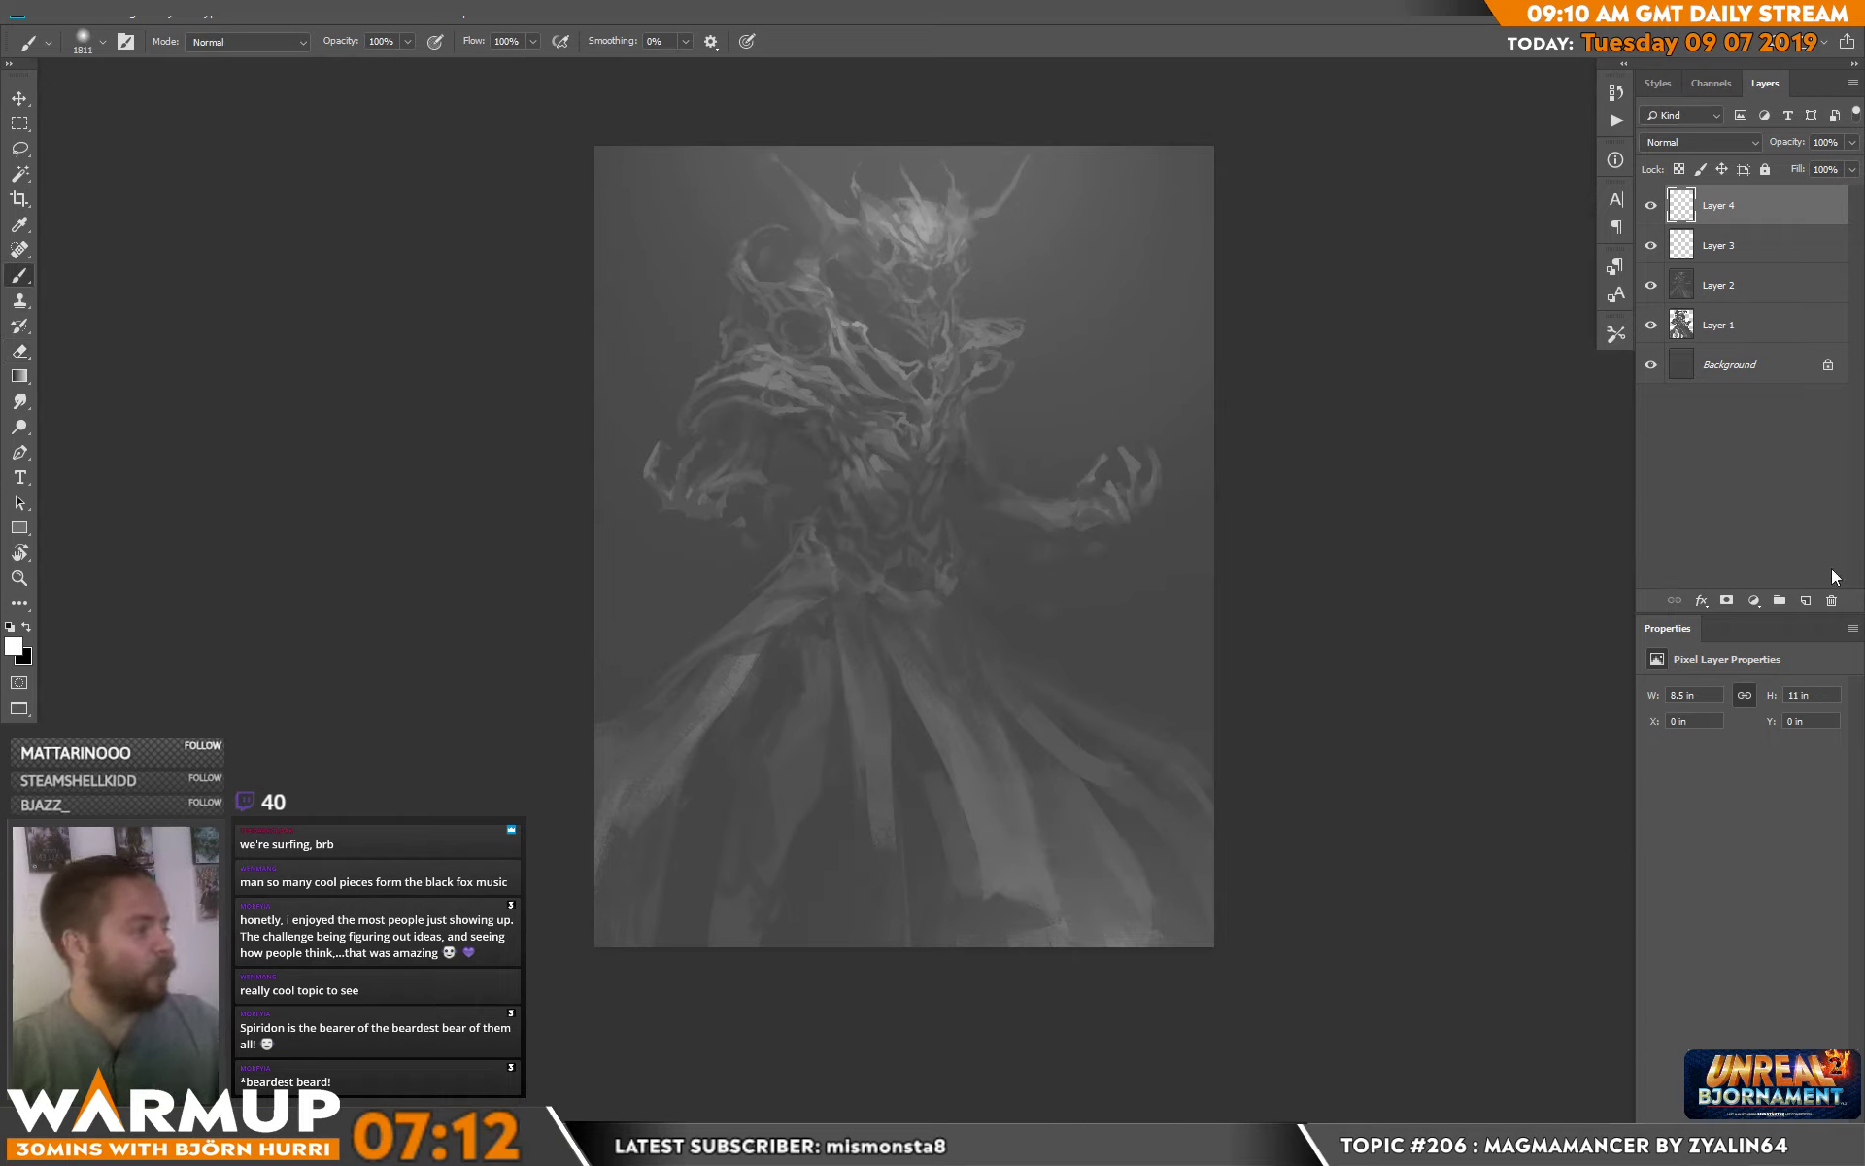
pyautogui.click(1805, 599)
pyautogui.click(1675, 142)
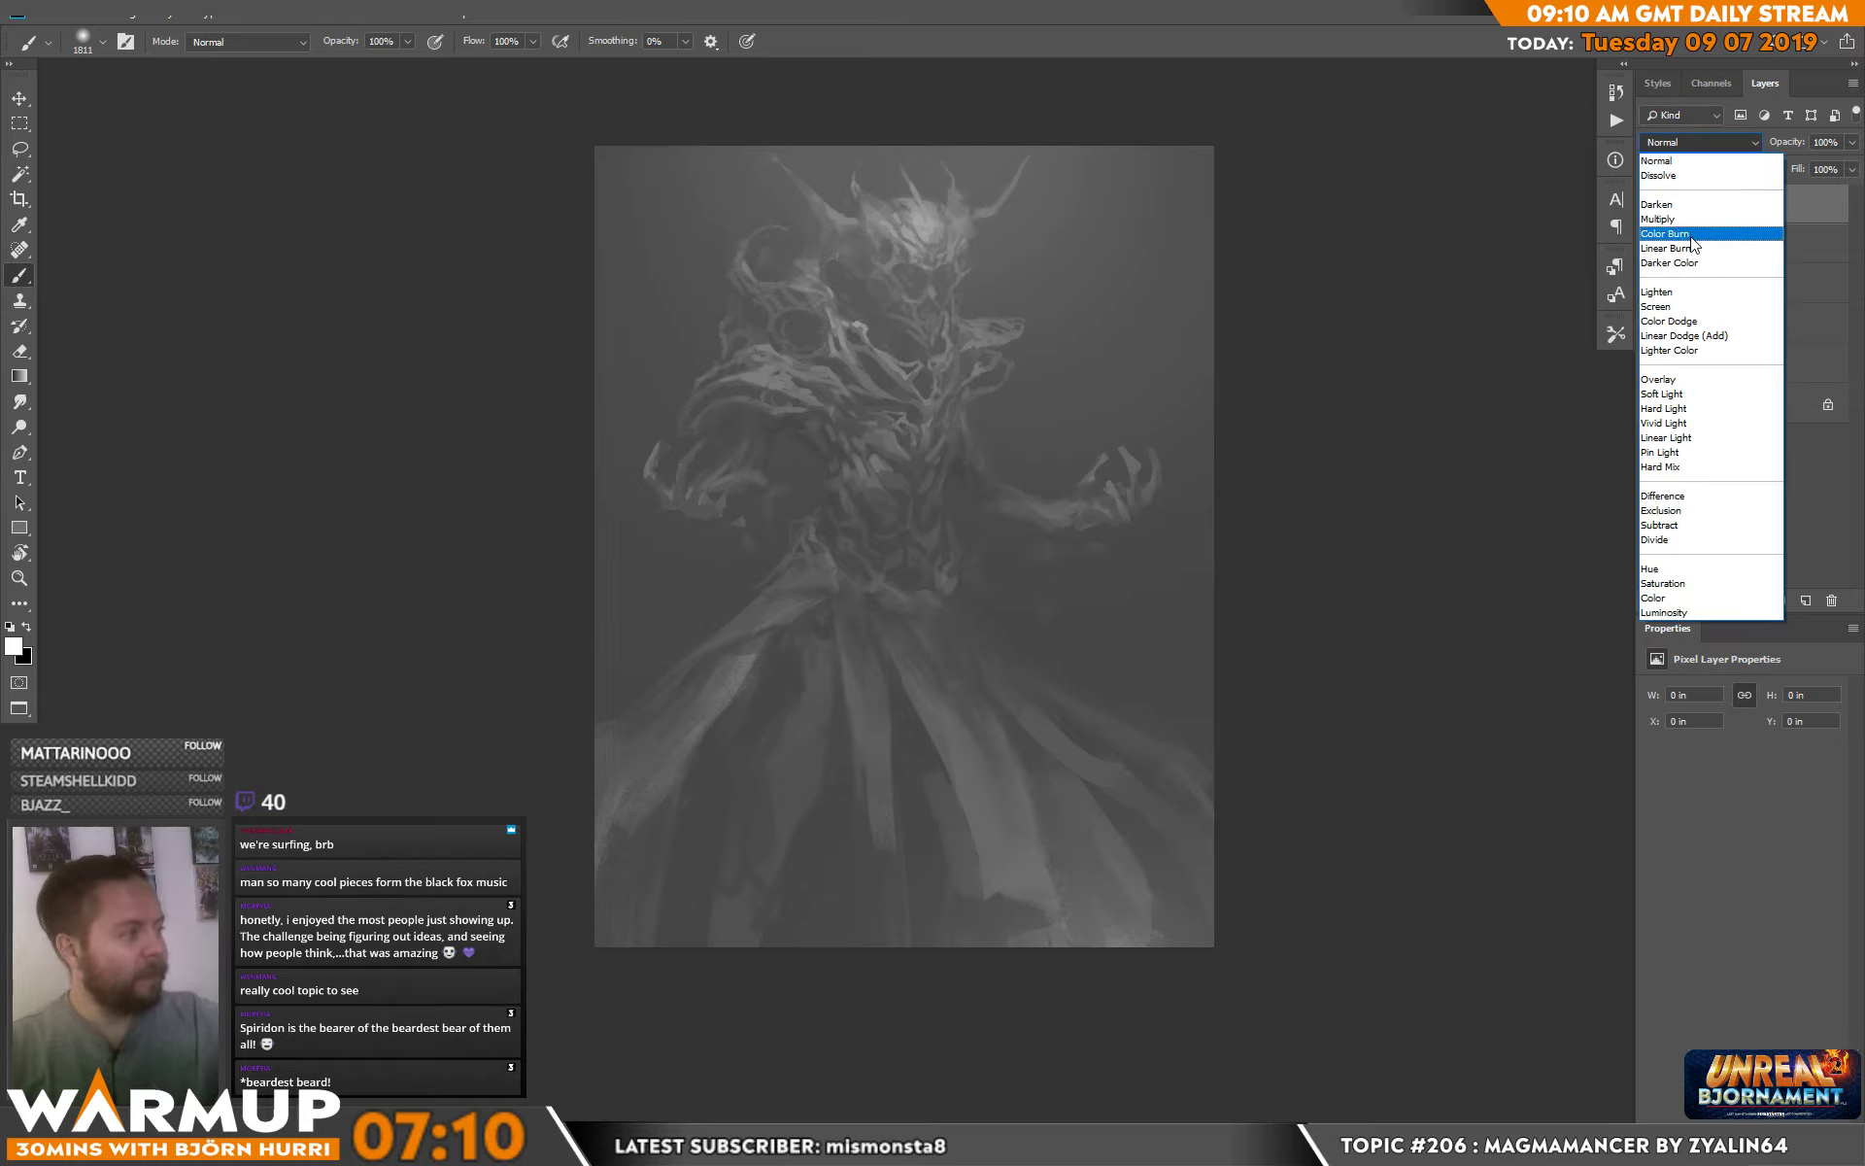
# Set Layer 5 to Color Burn and darken the left hand and figure with sampled greys.
pyautogui.click(1694, 248)
pyautogui.keyDown('alt'); pyautogui.click(680, 267); pyautogui.keyUp('alt')
pyautogui.moveTo(612, 476); pyautogui.dragTo(737, 483)
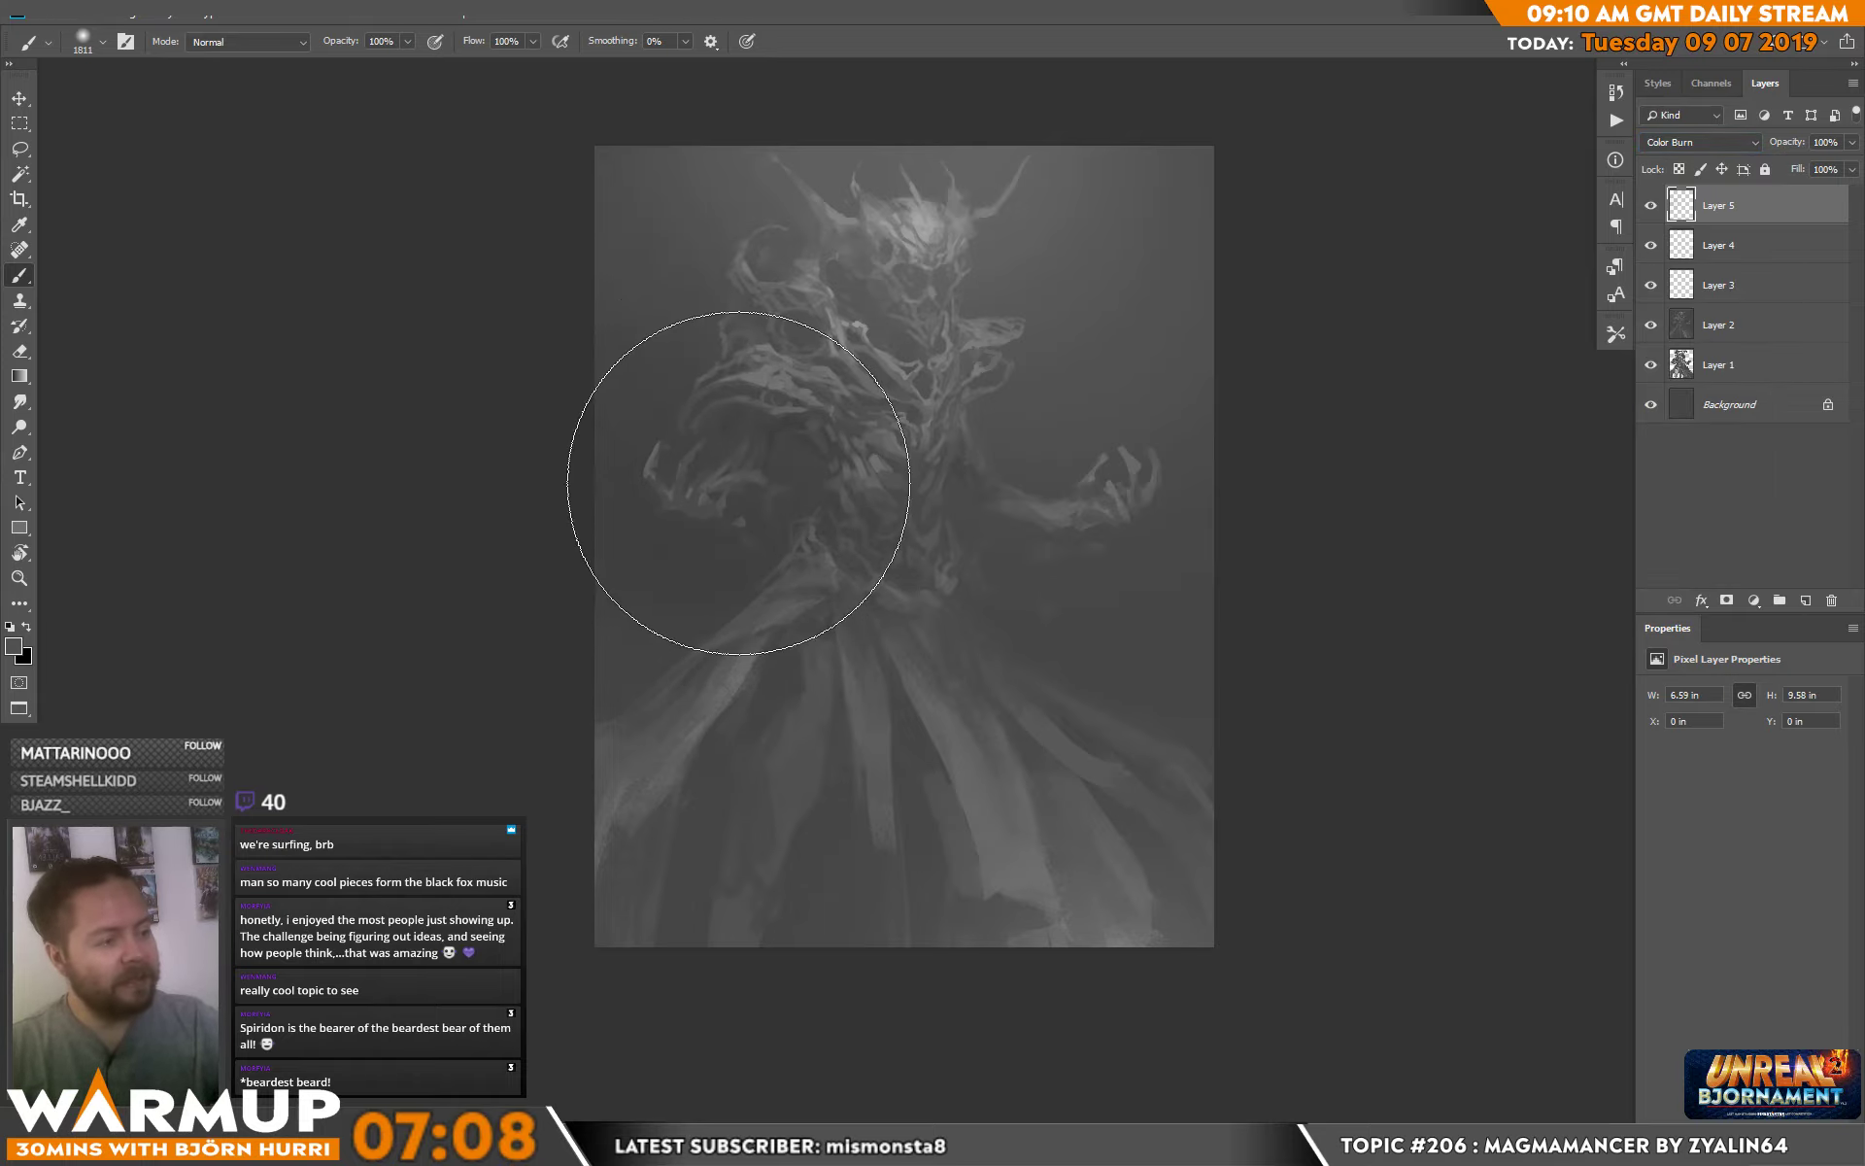
pyautogui.keyDown('alt'); pyautogui.click(641, 435); pyautogui.keyUp('alt')
pyautogui.moveTo(666, 357)
pyautogui.mouseDown()
pyautogui.moveTo(773, 439)
pyautogui.moveTo(929, 507)
pyautogui.moveTo(1074, 437)
pyautogui.mouseUp()
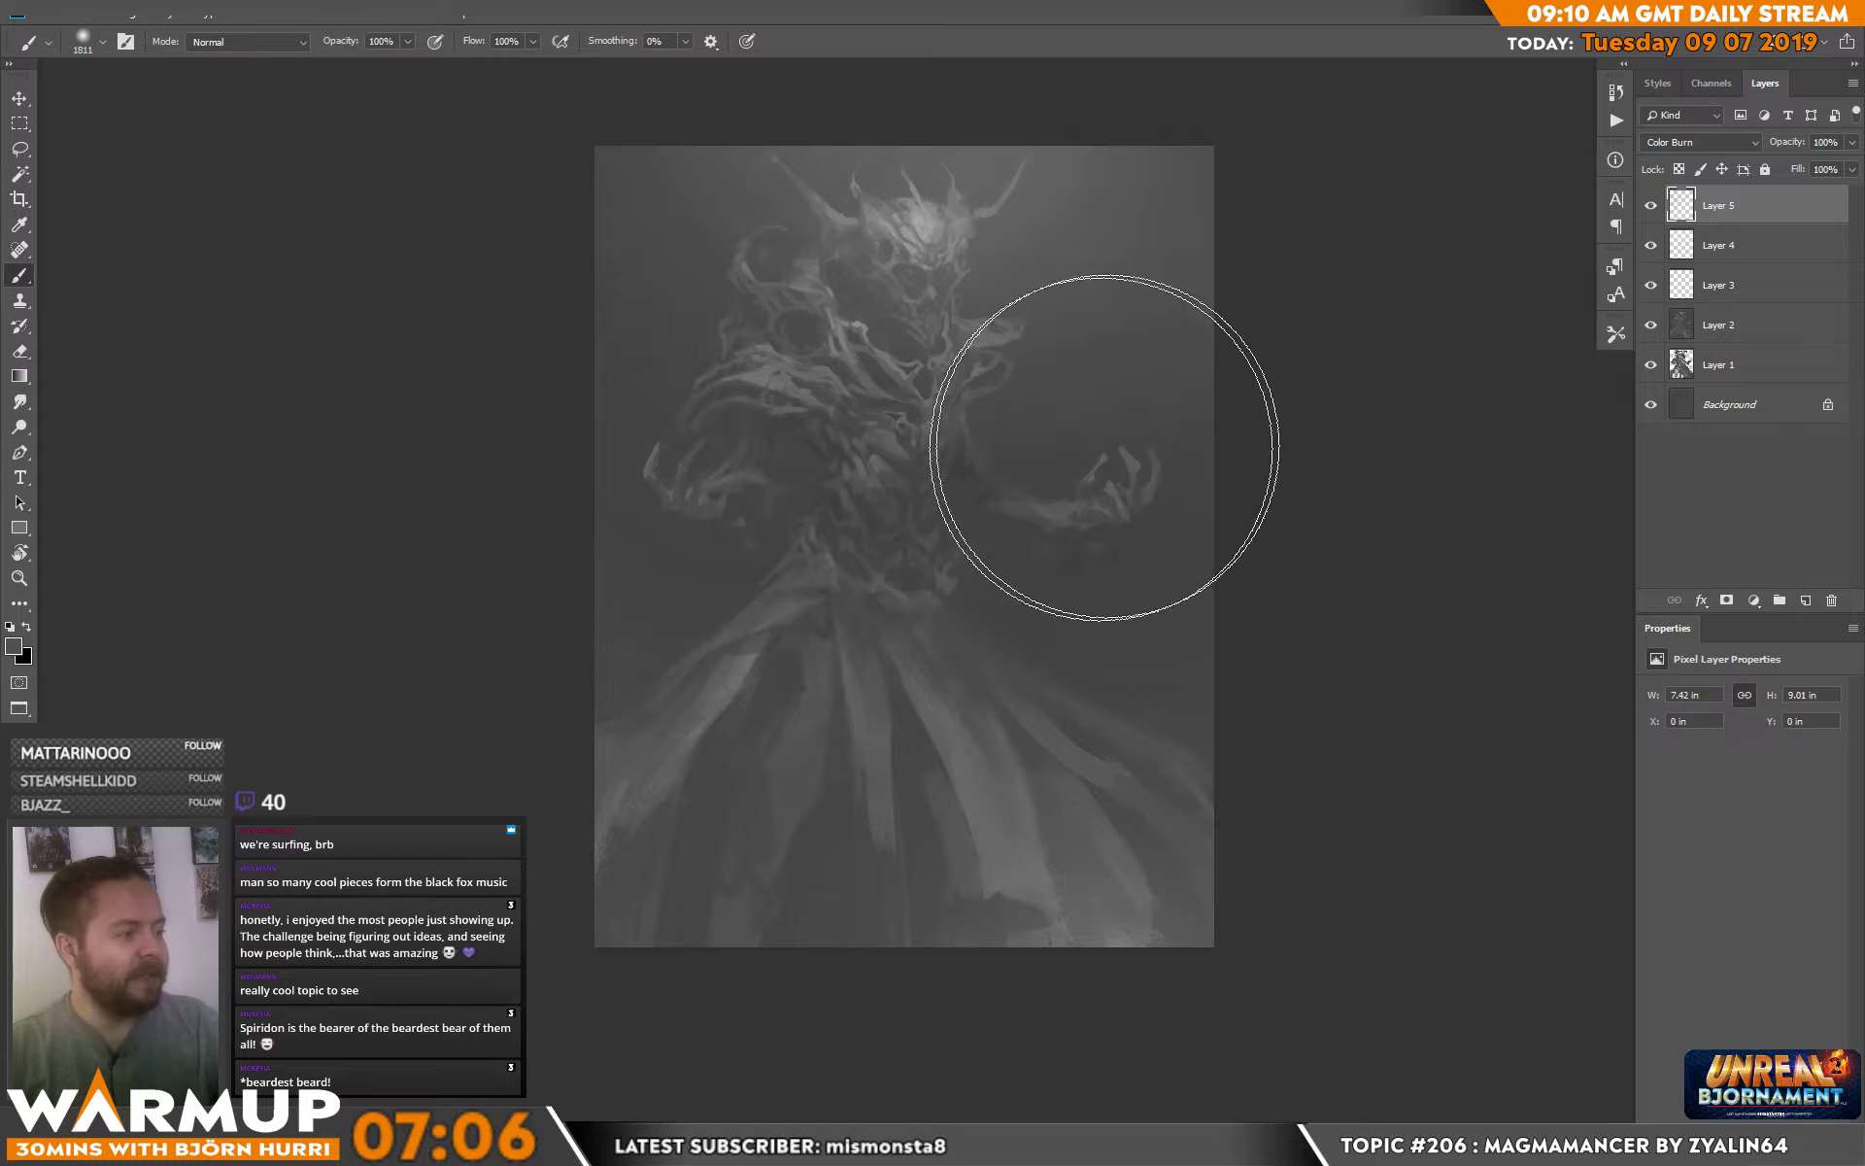
pyautogui.moveTo(1292, 413); pyautogui.dragTo(1320, 569)
pyautogui.hotkey('ctrl', 'z')
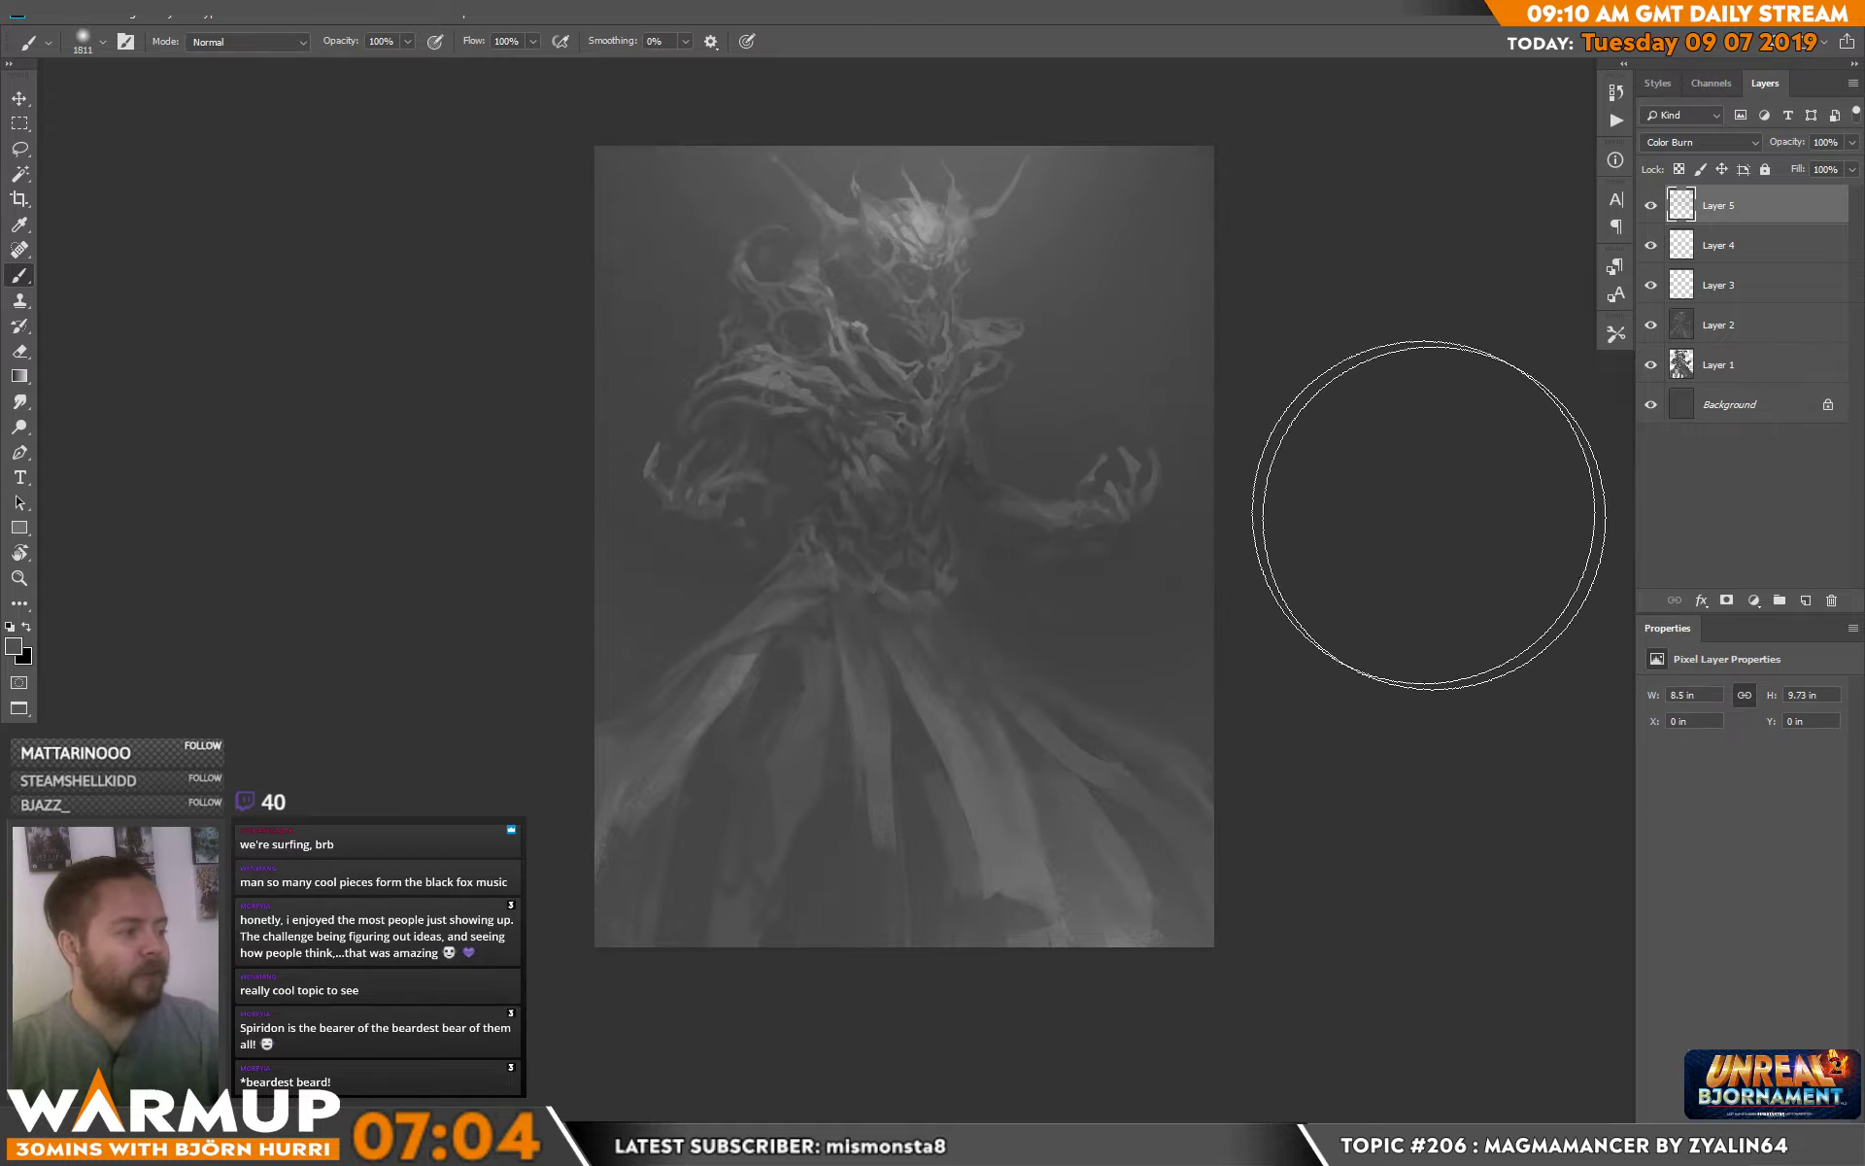
pyautogui.moveTo(1233, 450)
pyautogui.mouseDown()
pyautogui.moveTo(1119, 520)
pyautogui.moveTo(1067, 584)
pyautogui.moveTo(1181, 722)
pyautogui.moveTo(1247, 744)
pyautogui.moveTo(1135, 715)
pyautogui.moveTo(992, 733)
pyautogui.moveTo(990, 830)
pyautogui.moveTo(1043, 966)
pyautogui.moveTo(1075, 620)
pyautogui.mouseUp()
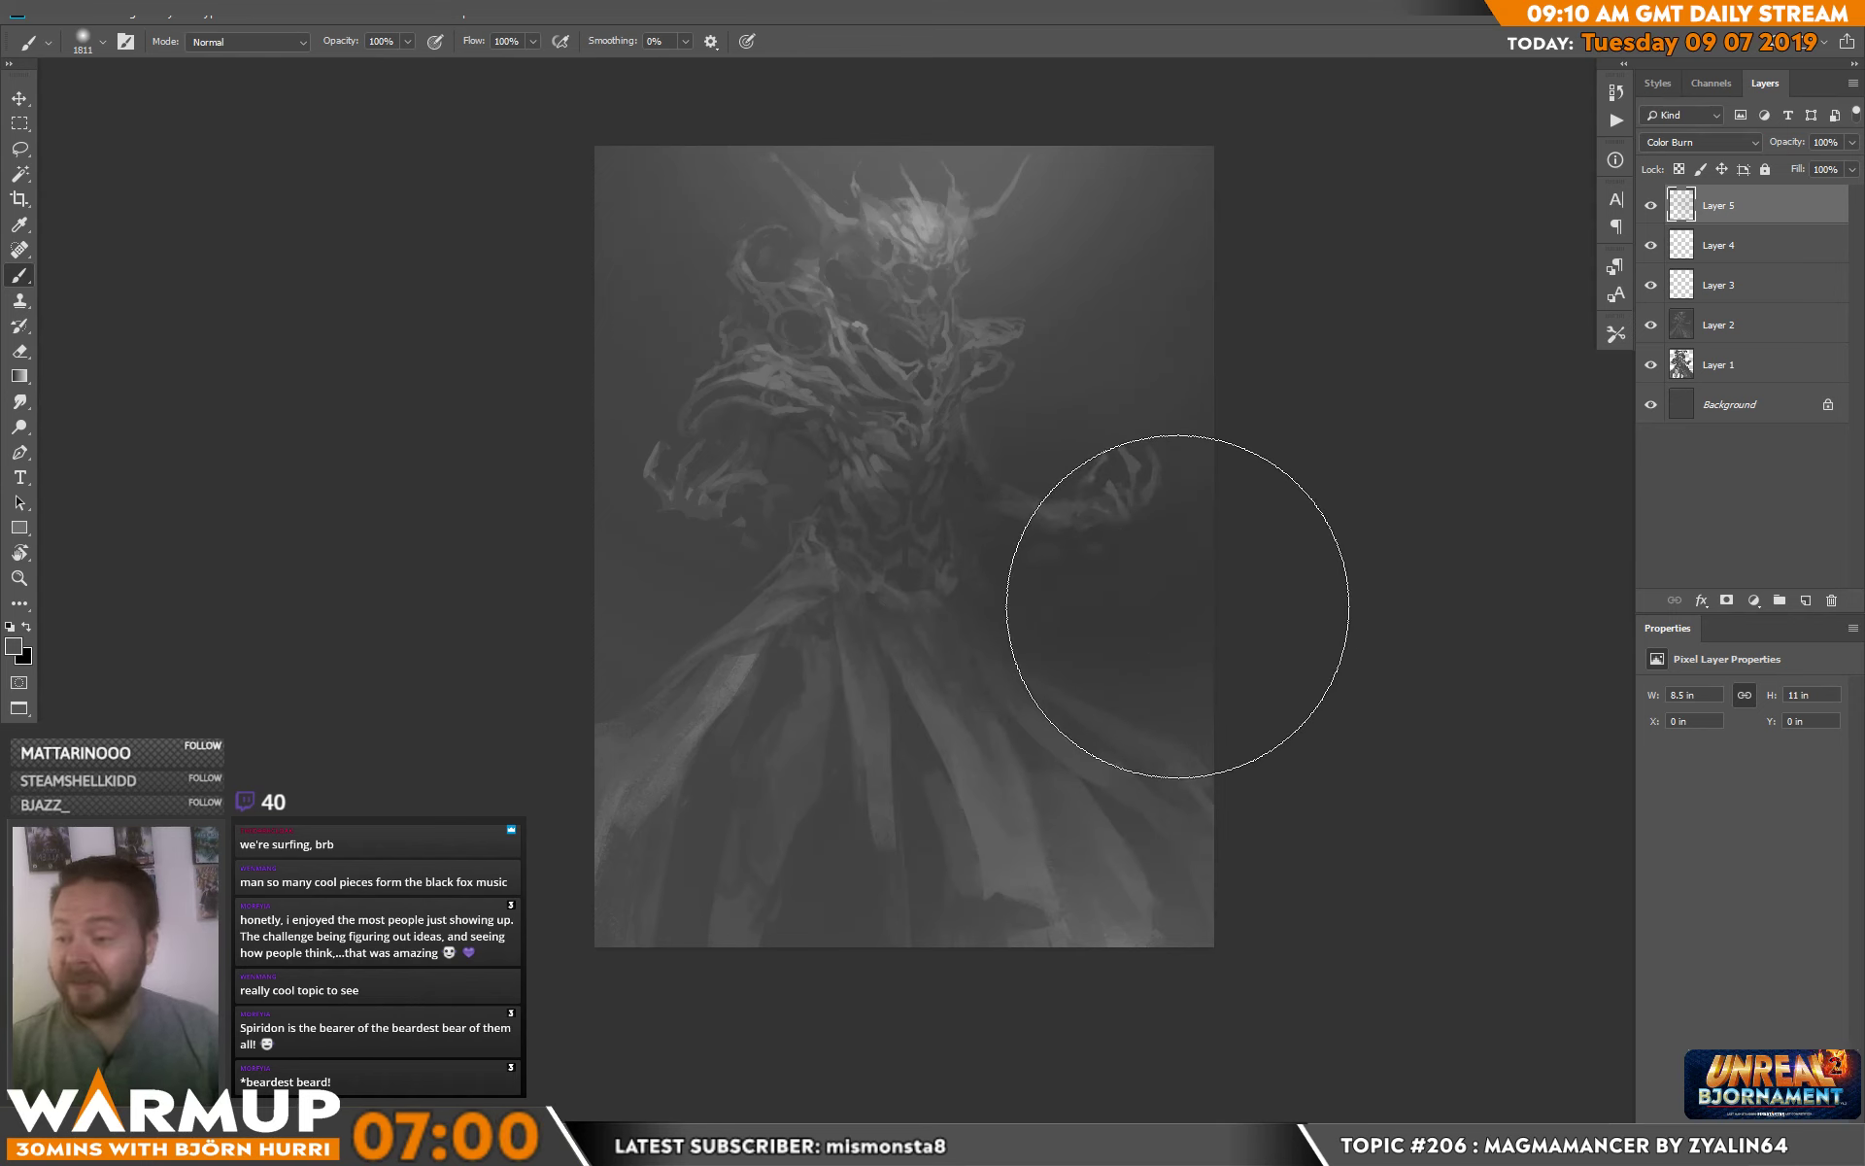
pyautogui.hotkey('ctrl', 'z')
# Darken the belly with a 322 px brush and trim it with a 228 px eraser.
pyautogui.rightClick(1029, 570)
pyautogui.moveTo(1187, 646); pyautogui.dragTo(1173, 646)
pyautogui.moveTo(868, 536)
pyautogui.mouseDown()
pyautogui.moveTo(890, 616)
pyautogui.moveTo(874, 661)
pyautogui.moveTo(921, 682)
pyautogui.mouseUp()
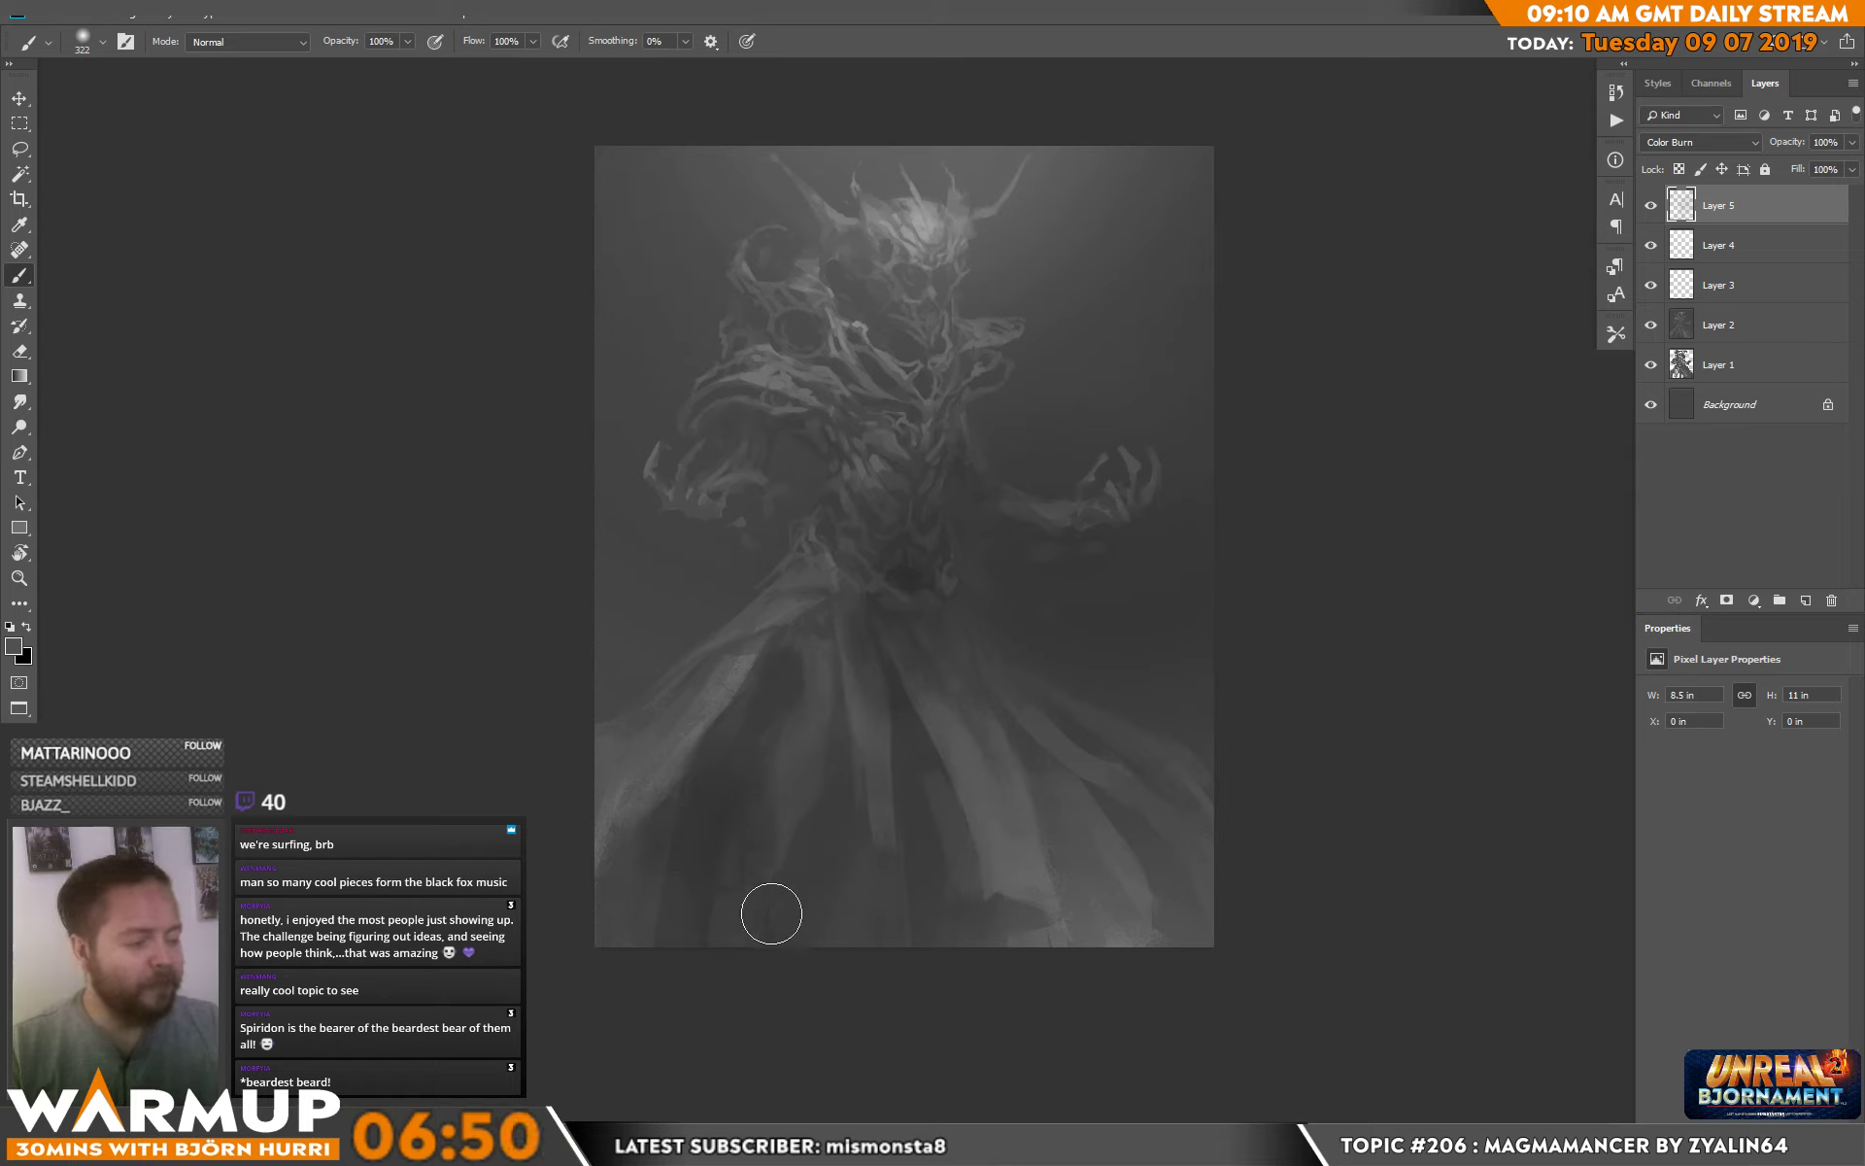
pyautogui.press('e')
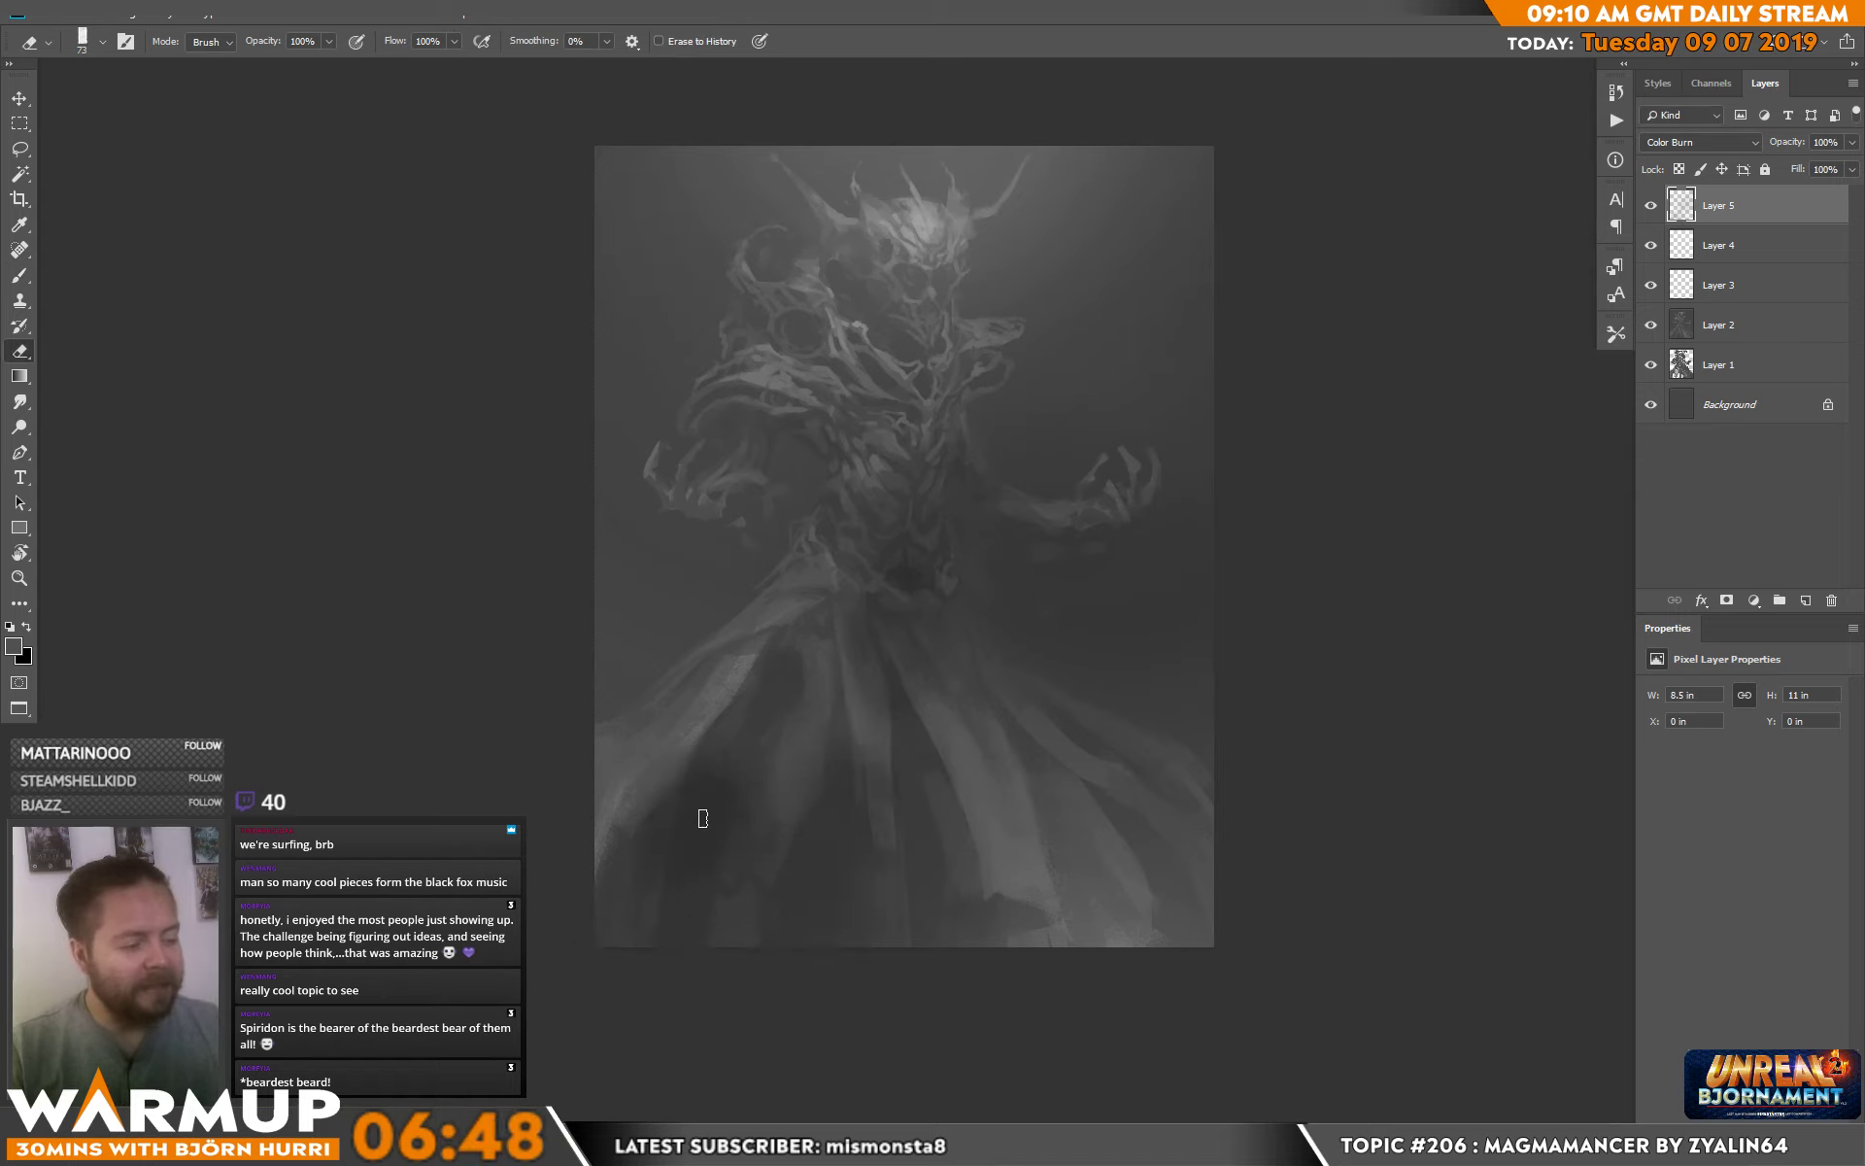
pyautogui.rightClick(875, 647)
pyautogui.moveTo(609, 863)
pyautogui.mouseDown()
pyautogui.moveTo(699, 732)
pyautogui.moveTo(662, 904)
pyautogui.mouseUp()
pyautogui.hotkey('ctrl', 'z')
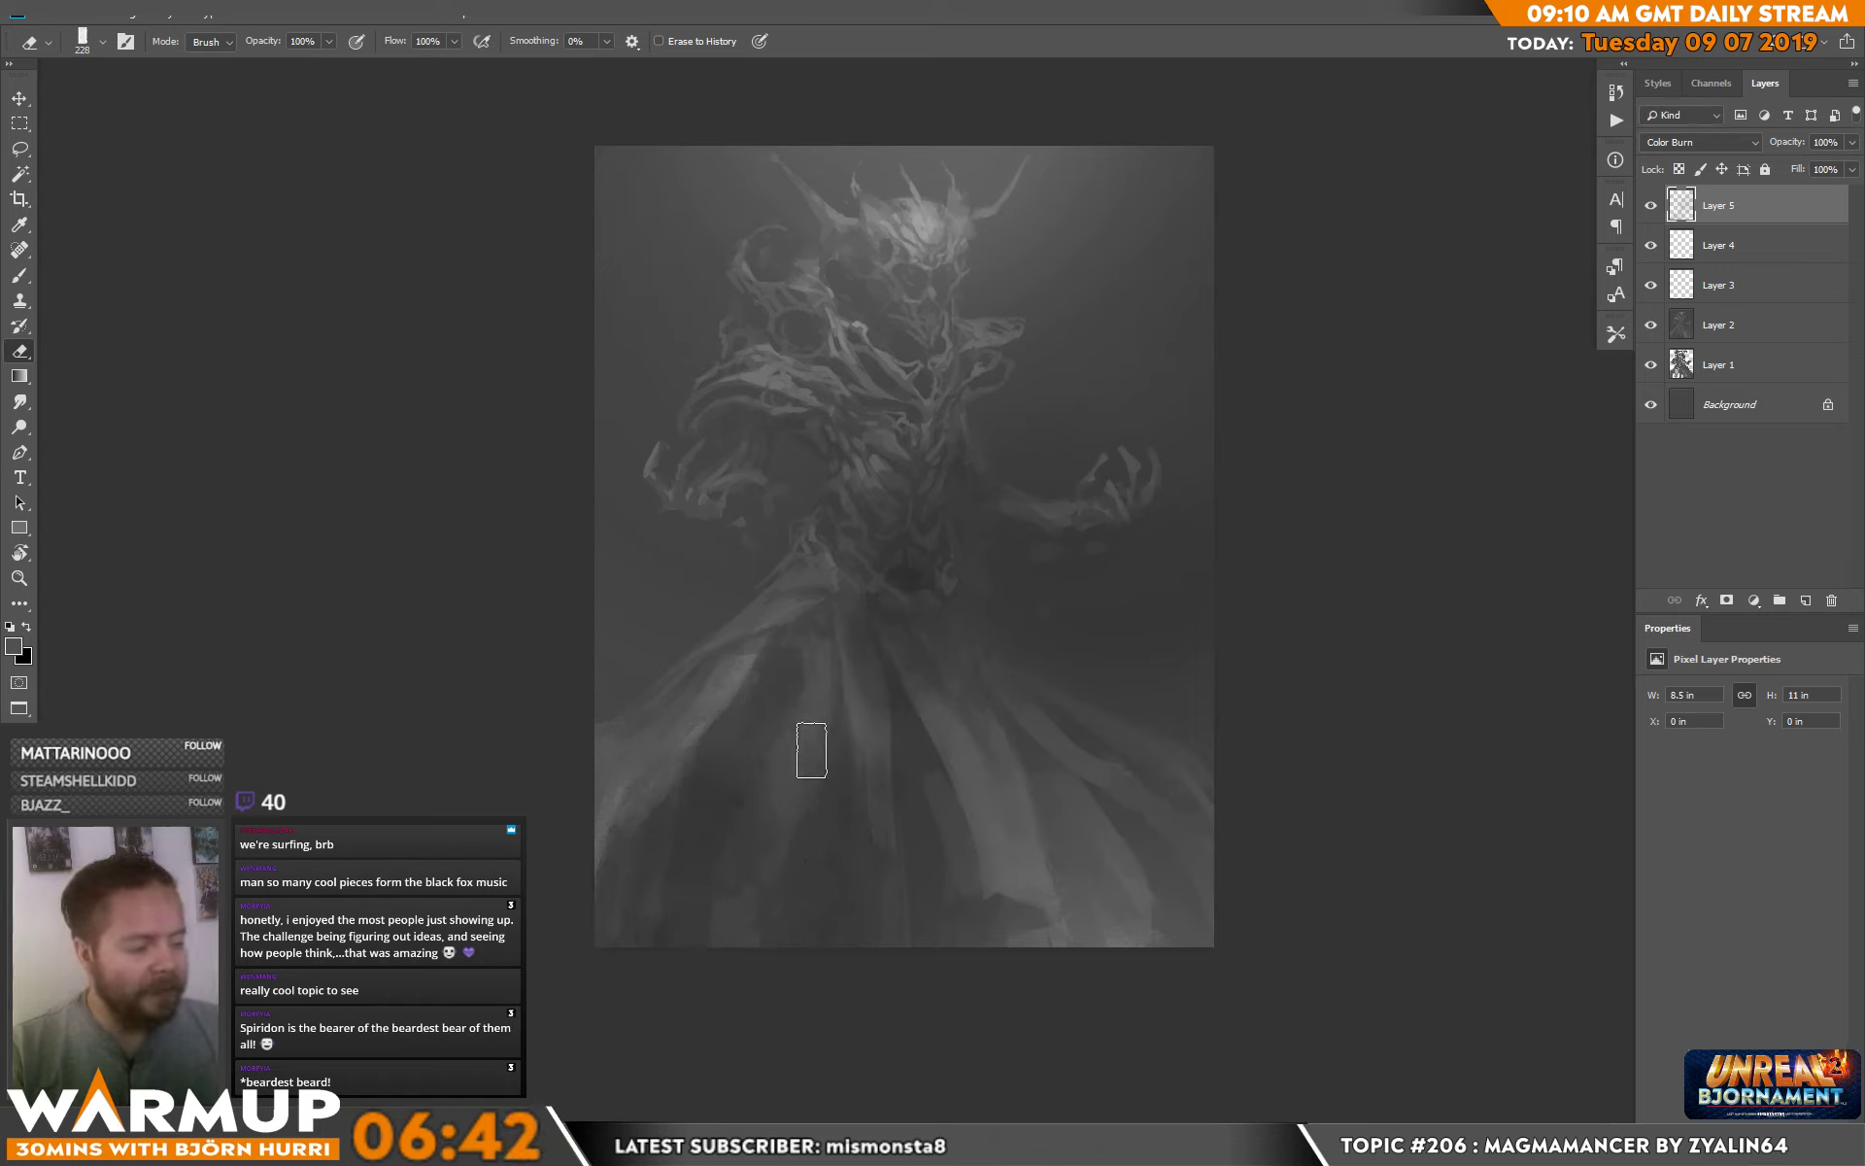
# Tidy the burn strokes with a 114 px brush and eraser, then add empty Layer 6.
pyautogui.press('b')
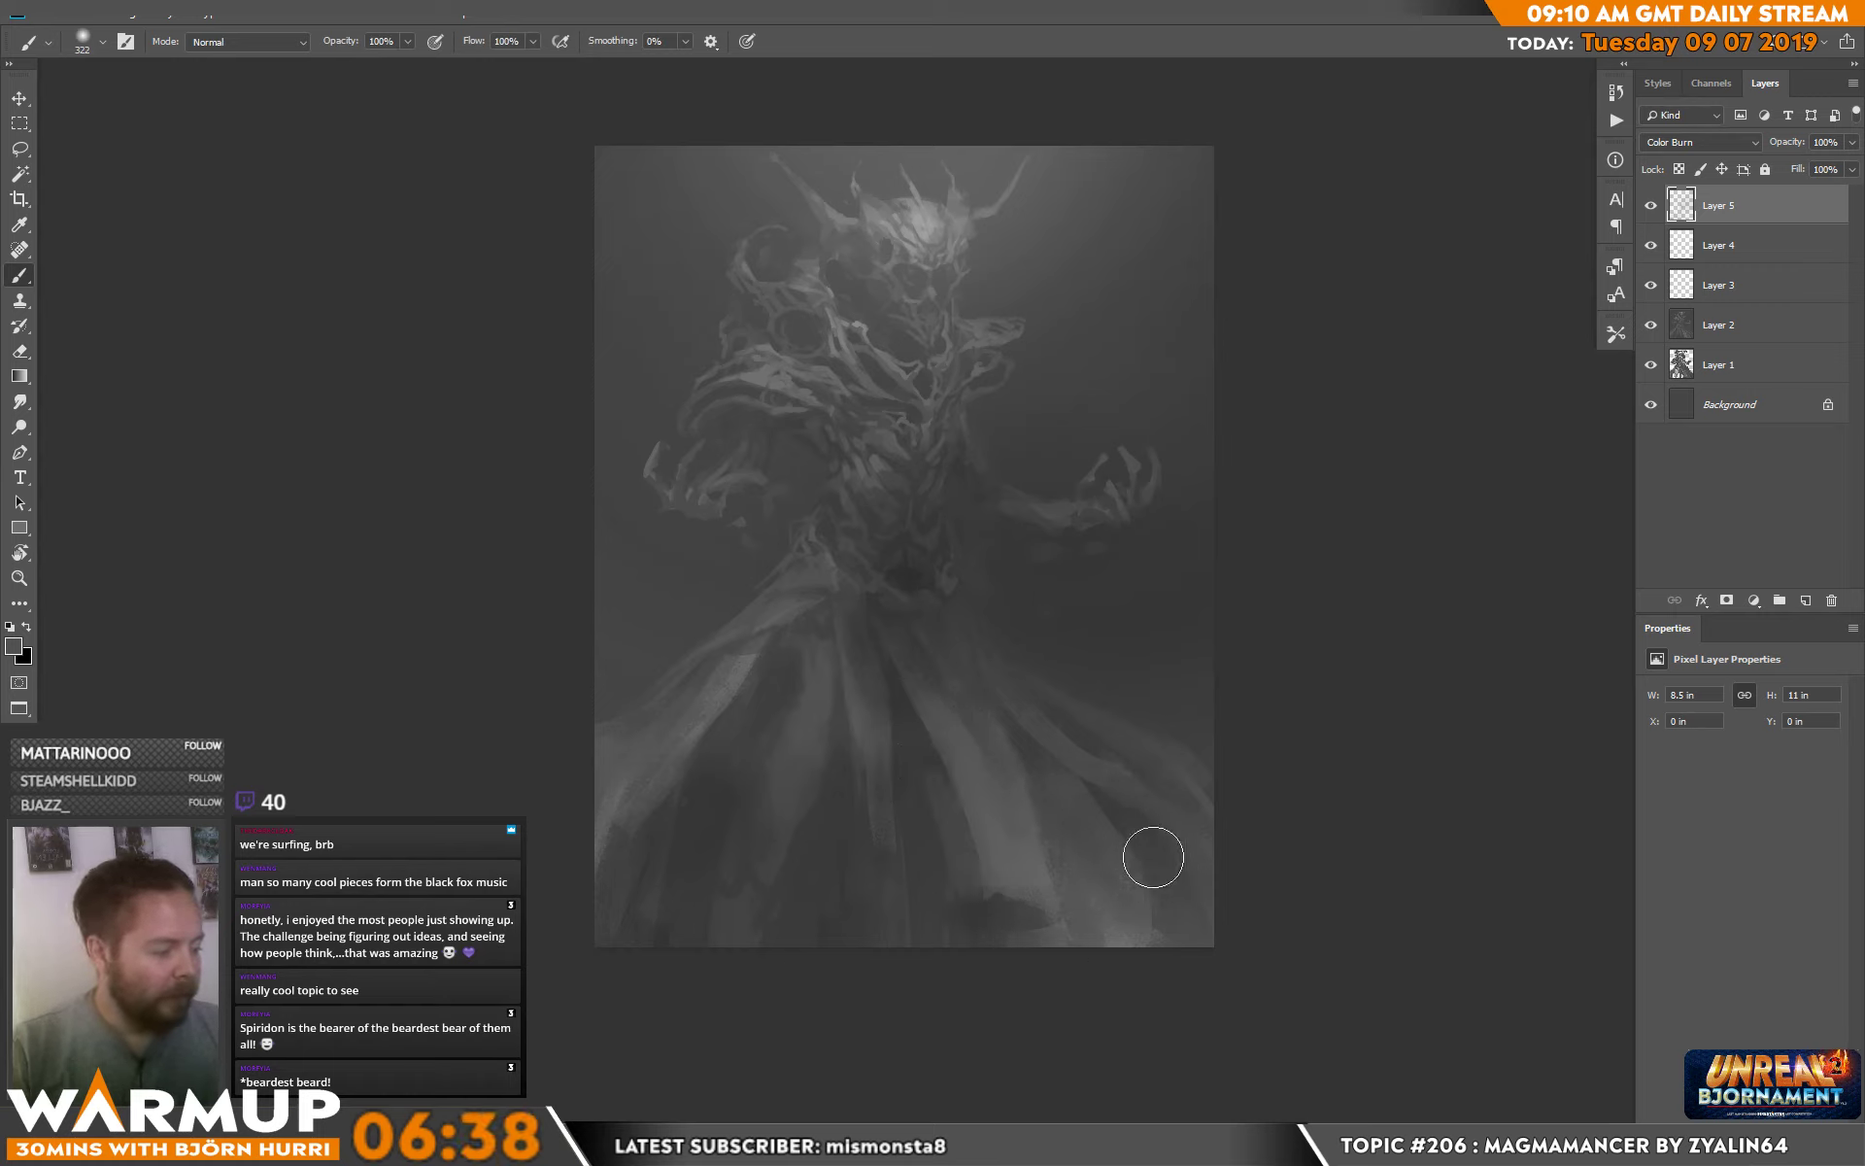
pyautogui.press('e')
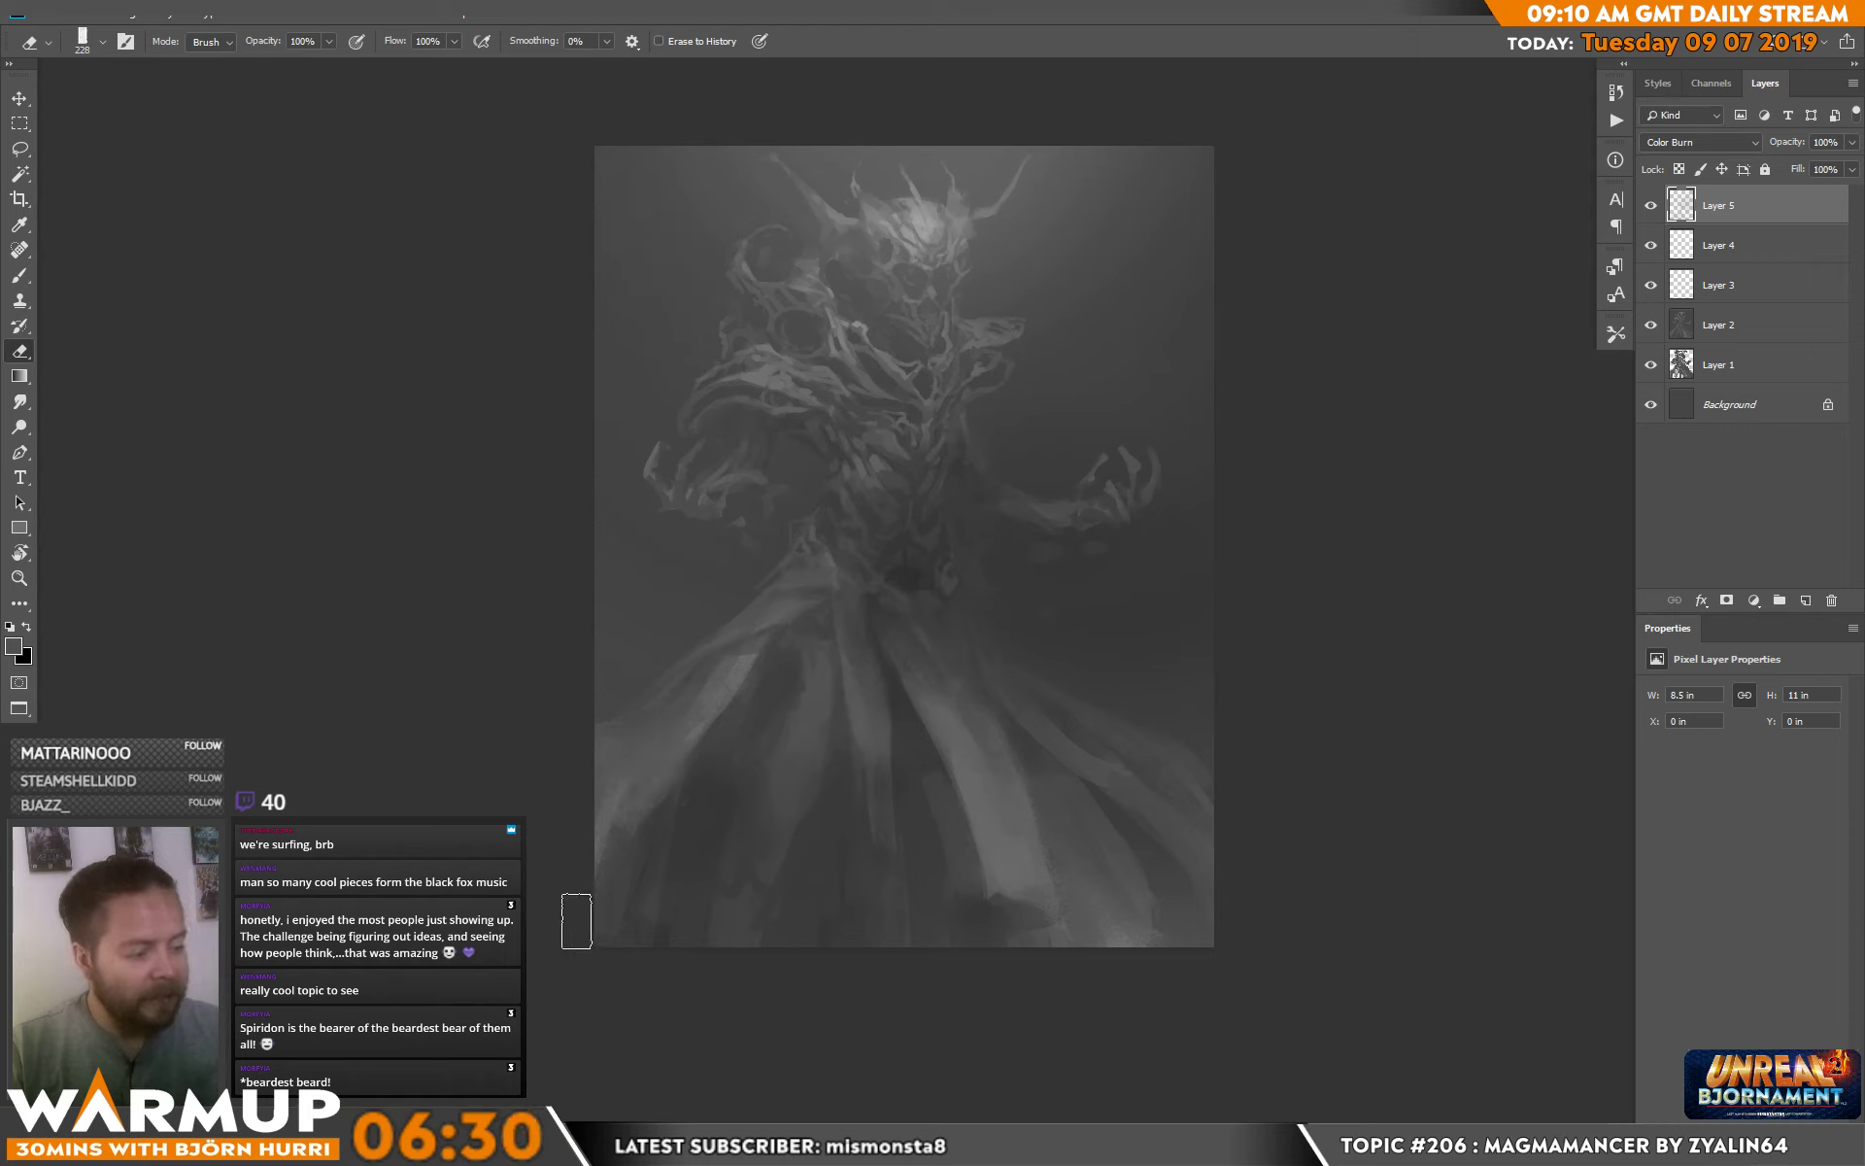
pyautogui.press('b')
pyautogui.rightClick(982, 246)
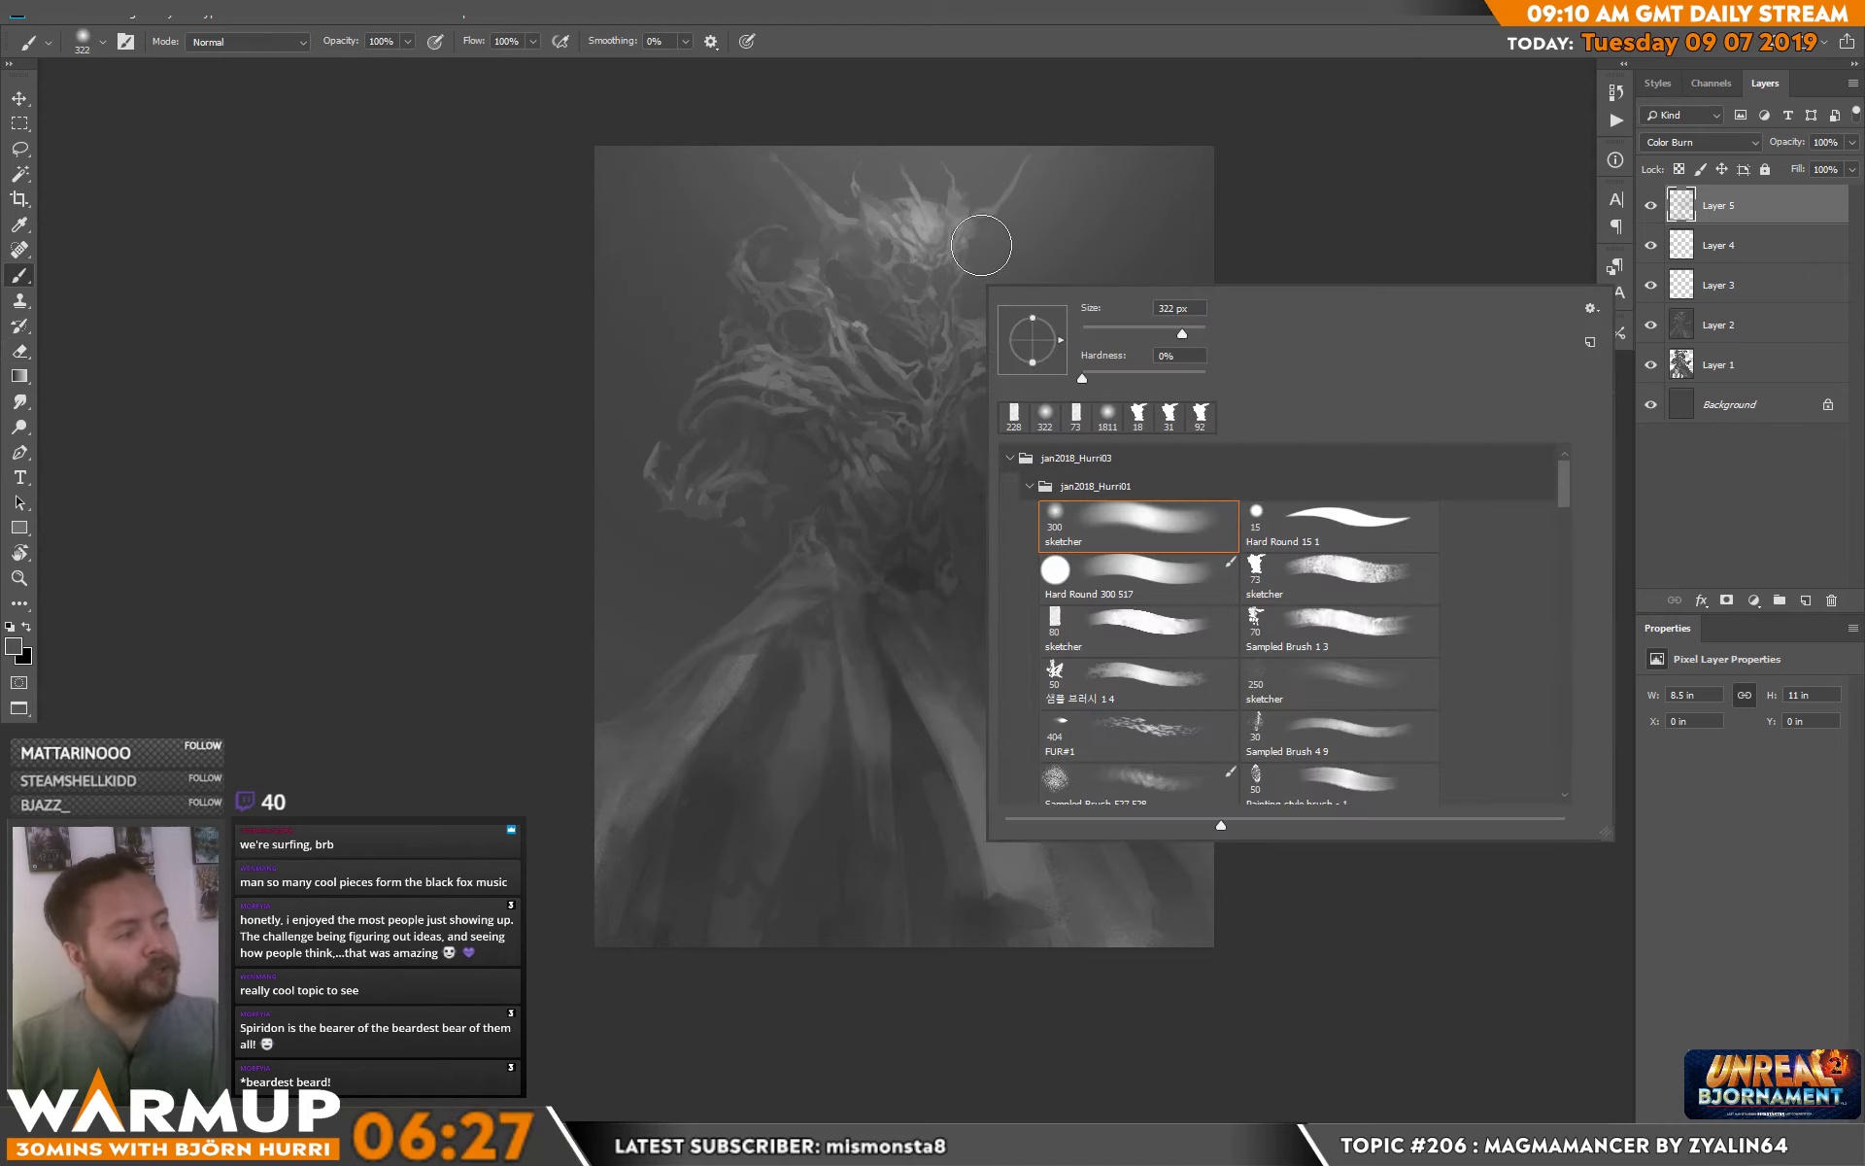
pyautogui.click(1148, 335)
pyautogui.click(897, 270)
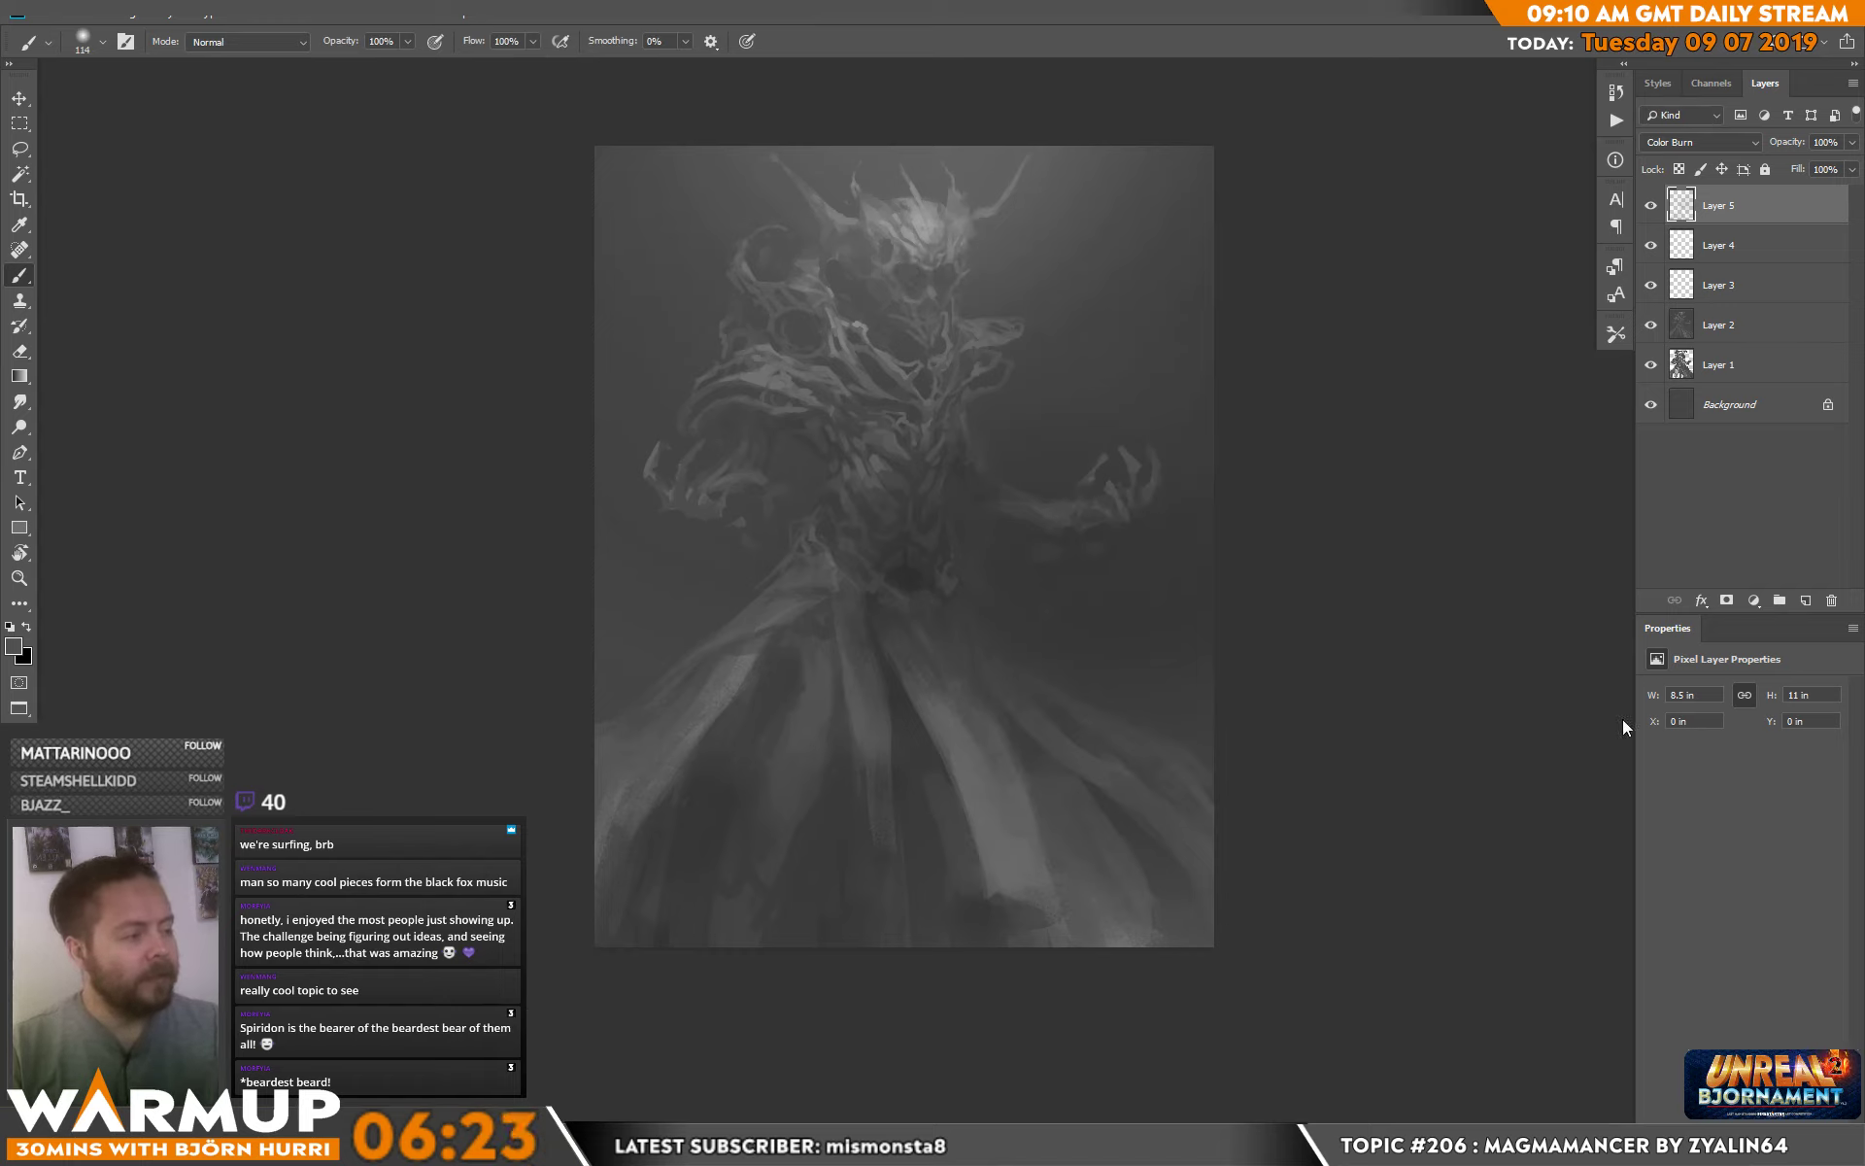
pyautogui.press('e')
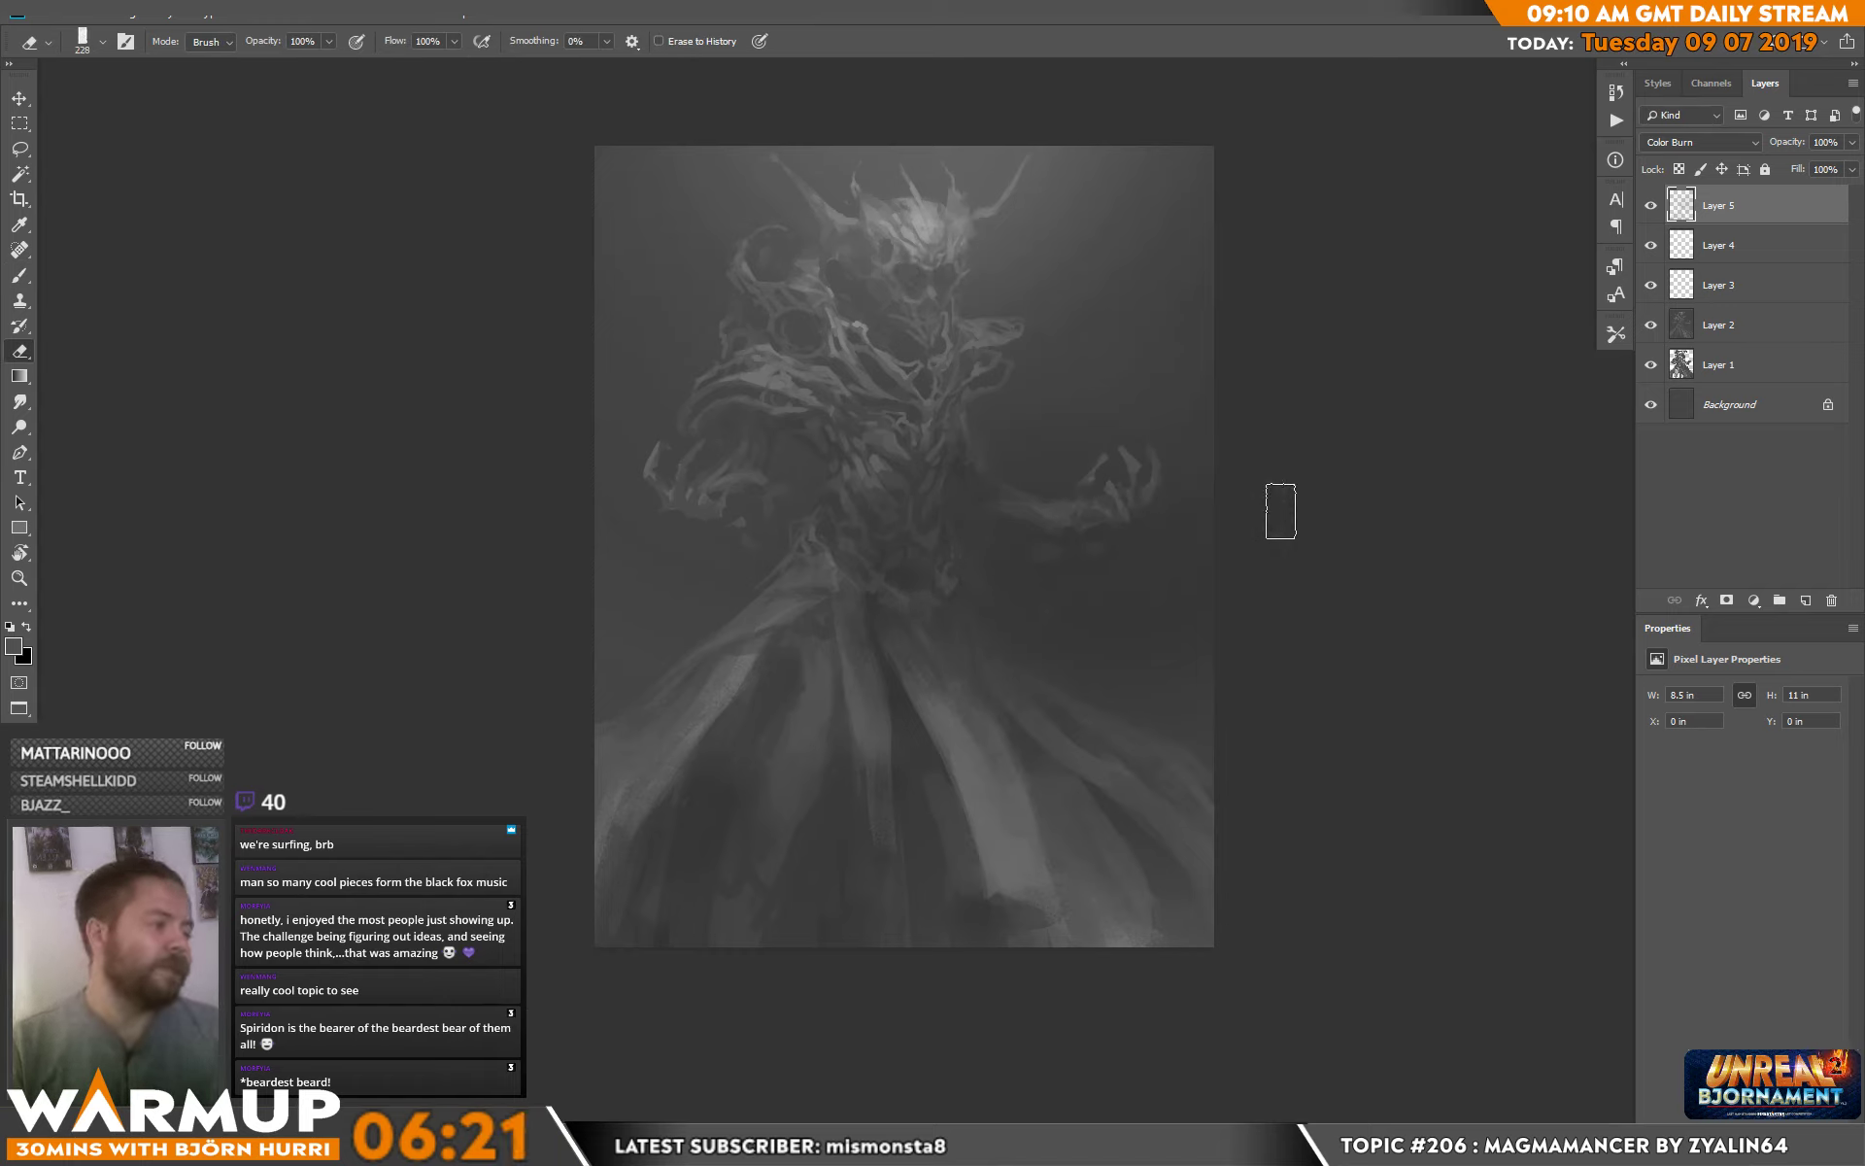
pyautogui.click(1803, 604)
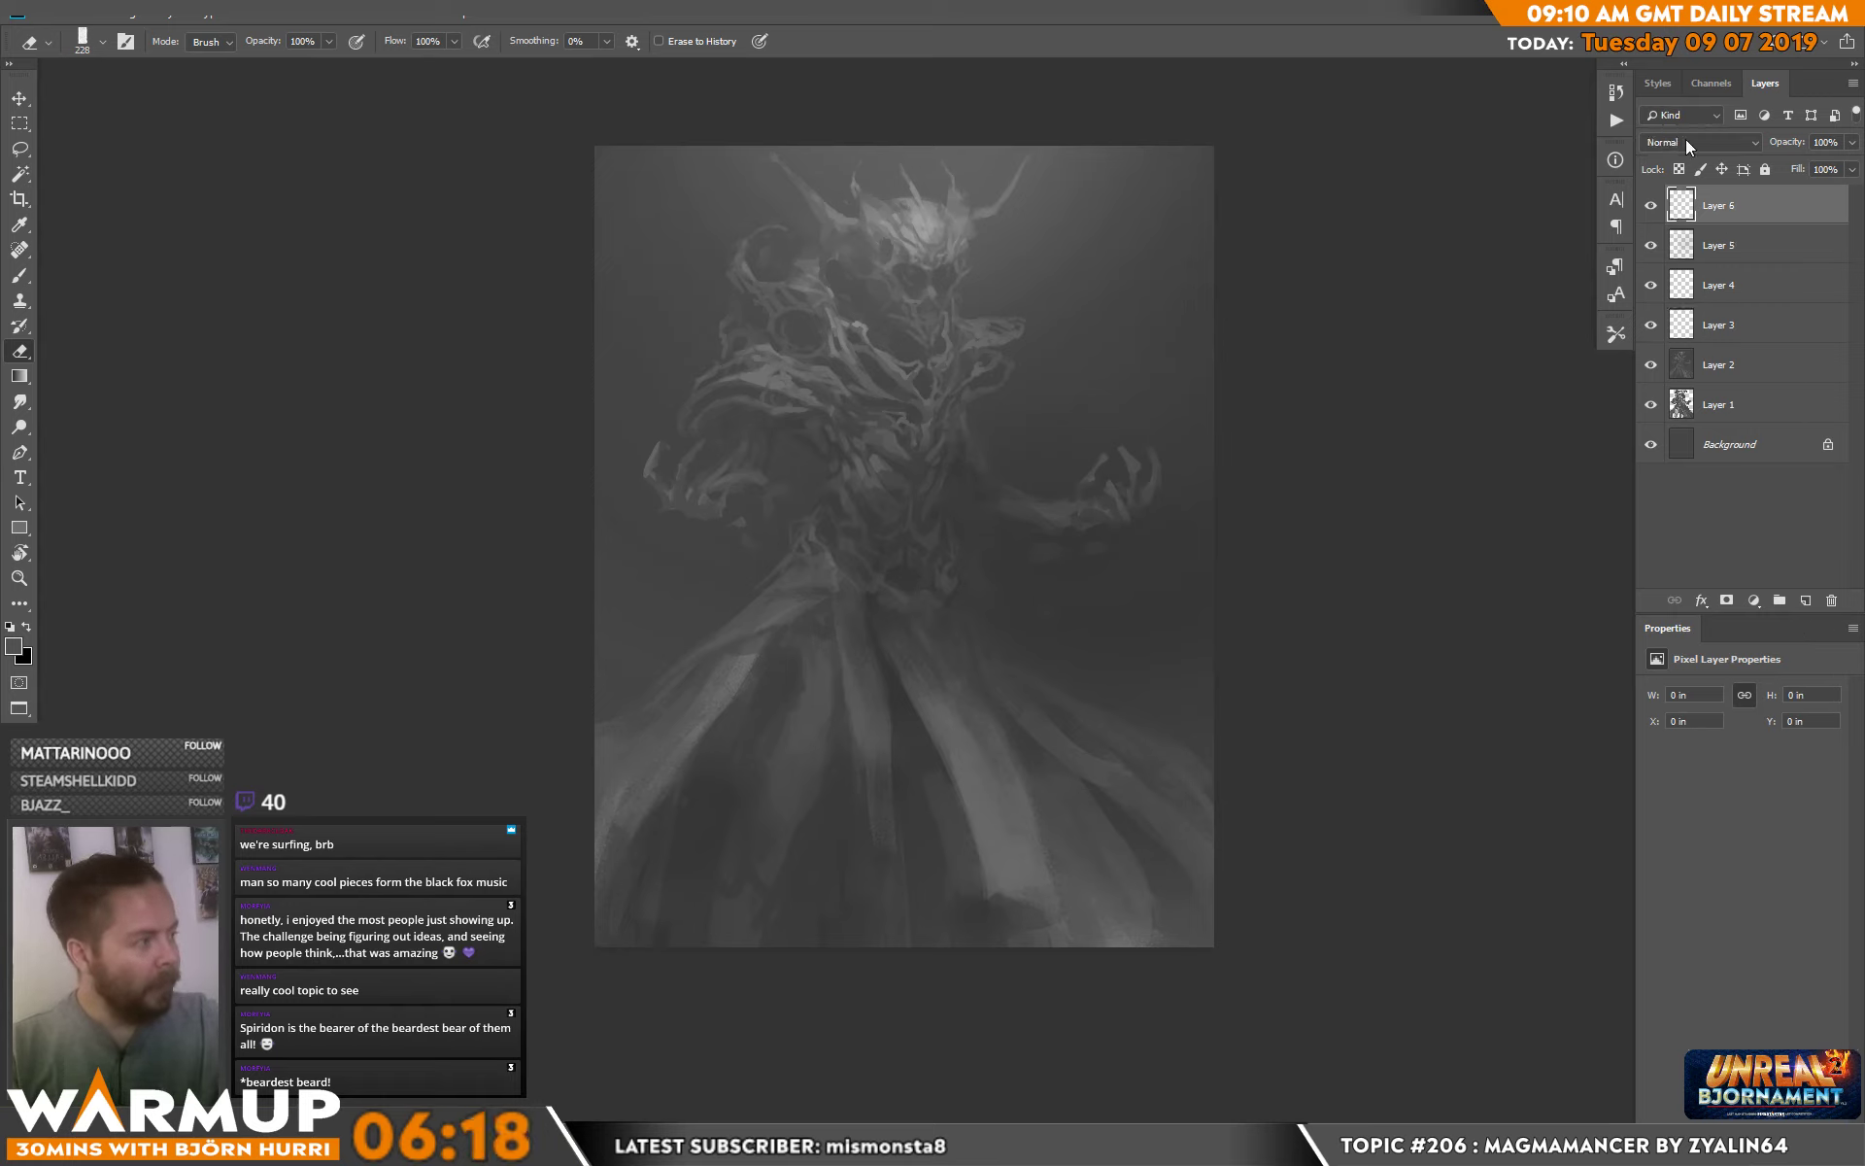
# Set Layer 6 to Linear Dodge (Add) and dab a bright glow at the right wrist with a 25 px sketcher brush.
pyautogui.click(1687, 142)
pyautogui.click(1693, 330)
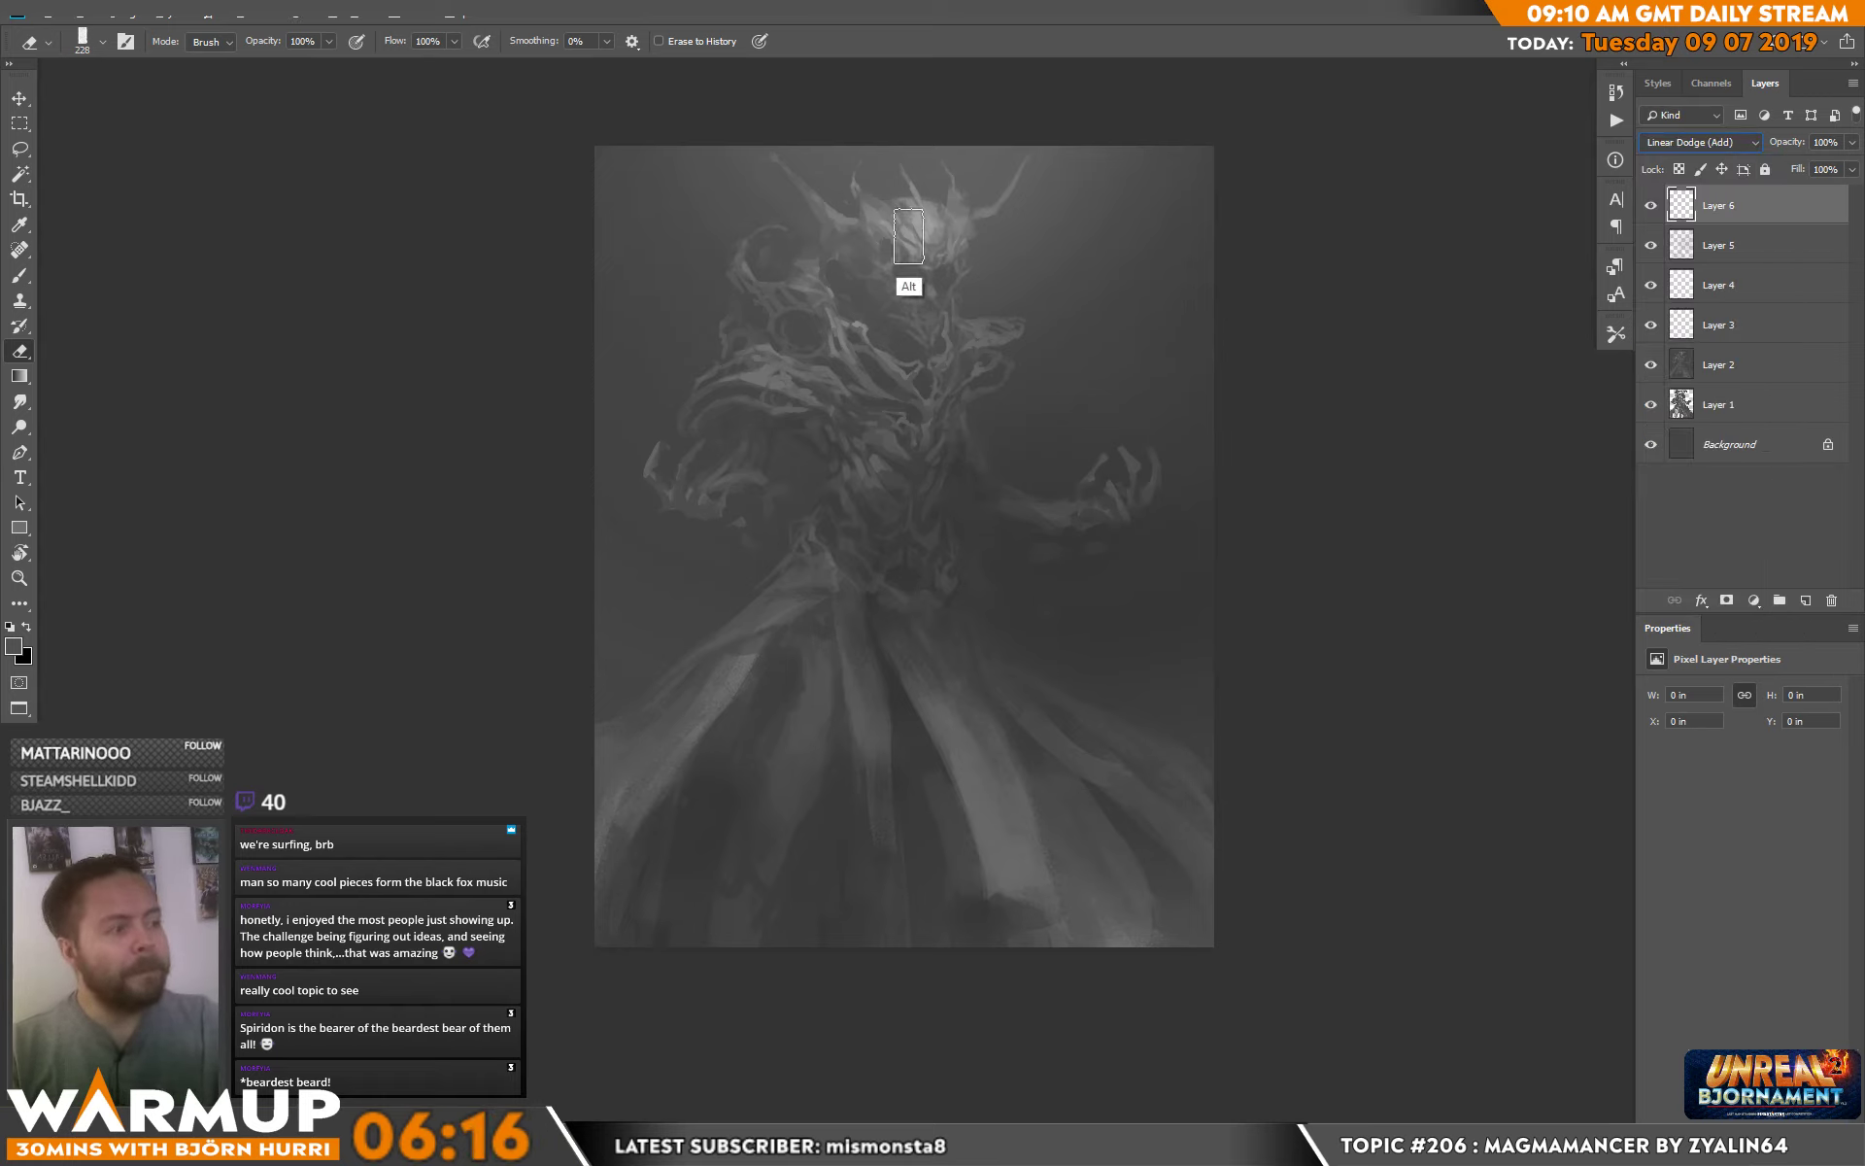
pyautogui.press('b')
pyautogui.press('alt')
pyautogui.keyDown('alt'); pyautogui.click(922, 223); pyautogui.keyUp('alt')
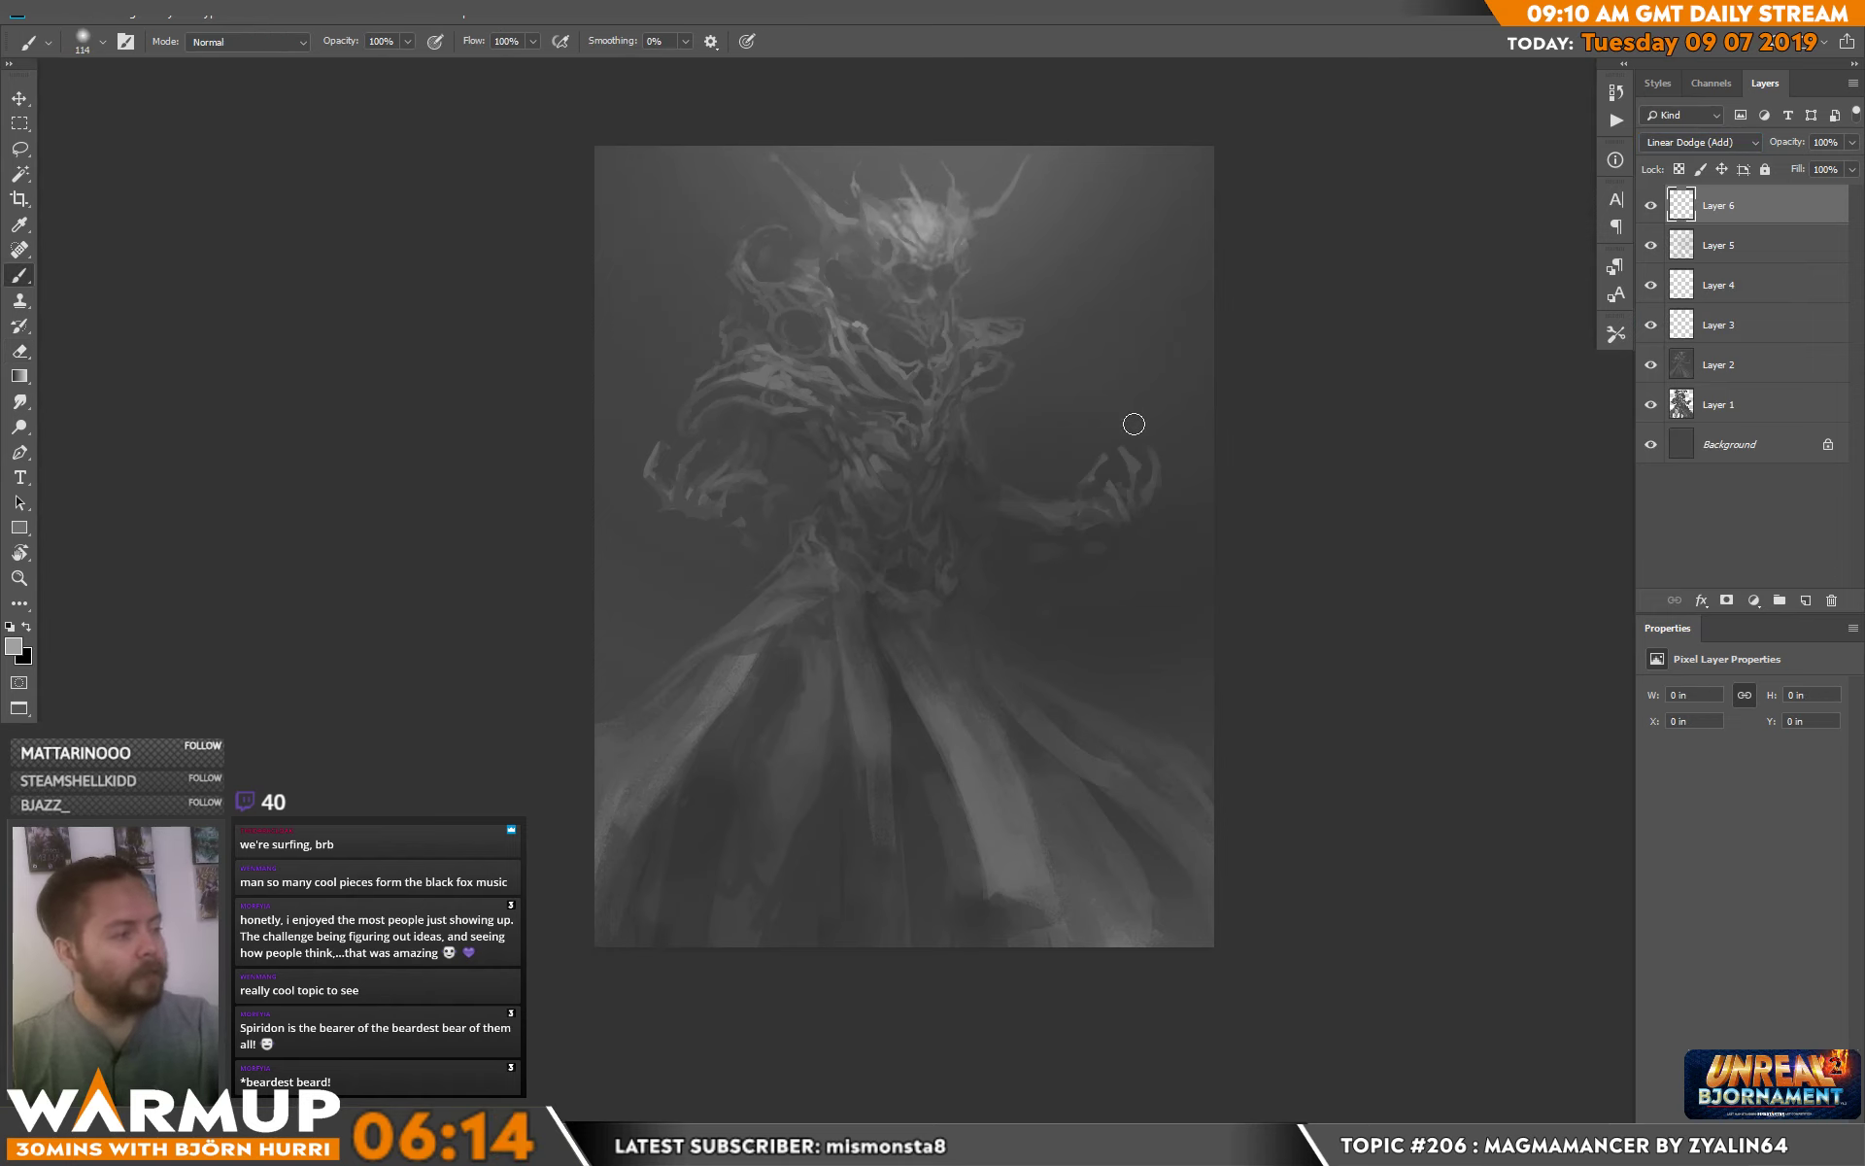
pyautogui.rightClick(1134, 424)
pyautogui.click(1318, 747)
pyautogui.click(1251, 457)
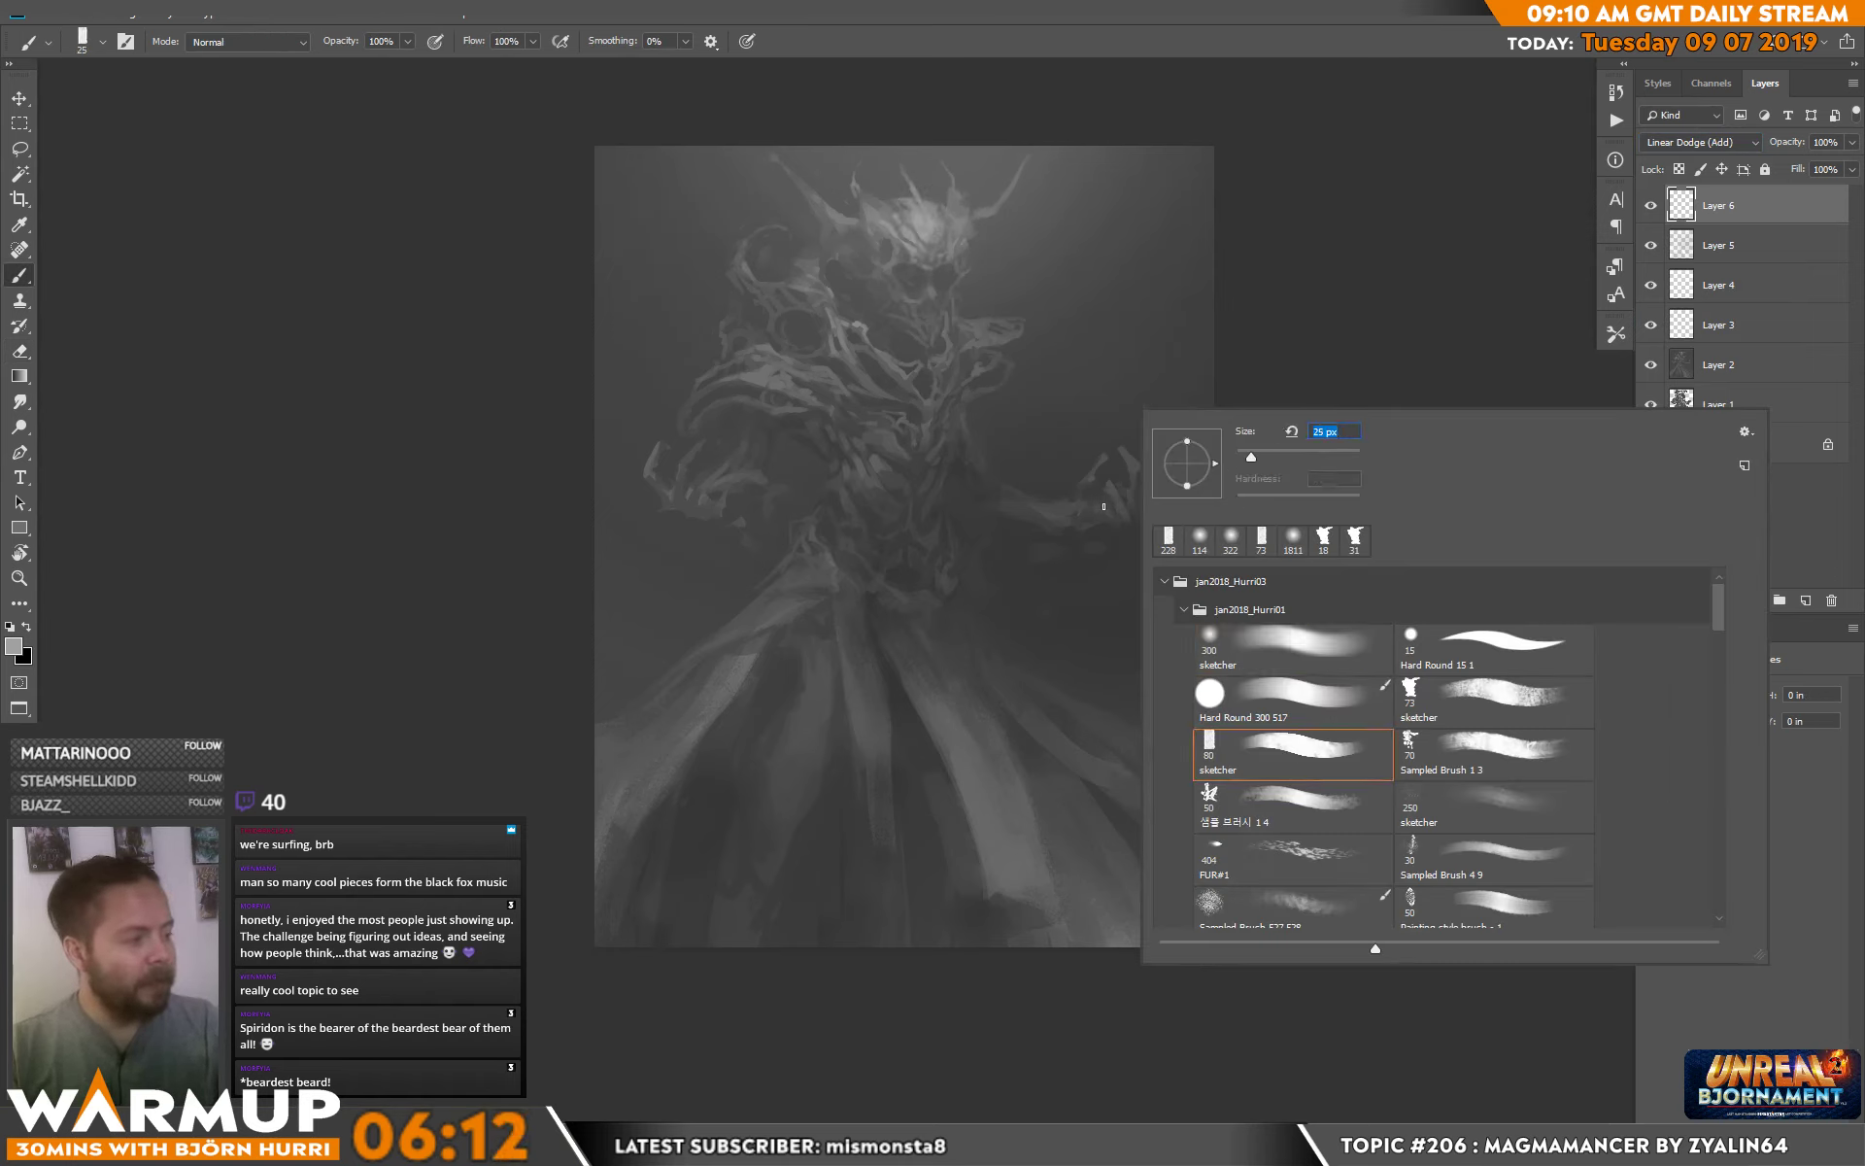
pyautogui.moveTo(1072, 515)
pyautogui.mouseDown()
pyautogui.moveTo(1111, 502)
pyautogui.moveTo(1077, 515)
pyautogui.moveTo(1080, 724)
pyautogui.mouseUp()
# Paint thin white drip streaks and a small highlight on the right hand, trimming with the eraser.
pyautogui.press('e')
pyautogui.press('b')
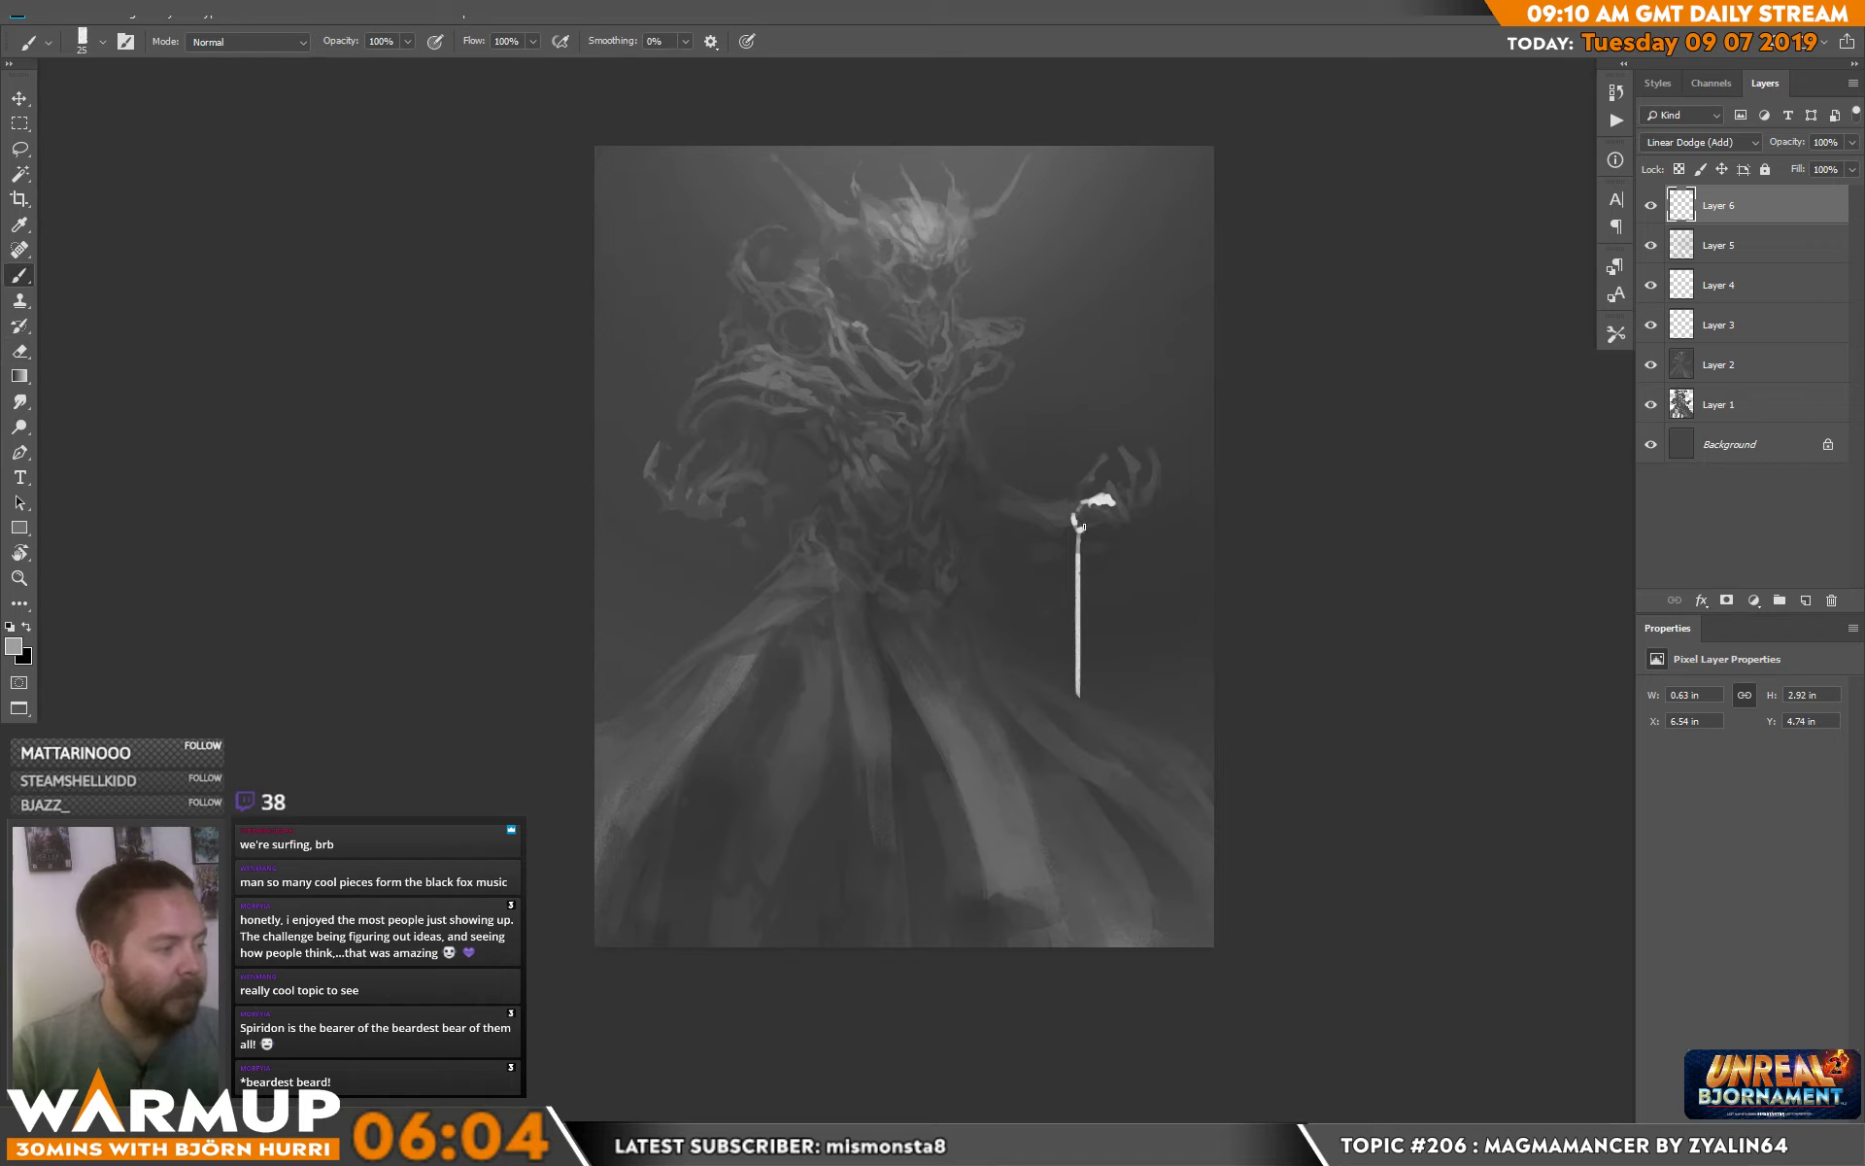
pyautogui.moveTo(1109, 530); pyautogui.dragTo(1108, 614)
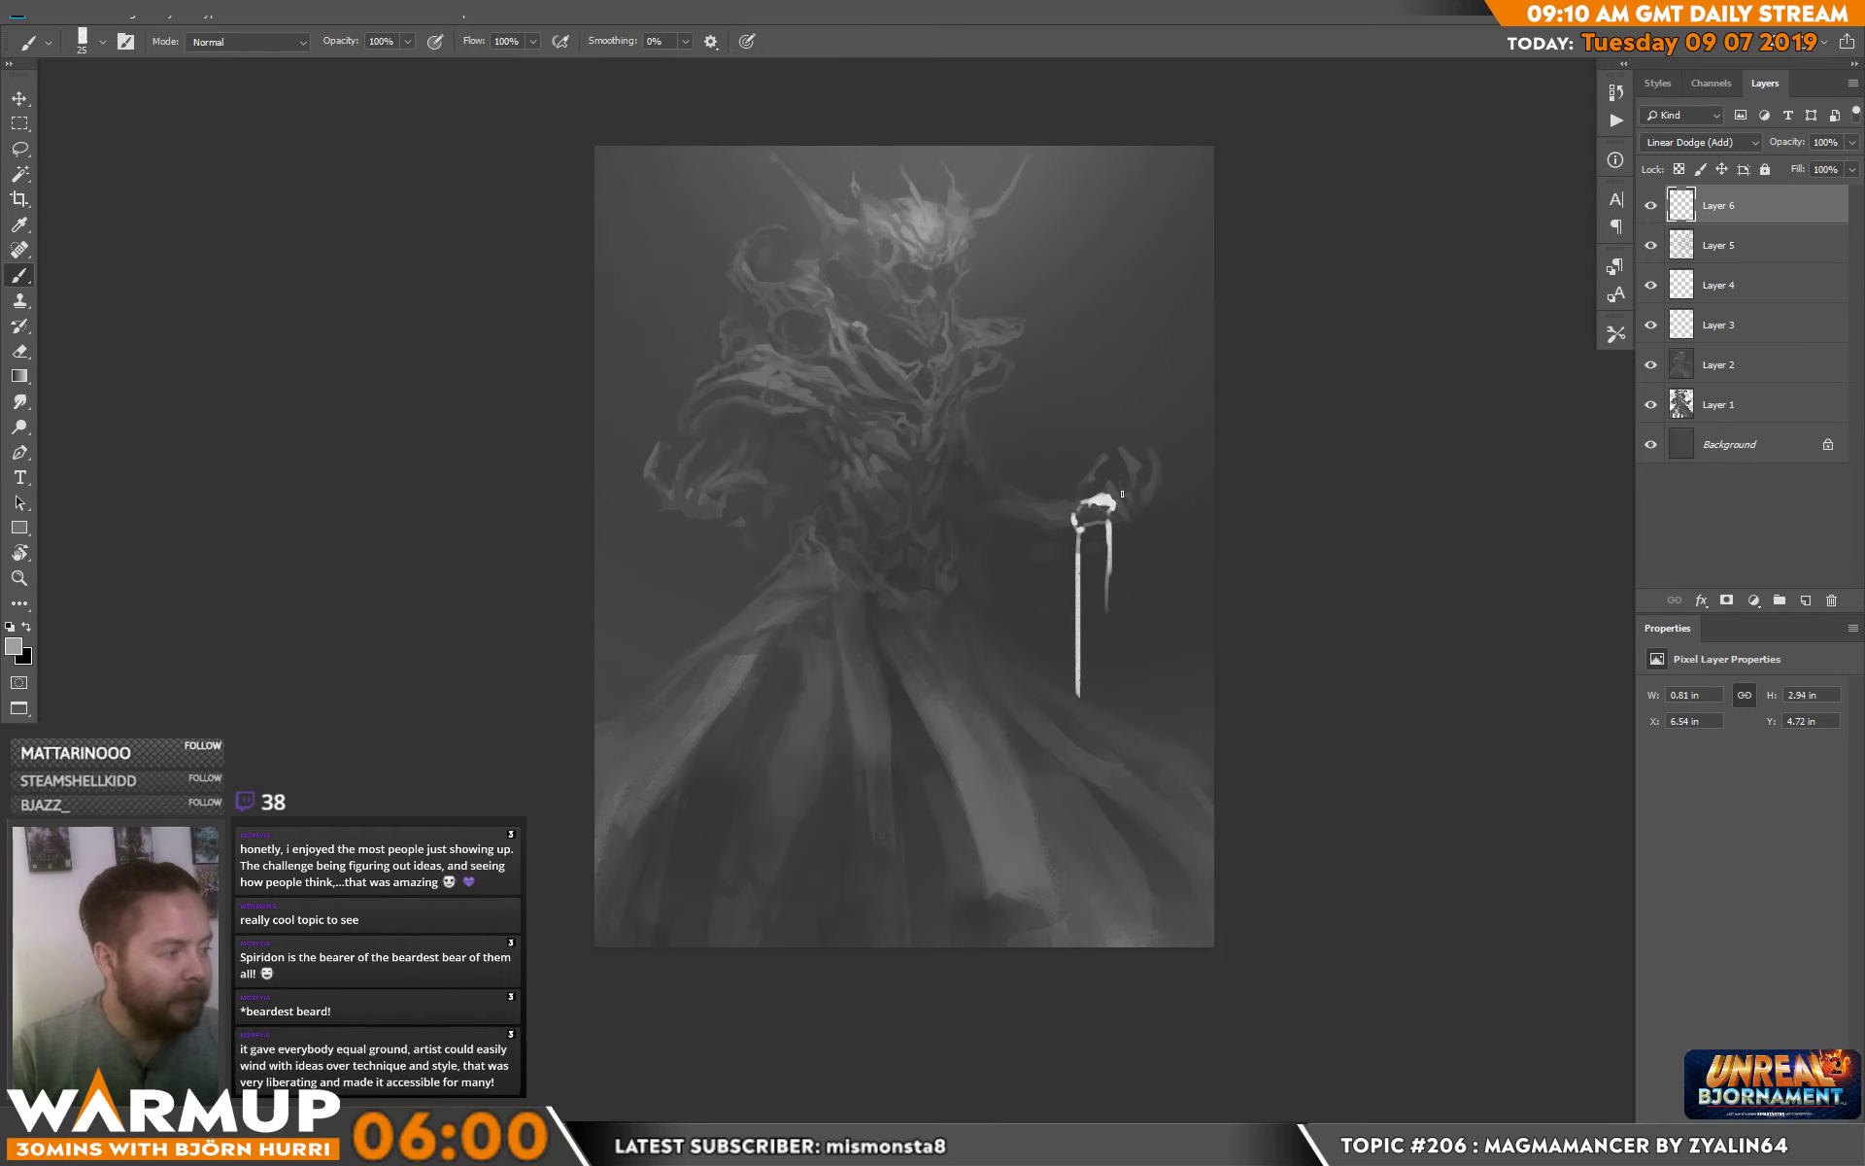
pyautogui.moveTo(1112, 501)
pyautogui.mouseDown()
pyautogui.moveTo(1116, 468)
pyautogui.moveTo(1148, 488)
pyautogui.moveTo(1095, 486)
pyautogui.mouseUp()
pyautogui.press('e')
pyautogui.press('b')
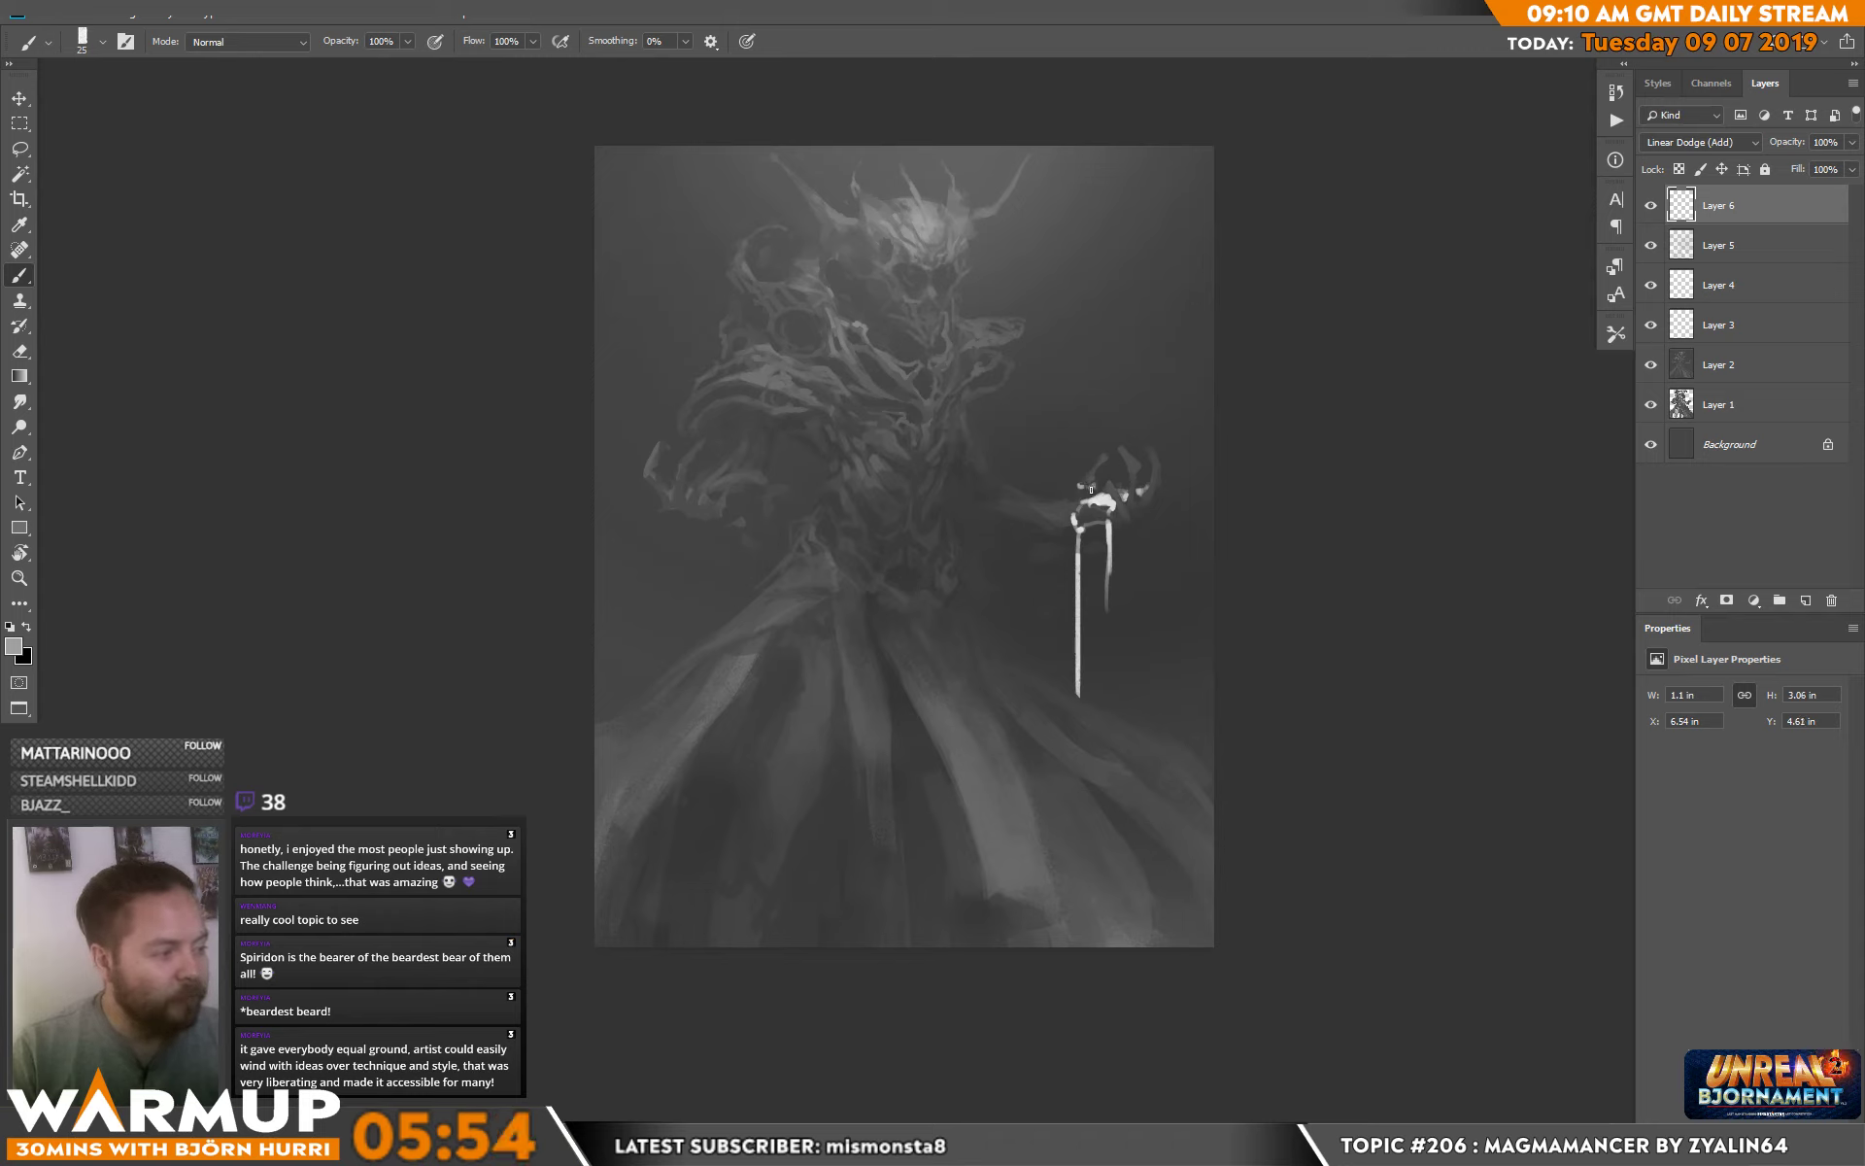
pyautogui.press('e')
pyautogui.rightClick(1090, 489)
pyautogui.press('Escape')
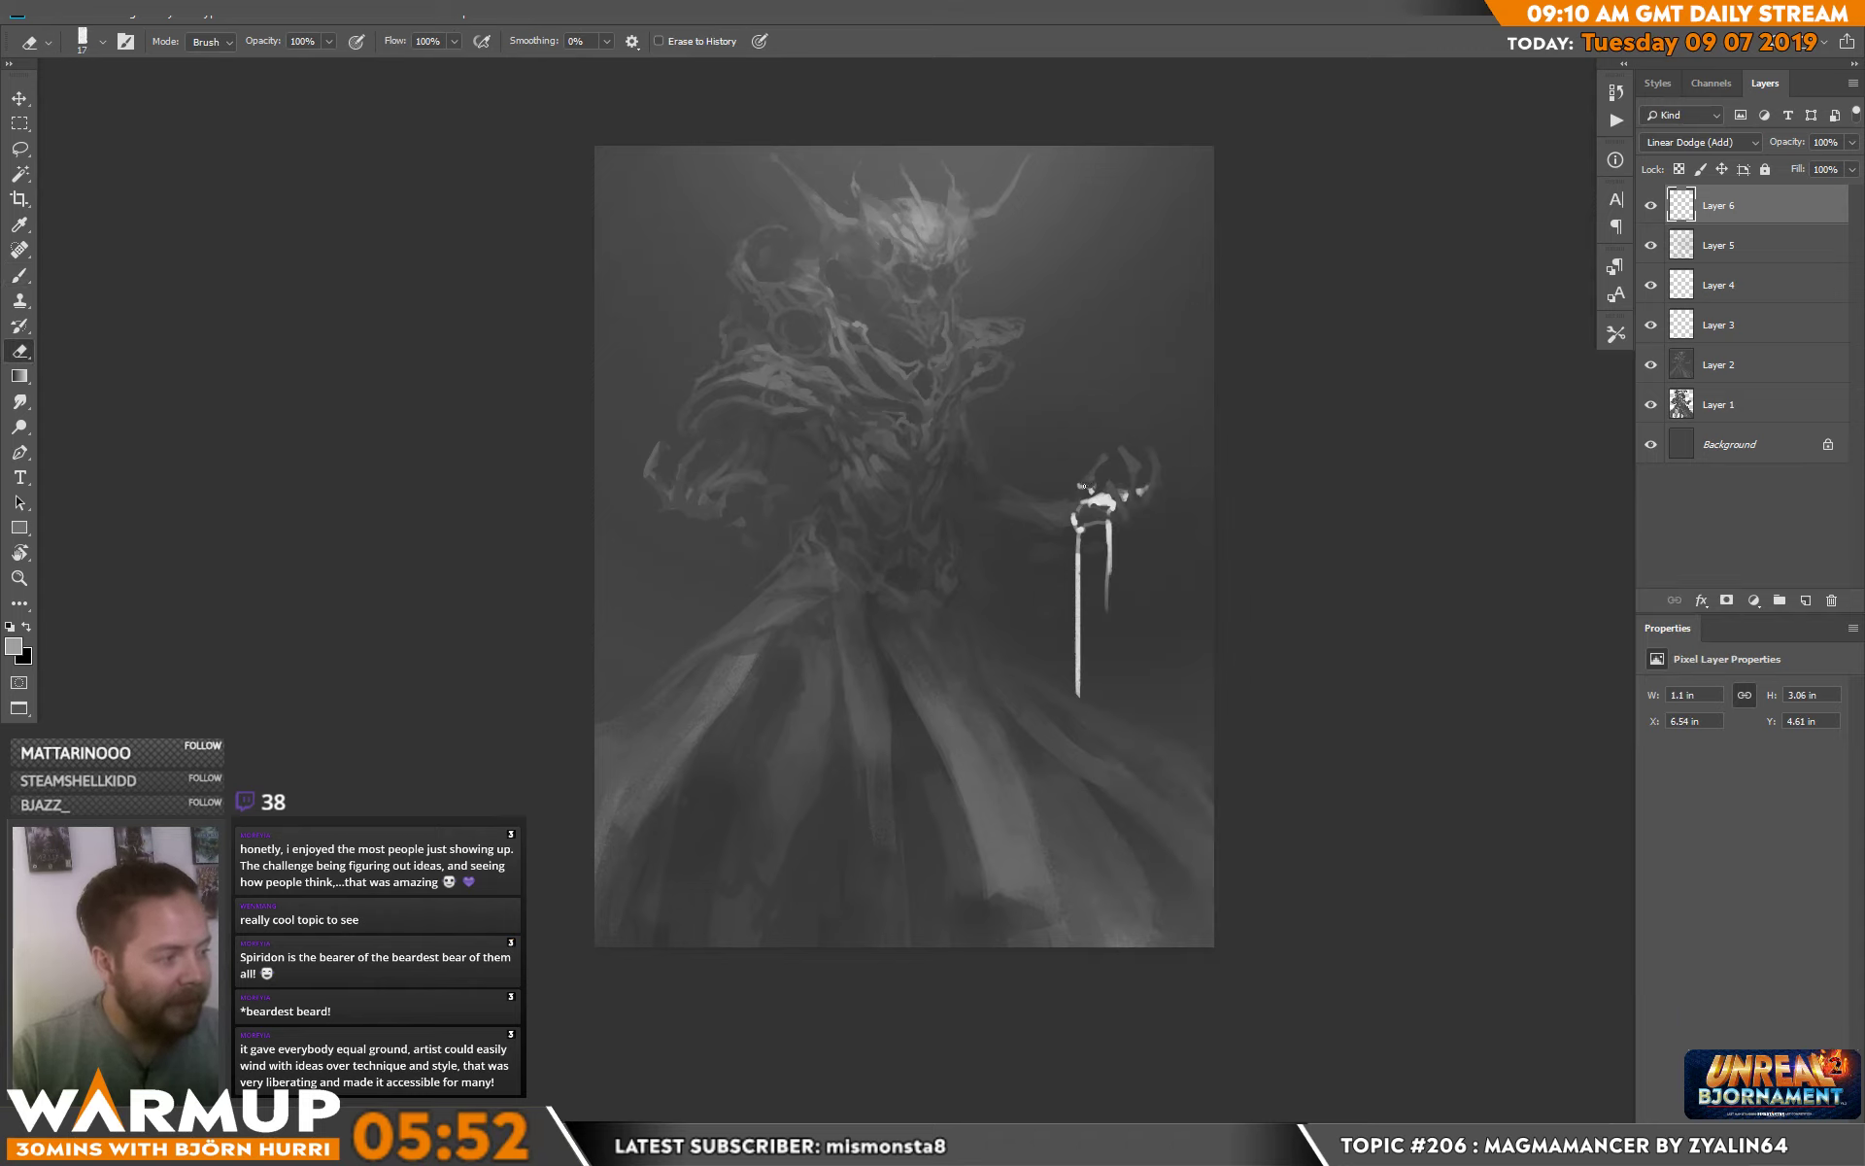
pyautogui.press('b')
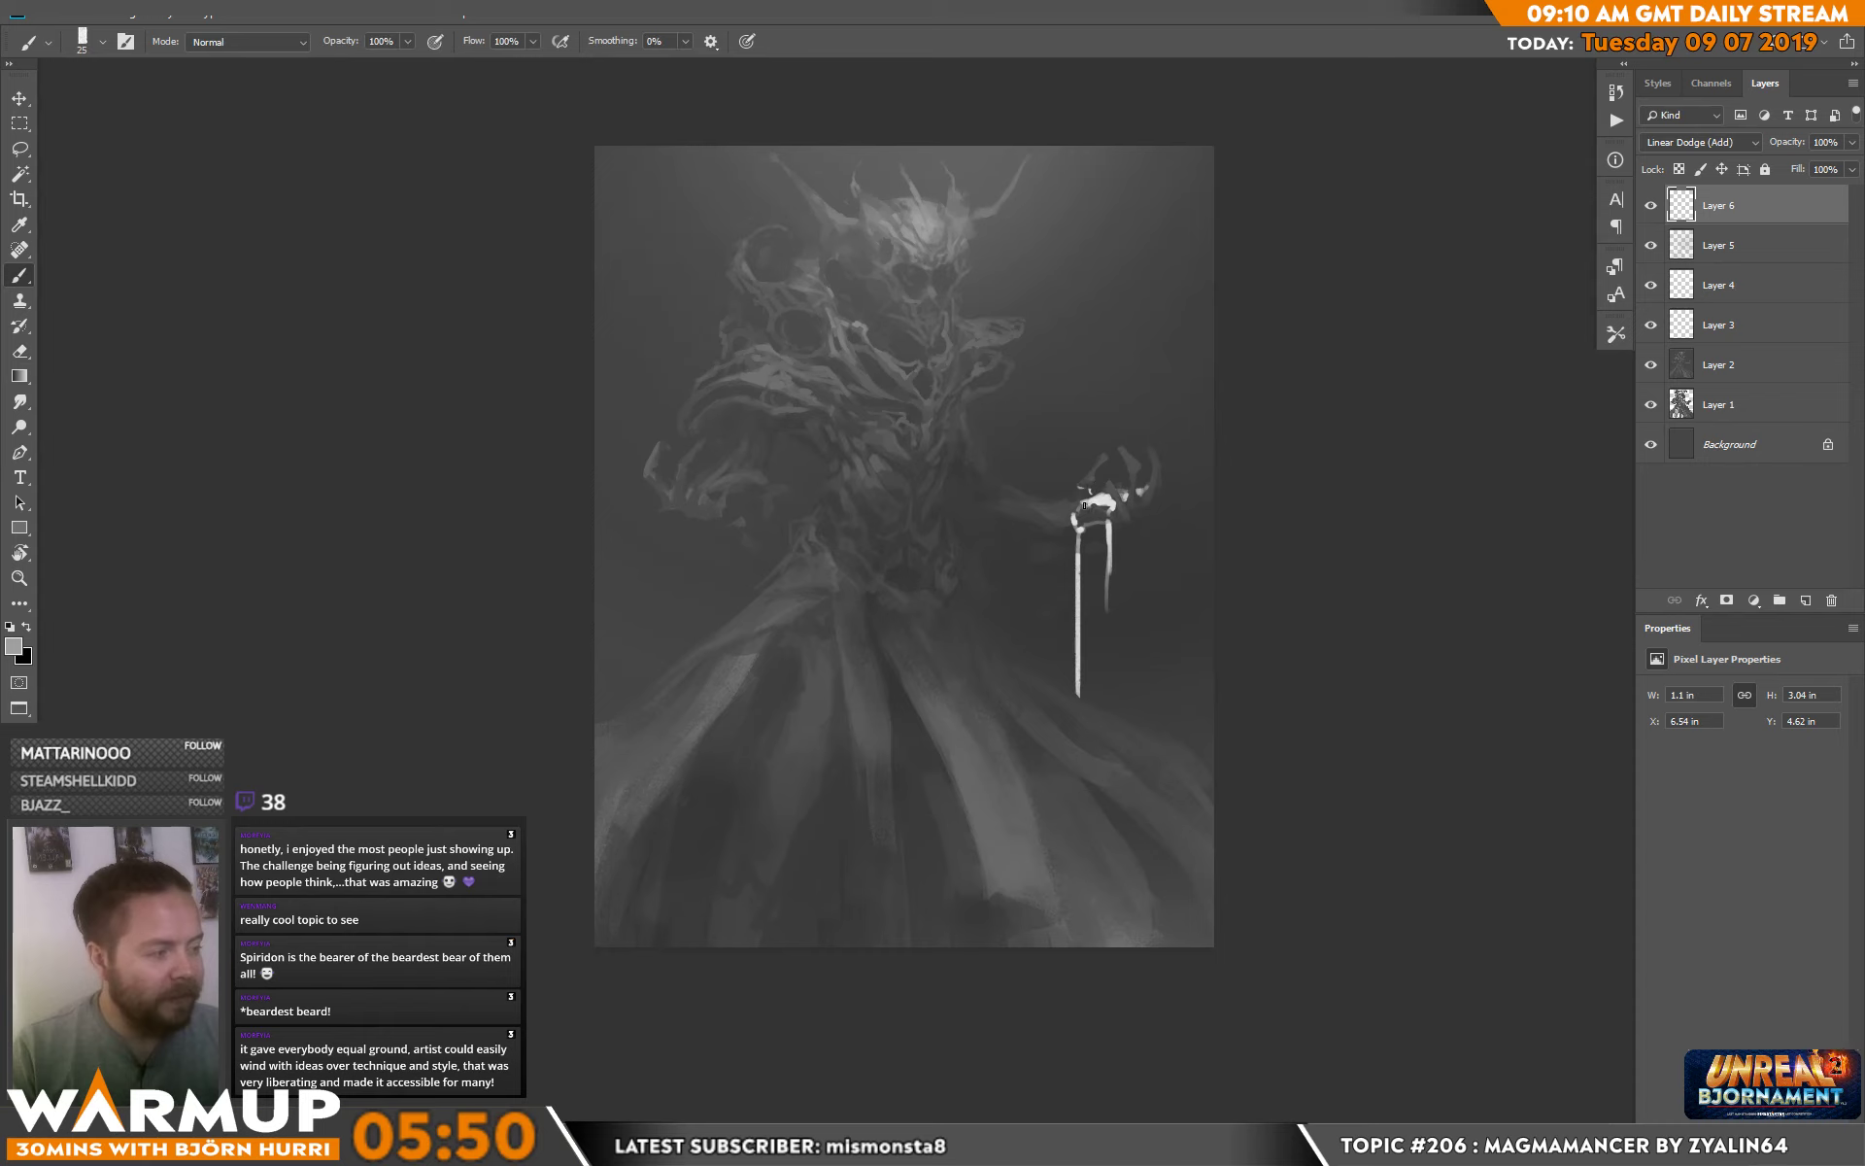
pyautogui.press('e')
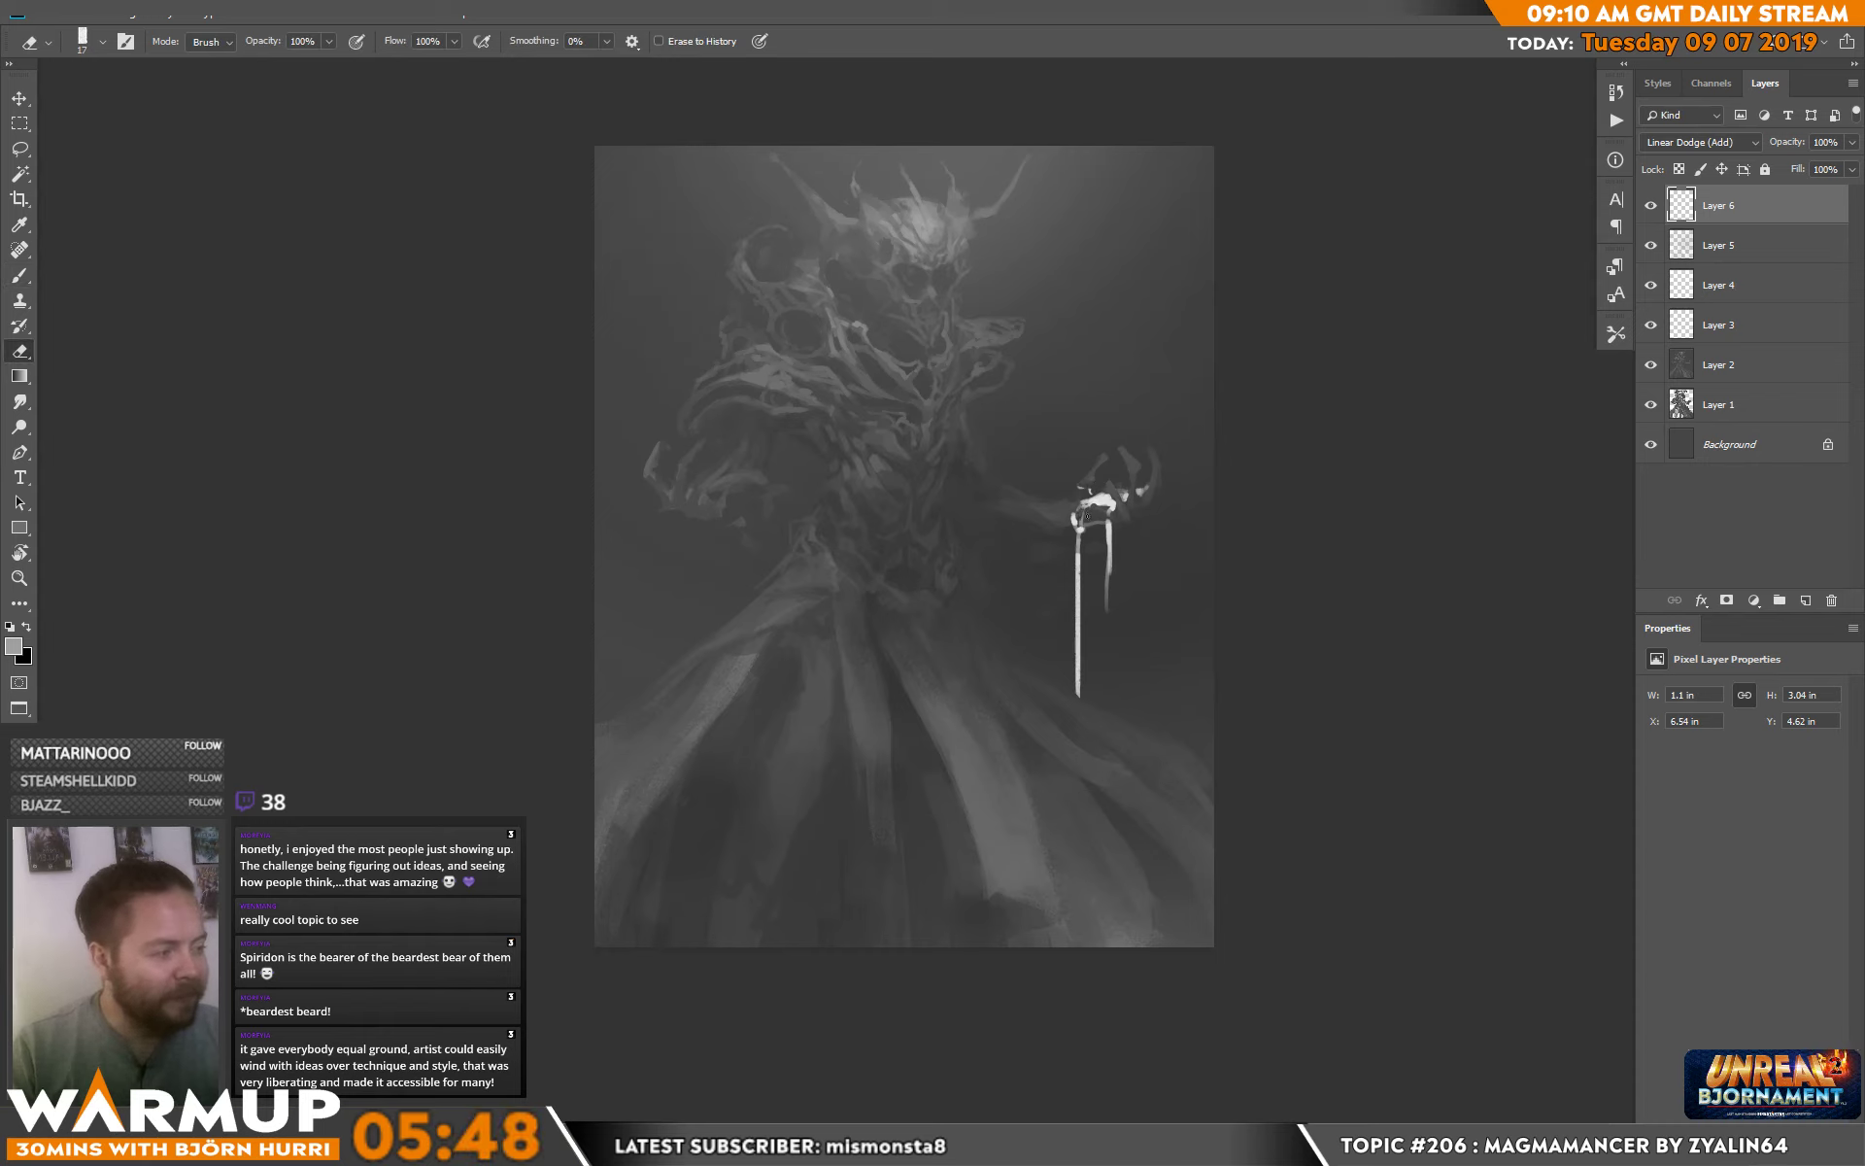
pyautogui.press('b')
# Add a faint stroke near the wrist with a 17 px brush and erase a strip lower down the streak.
pyautogui.rightClick(1088, 513)
pyautogui.moveTo(1219, 550); pyautogui.dragTo(1211, 551)
pyautogui.click(1089, 509)
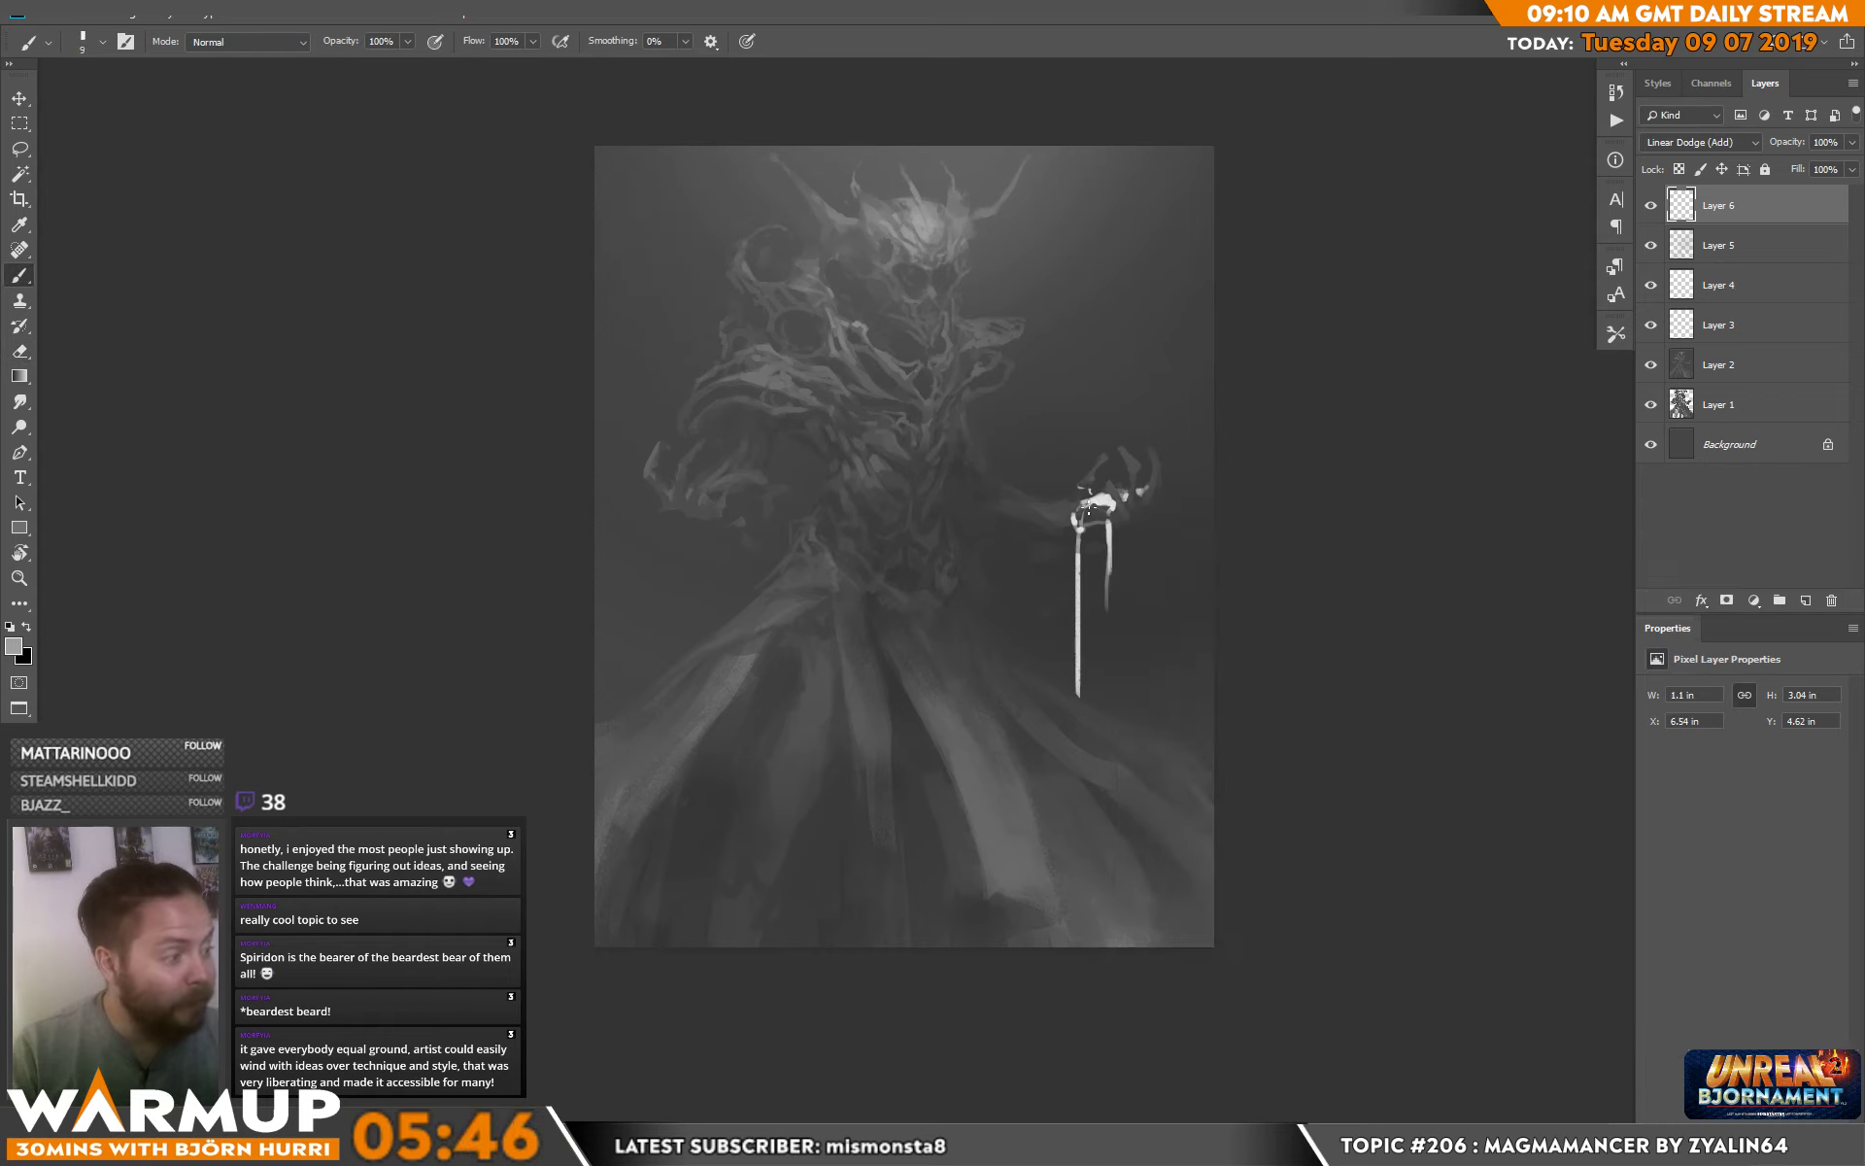
pyautogui.rightClick(1085, 497)
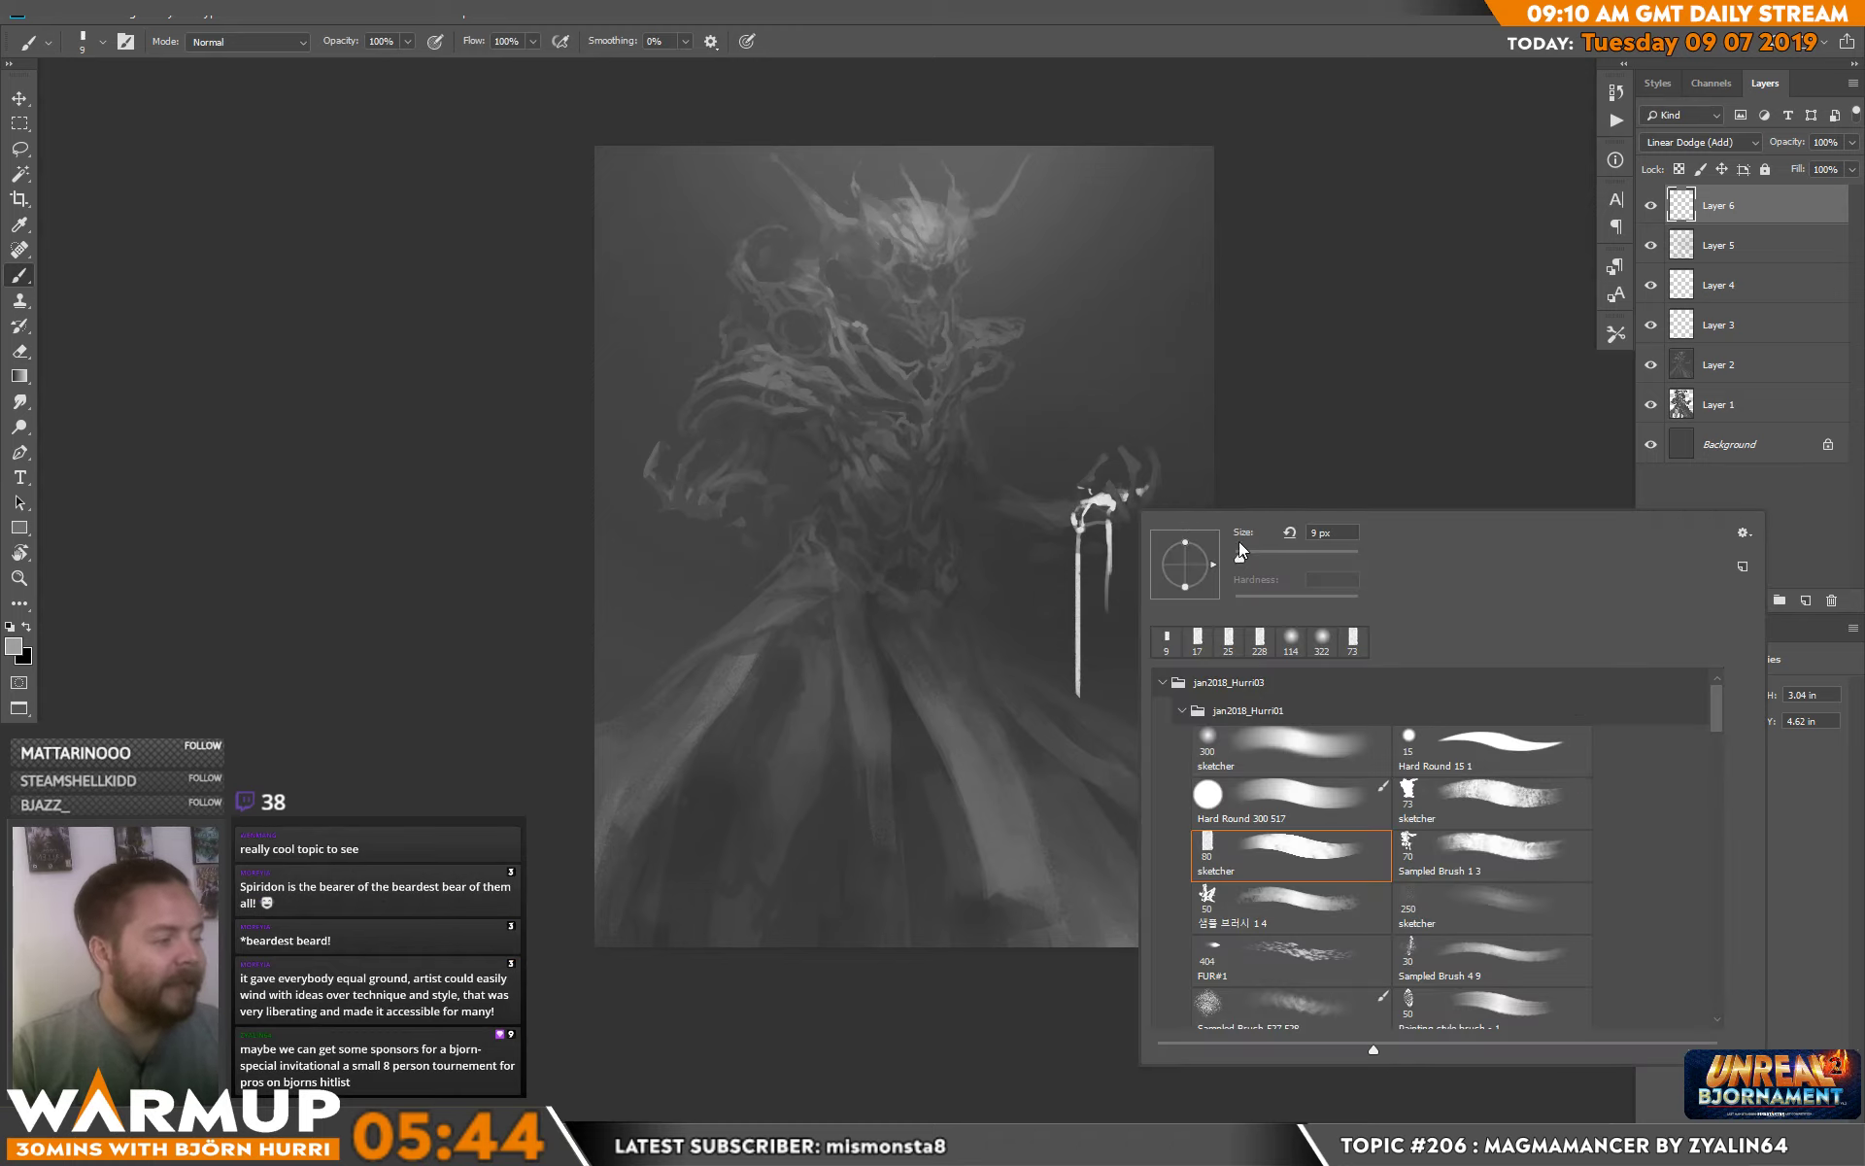
pyautogui.moveTo(1238, 551); pyautogui.dragTo(1243, 551)
pyautogui.click(1093, 525)
pyautogui.moveTo(1089, 528); pyautogui.dragTo(1090, 534)
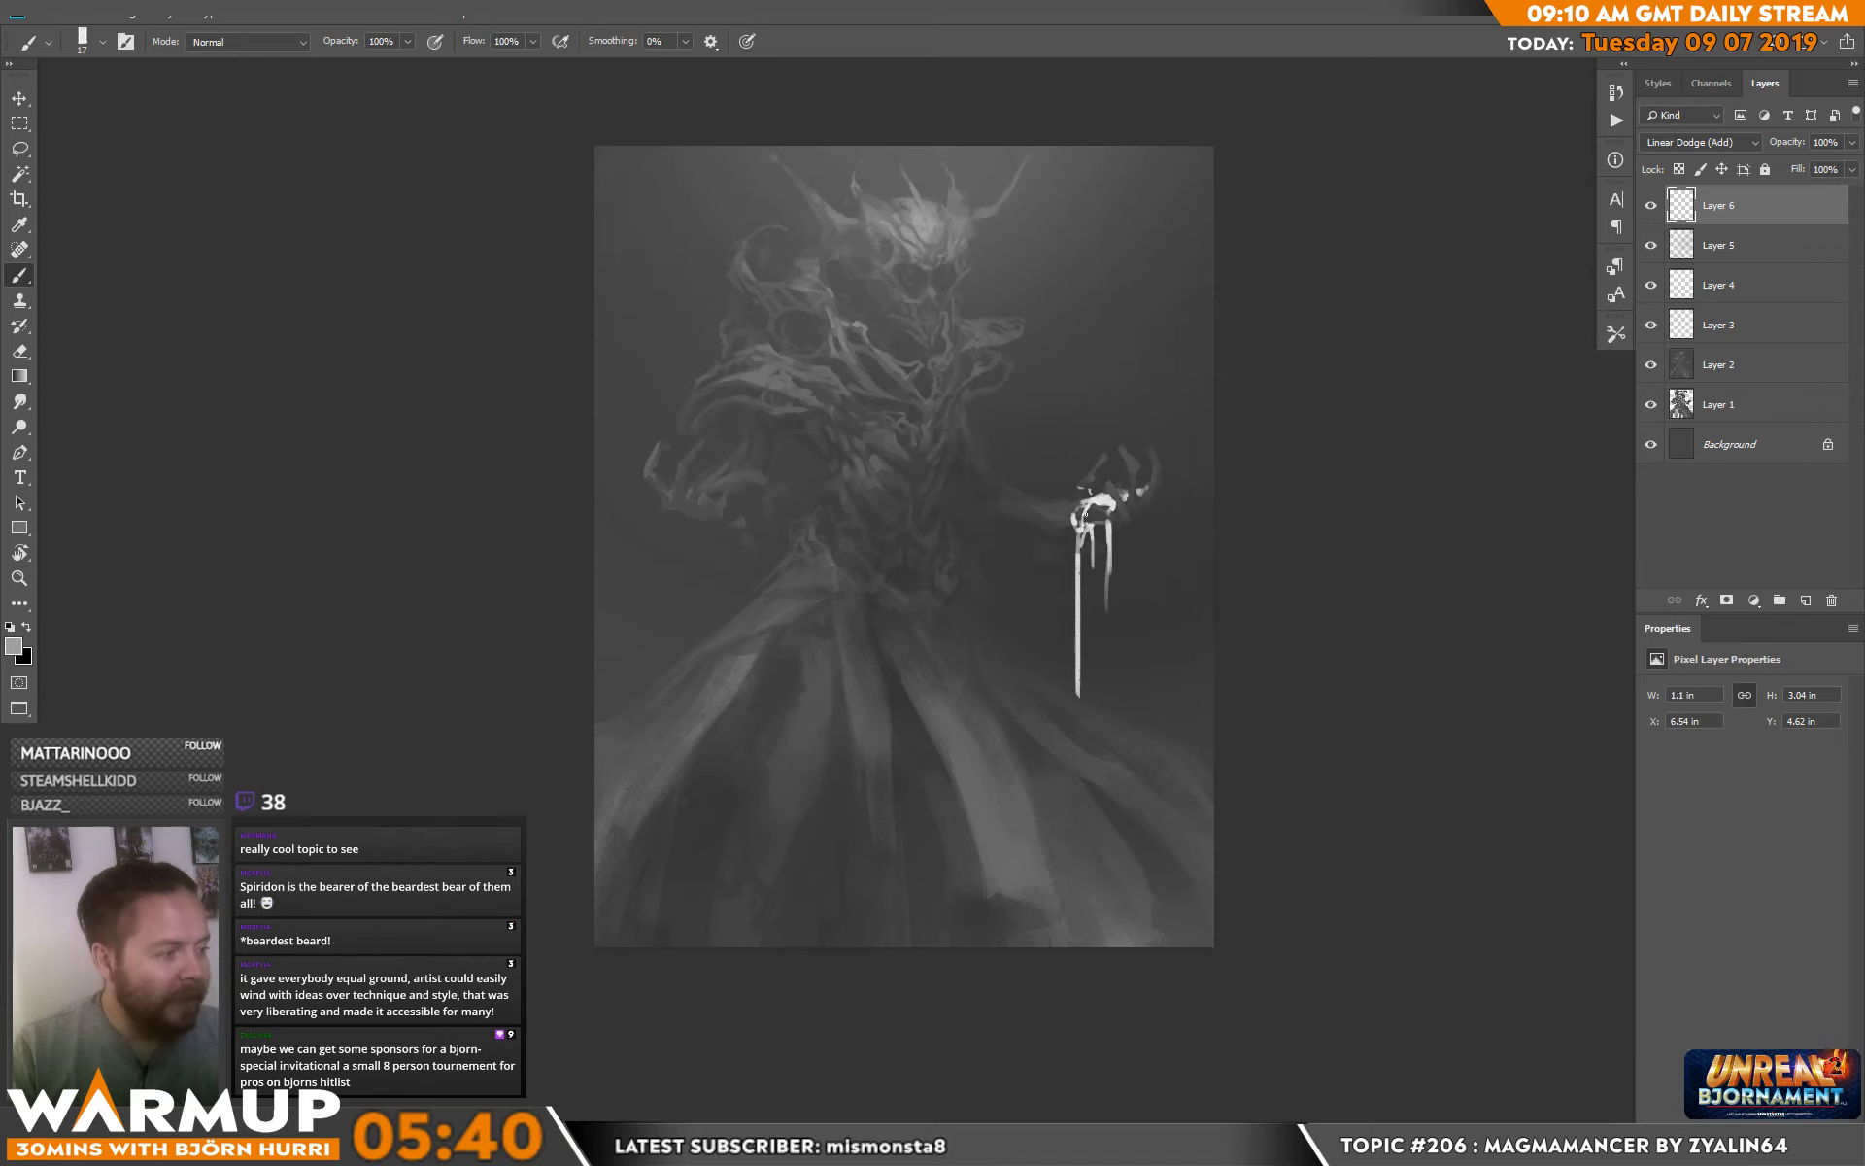
pyautogui.press('e')
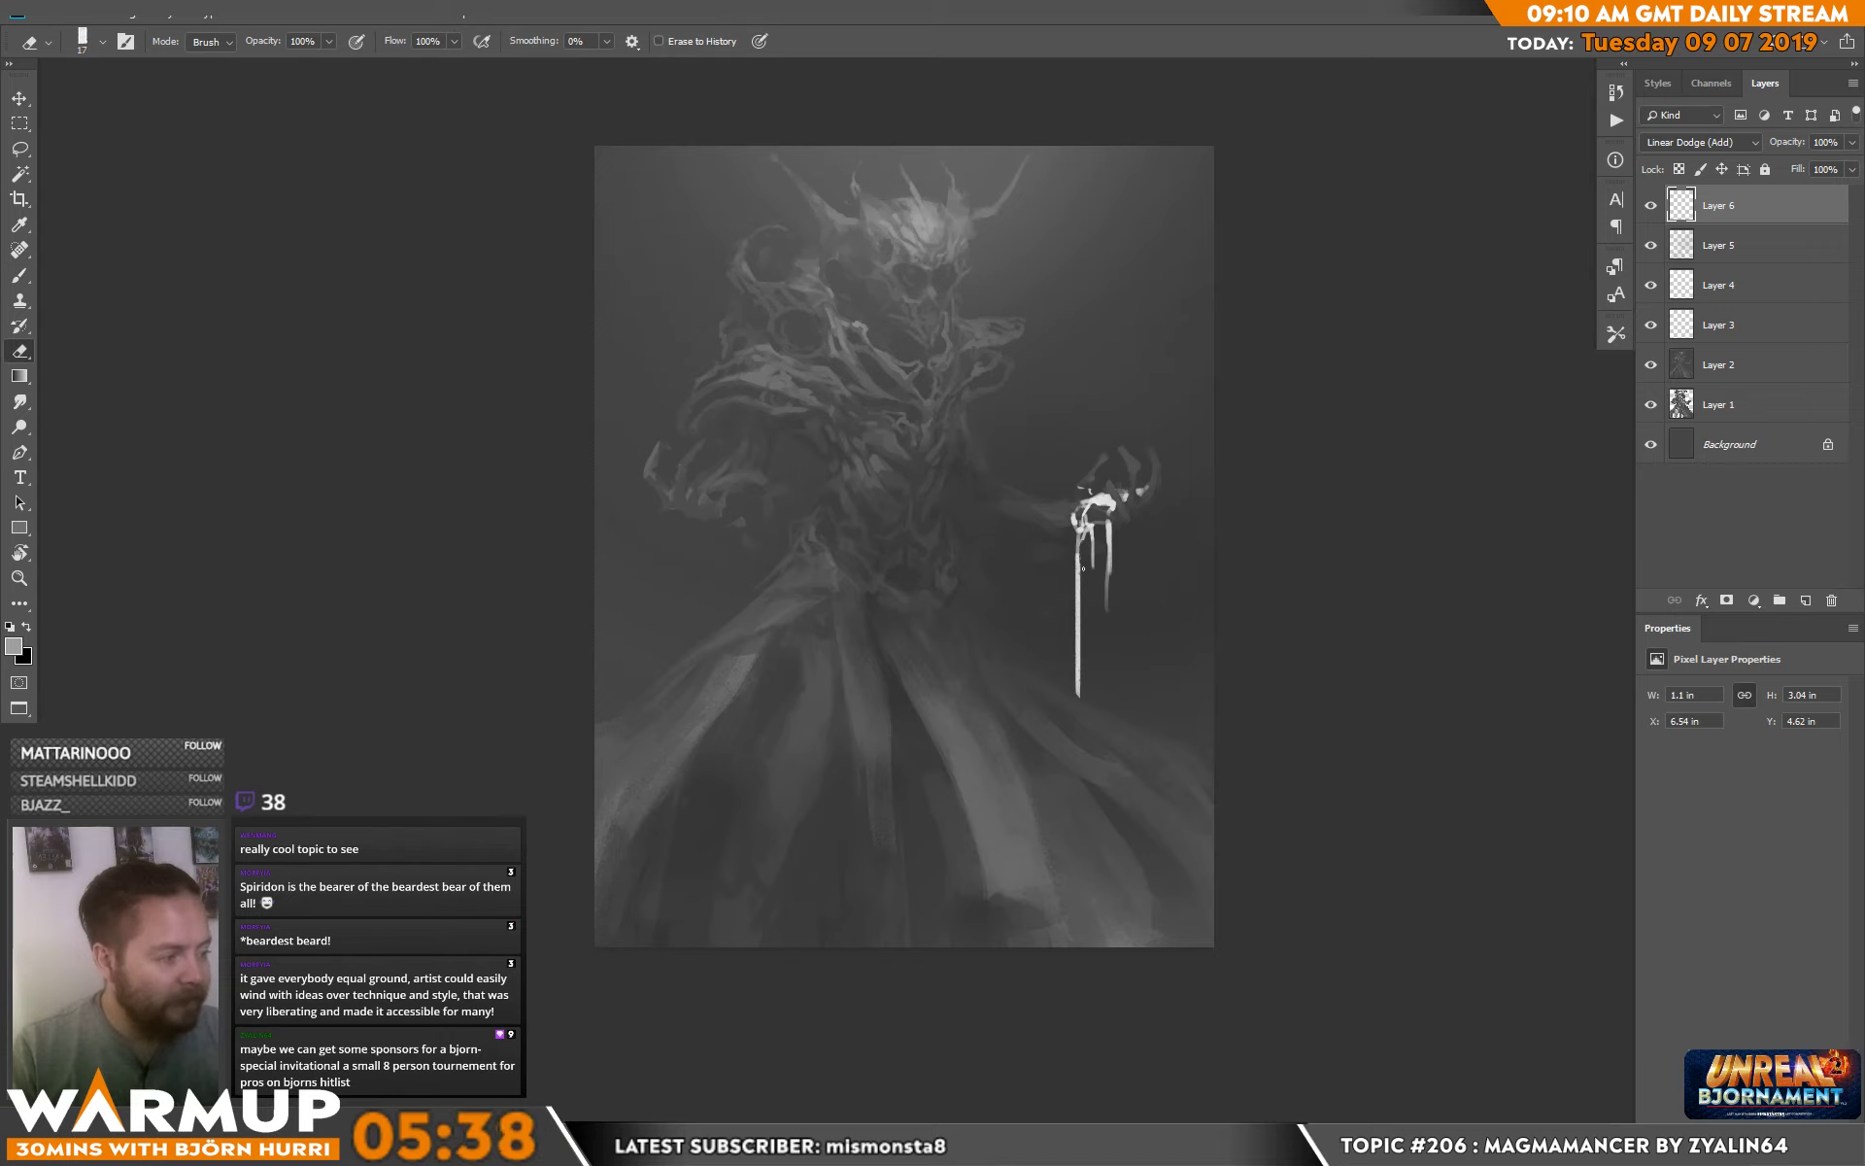
pyautogui.moveTo(1079, 572); pyautogui.dragTo(1080, 617)
pyautogui.press('b')
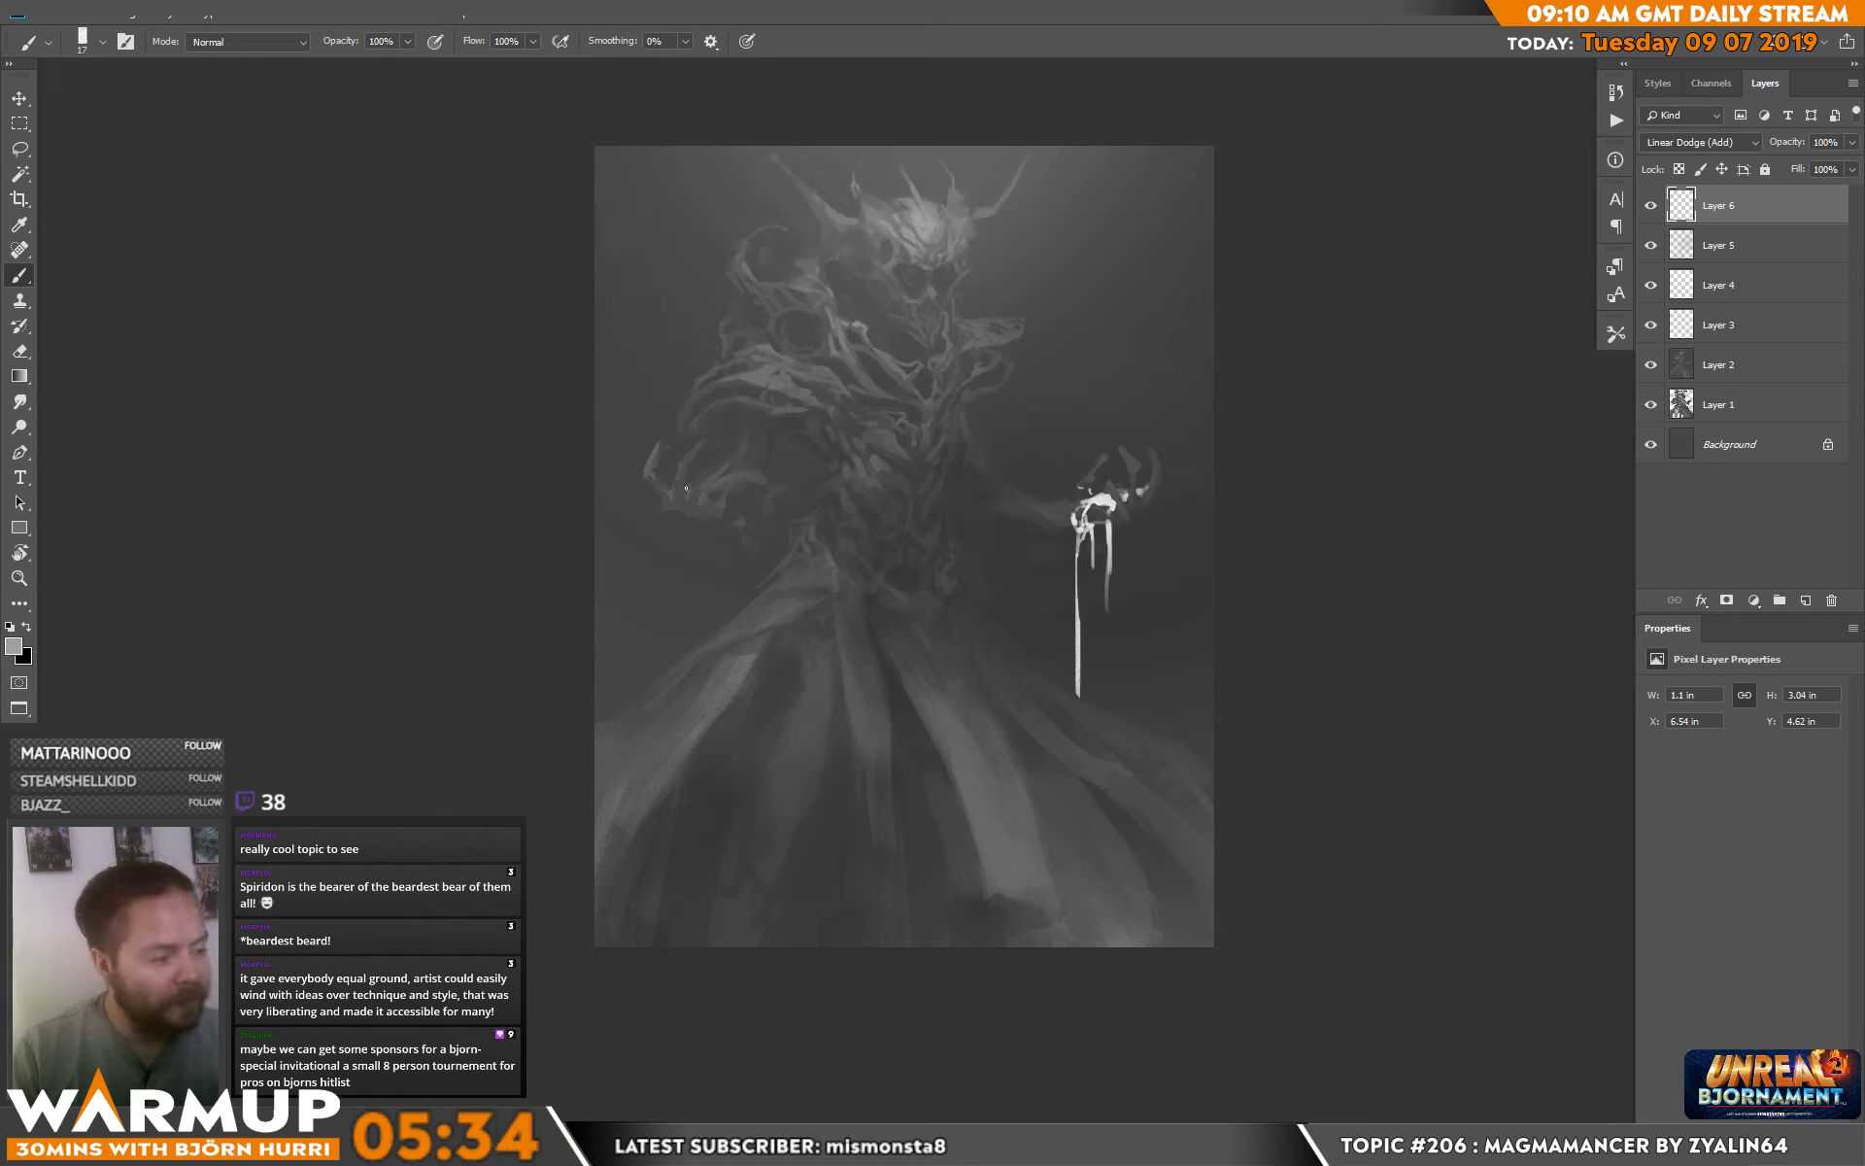
# Paint a white glow on the left hand and erase a small stray patch.
pyautogui.moveTo(687, 492)
pyautogui.mouseDown()
pyautogui.moveTo(668, 483)
pyautogui.moveTo(685, 510)
pyautogui.moveTo(684, 878)
pyautogui.moveTo(669, 500)
pyautogui.mouseUp()
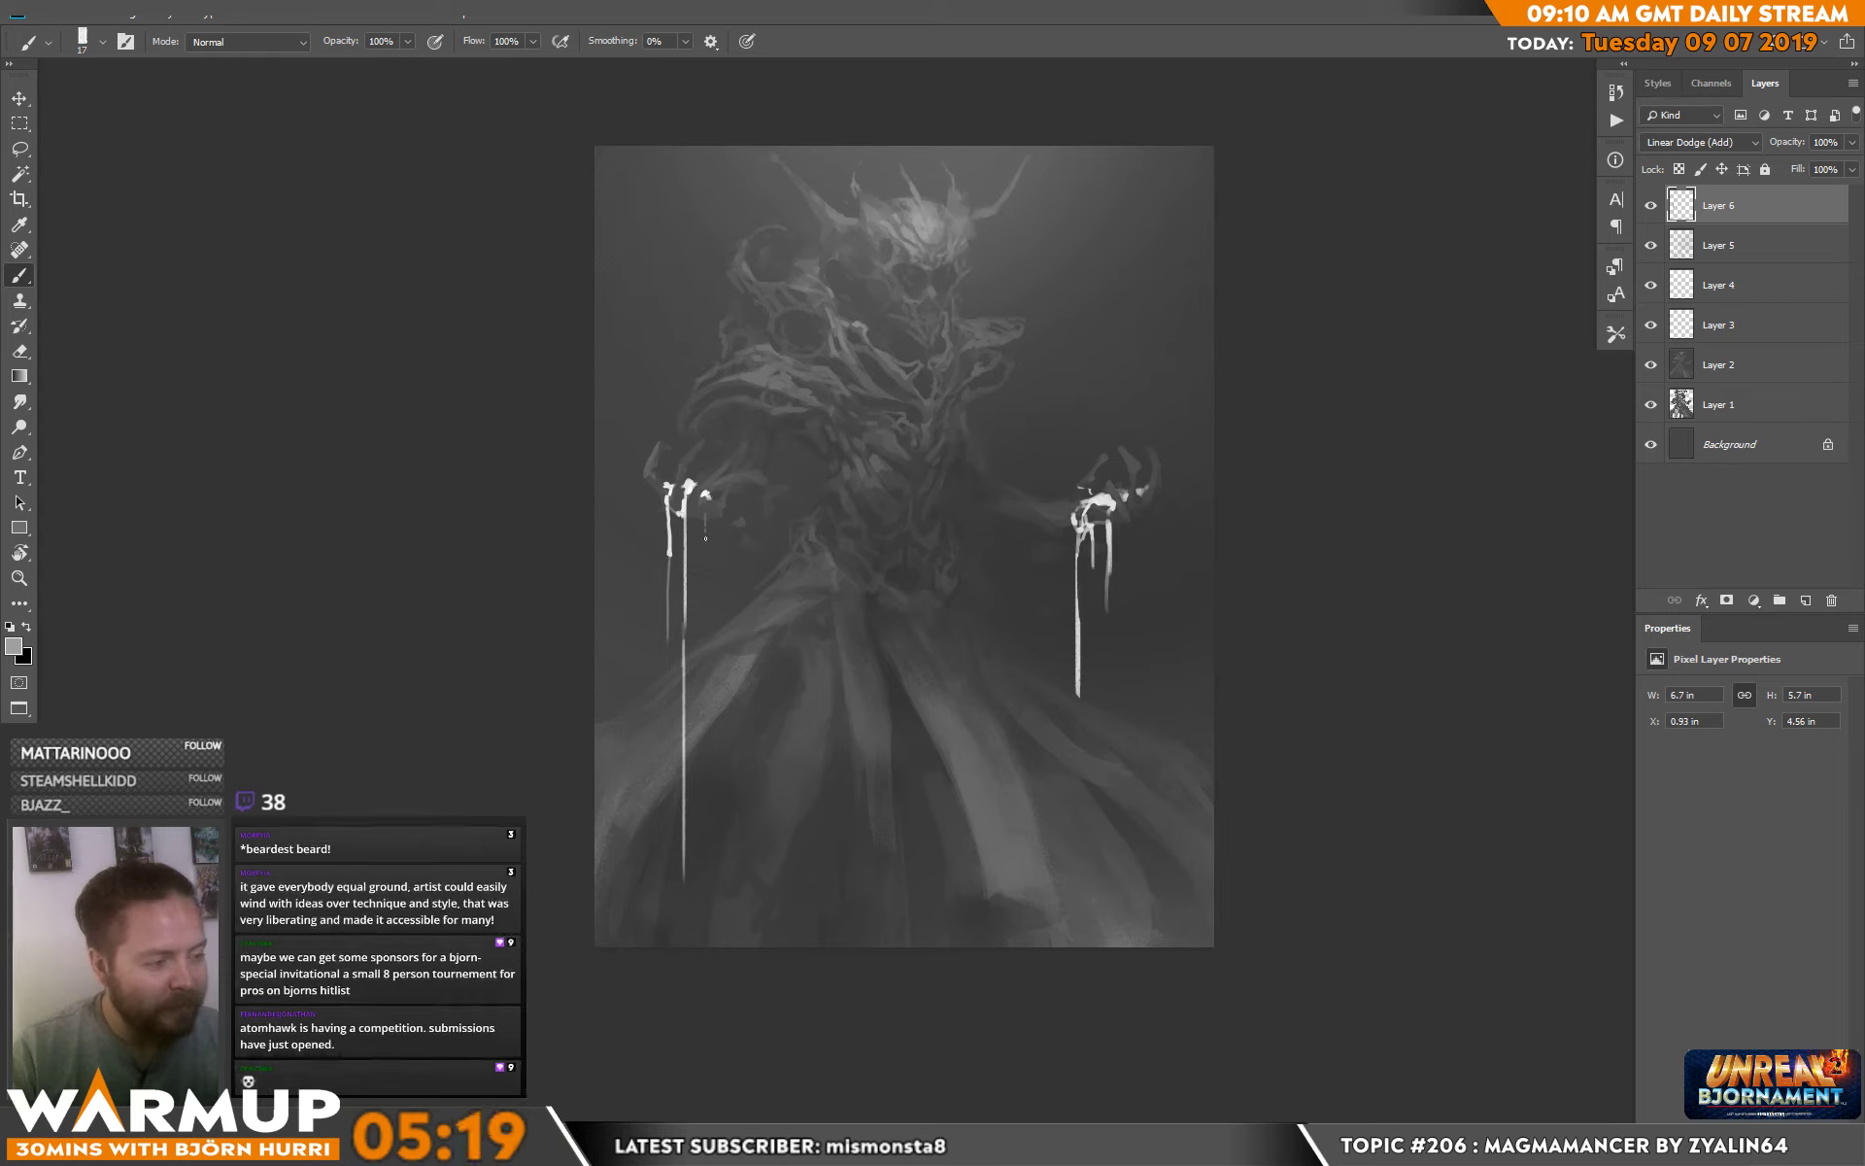
pyautogui.press('e')
pyautogui.moveTo(688, 477); pyautogui.dragTo(710, 502)
# Dab glowing white highlights into both eyes, erasing stray touches.
pyautogui.press('b')
pyautogui.press('e')
pyautogui.press('b')
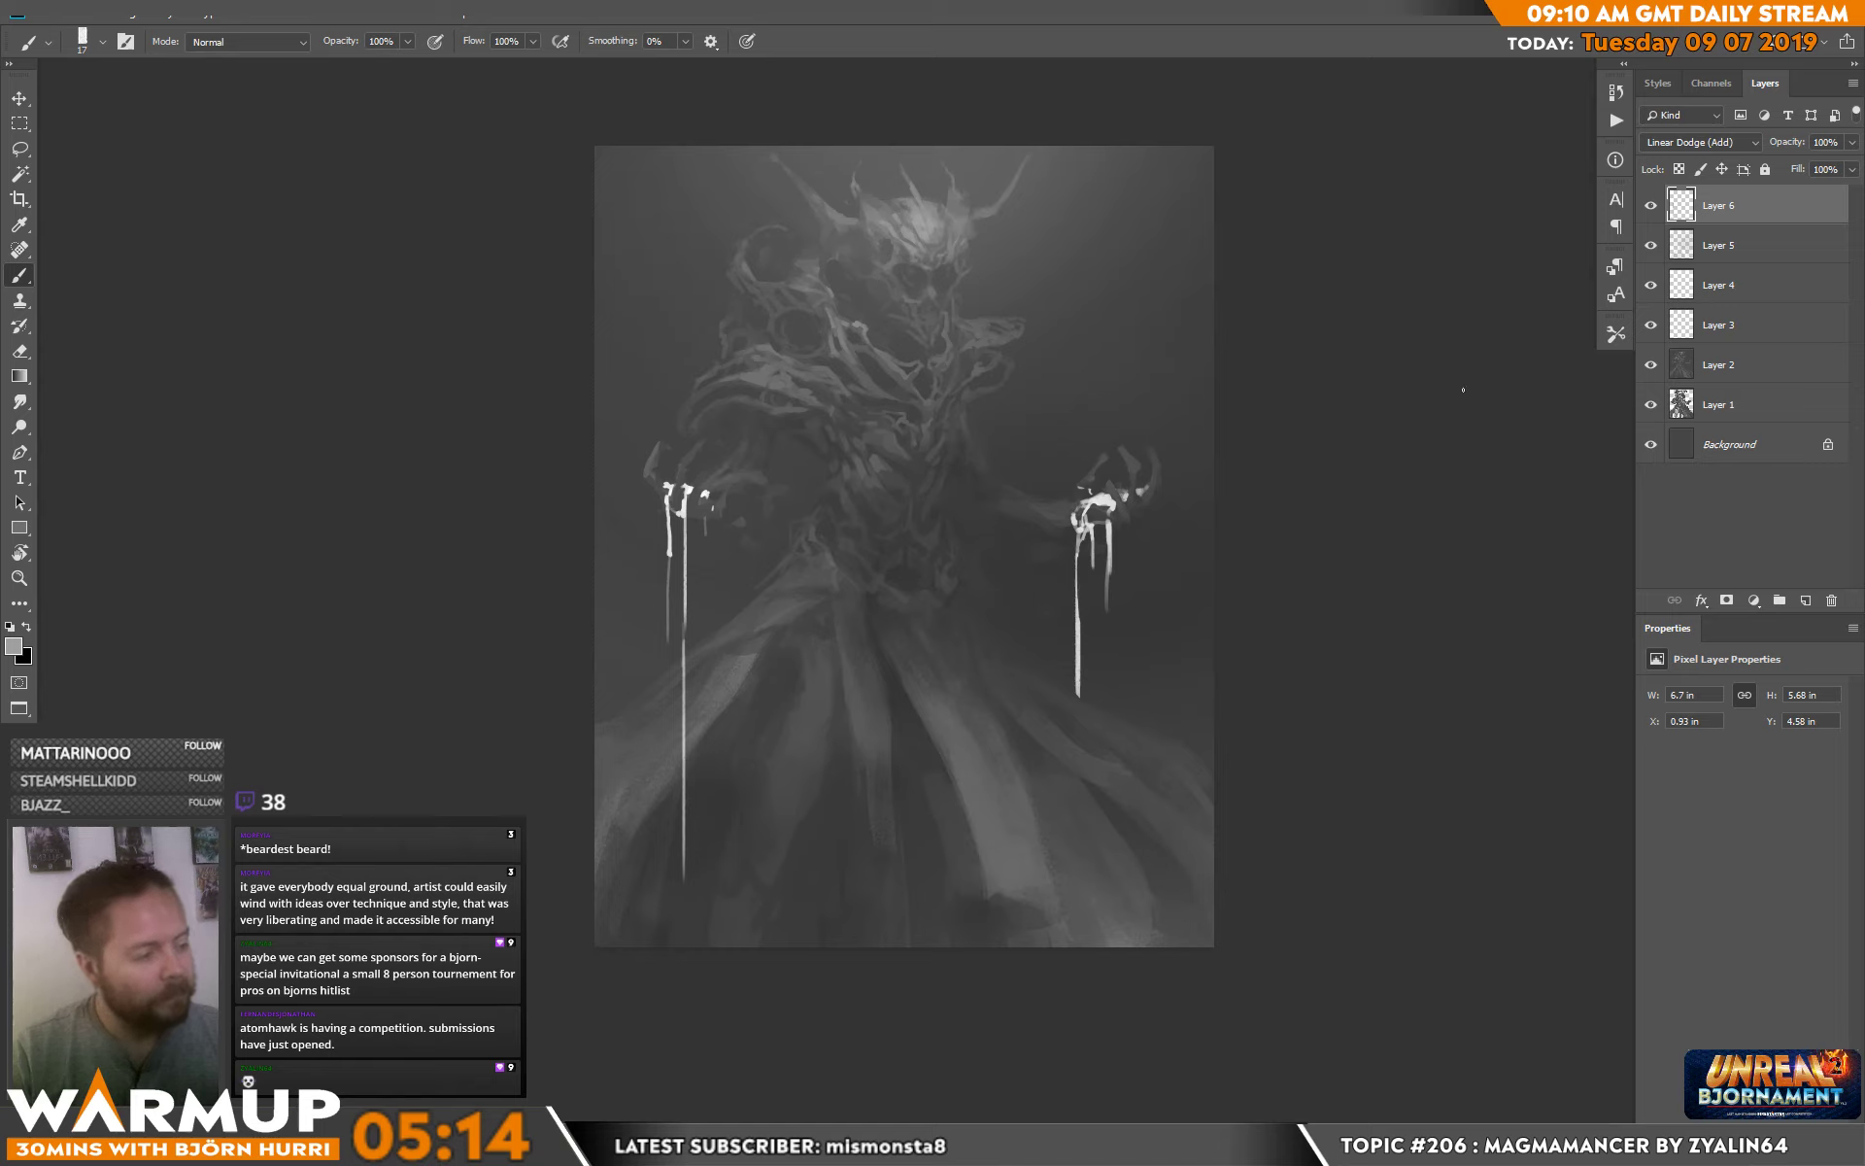
pyautogui.click(910, 269)
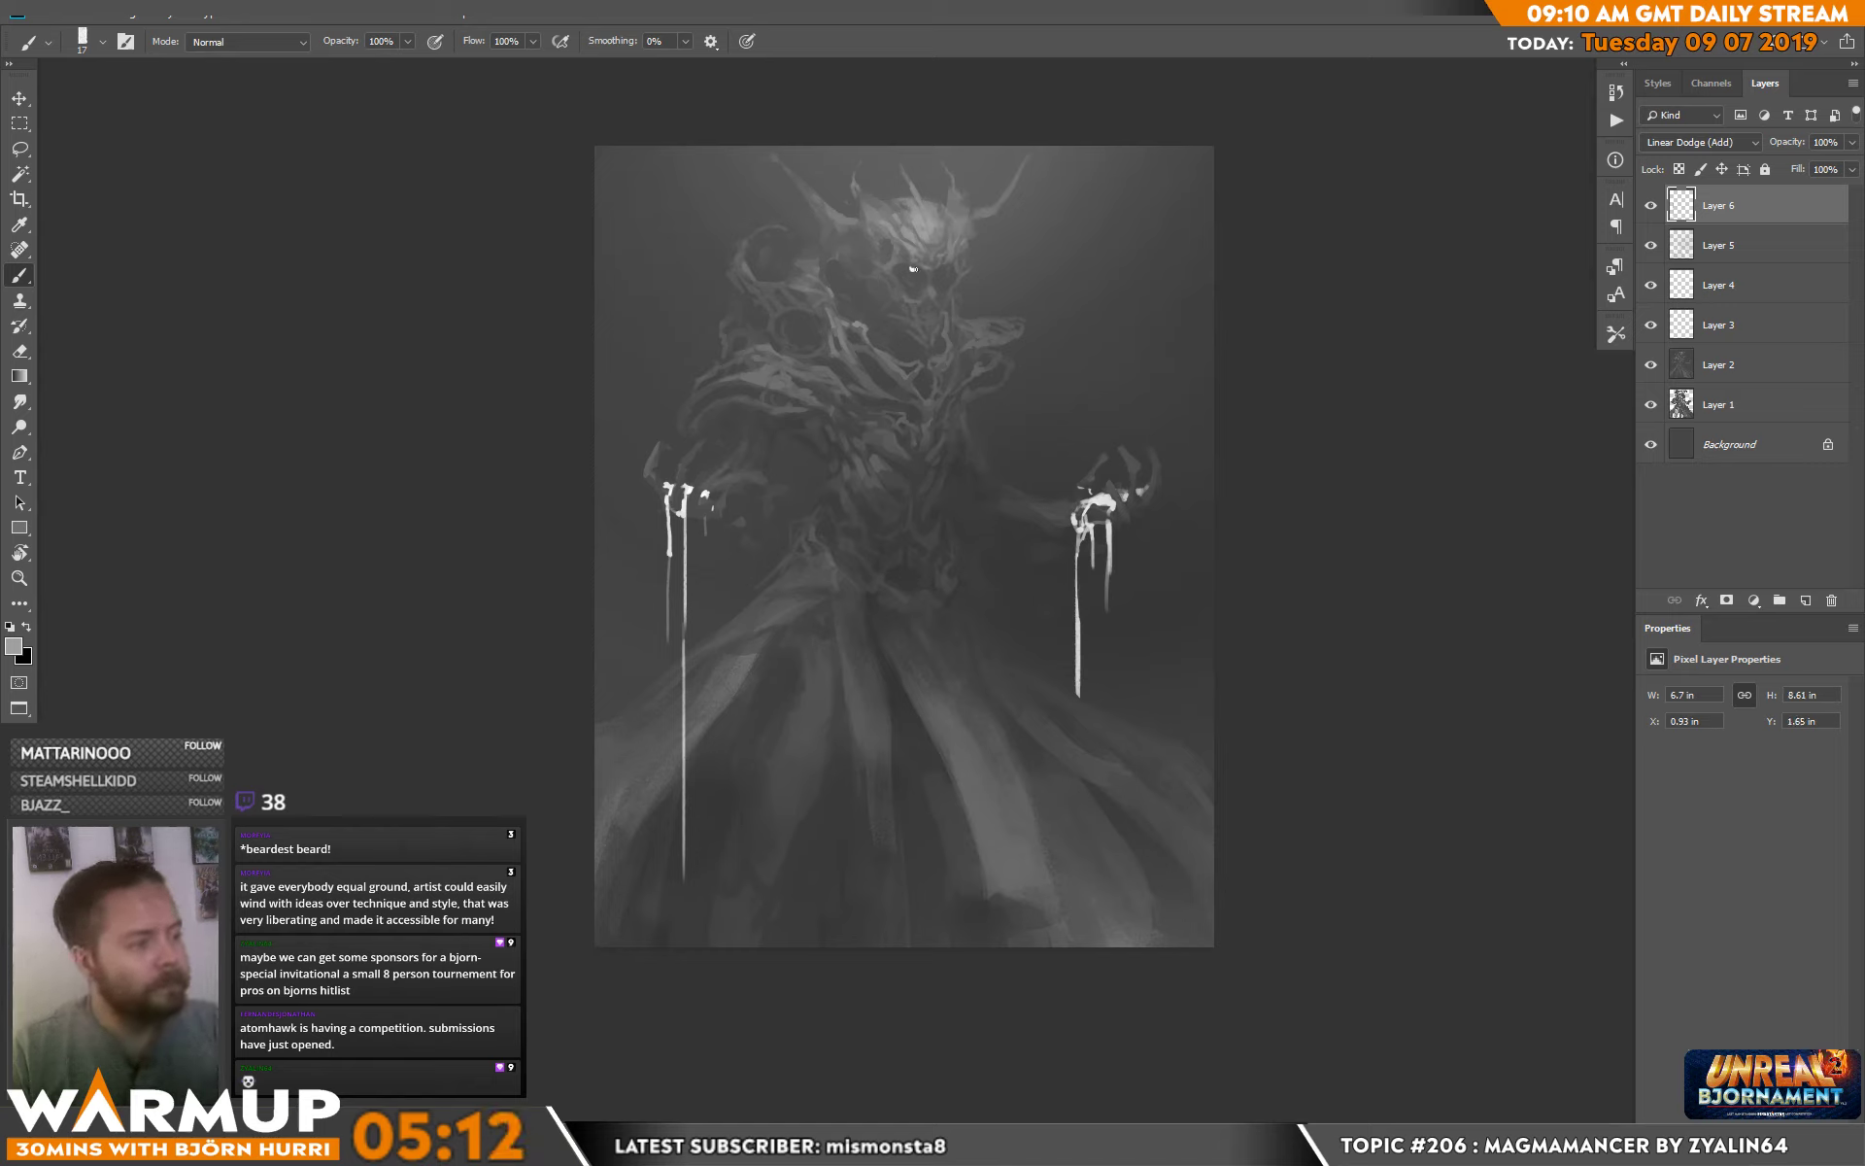
pyautogui.click(912, 268)
pyautogui.press('e')
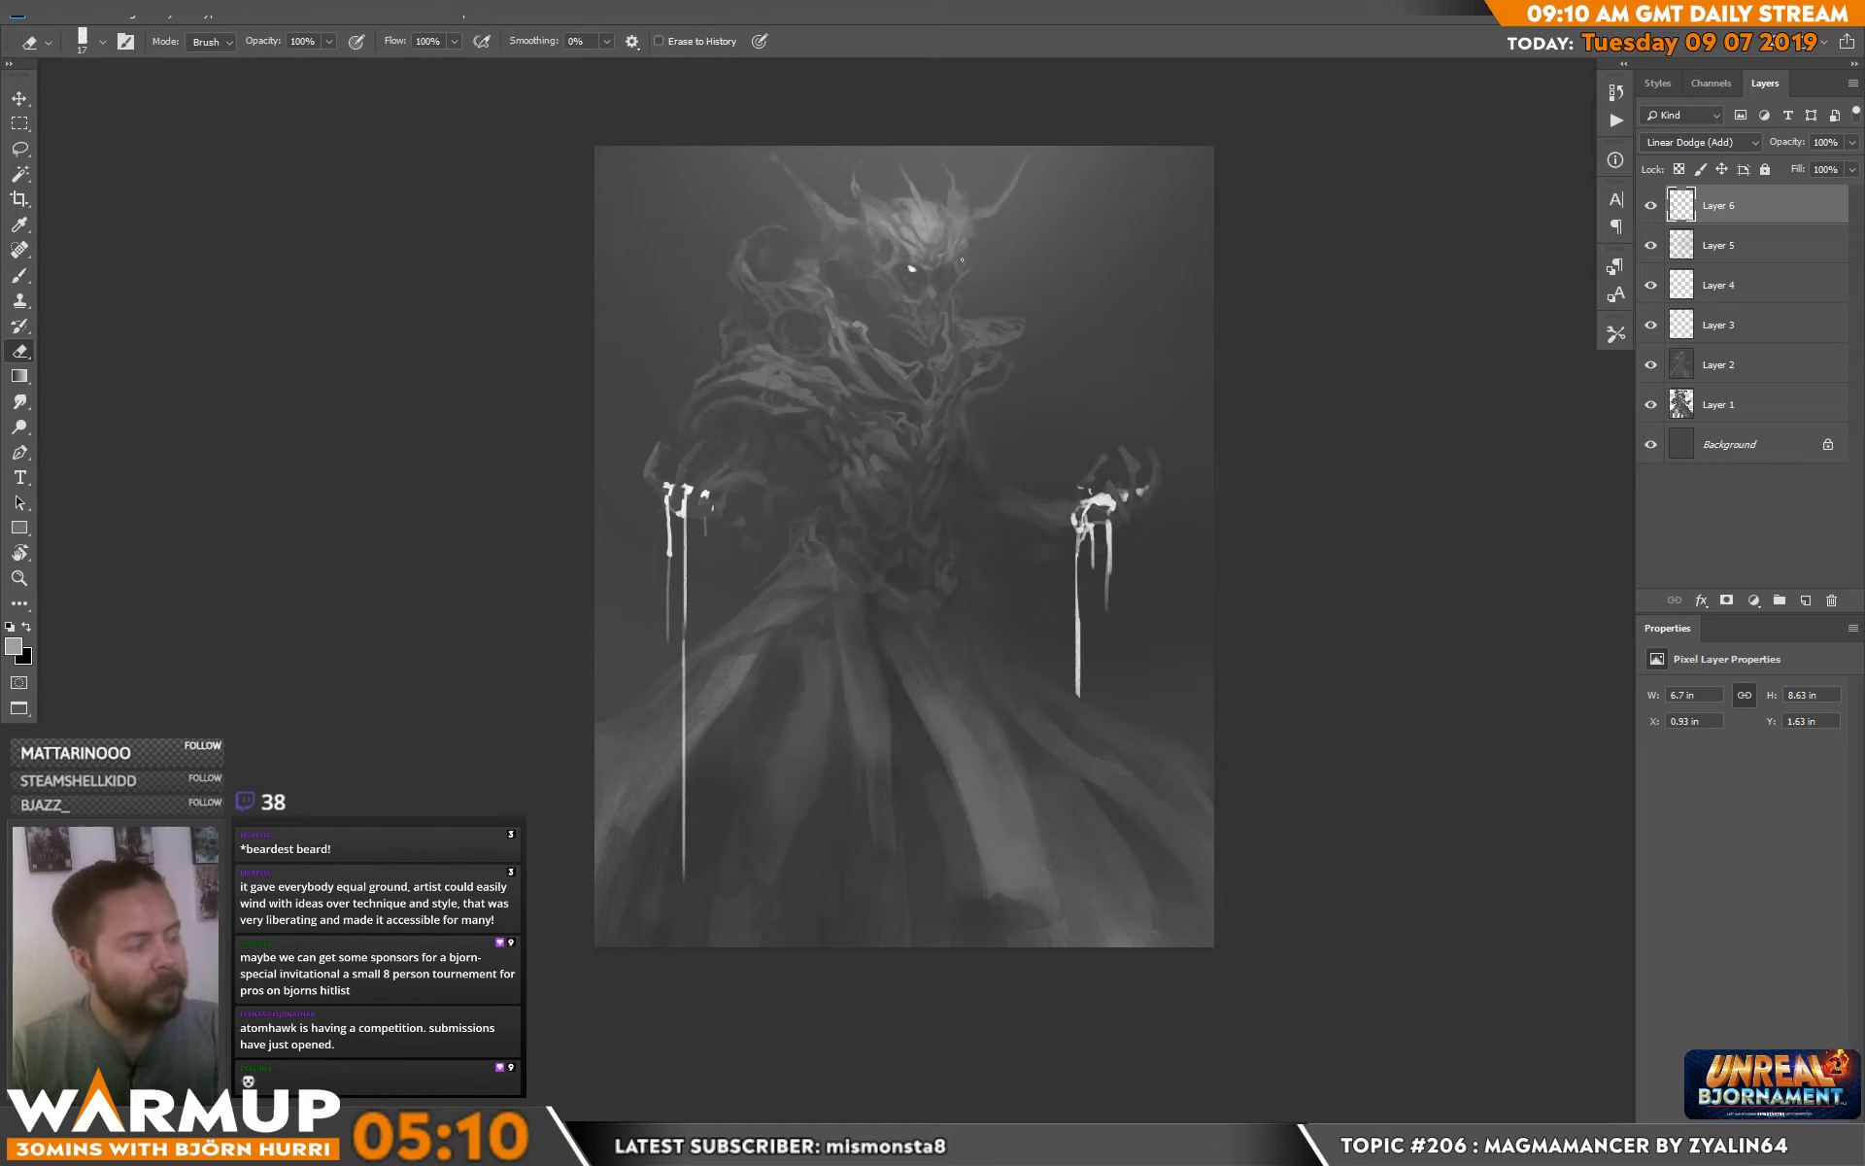
pyautogui.press('b')
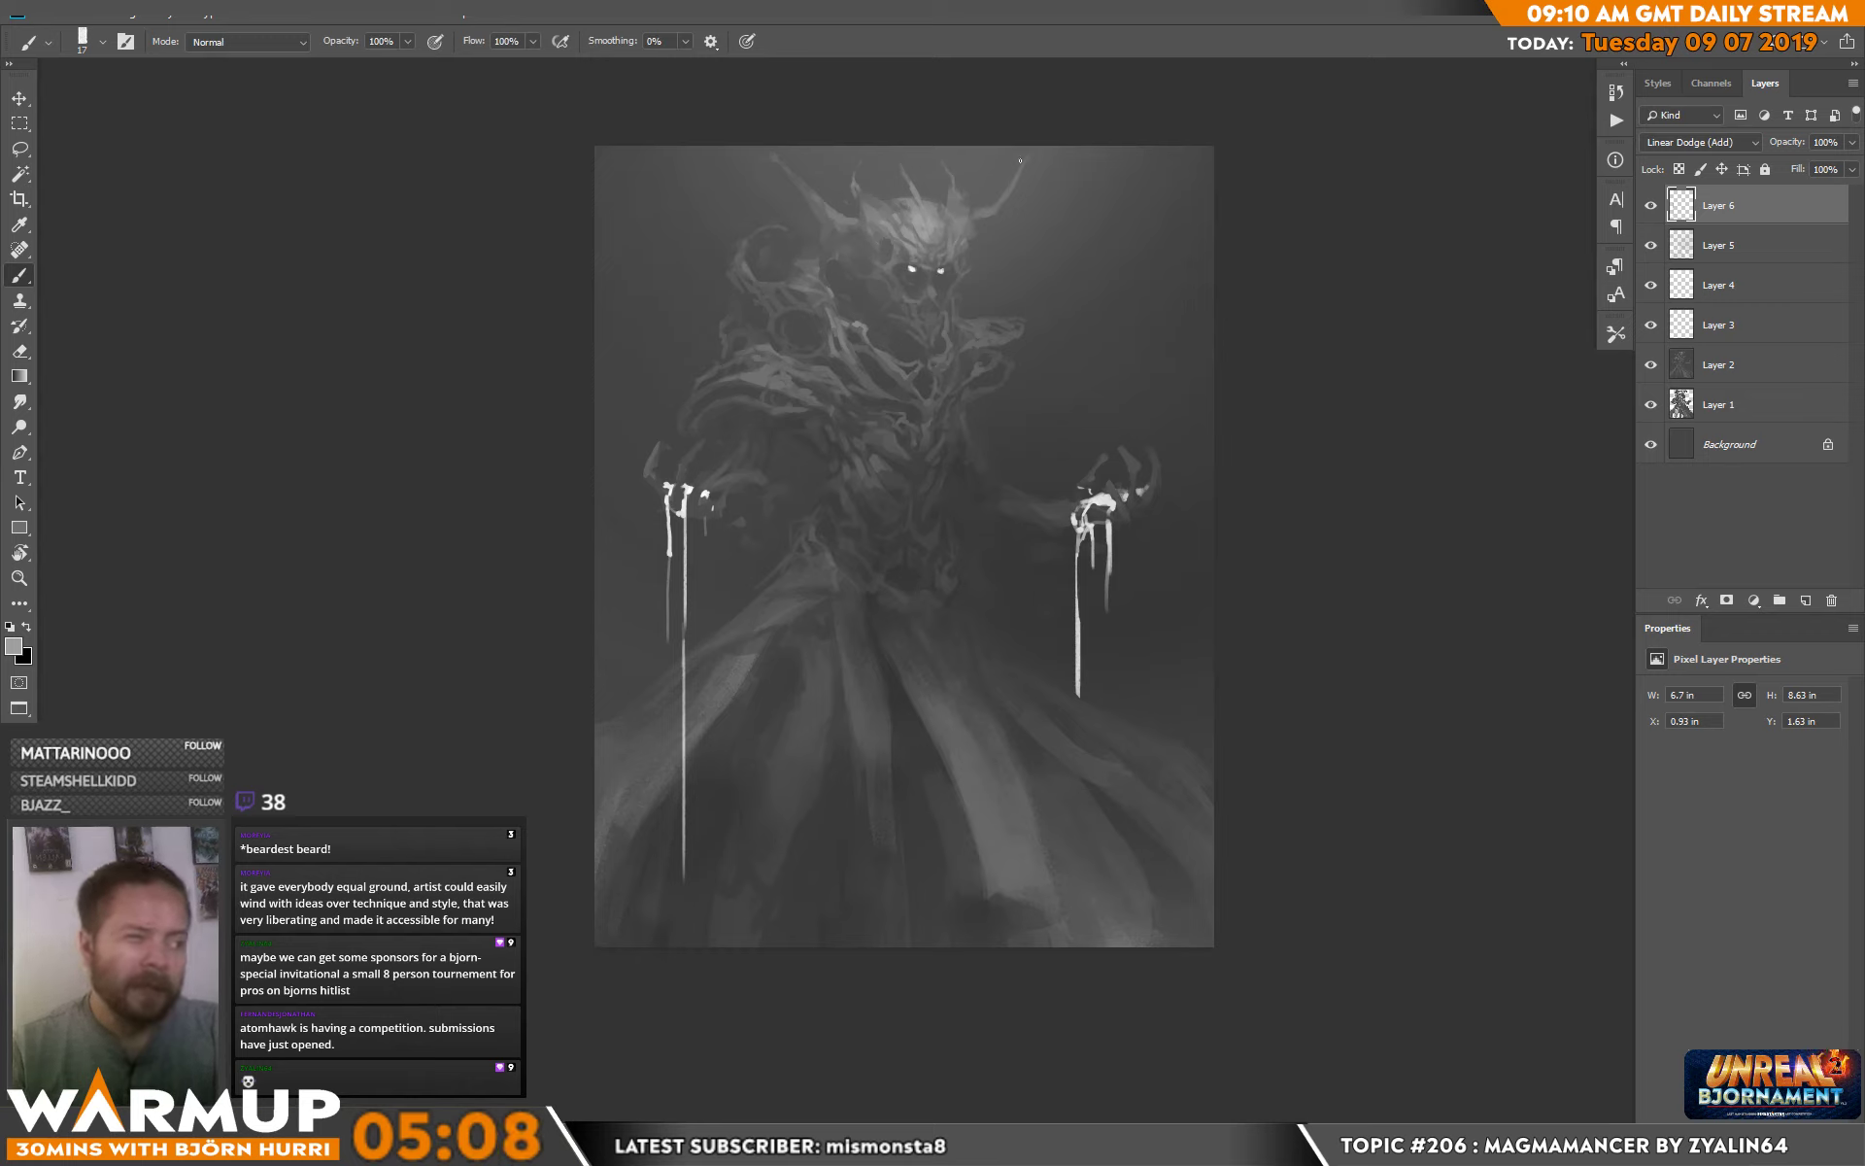
pyautogui.hotkey('ctrl', 'alt')
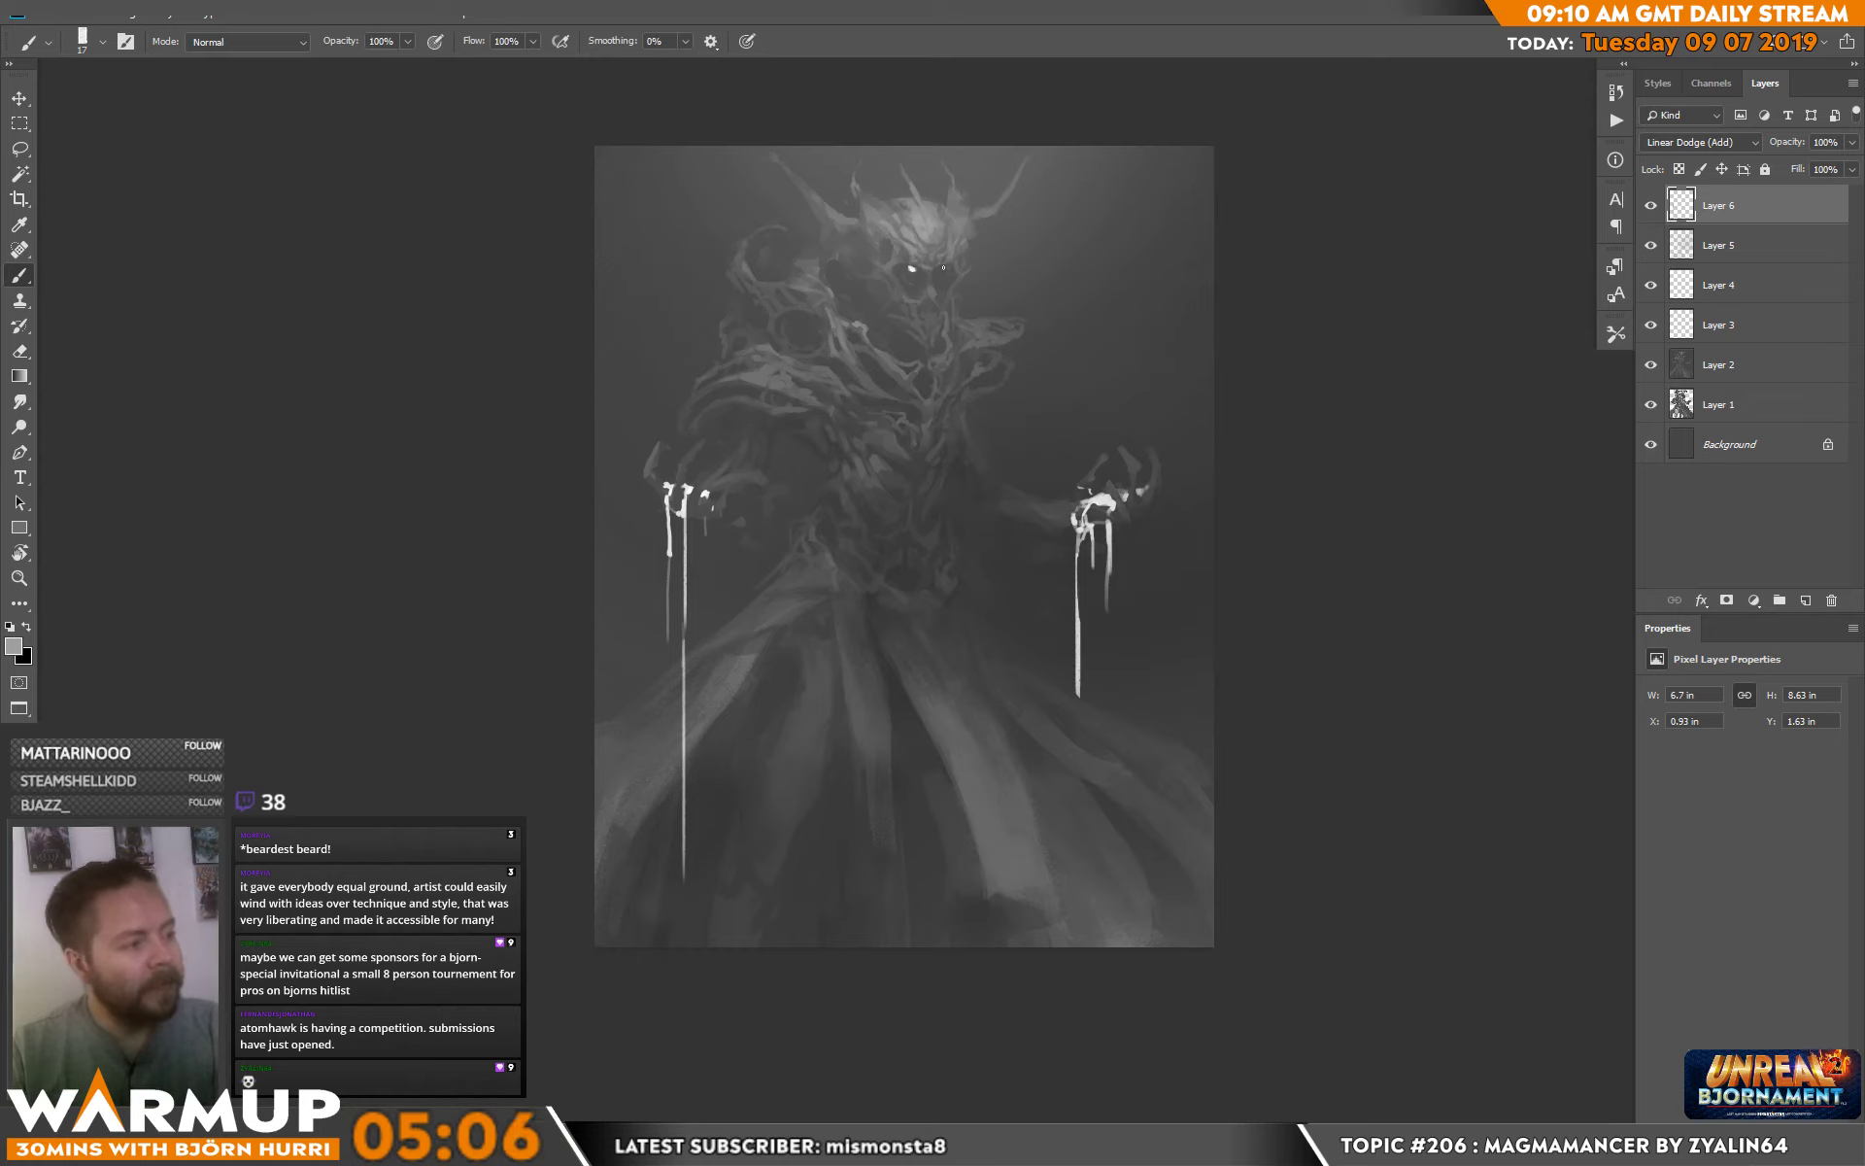
pyautogui.click(943, 267)
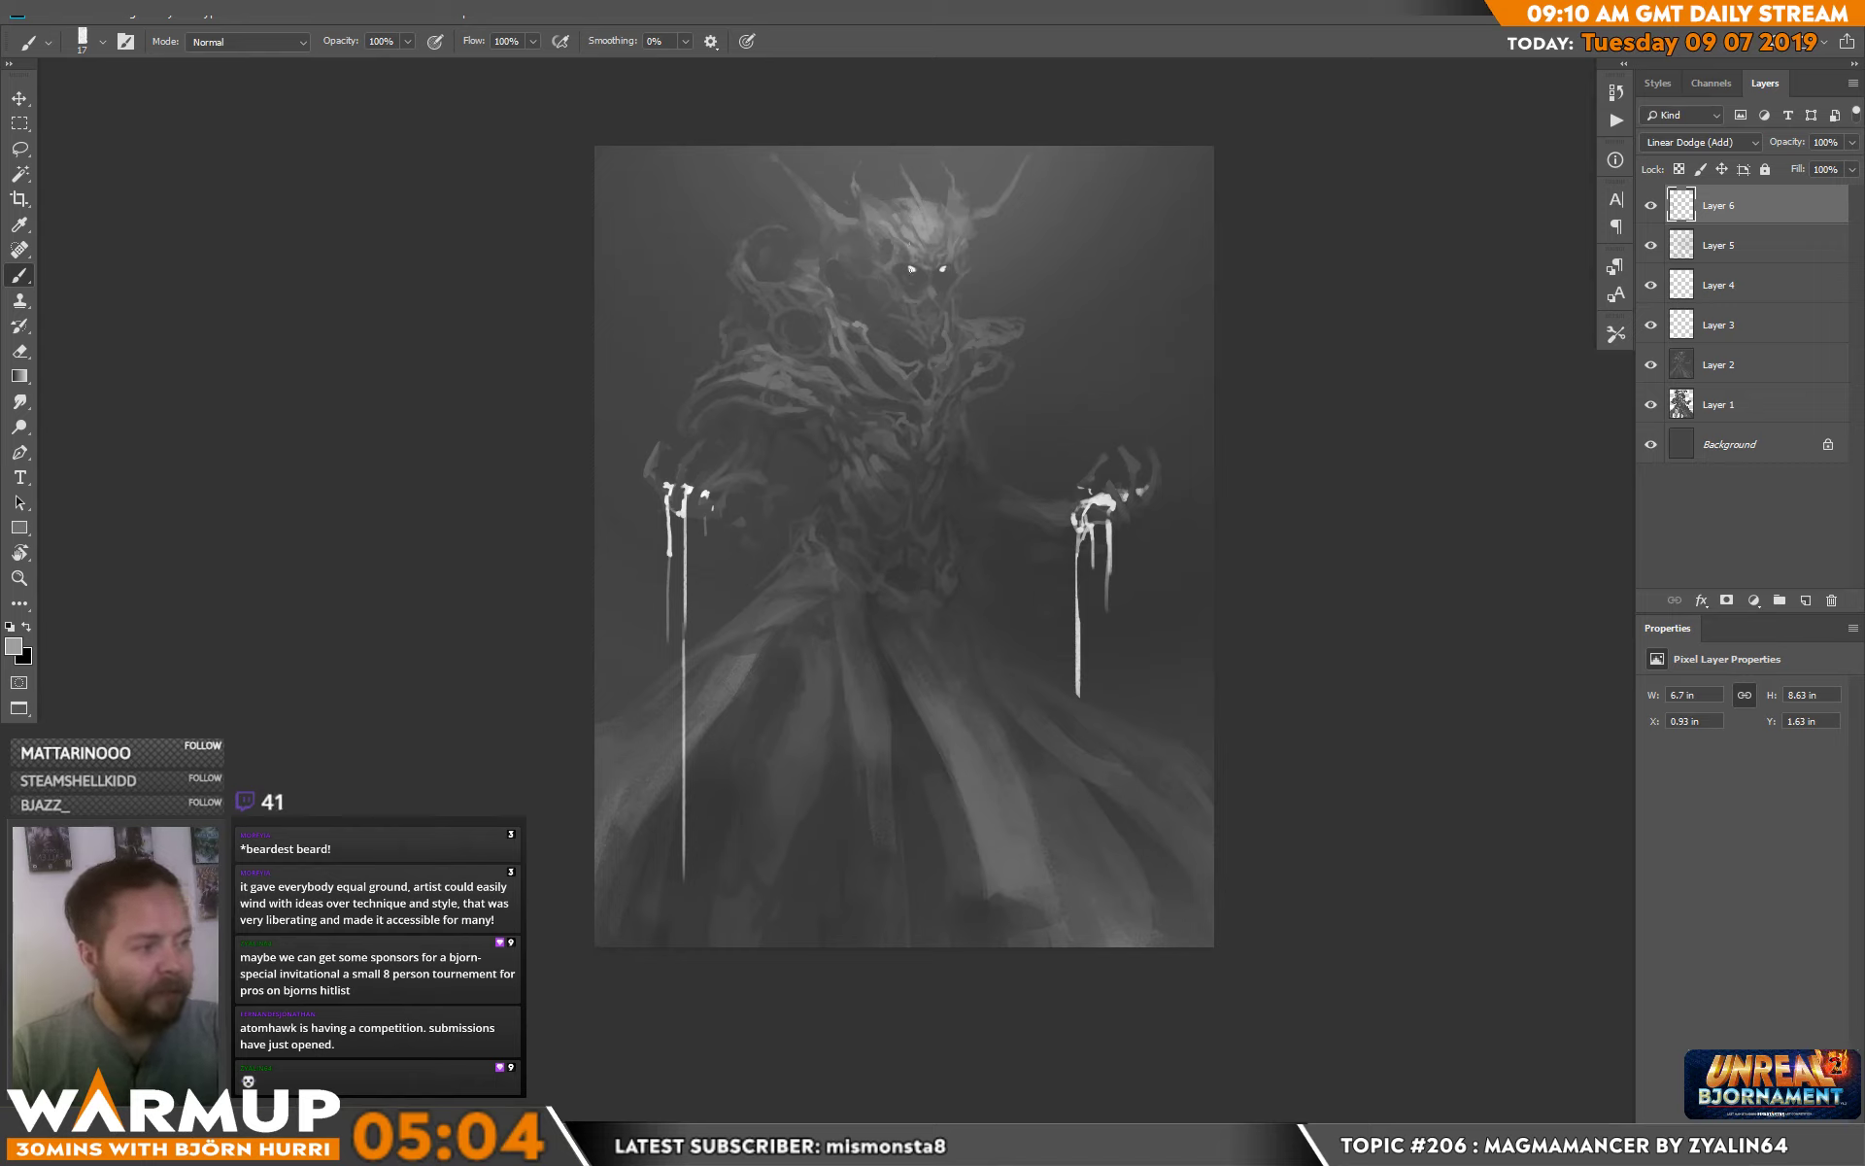
pyautogui.click(907, 265)
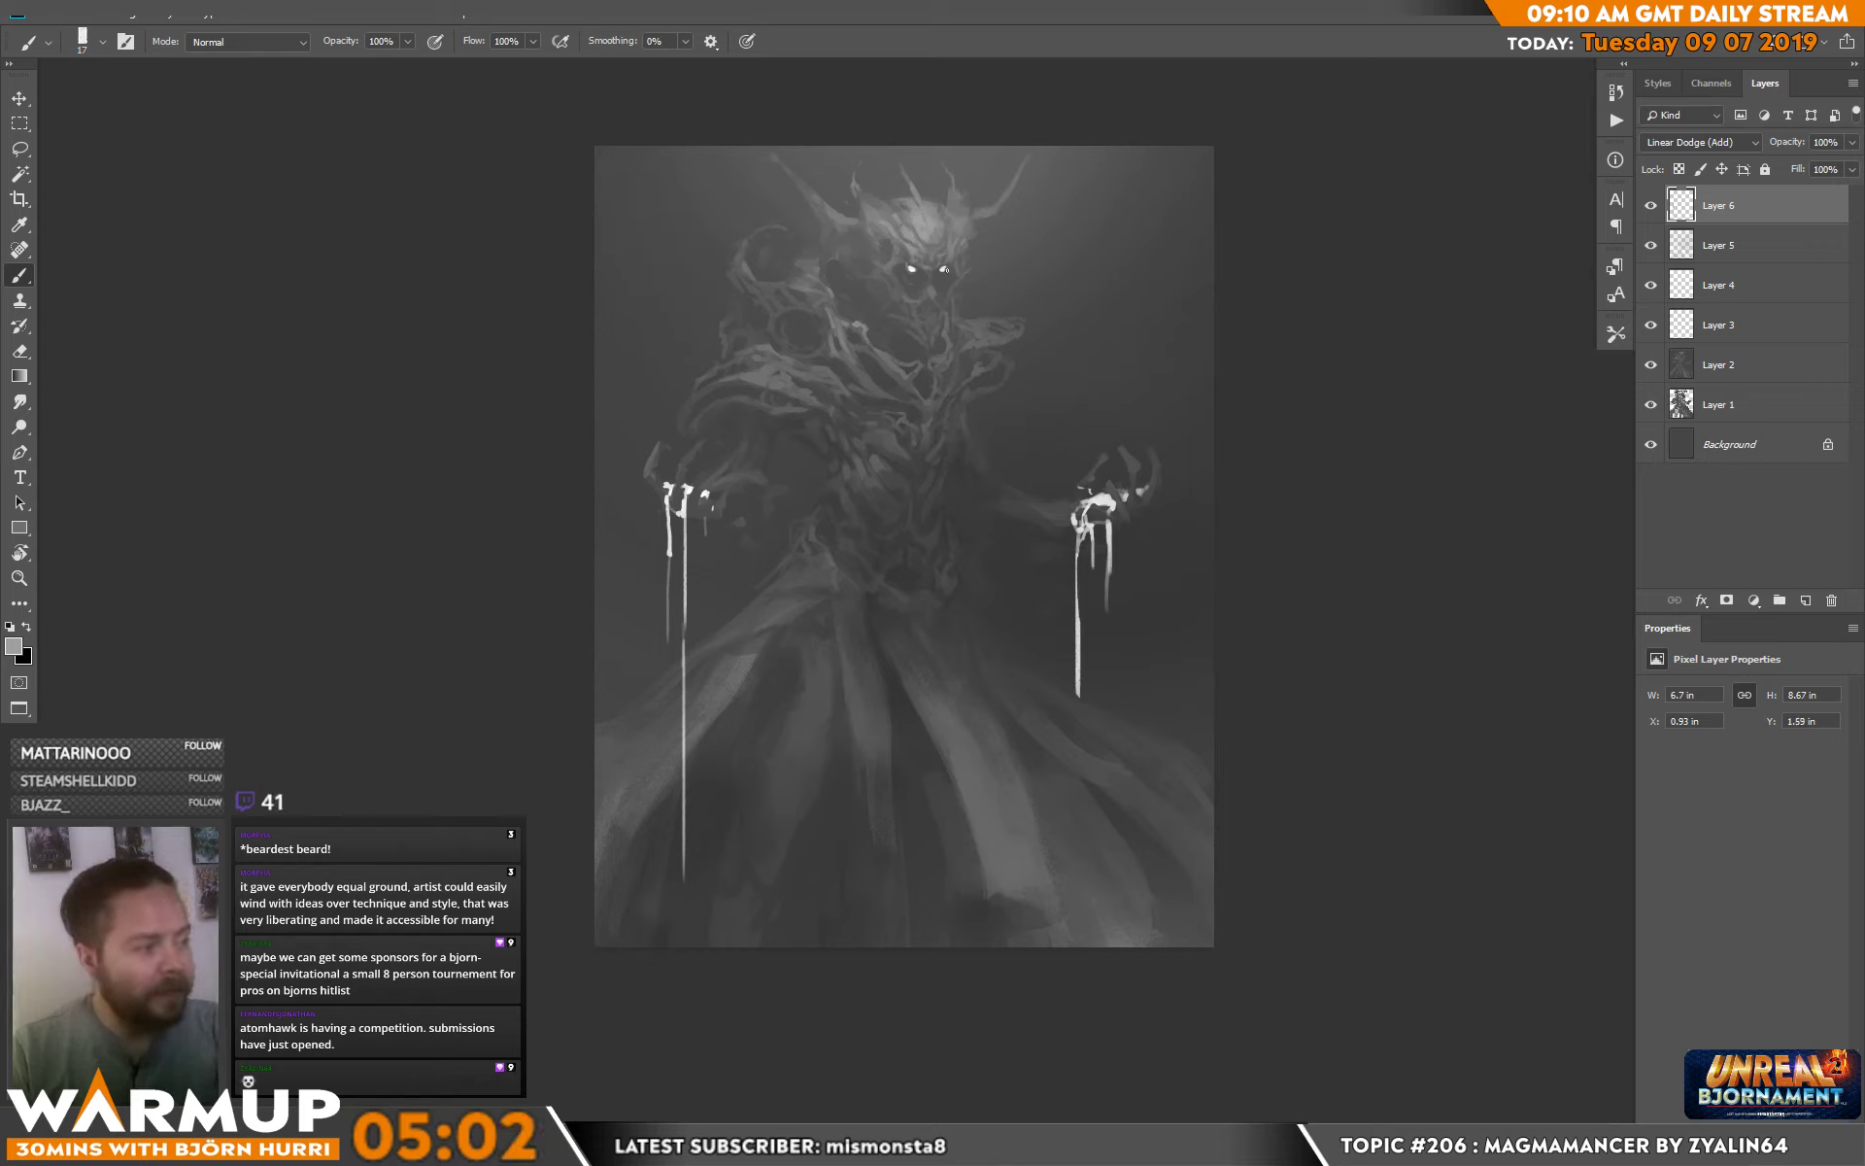
pyautogui.press('e')
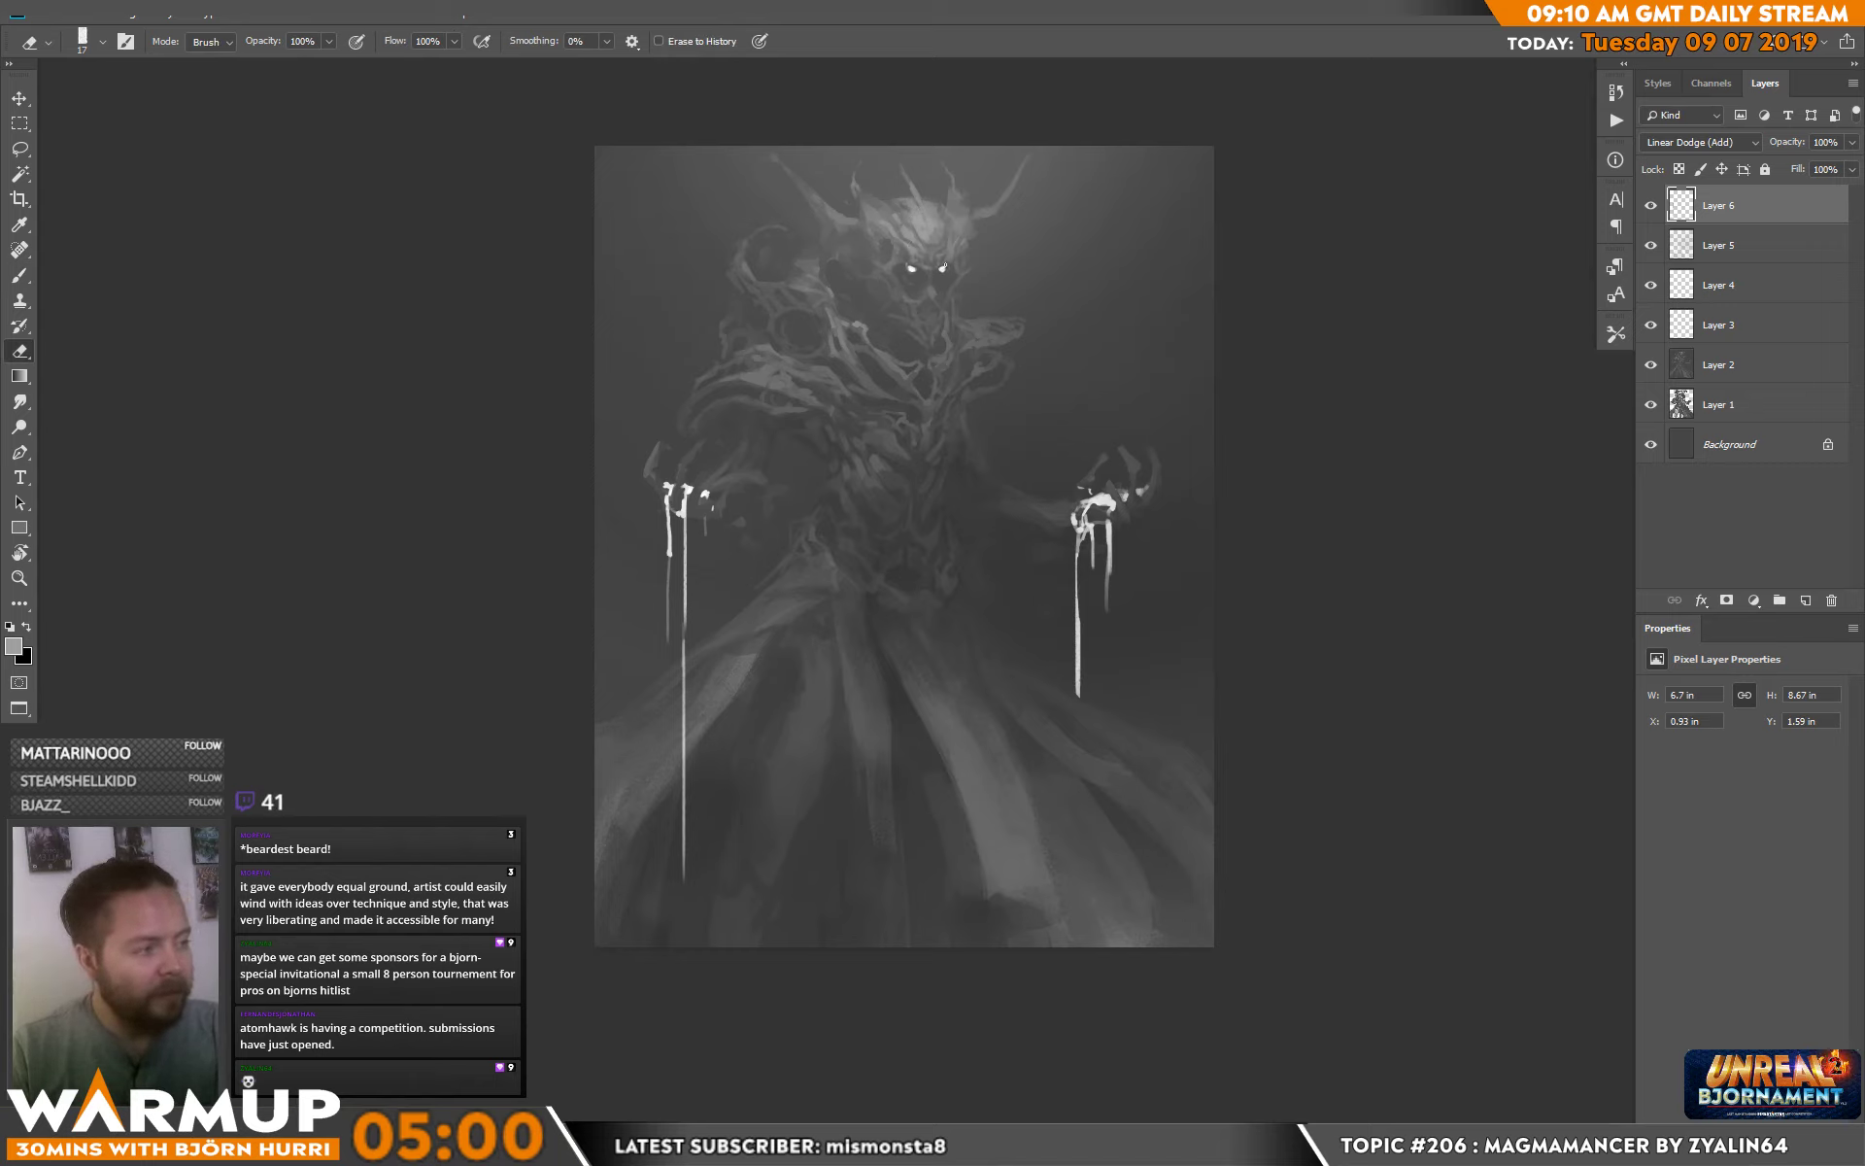
pyautogui.press('b')
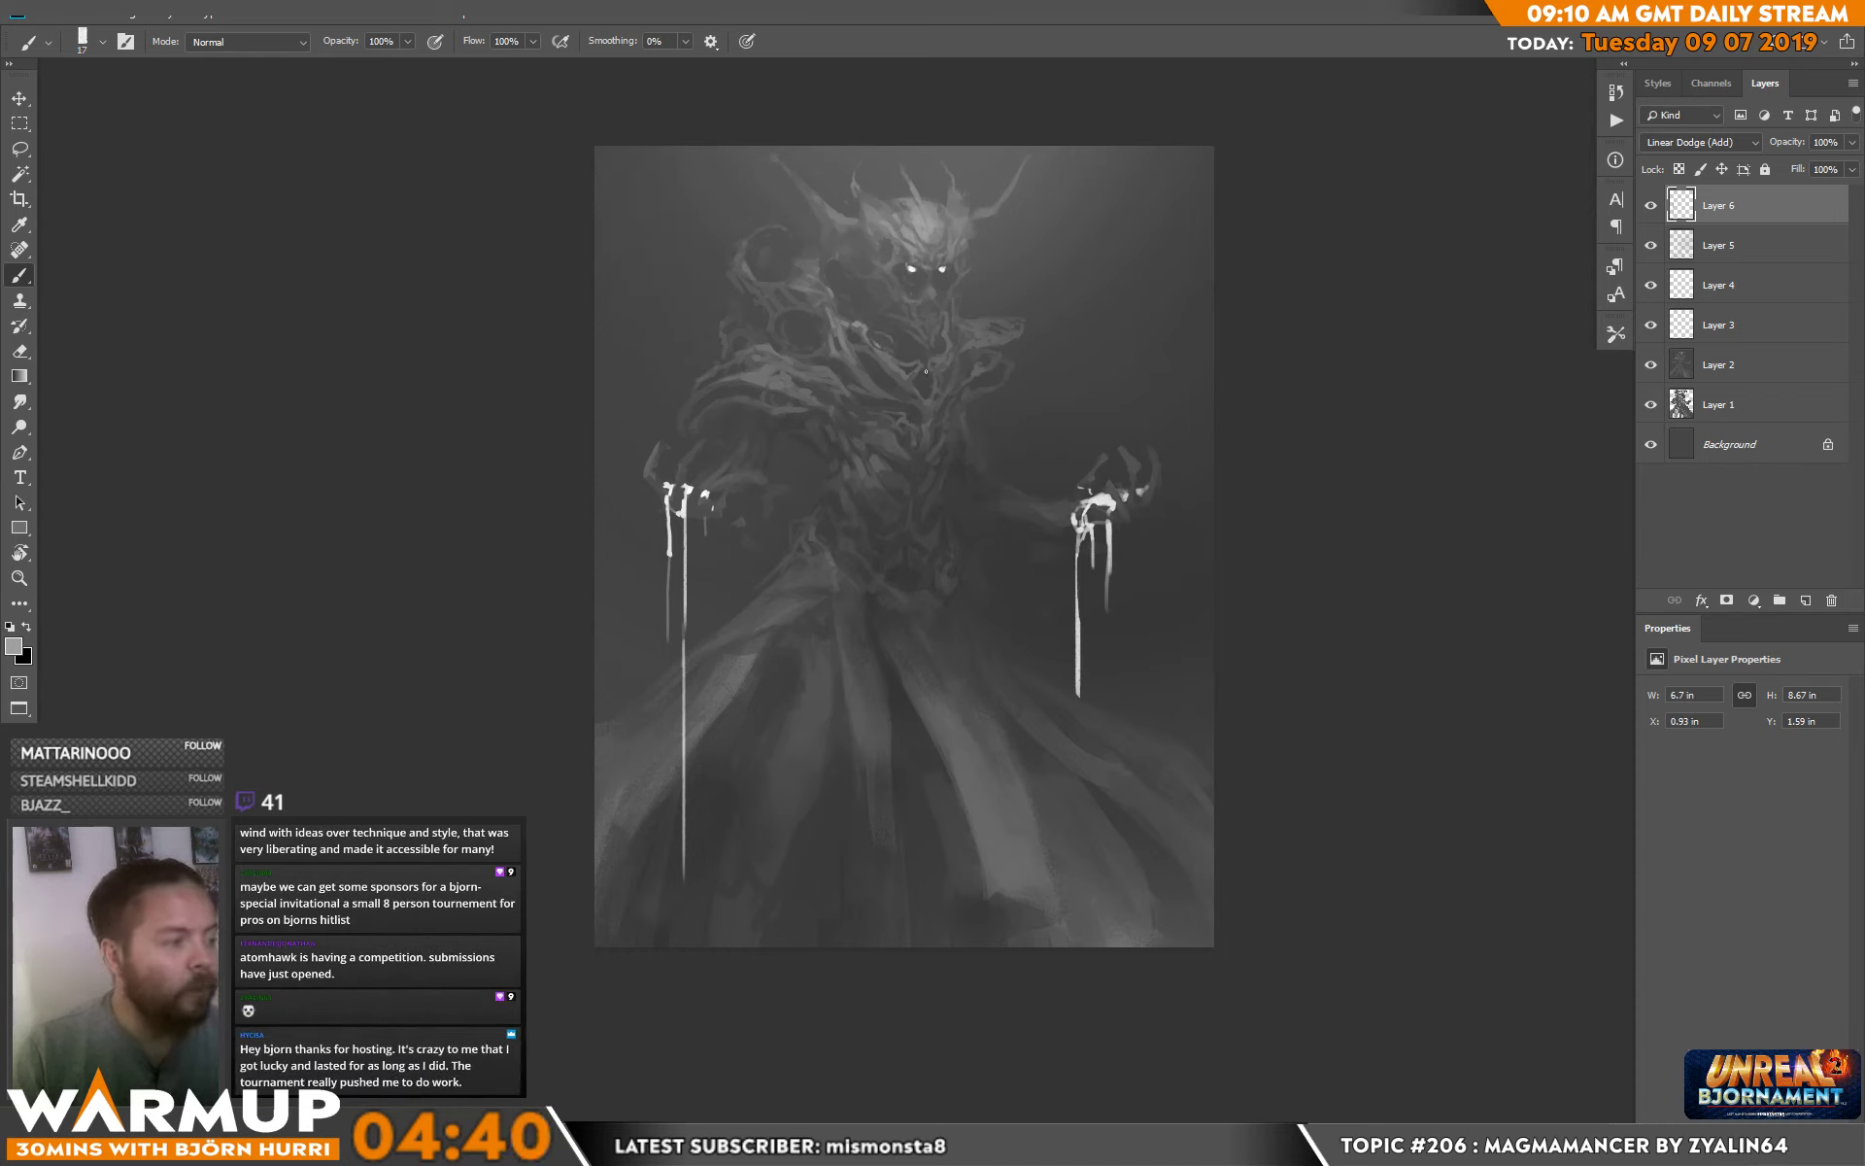
# Paint a white highlight stroke on the centre of the chest and clean it up.
pyautogui.moveTo(881, 451)
pyautogui.mouseDown()
pyautogui.moveTo(940, 457)
pyautogui.moveTo(928, 495)
pyautogui.moveTo(943, 455)
pyautogui.moveTo(893, 493)
pyautogui.mouseUp()
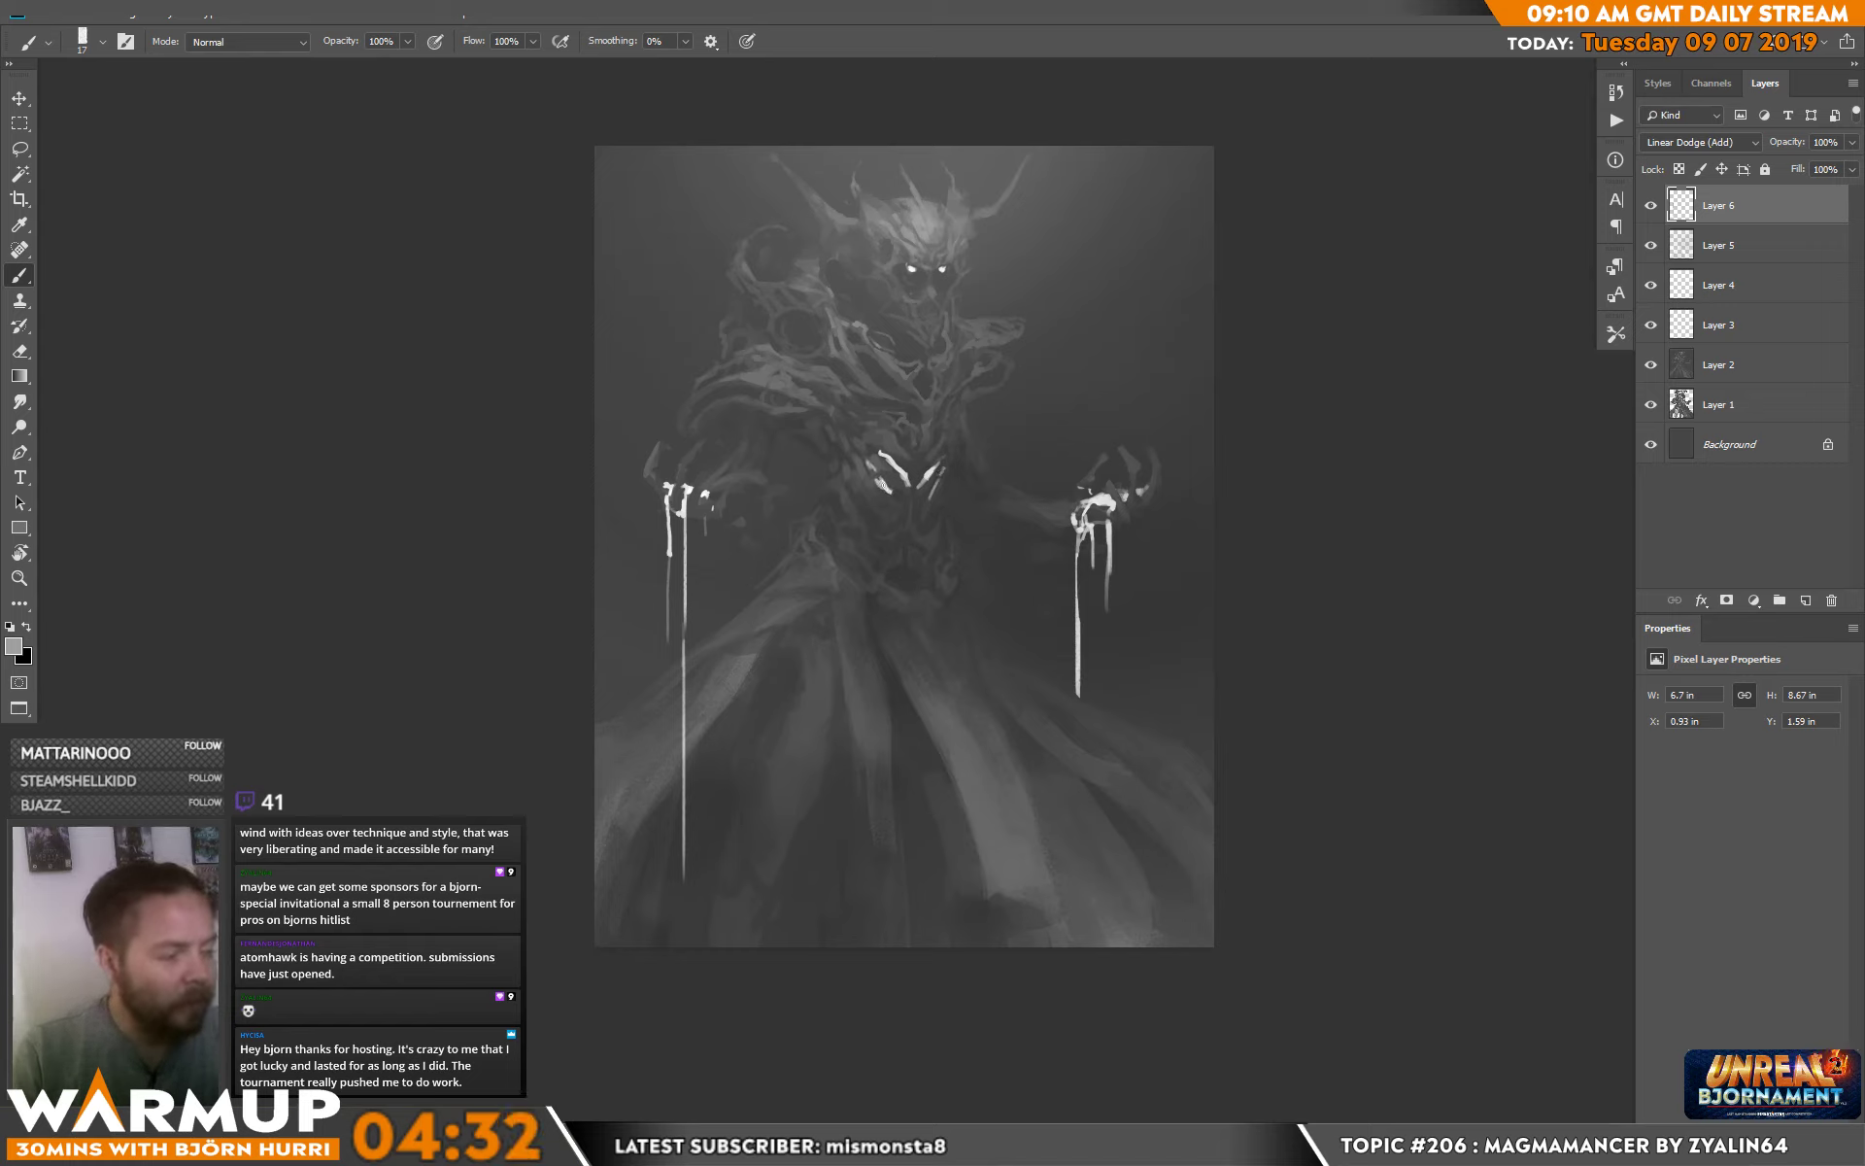
pyautogui.press('e')
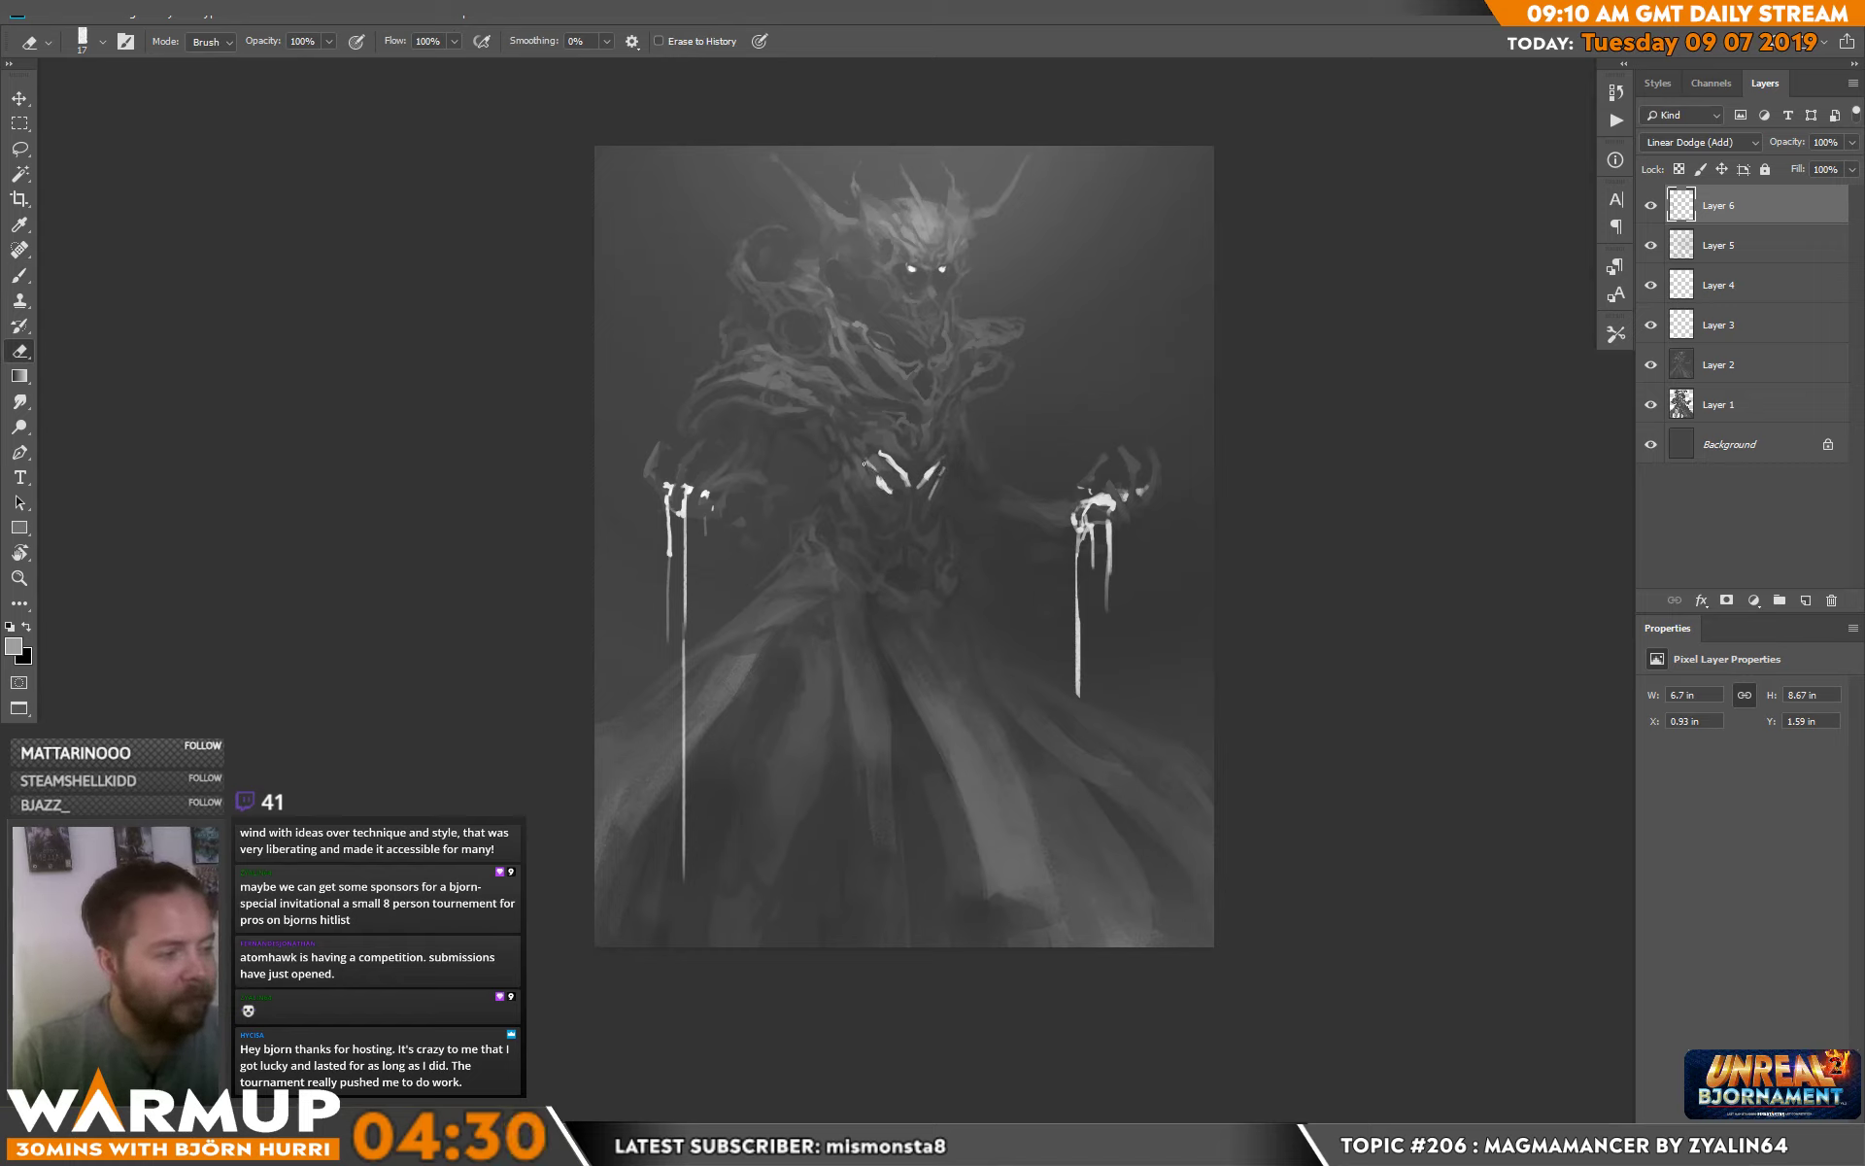
pyautogui.press('b')
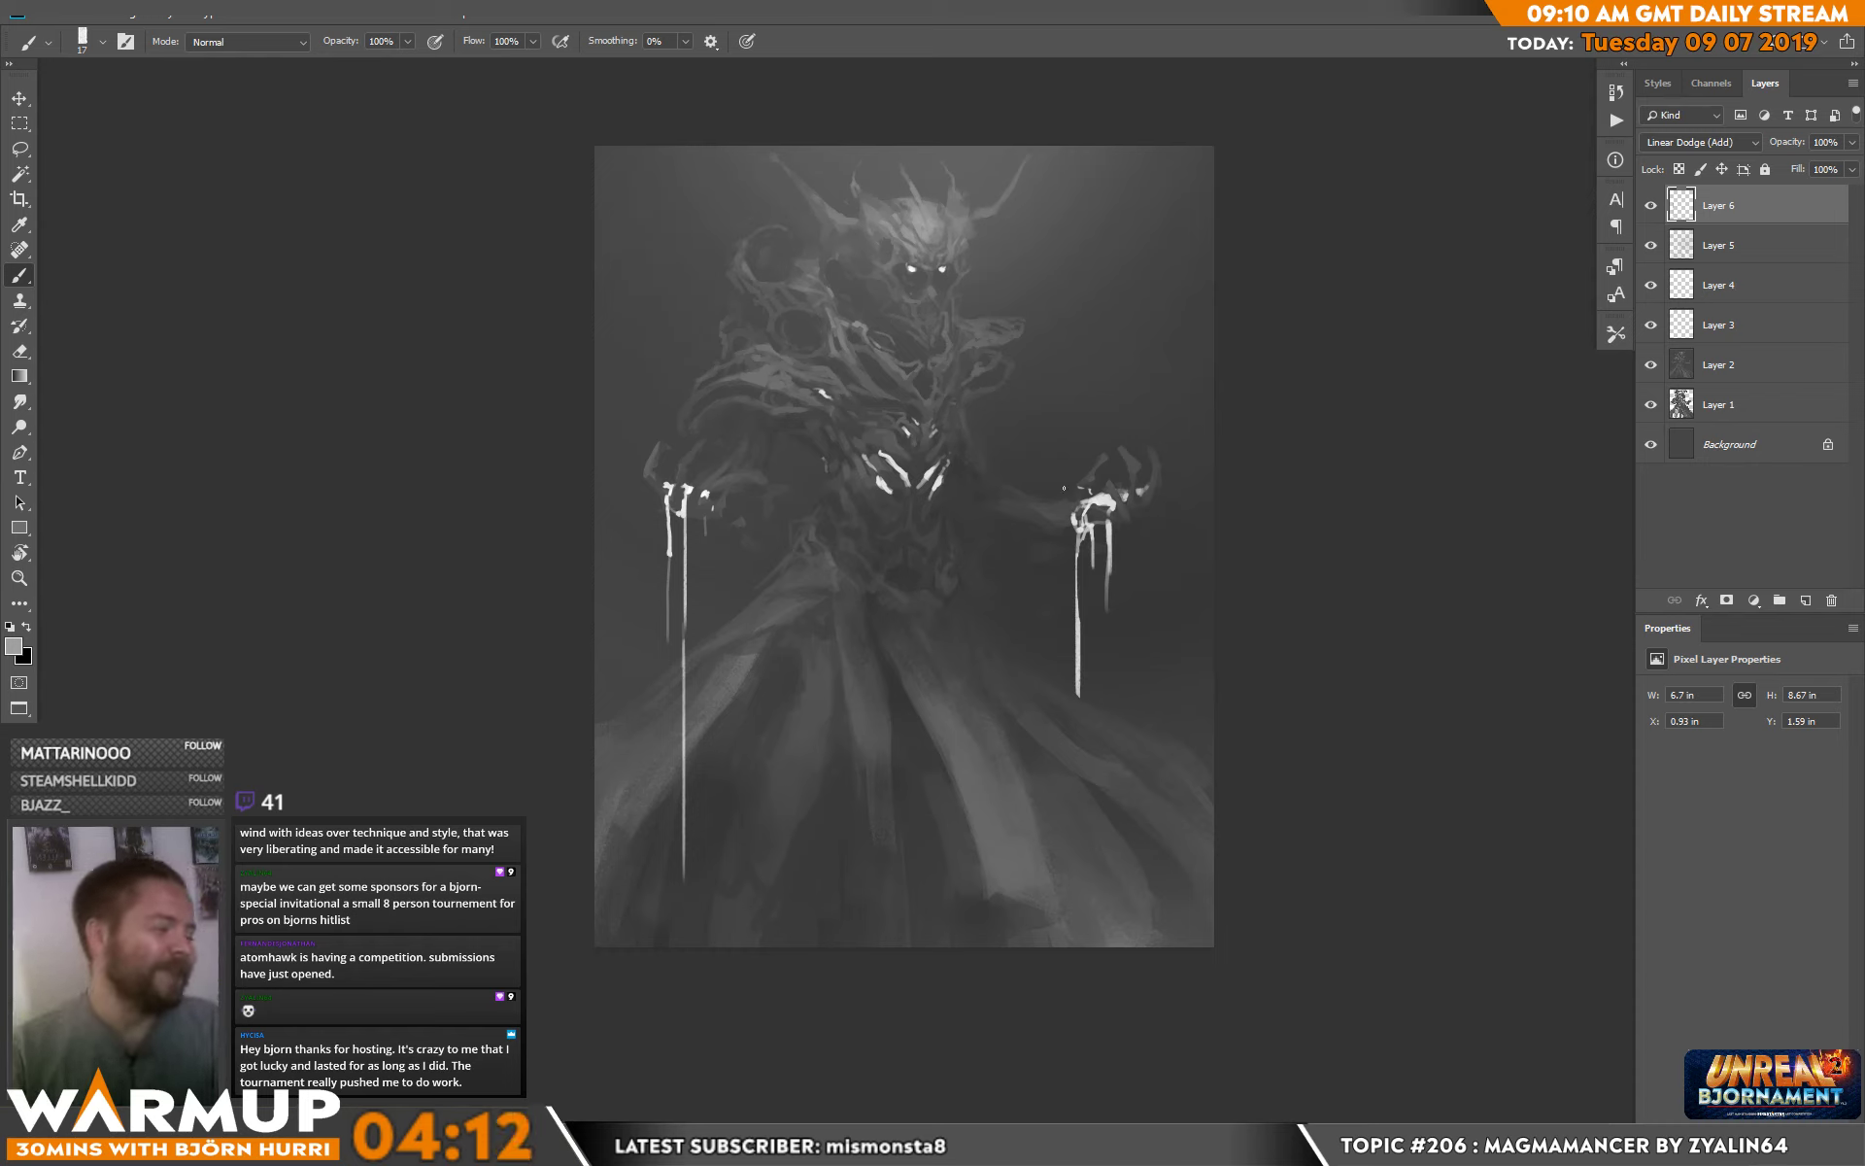
# Shrink the brush to 10 px and dab a tiny white ember near the top.
pyautogui.rightClick(1046, 672)
pyautogui.click(1037, 658)
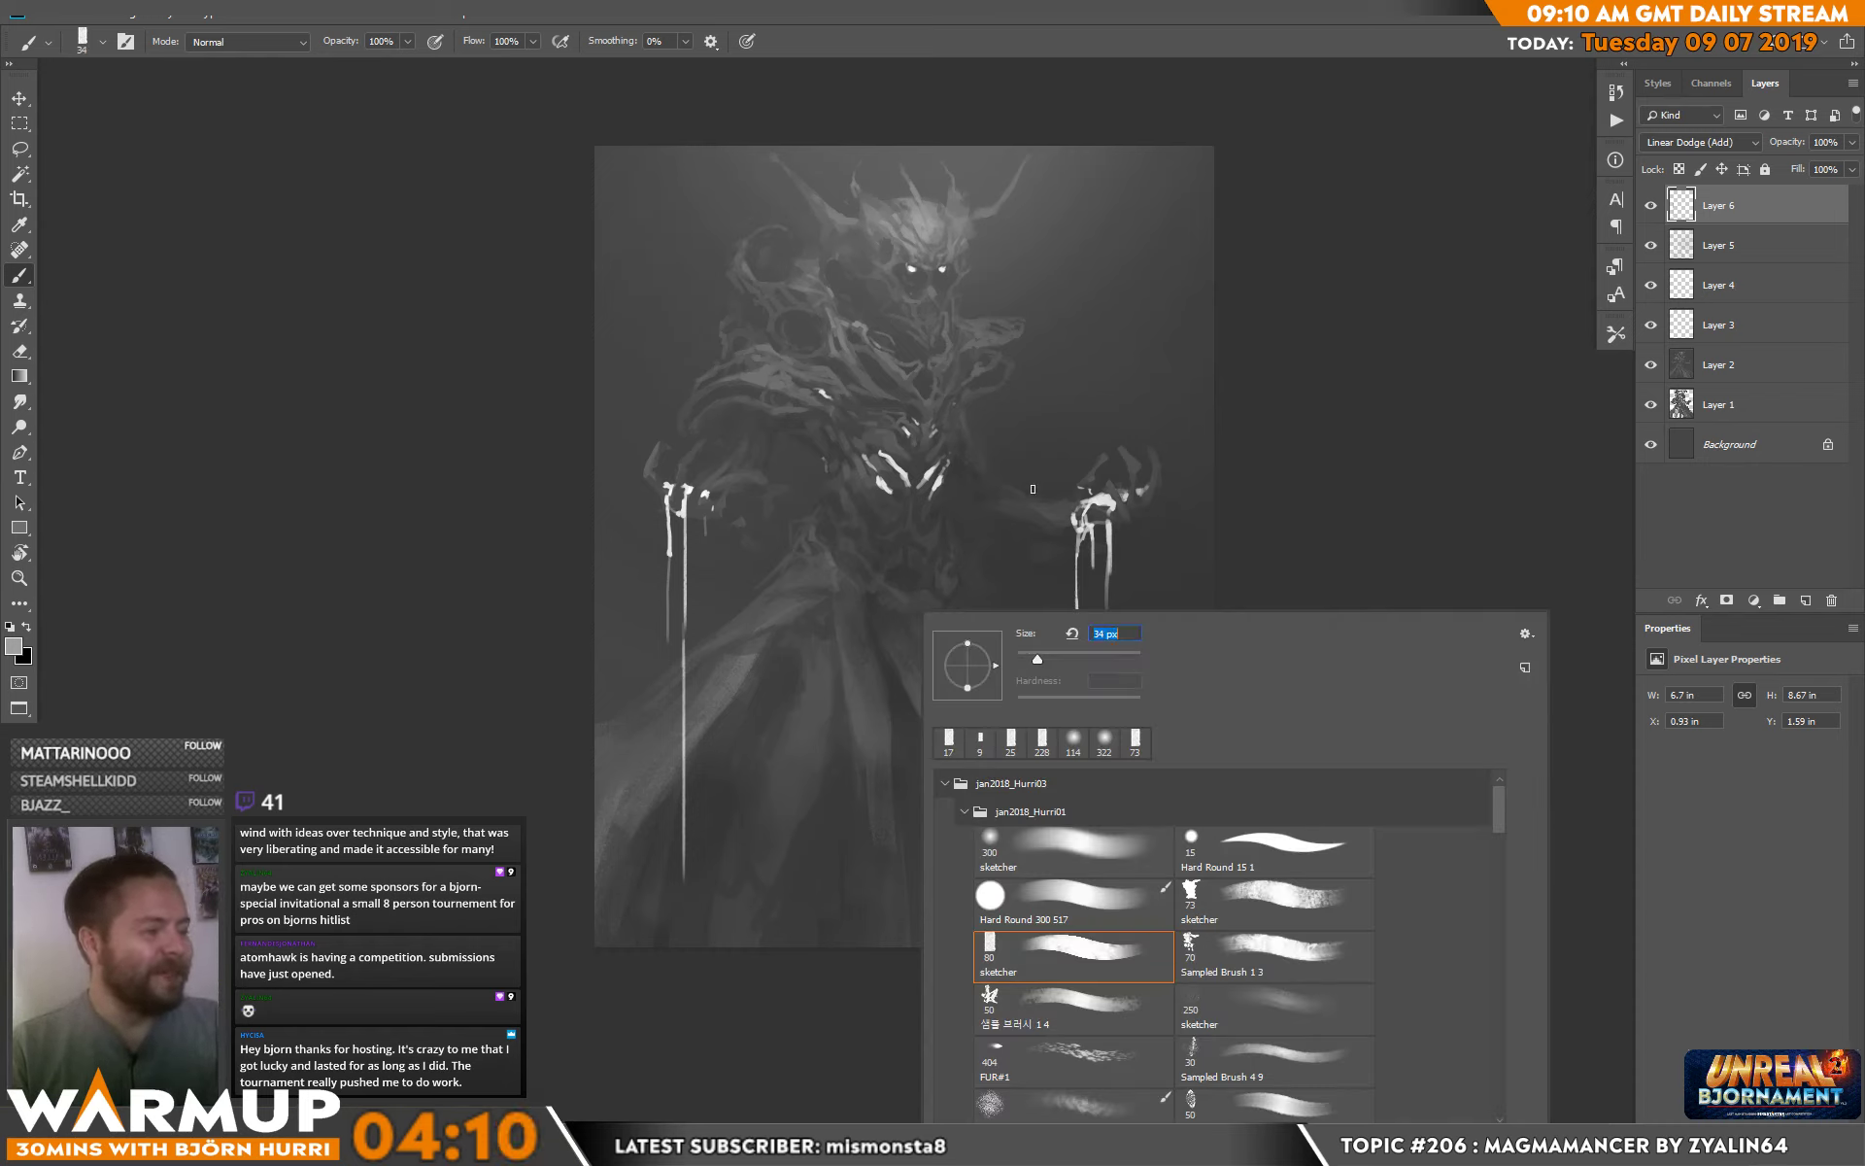
pyautogui.click(944, 269)
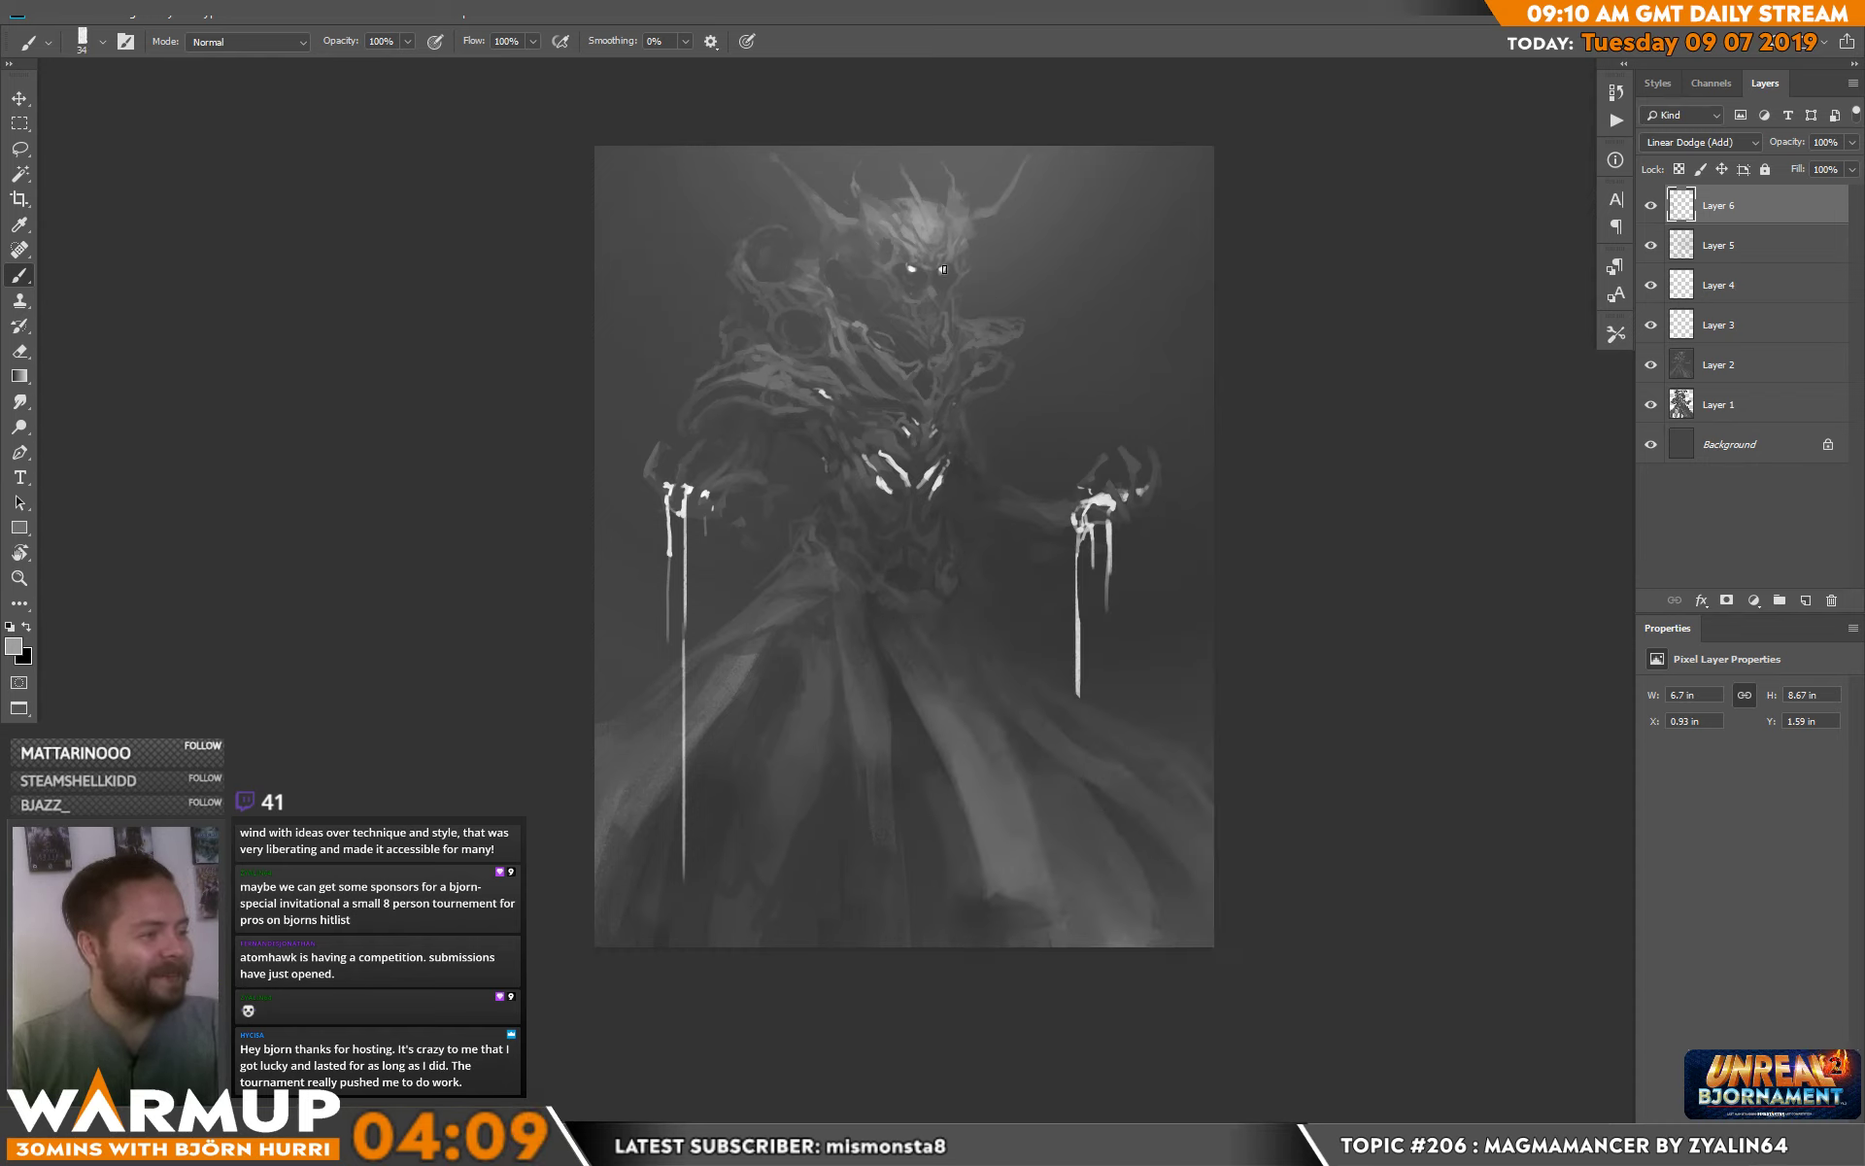
pyautogui.rightClick(736, 178)
pyautogui.click(845, 228)
pyautogui.moveTo(701, 161); pyautogui.dragTo(706, 169)
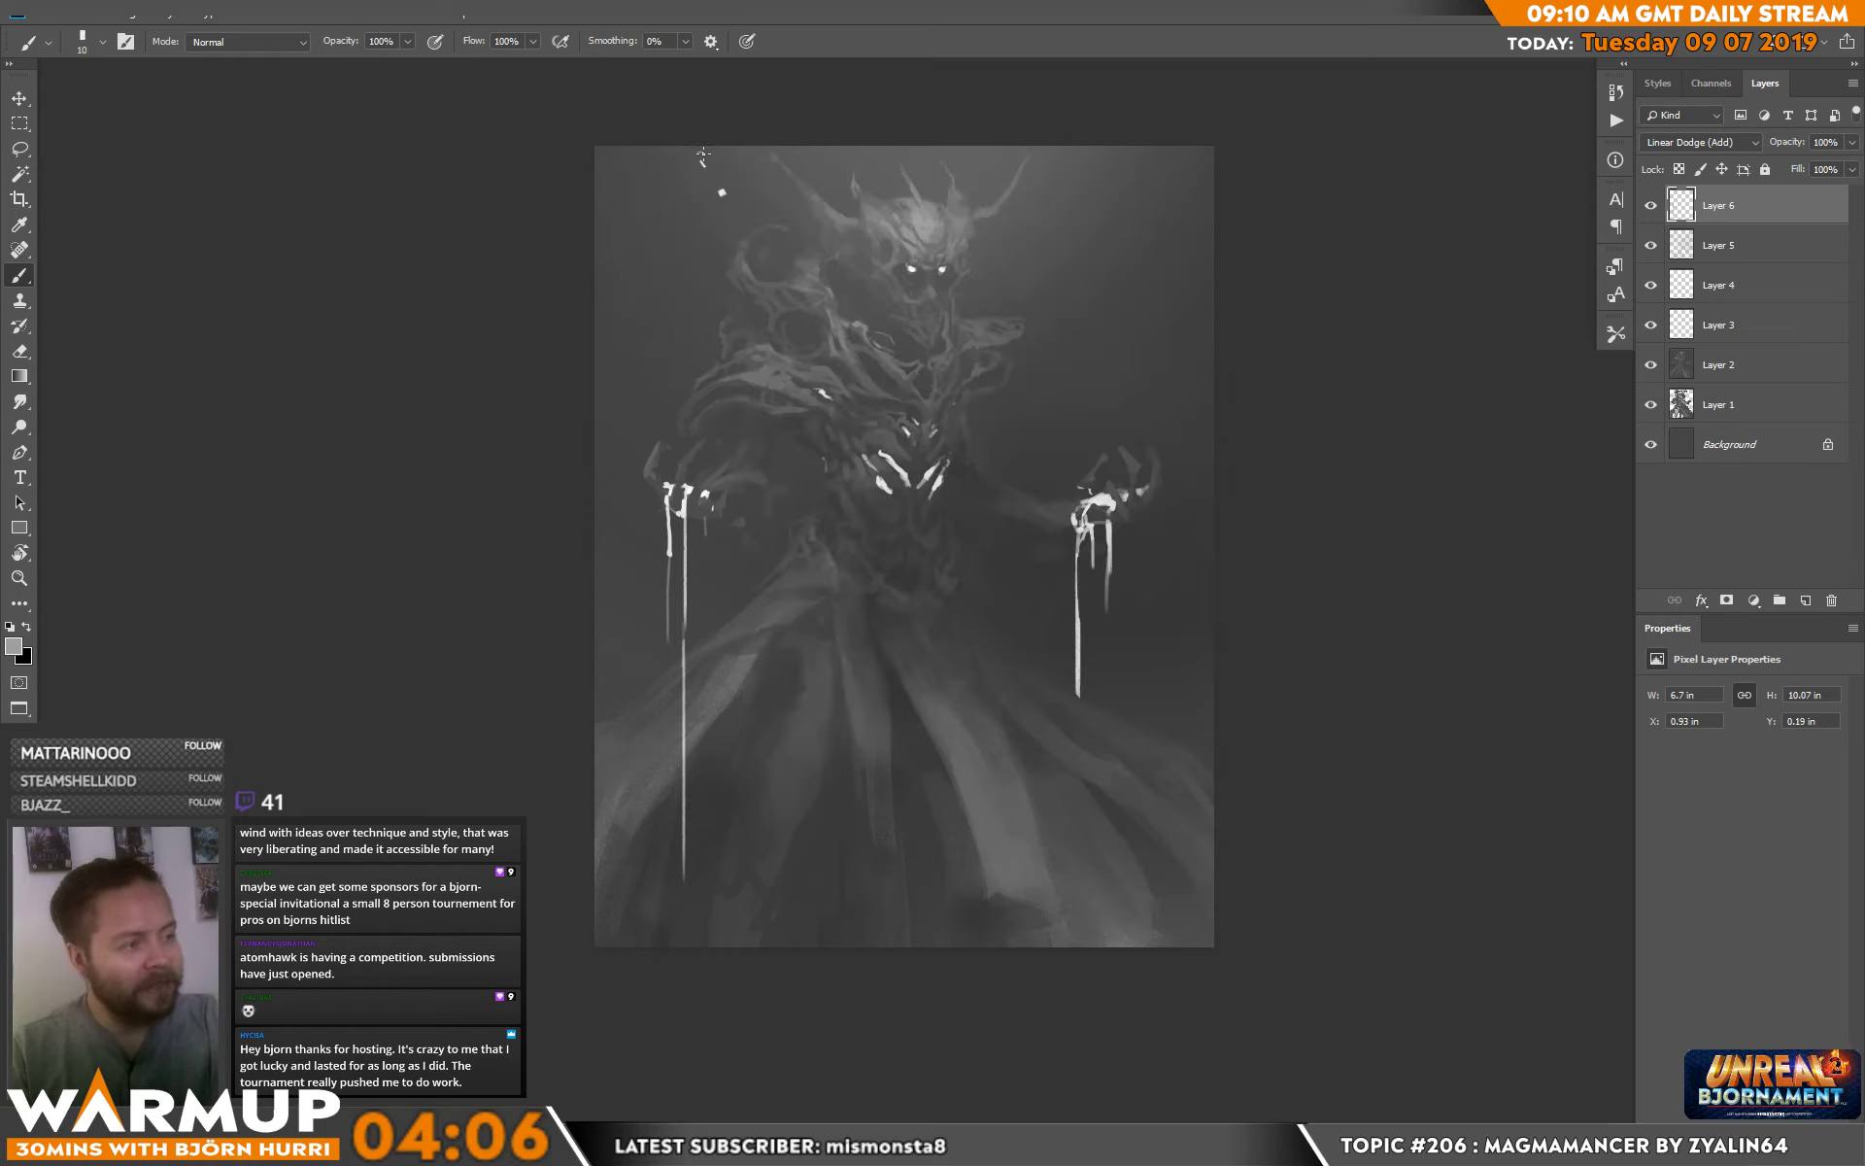
pyautogui.click(700, 152)
# Add a larger 44 px ember at upper left and erase its square edges.
pyautogui.rightClick(833, 233)
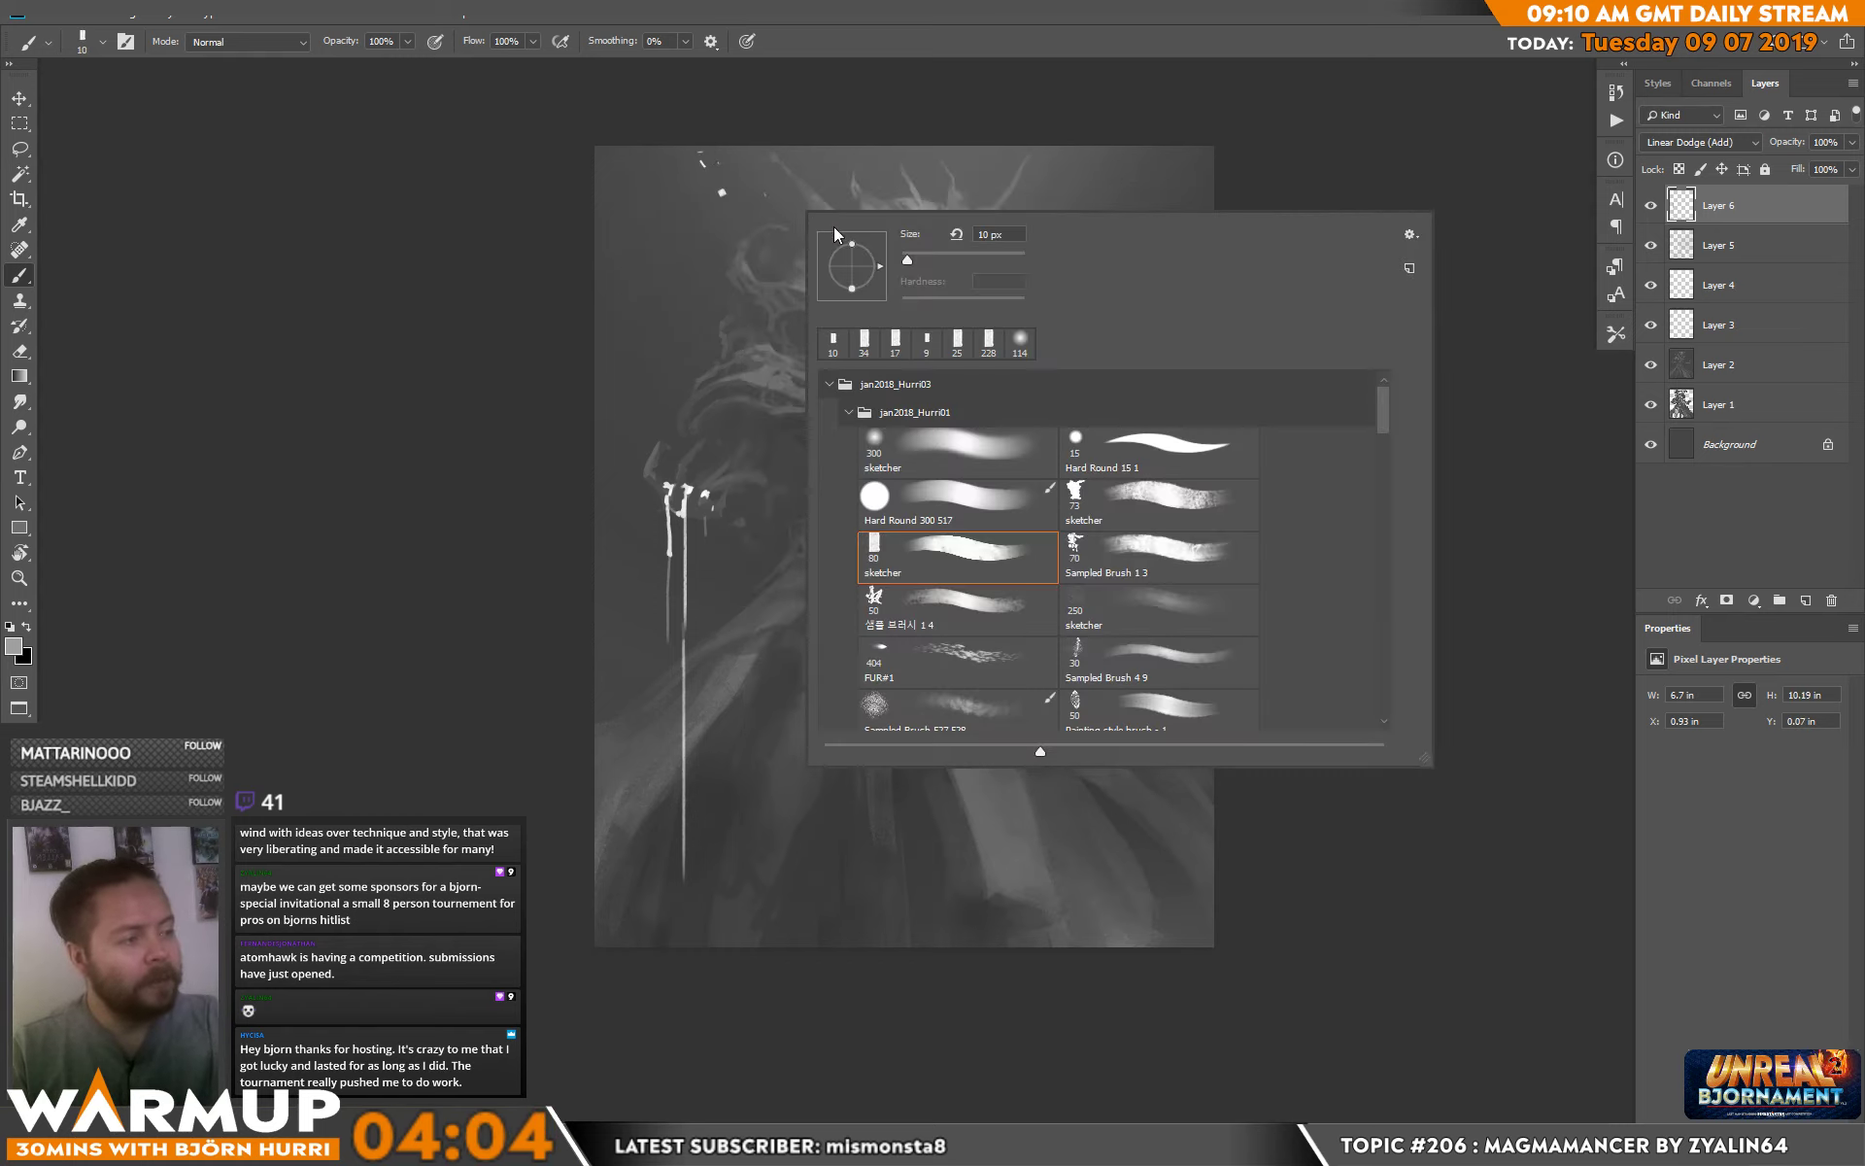
pyautogui.click(928, 258)
pyautogui.click(641, 206)
pyautogui.rightClick(699, 221)
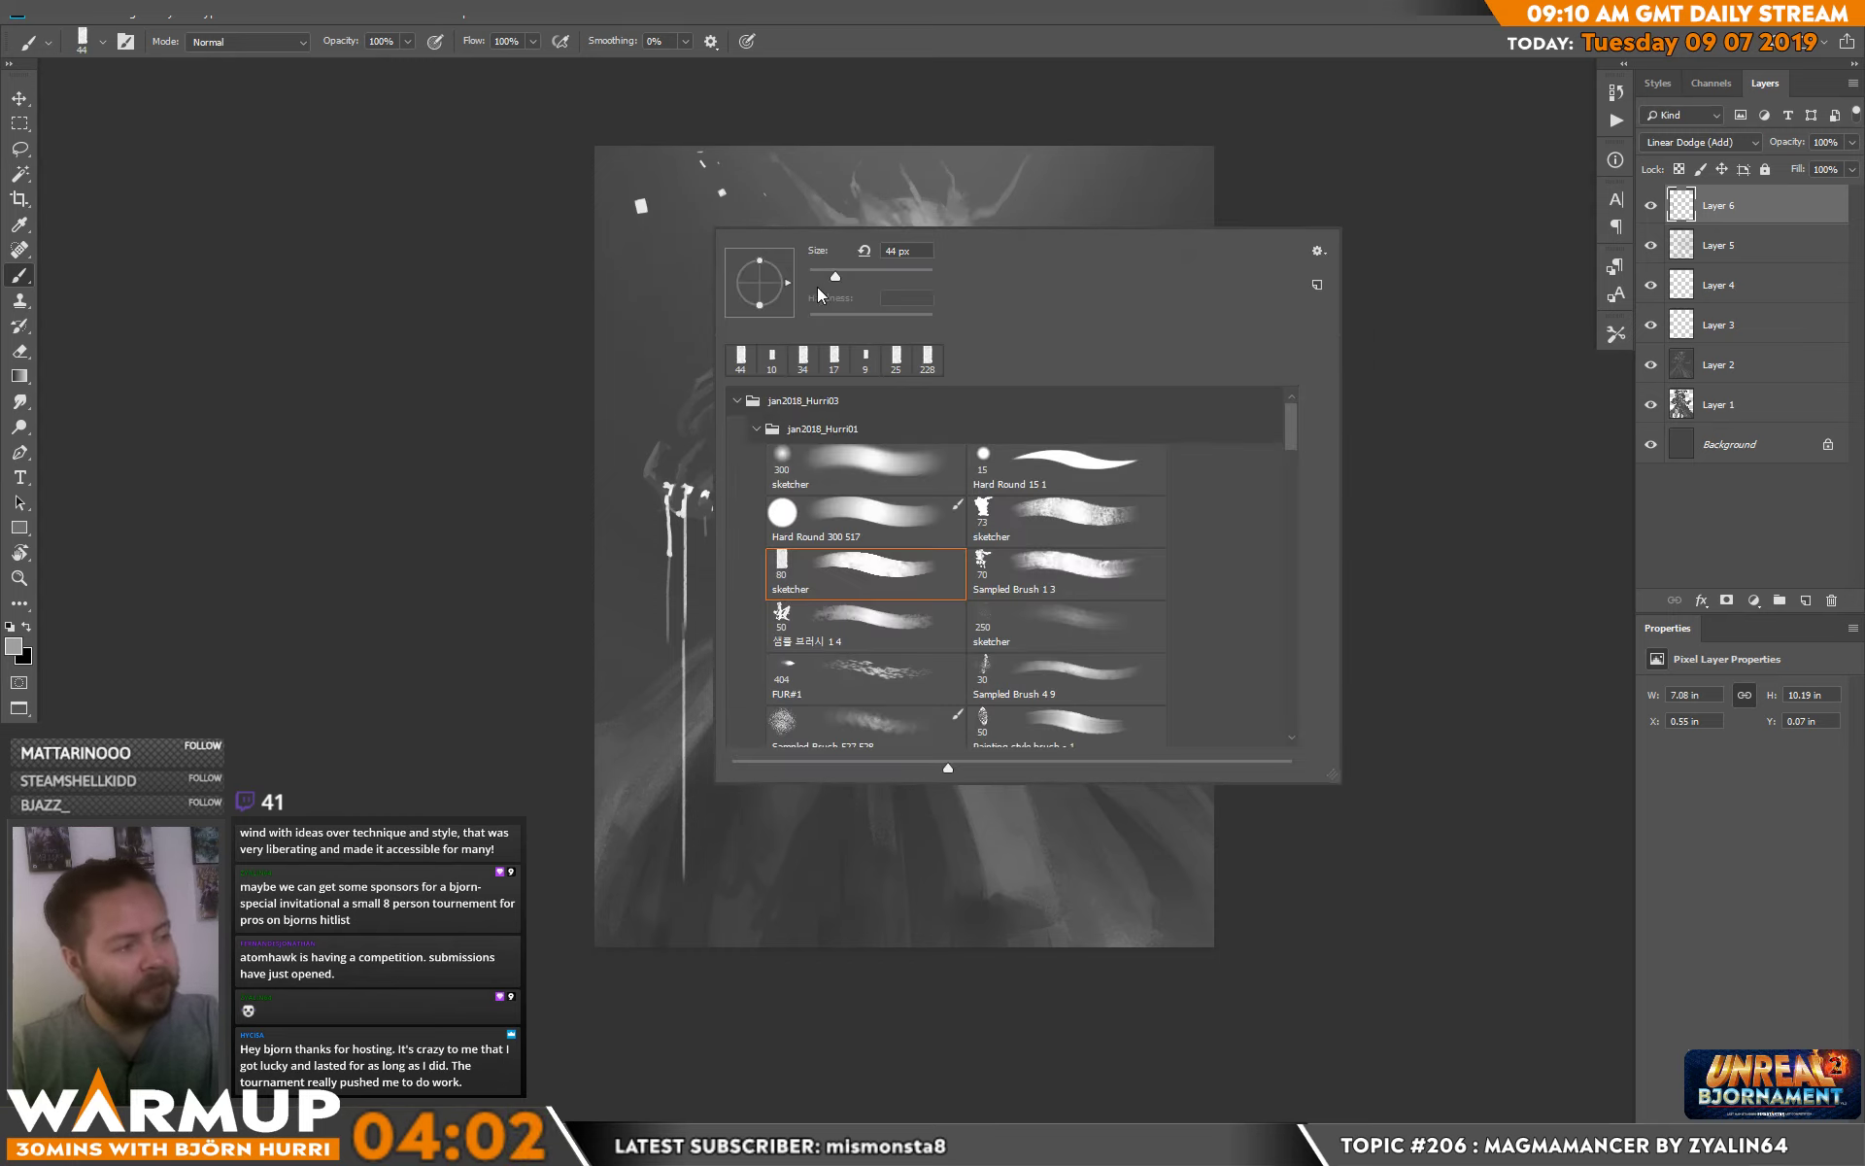
pyautogui.press('Return')
pyautogui.press('e')
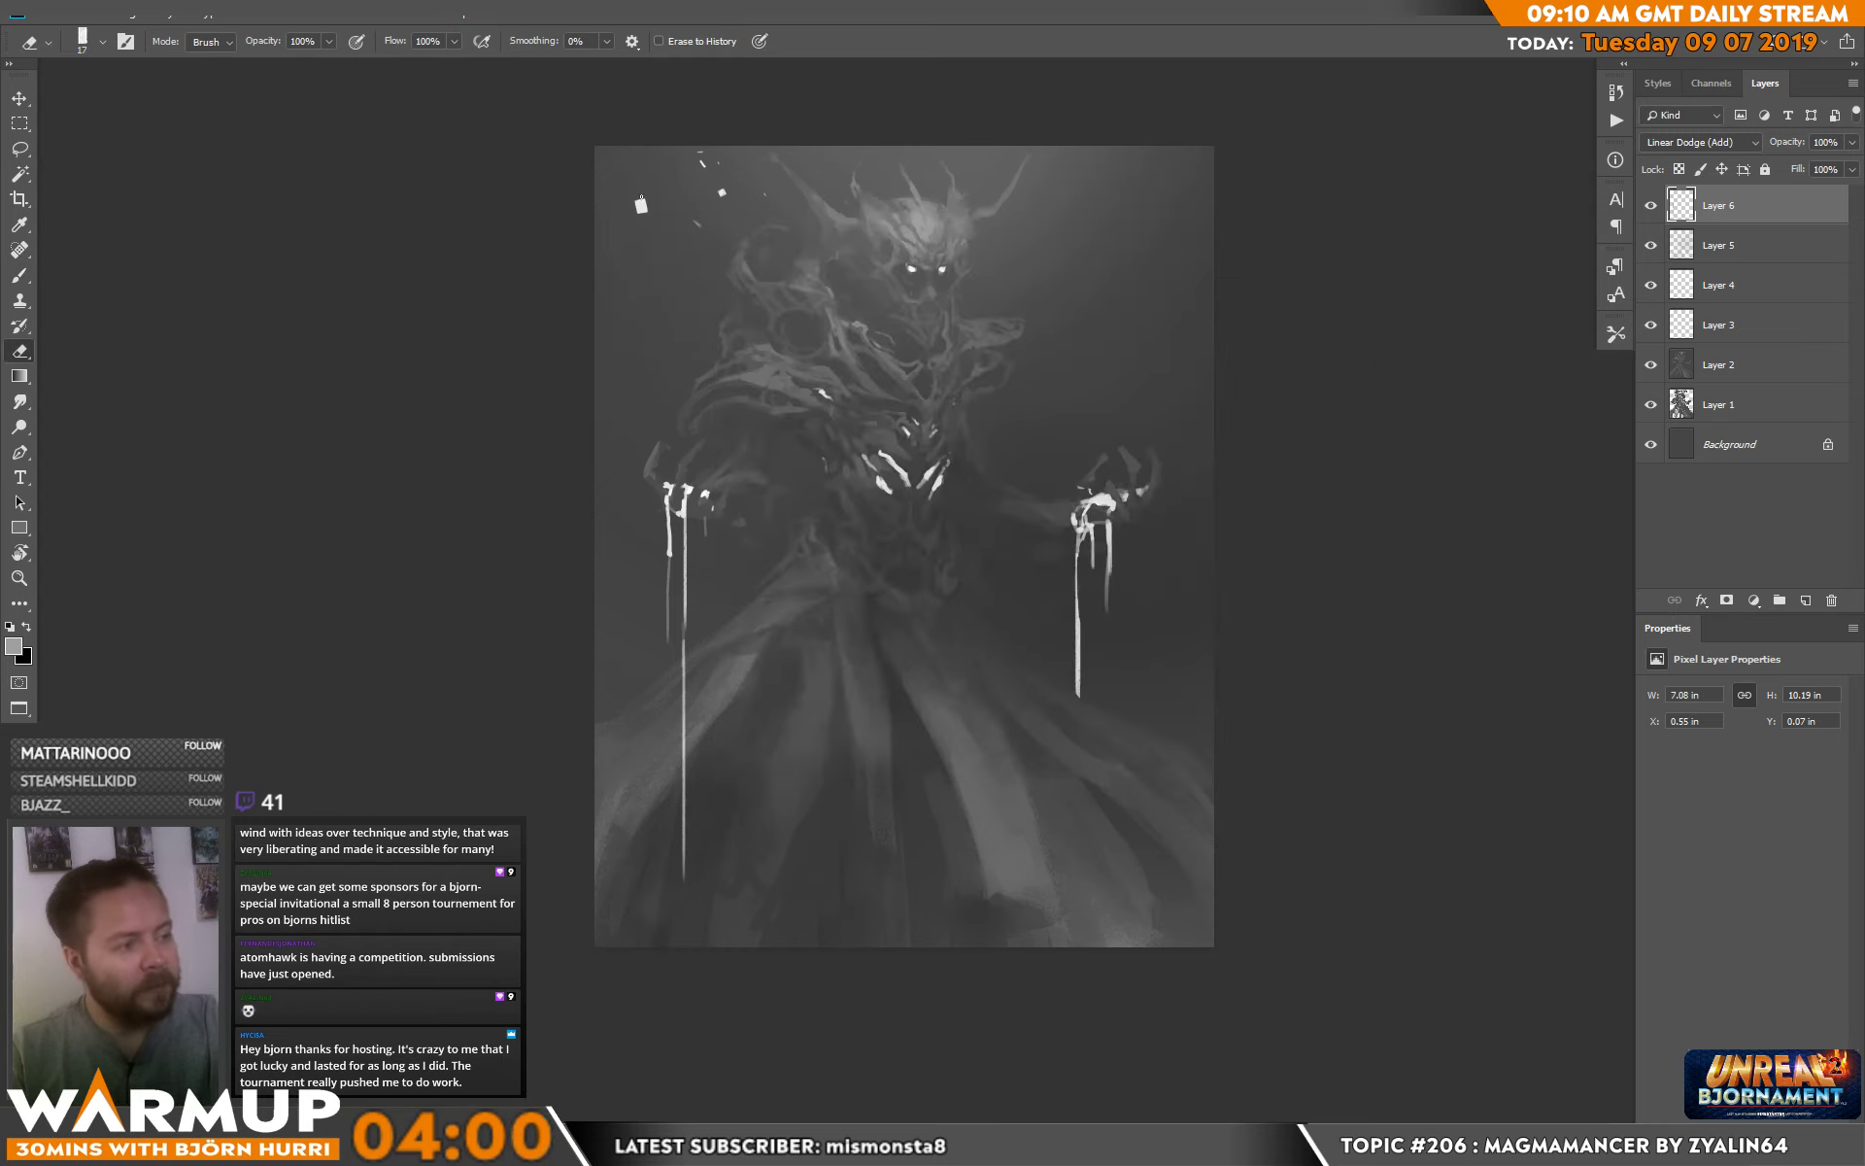
pyautogui.moveTo(647, 199); pyautogui.dragTo(646, 213)
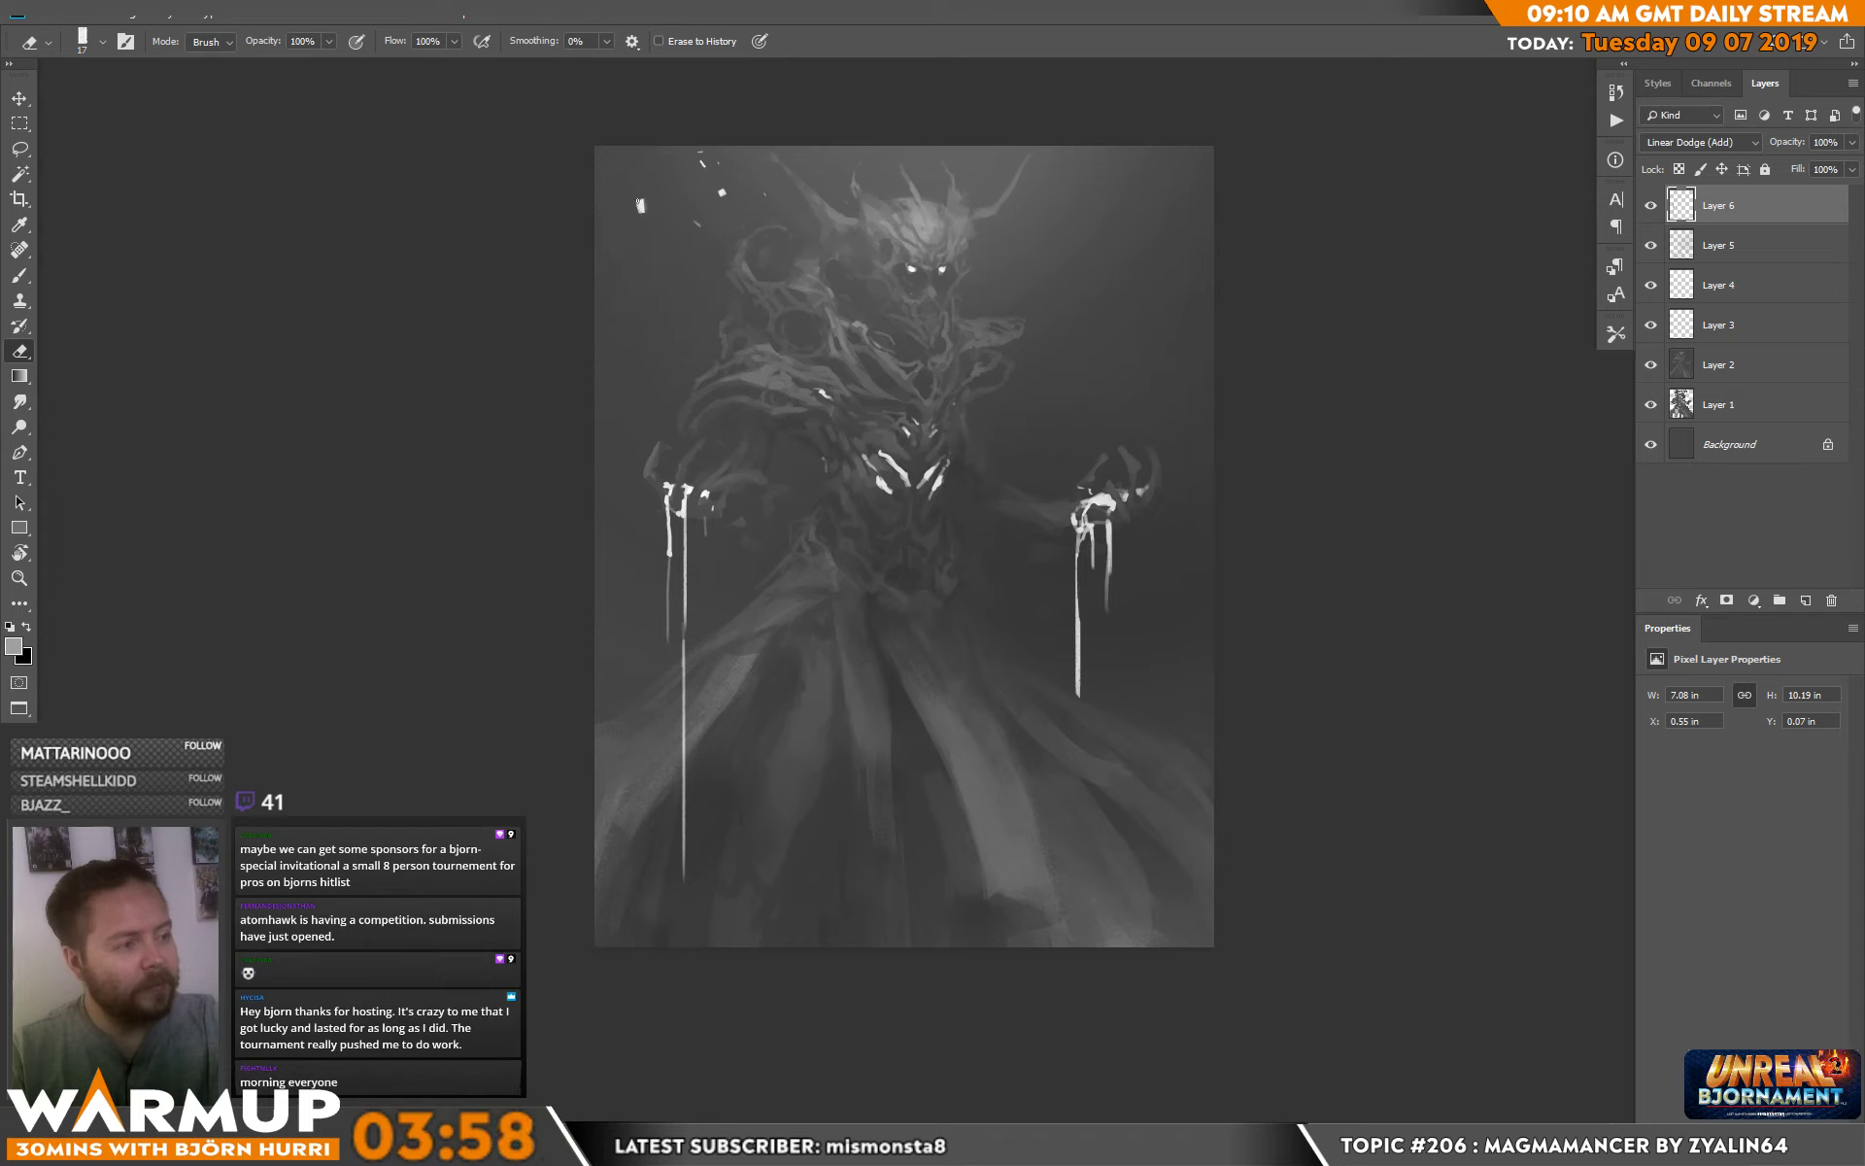
pyautogui.press('b')
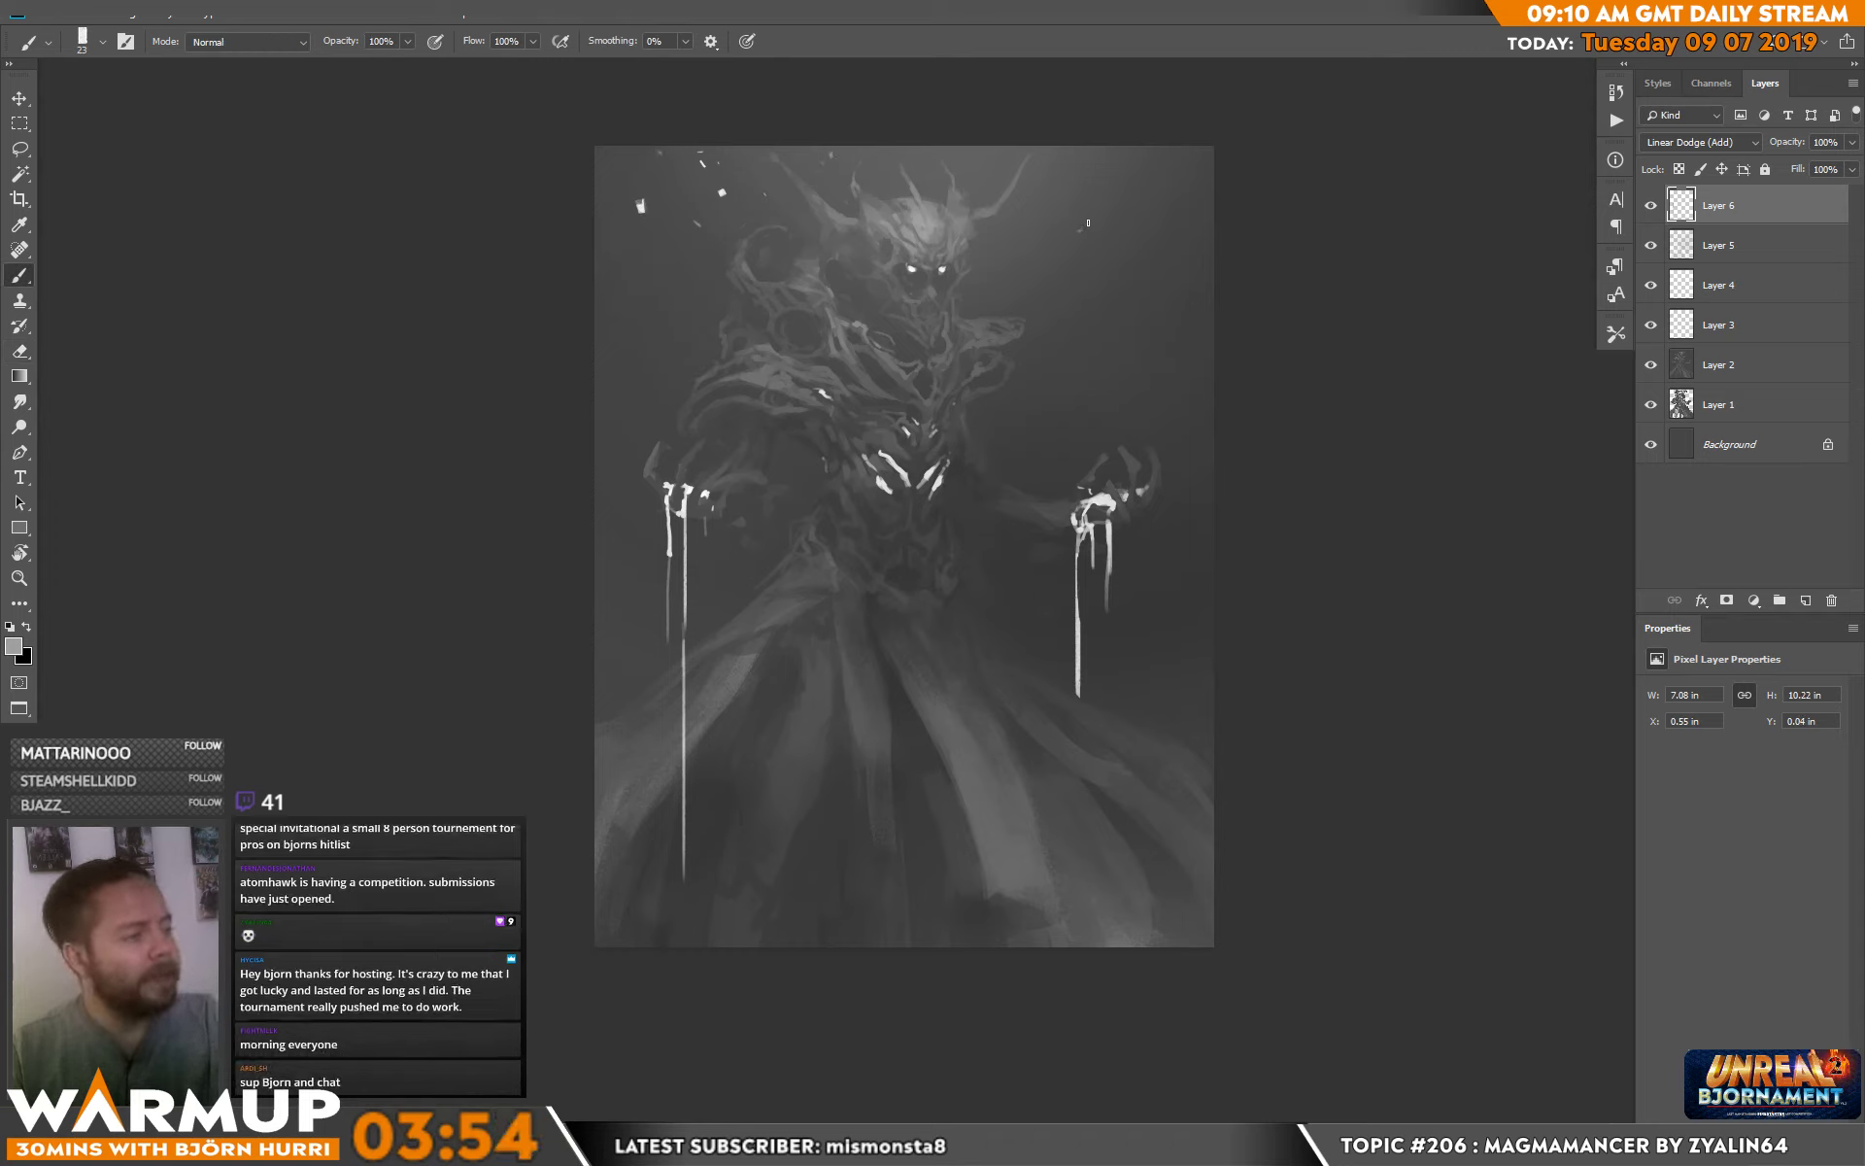
# Scatter white embers at the upper right and along the left canvas edge.
pyautogui.click(1169, 222)
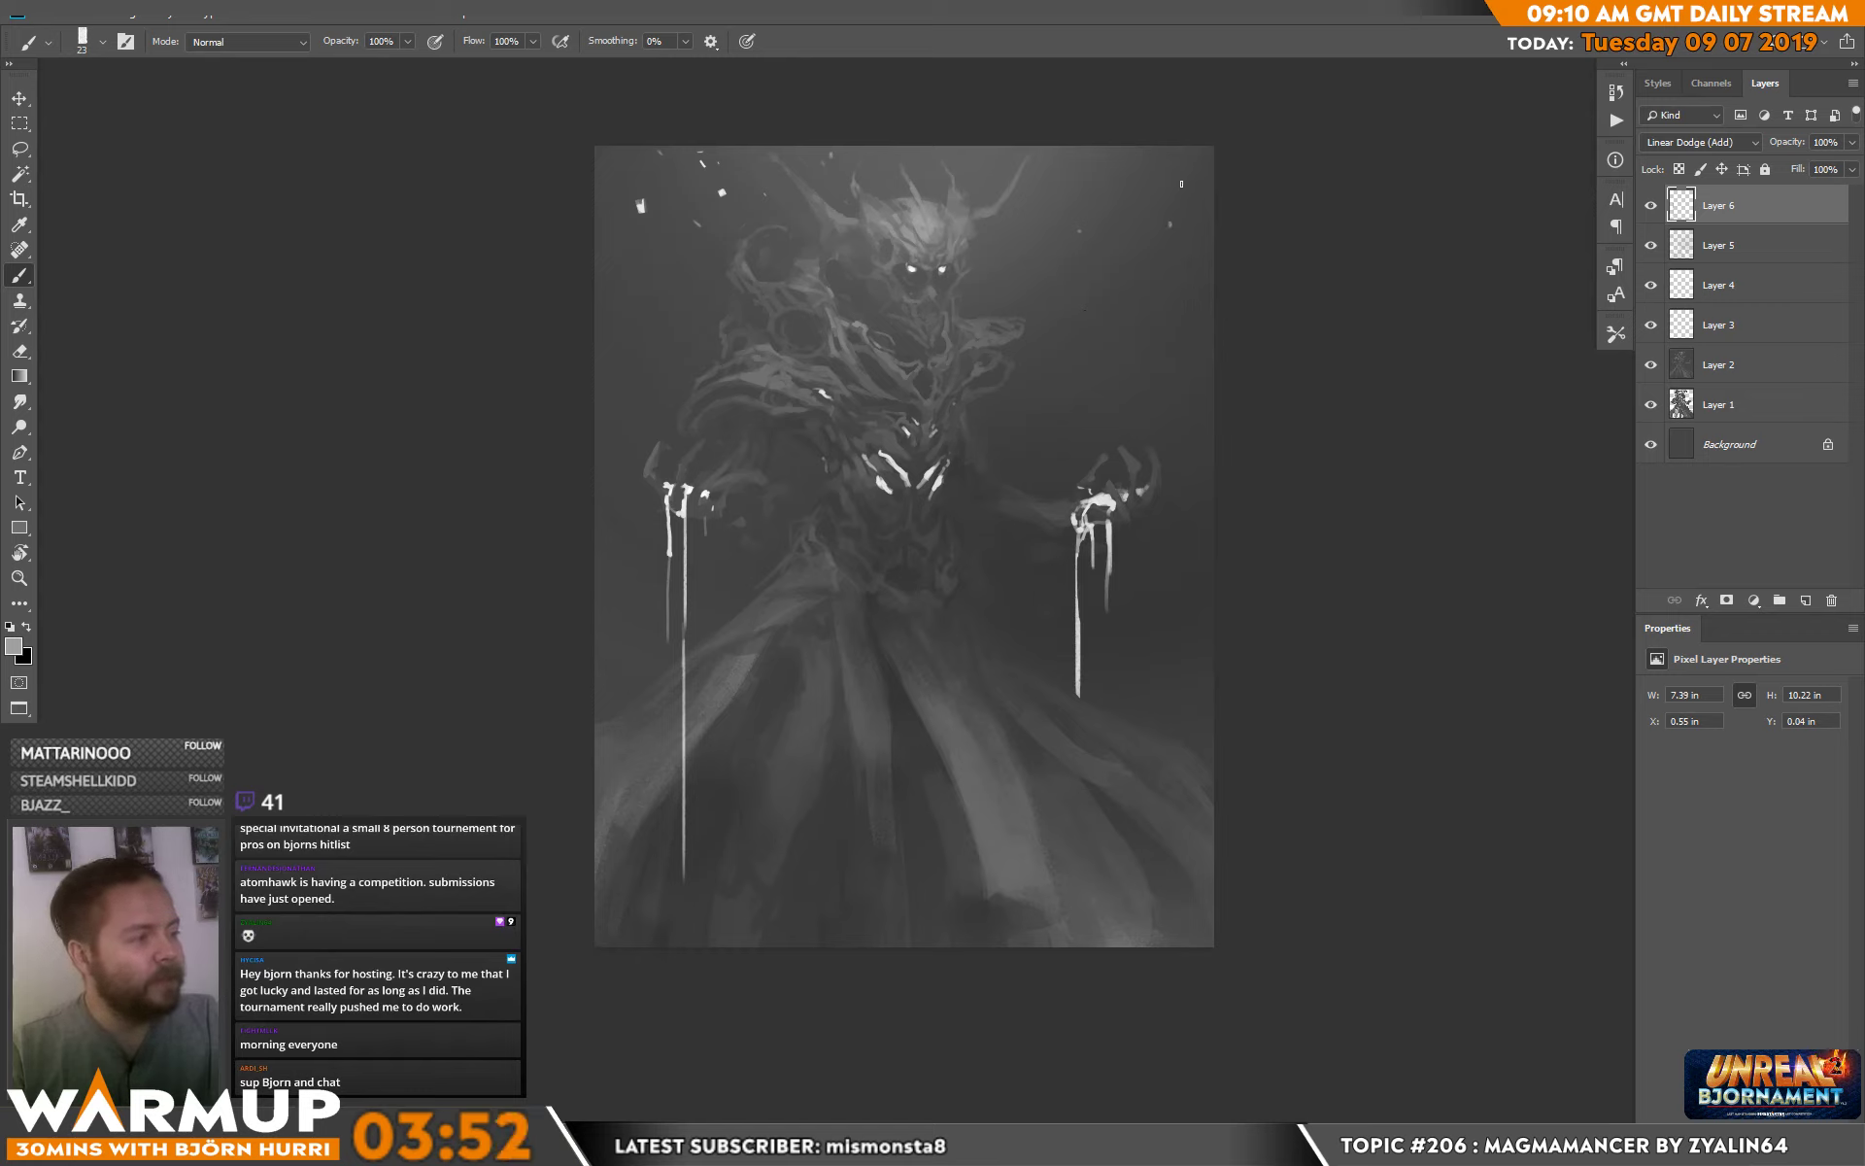
pyautogui.click(1182, 184)
pyautogui.click(598, 300)
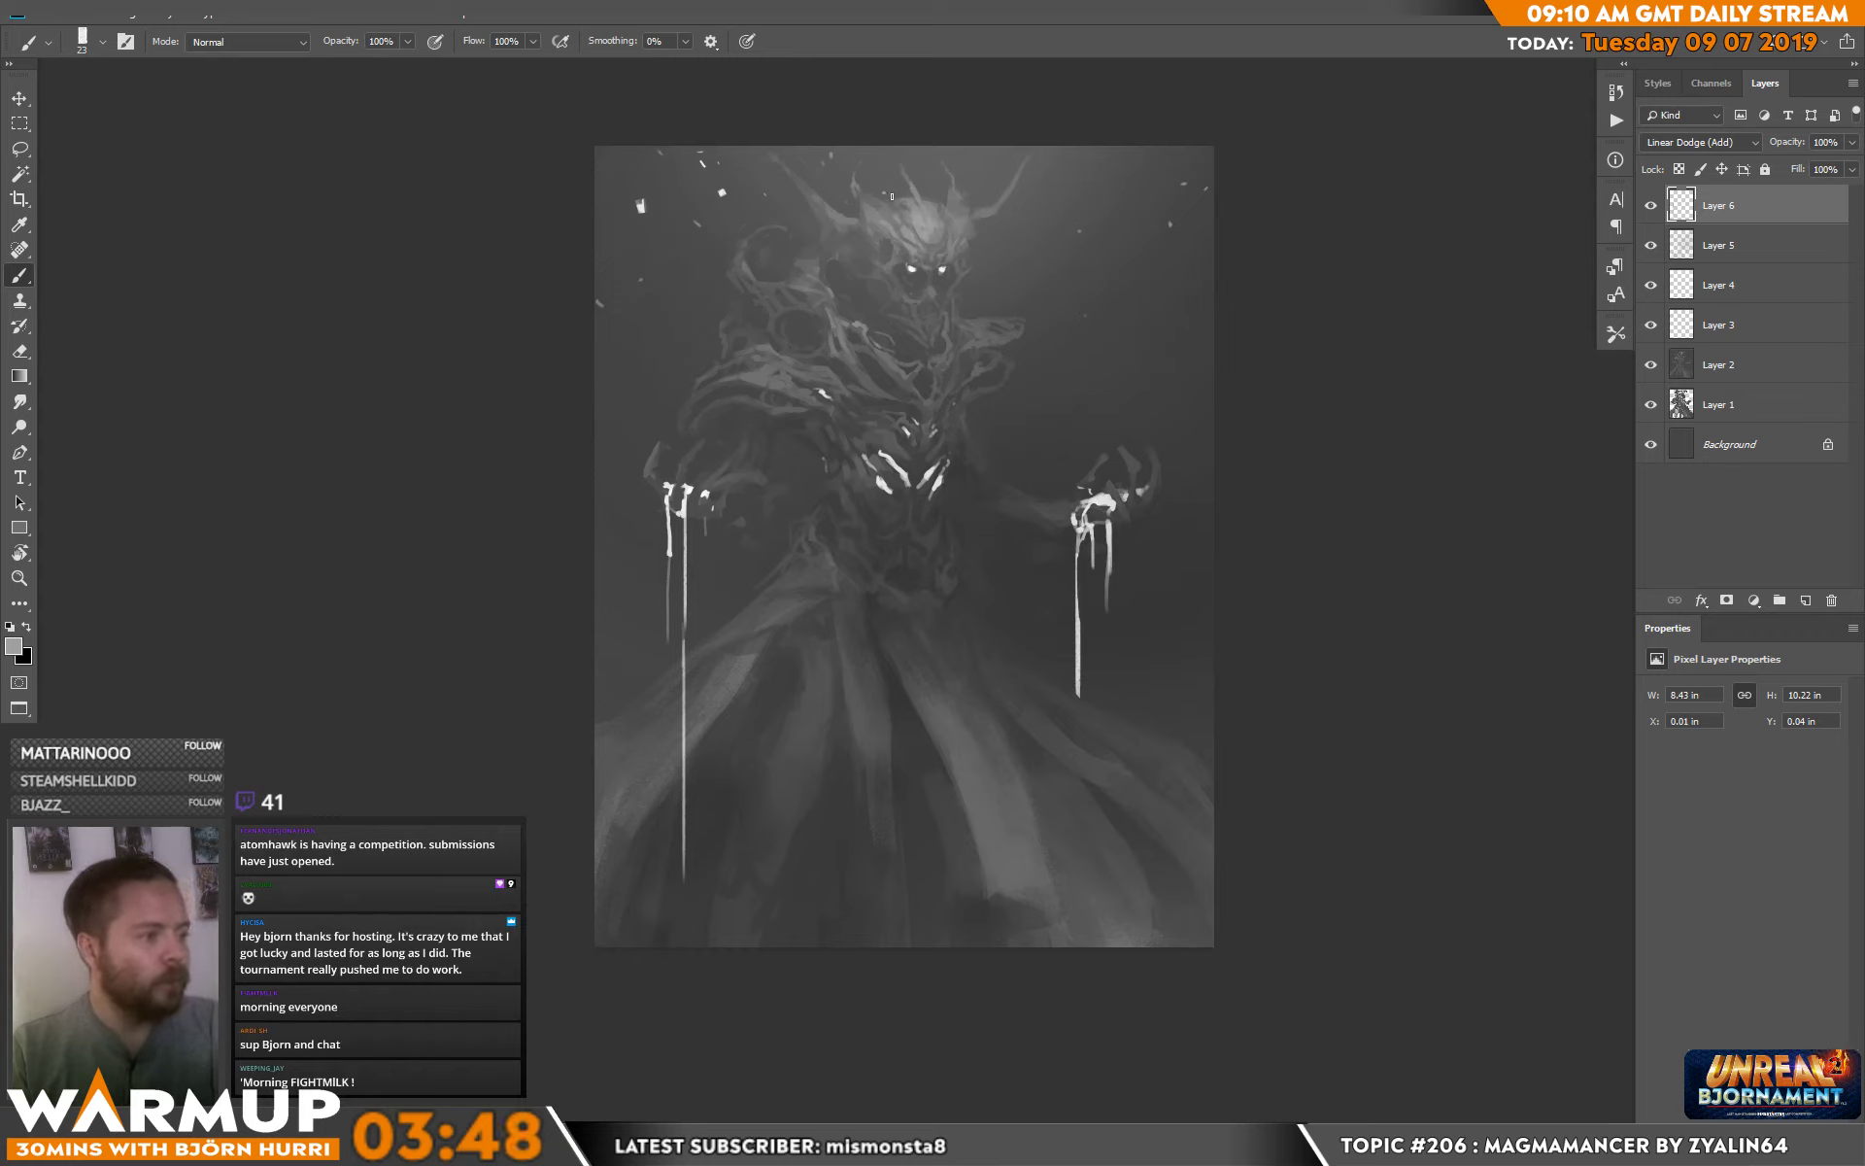
pyautogui.click(595, 162)
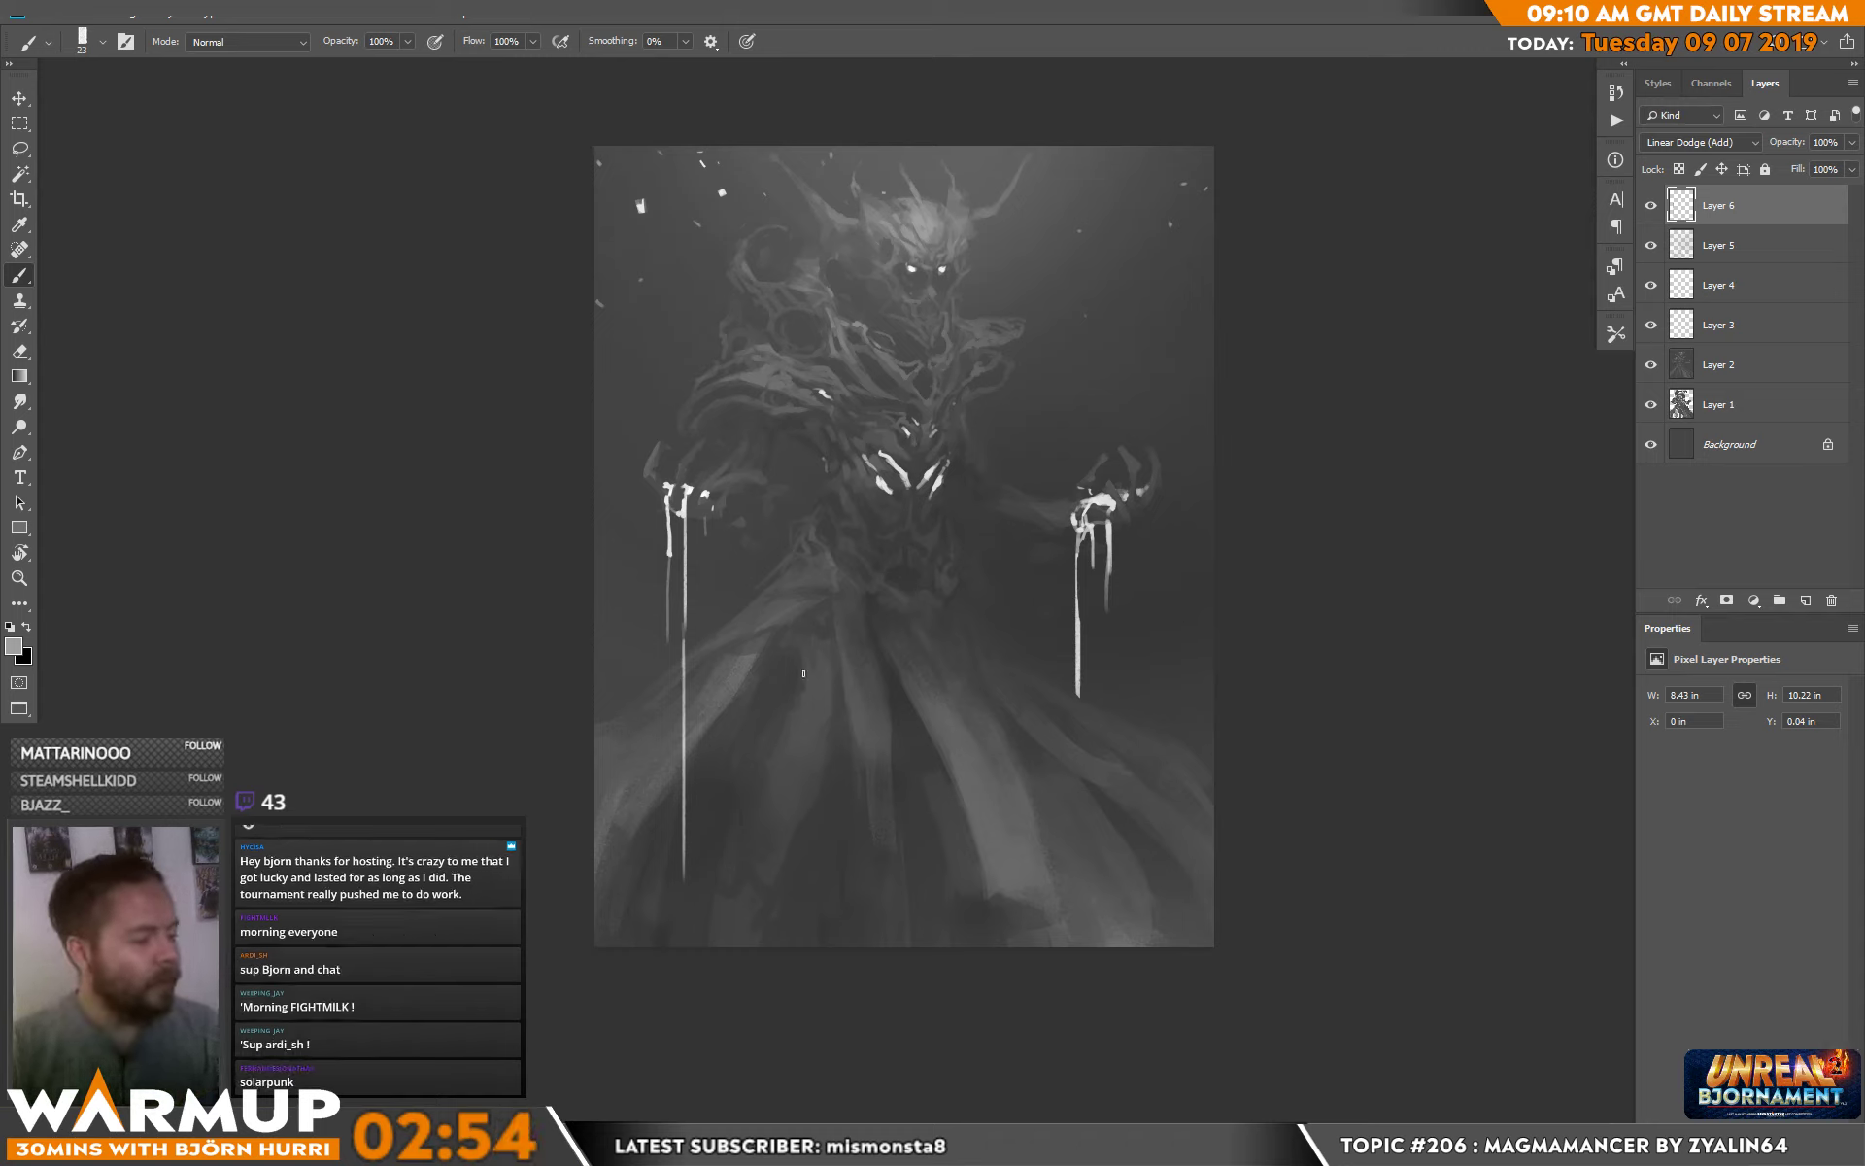
# With a 56 px brush, paint white strokes at the left edge and an arc around the left hand.
pyautogui.rightClick(839, 536)
pyautogui.moveTo(946, 588); pyautogui.dragTo(965, 582)
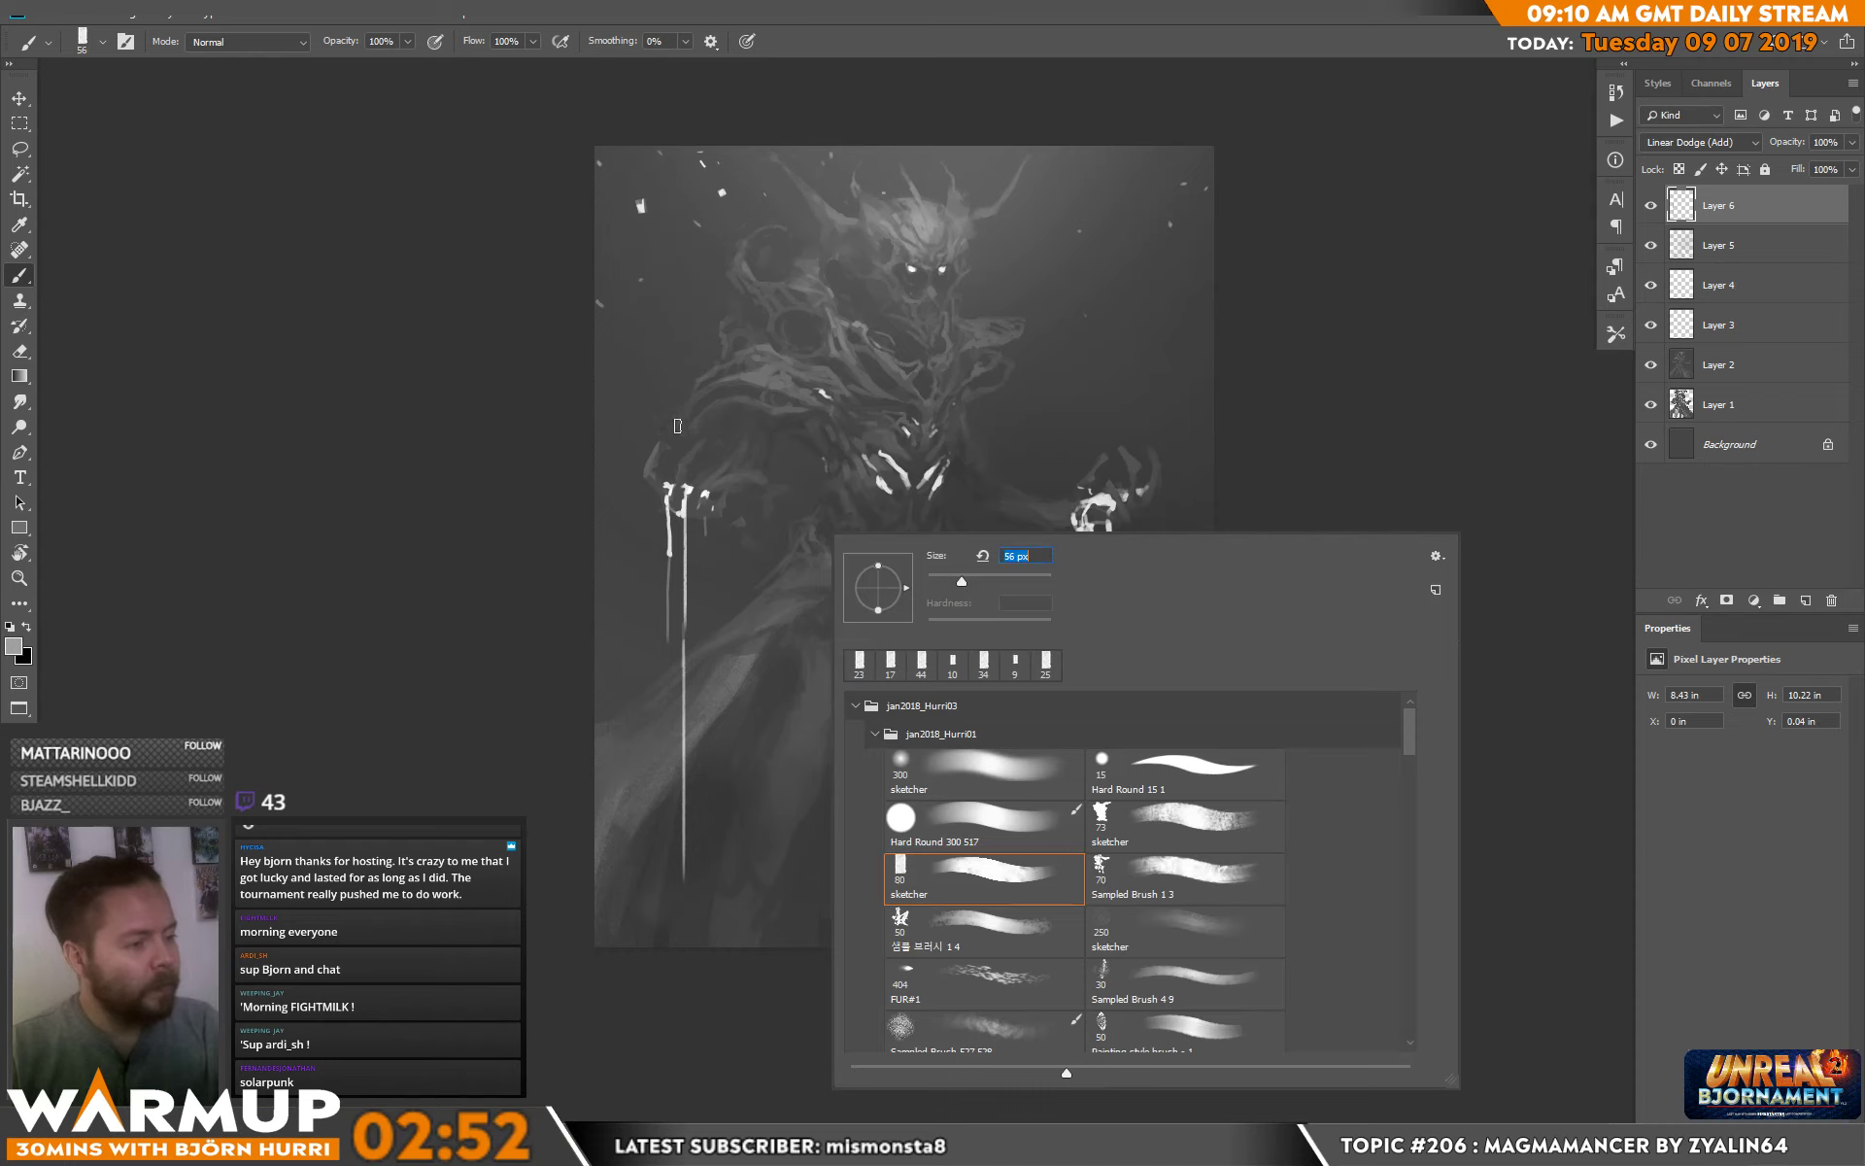
pyautogui.moveTo(560, 370); pyautogui.dragTo(667, 481)
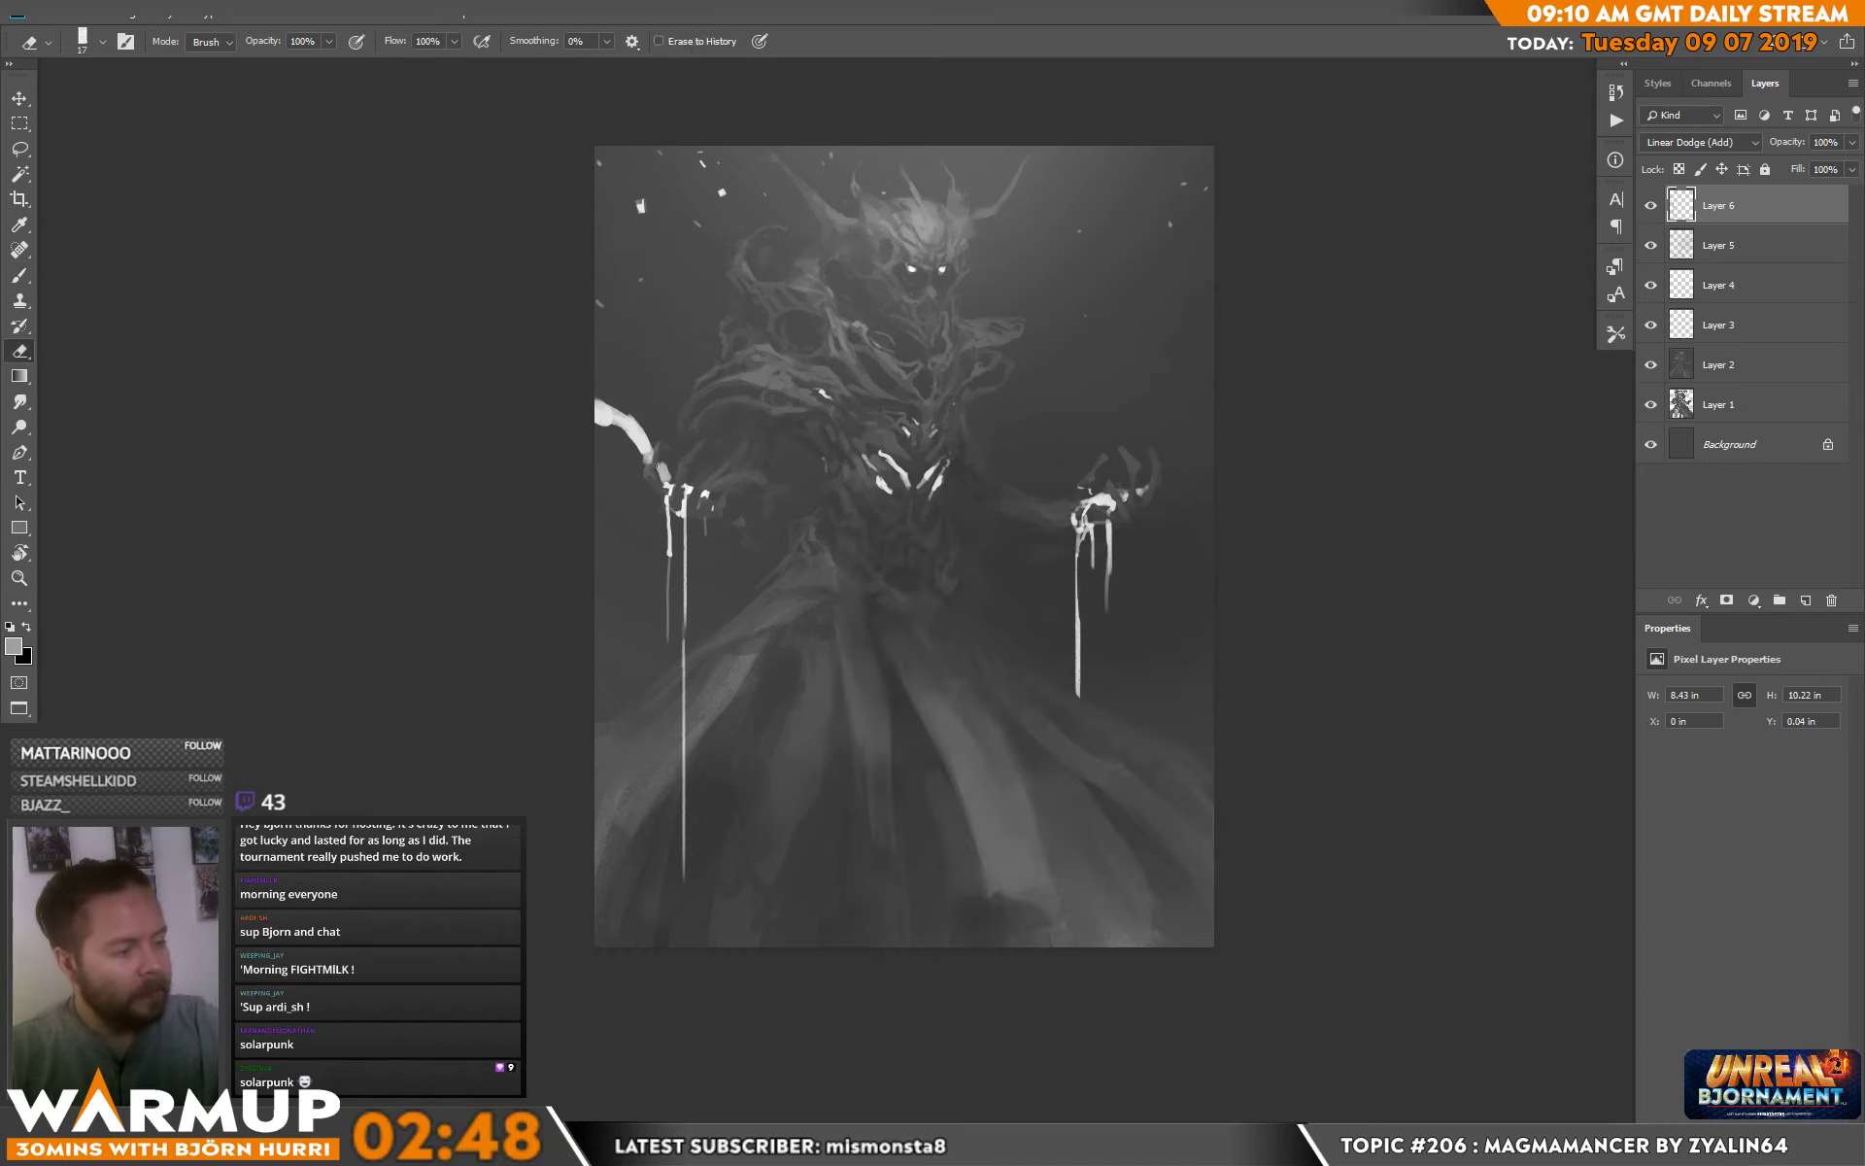
pyautogui.press('e')
pyautogui.press('b')
pyautogui.moveTo(579, 579)
pyautogui.mouseDown()
pyautogui.moveTo(722, 596)
pyautogui.moveTo(767, 573)
pyautogui.mouseUp()
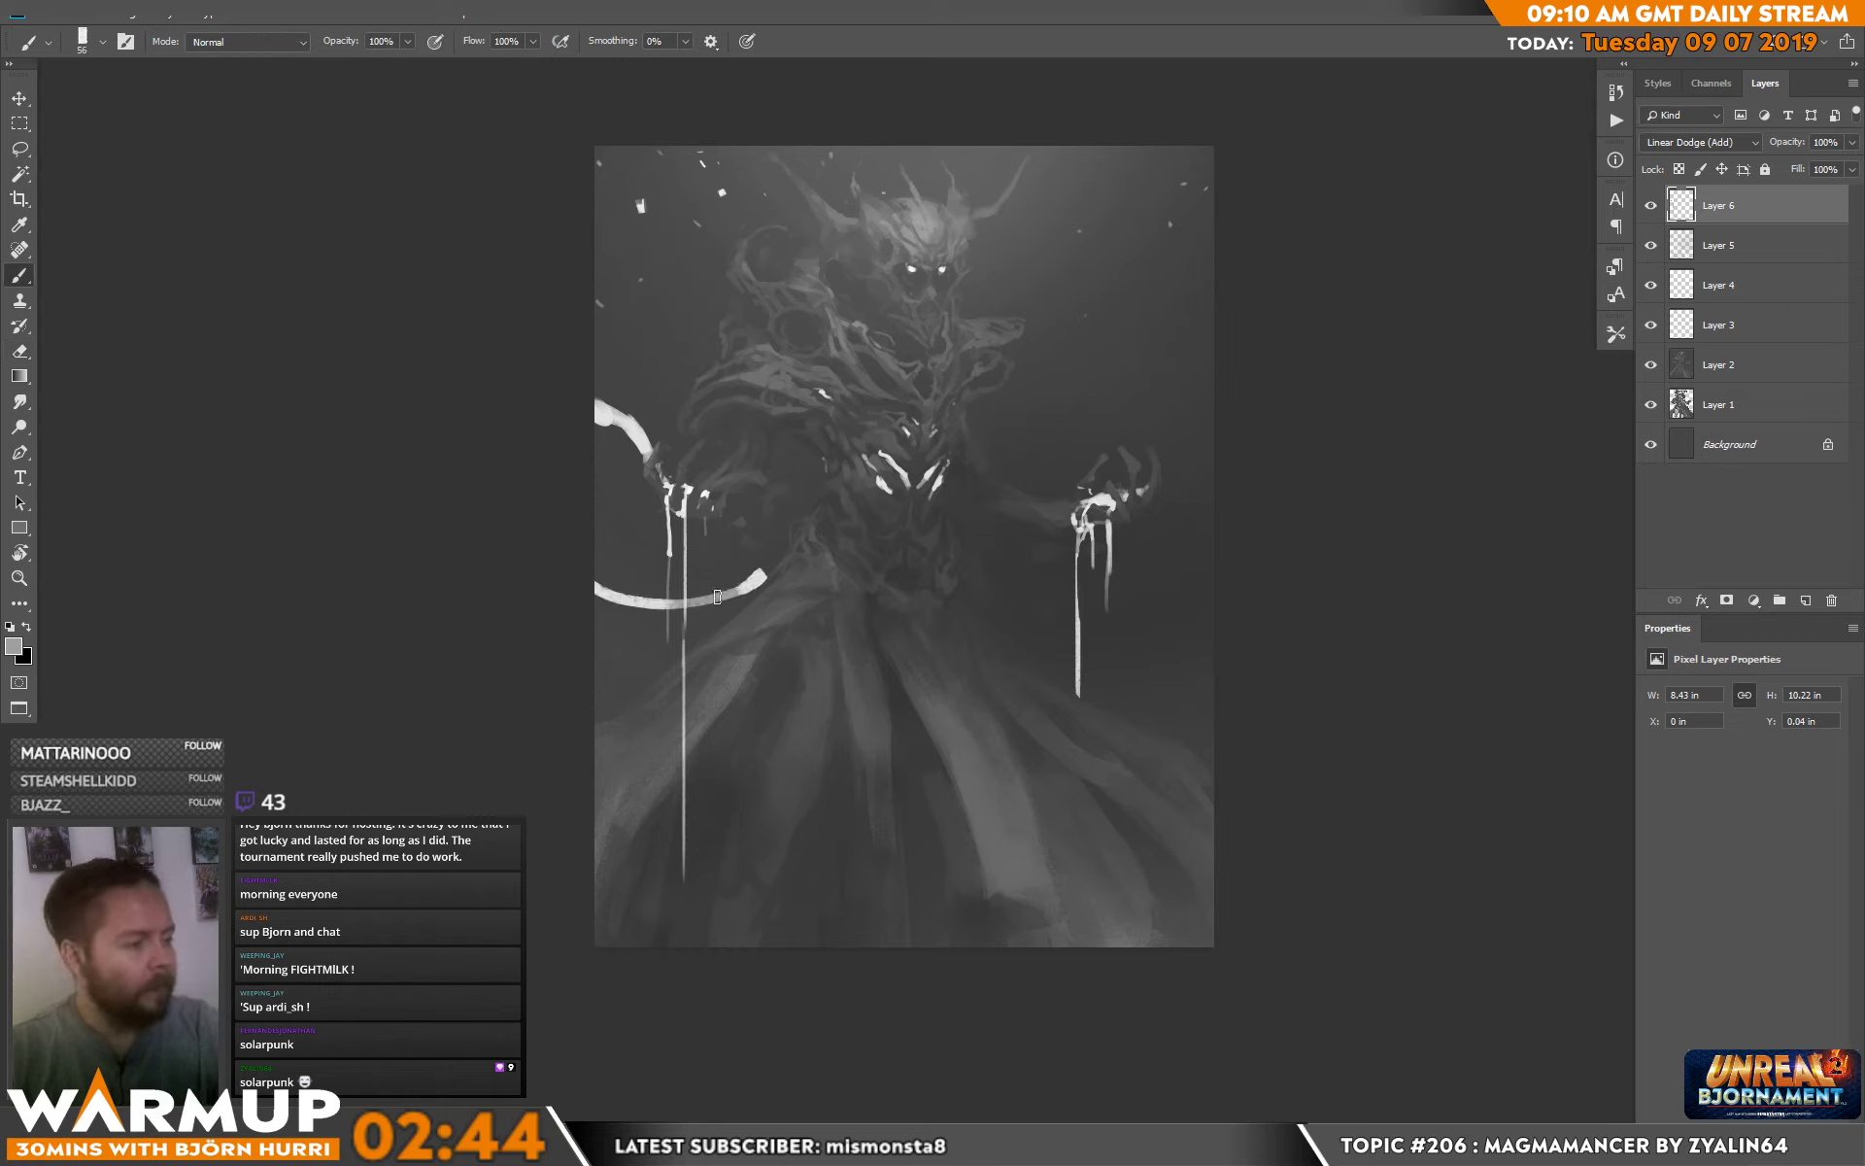
pyautogui.moveTo(646, 601); pyautogui.dragTo(773, 572)
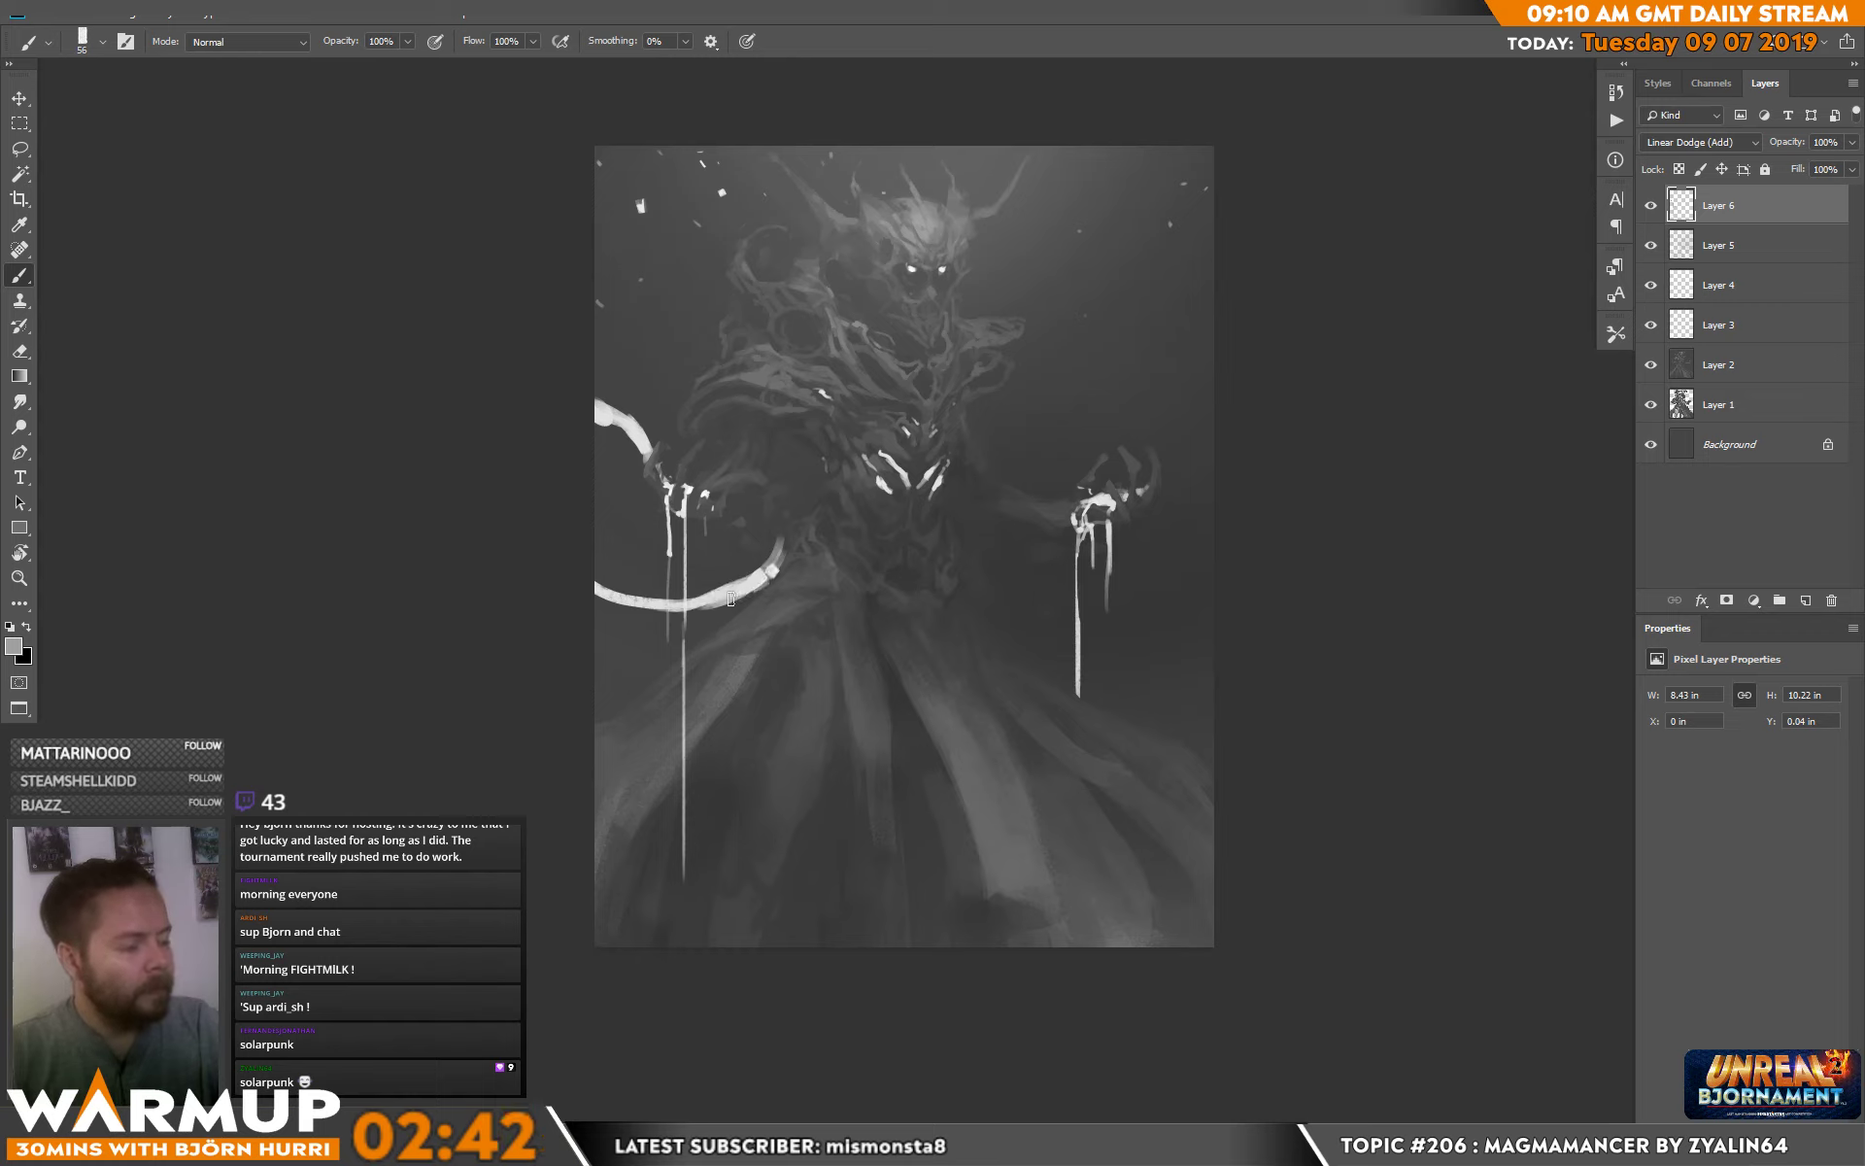
# Paint a white arc around the right hand and add small sparks, trimming one with the eraser.
pyautogui.moveTo(1118, 398)
pyautogui.mouseDown()
pyautogui.moveTo(1211, 455)
pyautogui.moveTo(1204, 583)
pyautogui.moveTo(1129, 580)
pyautogui.moveTo(1190, 593)
pyautogui.moveTo(1067, 513)
pyautogui.mouseUp()
pyautogui.moveTo(1129, 331)
pyautogui.mouseDown()
pyautogui.moveTo(1152, 330)
pyautogui.moveTo(1135, 340)
pyautogui.mouseUp()
pyautogui.press('e')
pyautogui.moveTo(1113, 328); pyautogui.dragTo(1206, 312)
pyautogui.press('b')
pyautogui.click(1214, 333)
# At 40 px, paint a jagged white bolt down from the canvas top past the head.
pyautogui.rightClick(949, 218)
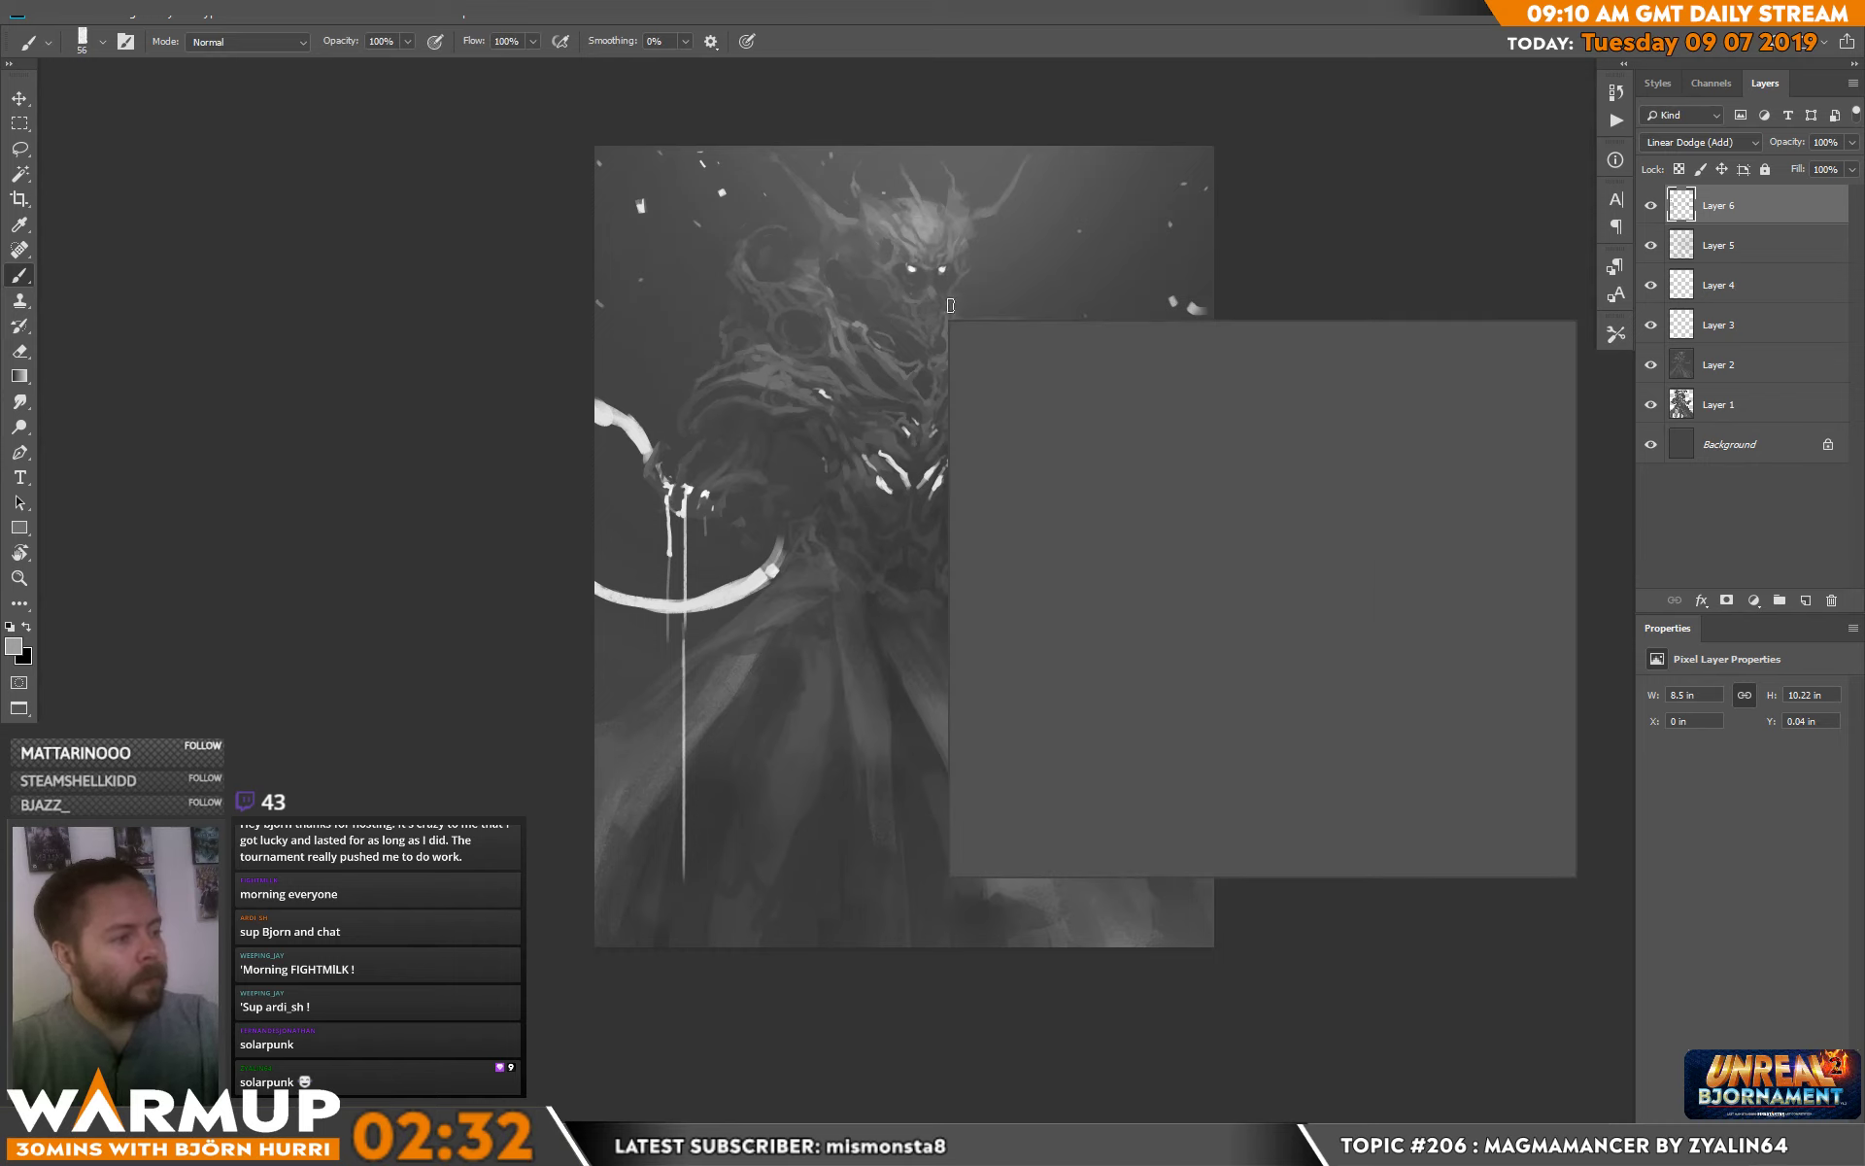
pyautogui.moveTo(1078, 376); pyautogui.dragTo(1067, 376)
pyautogui.moveTo(840, 288)
pyautogui.mouseDown()
pyautogui.moveTo(849, 311)
pyautogui.moveTo(819, 273)
pyautogui.mouseUp()
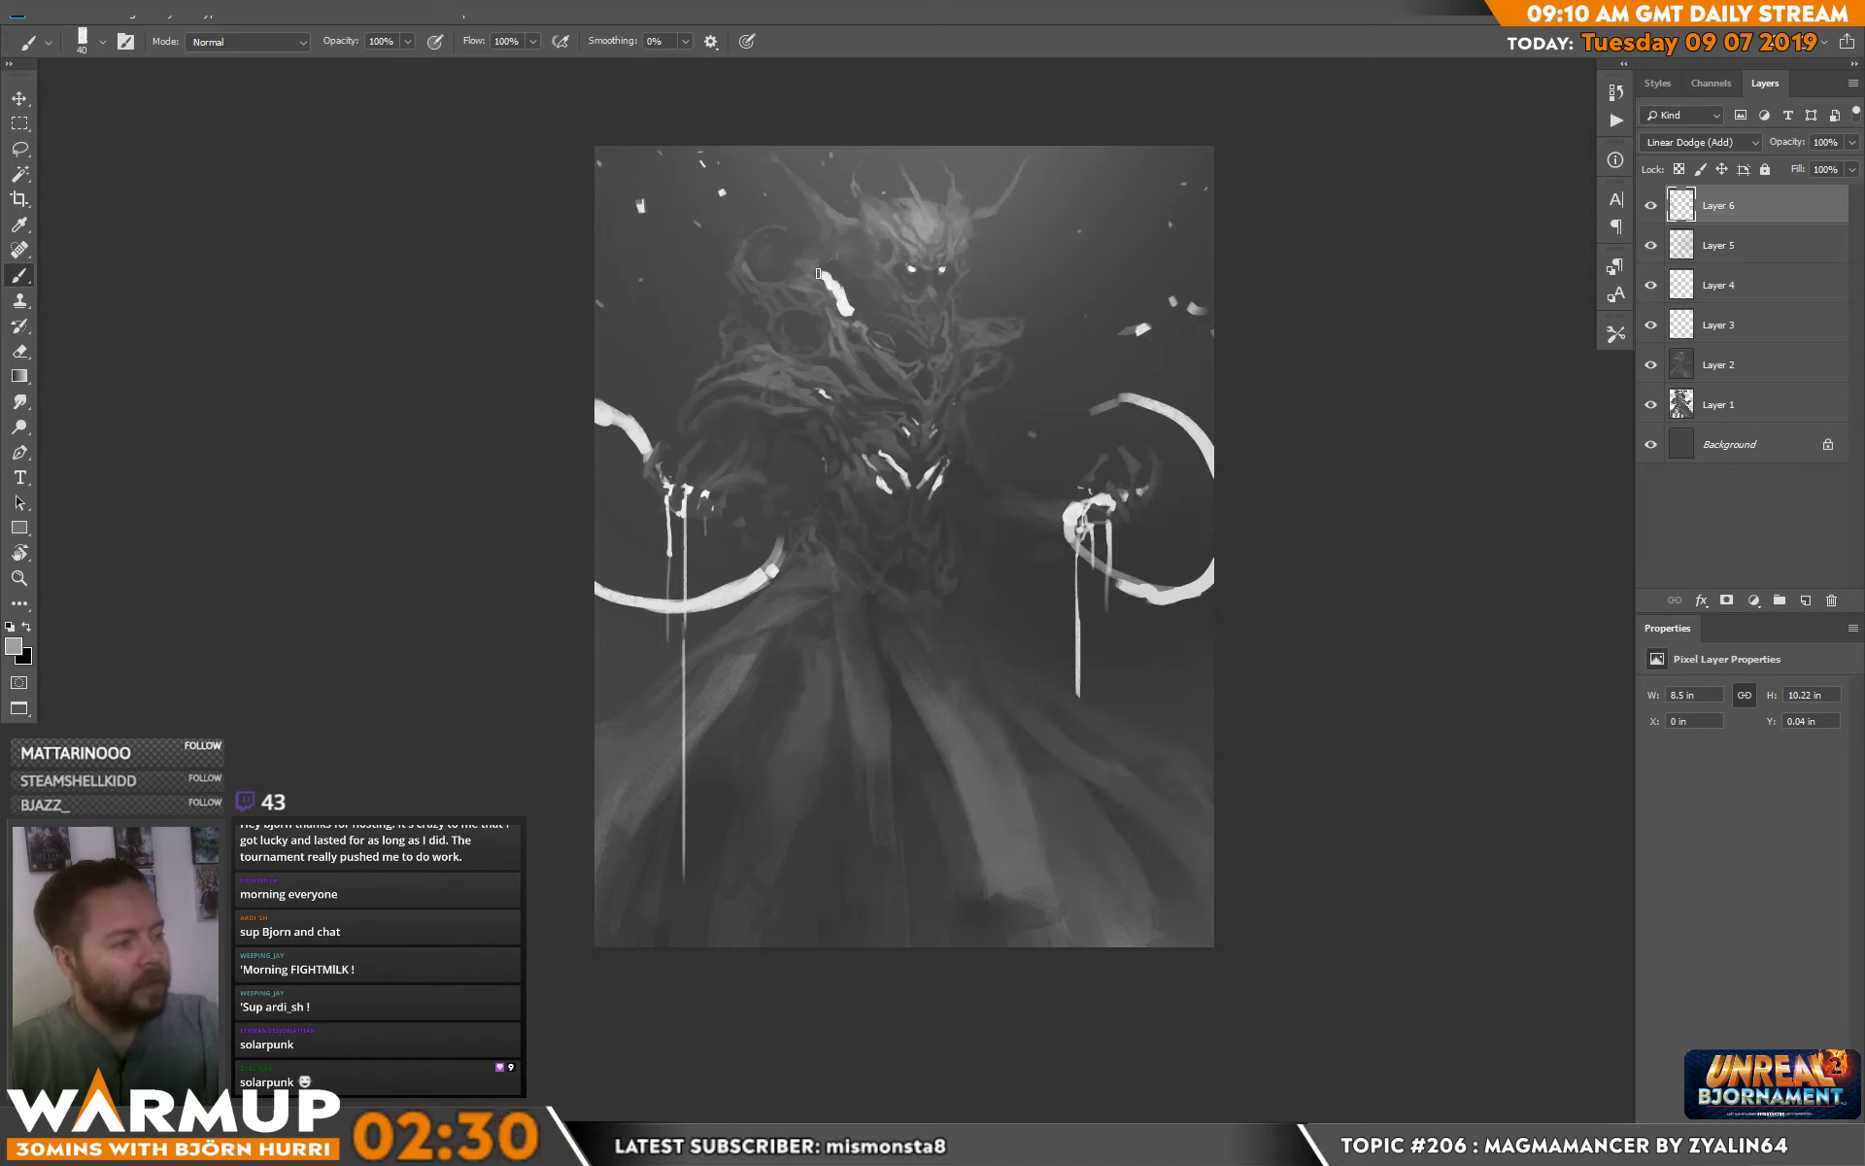
pyautogui.moveTo(731, 148)
pyautogui.mouseDown()
pyautogui.moveTo(758, 195)
pyautogui.moveTo(880, 347)
pyautogui.moveTo(874, 311)
pyautogui.moveTo(966, 295)
pyautogui.mouseUp()
pyautogui.press('e')
pyautogui.press('b')
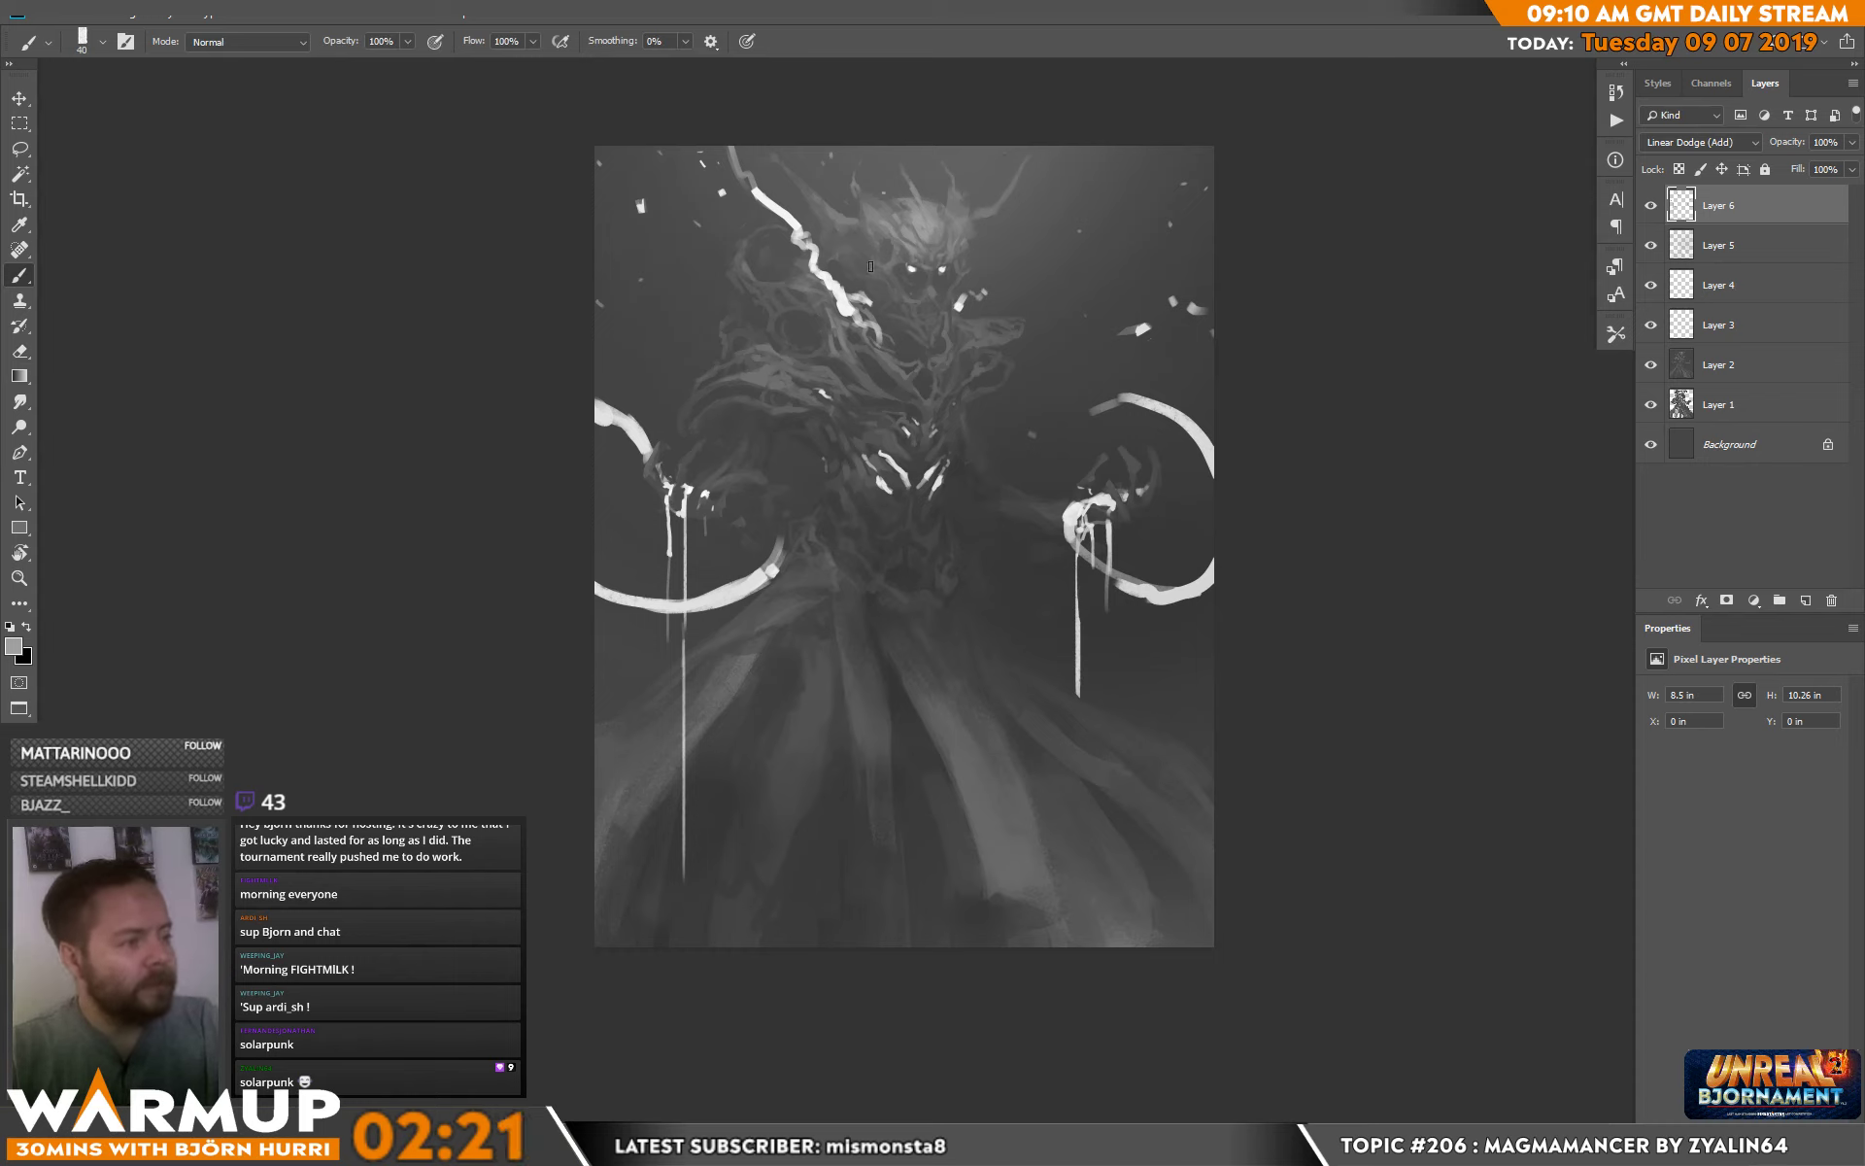
pyautogui.moveTo(777, 276); pyautogui.dragTo(784, 224)
# With a 180 px brush, add soft white glows near the top and on the bolt, then shrink the brush to 36 px.
pyautogui.rightClick(769, 185)
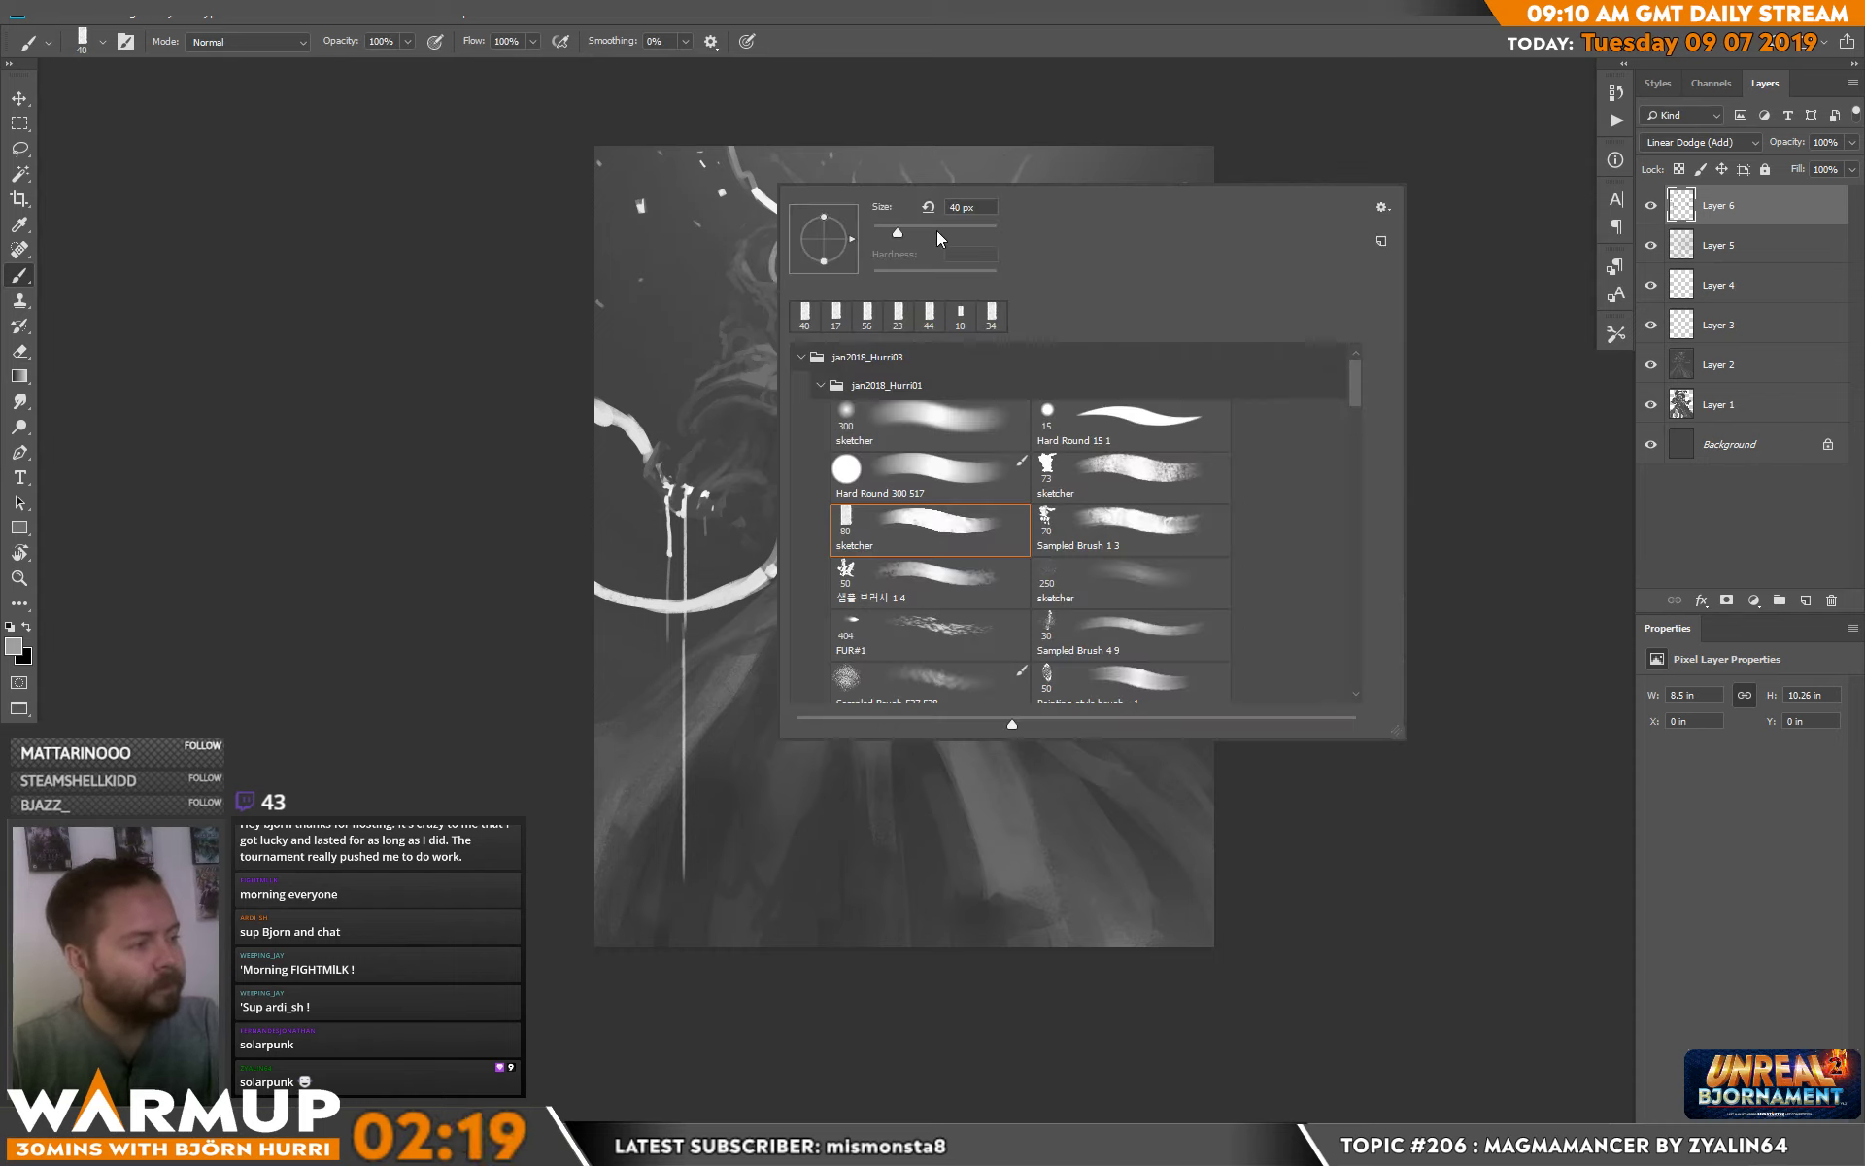
pyautogui.click(957, 234)
pyautogui.moveTo(731, 134); pyautogui.dragTo(749, 179)
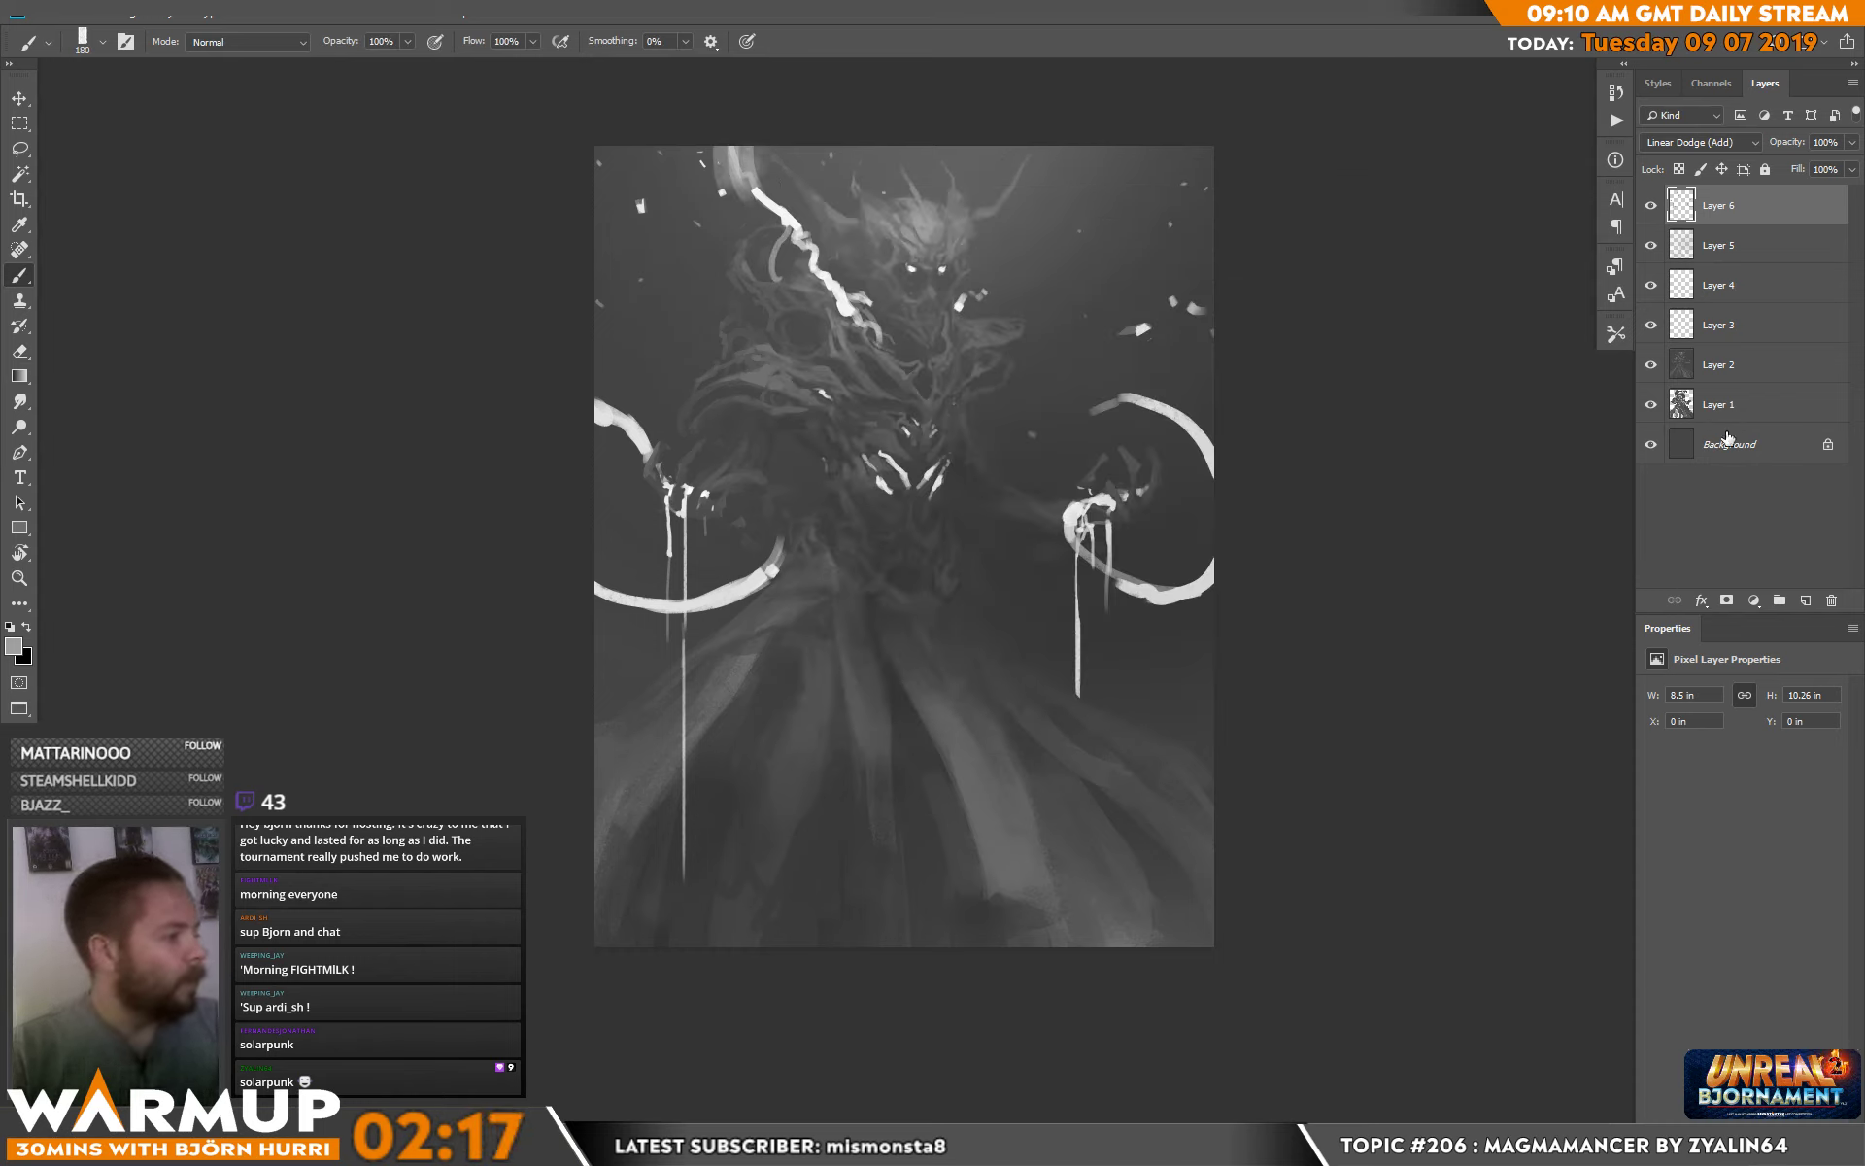
pyautogui.moveTo(843, 277)
pyautogui.mouseDown()
pyautogui.moveTo(816, 251)
pyautogui.moveTo(842, 298)
pyautogui.mouseUp()
pyautogui.press('e')
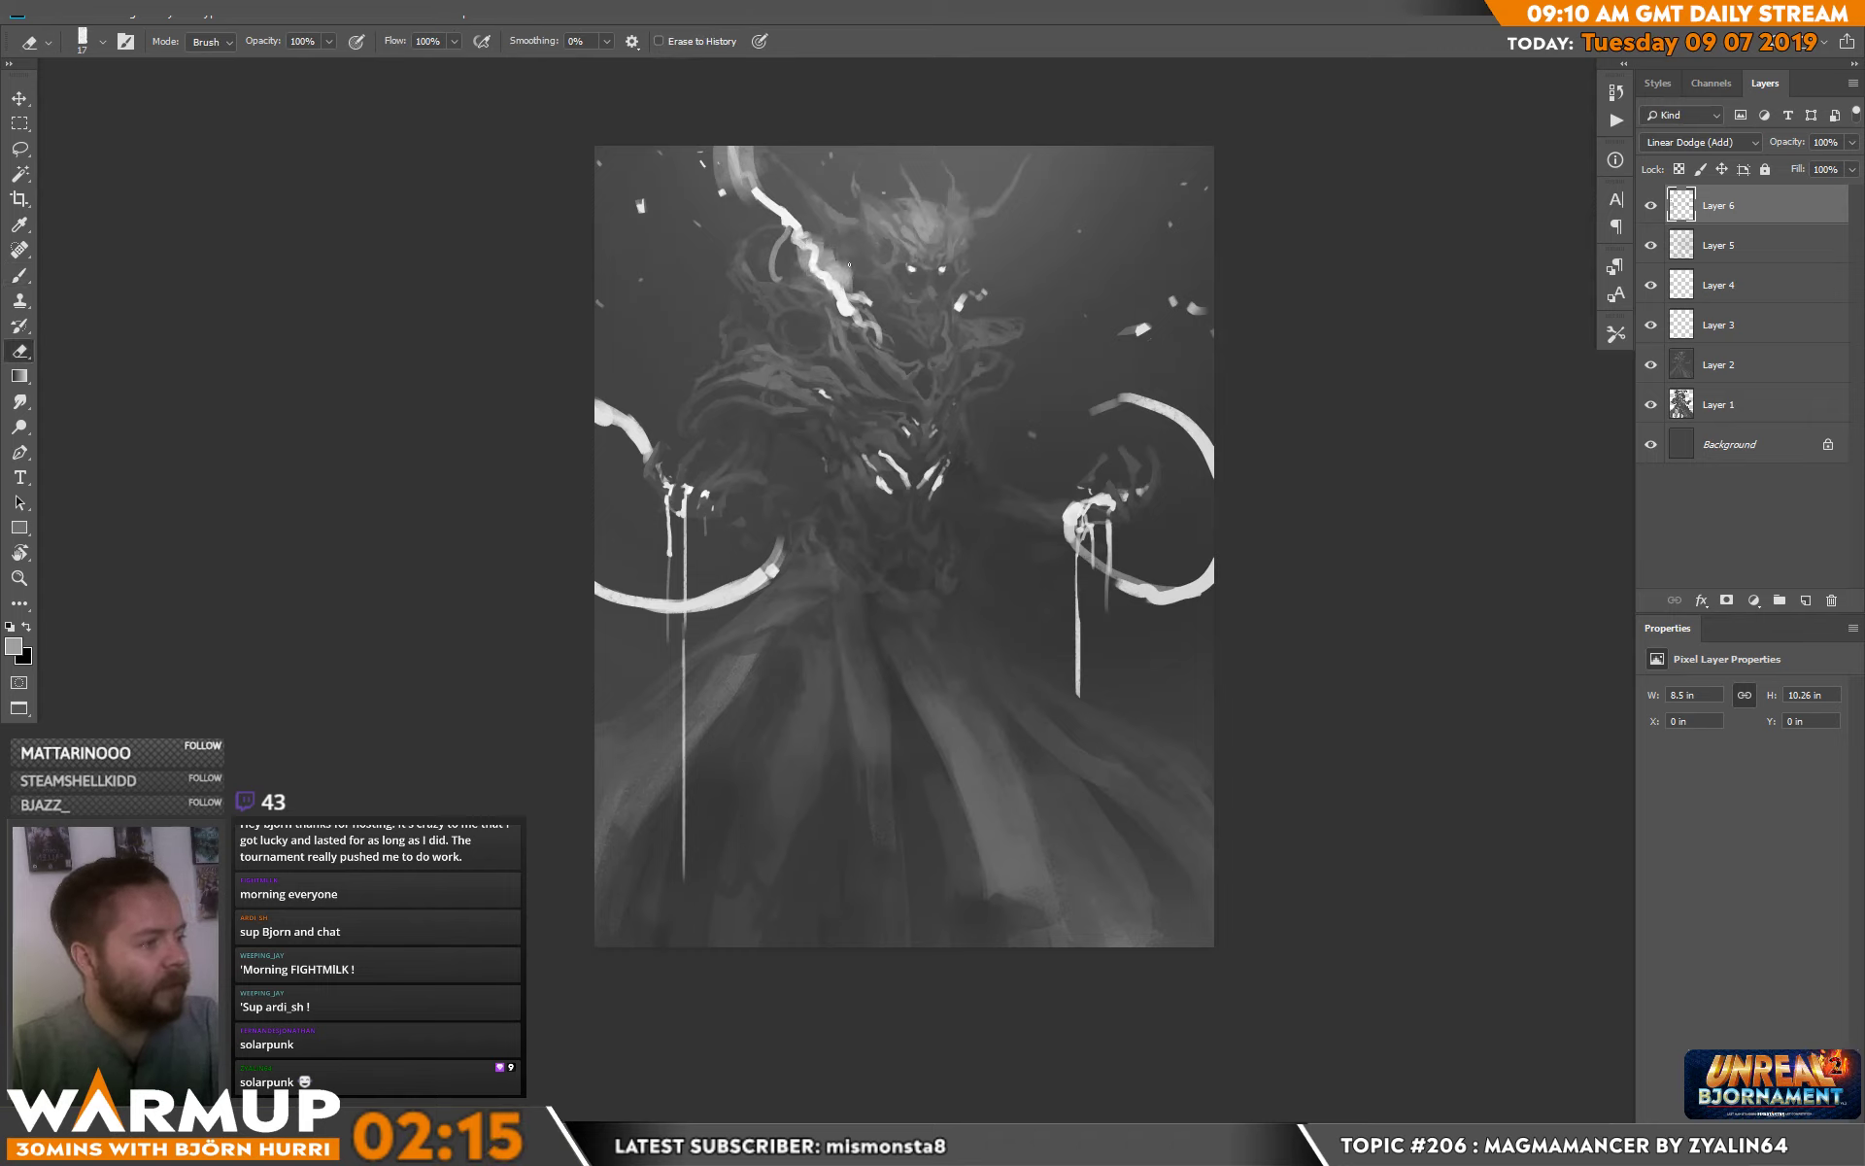
pyautogui.press('b')
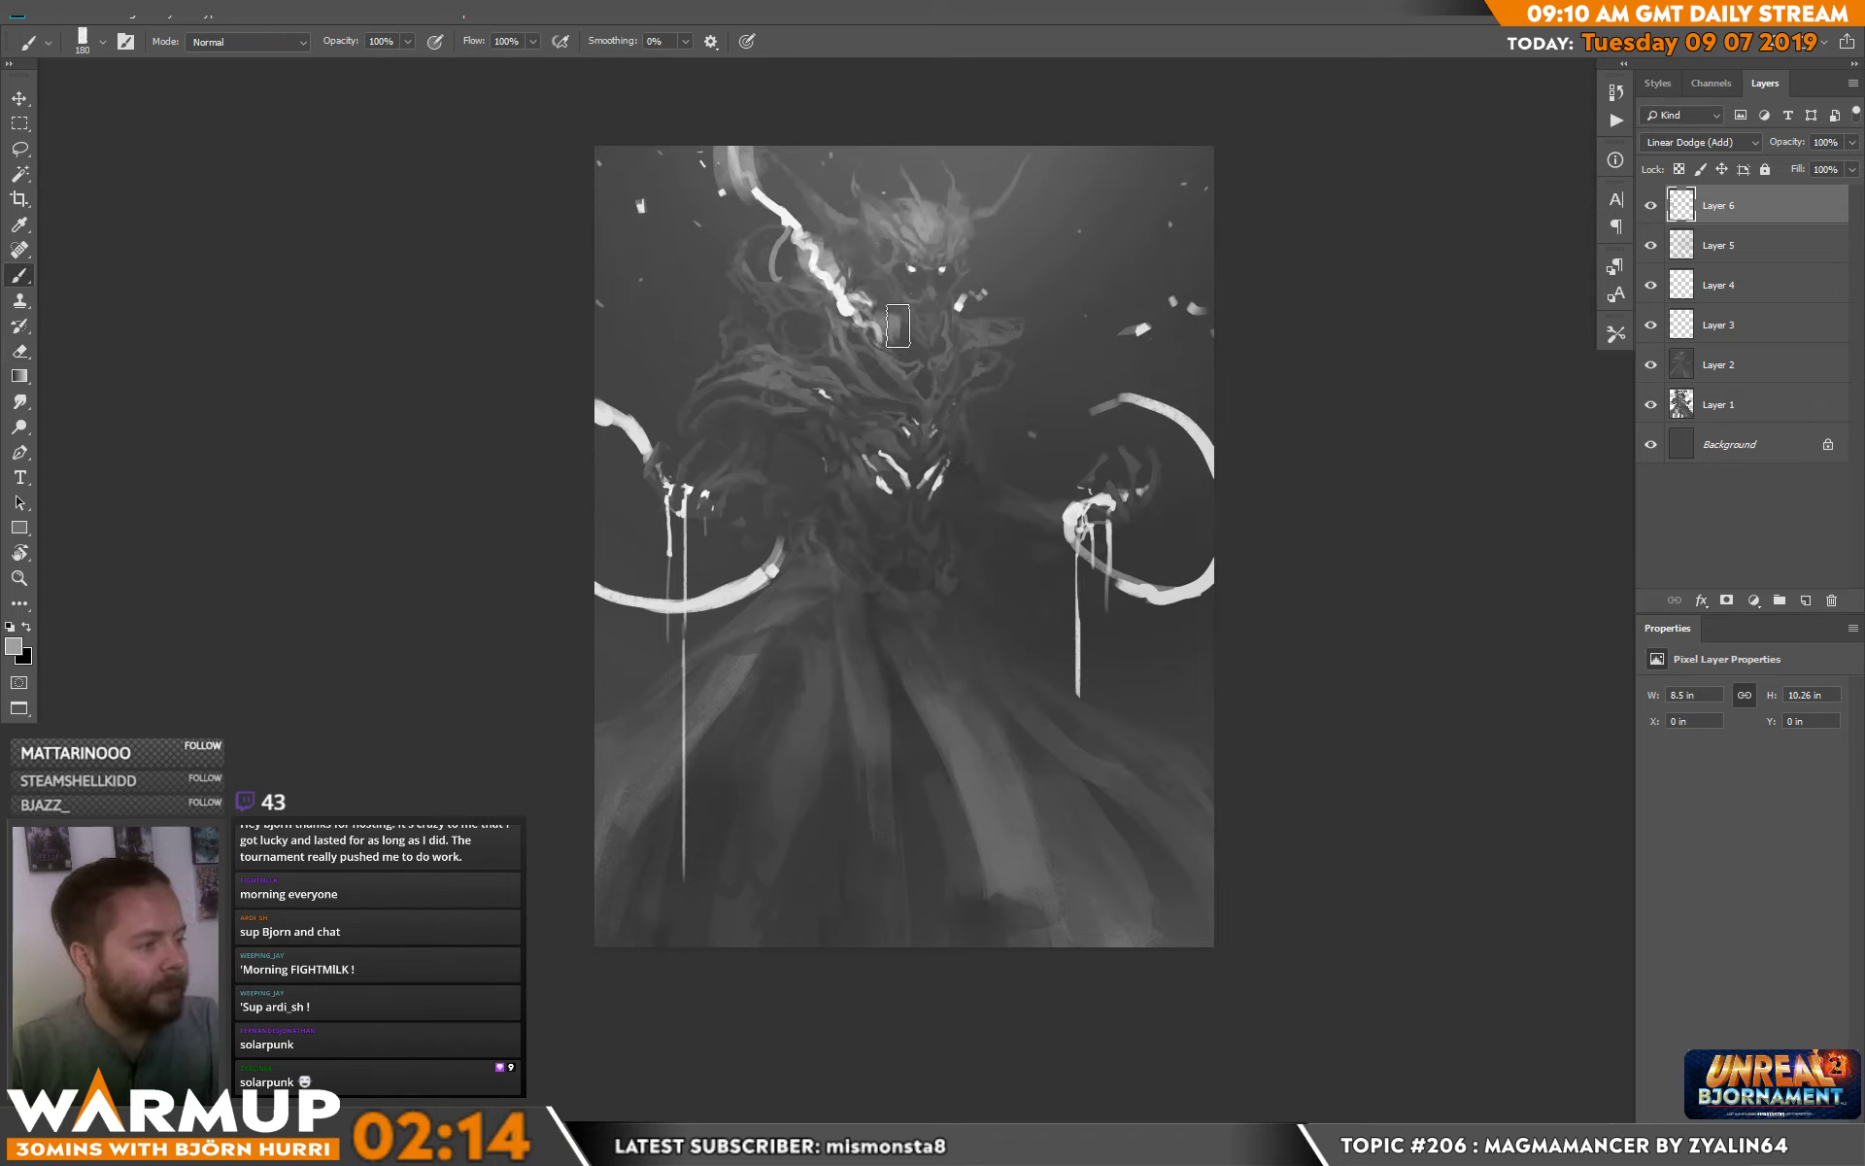
pyautogui.press('e')
pyautogui.press('b')
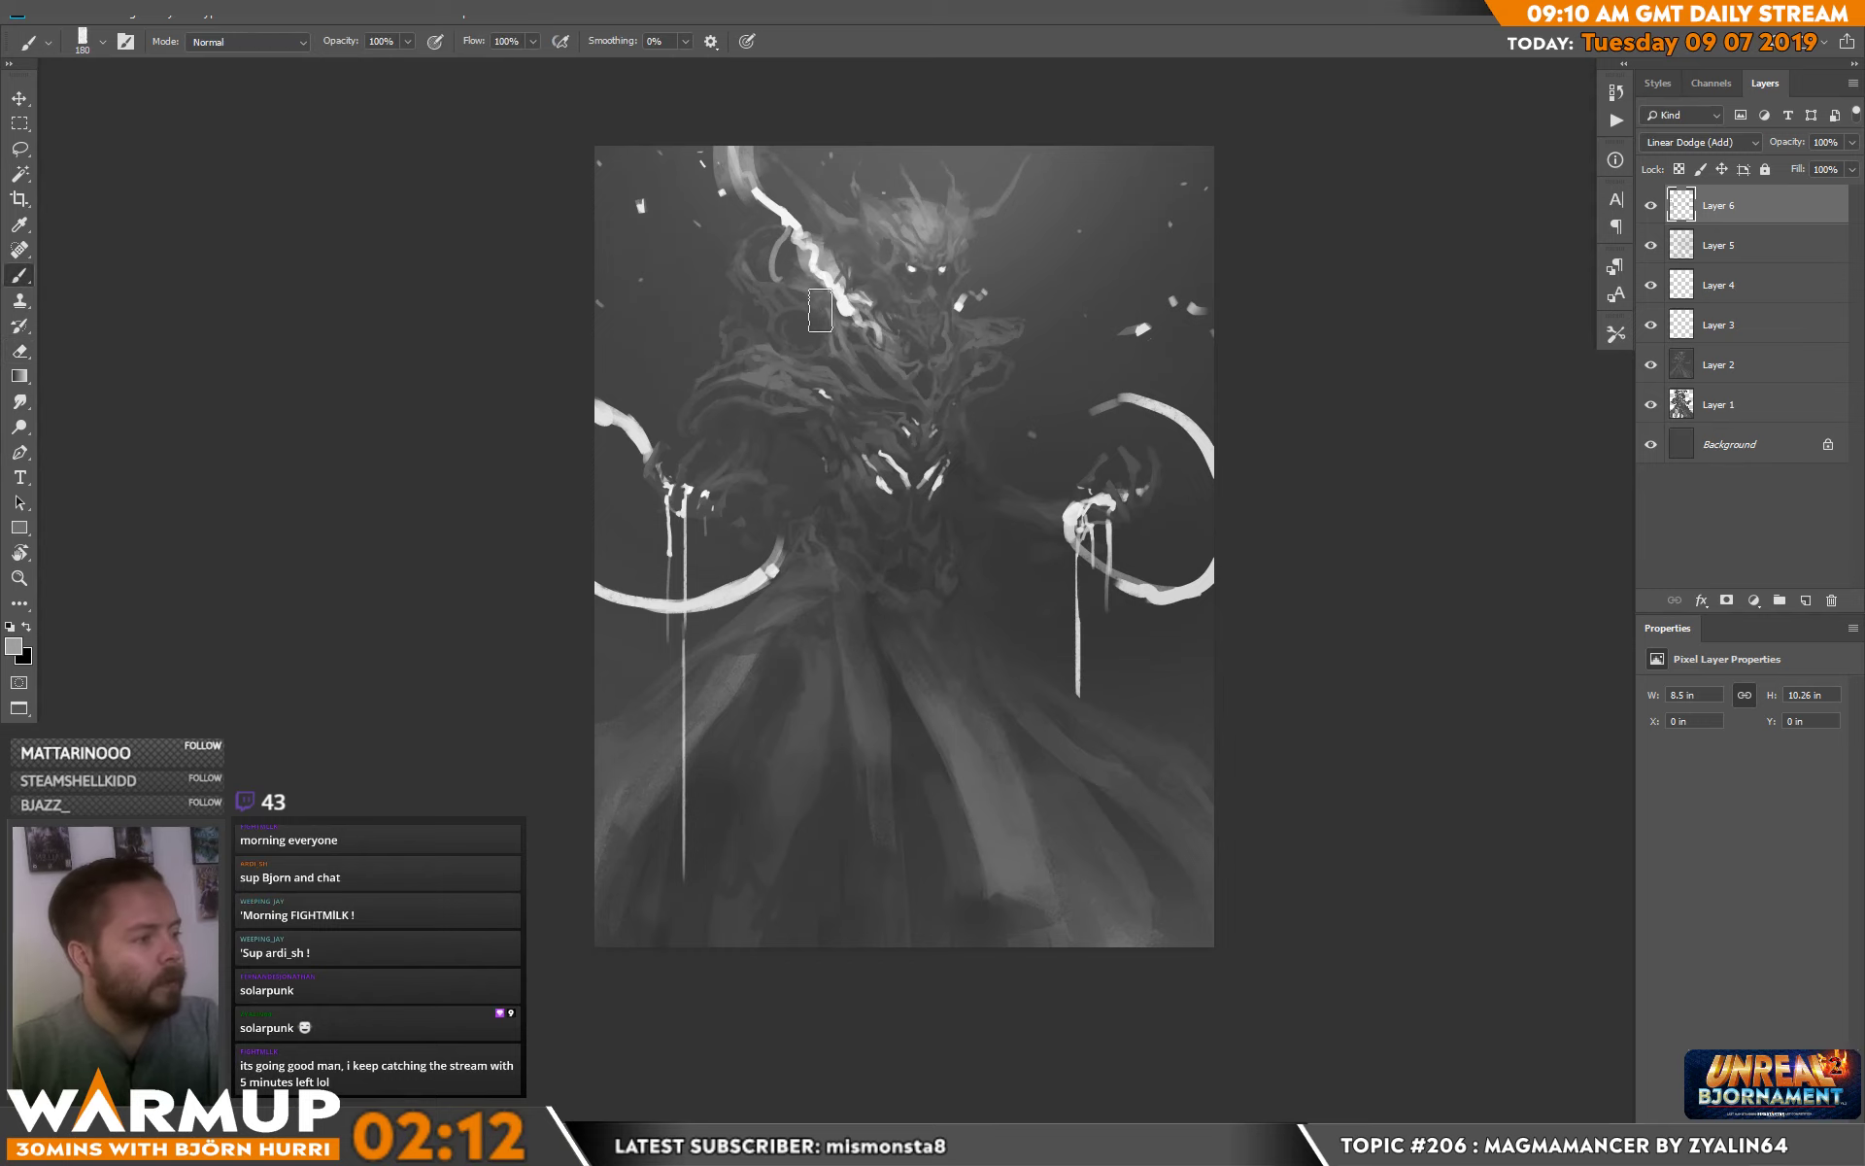
pyautogui.moveTo(799, 287); pyautogui.dragTo(805, 292)
pyautogui.rightClick(808, 292)
pyautogui.click(990, 353)
# Dismiss the brush size picker on the canvas.
pyautogui.click(834, 316)
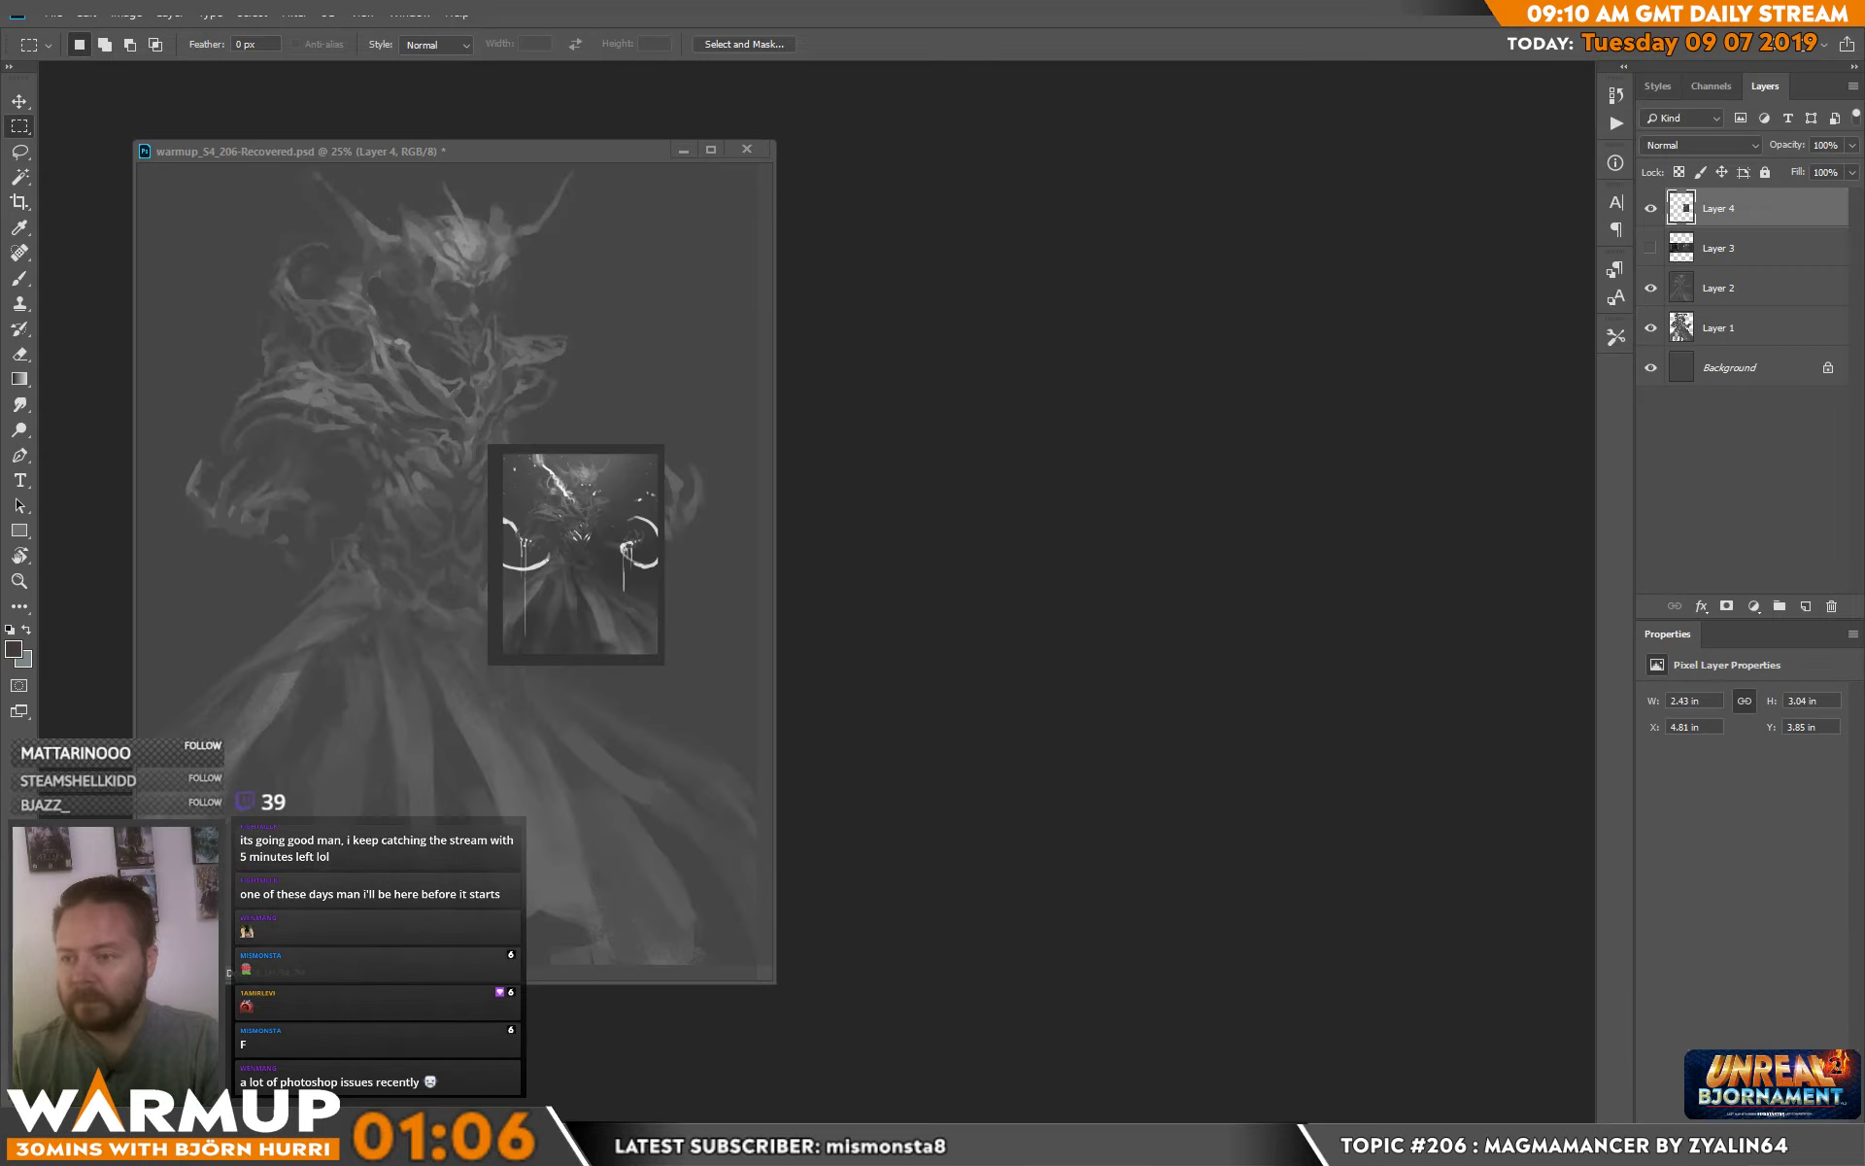
# Go full screen and scale Layer 4's pasted painting up to about 275%, shifting it down-left.
pyautogui.moveTo(335, 154); pyautogui.dragTo(630, 146)
pyautogui.press('f')
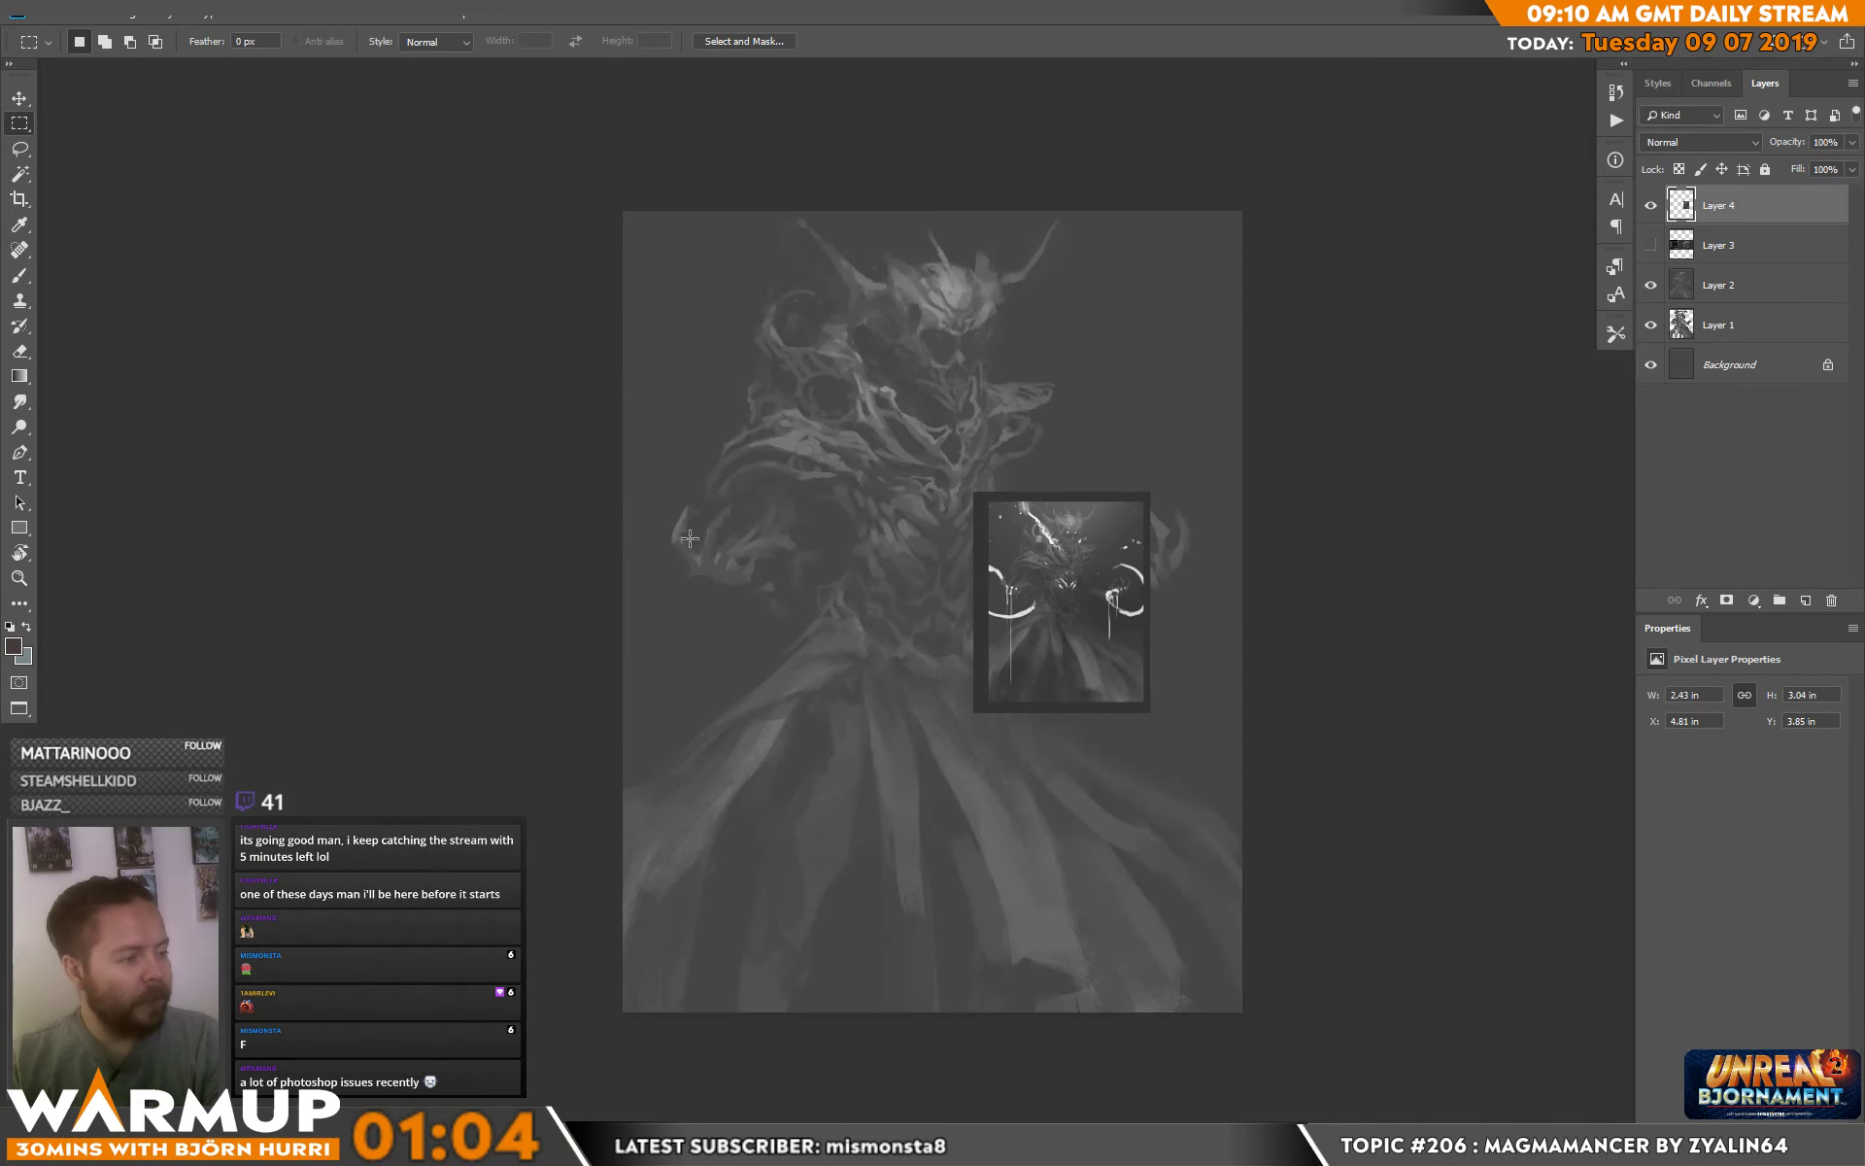
pyautogui.hotkey('ctrl', 't')
pyautogui.moveTo(973, 491); pyautogui.dragTo(665, 104)
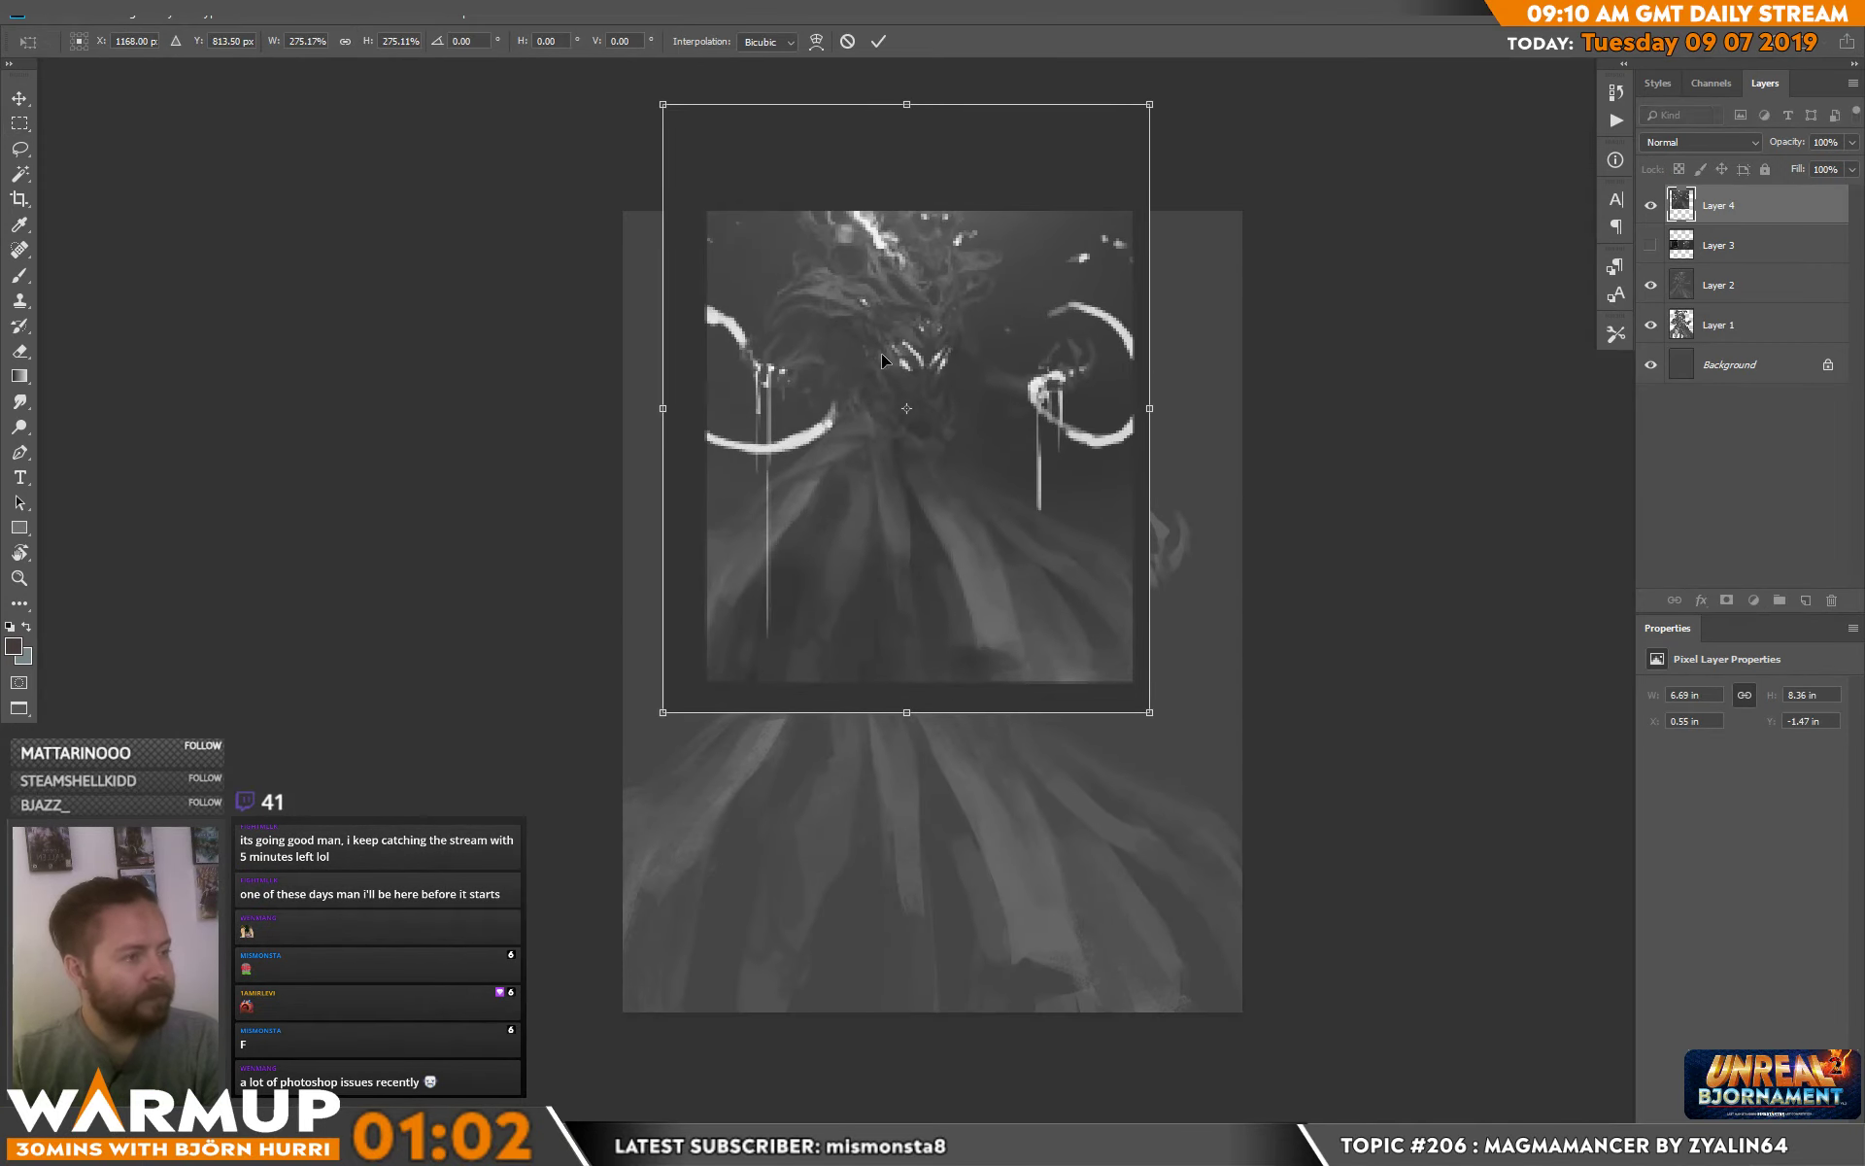
pyautogui.moveTo(882, 353); pyautogui.dragTo(802, 431)
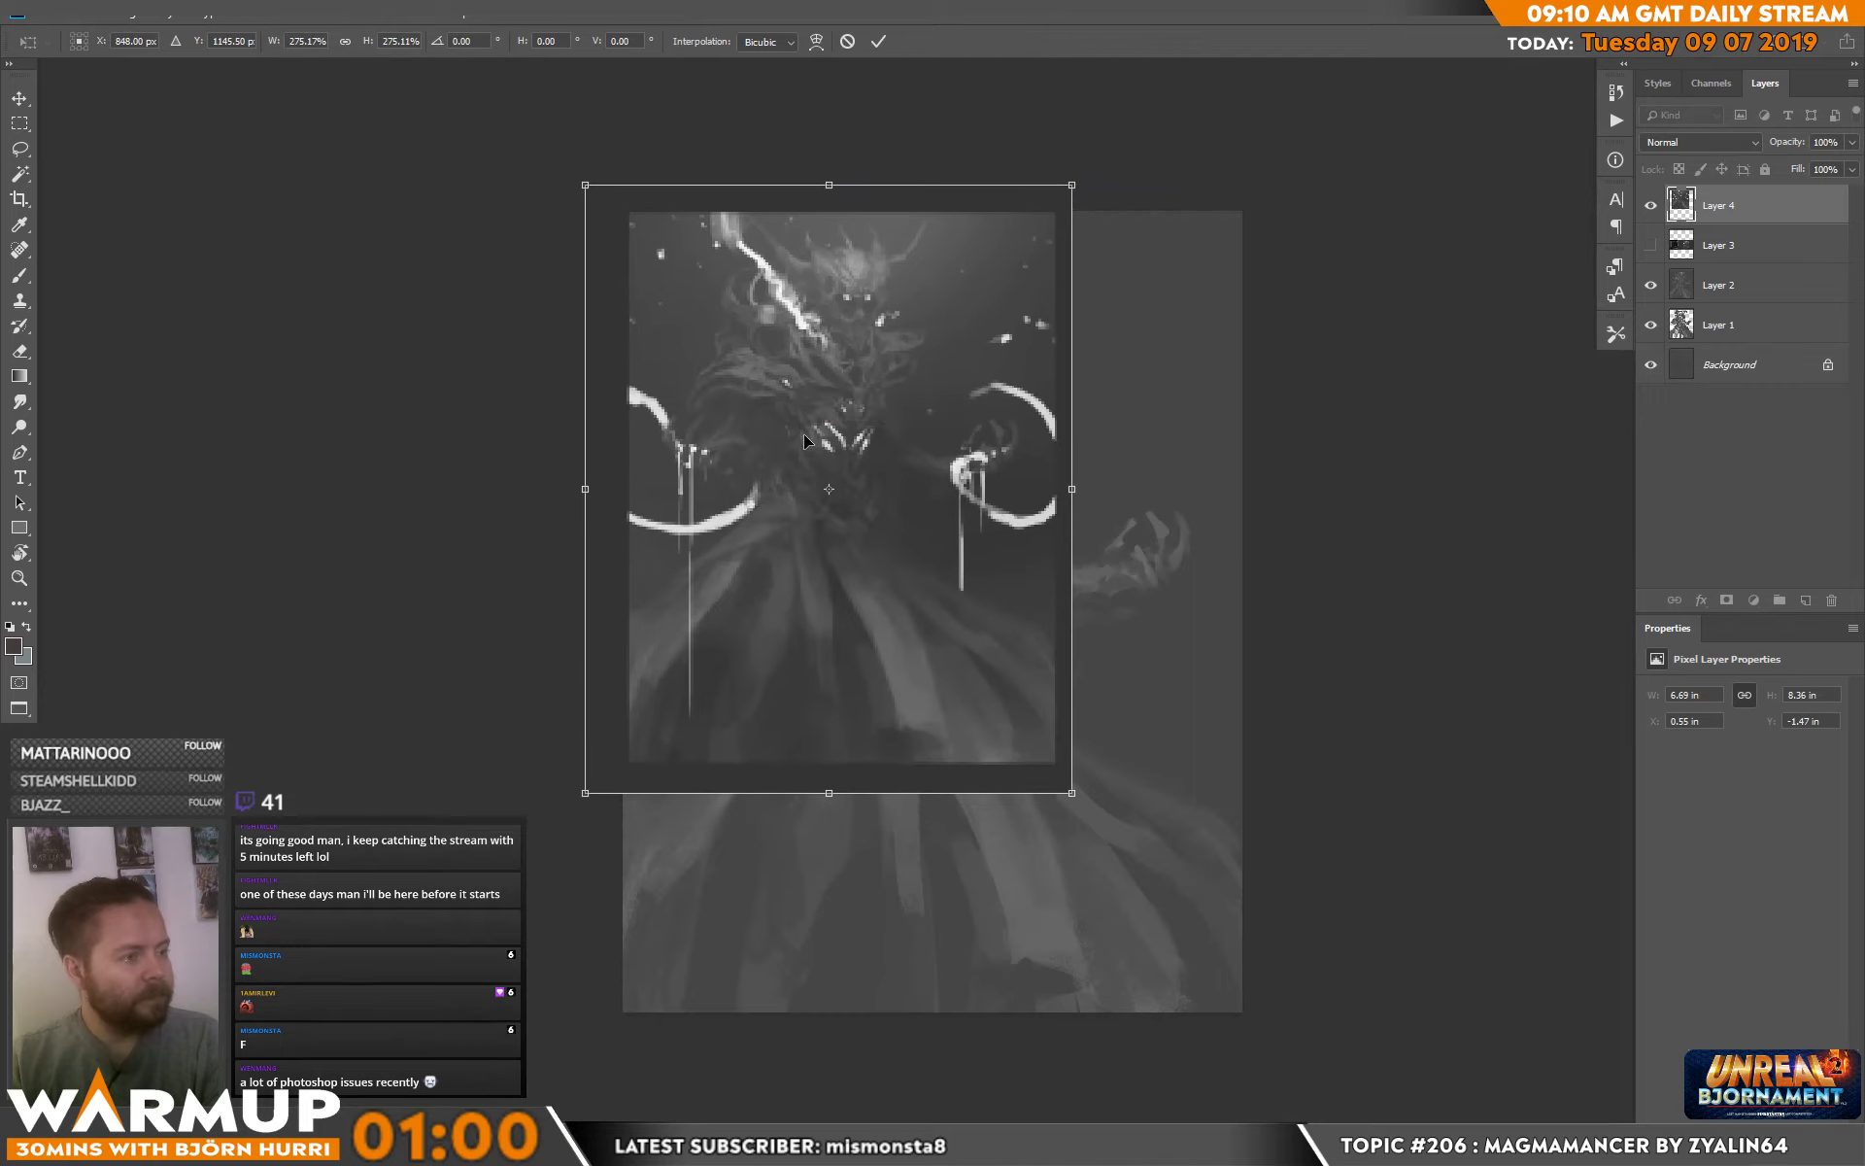
pyautogui.moveTo(1073, 795); pyautogui.dragTo(1027, 406)
# Enlarge the pasted painting to about 395%, then add a Color Balance layer with Cyan −69.
pyautogui.moveTo(1053, 396); pyautogui.dragTo(805, 1156)
pyautogui.press('Return')
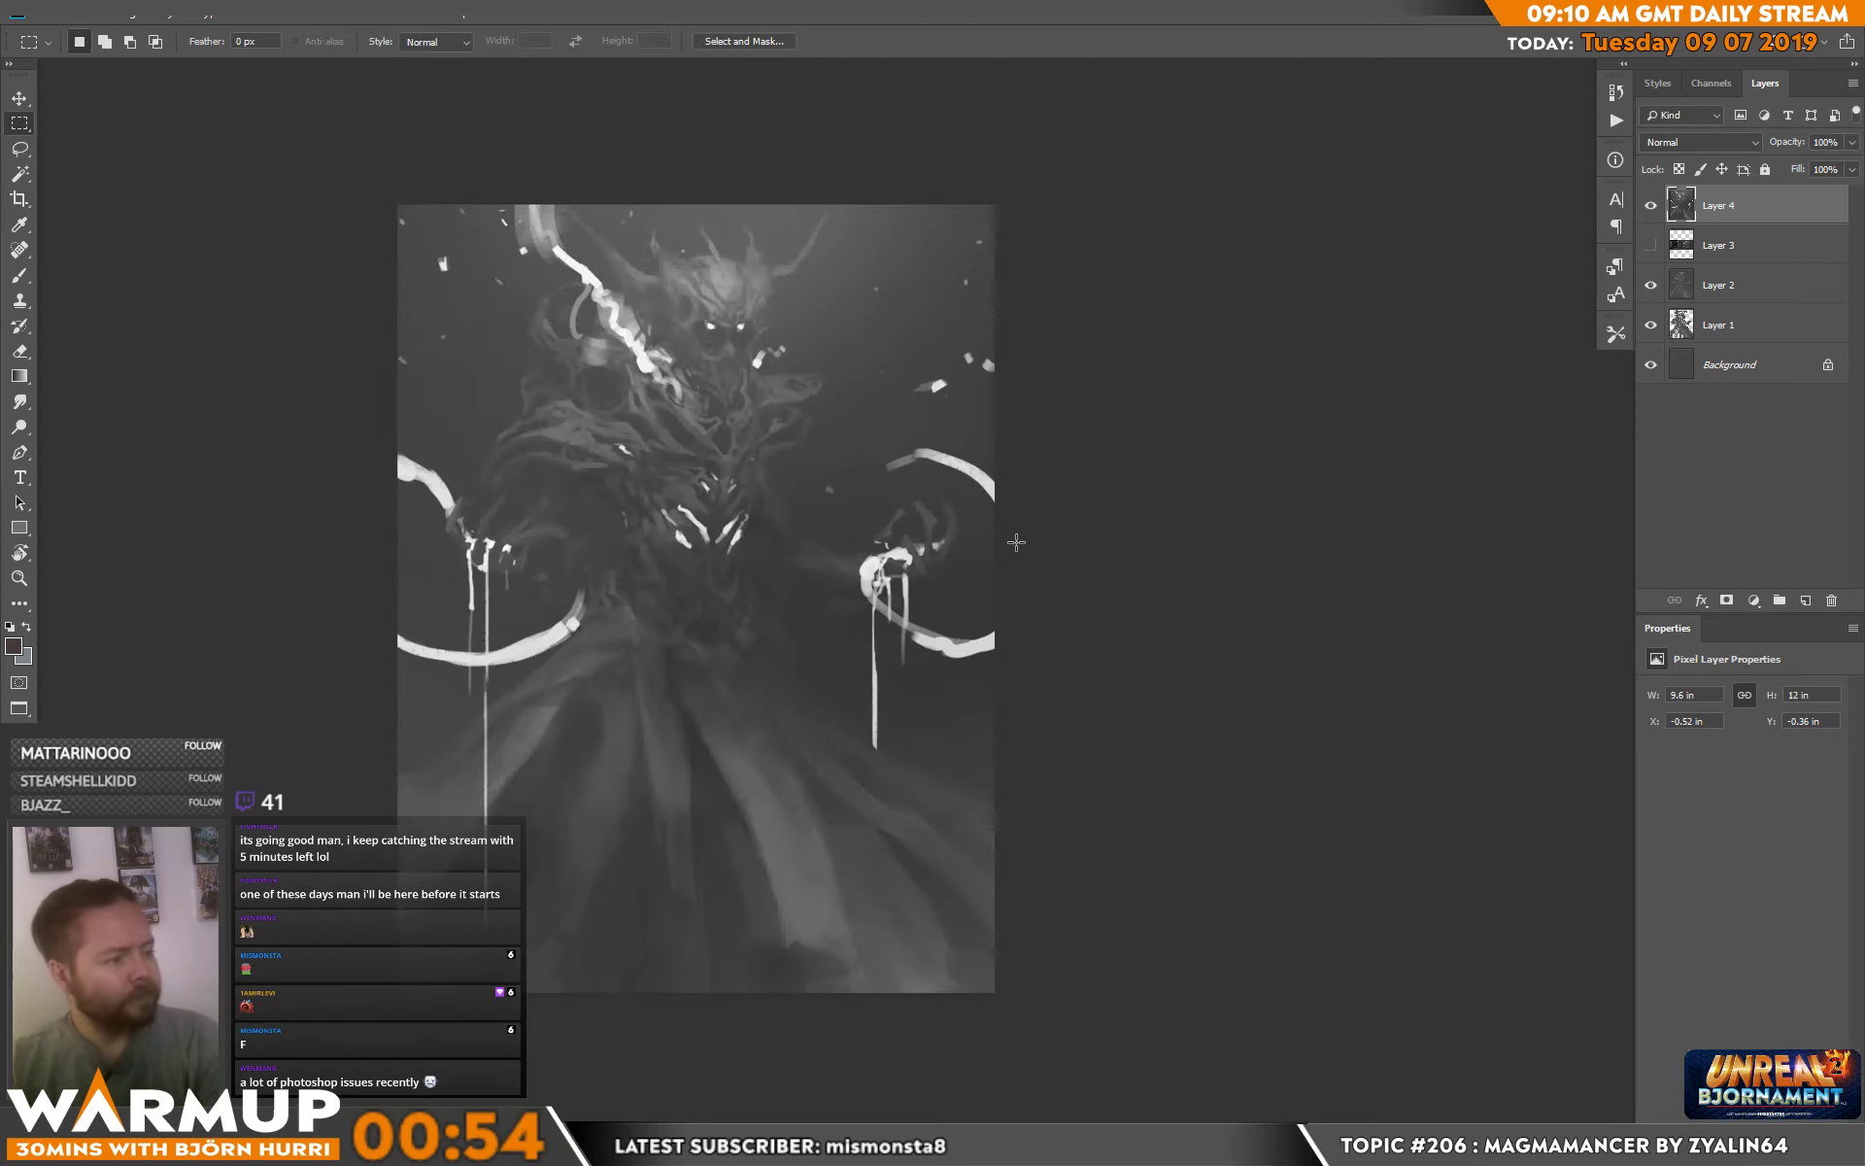
pyautogui.click(1754, 600)
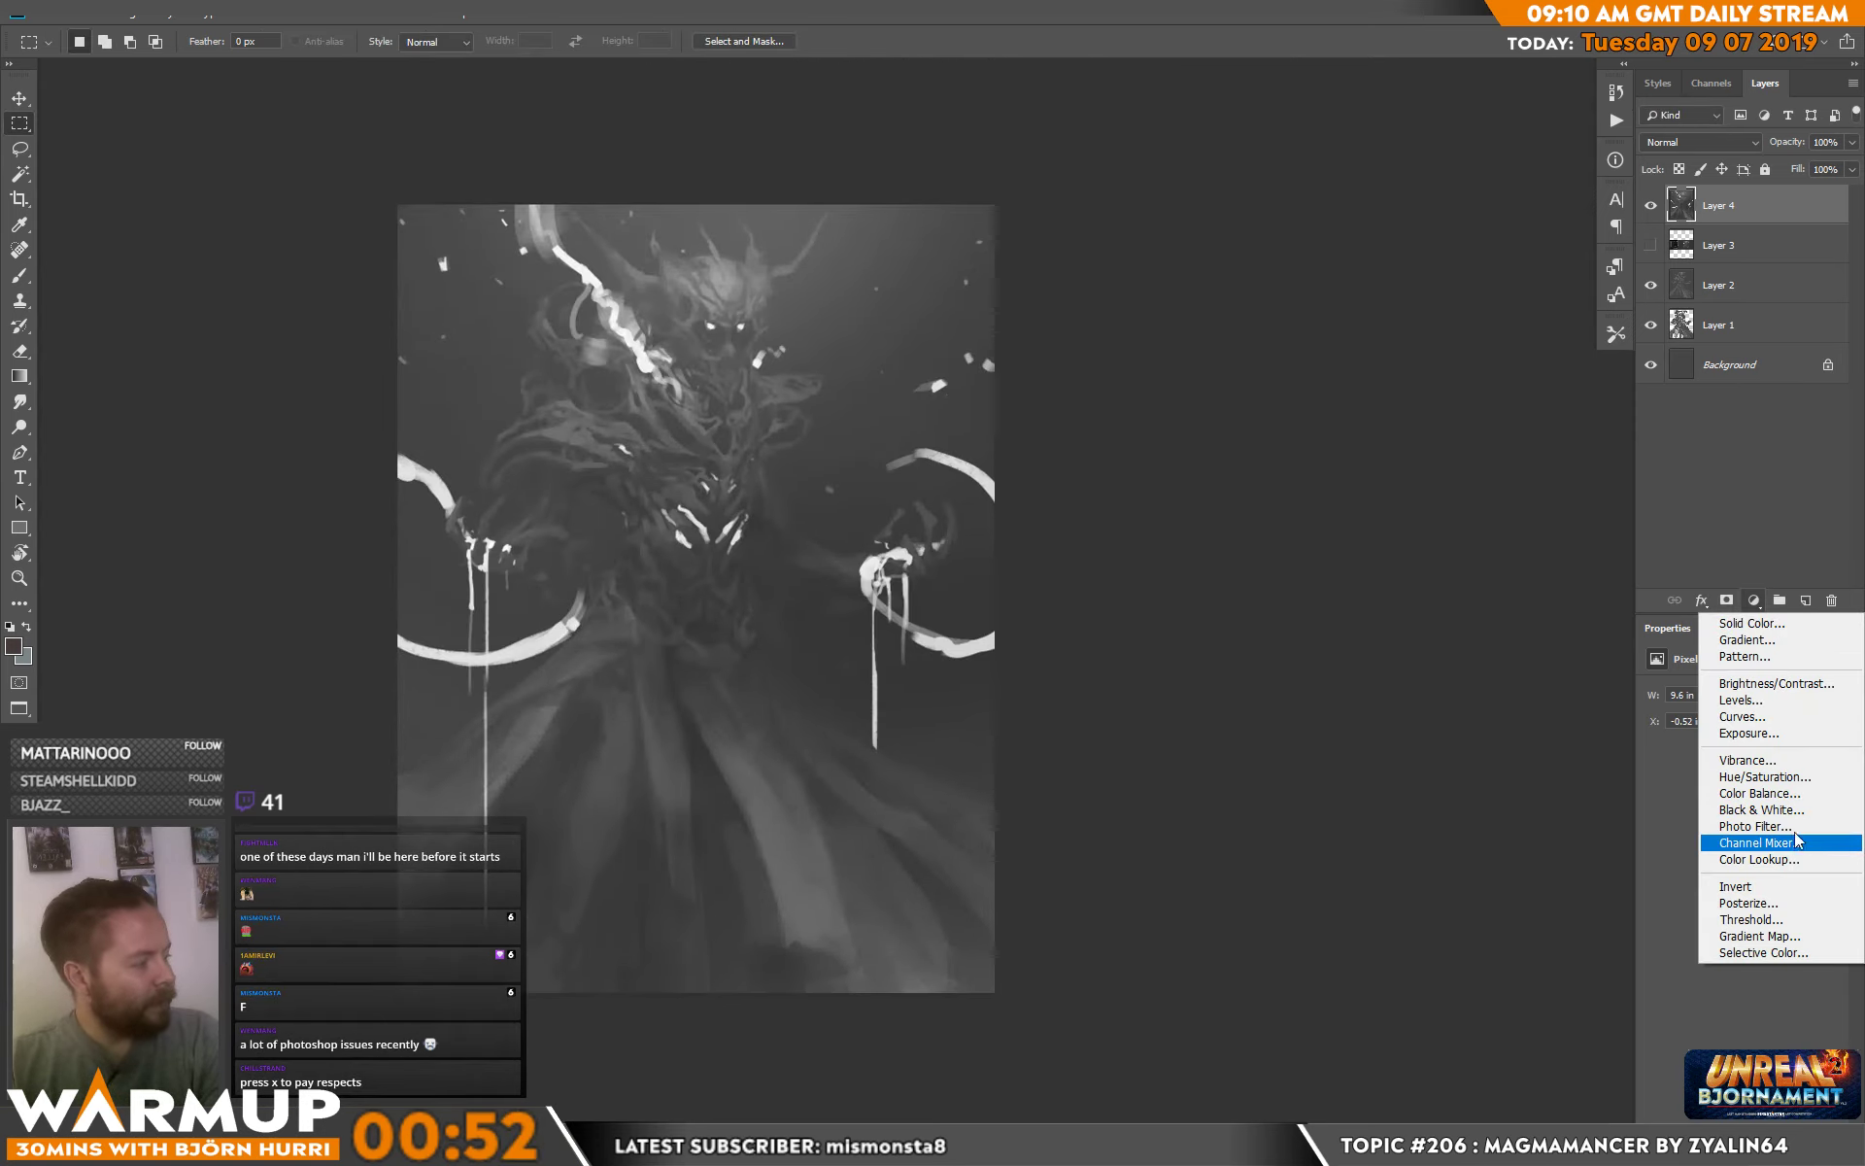
pyautogui.click(1759, 793)
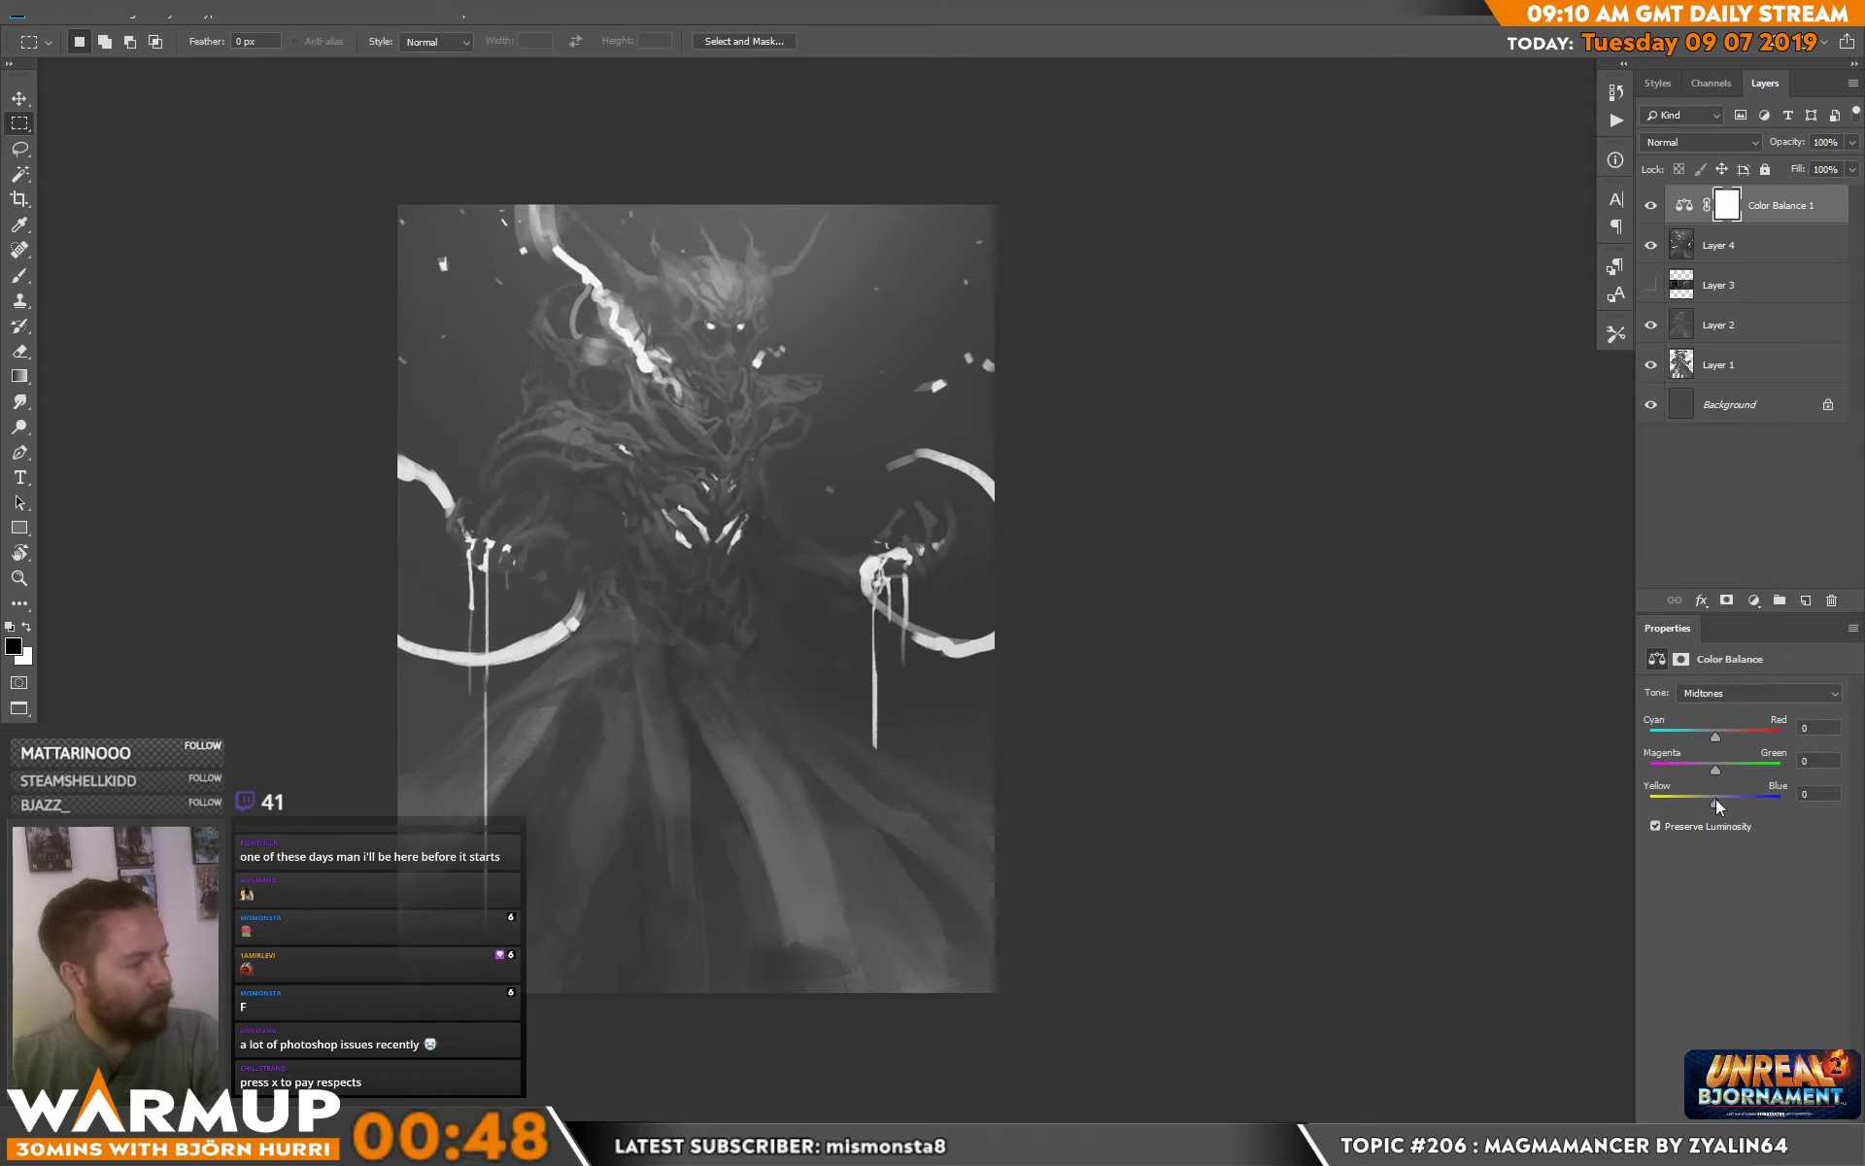
pyautogui.moveTo(1716, 736); pyautogui.dragTo(1670, 736)
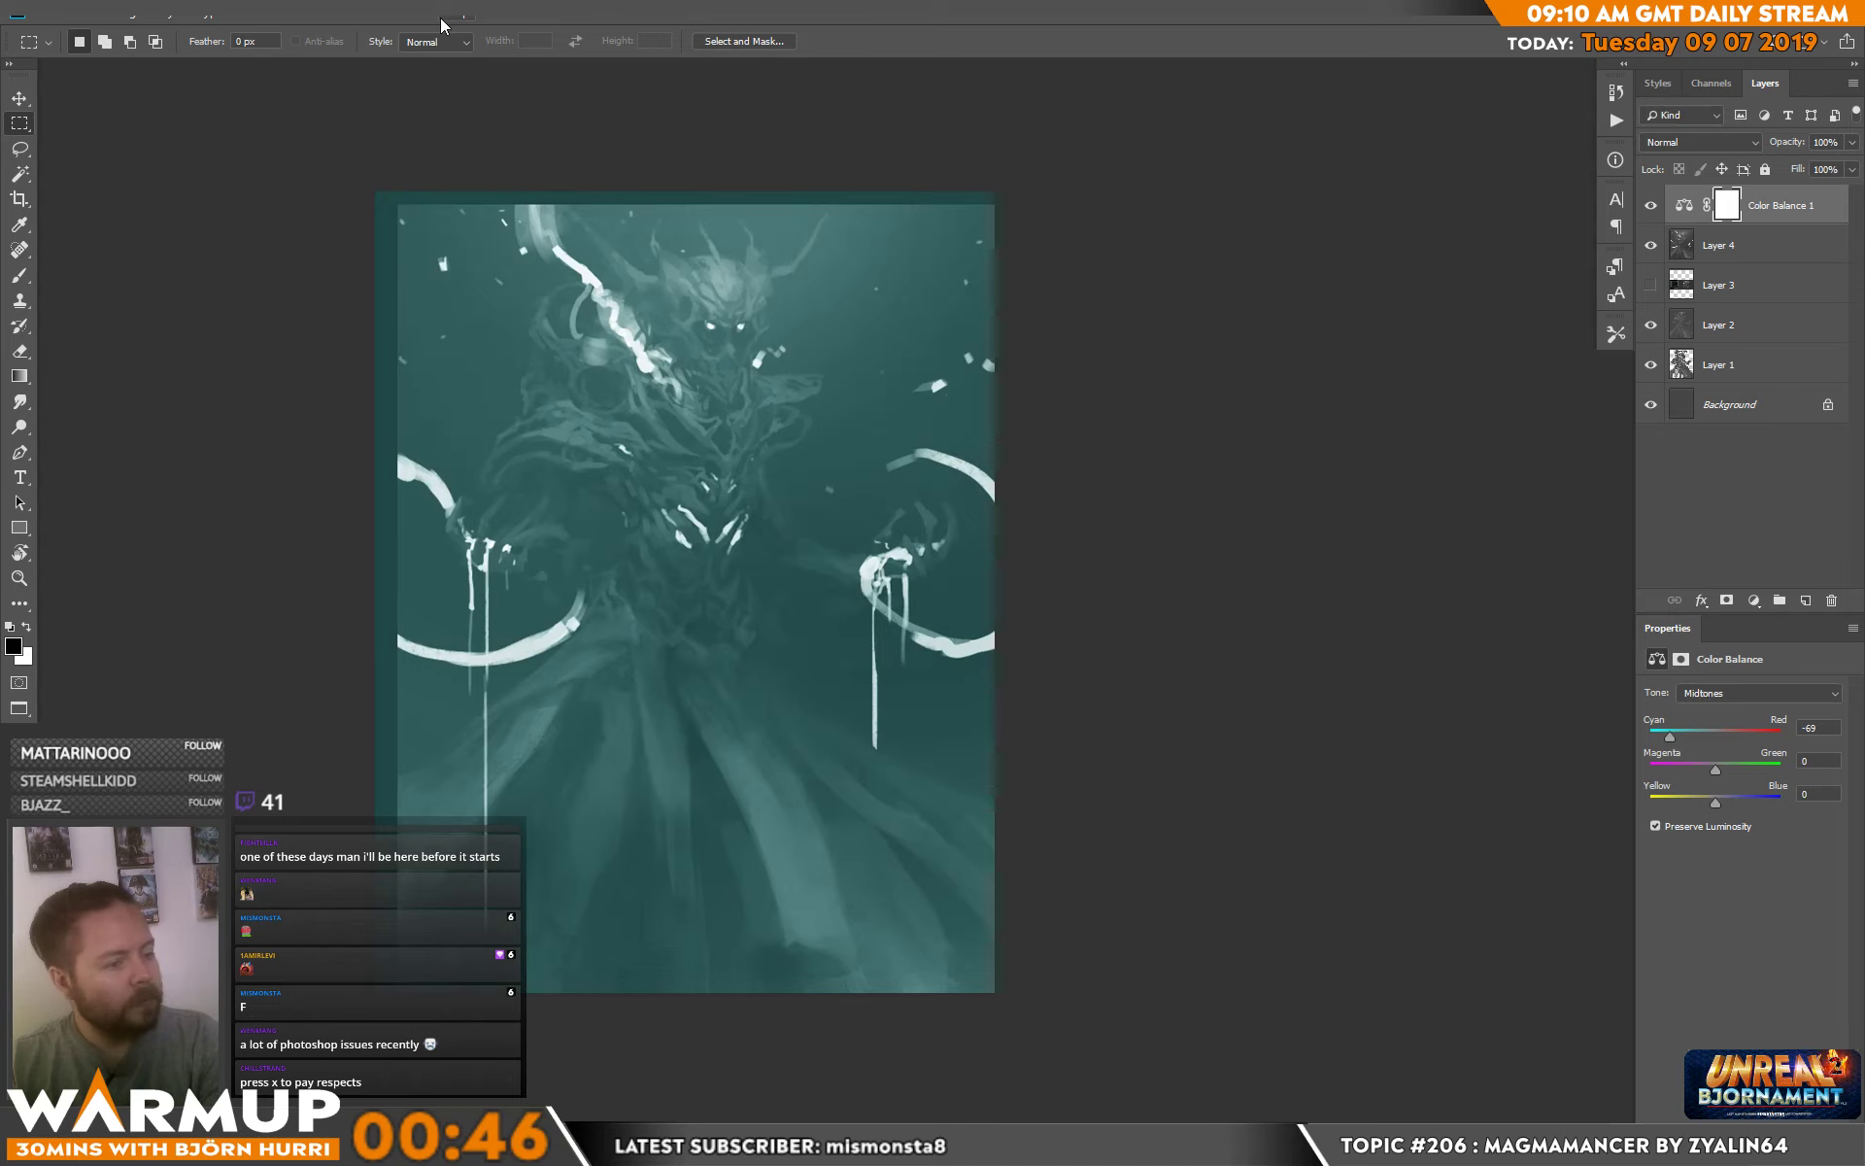
# Nudge Layer 4 up-left and enlarge it slightly so it covers the canvas edges.
pyautogui.click(1744, 249)
pyautogui.press('v')
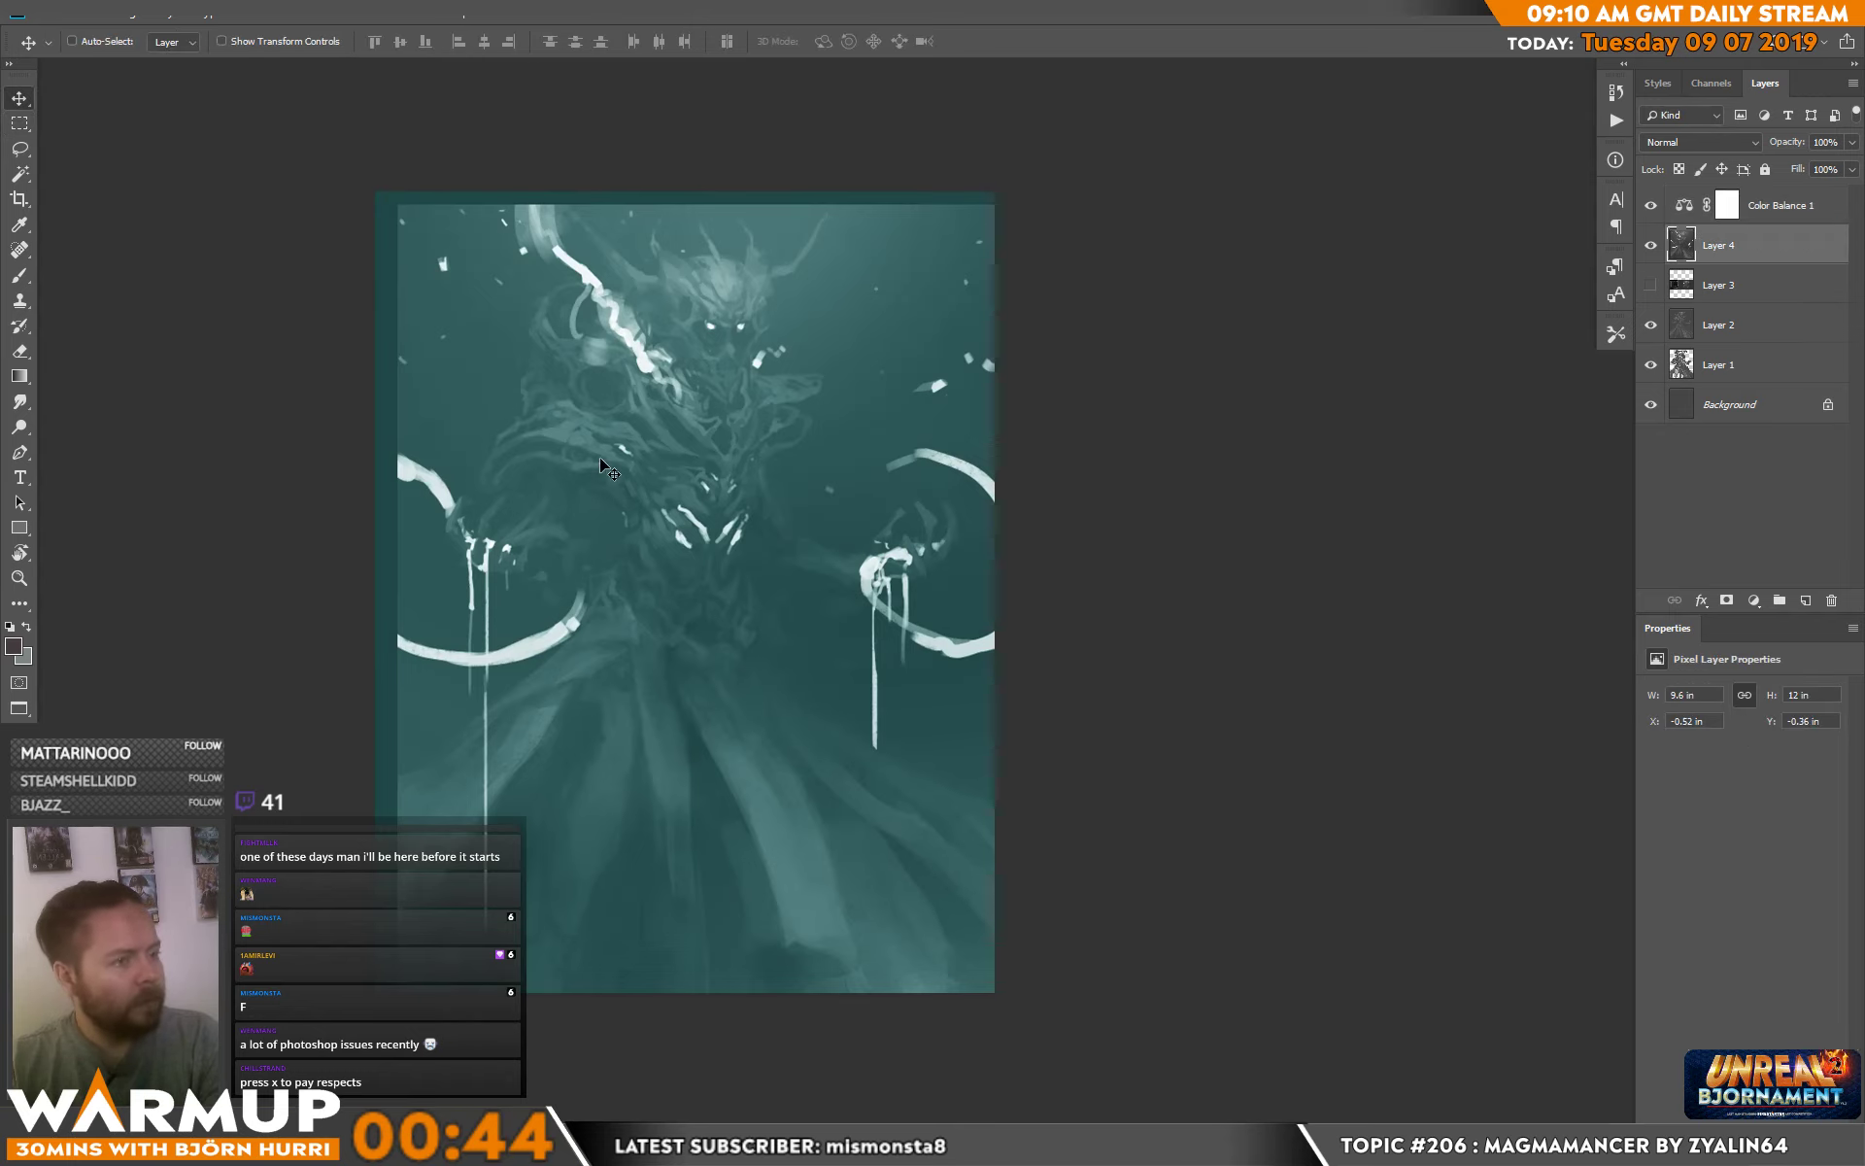
pyautogui.moveTo(609, 469); pyautogui.dragTo(585, 458)
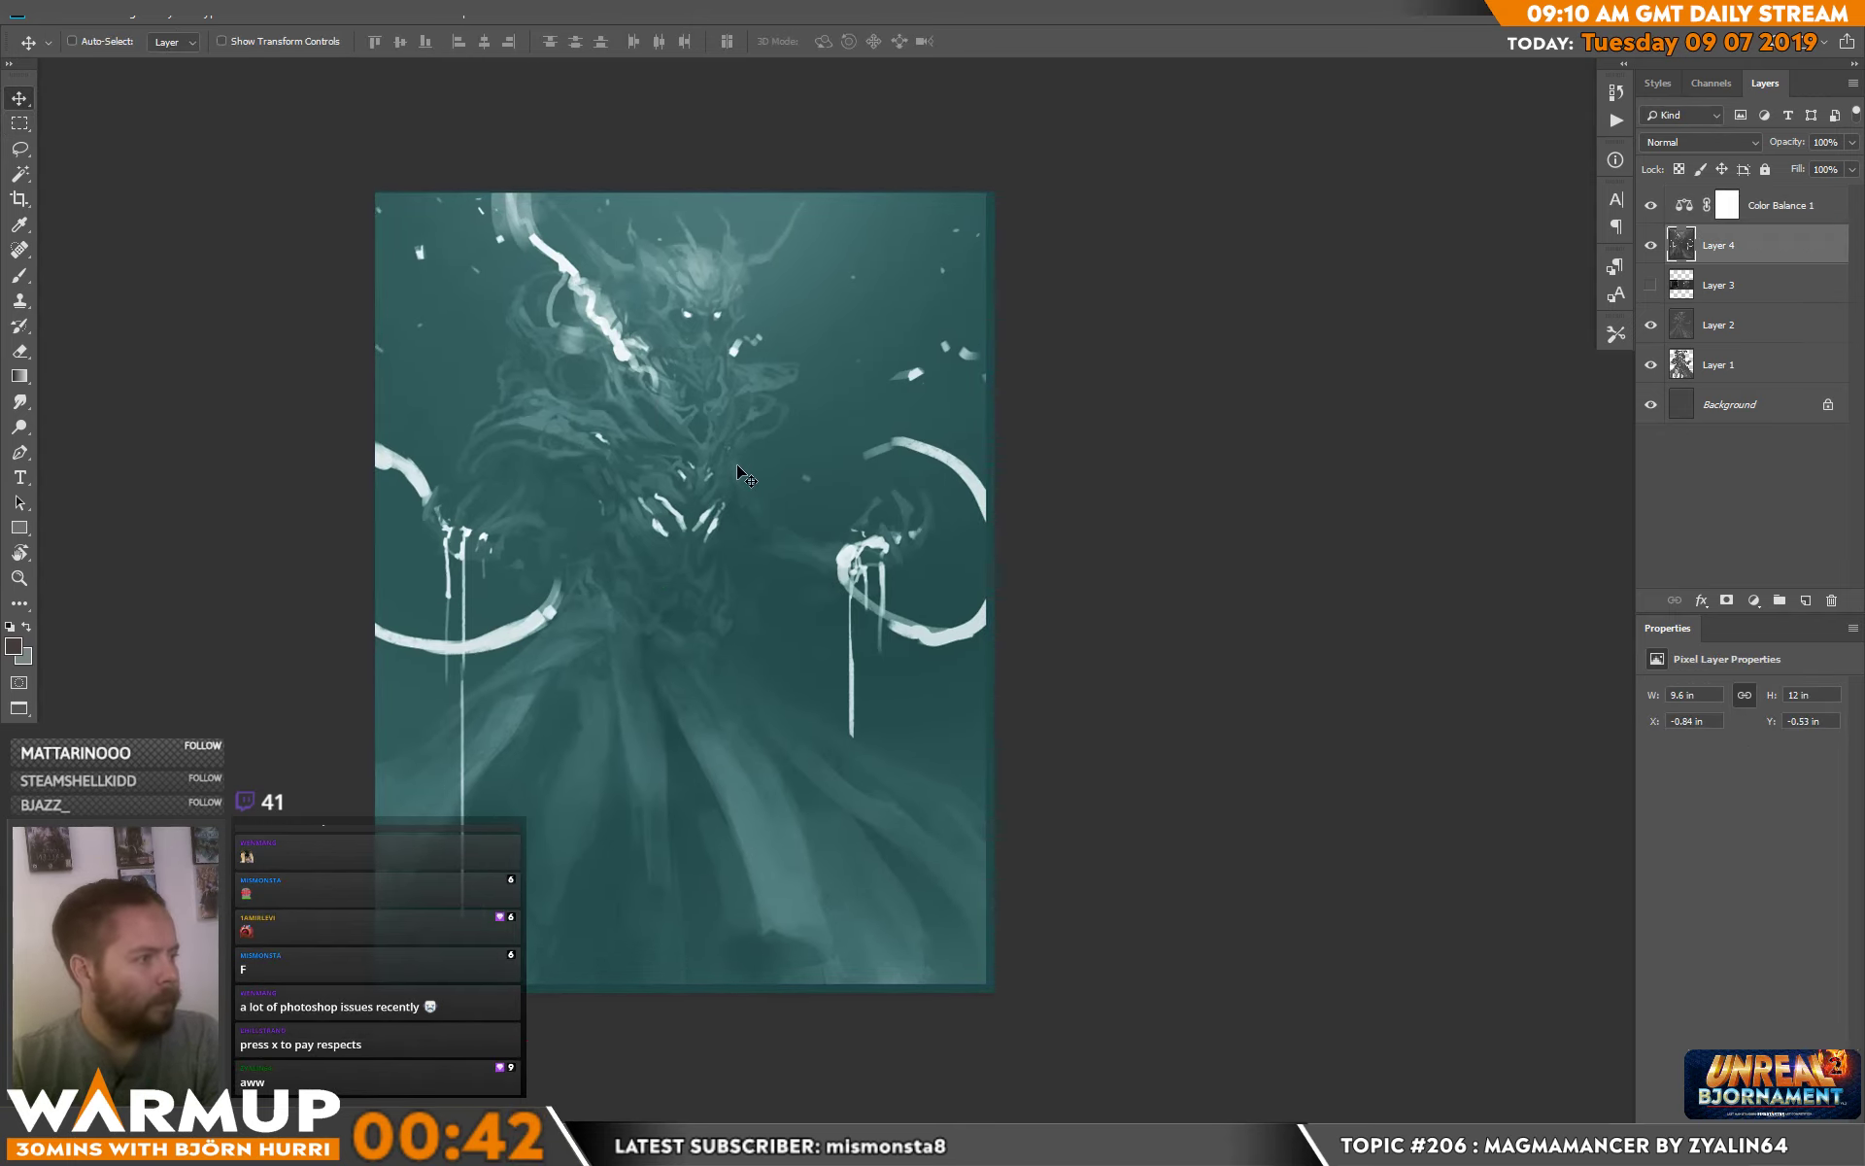
pyautogui.hotkey('ctrl', 't')
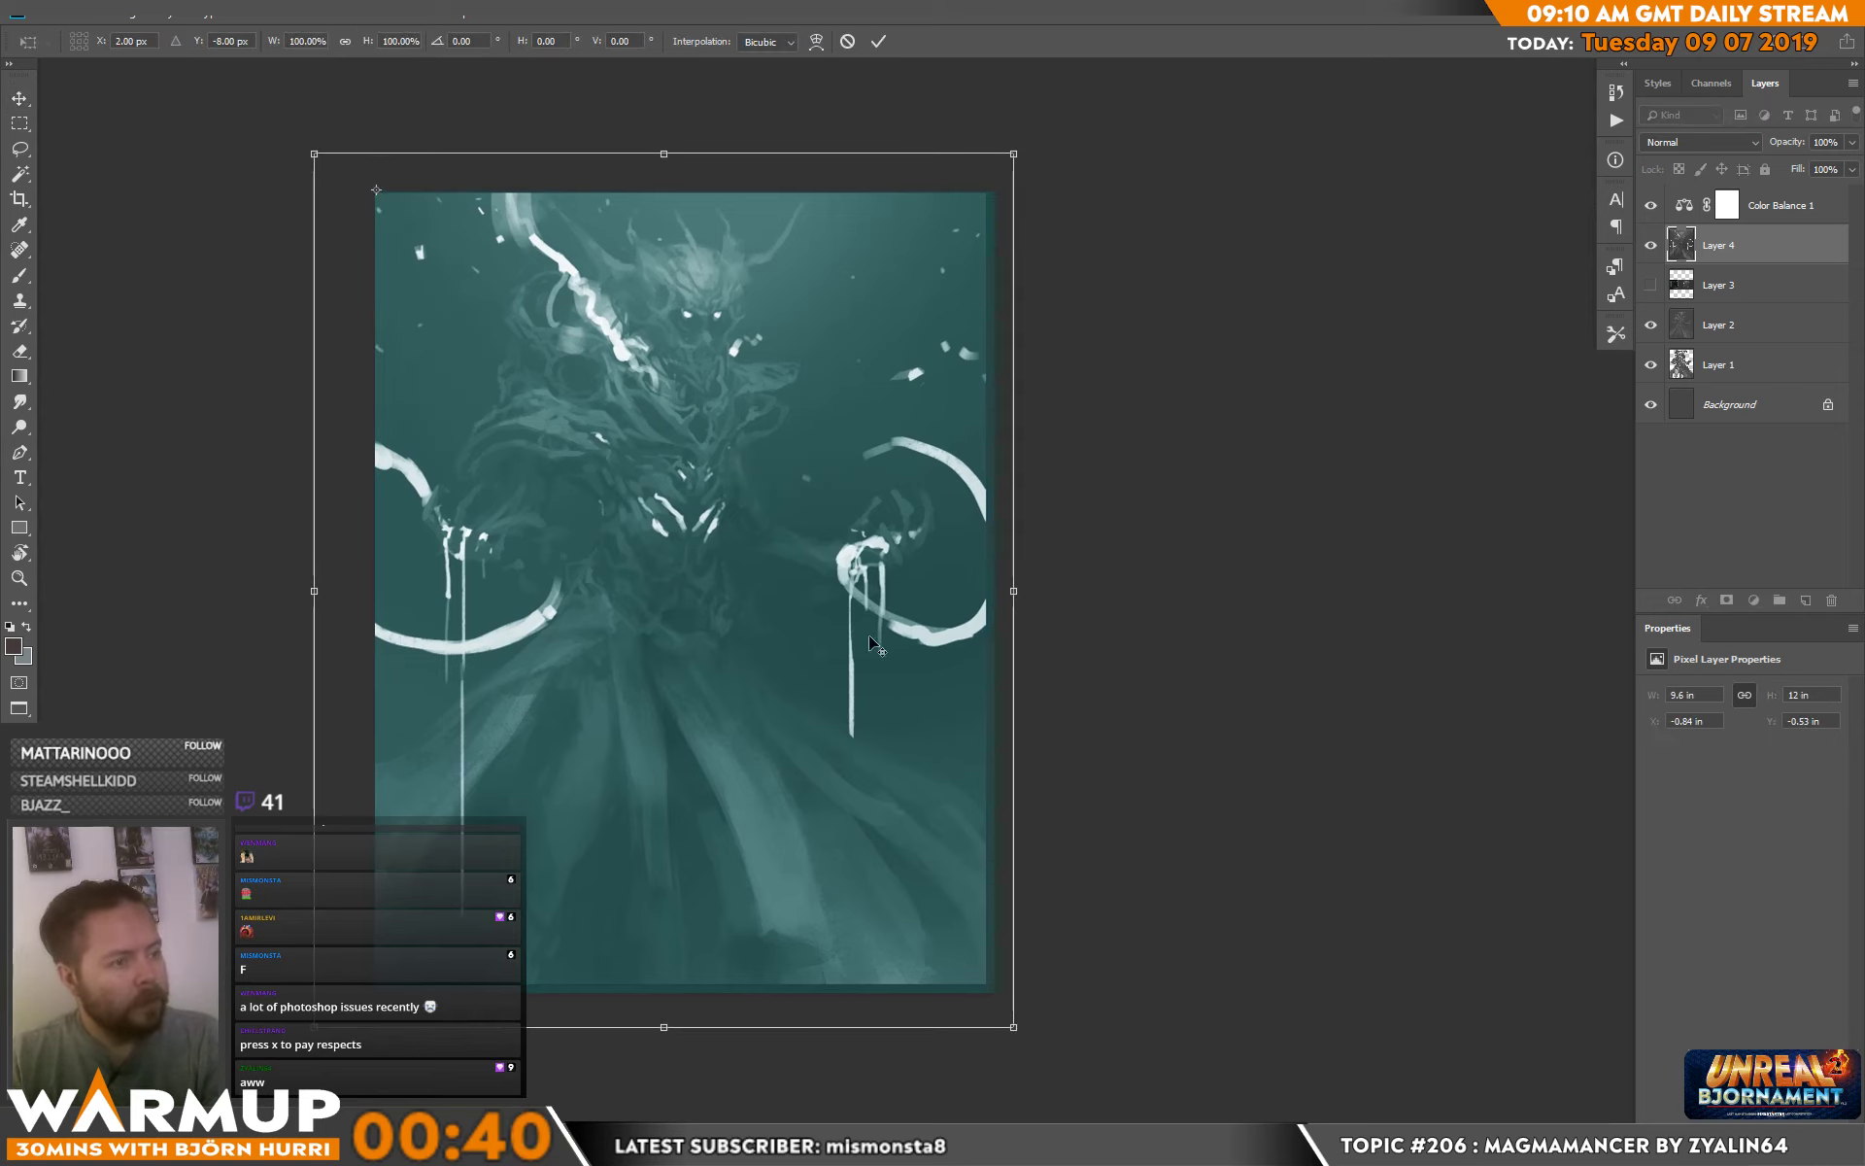
pyautogui.moveTo(1001, 1038); pyautogui.dragTo(1011, 1047)
pyautogui.press('Return')
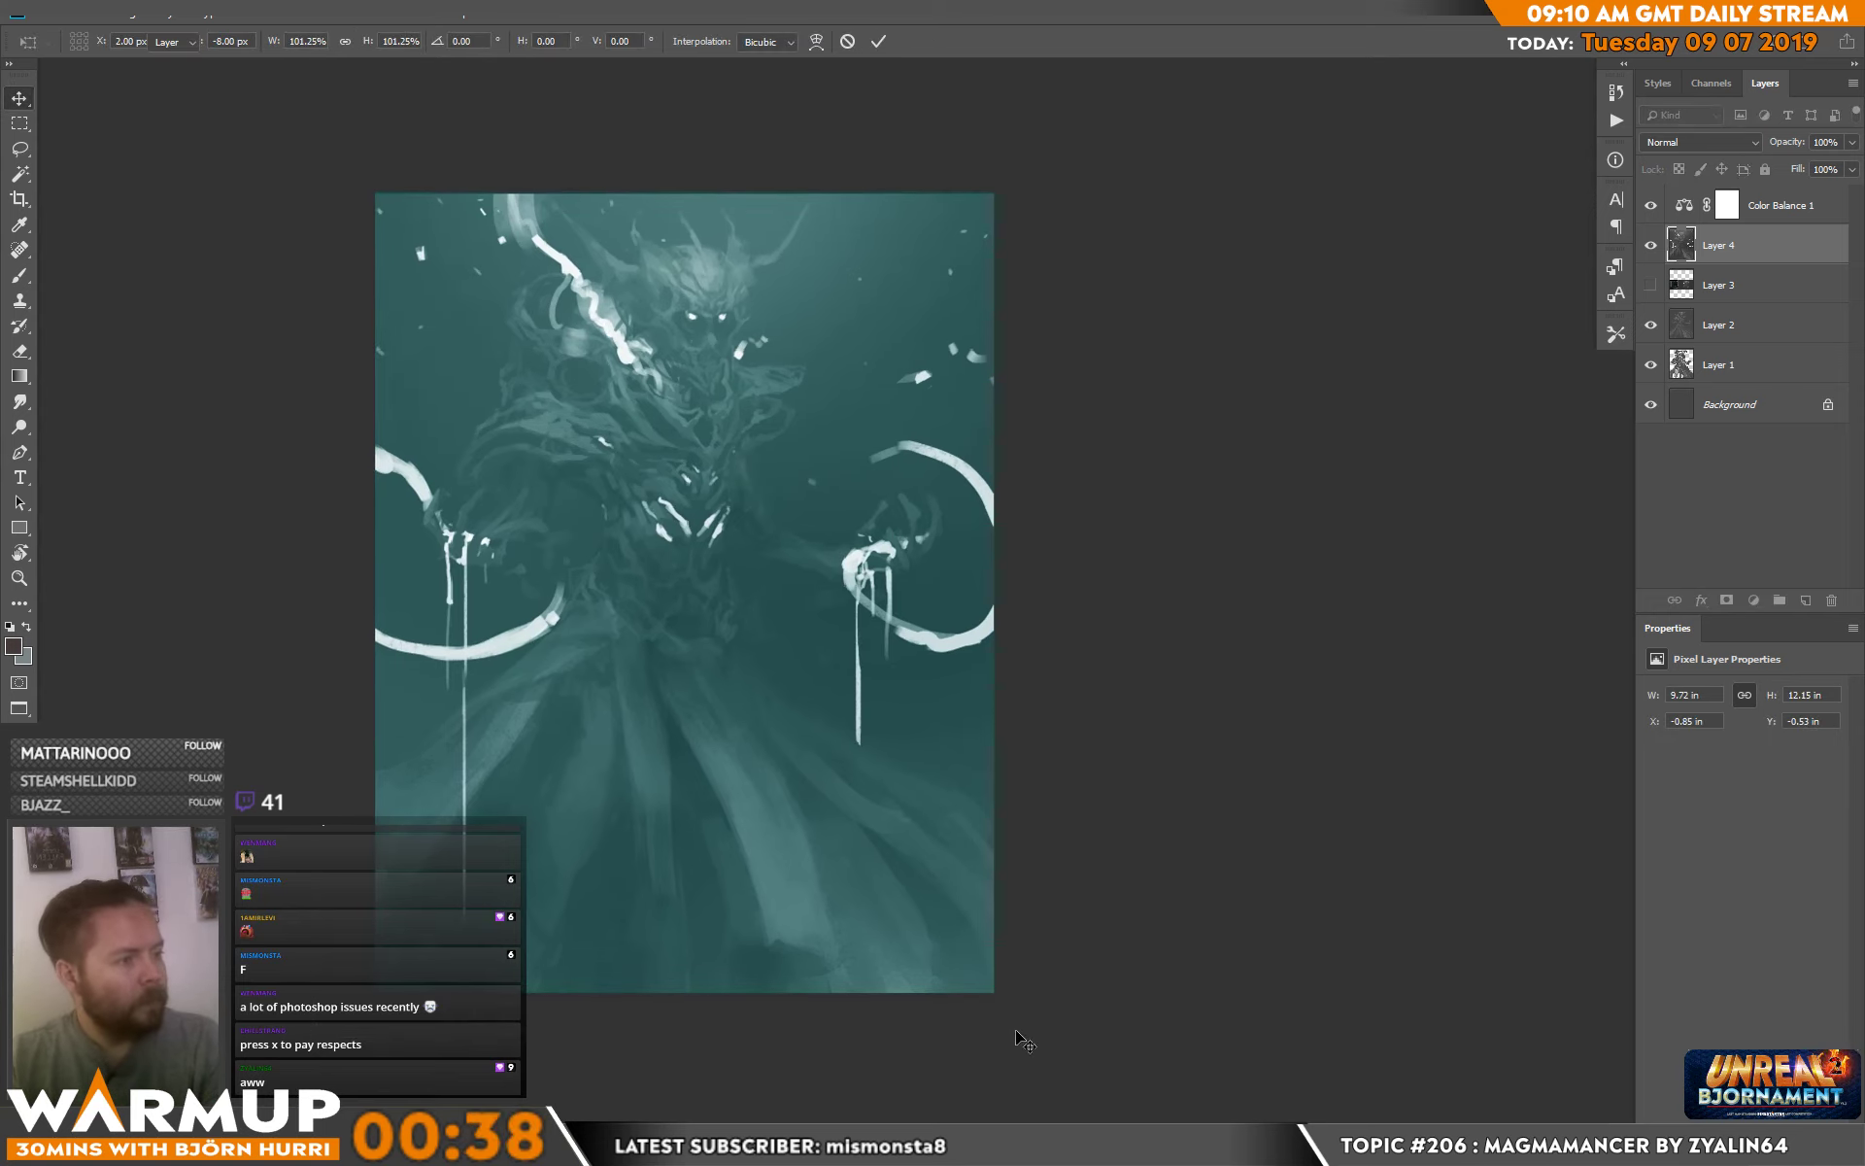
# Mask the Color Balance layer with a Color Range selection at Fuzziness 105.
pyautogui.click(1783, 205)
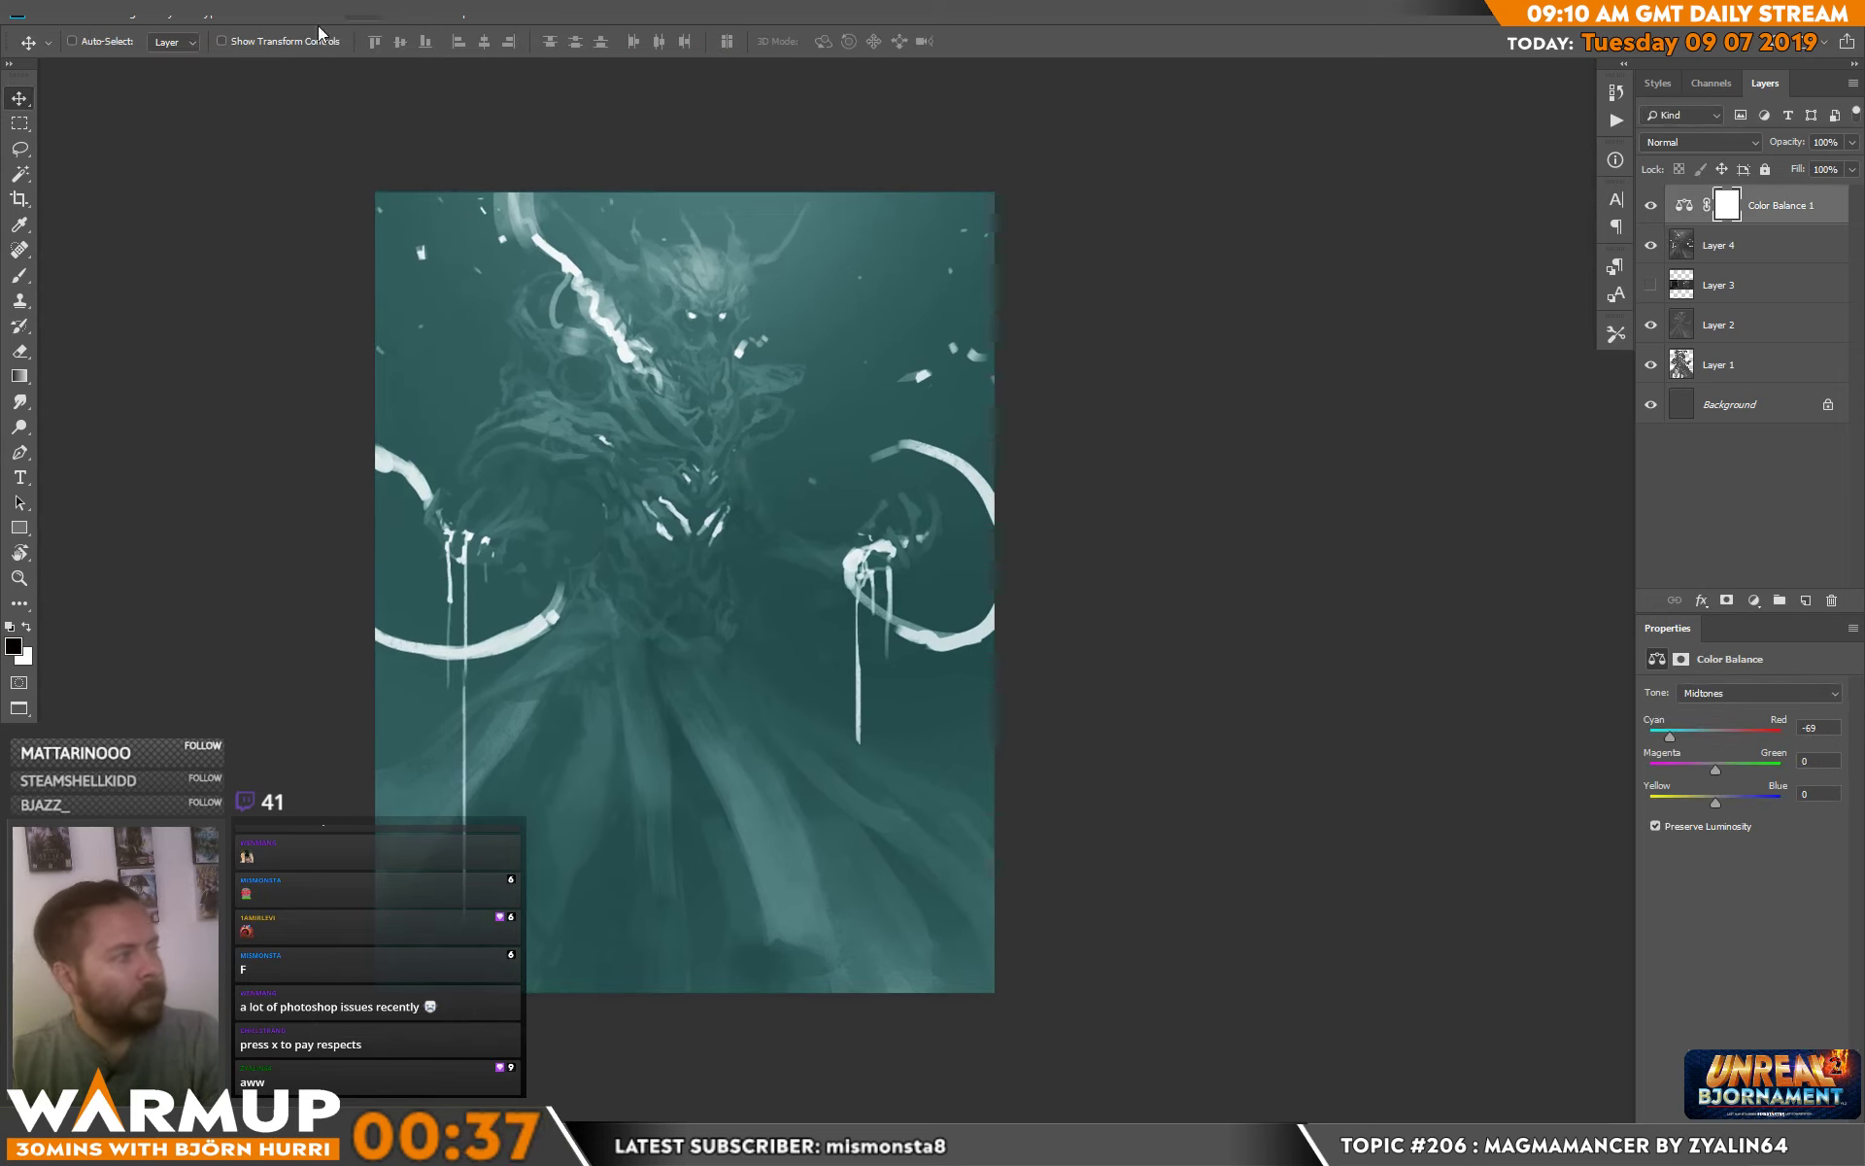
pyautogui.click(268, 14)
pyautogui.click(288, 209)
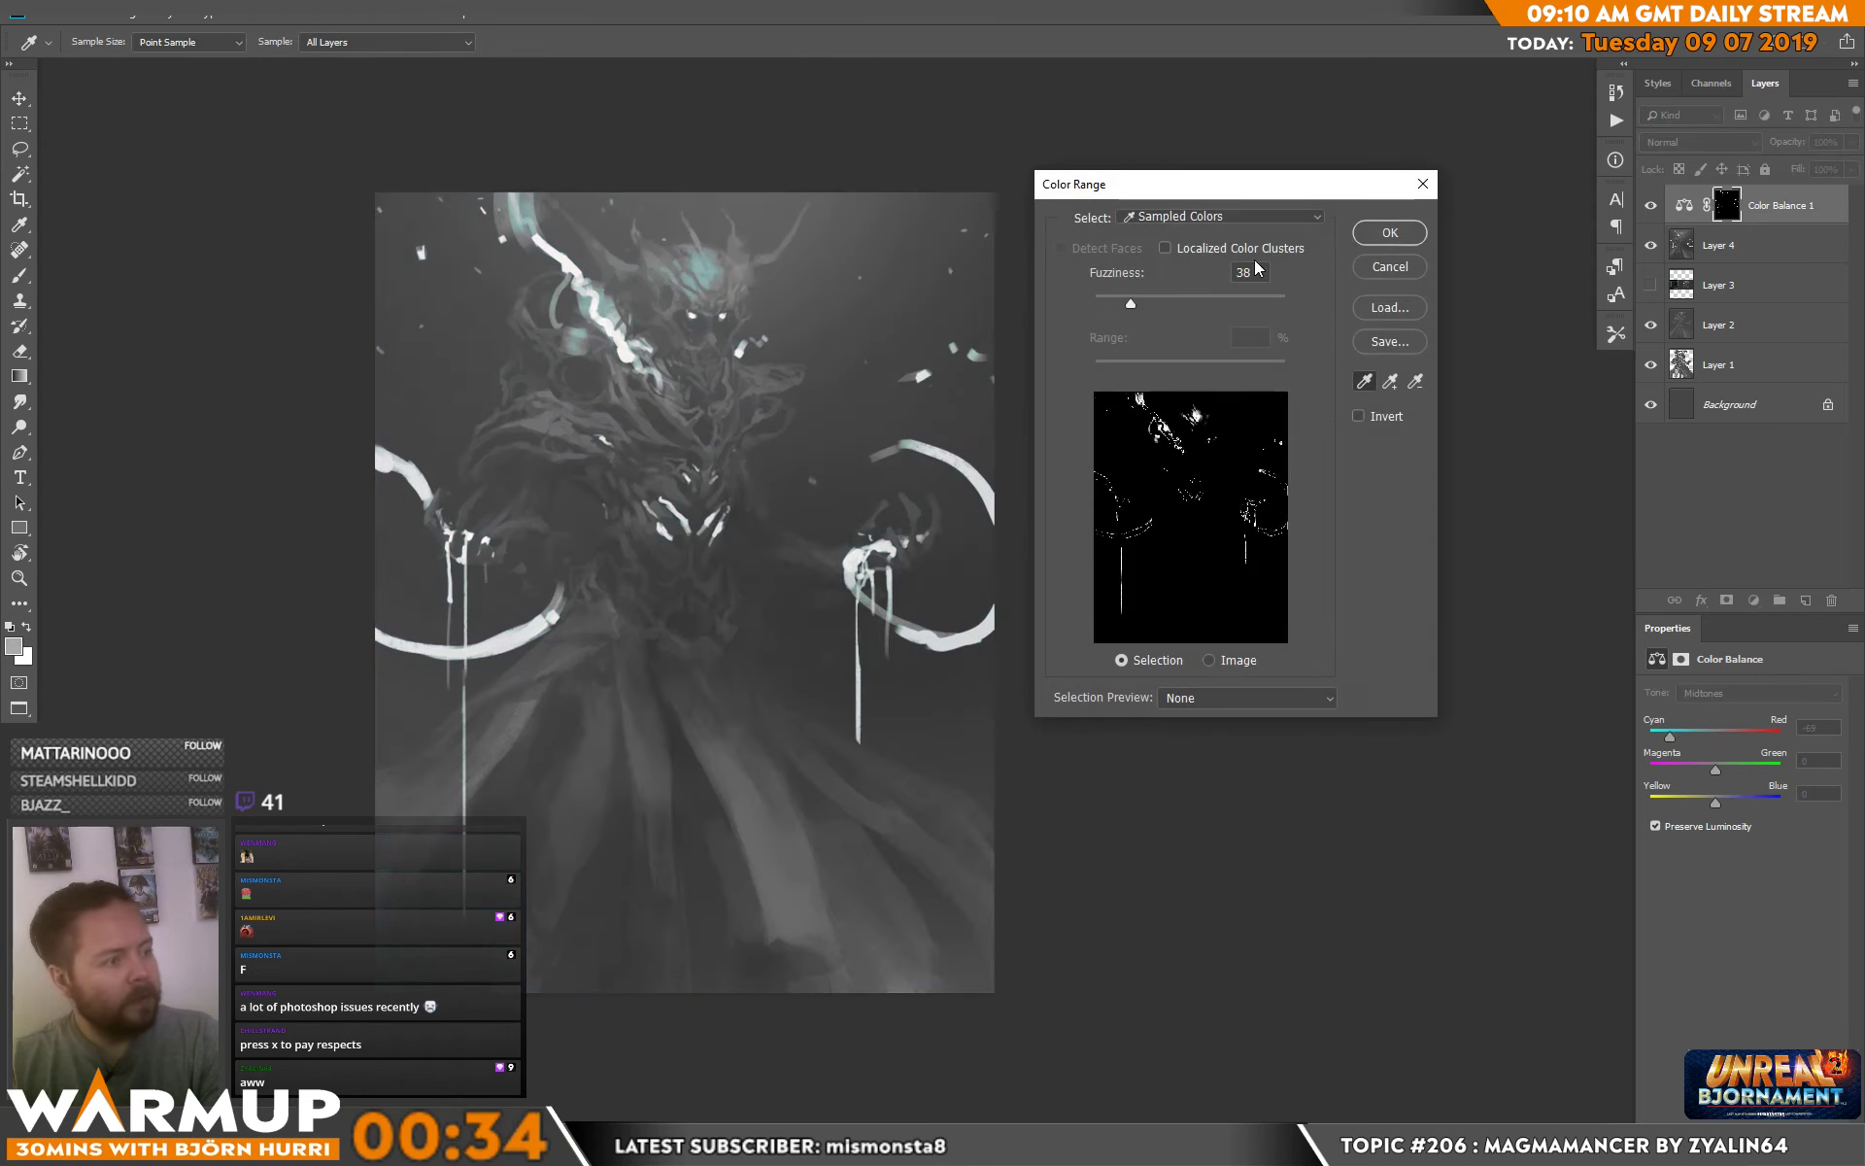
pyautogui.moveTo(1132, 304); pyautogui.dragTo(1195, 304)
pyautogui.press('Return')
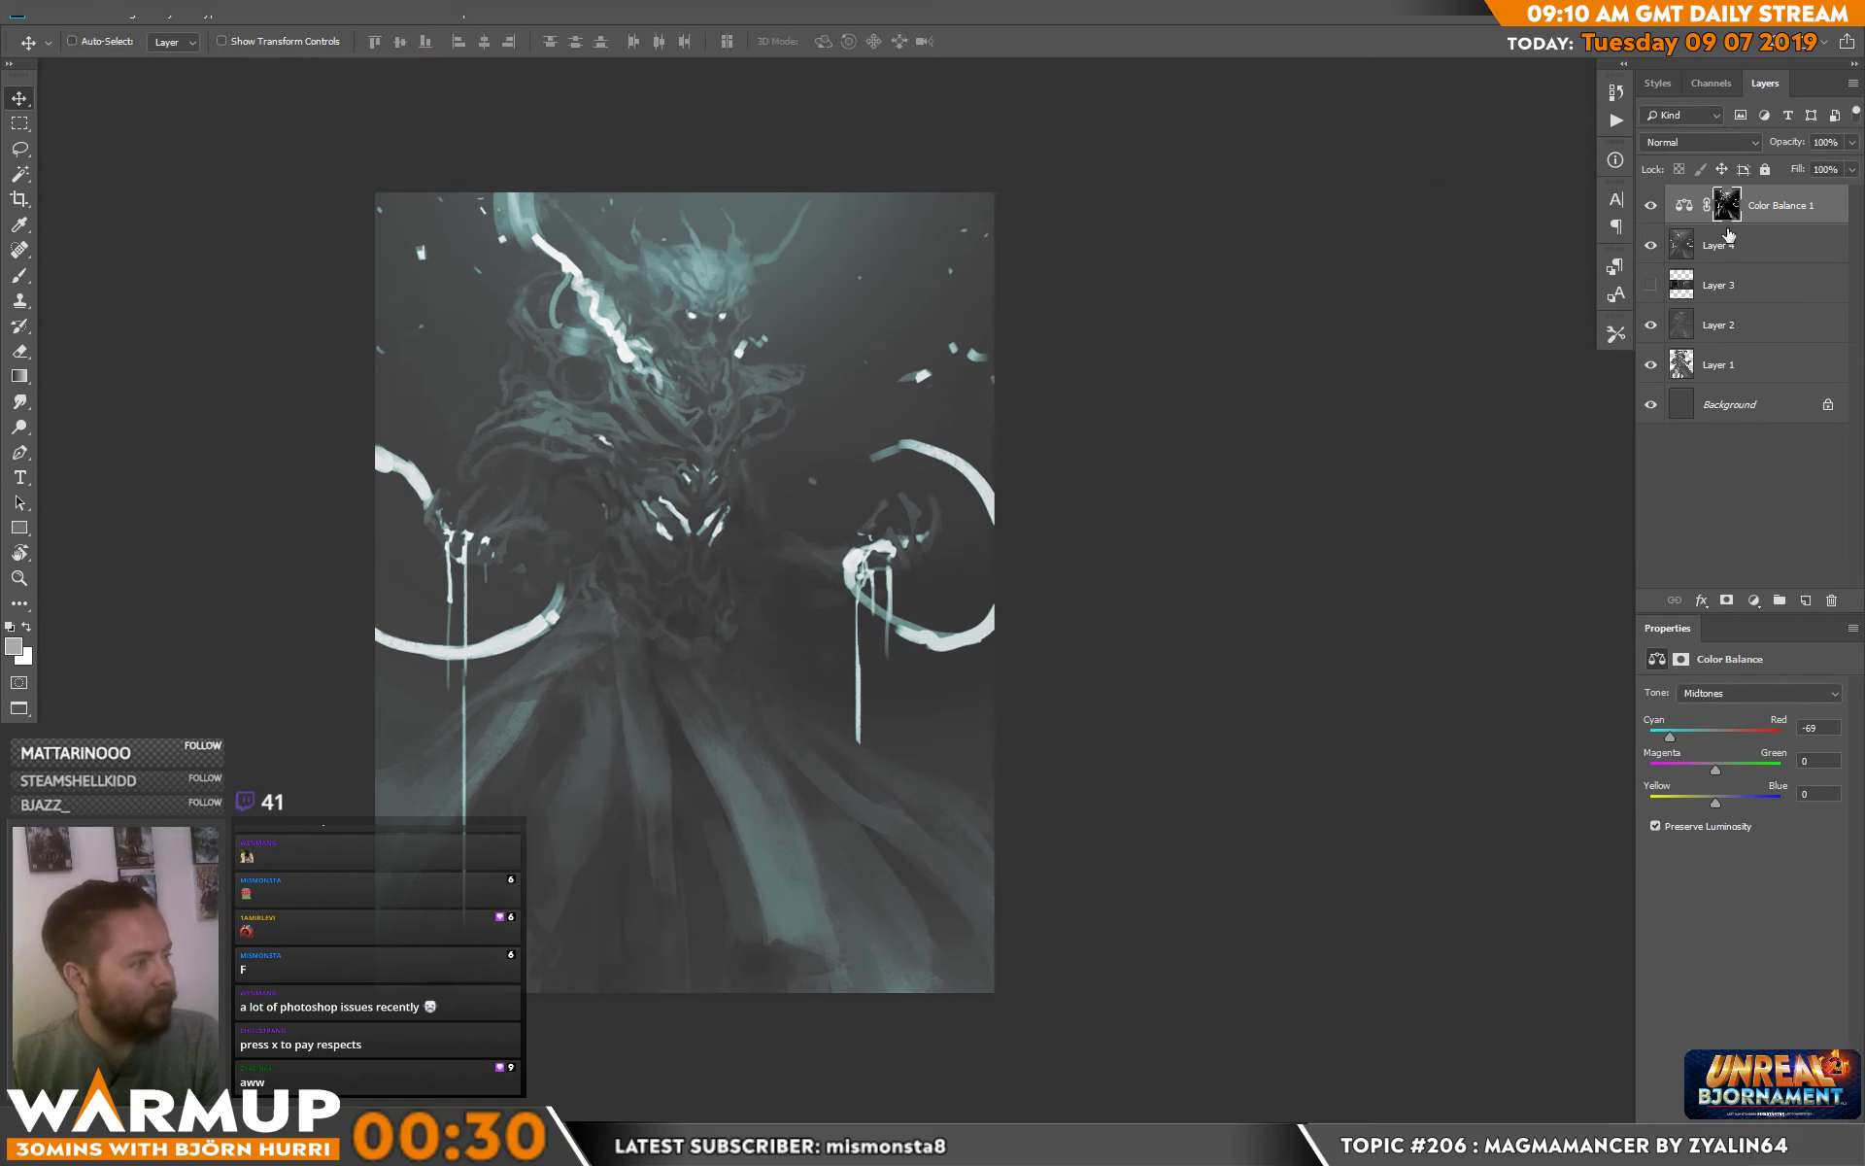
pyautogui.click(1753, 600)
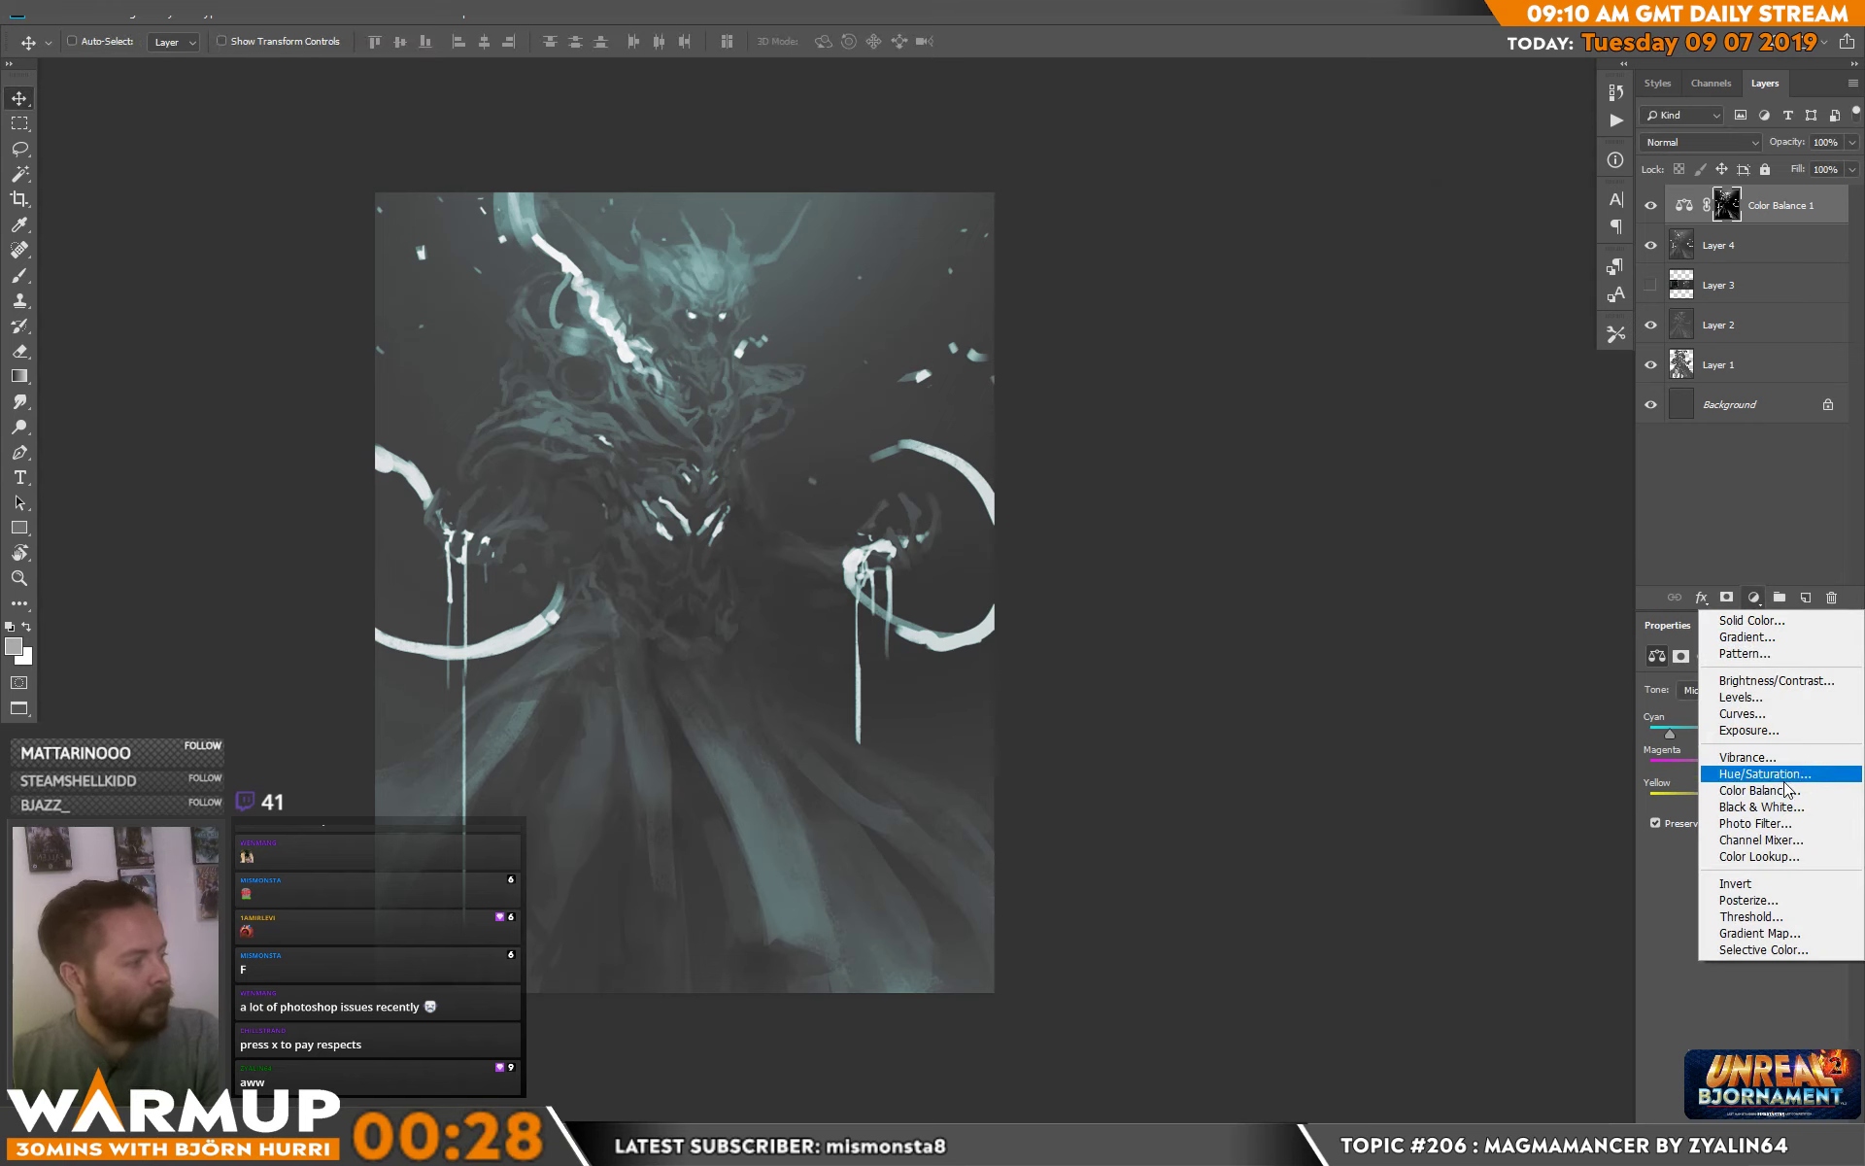
# Add a colorized Hue/Saturation layer with the hue set to 26.
pyautogui.click(1744, 772)
pyautogui.click(1736, 859)
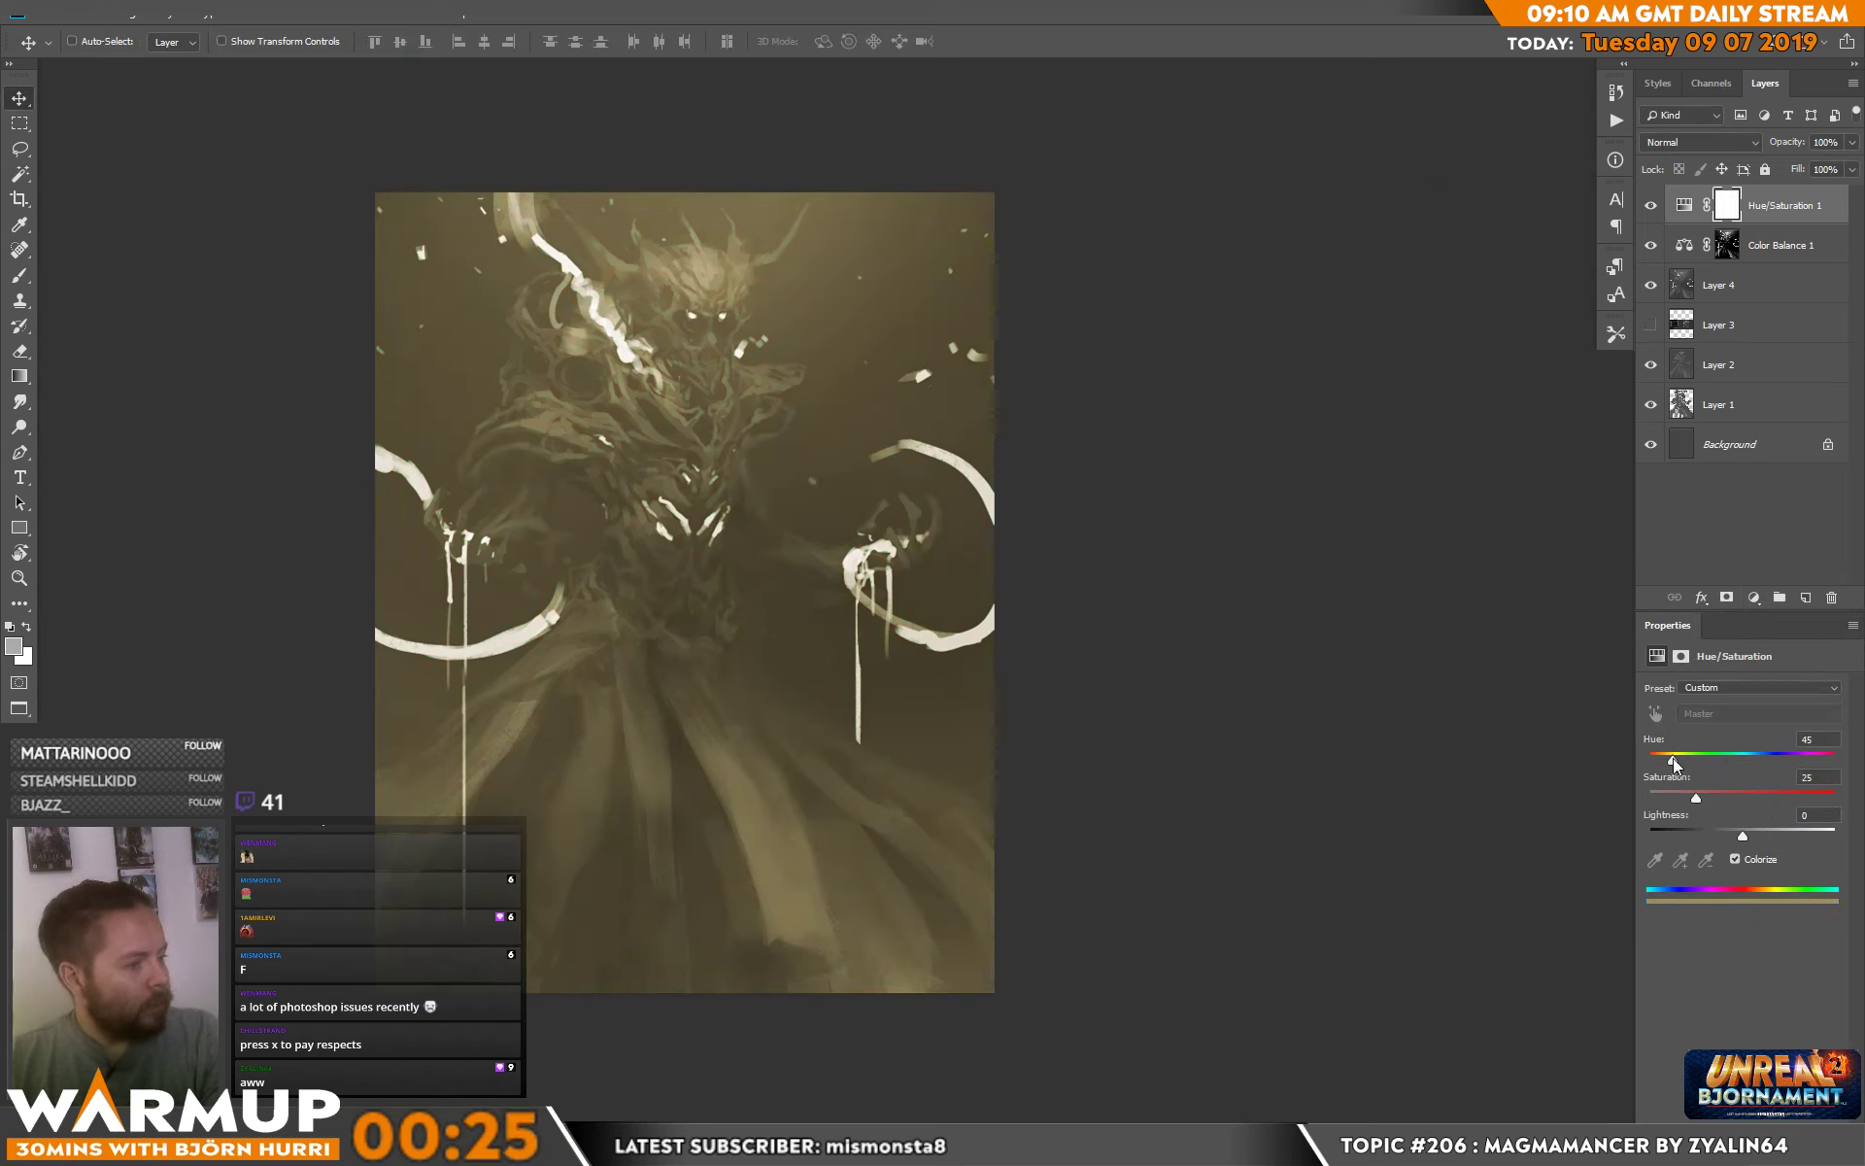
pyautogui.moveTo(1673, 758); pyautogui.dragTo(1662, 759)
# Mask it with a Color Range sampled from the painting at Fuzziness 61, then add an empty top layer.
pyautogui.click(254, 20)
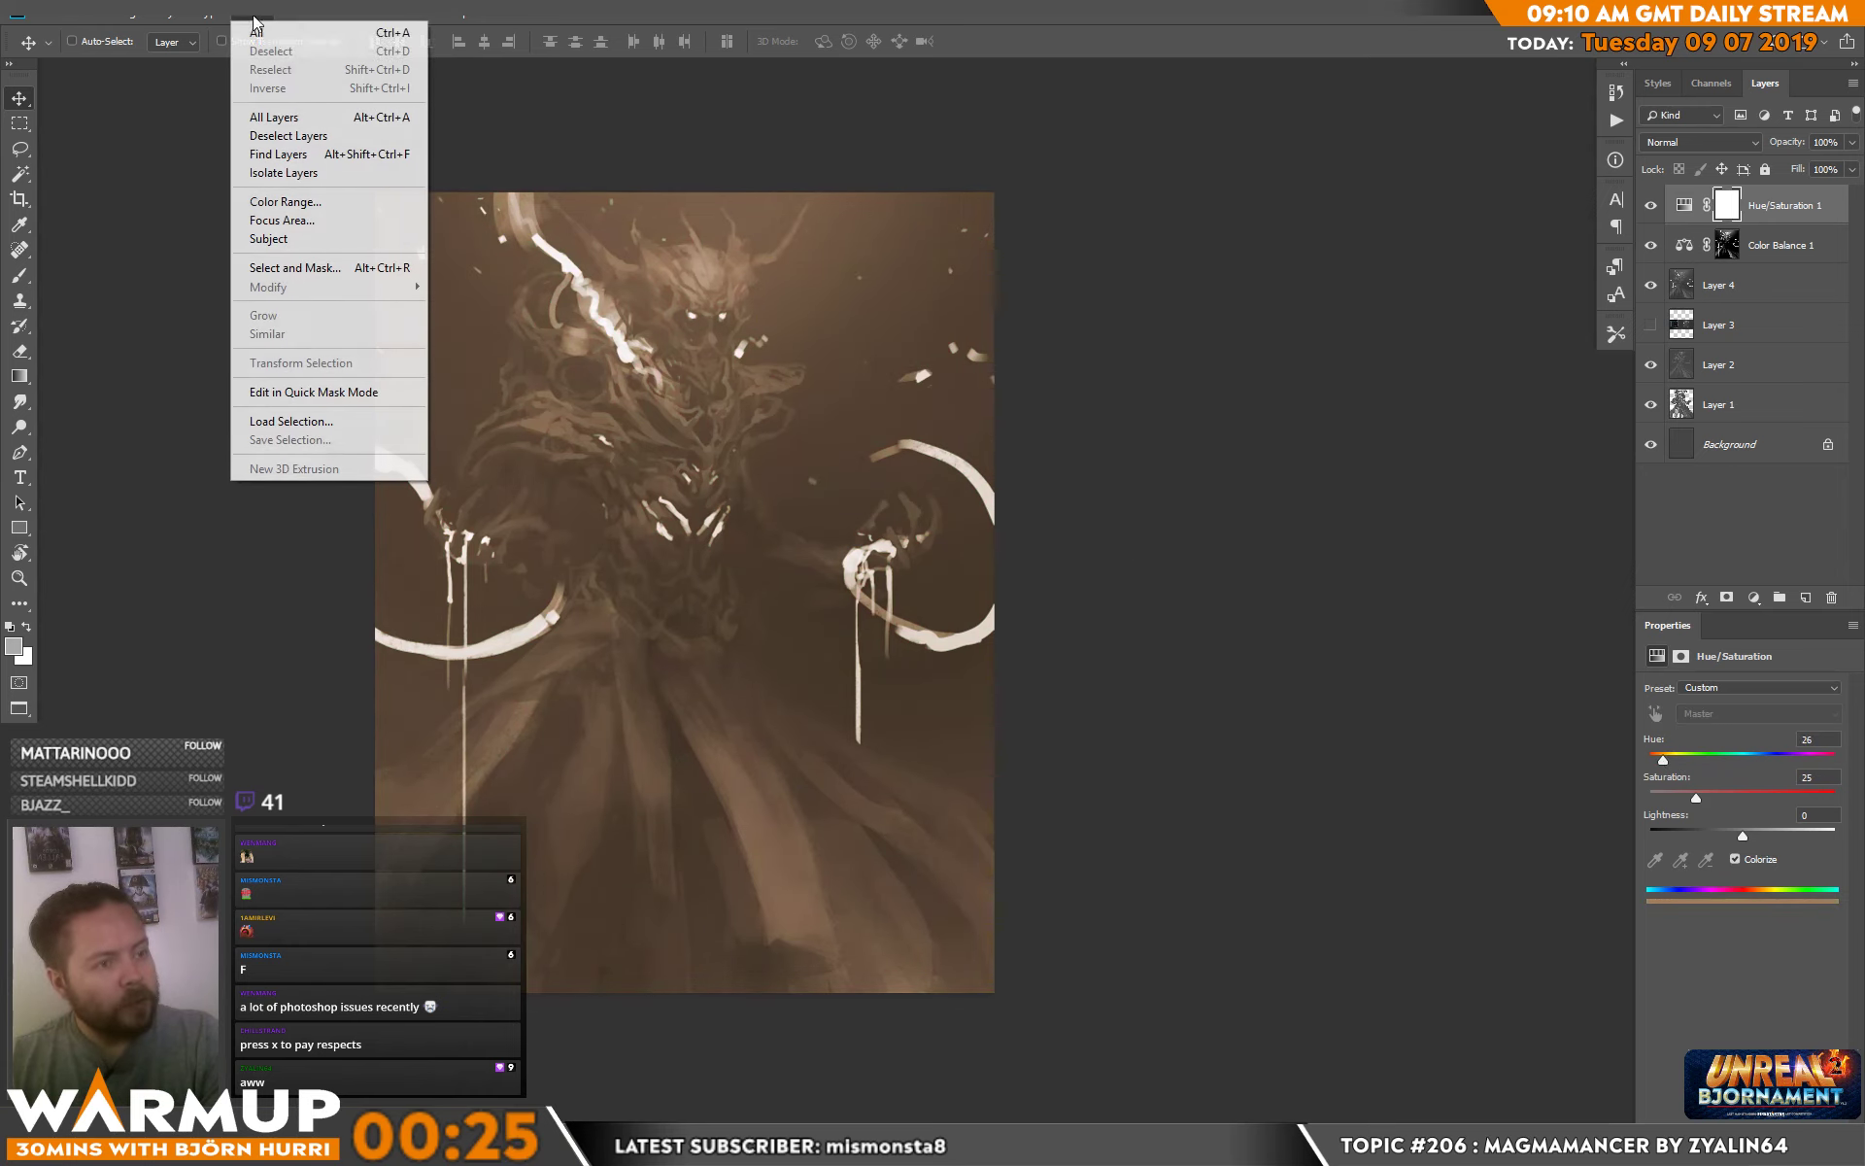
pyautogui.click(285, 201)
pyautogui.click(425, 376)
pyautogui.click(547, 359)
pyautogui.click(544, 362)
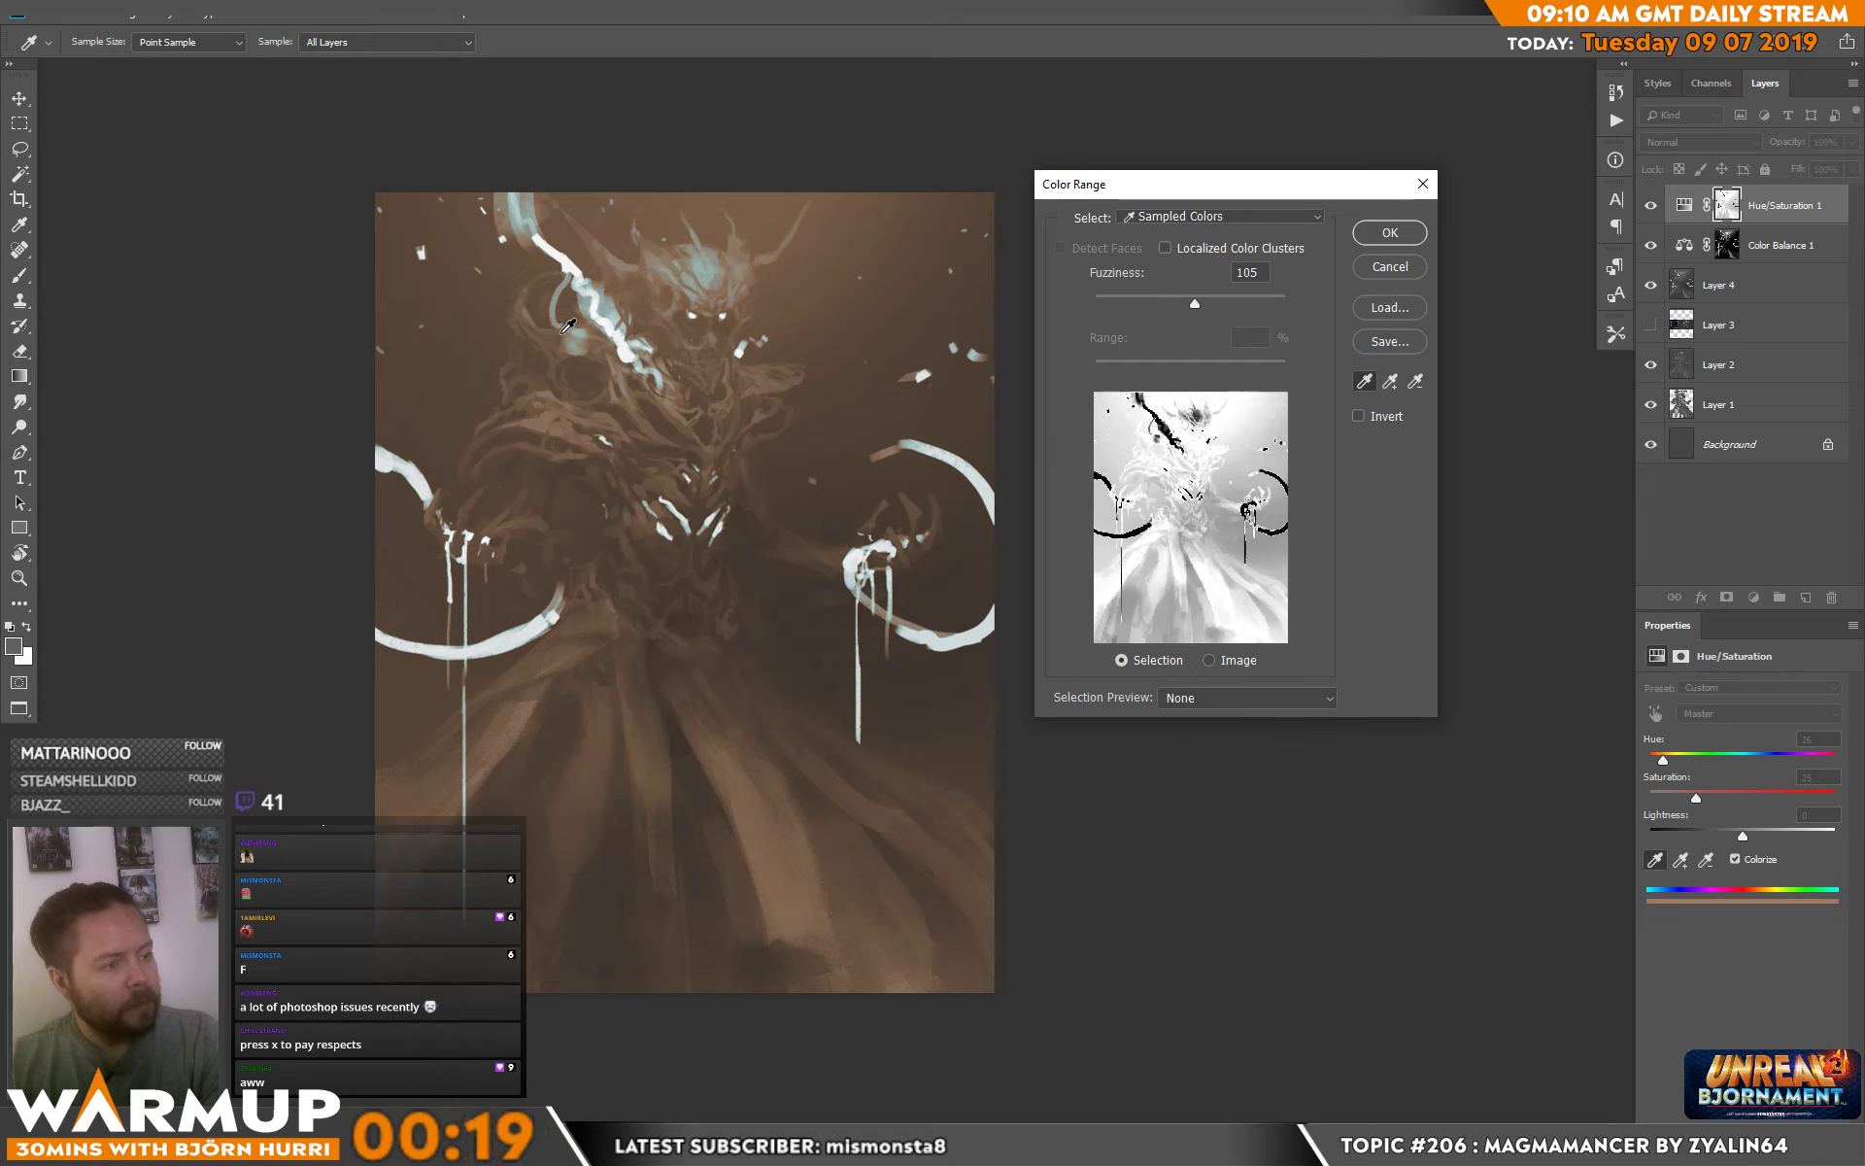
pyautogui.click(555, 332)
pyautogui.moveTo(1194, 301); pyautogui.dragTo(1153, 301)
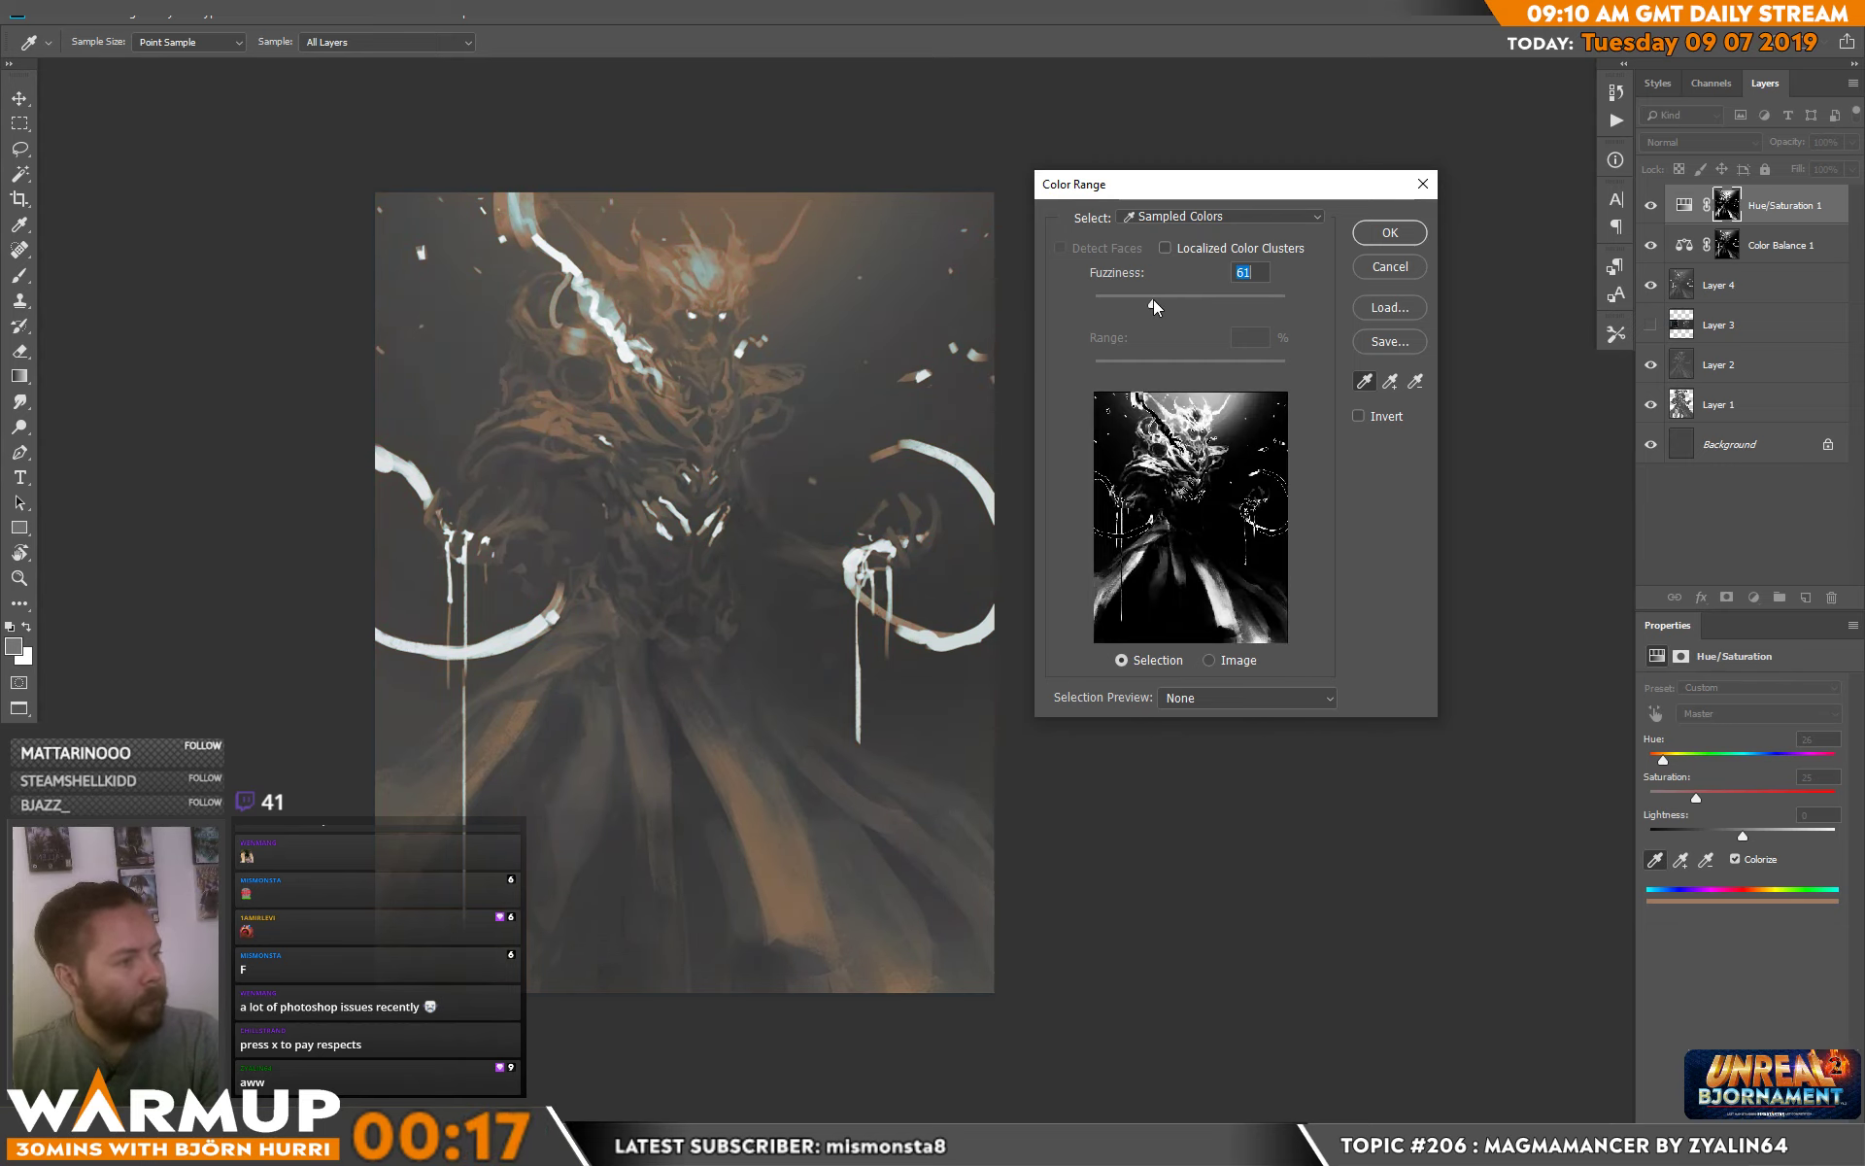
pyautogui.press('Return')
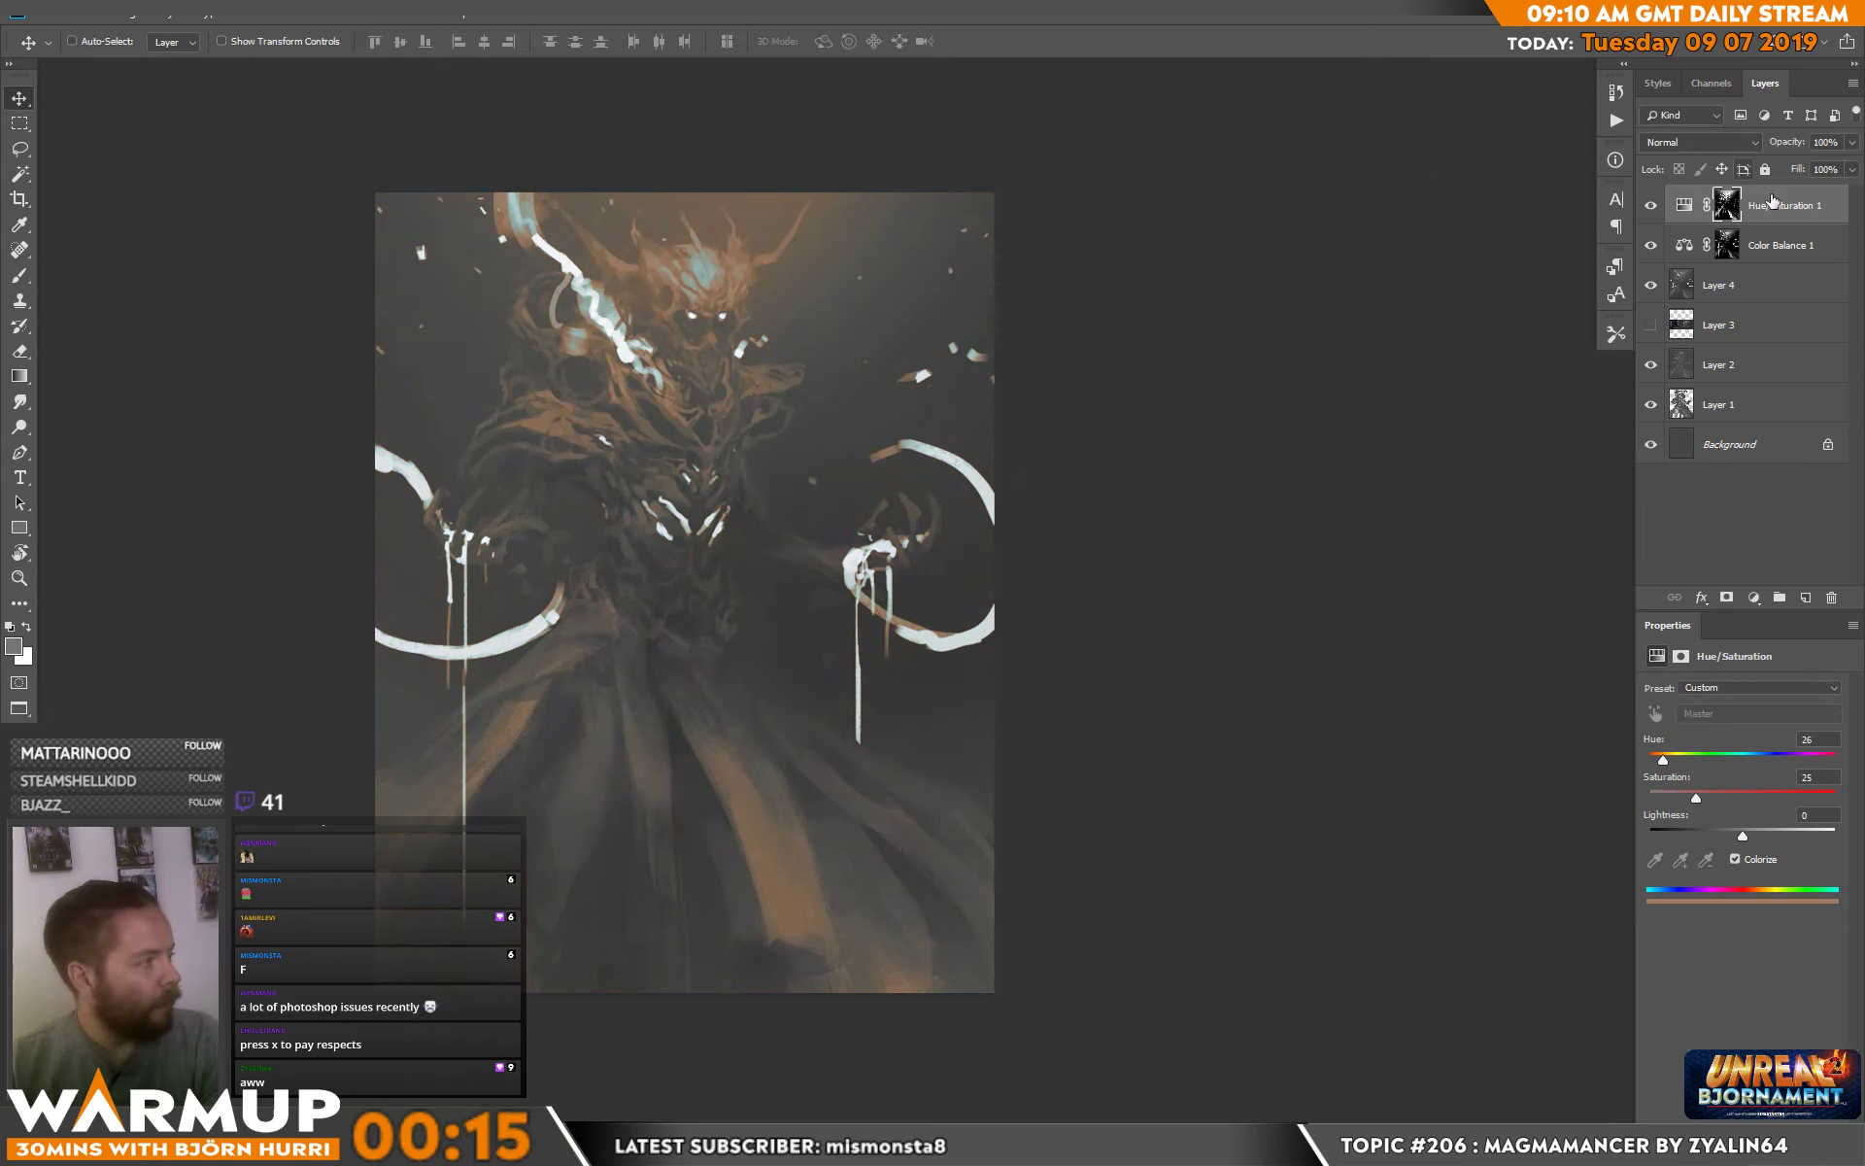
pyautogui.click(1806, 597)
# Set the new layer to Color Dodge and choose a darker orange as the foreground colour.
pyautogui.click(1700, 142)
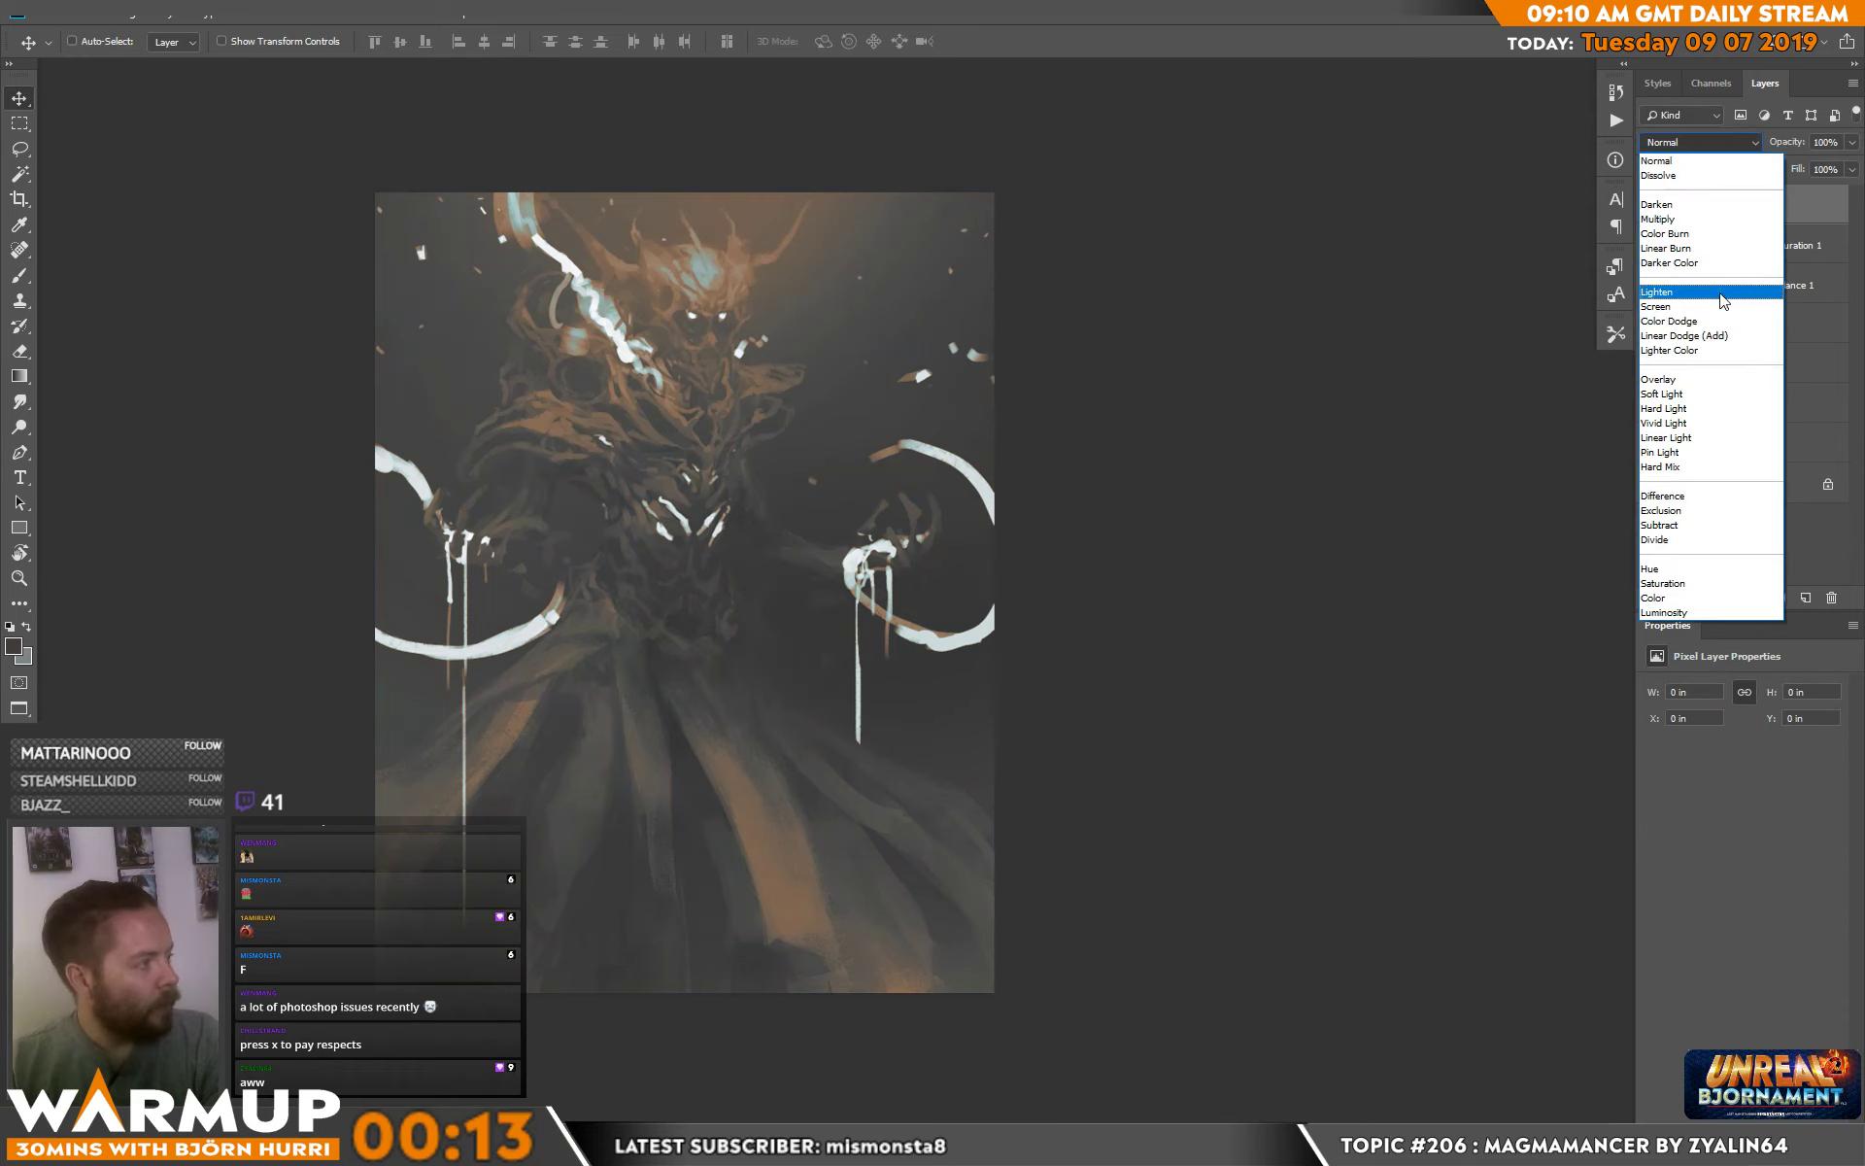
pyautogui.click(1717, 322)
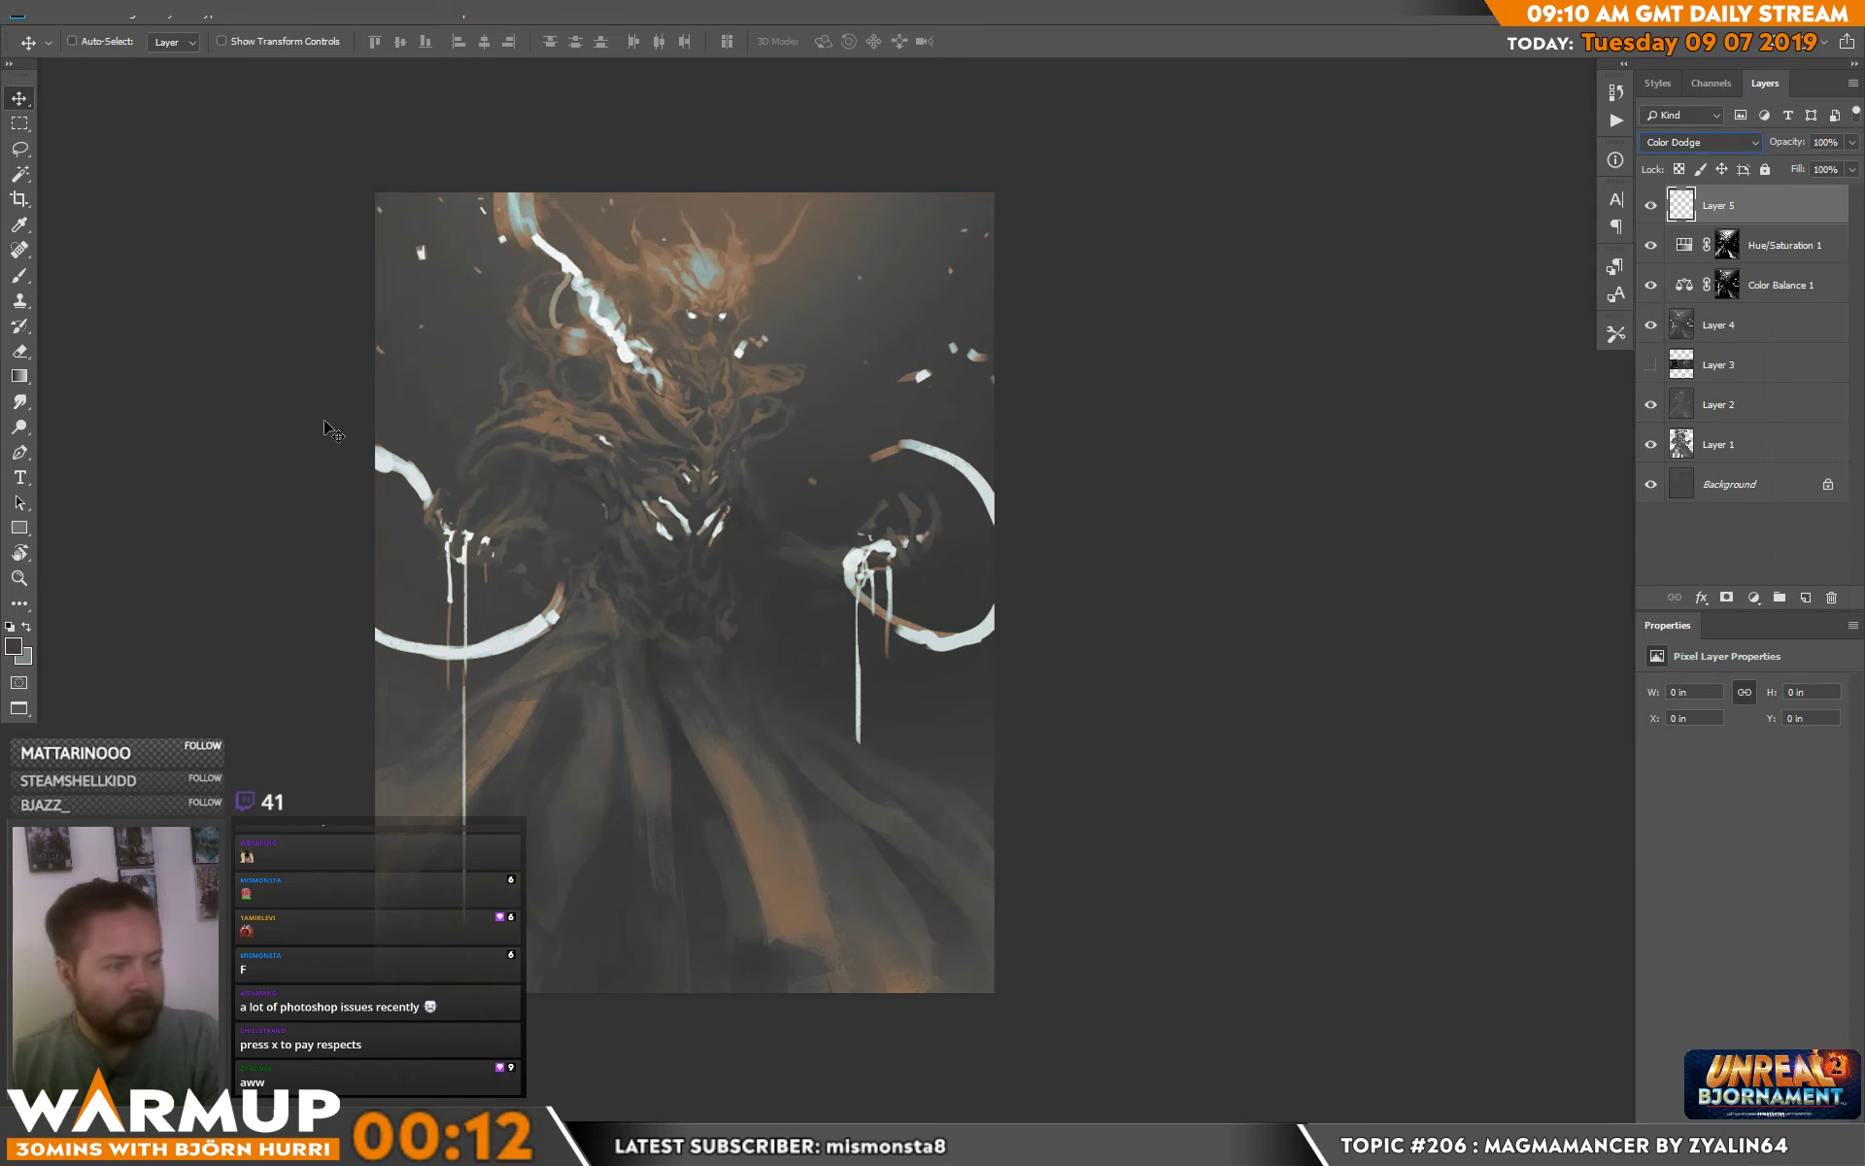
pyautogui.click(14, 646)
pyautogui.click(864, 473)
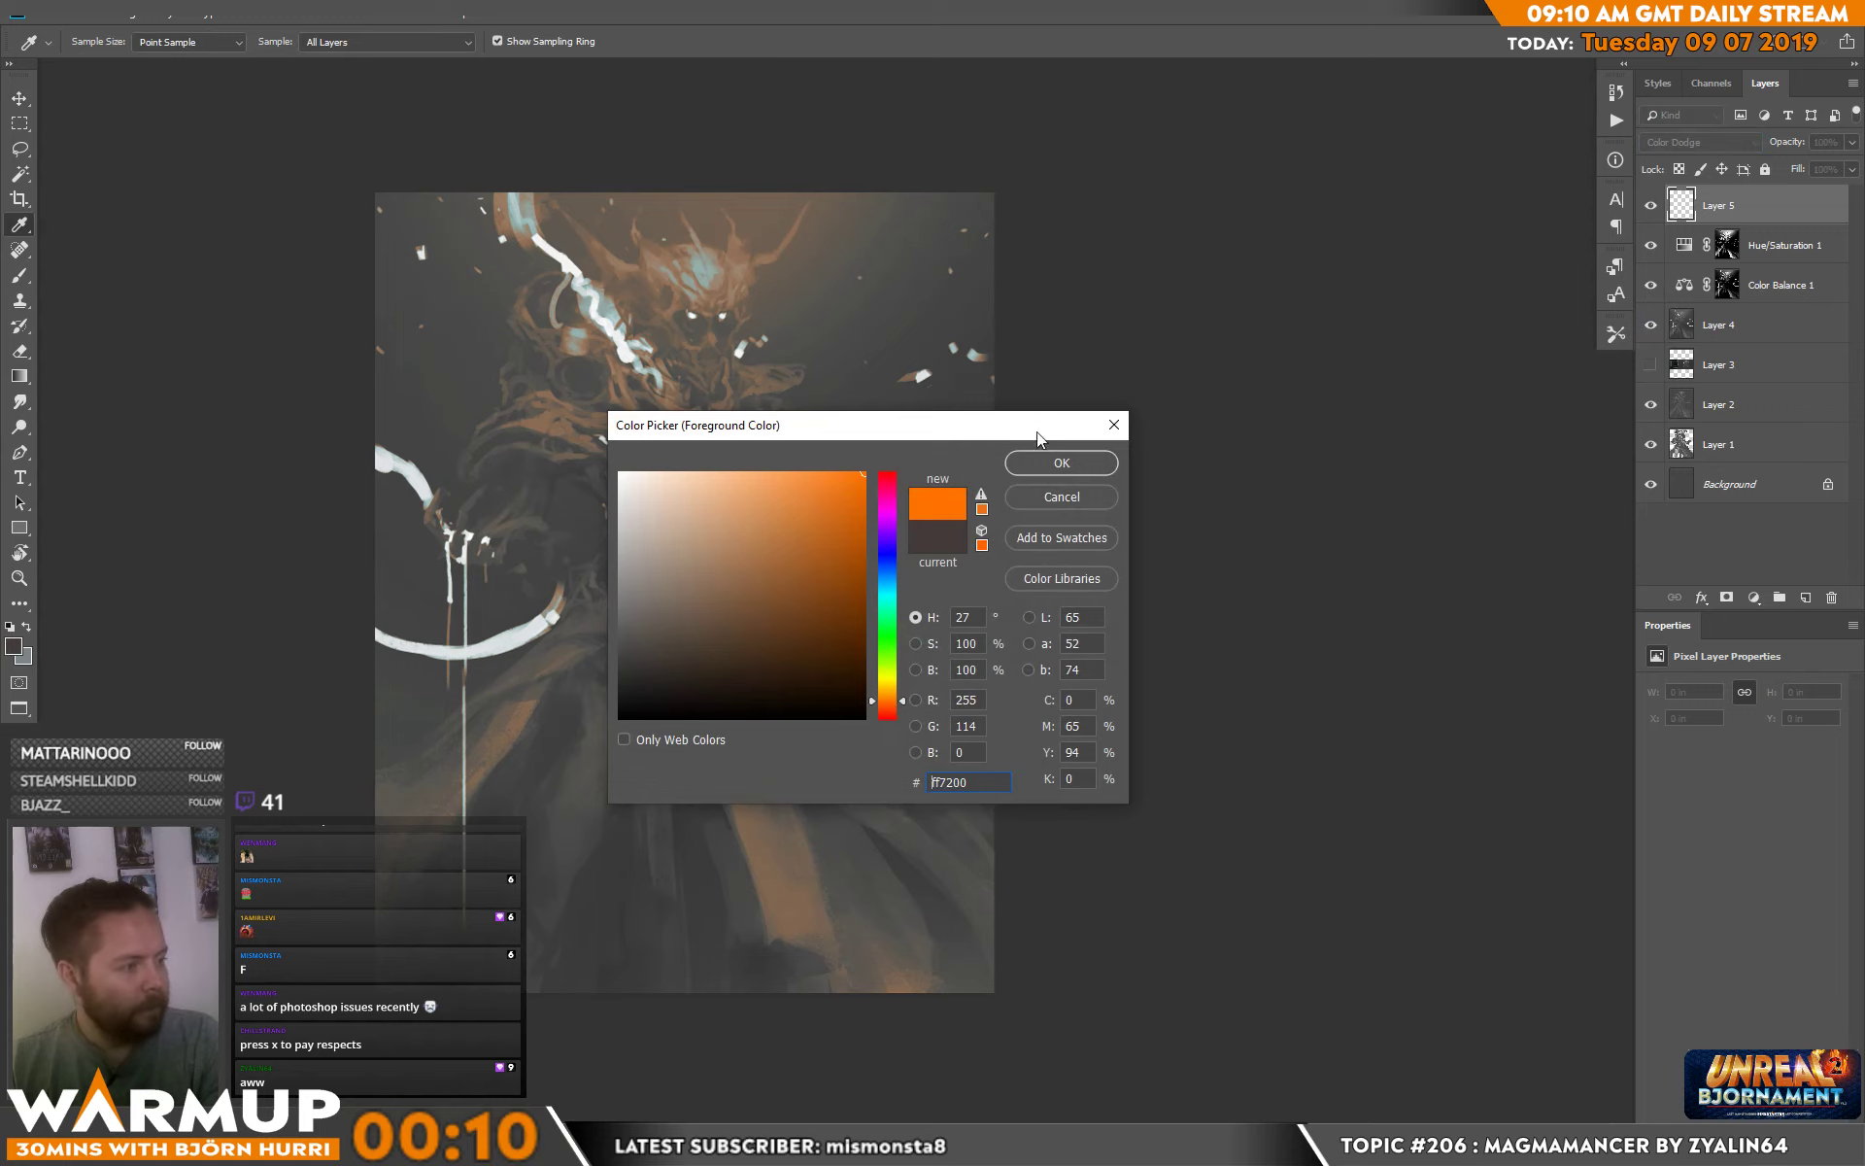
pyautogui.click(863, 553)
pyautogui.click(1052, 464)
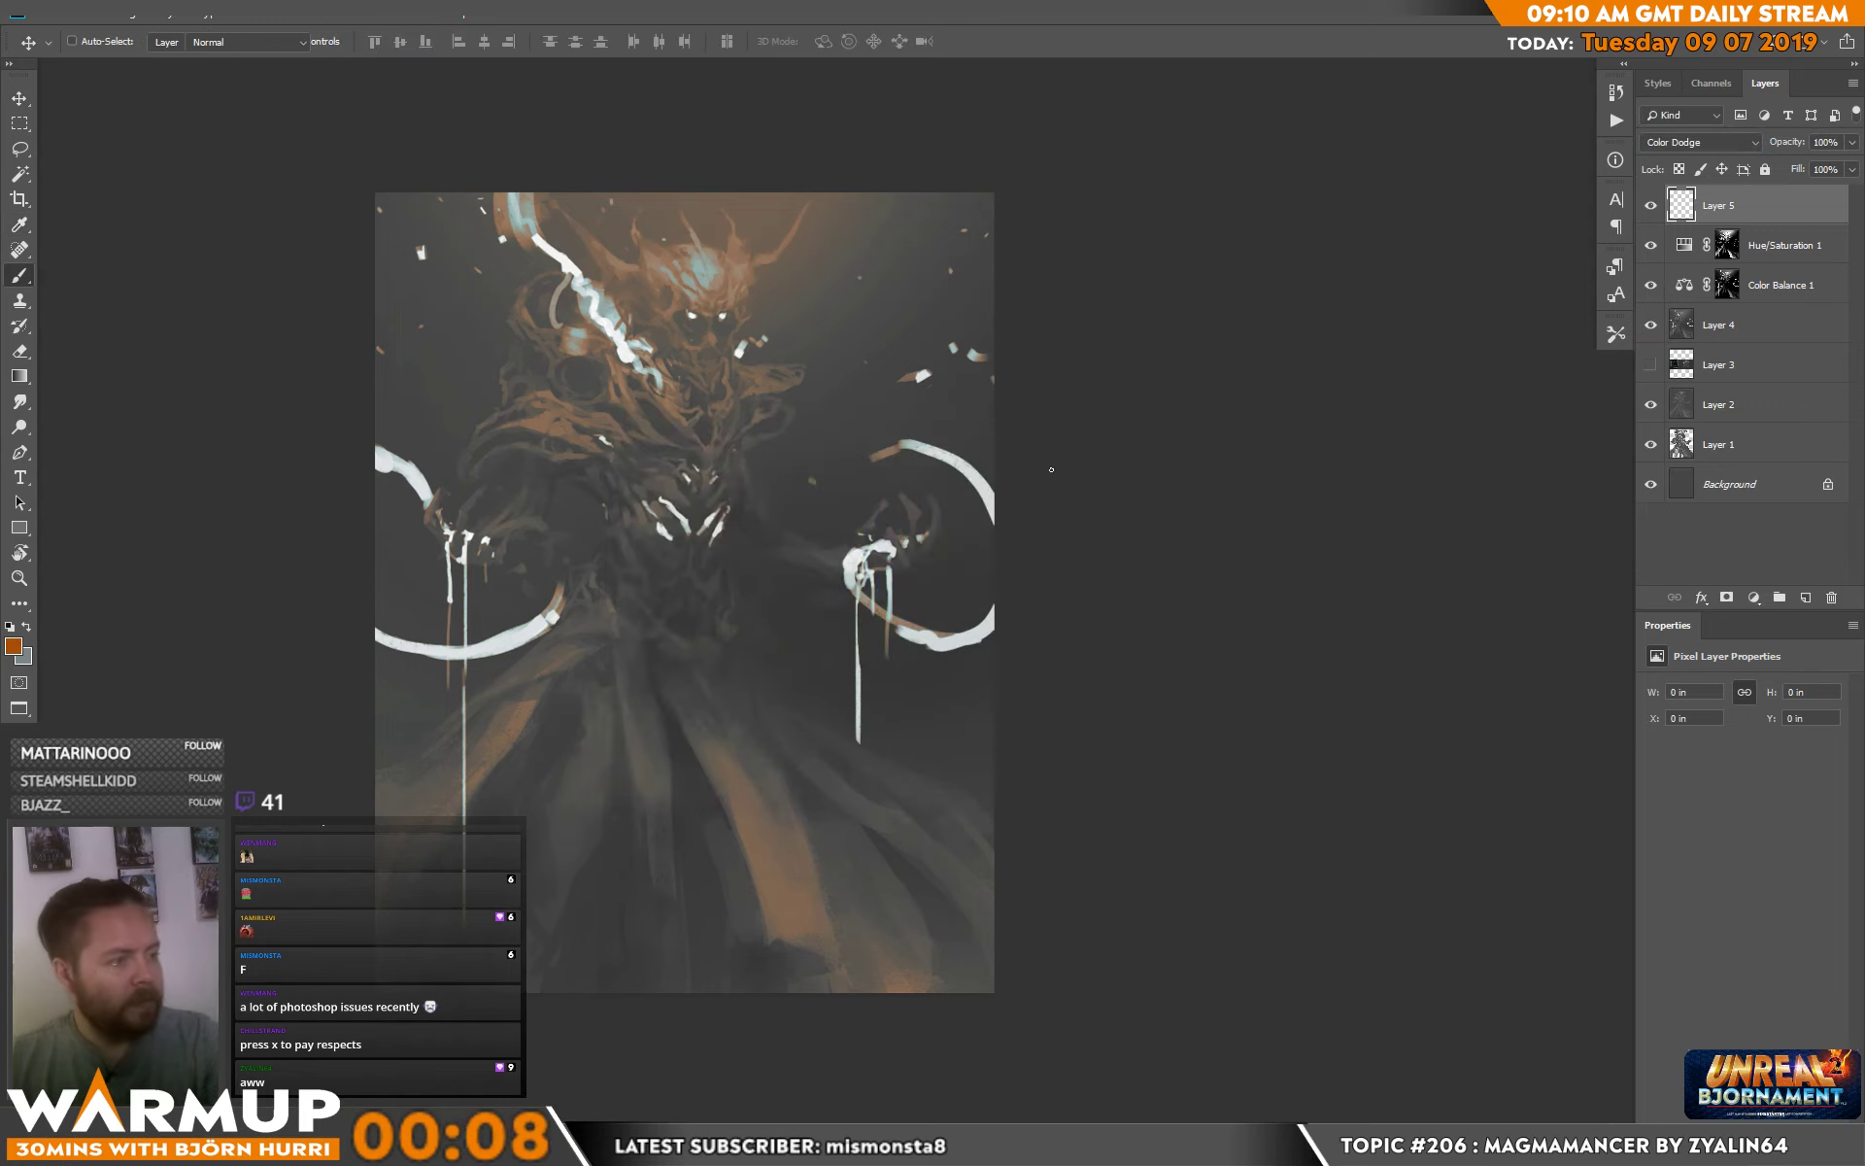
# With the soft 300 sketcher brush, paint orange glow near the horn and along the lightning.
pyautogui.rightClick(581, 270)
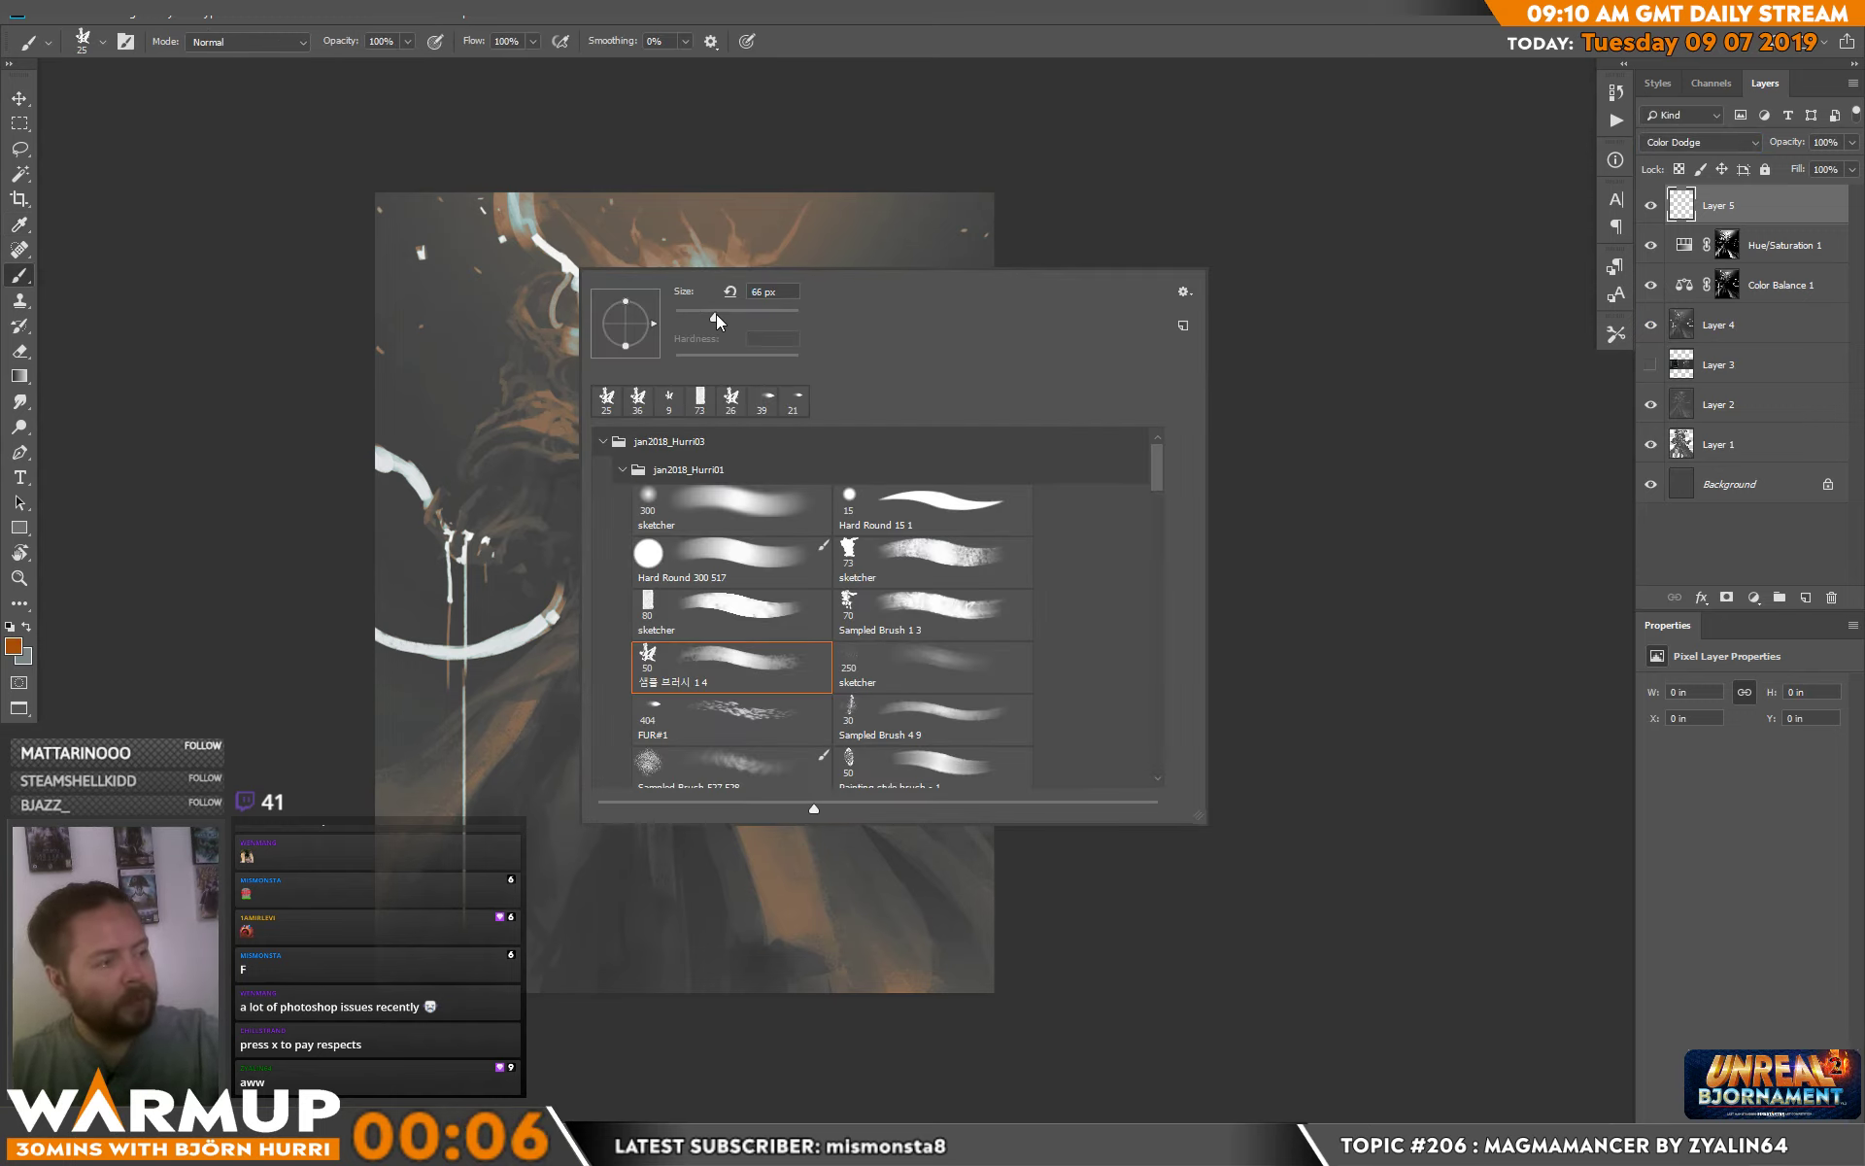
pyautogui.moveTo(512, 192); pyautogui.dragTo(510, 222)
pyautogui.rightClick(555, 224)
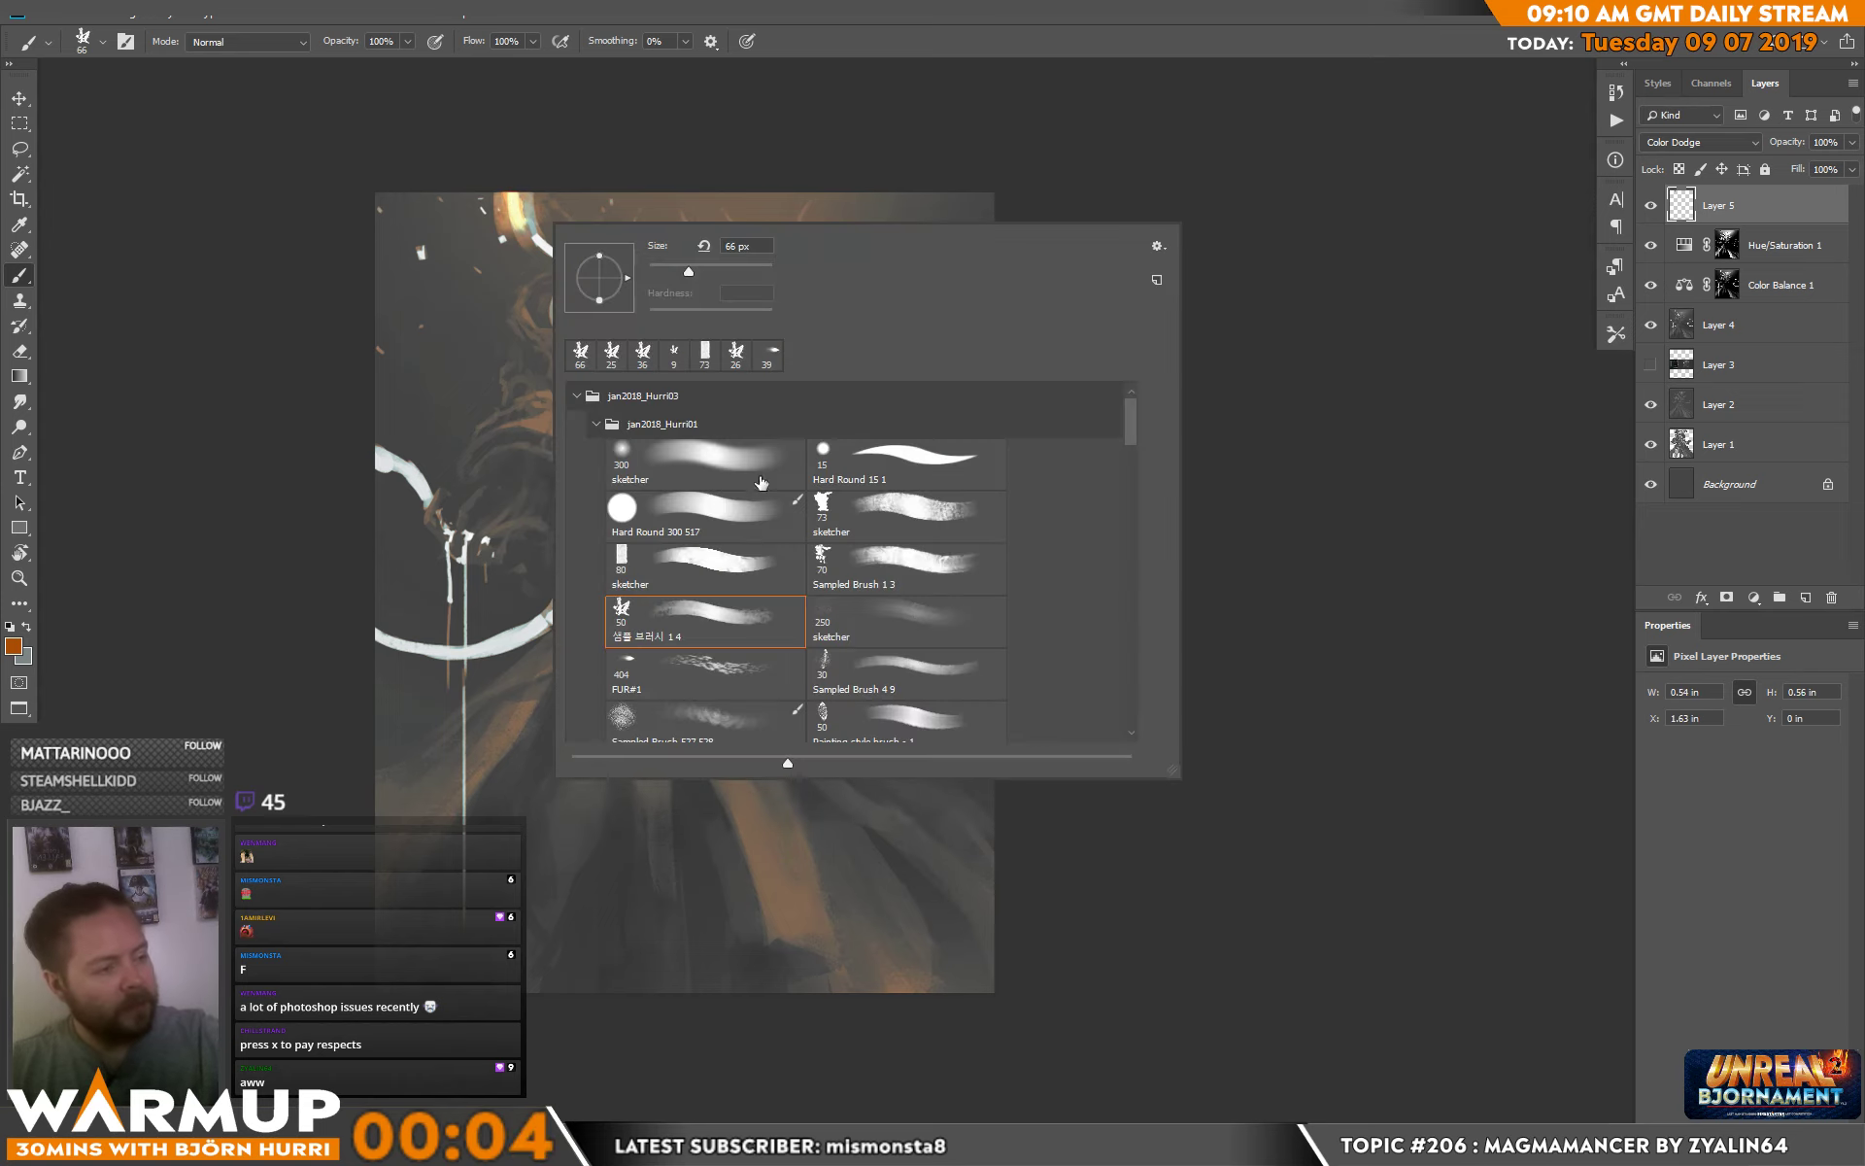
pyautogui.click(760, 483)
pyautogui.press('Return')
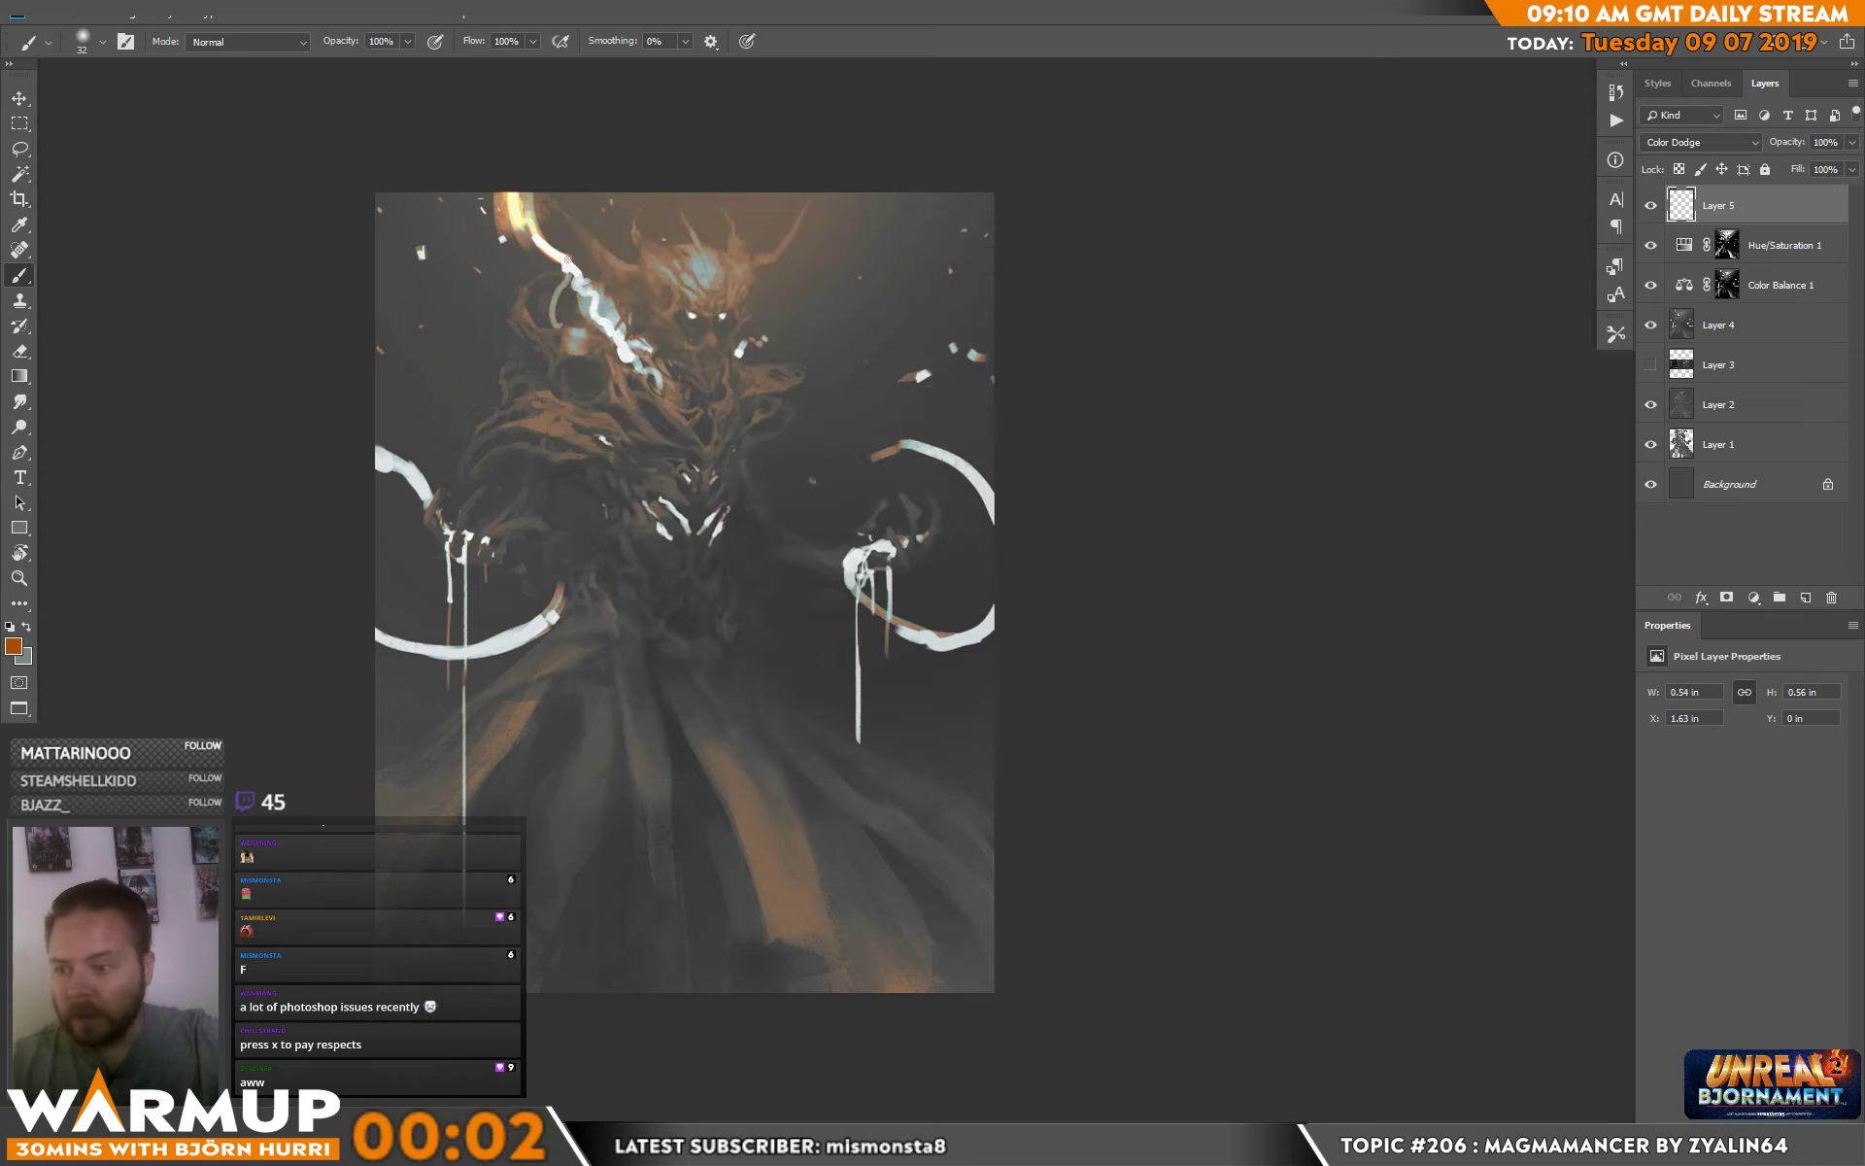
pyautogui.moveTo(568, 260)
pyautogui.mouseDown()
pyautogui.moveTo(624, 324)
pyautogui.moveTo(576, 310)
pyautogui.moveTo(611, 322)
pyautogui.moveTo(649, 371)
pyautogui.mouseUp()
# Resize the brush down to 21 px and dab an orange glow onto the right eye.
pyautogui.rightClick(632, 322)
pyautogui.click(780, 373)
pyautogui.rightClick(794, 269)
pyautogui.moveTo(892, 399); pyautogui.dragTo(880, 398)
pyautogui.click(695, 320)
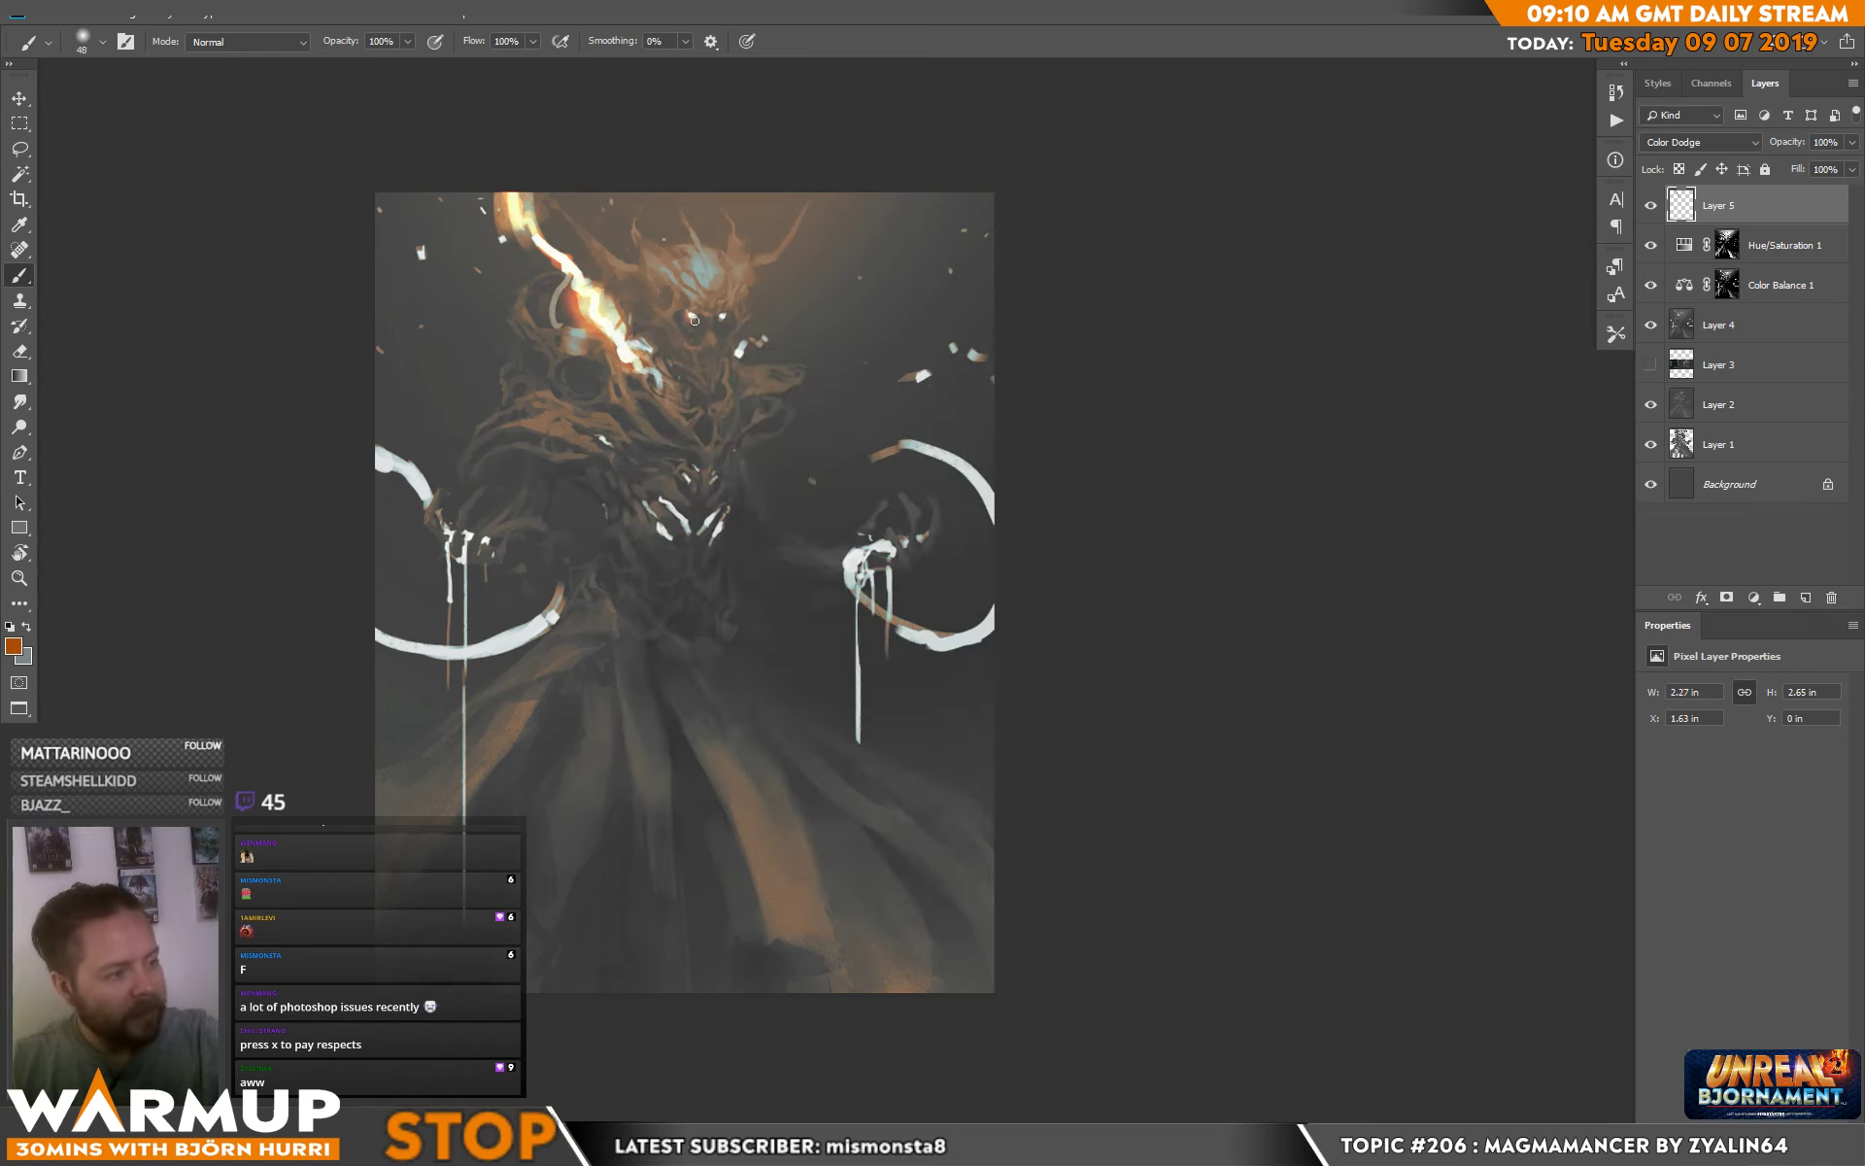
pyautogui.rightClick(744, 303)
pyautogui.moveTo(867, 358); pyautogui.dragTo(863, 359)
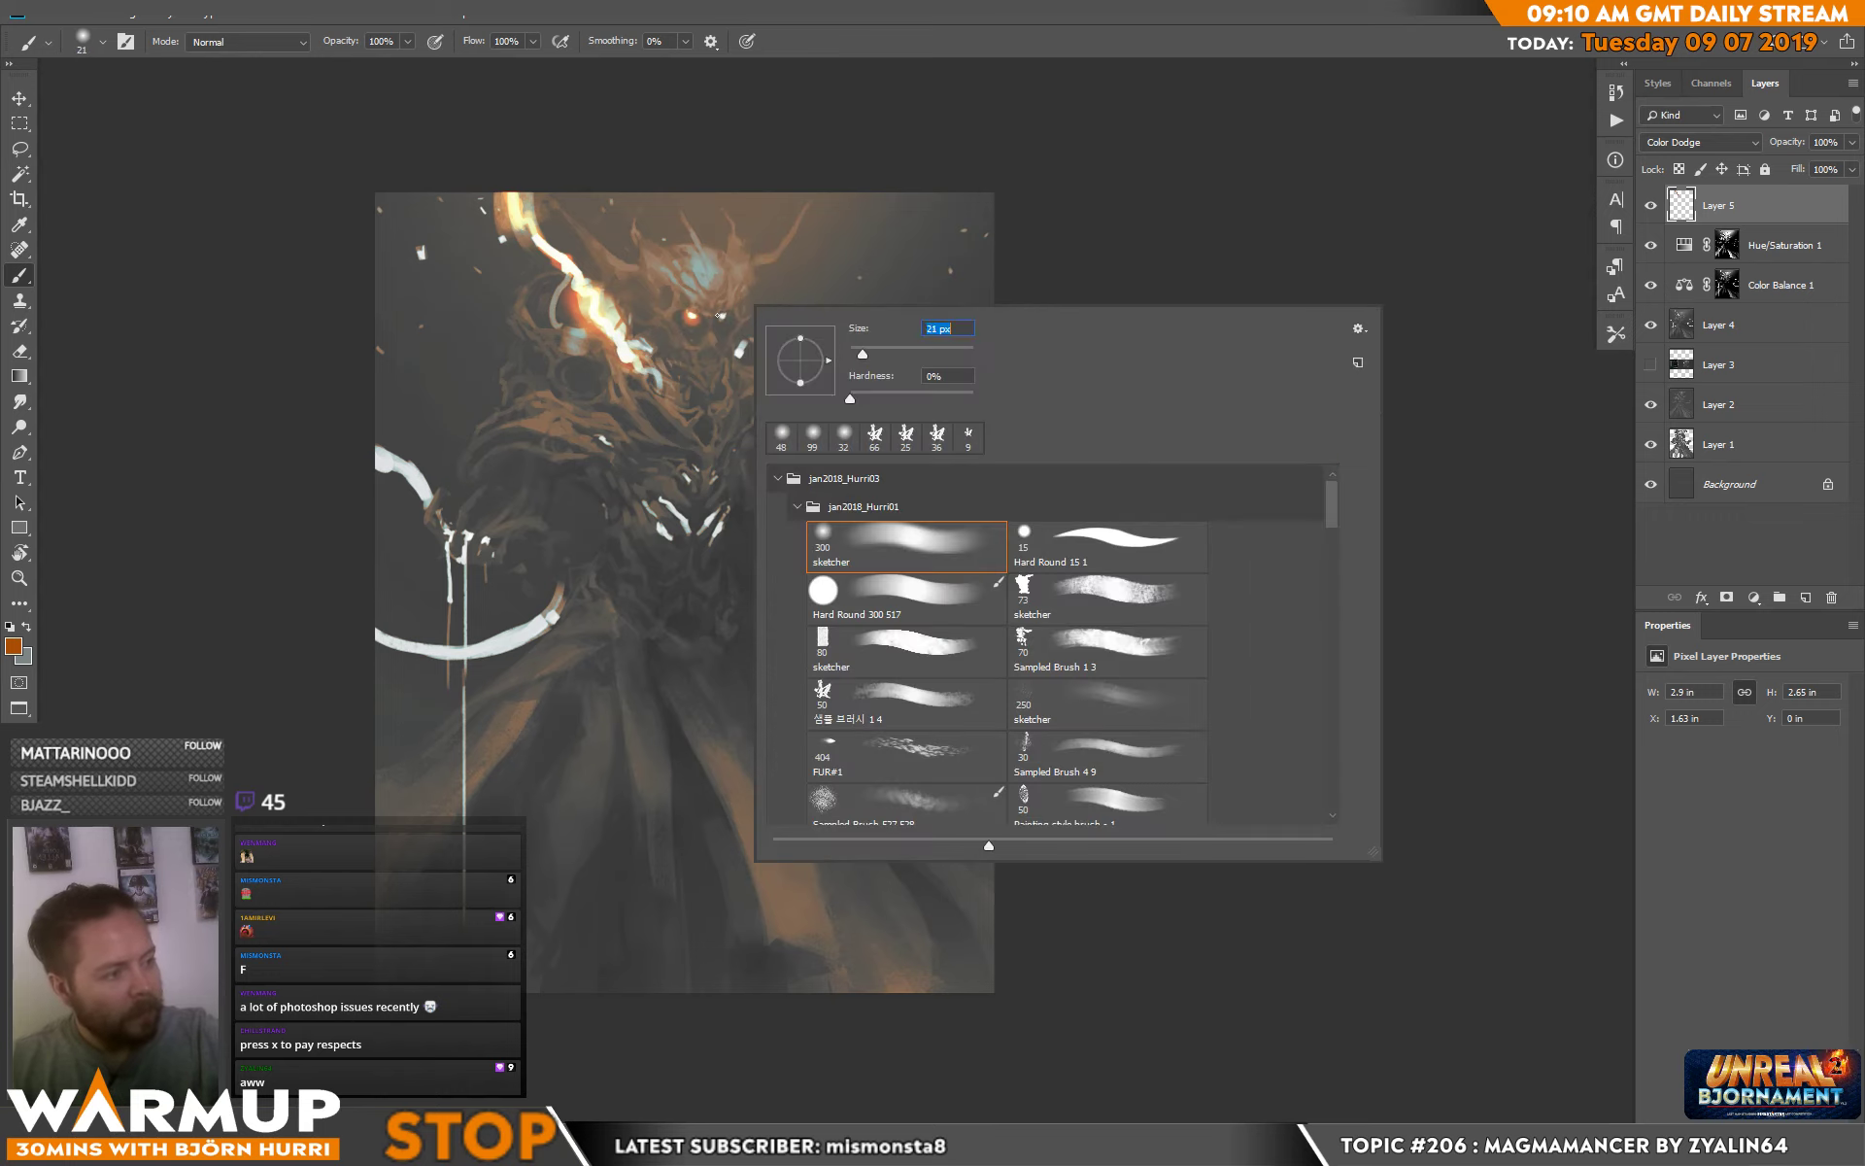
pyautogui.click(722, 315)
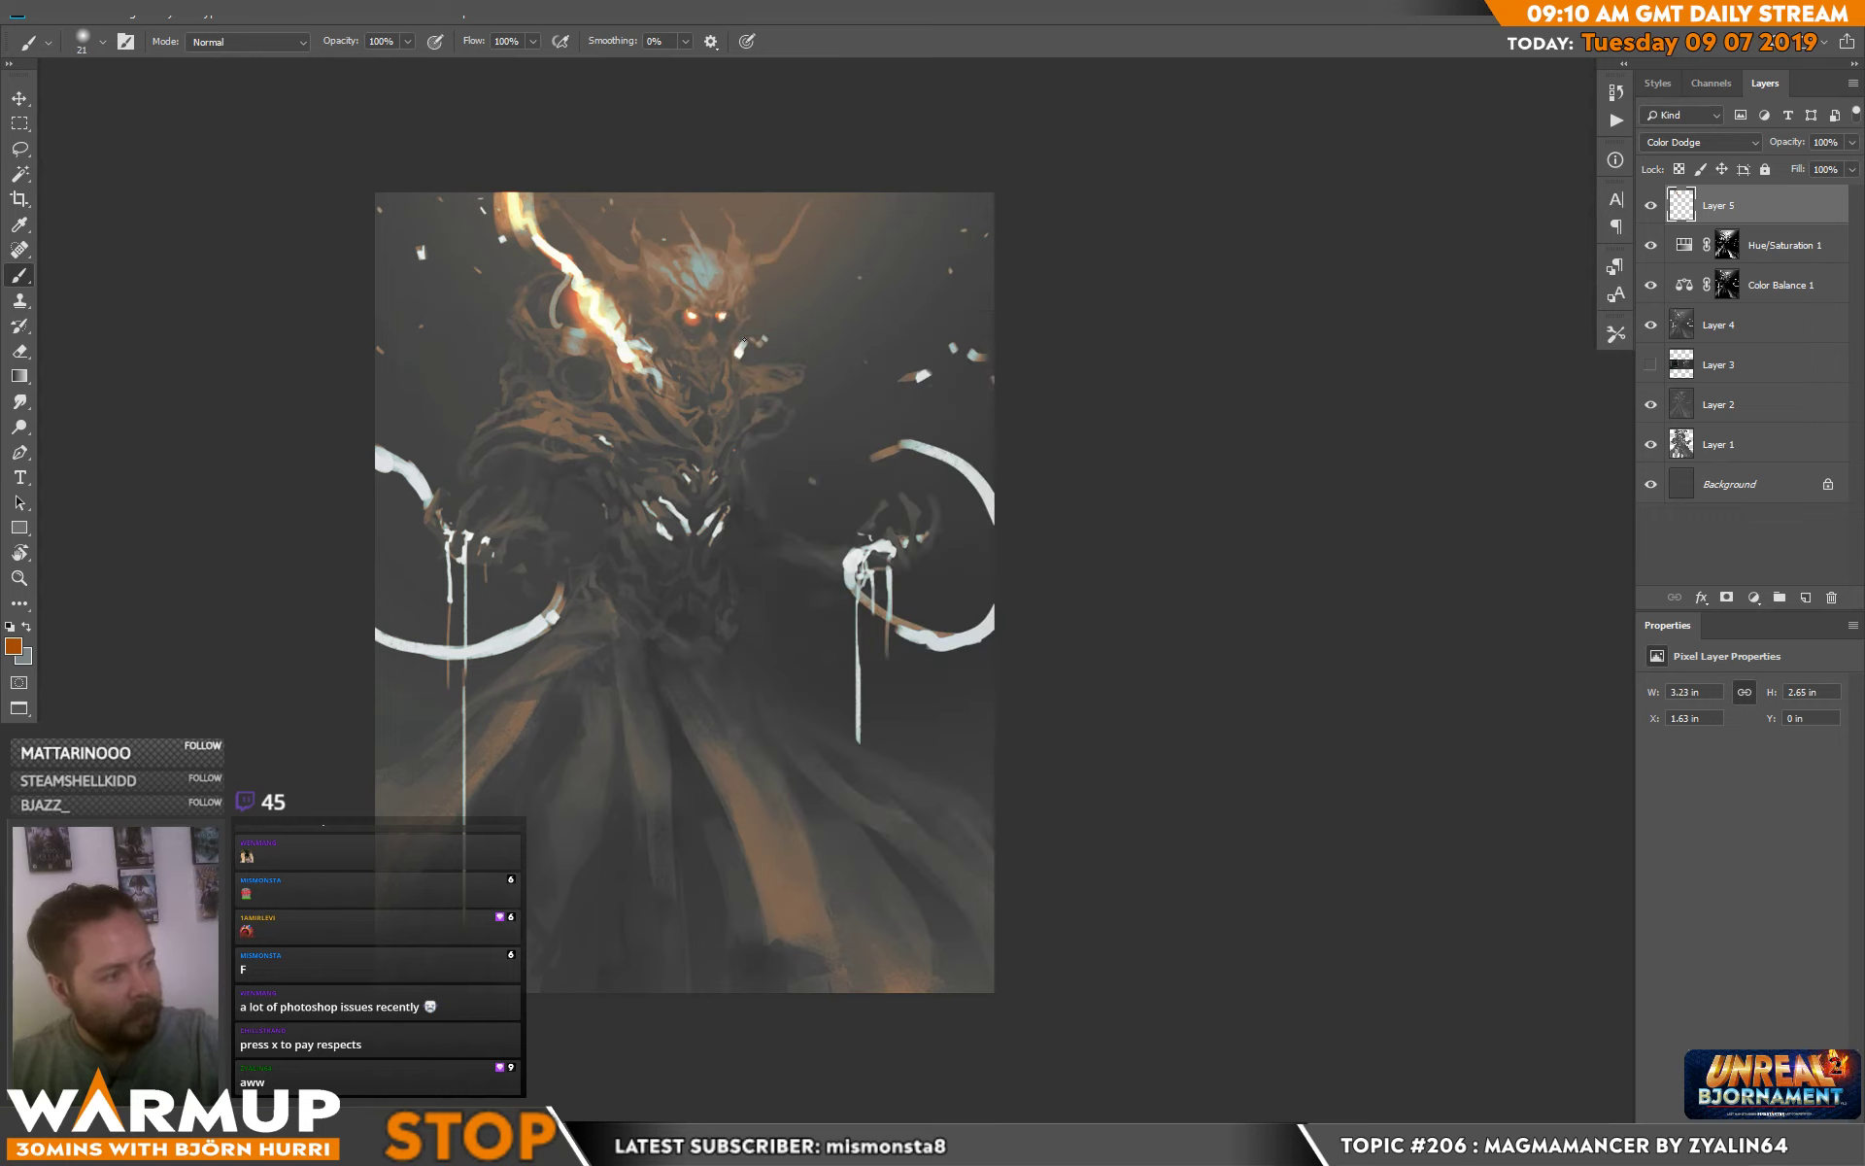
# Glow over the sparks with a 99 px brush and the left spark at 42 px.
pyautogui.rightClick(745, 340)
pyautogui.click(923, 370)
pyautogui.moveTo(747, 359); pyautogui.dragTo(773, 327)
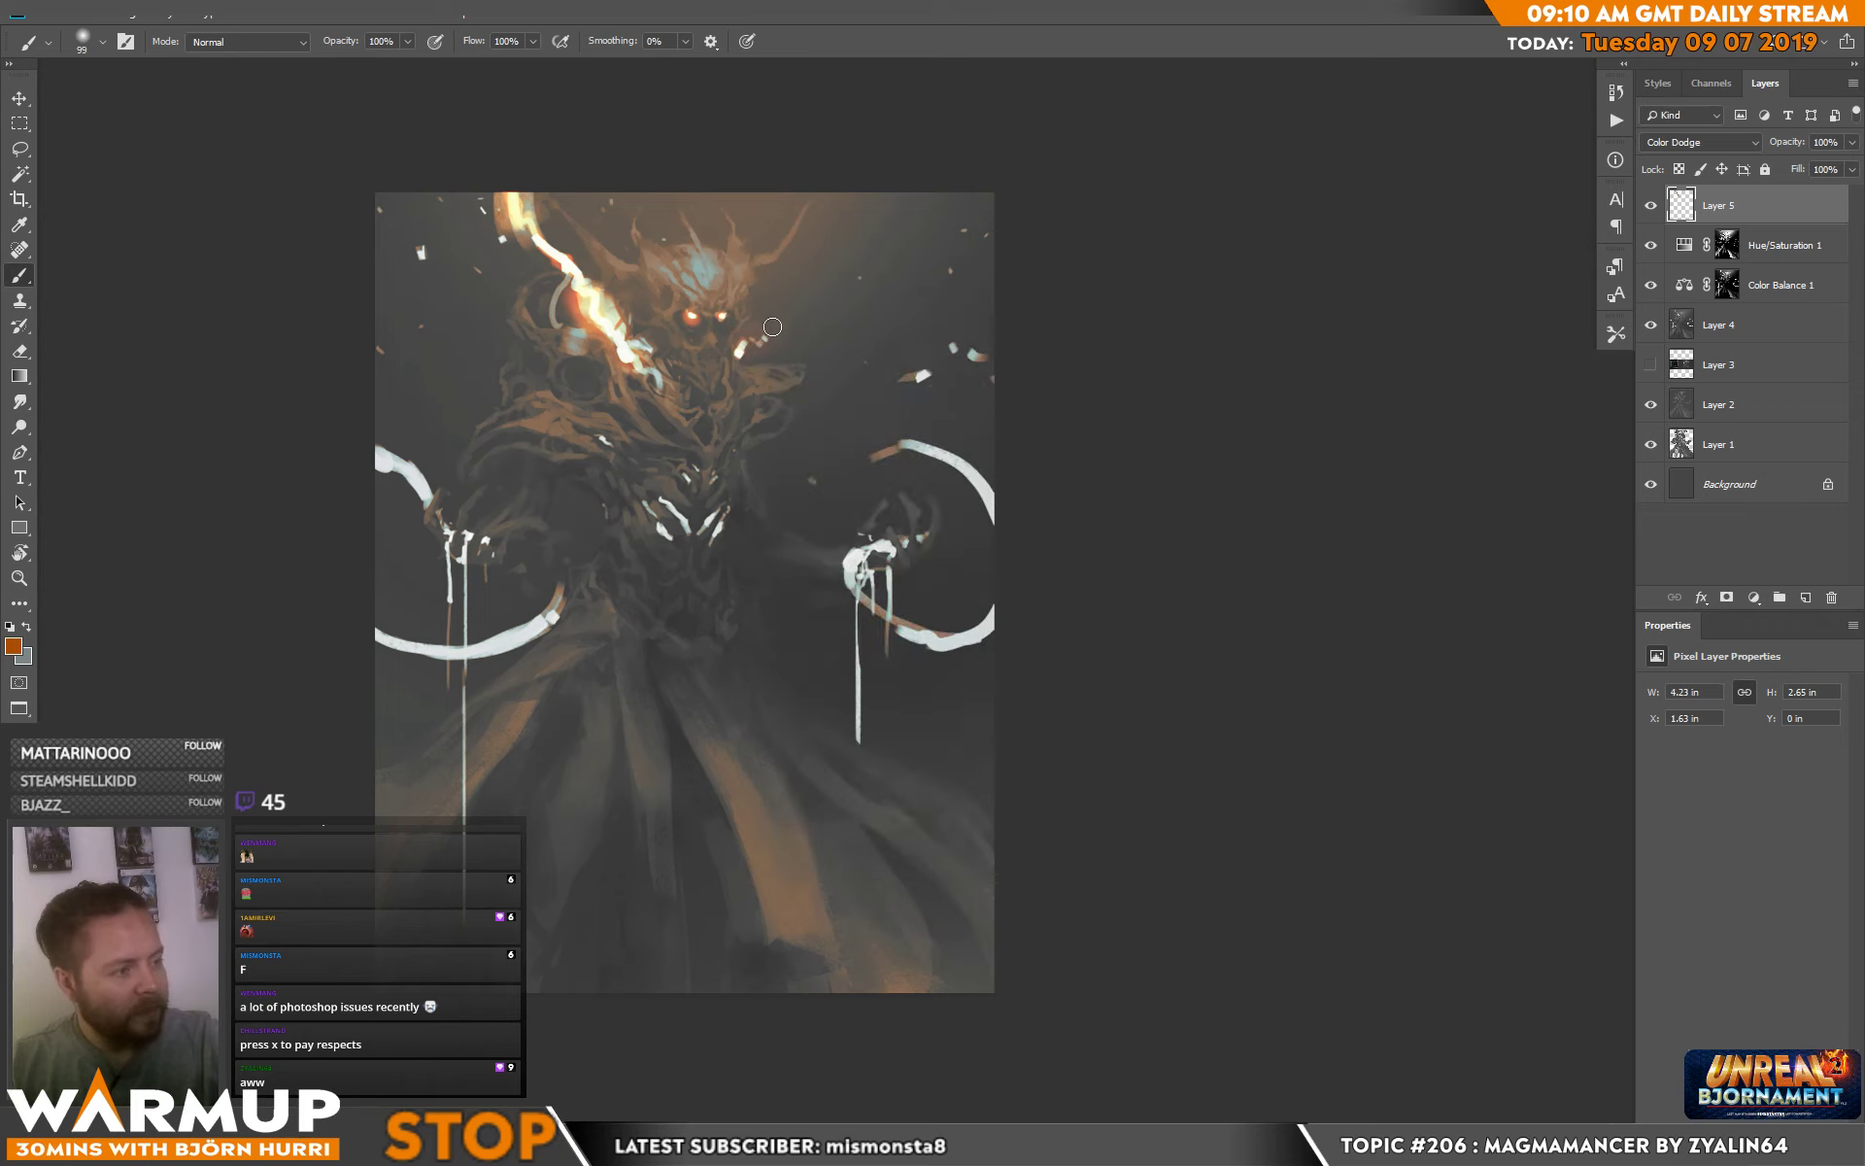
pyautogui.rightClick(563, 255)
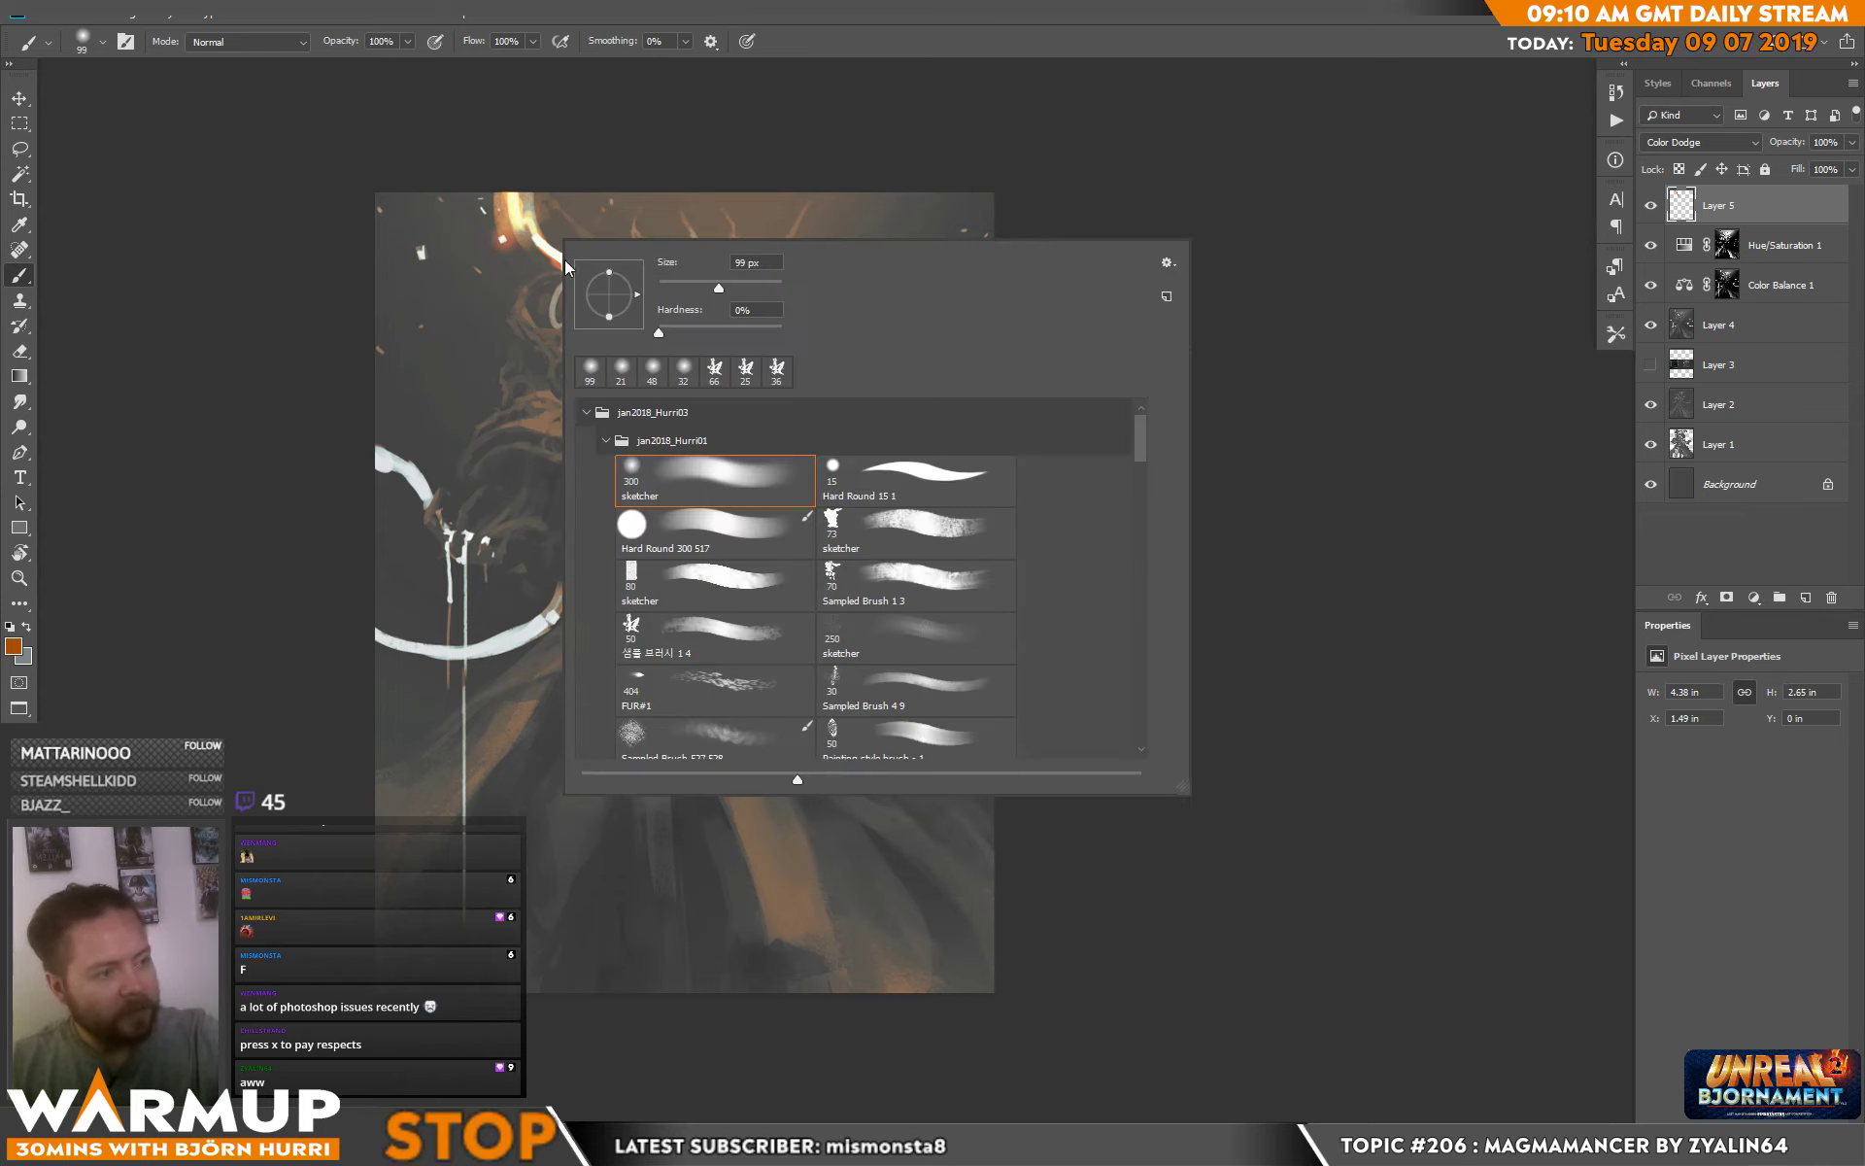
pyautogui.click(683, 287)
pyautogui.click(422, 253)
# Paint orange glow over the left arc at 97 px and around the left arm at 495 px.
pyautogui.rightClick(412, 450)
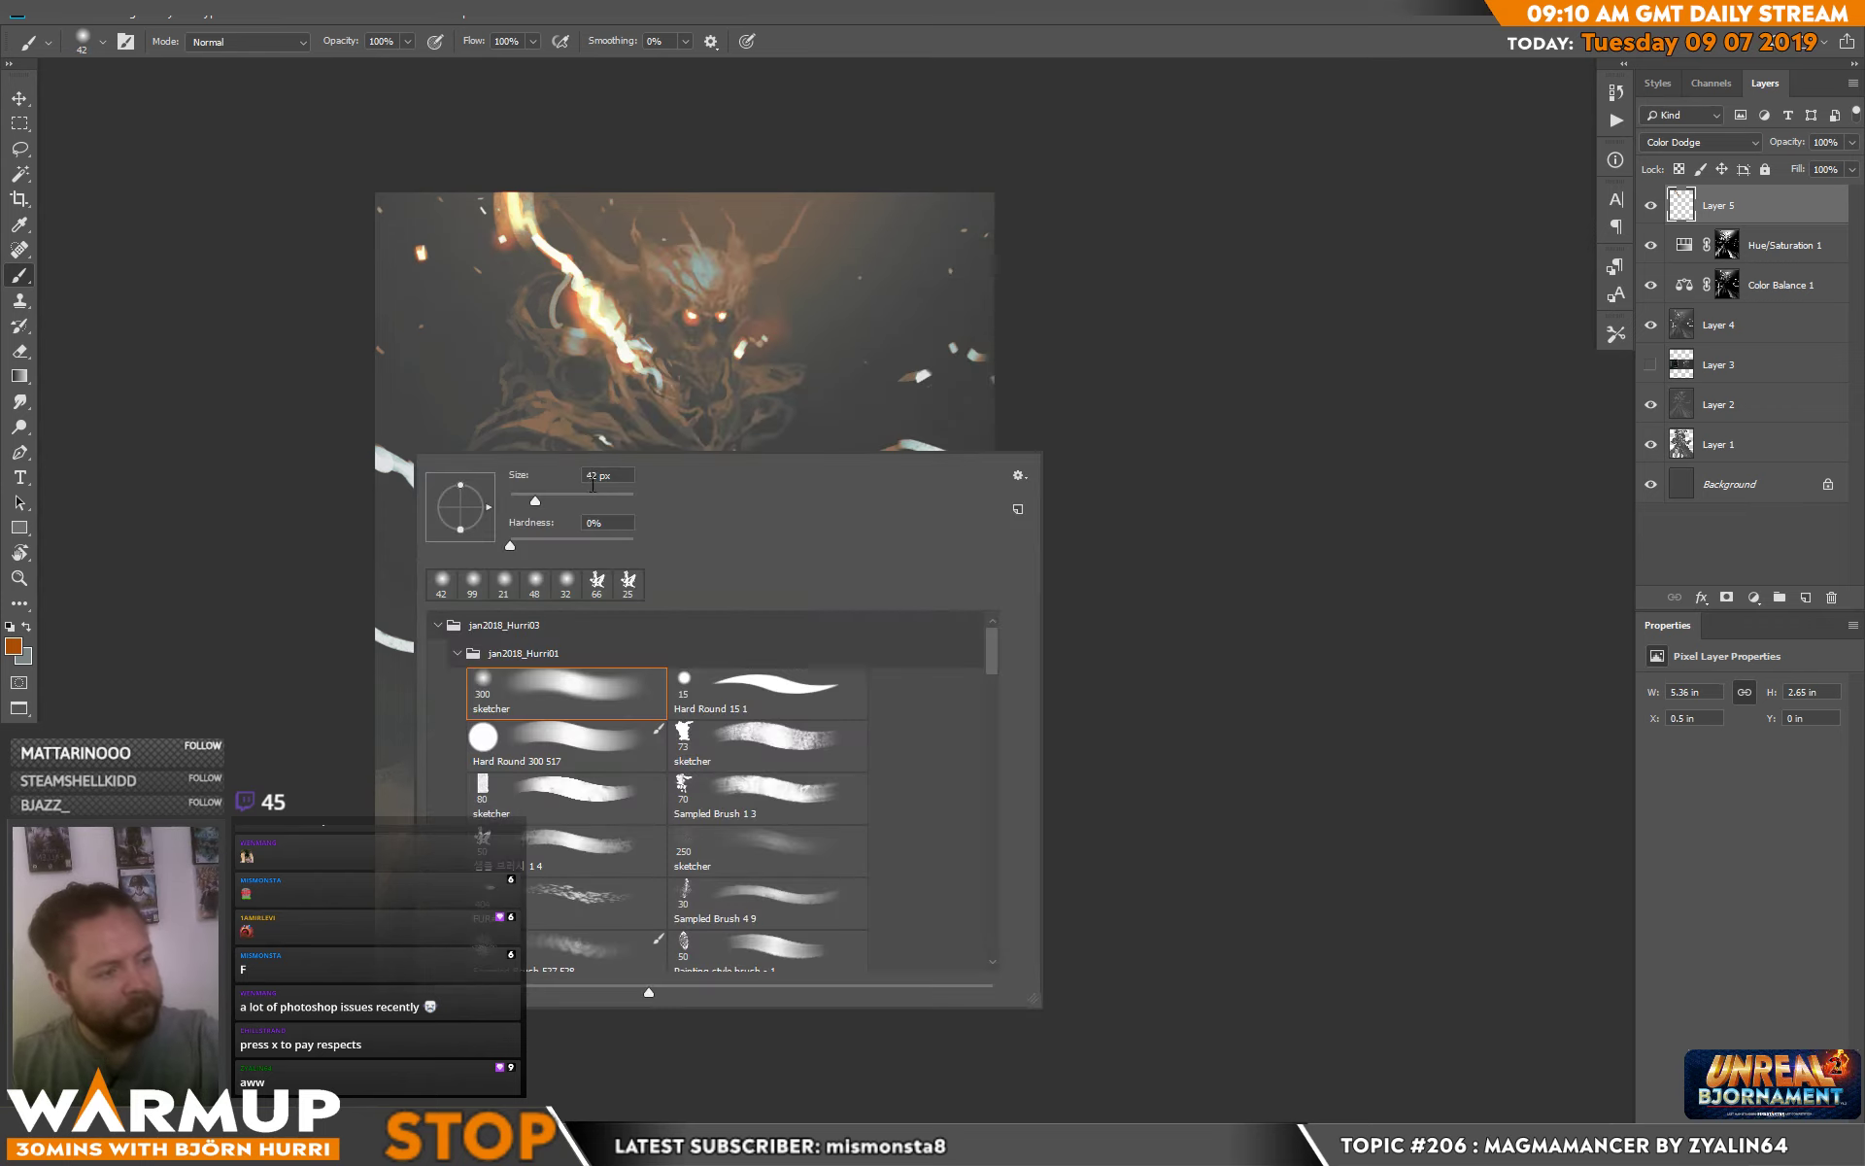
pyautogui.click(573, 502)
pyautogui.moveTo(391, 474)
pyautogui.mouseDown()
pyautogui.moveTo(455, 537)
pyautogui.moveTo(475, 490)
pyautogui.moveTo(474, 529)
pyautogui.mouseUp()
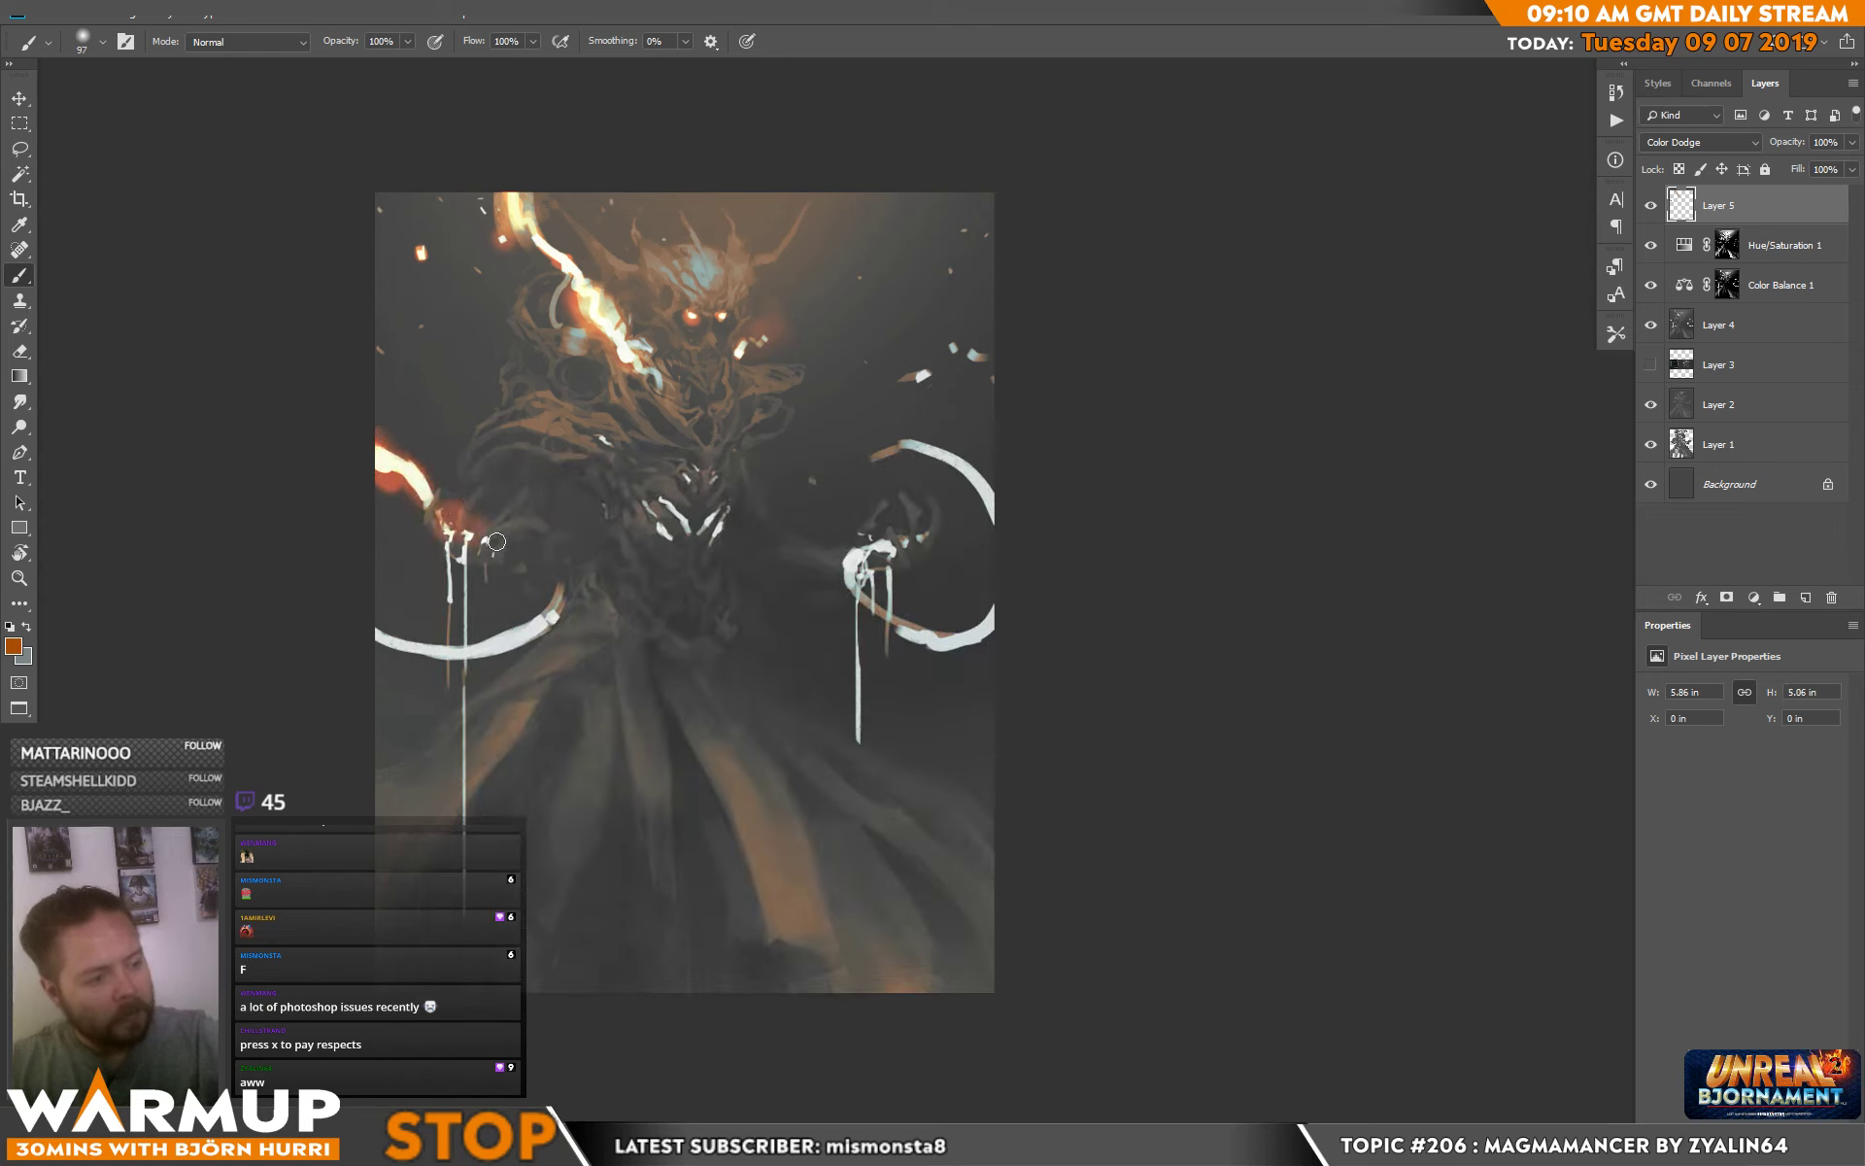
pyautogui.press('e')
pyautogui.press('b')
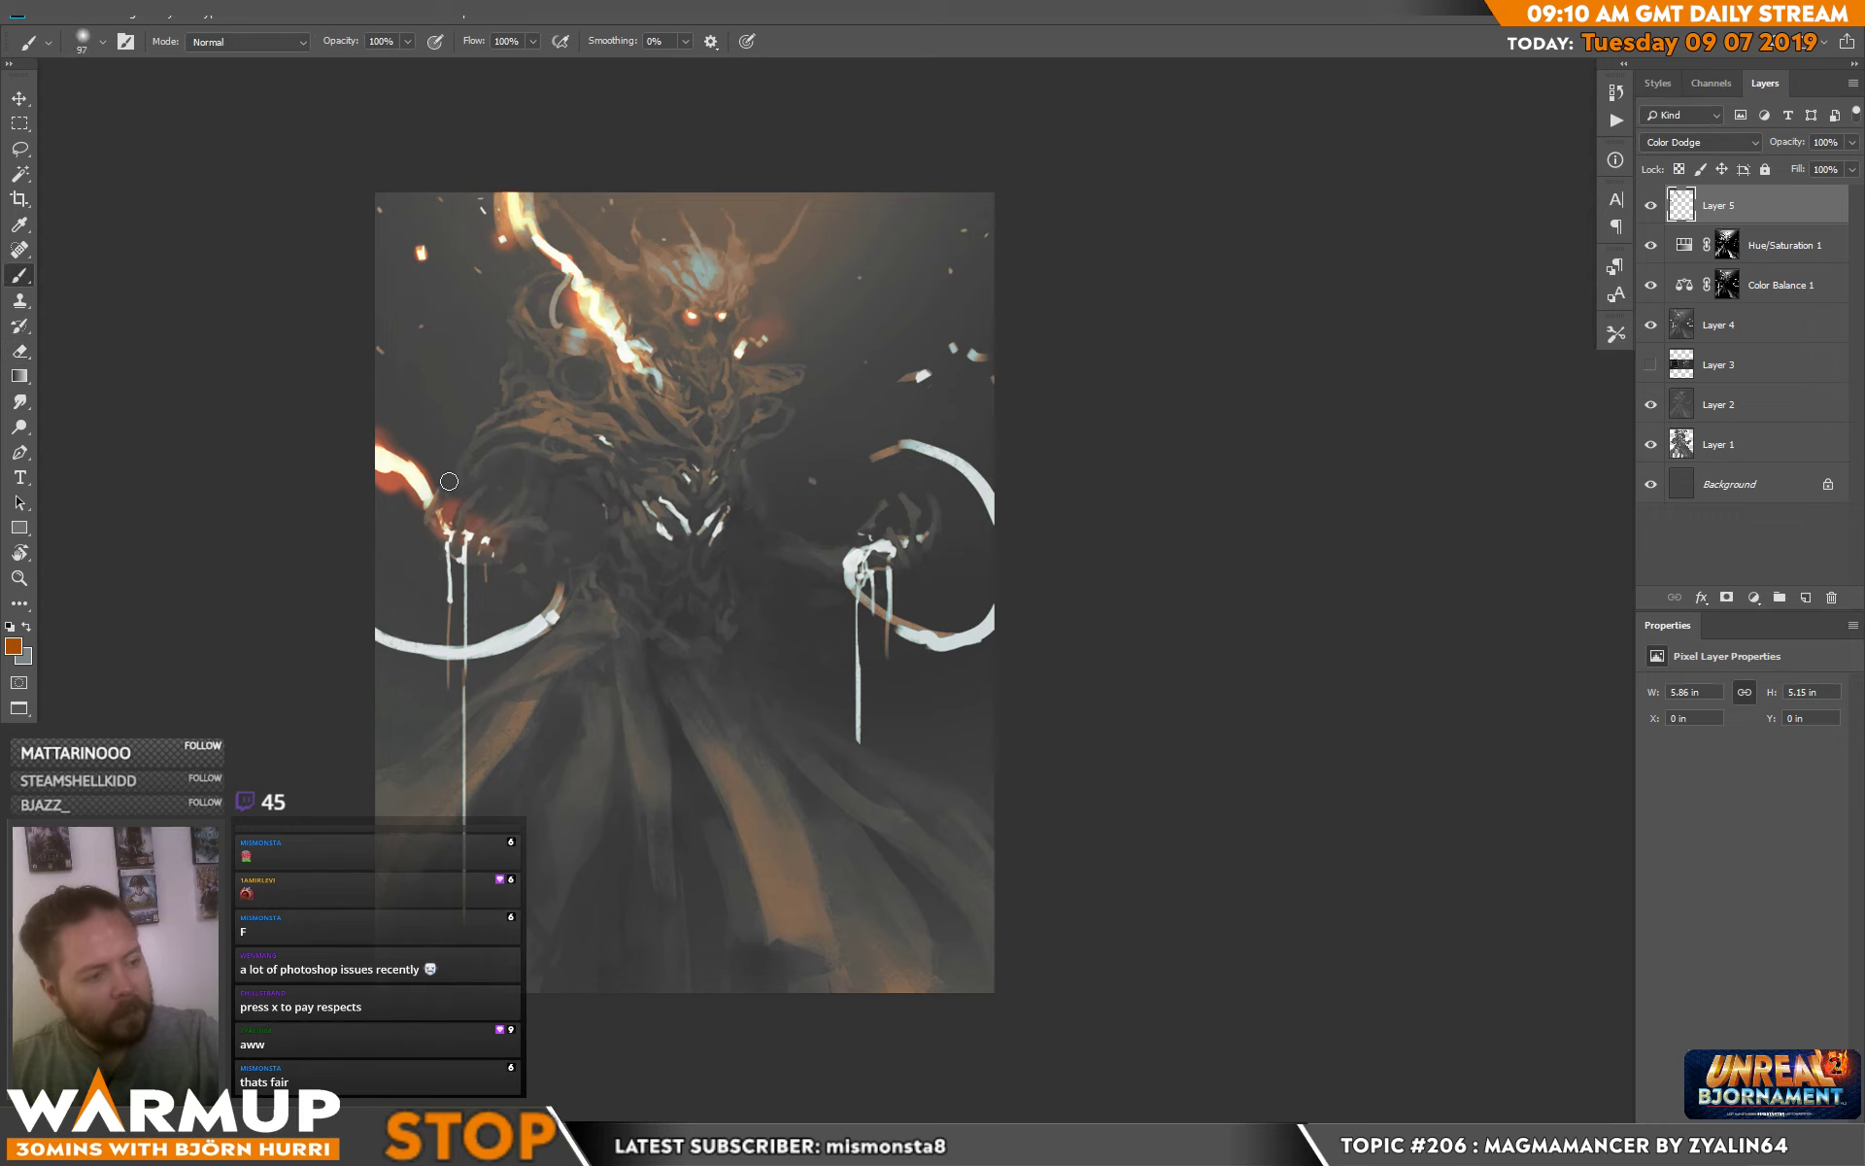
pyautogui.rightClick(448, 488)
pyautogui.moveTo(686, 506); pyautogui.dragTo(700, 506)
pyautogui.moveTo(360, 418)
pyautogui.mouseDown()
pyautogui.moveTo(392, 479)
pyautogui.moveTo(432, 431)
pyautogui.moveTo(410, 415)
pyautogui.moveTo(423, 457)
pyautogui.moveTo(384, 446)
pyautogui.moveTo(386, 464)
pyautogui.moveTo(370, 422)
pyautogui.mouseUp()
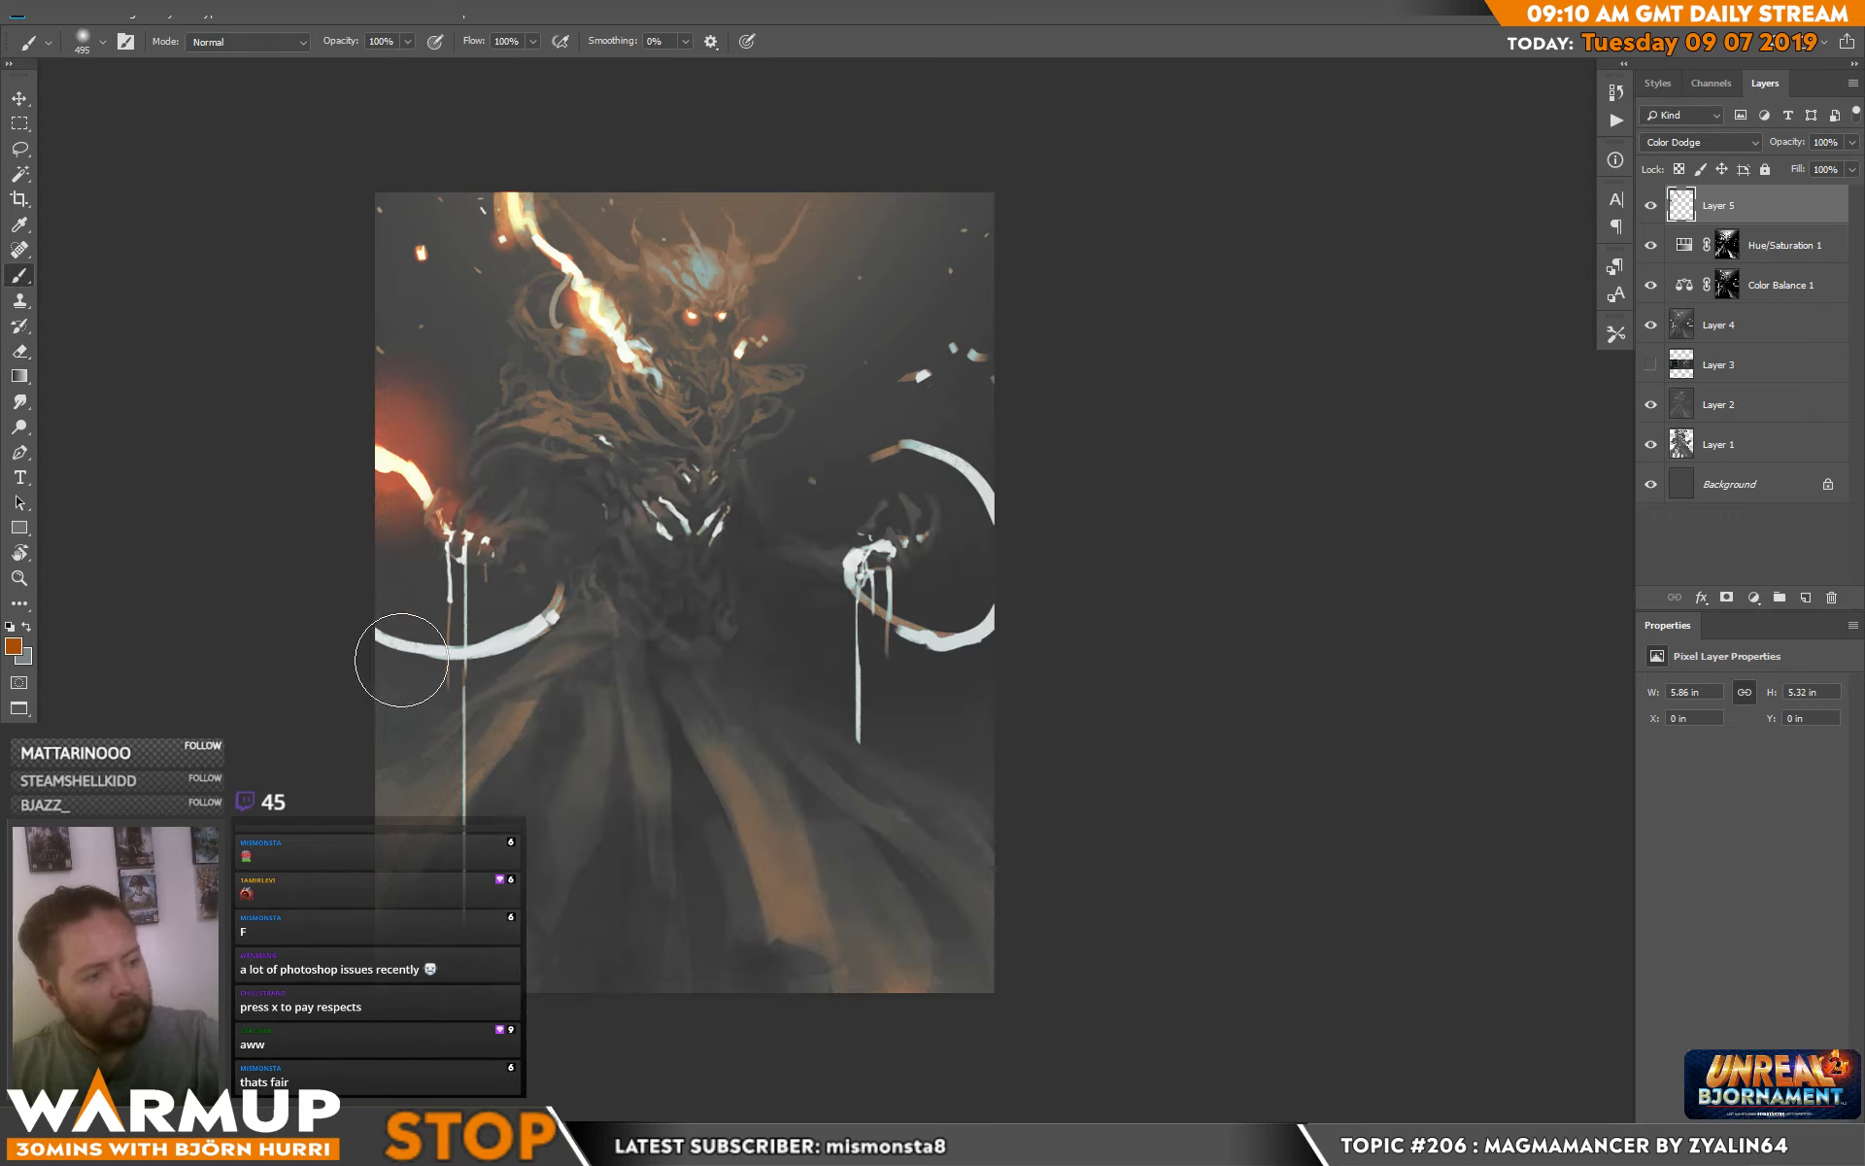
# Make the lower-left ring glow at 127 px and the left hand's drip at 21 px.
pyautogui.click(399, 659)
pyautogui.rightClick(499, 641)
pyautogui.moveTo(744, 663); pyautogui.dragTo(732, 661)
pyautogui.moveTo(383, 636); pyautogui.dragTo(487, 653)
pyautogui.rightClick(610, 610)
pyautogui.moveTo(754, 663); pyautogui.dragTo(738, 661)
pyautogui.press('Return')
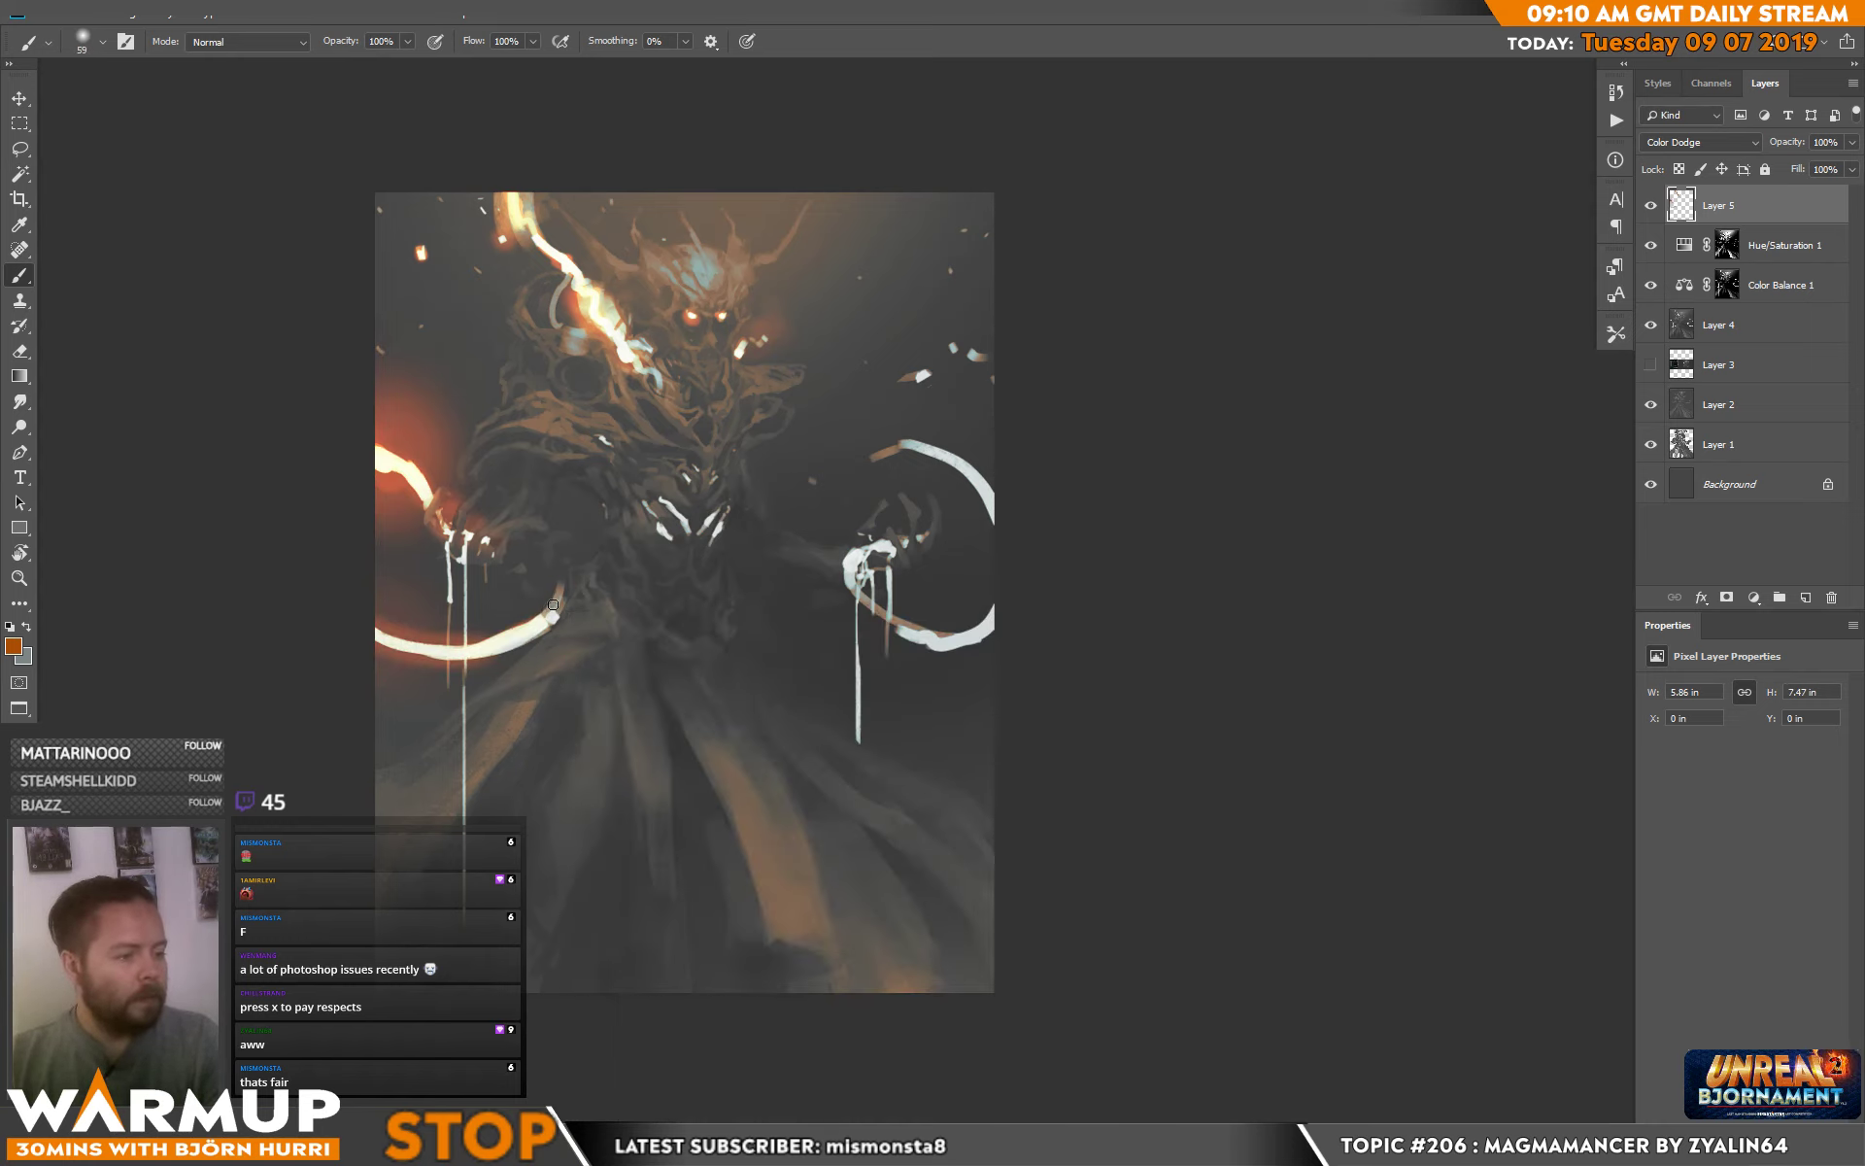
pyautogui.rightClick(469, 537)
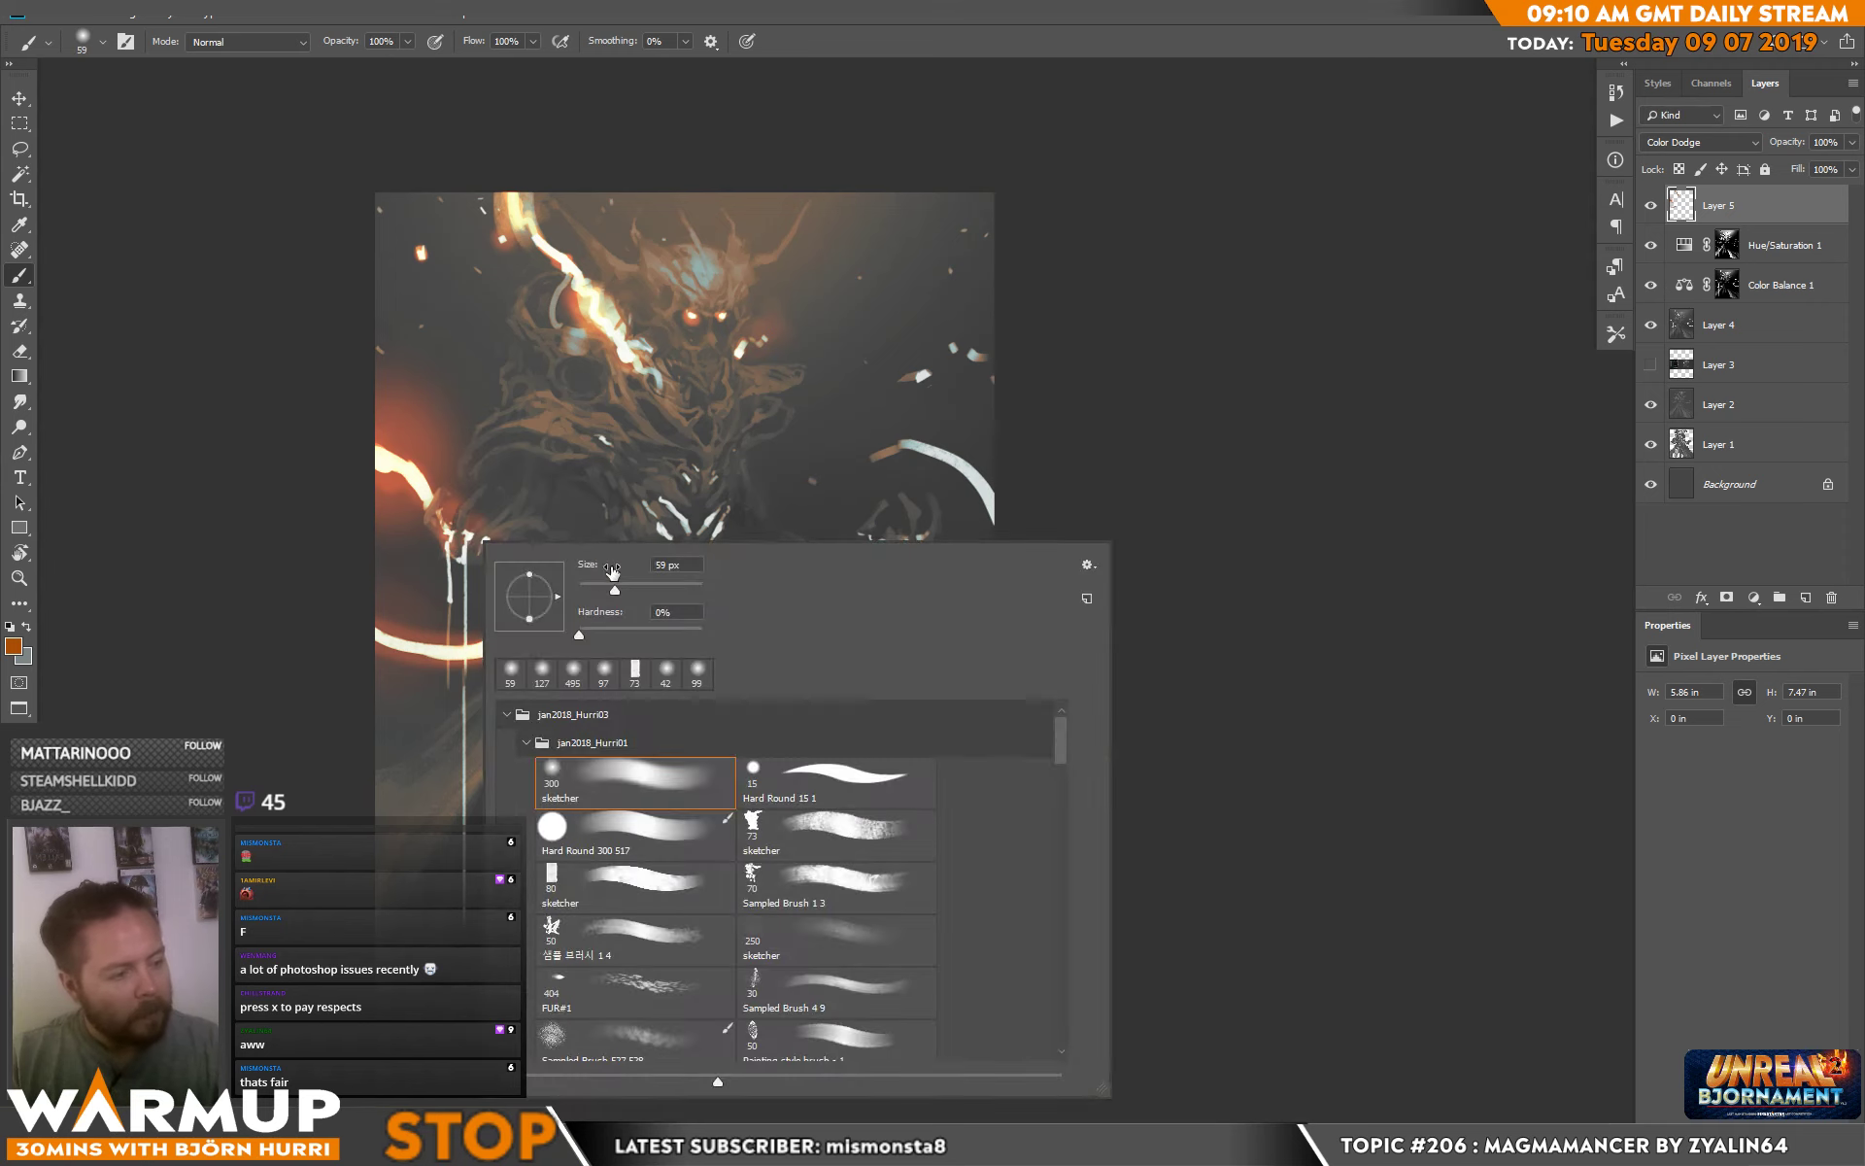
pyautogui.moveTo(612, 576); pyautogui.dragTo(592, 583)
pyautogui.press('Return')
pyautogui.moveTo(448, 551)
pyautogui.mouseDown()
pyautogui.moveTo(448, 683)
pyautogui.moveTo(467, 562)
pyautogui.moveTo(464, 909)
pyautogui.mouseUp()
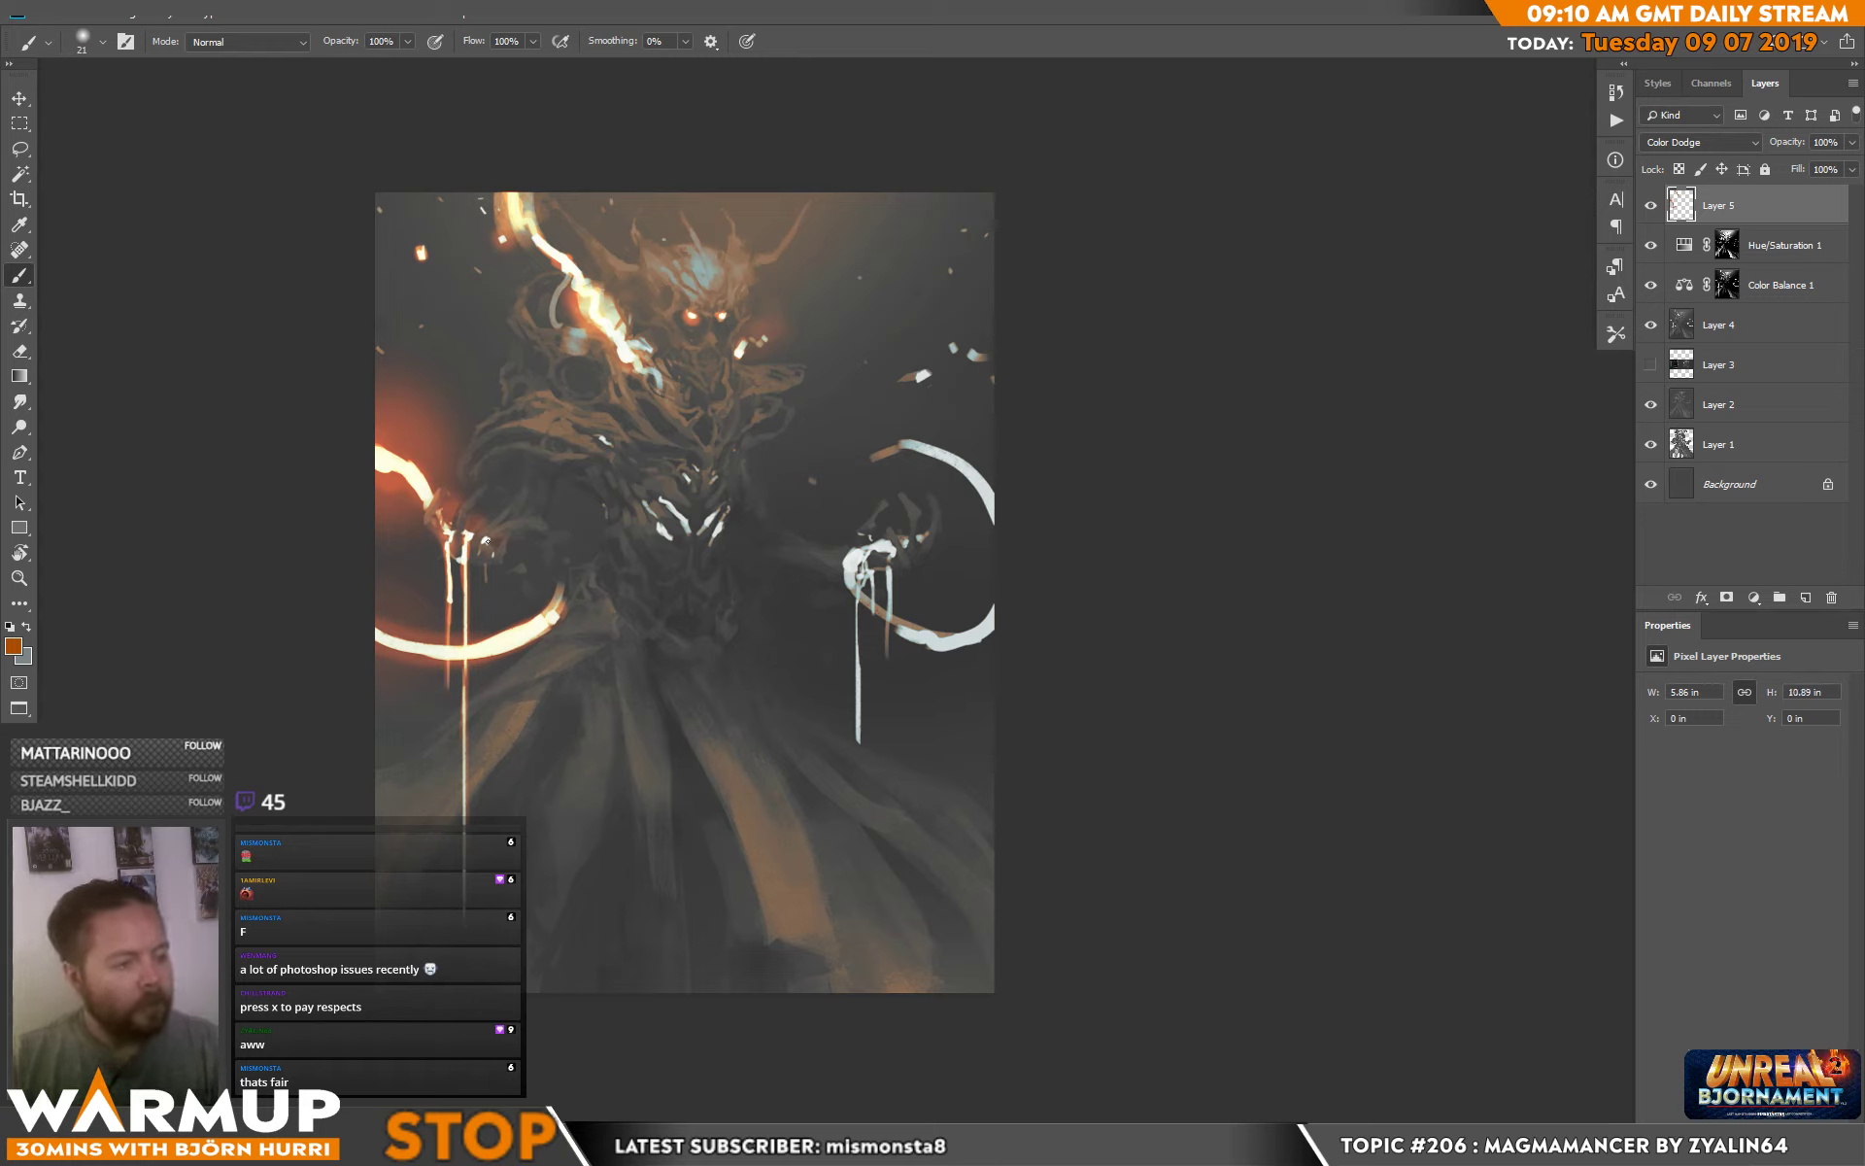
# Turn the white chest slashes and three small white spots on the right glowing orange.
pyautogui.moveTo(663, 500)
pyautogui.mouseDown()
pyautogui.moveTo(726, 536)
pyautogui.moveTo(701, 533)
pyautogui.moveTo(721, 508)
pyautogui.moveTo(705, 543)
pyautogui.moveTo(730, 508)
pyautogui.moveTo(698, 556)
pyautogui.mouseUp()
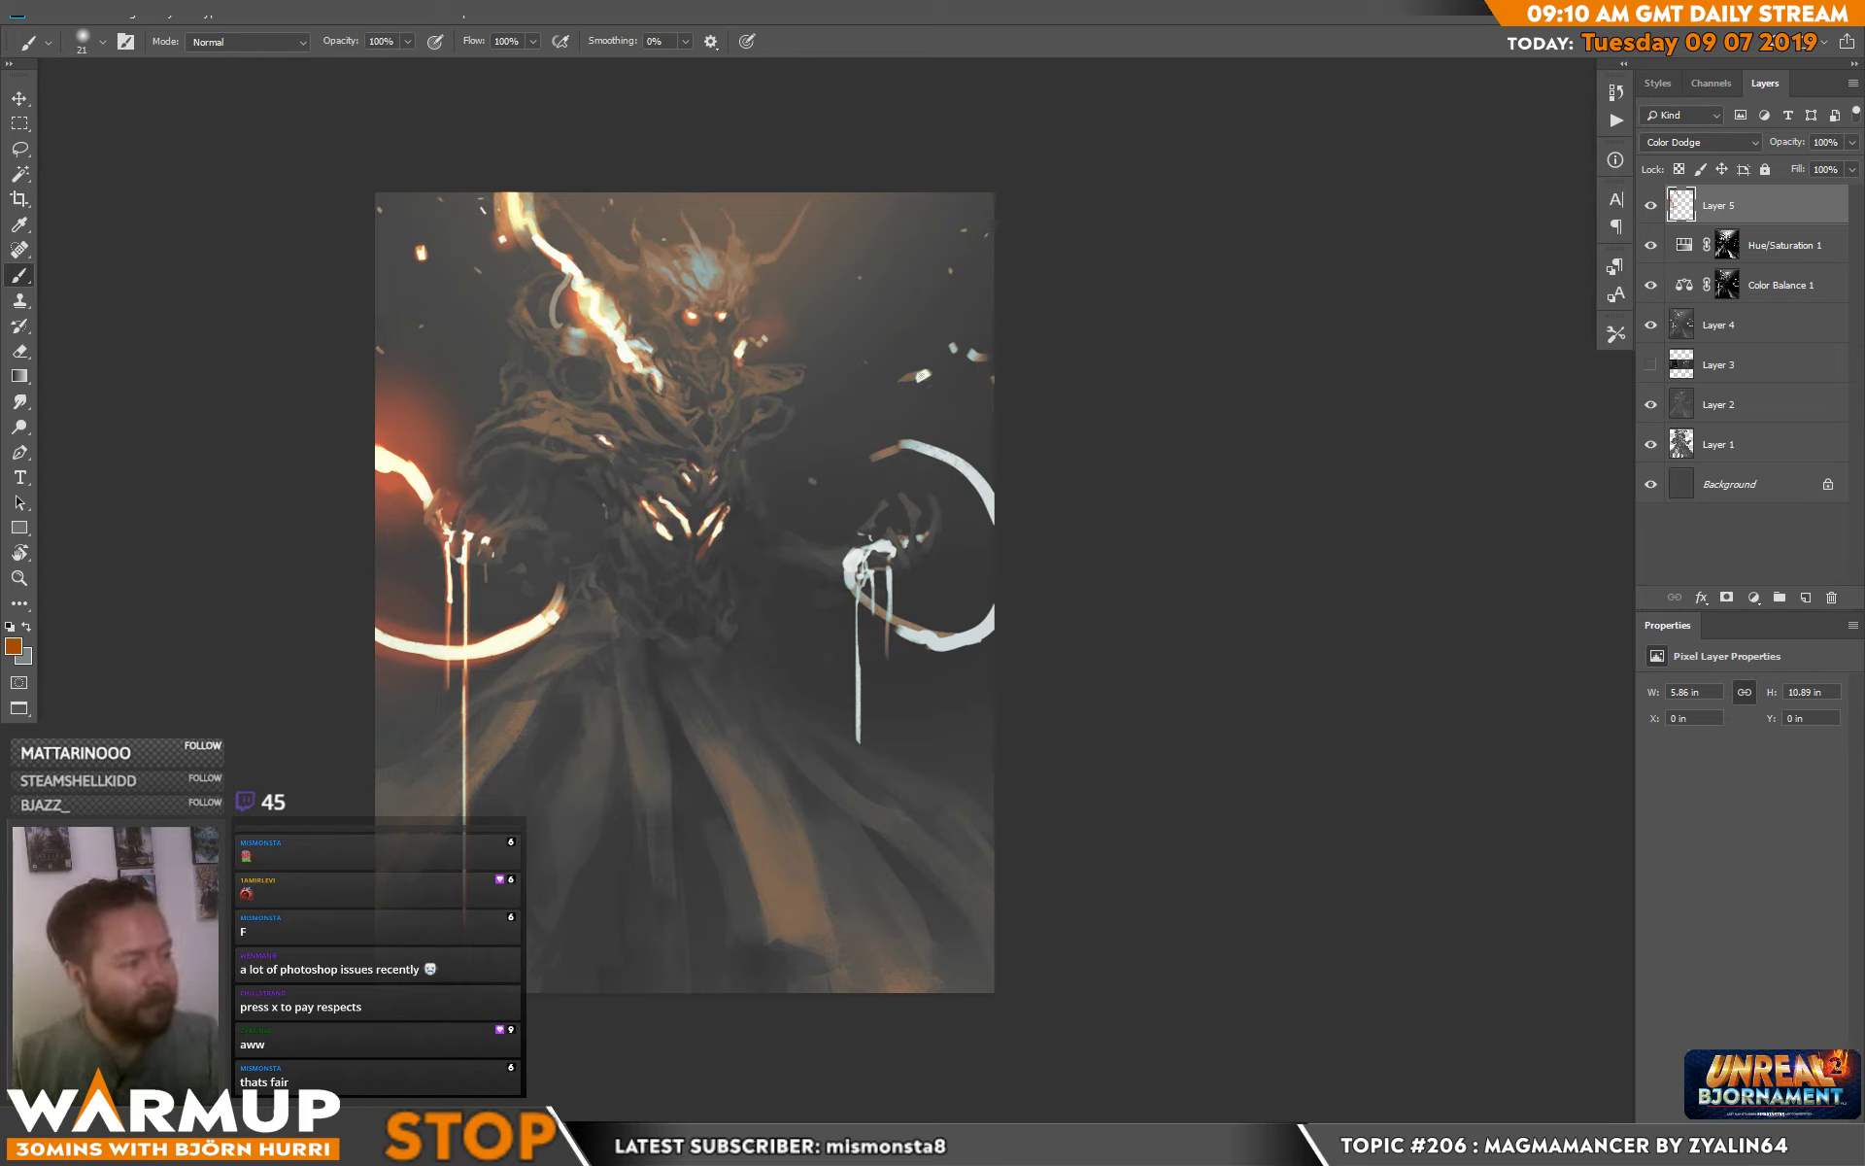
pyautogui.click(920, 375)
pyautogui.click(955, 347)
pyautogui.click(973, 354)
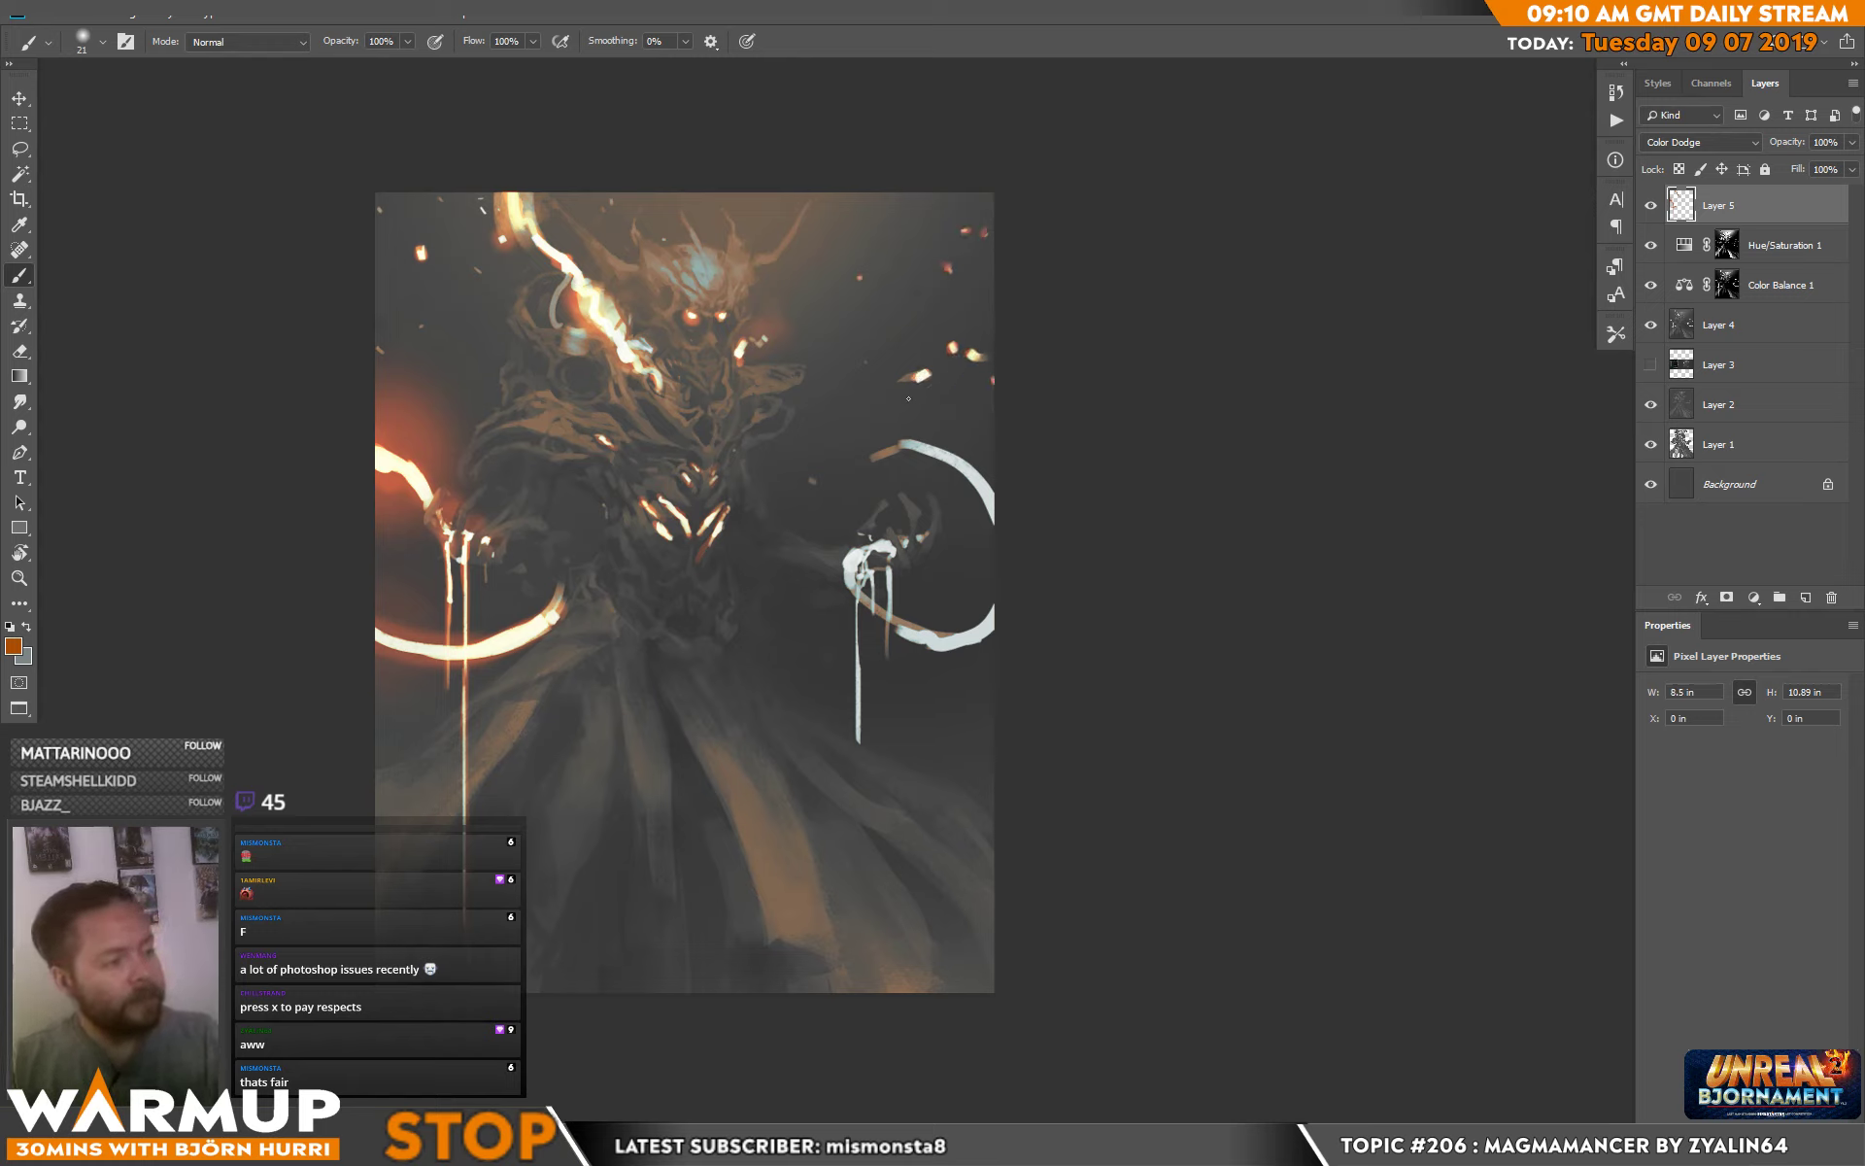
# Make the right ring glow orange at 84 px and the right-side drips at 37 px.
pyautogui.rightClick(903, 445)
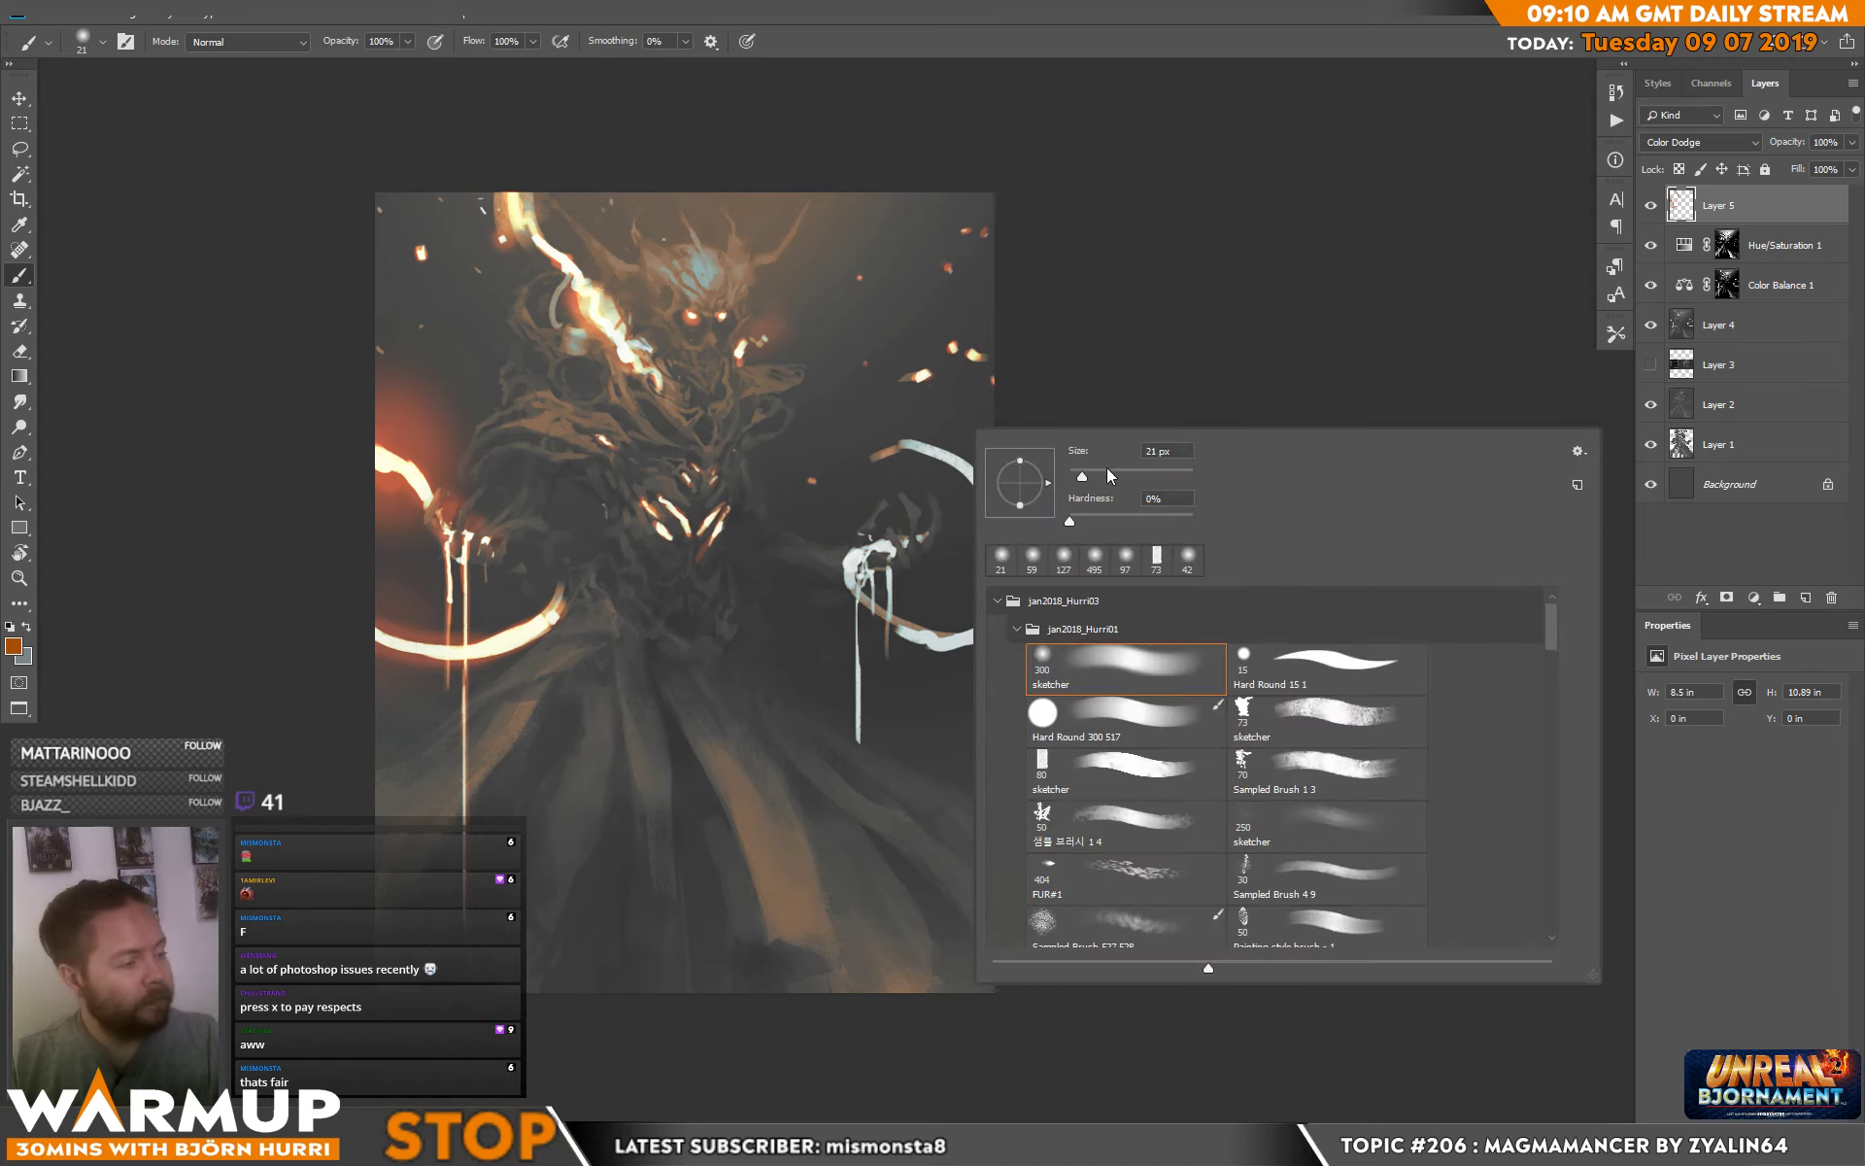
pyautogui.click(1108, 468)
pyautogui.moveTo(877, 457)
pyautogui.mouseDown()
pyautogui.moveTo(932, 454)
pyautogui.moveTo(989, 521)
pyautogui.mouseUp()
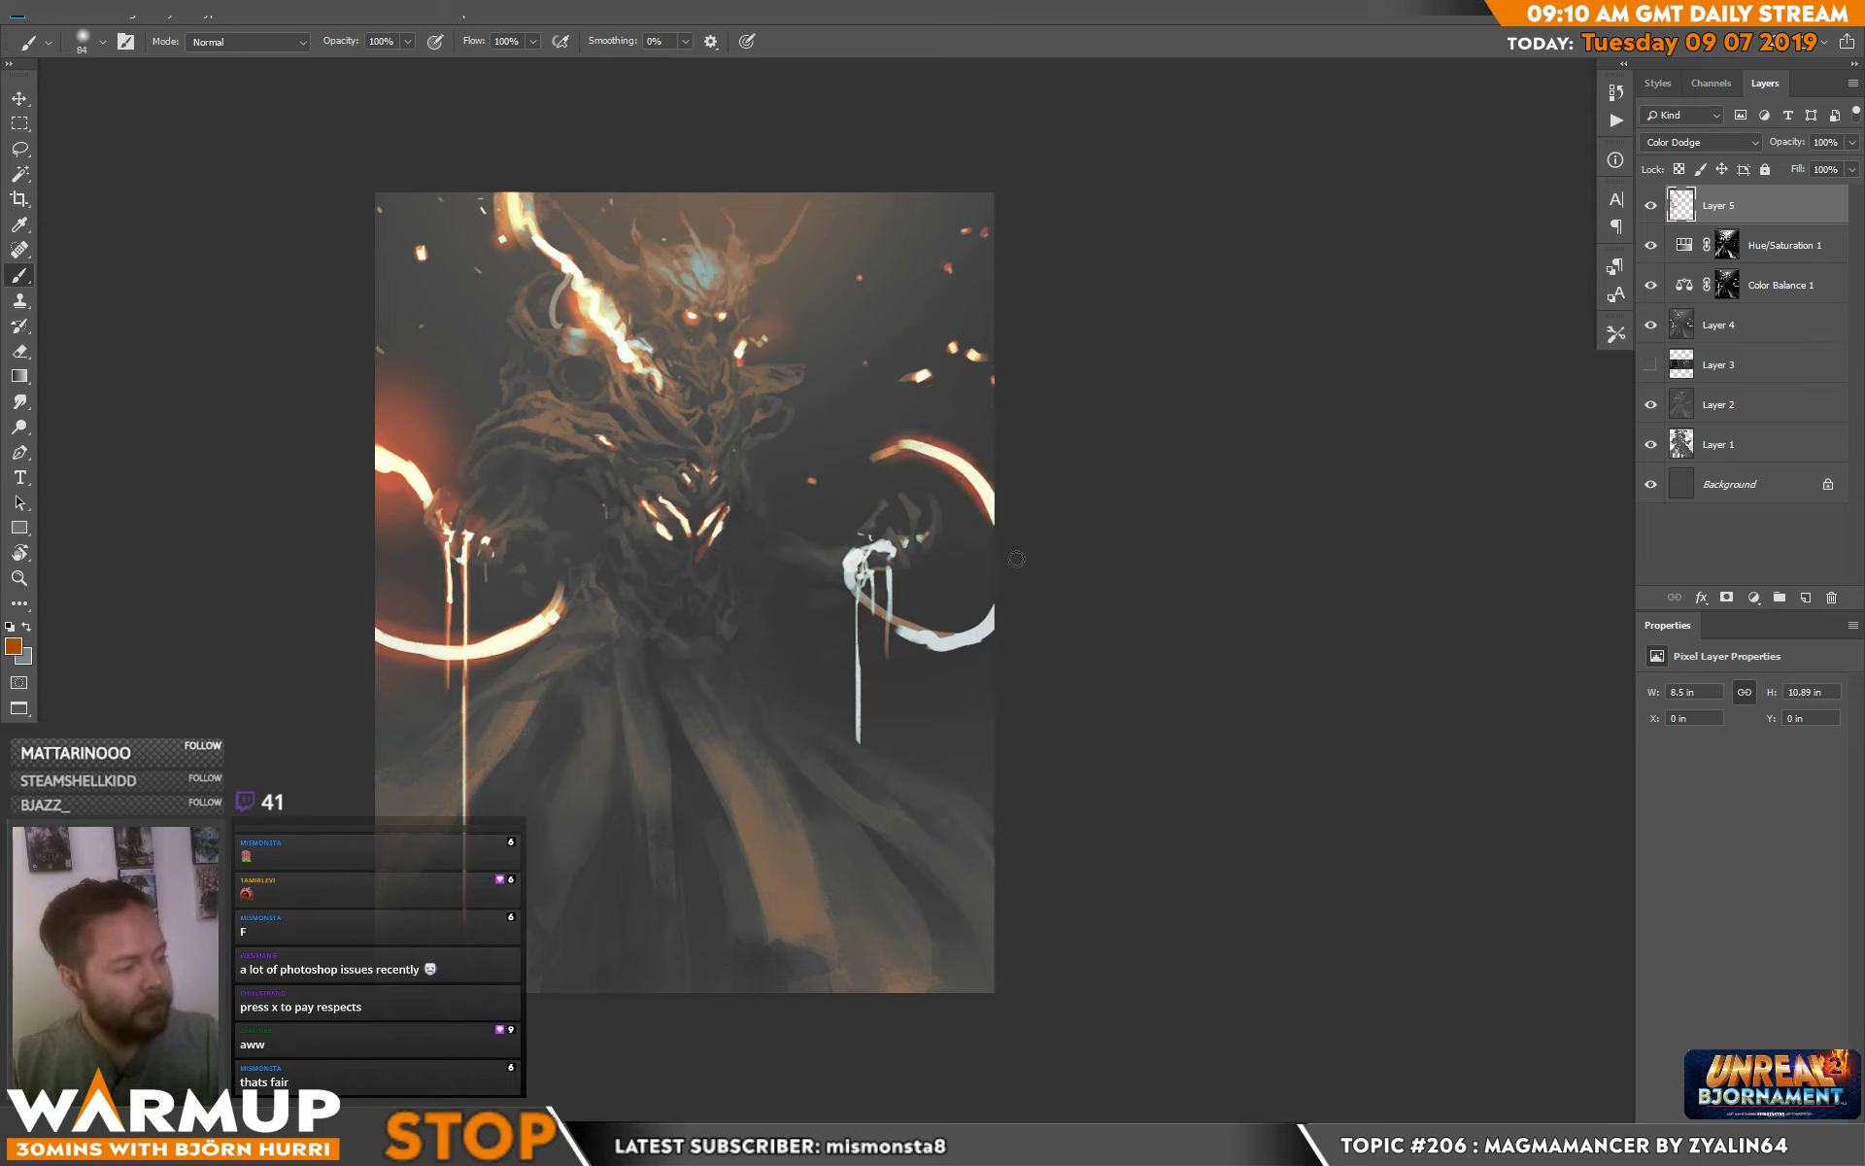
pyautogui.moveTo(1000, 619)
pyautogui.mouseDown()
pyautogui.moveTo(864, 611)
pyautogui.moveTo(975, 629)
pyautogui.moveTo(853, 565)
pyautogui.moveTo(932, 544)
pyautogui.moveTo(901, 502)
pyautogui.moveTo(919, 539)
pyautogui.moveTo(886, 702)
pyautogui.mouseUp()
pyautogui.rightClick(921, 583)
pyautogui.write('37')
pyautogui.moveTo(858, 580); pyautogui.dragTo(858, 744)
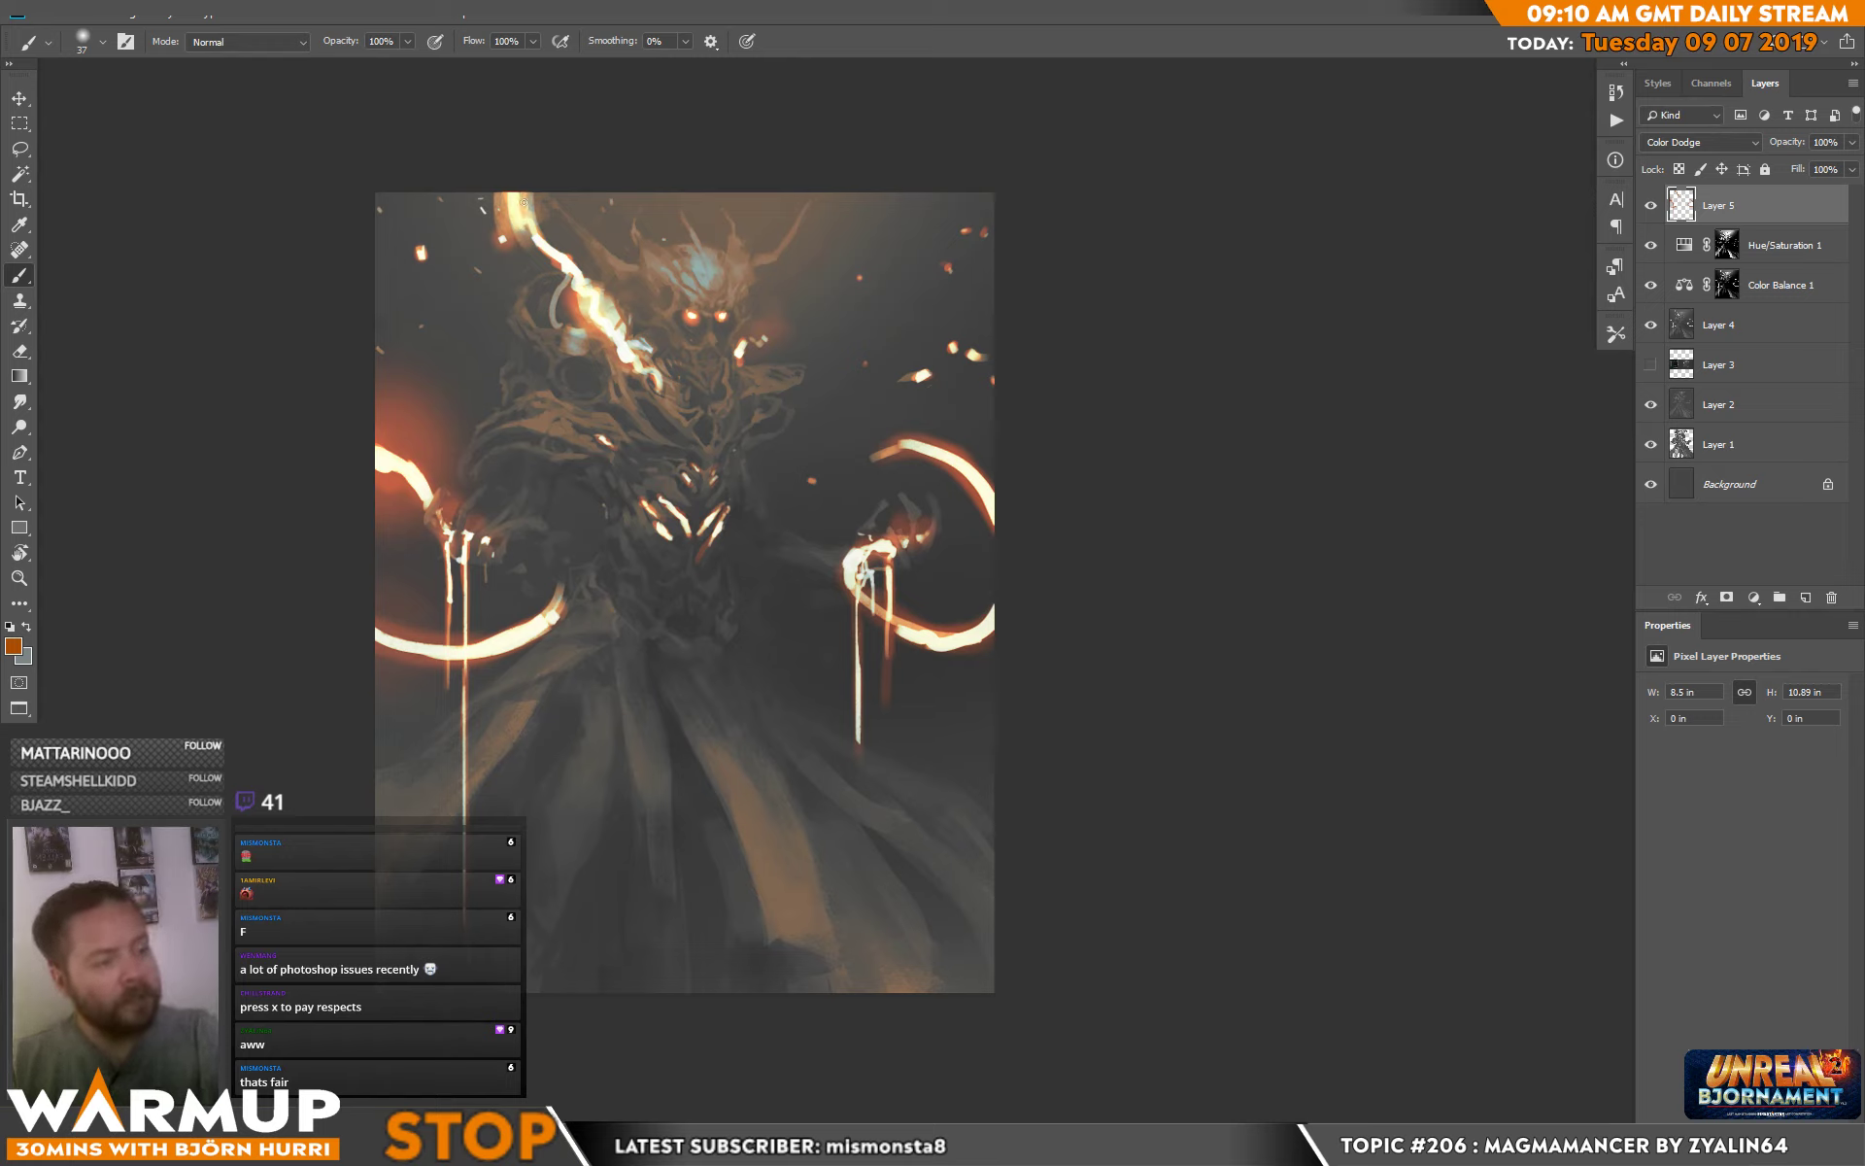
# Widen and brighten the glow at the lava stream's top with a roughly 200 px brush.
pyautogui.moveTo(530, 208)
pyautogui.mouseDown()
pyautogui.moveTo(547, 250)
pyautogui.moveTo(508, 213)
pyautogui.mouseUp()
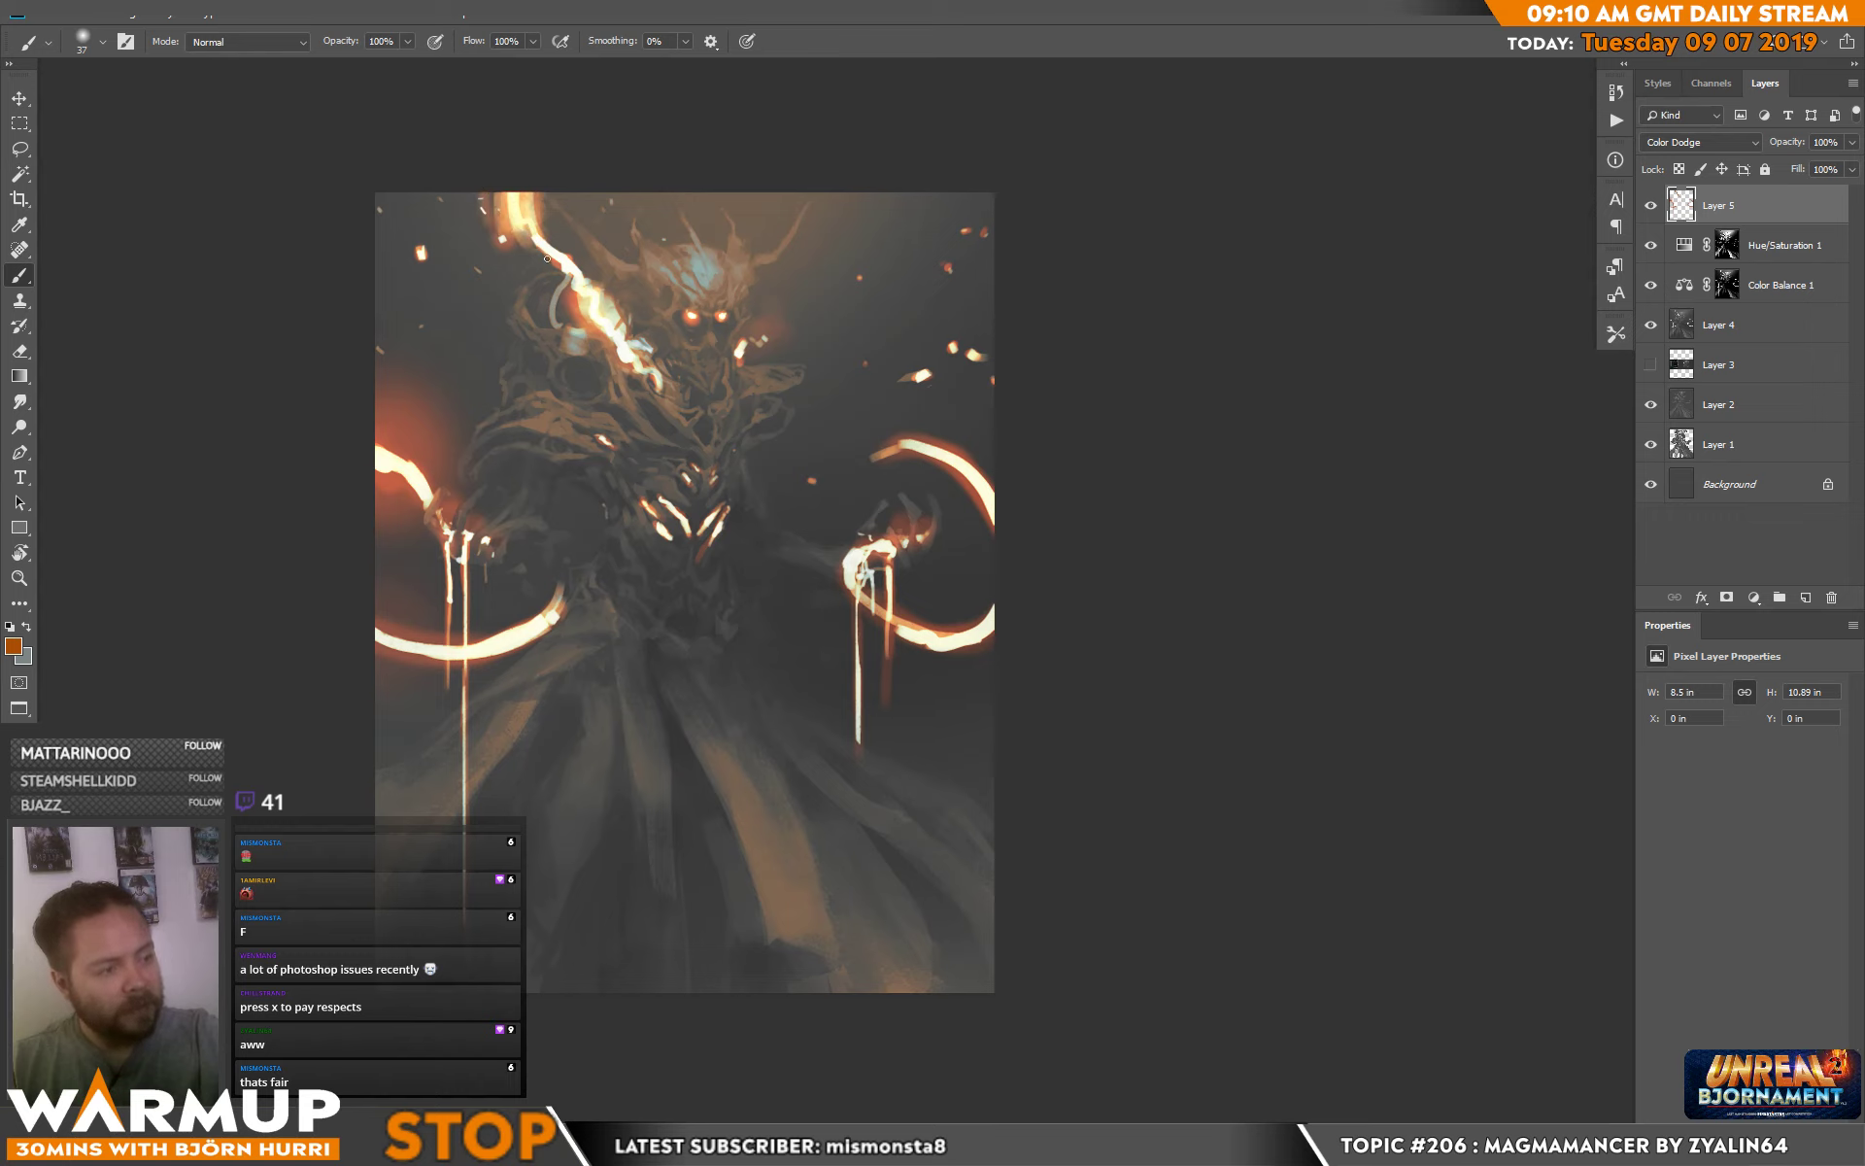
pyautogui.rightClick(530, 236)
pyautogui.moveTo(755, 294); pyautogui.dragTo(785, 298)
pyautogui.moveTo(550, 233)
pyautogui.mouseDown()
pyautogui.moveTo(558, 255)
pyautogui.moveTo(519, 245)
pyautogui.mouseUp()
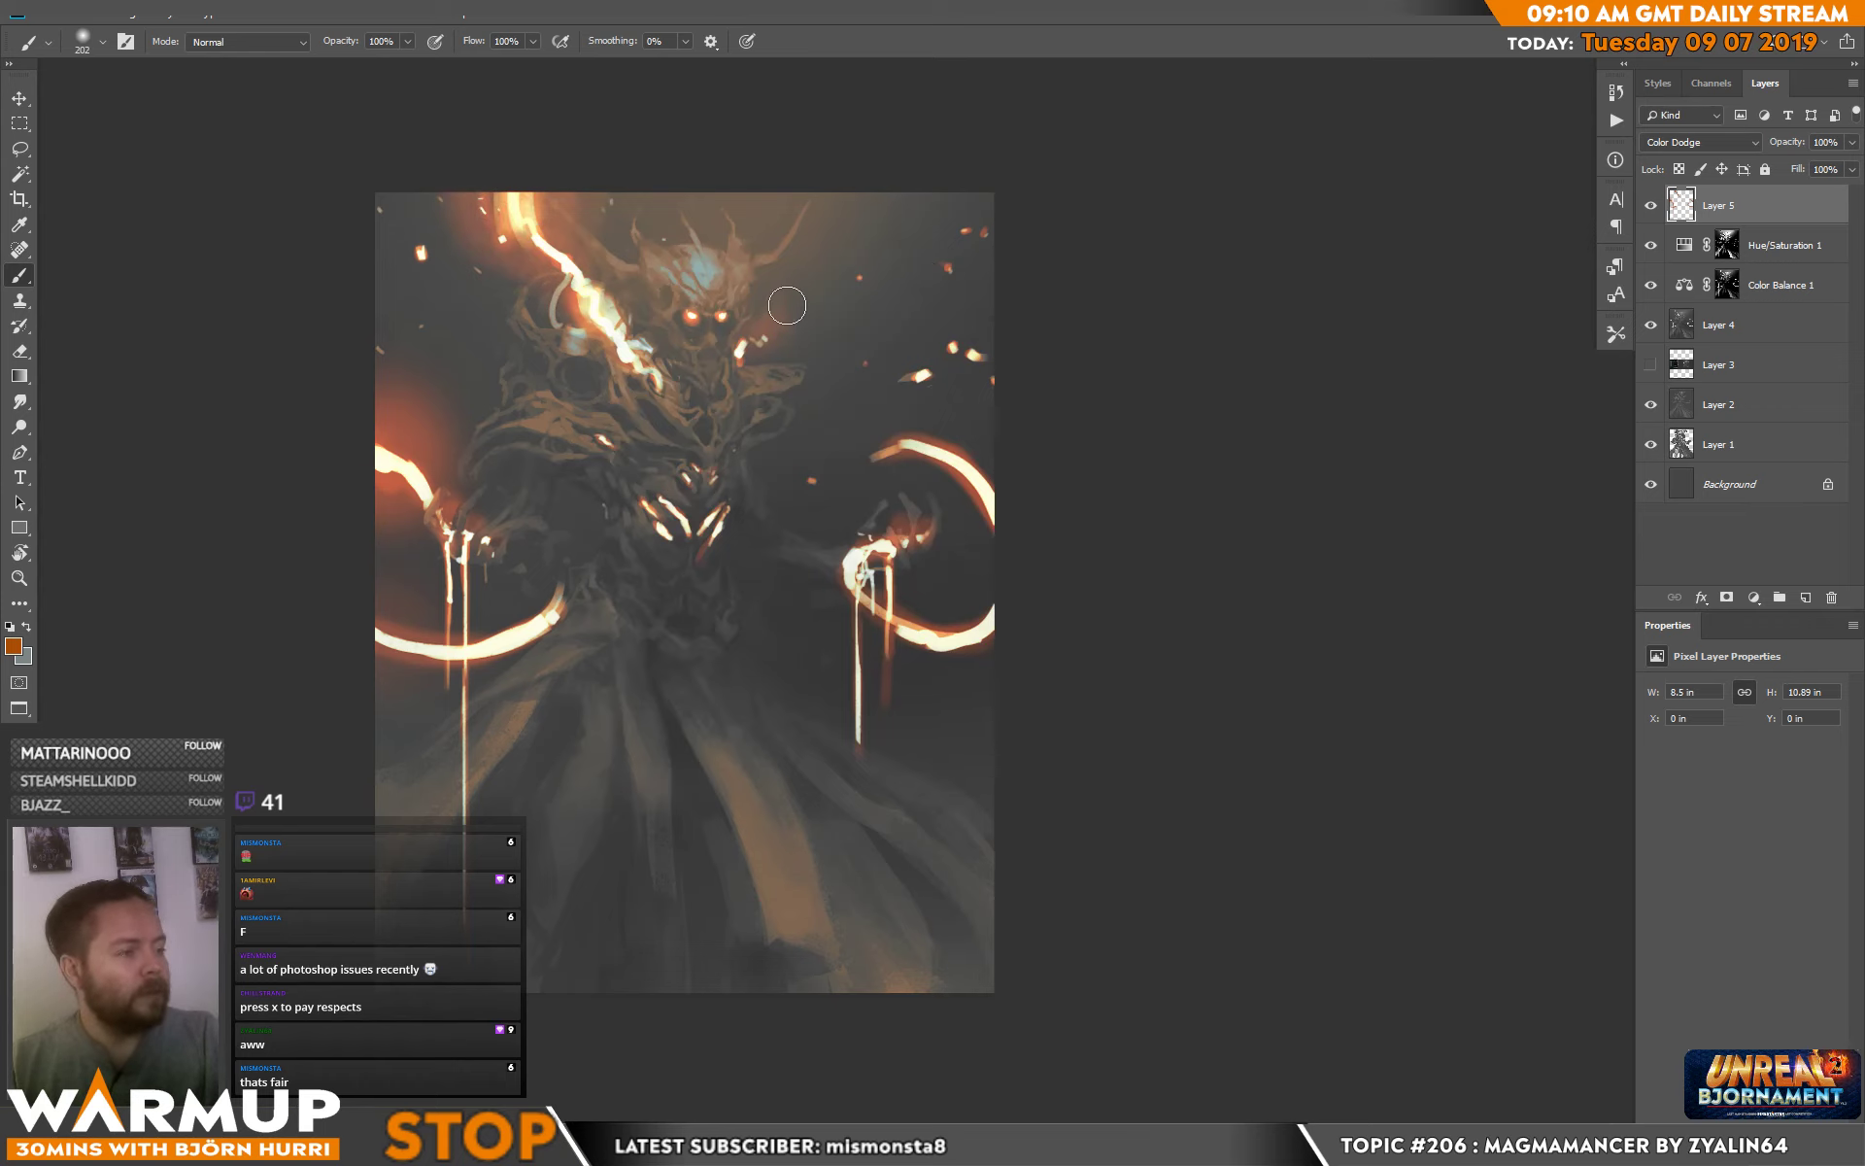
pyautogui.rightClick(970, 262)
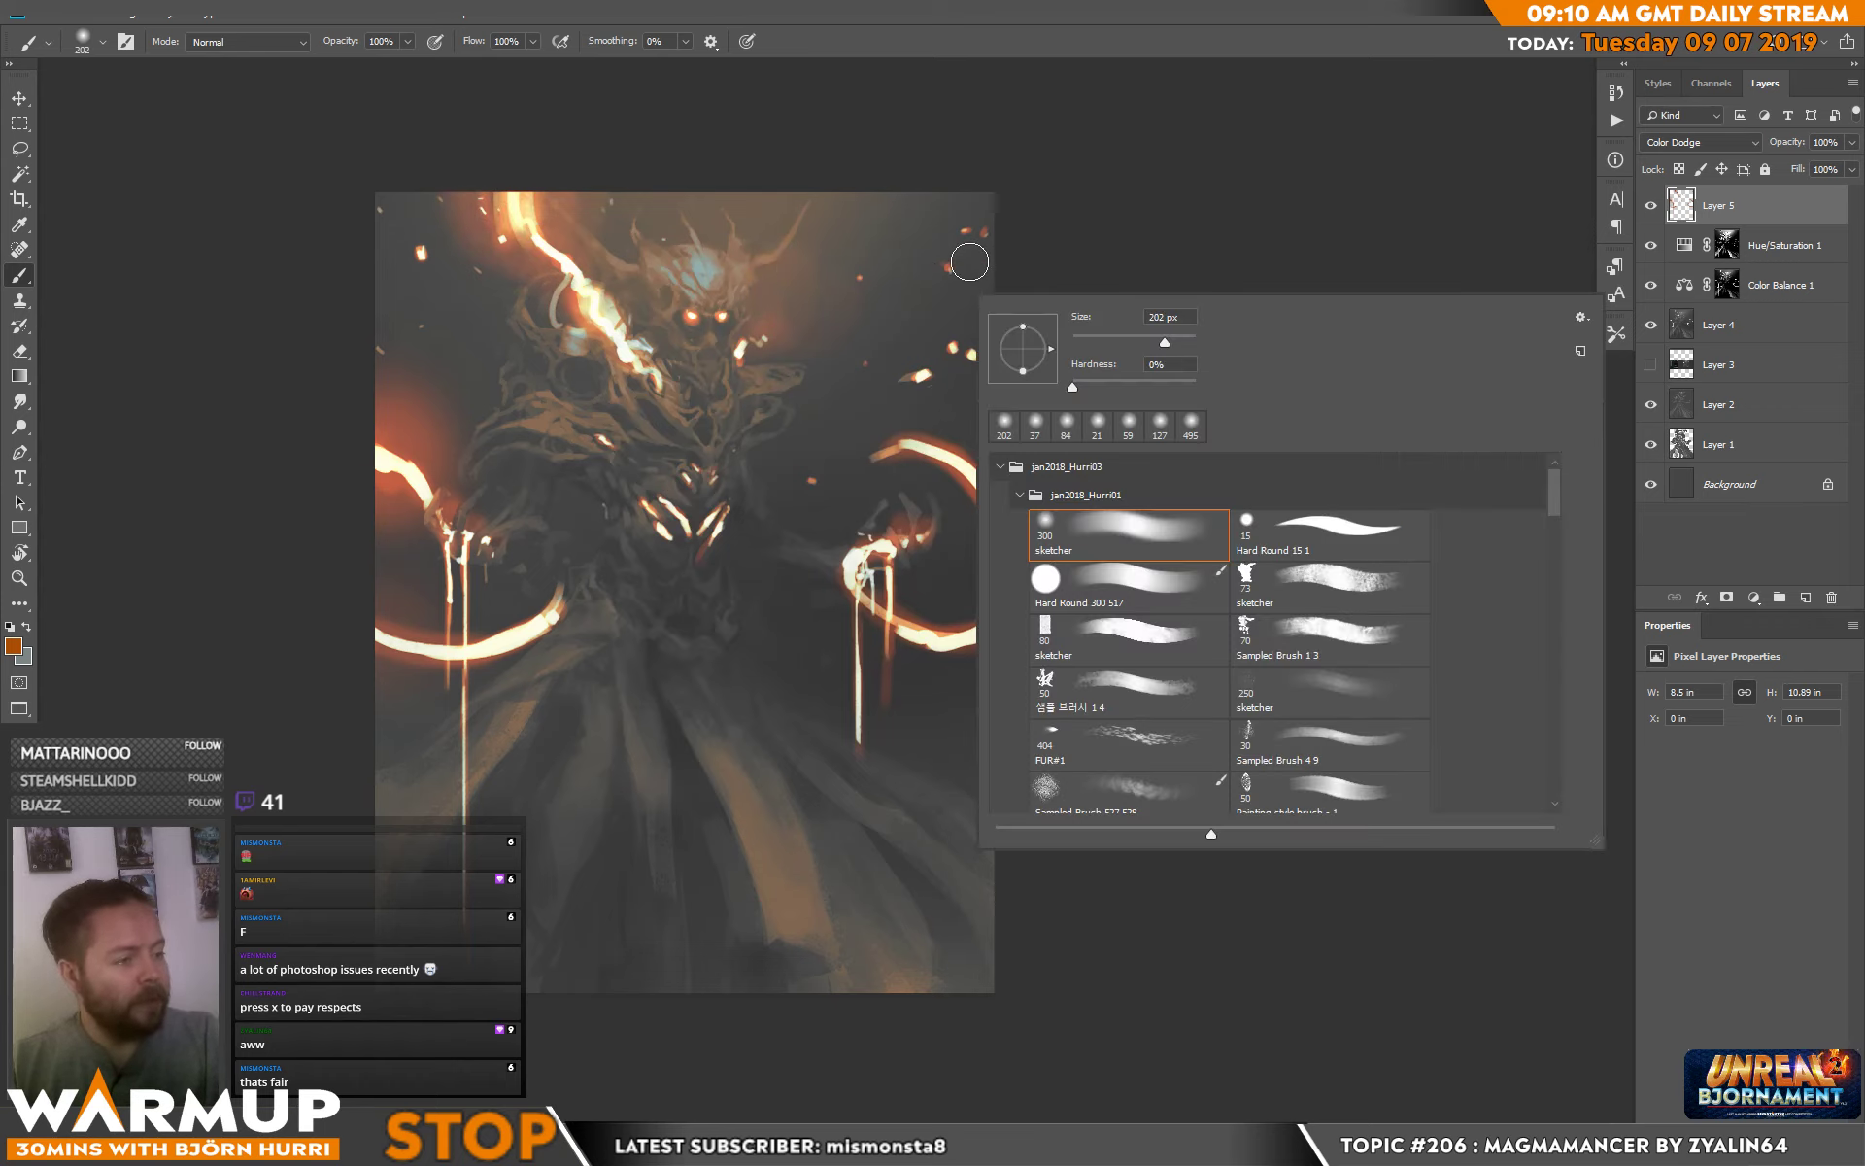
# Paint a broad glow on the left with a 432 px brush, then toggle between Eraser and Brush.
pyautogui.click(1179, 345)
pyautogui.moveTo(433, 384); pyautogui.dragTo(409, 350)
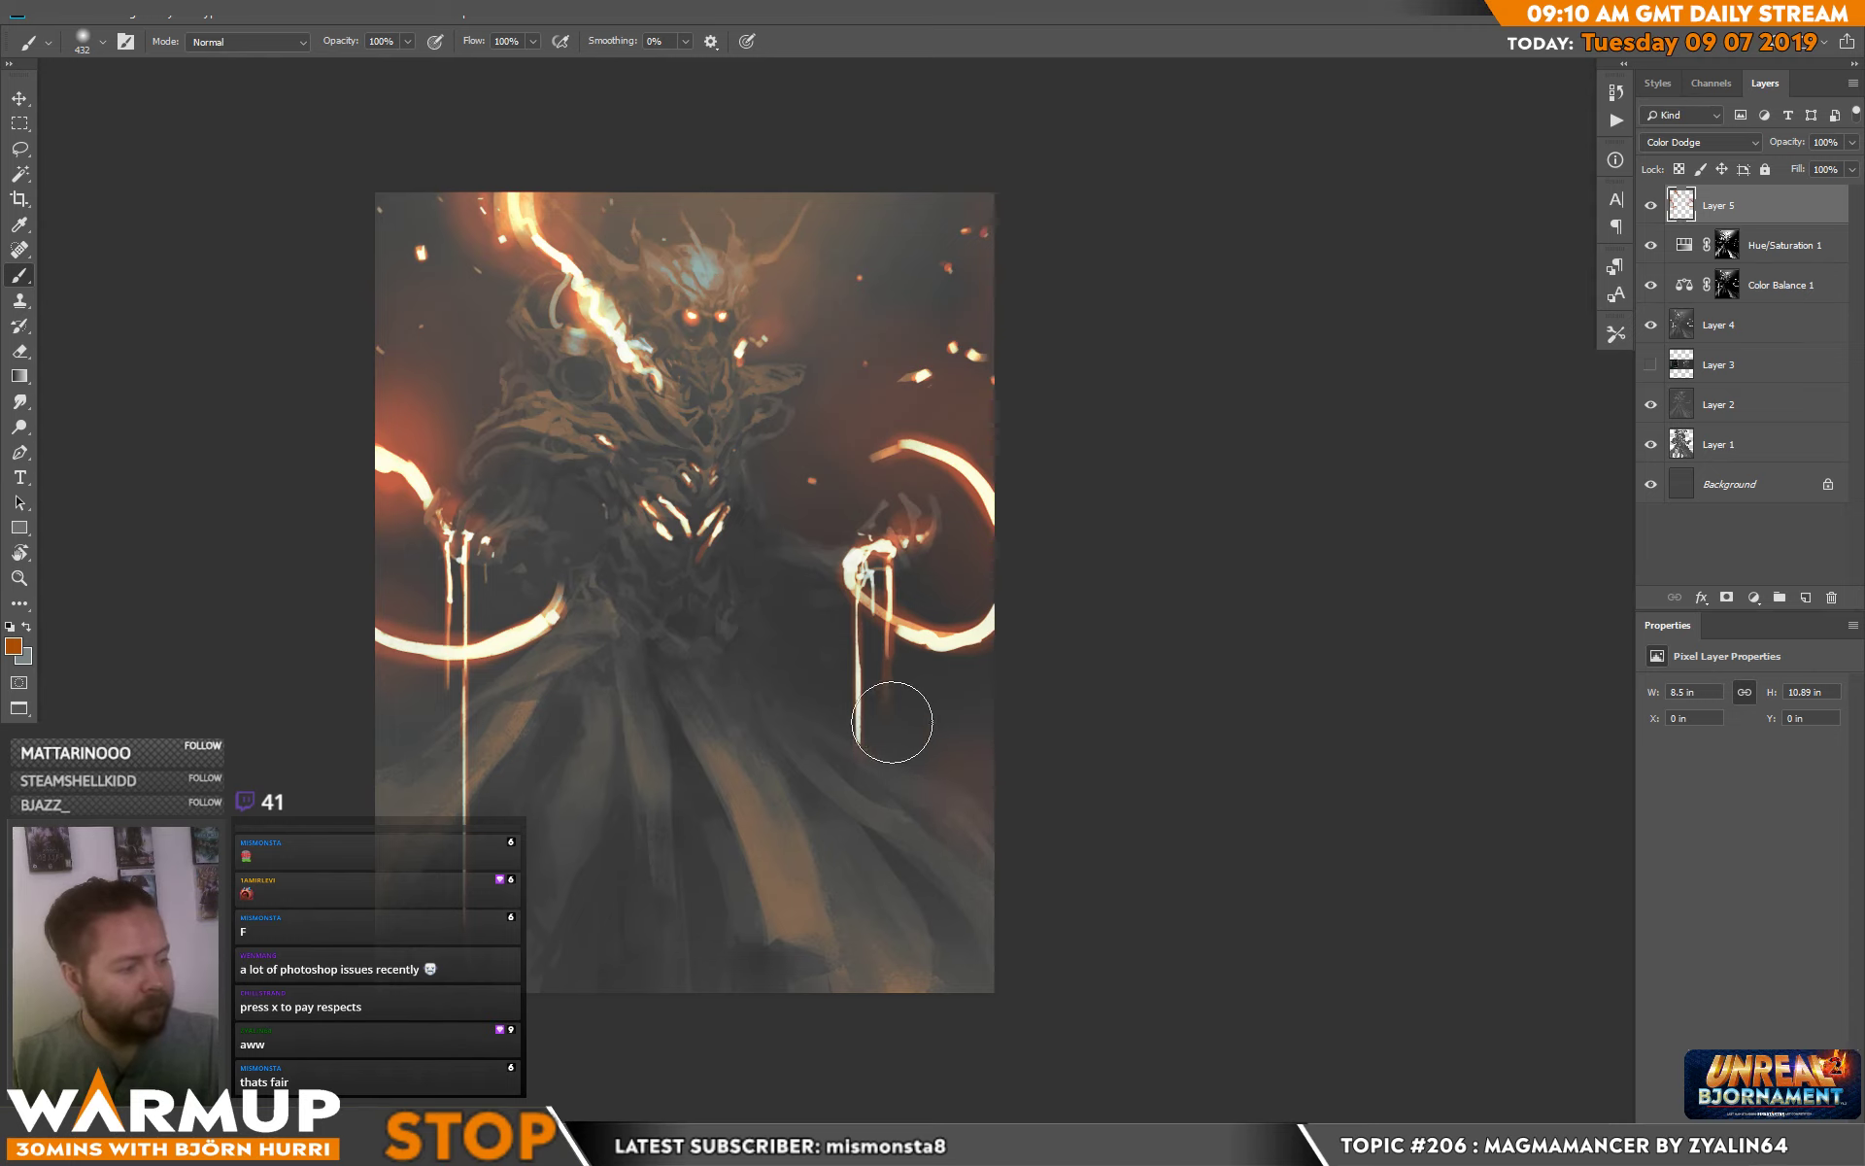
pyautogui.press('e')
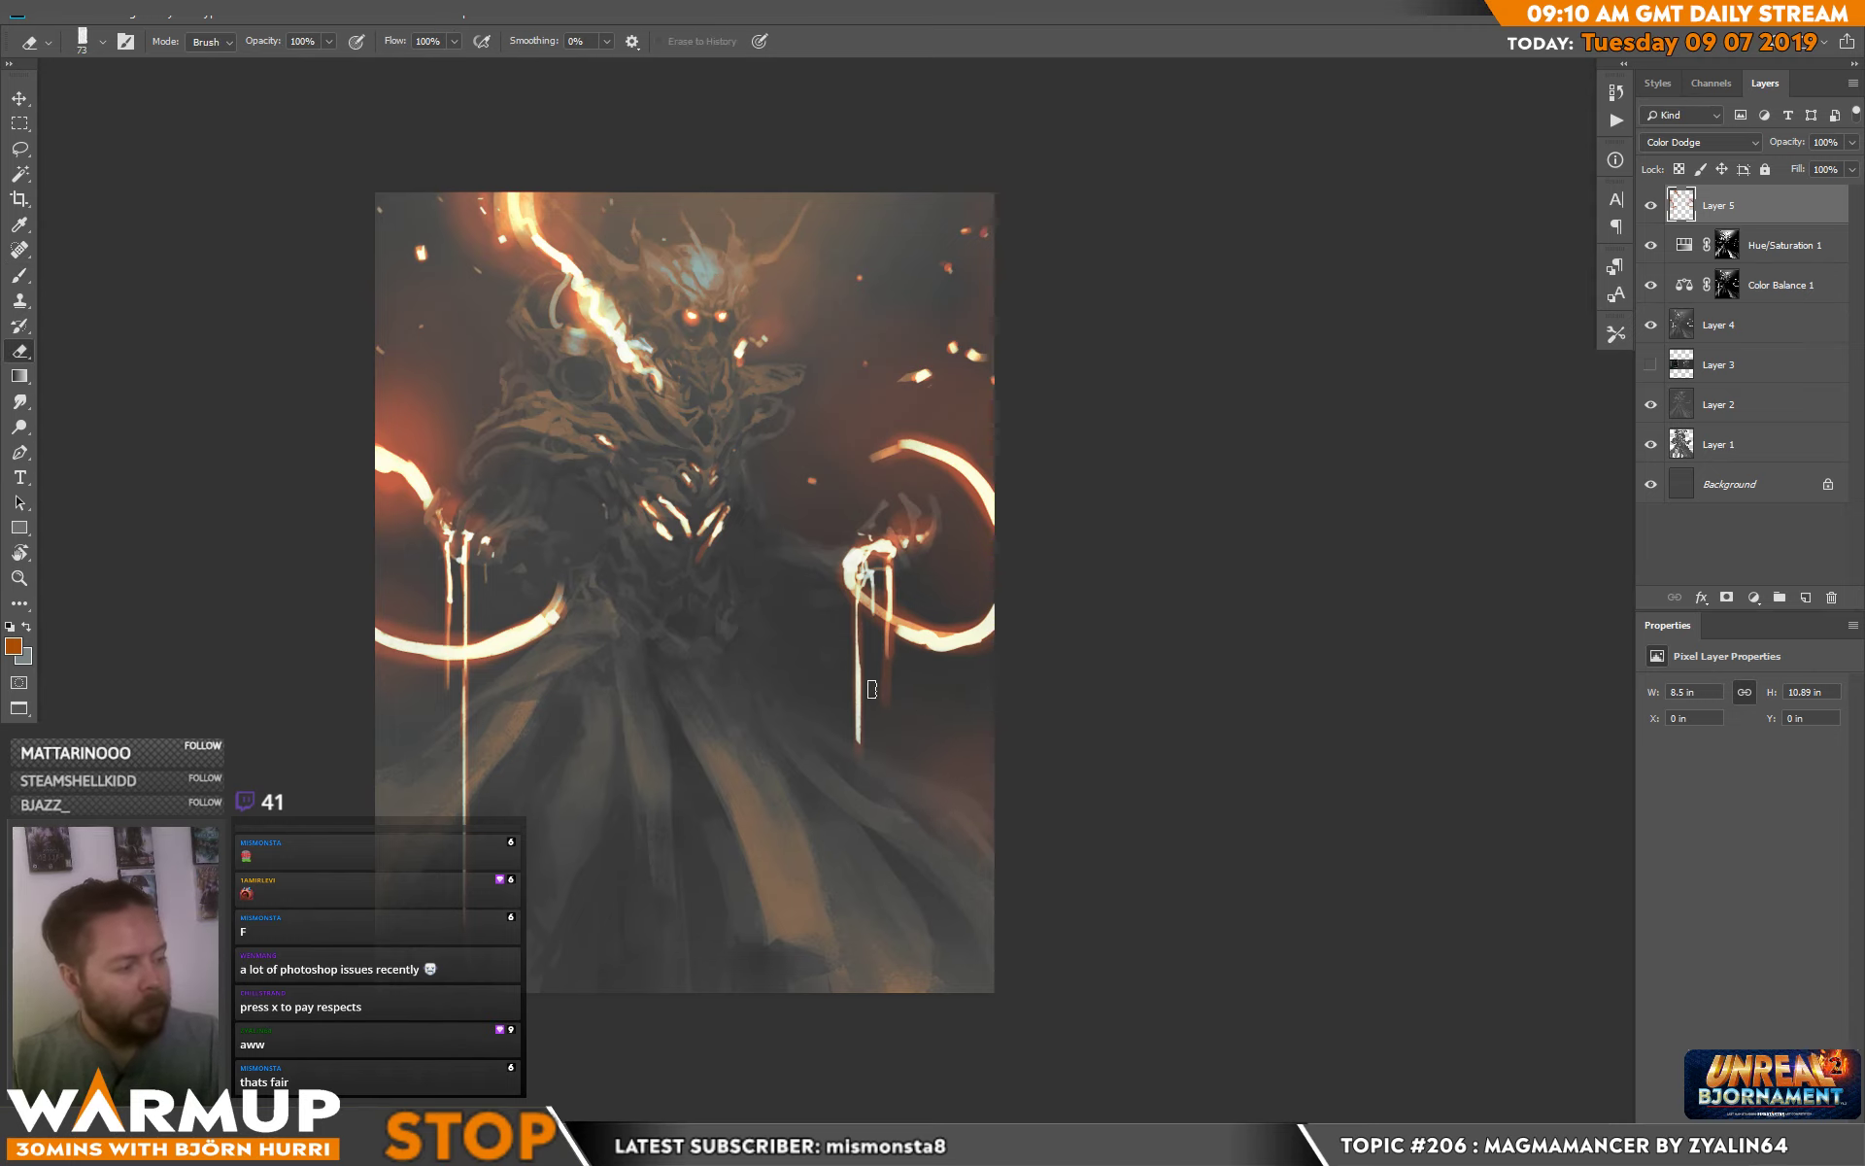
pyautogui.rightClick(925, 705)
pyautogui.click(1213, 524)
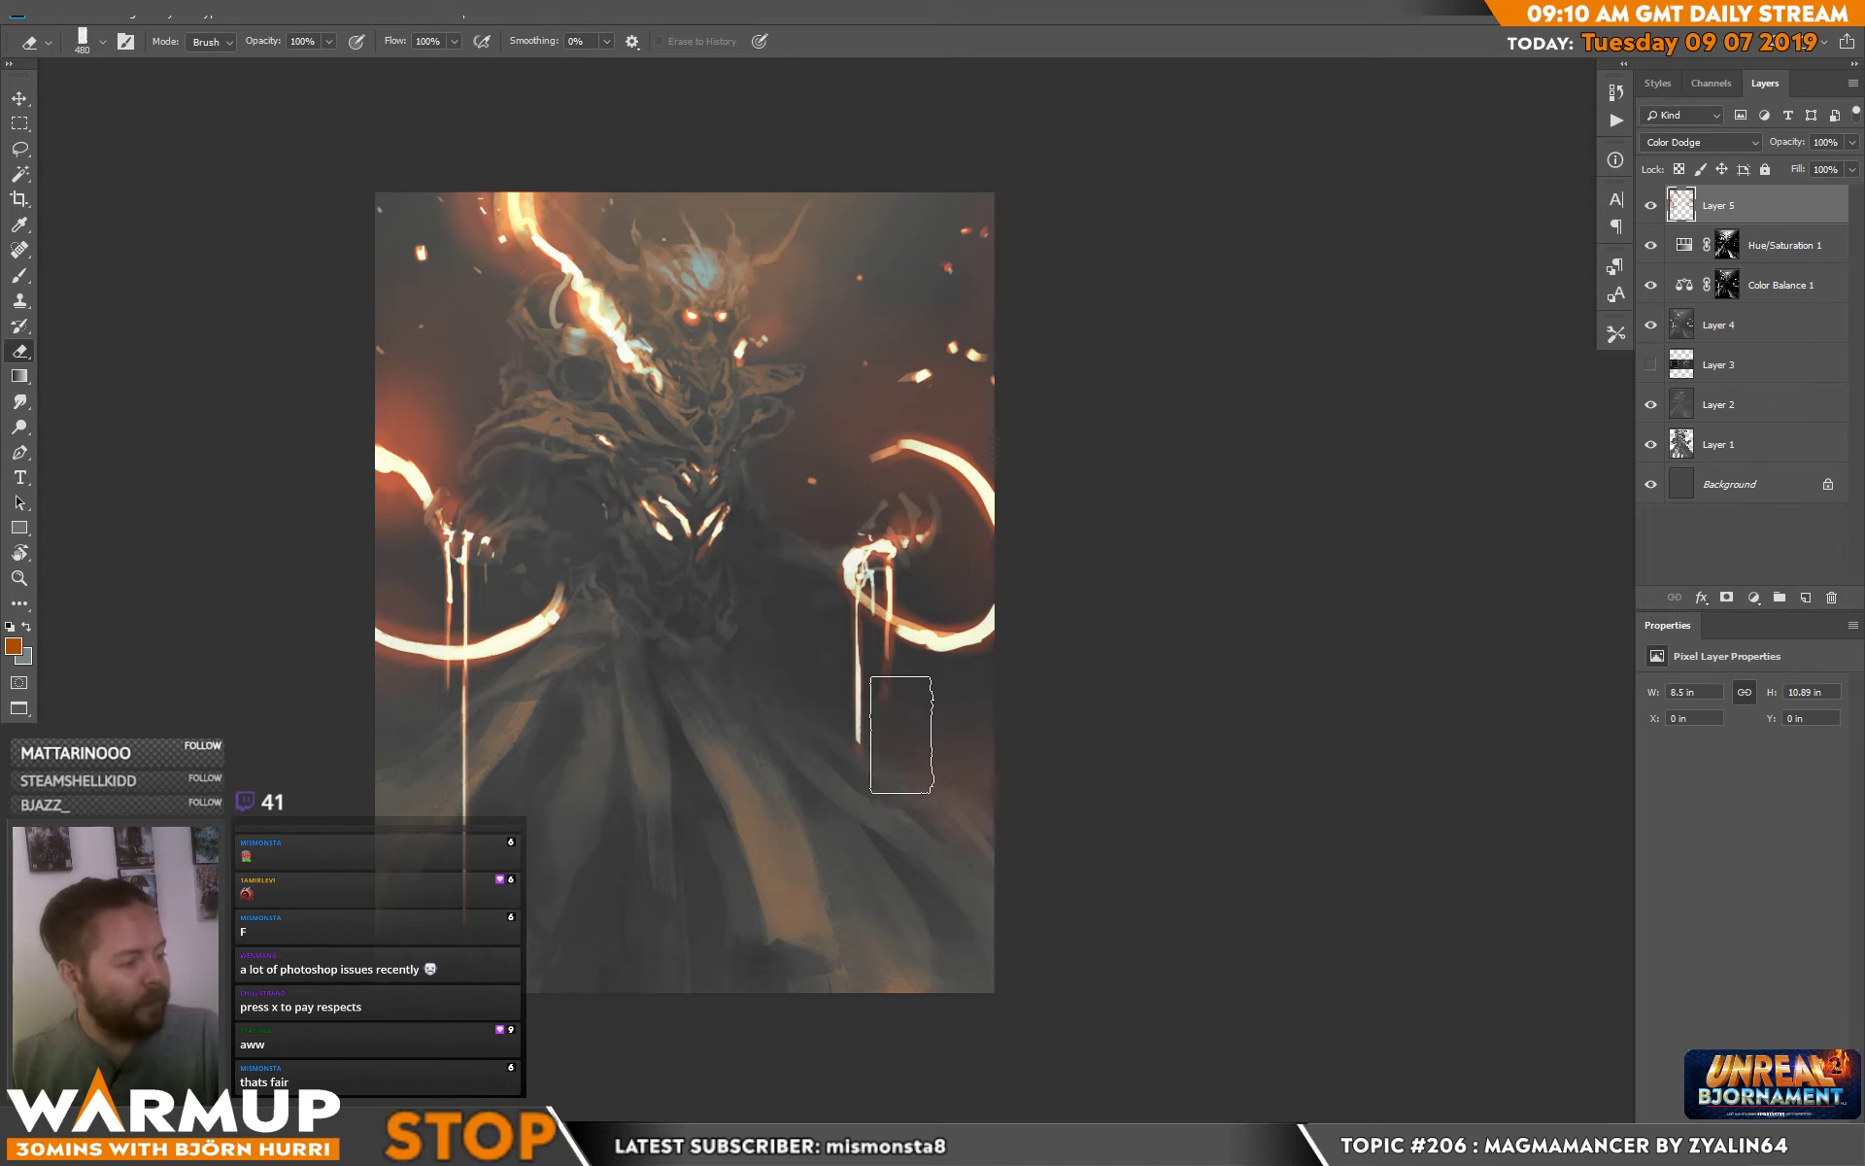
pyautogui.press('b')
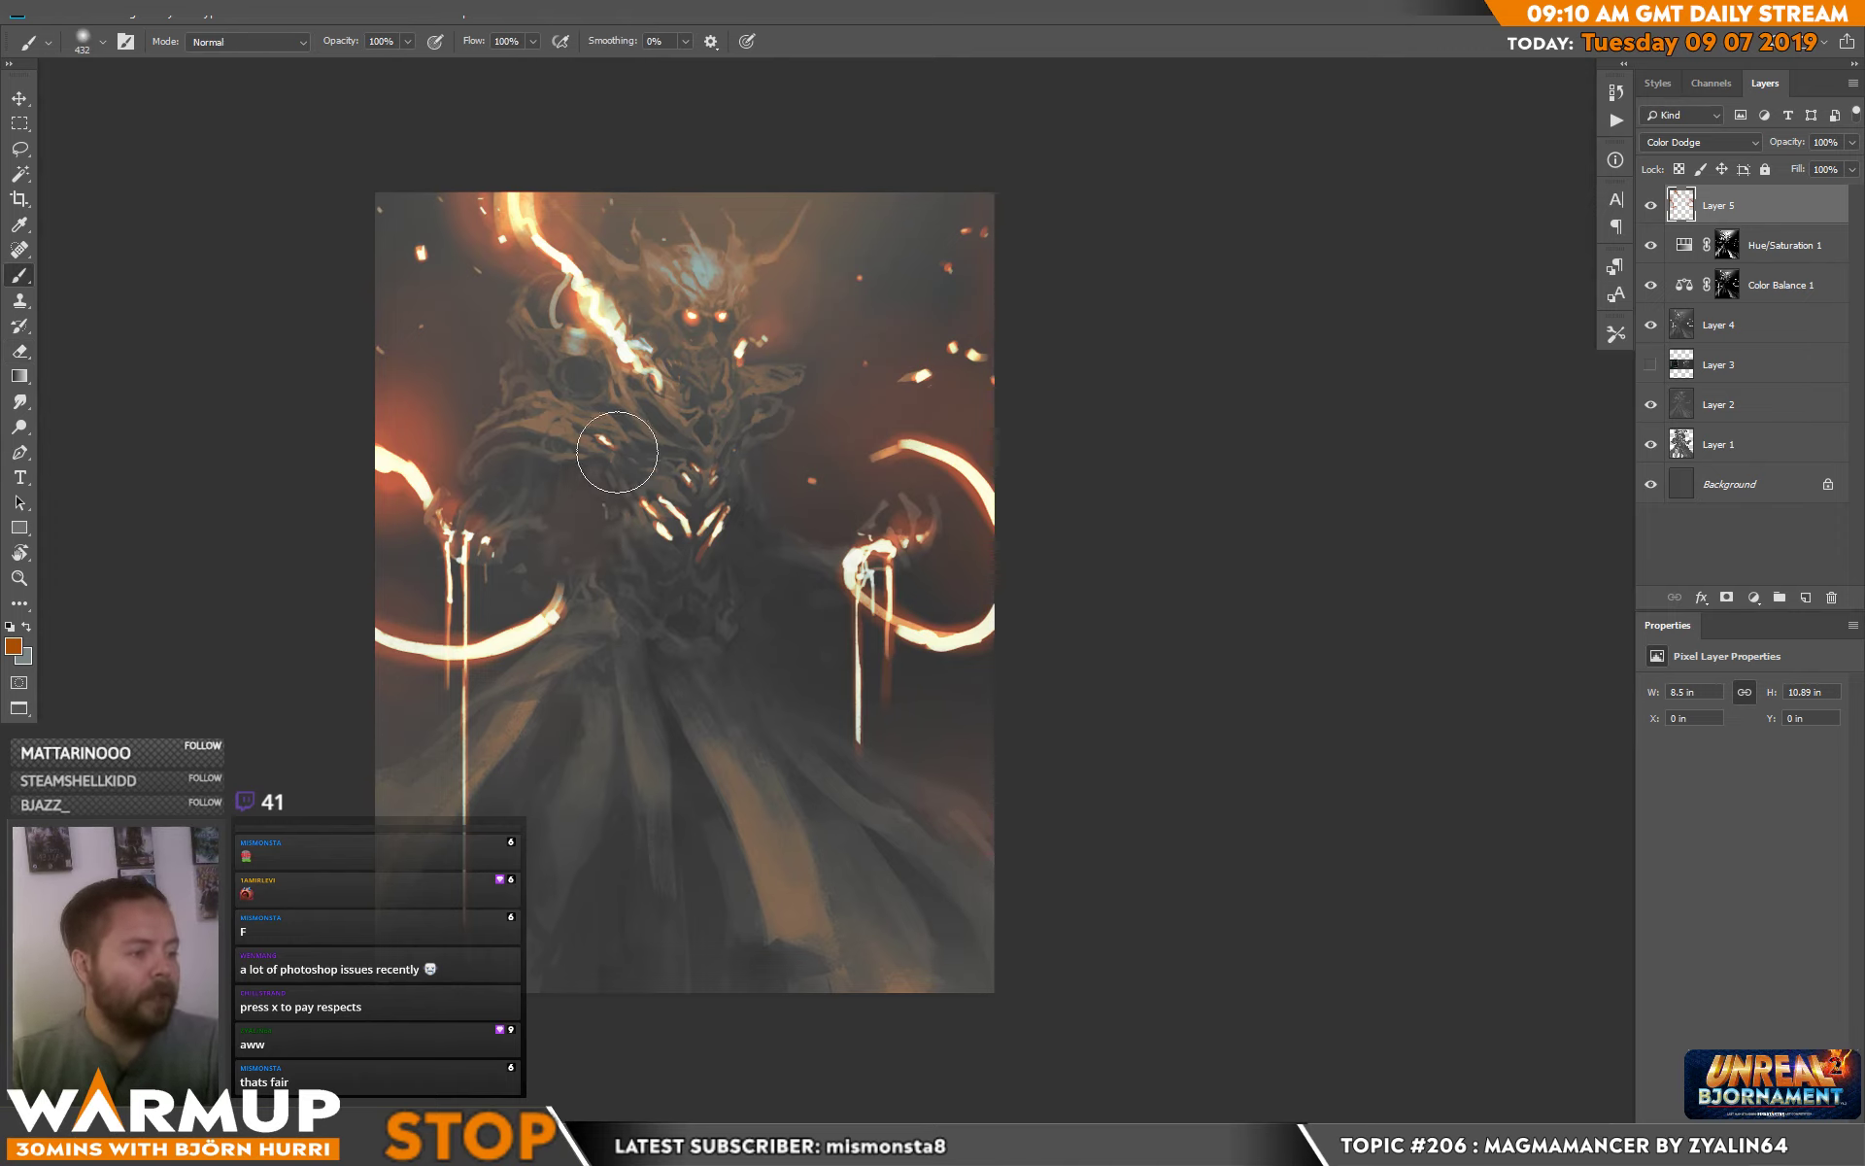
pyautogui.press('e')
pyautogui.press('b')
# Set the brush size to 6 px, then 20 px, and open Save As on the Sketches folder.
pyautogui.rightClick(694, 466)
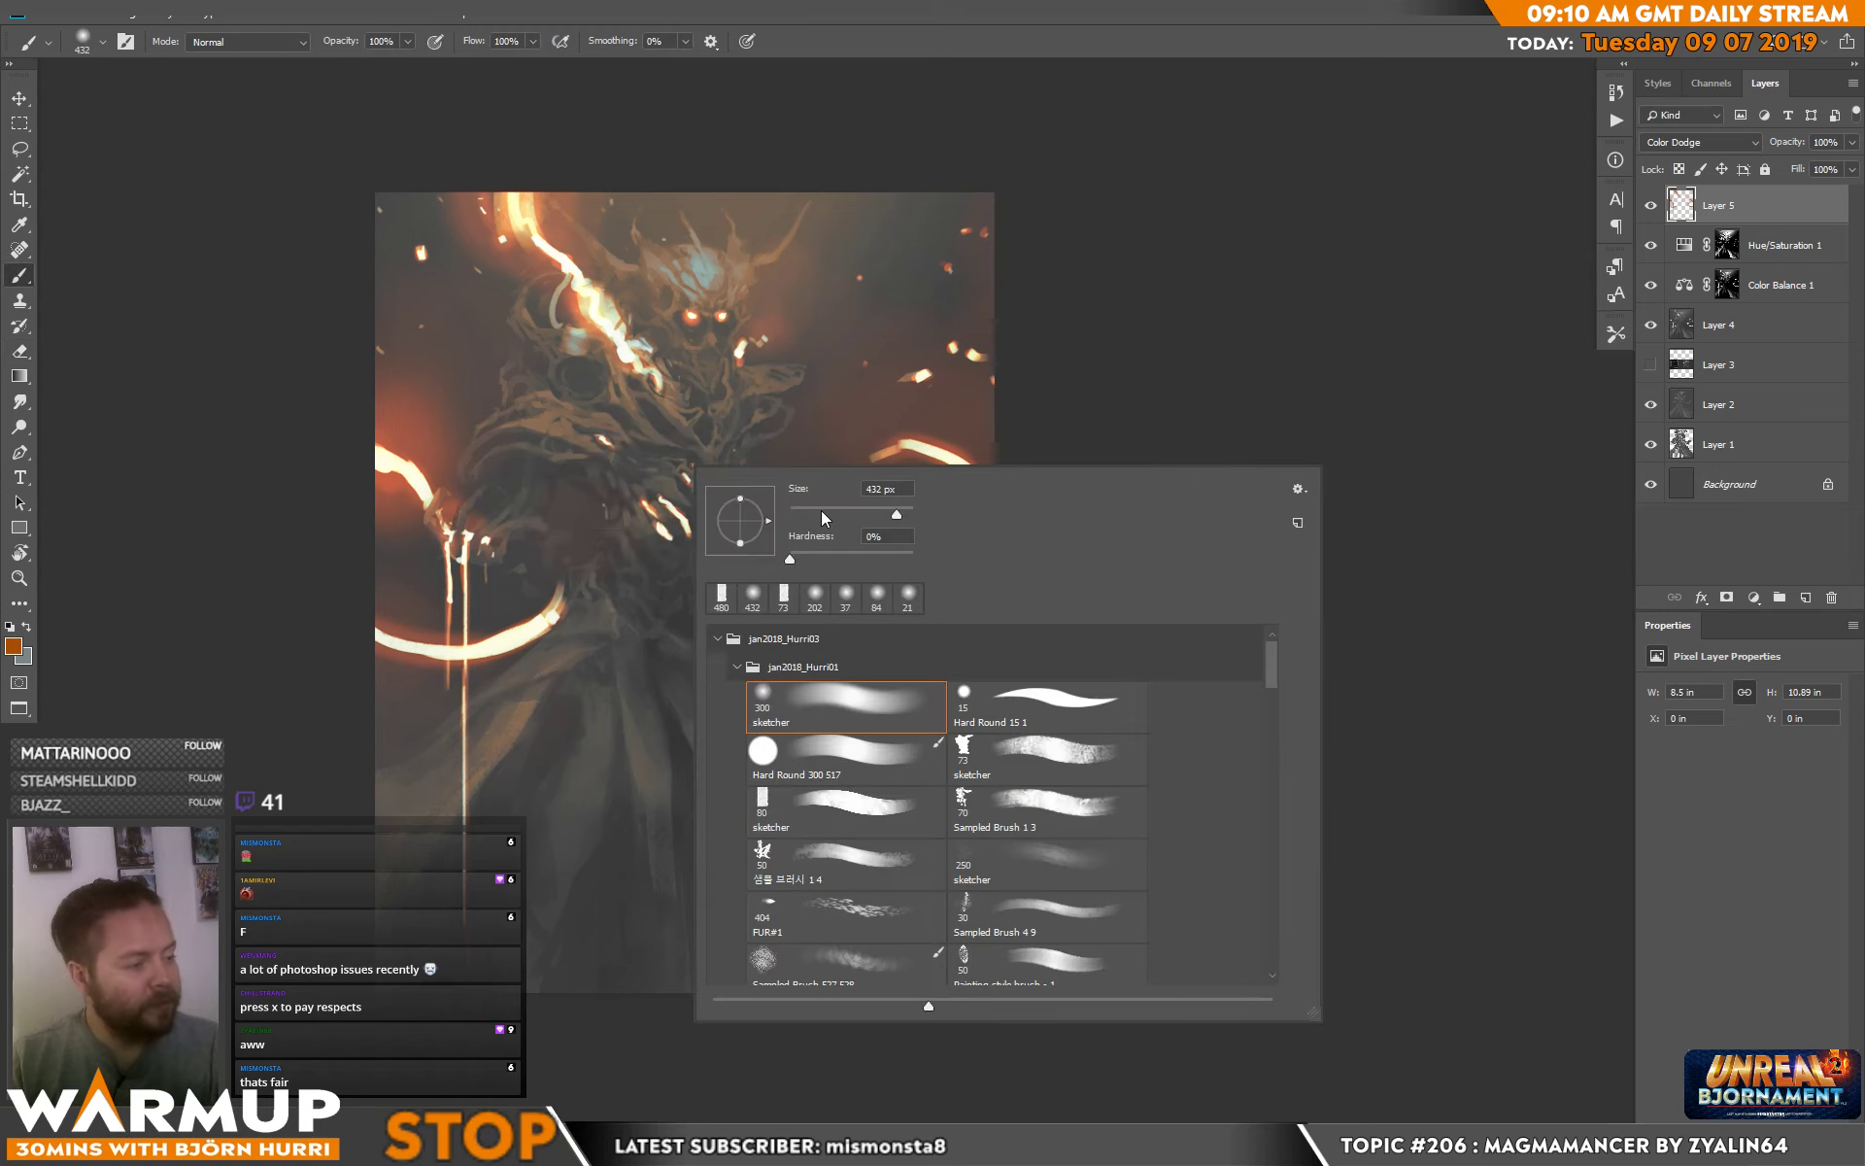
pyautogui.write('6')
pyautogui.press('Return')
pyautogui.rightClick(606, 520)
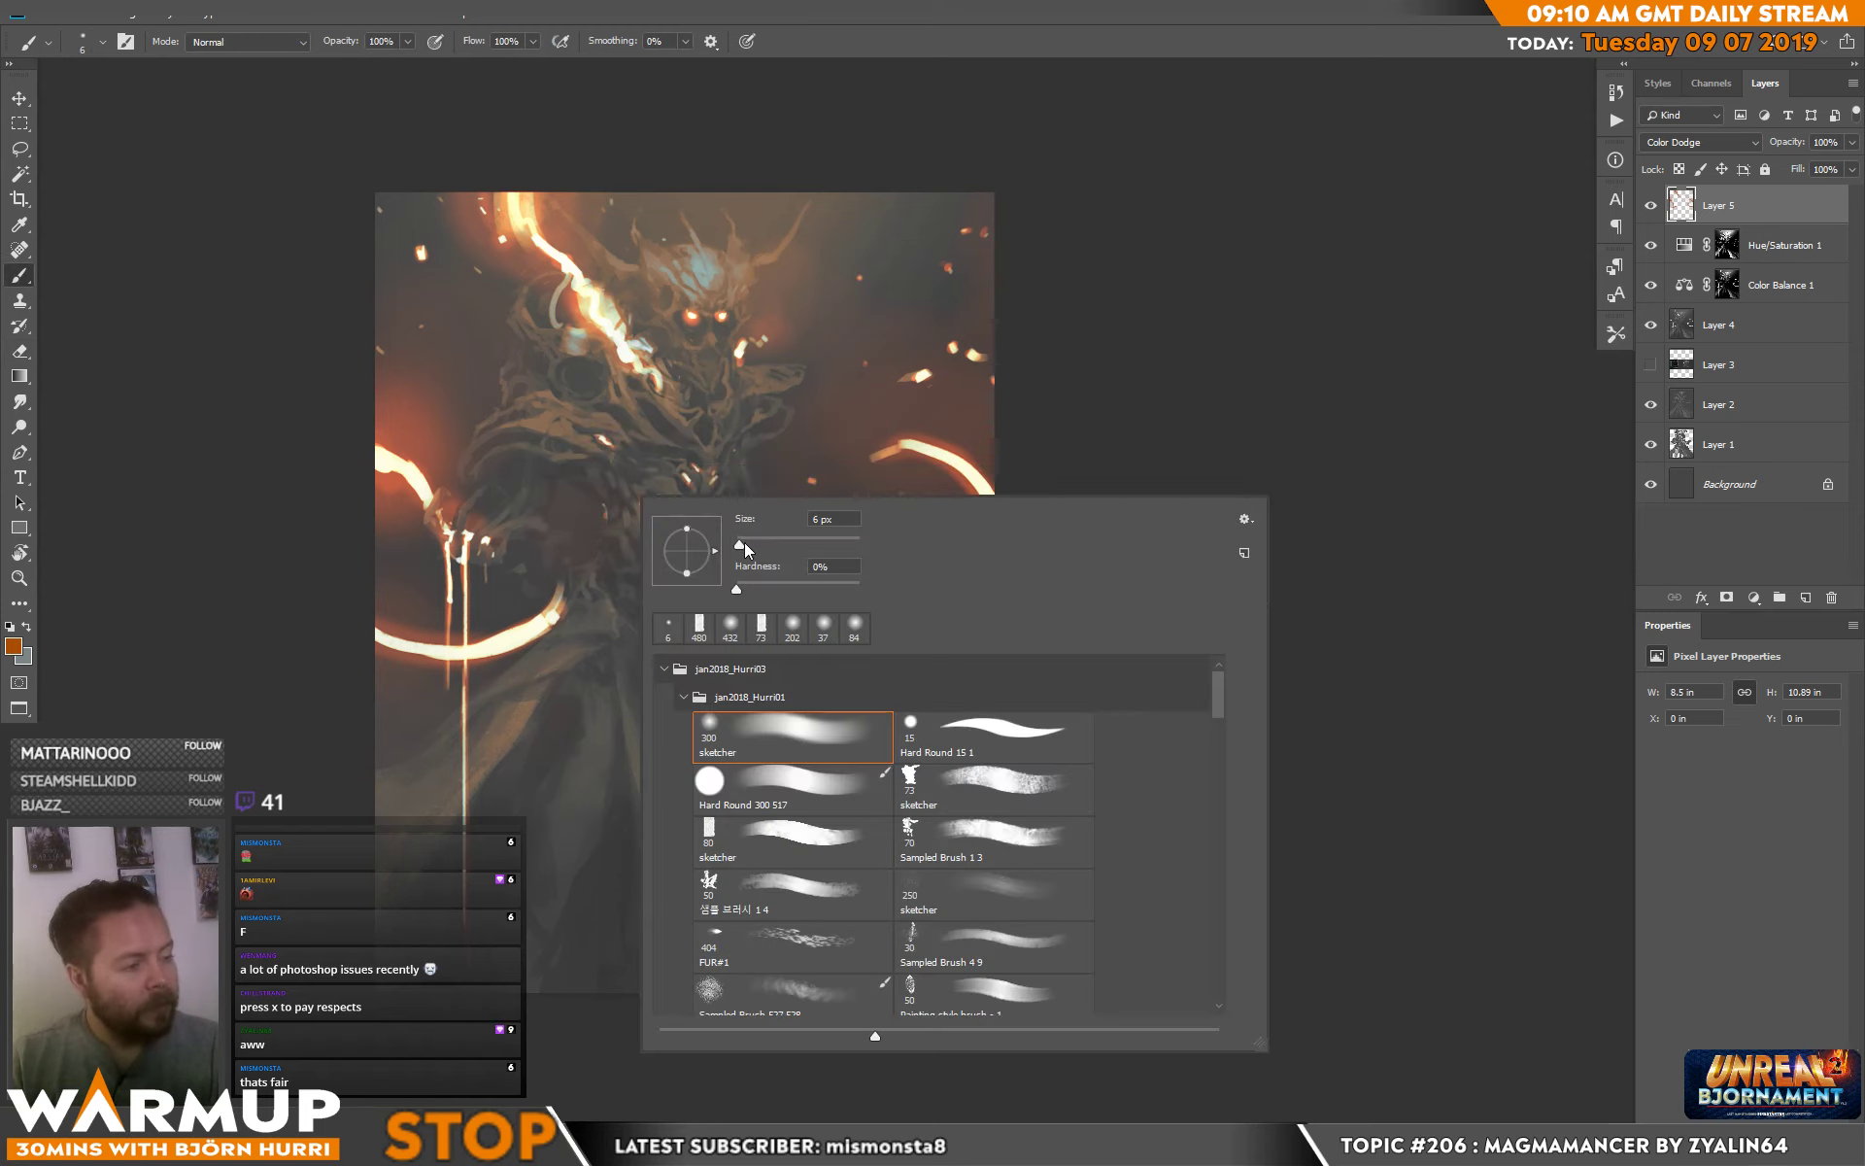
pyautogui.write('20')
pyautogui.press('Return')
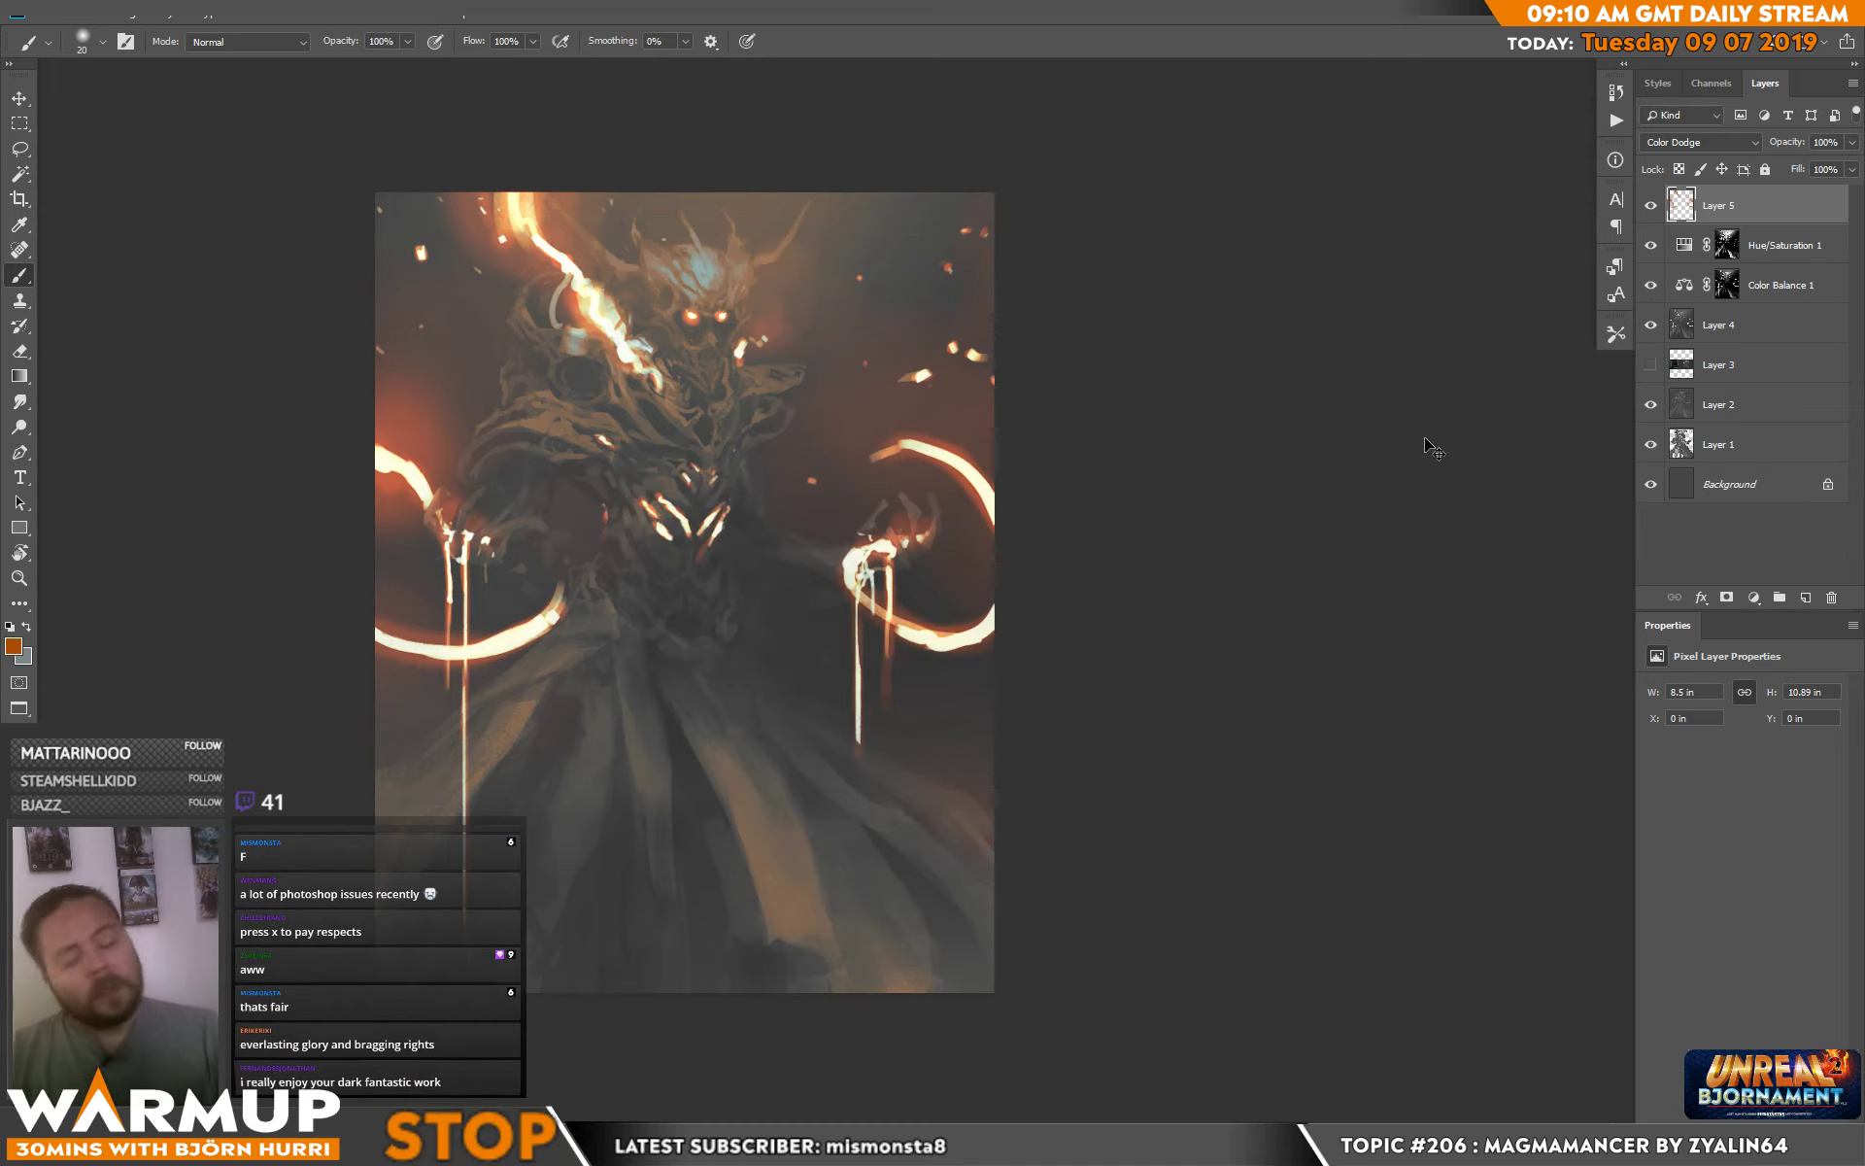
pyautogui.hotkey('ctrl', 's')
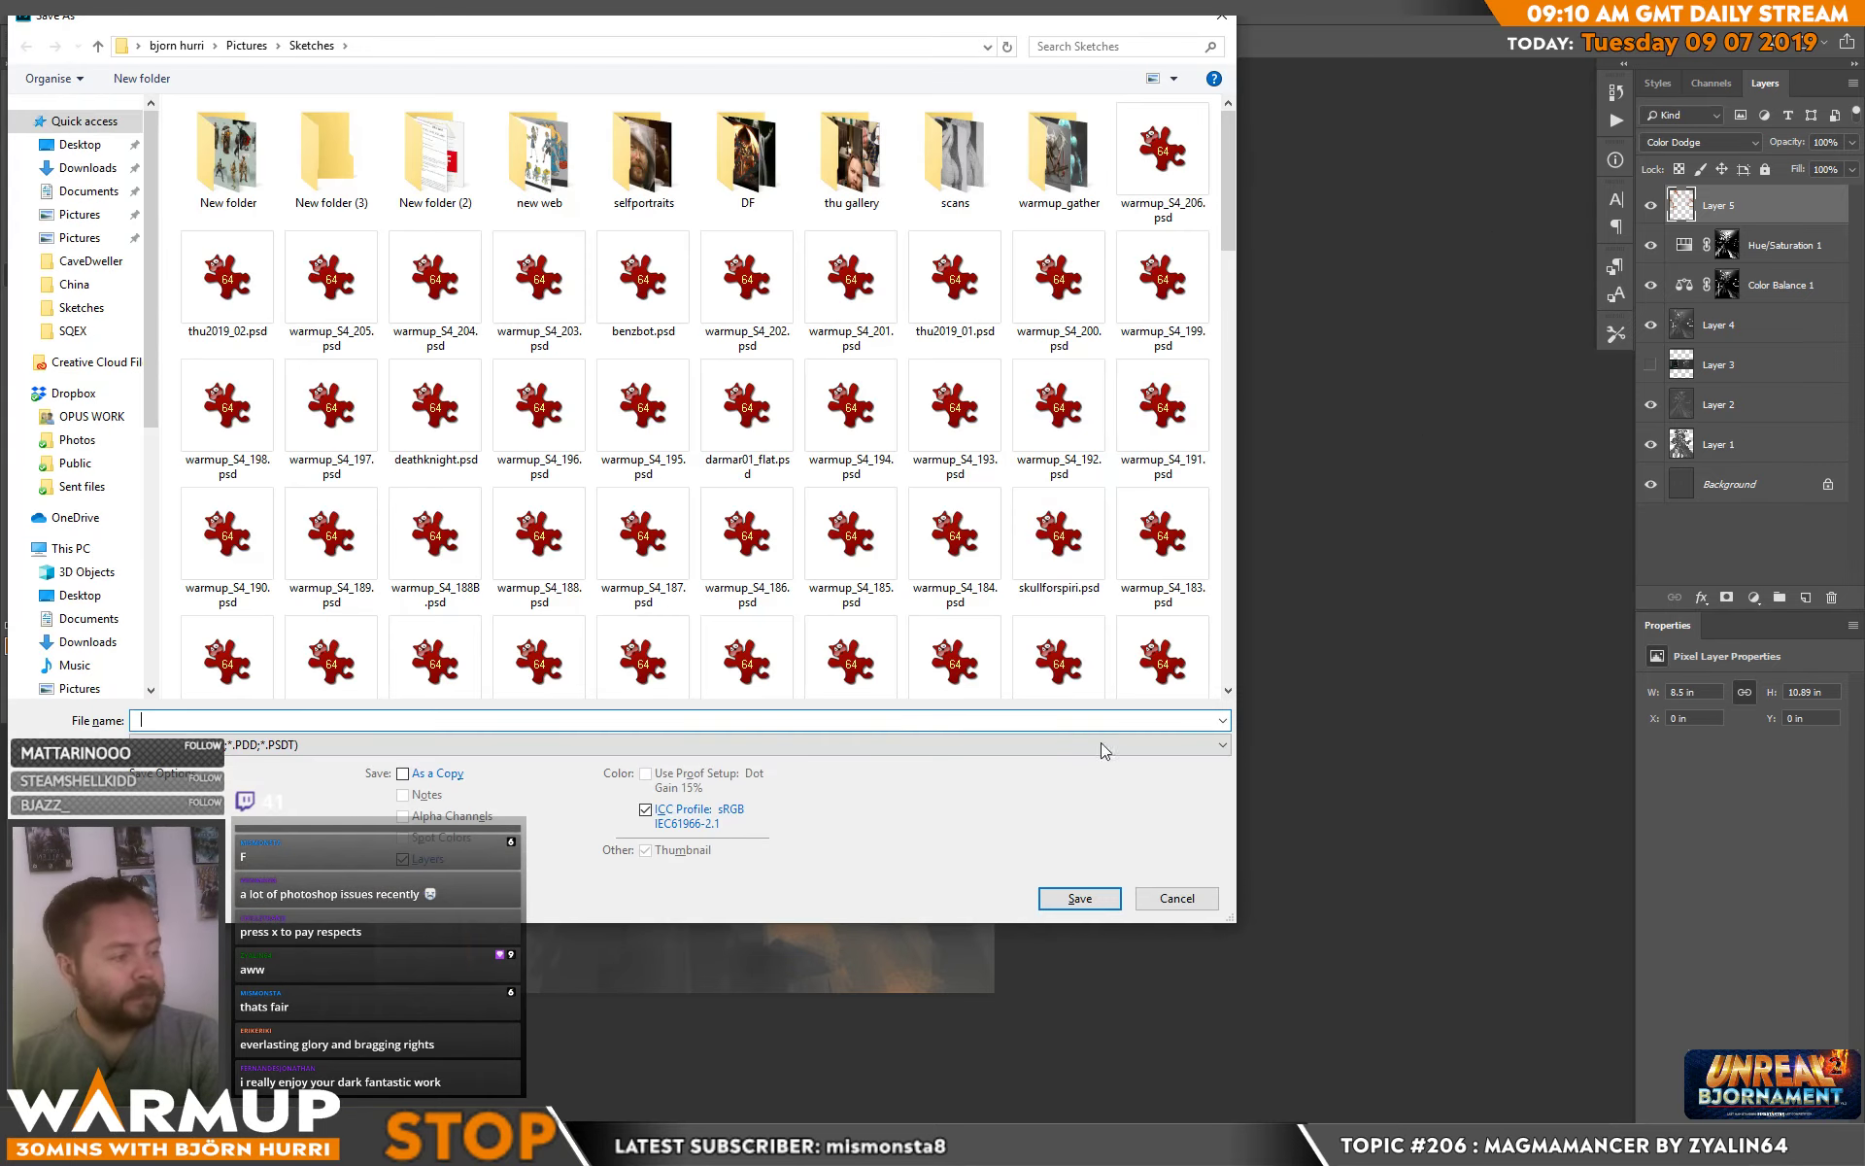
# Cancel the Save As dialog, leaving the magmamancer painting unsaved.
pyautogui.click(1181, 895)
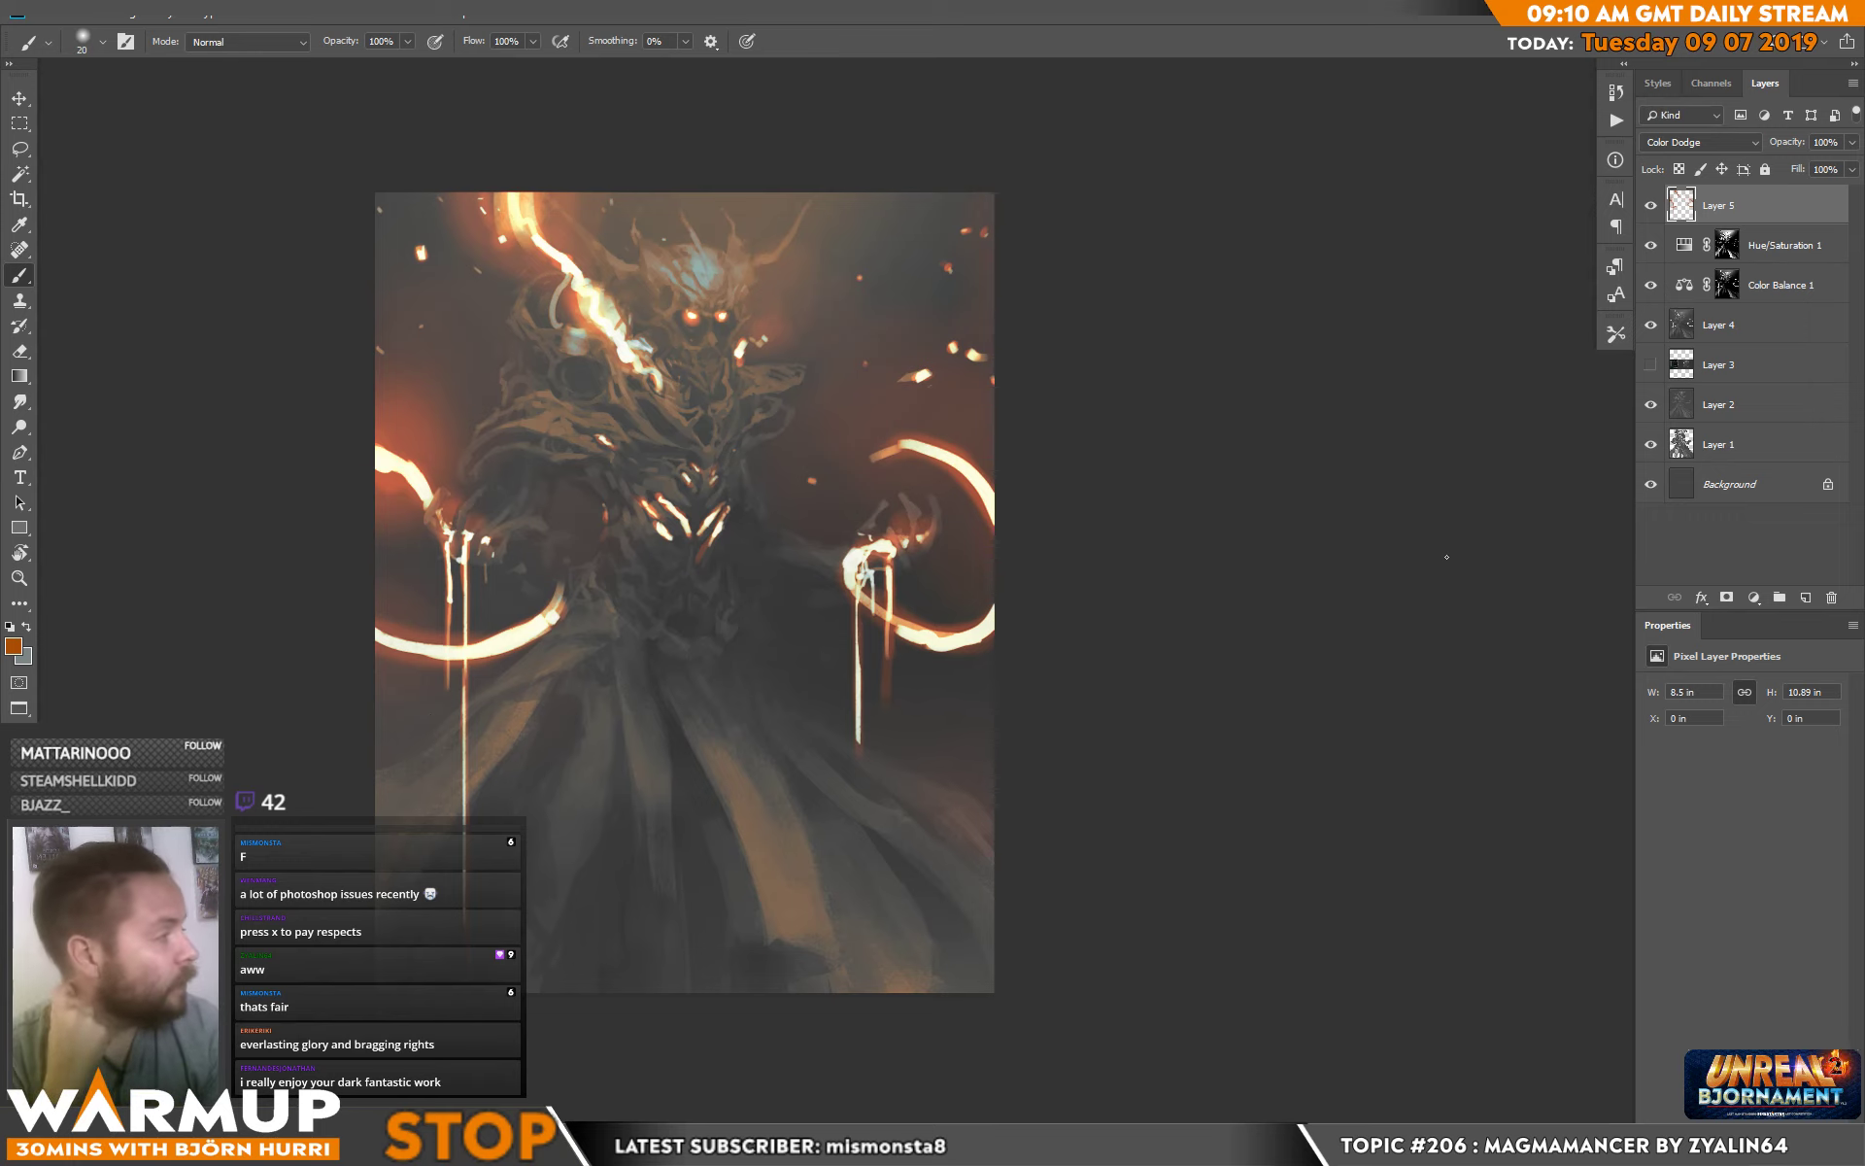
# Add a Brightness/Contrast adjustment layer with brightness 9 and contrast 65, then bring the Twitch window forward.
pyautogui.click(1753, 597)
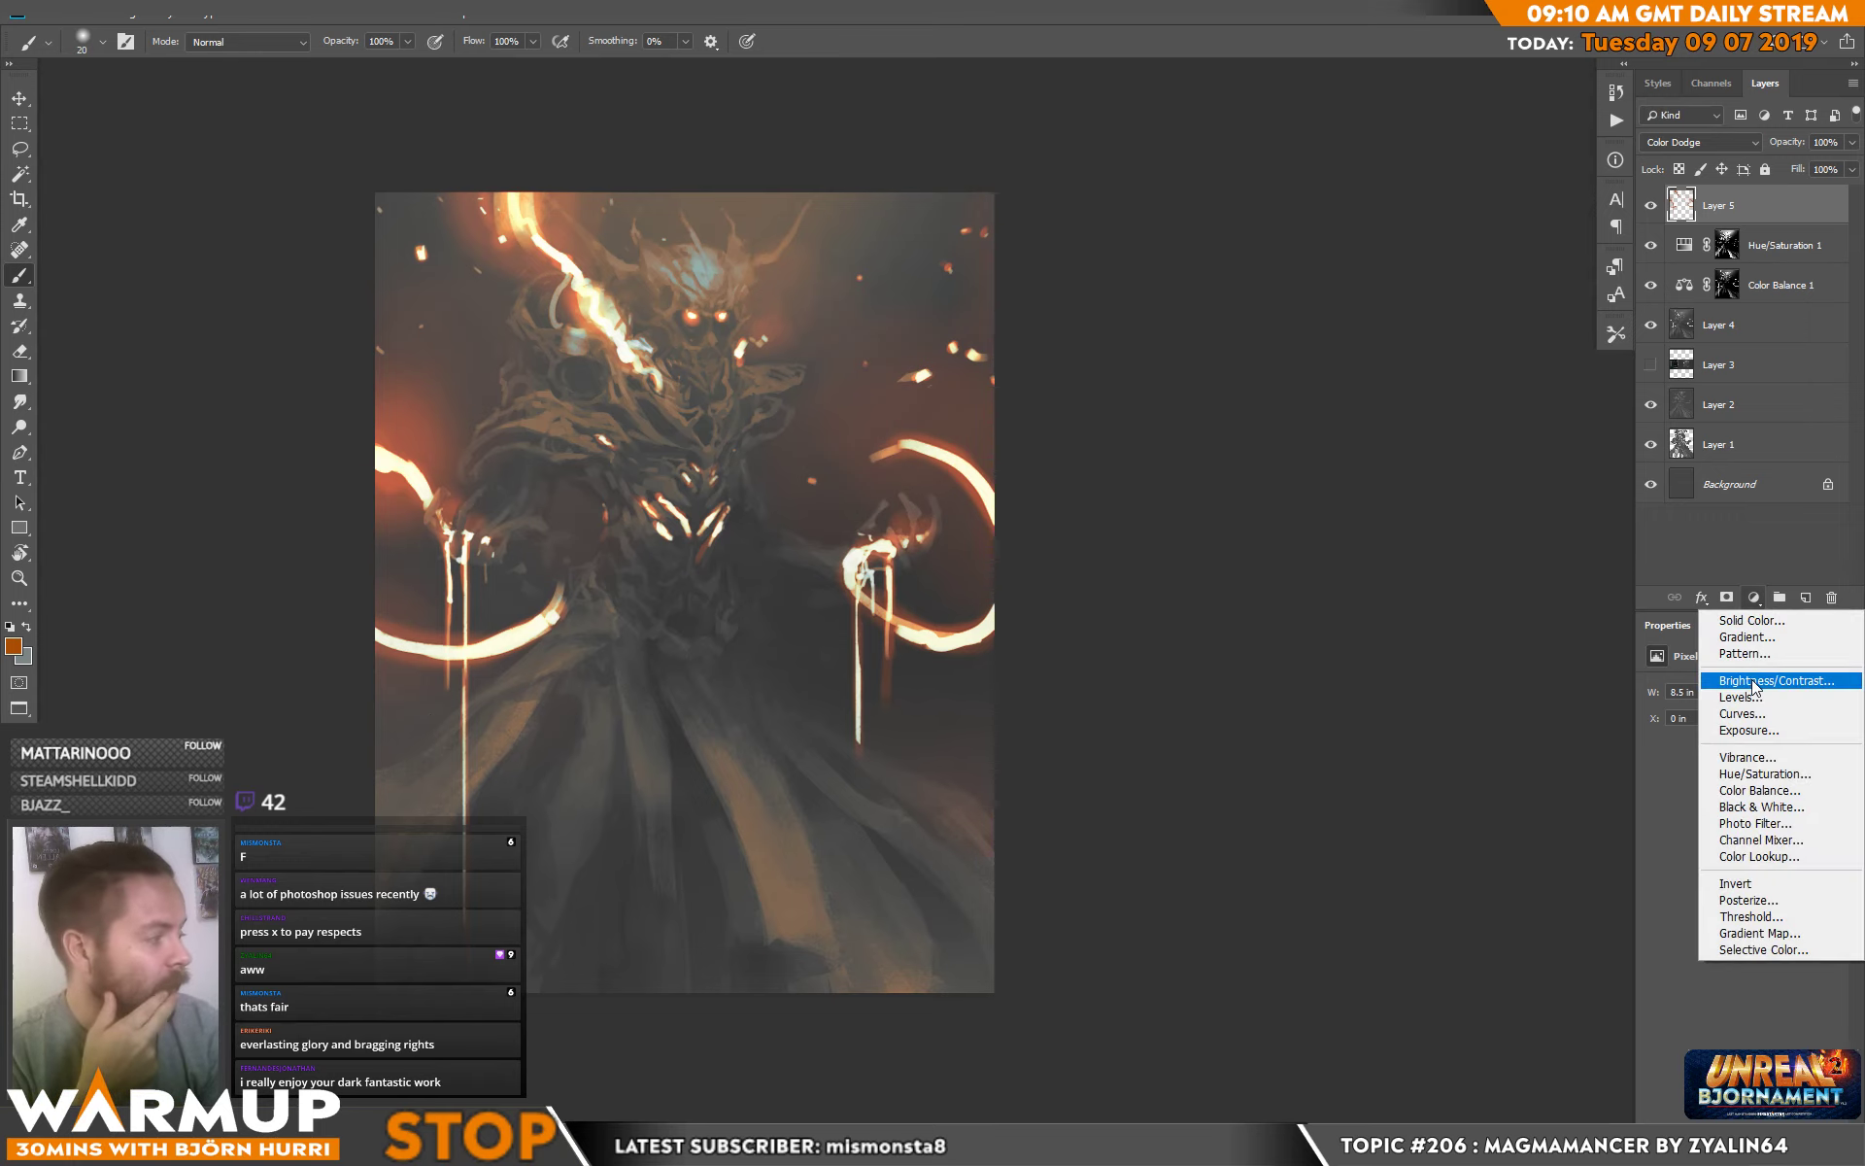
pyautogui.click(1760, 699)
pyautogui.moveTo(1775, 737); pyautogui.dragTo(1824, 785)
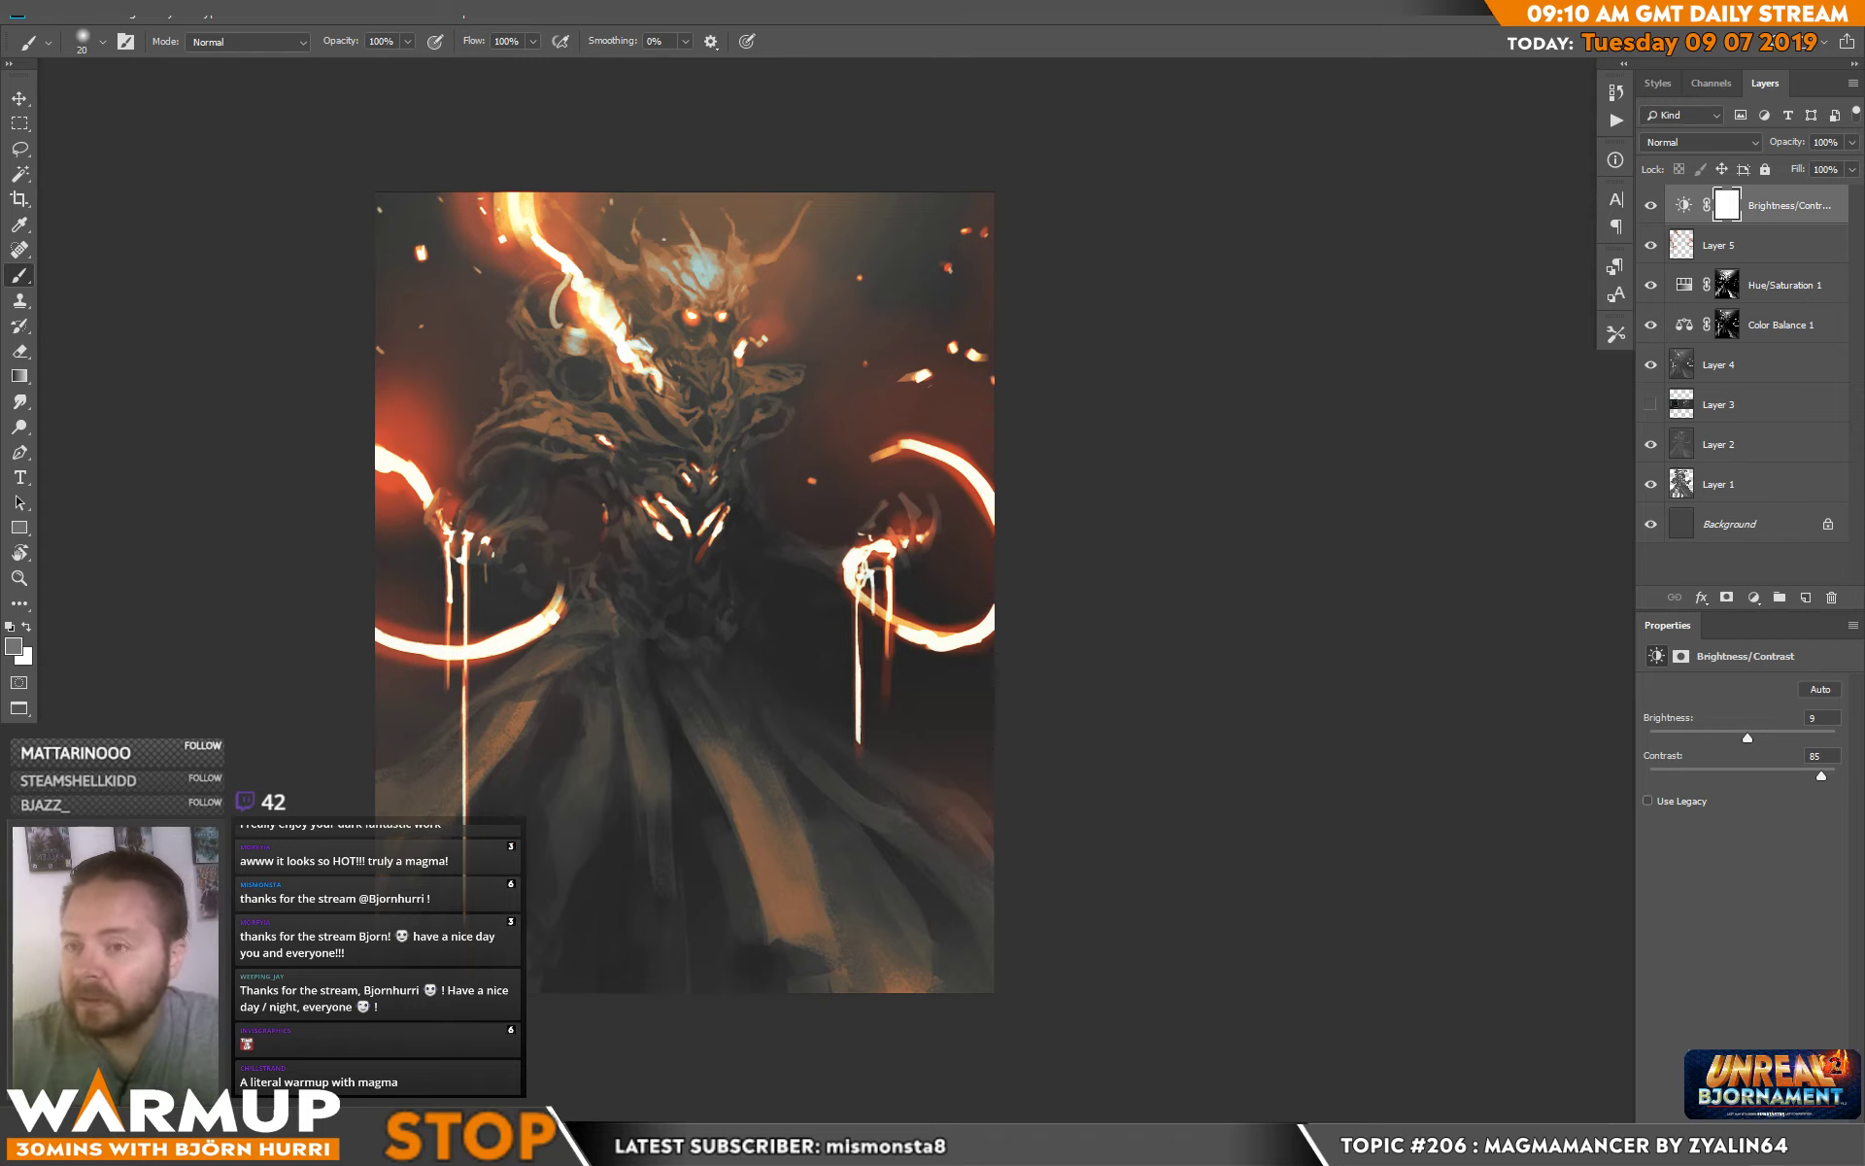
pyautogui.moveTo(0, 346); pyautogui.dragTo(1017, 244)
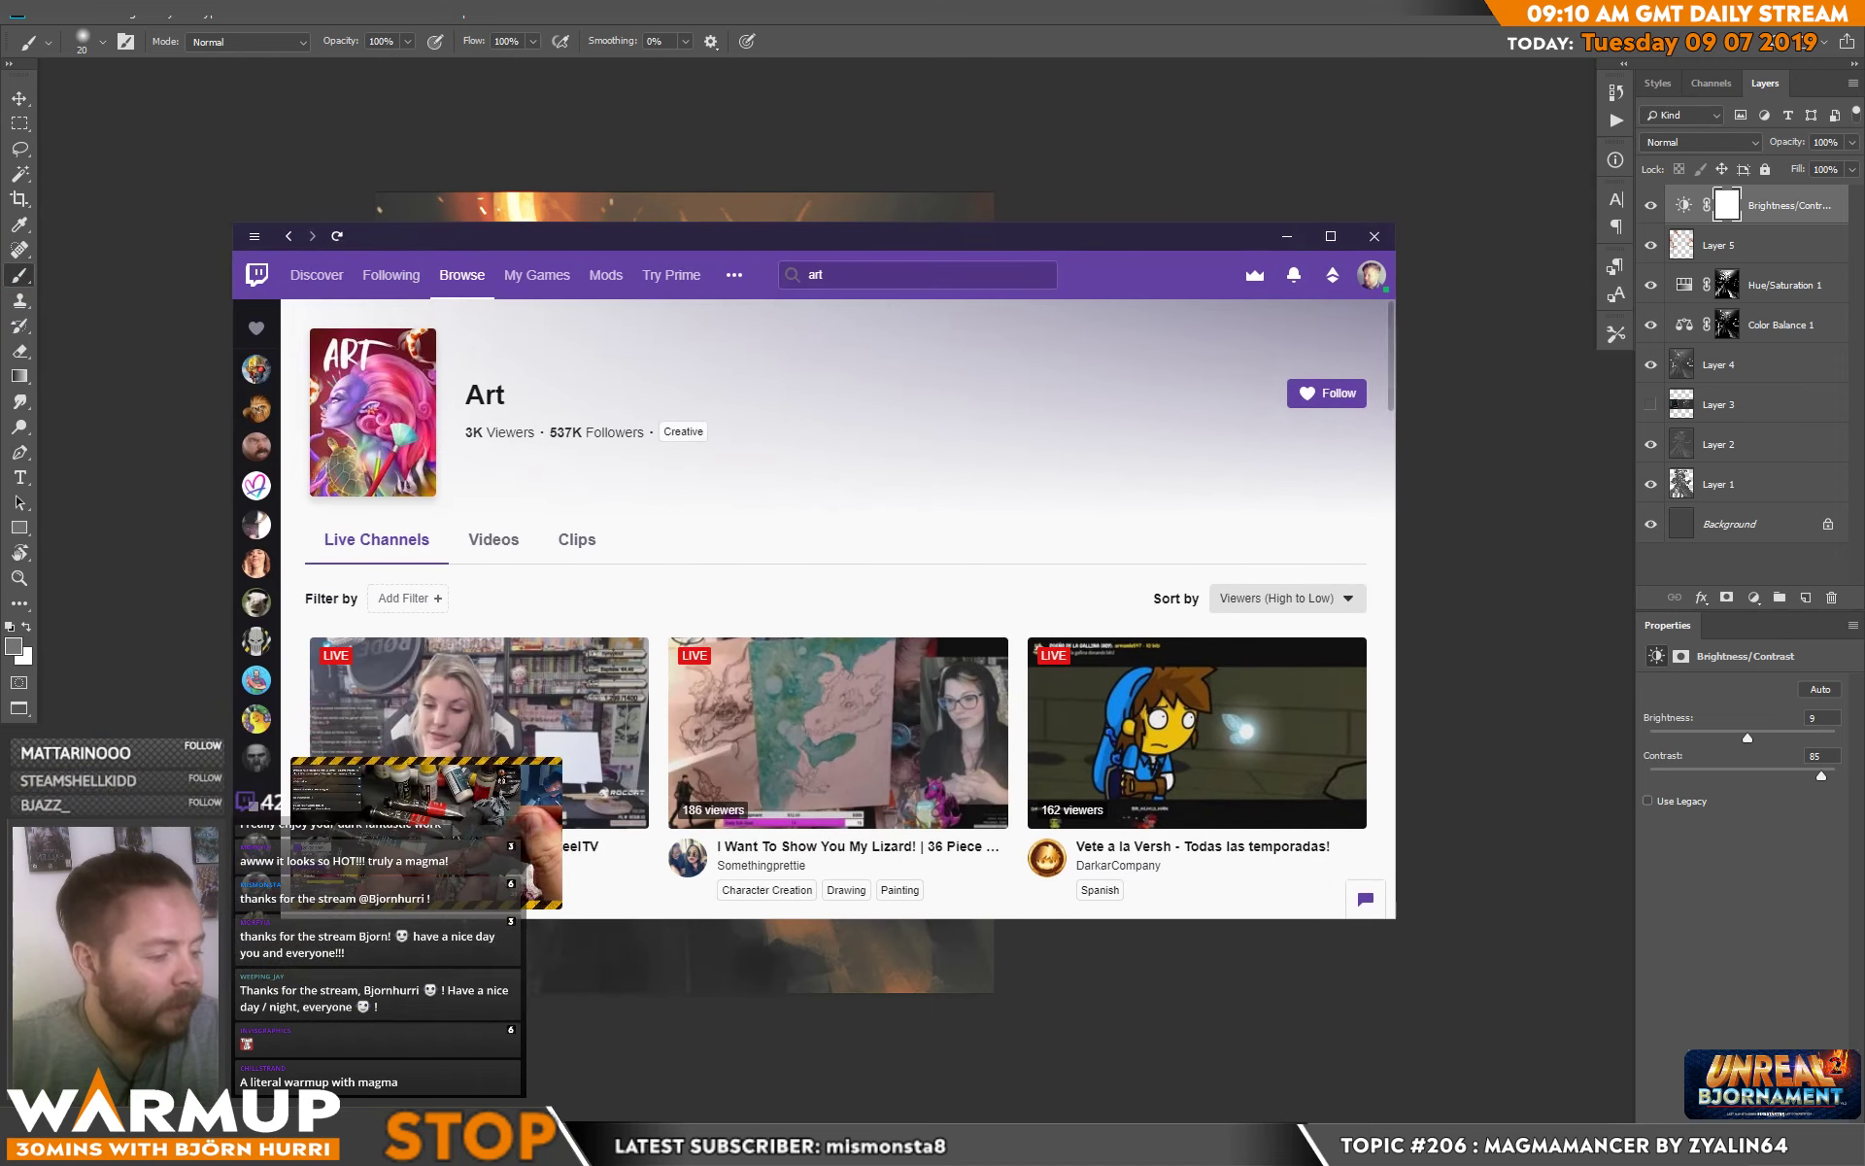
# Maximize Twitch, scroll the Art directory, and open 'The Legend of King Arthur' Blender stream.
pyautogui.doubleClick(1016, 230)
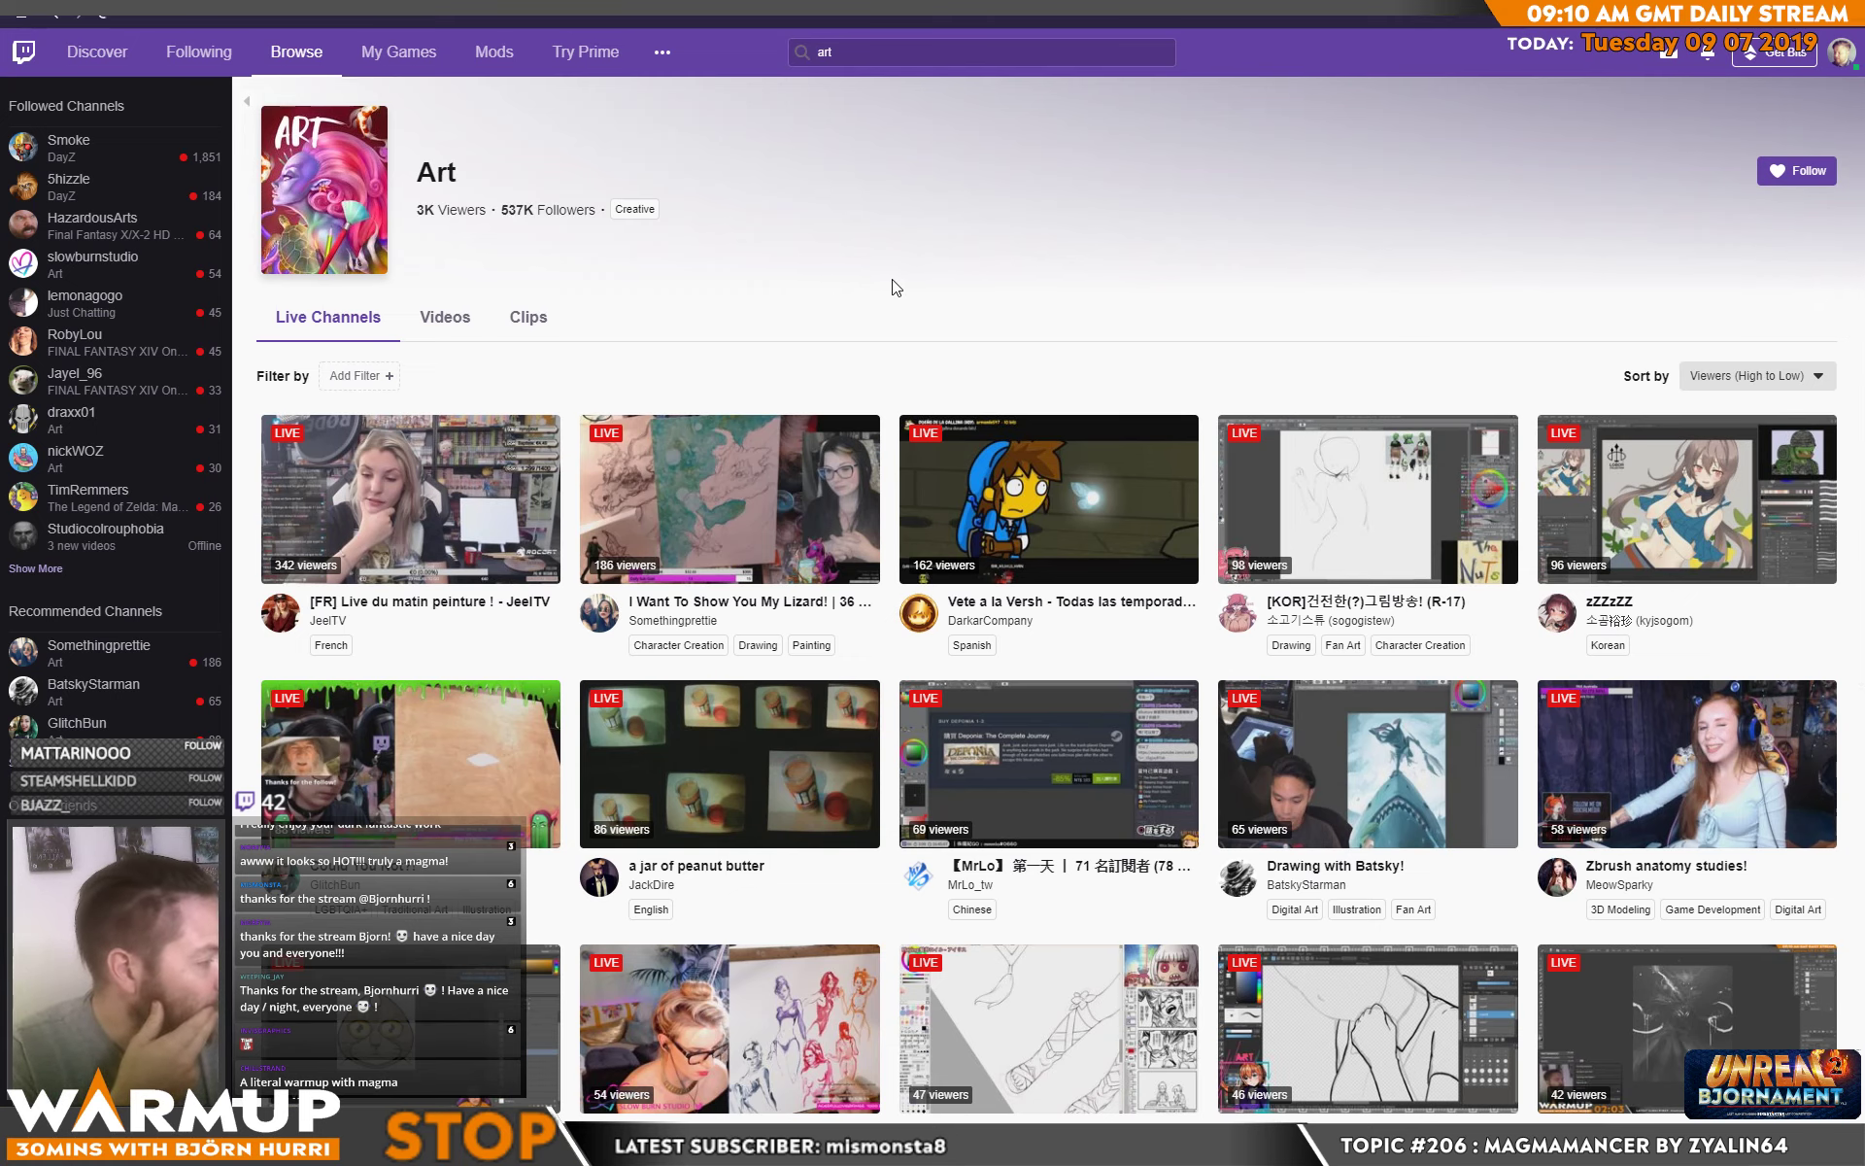
pyautogui.scroll(-1, 896, 286)
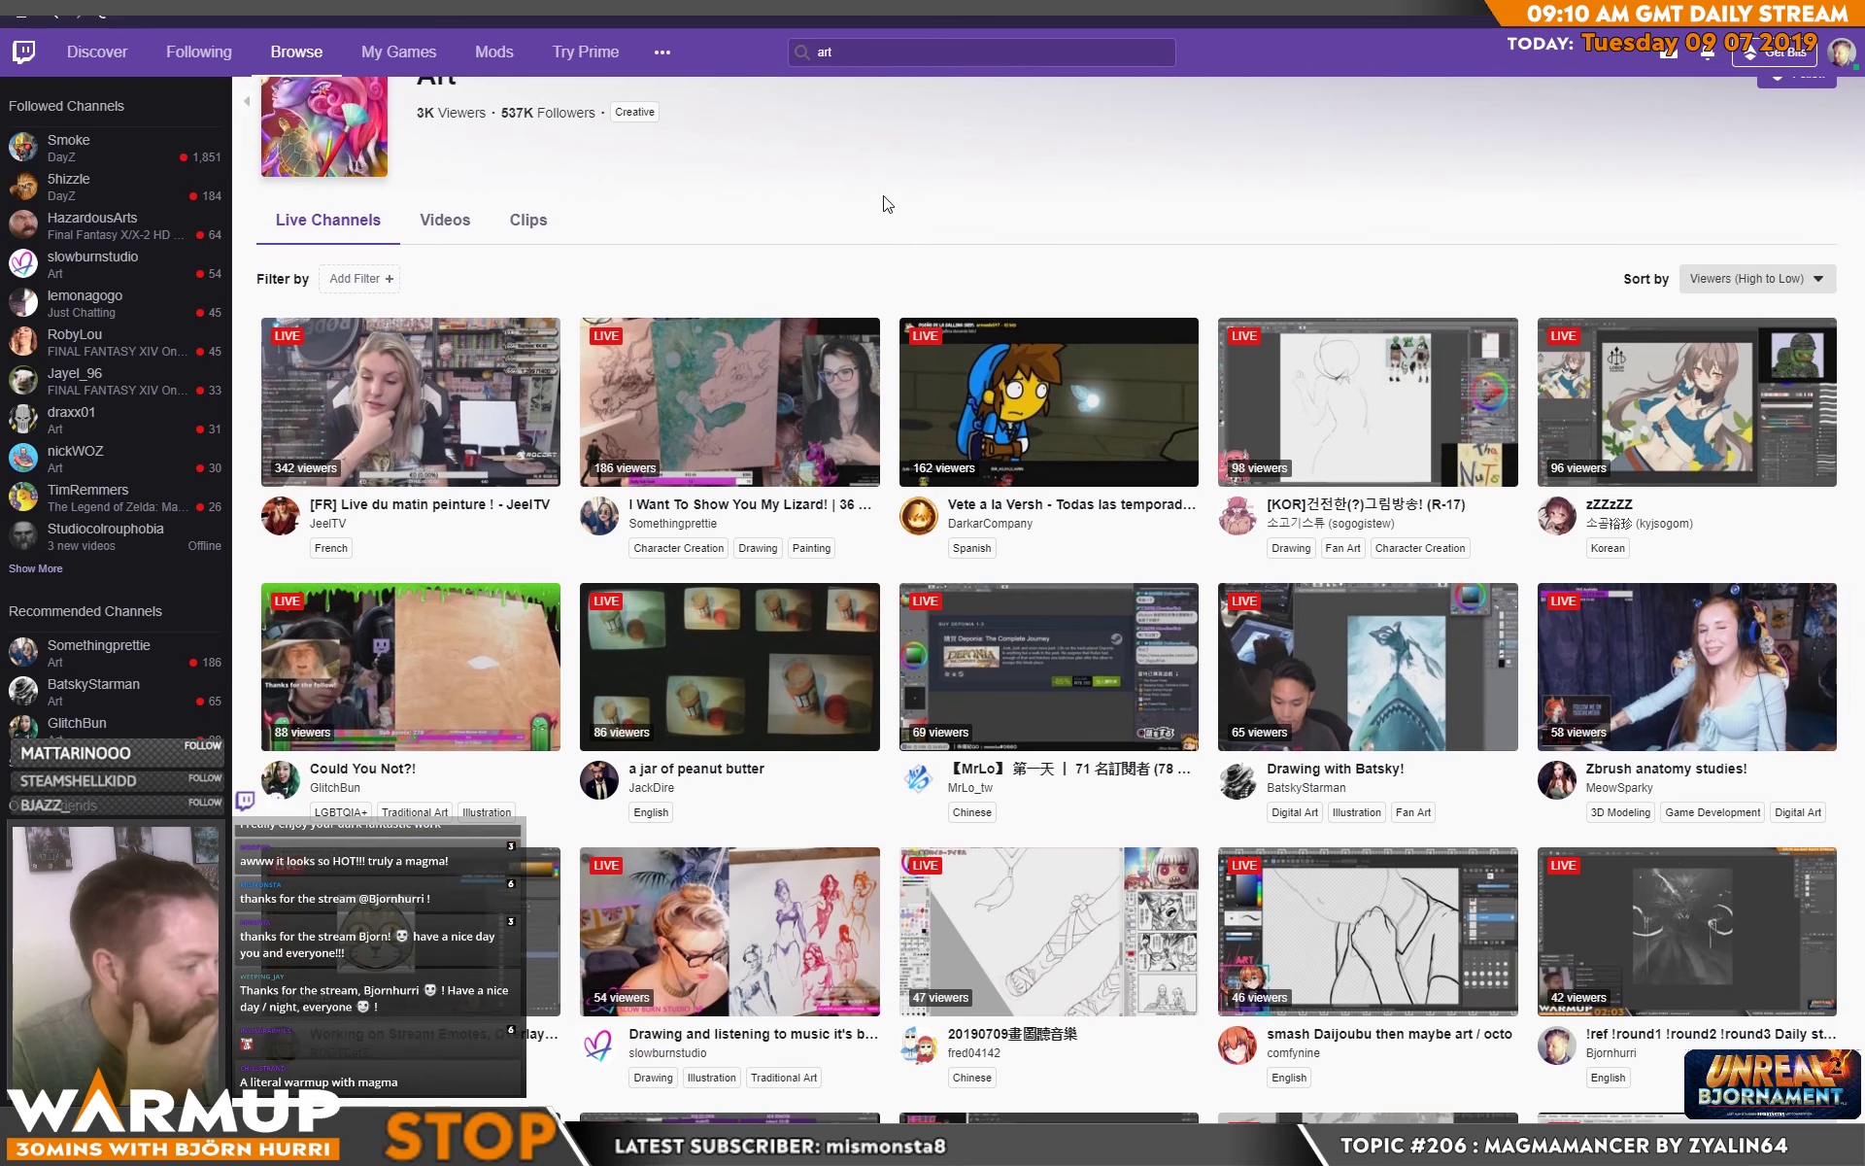
pyautogui.scroll(-3, 883, 203)
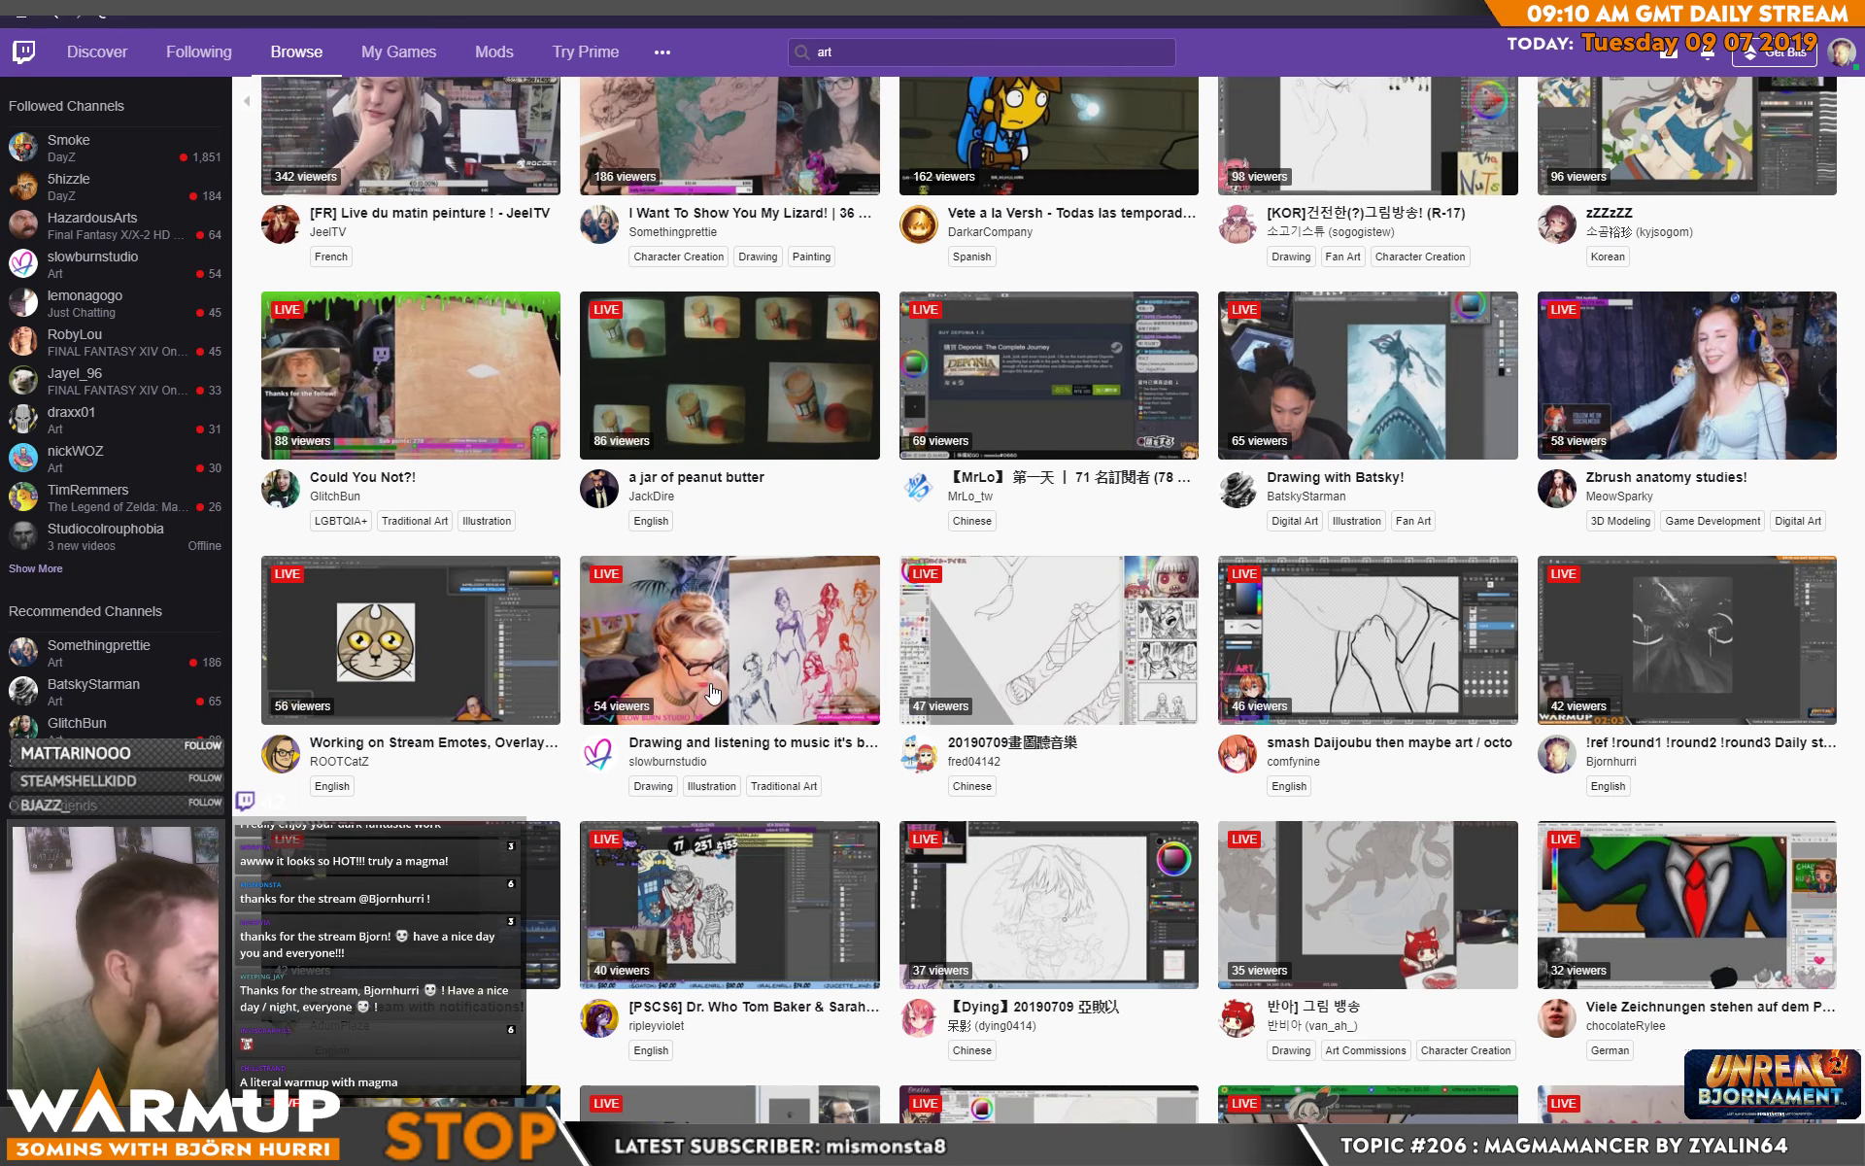
pyautogui.scroll(-3, 1049, 467)
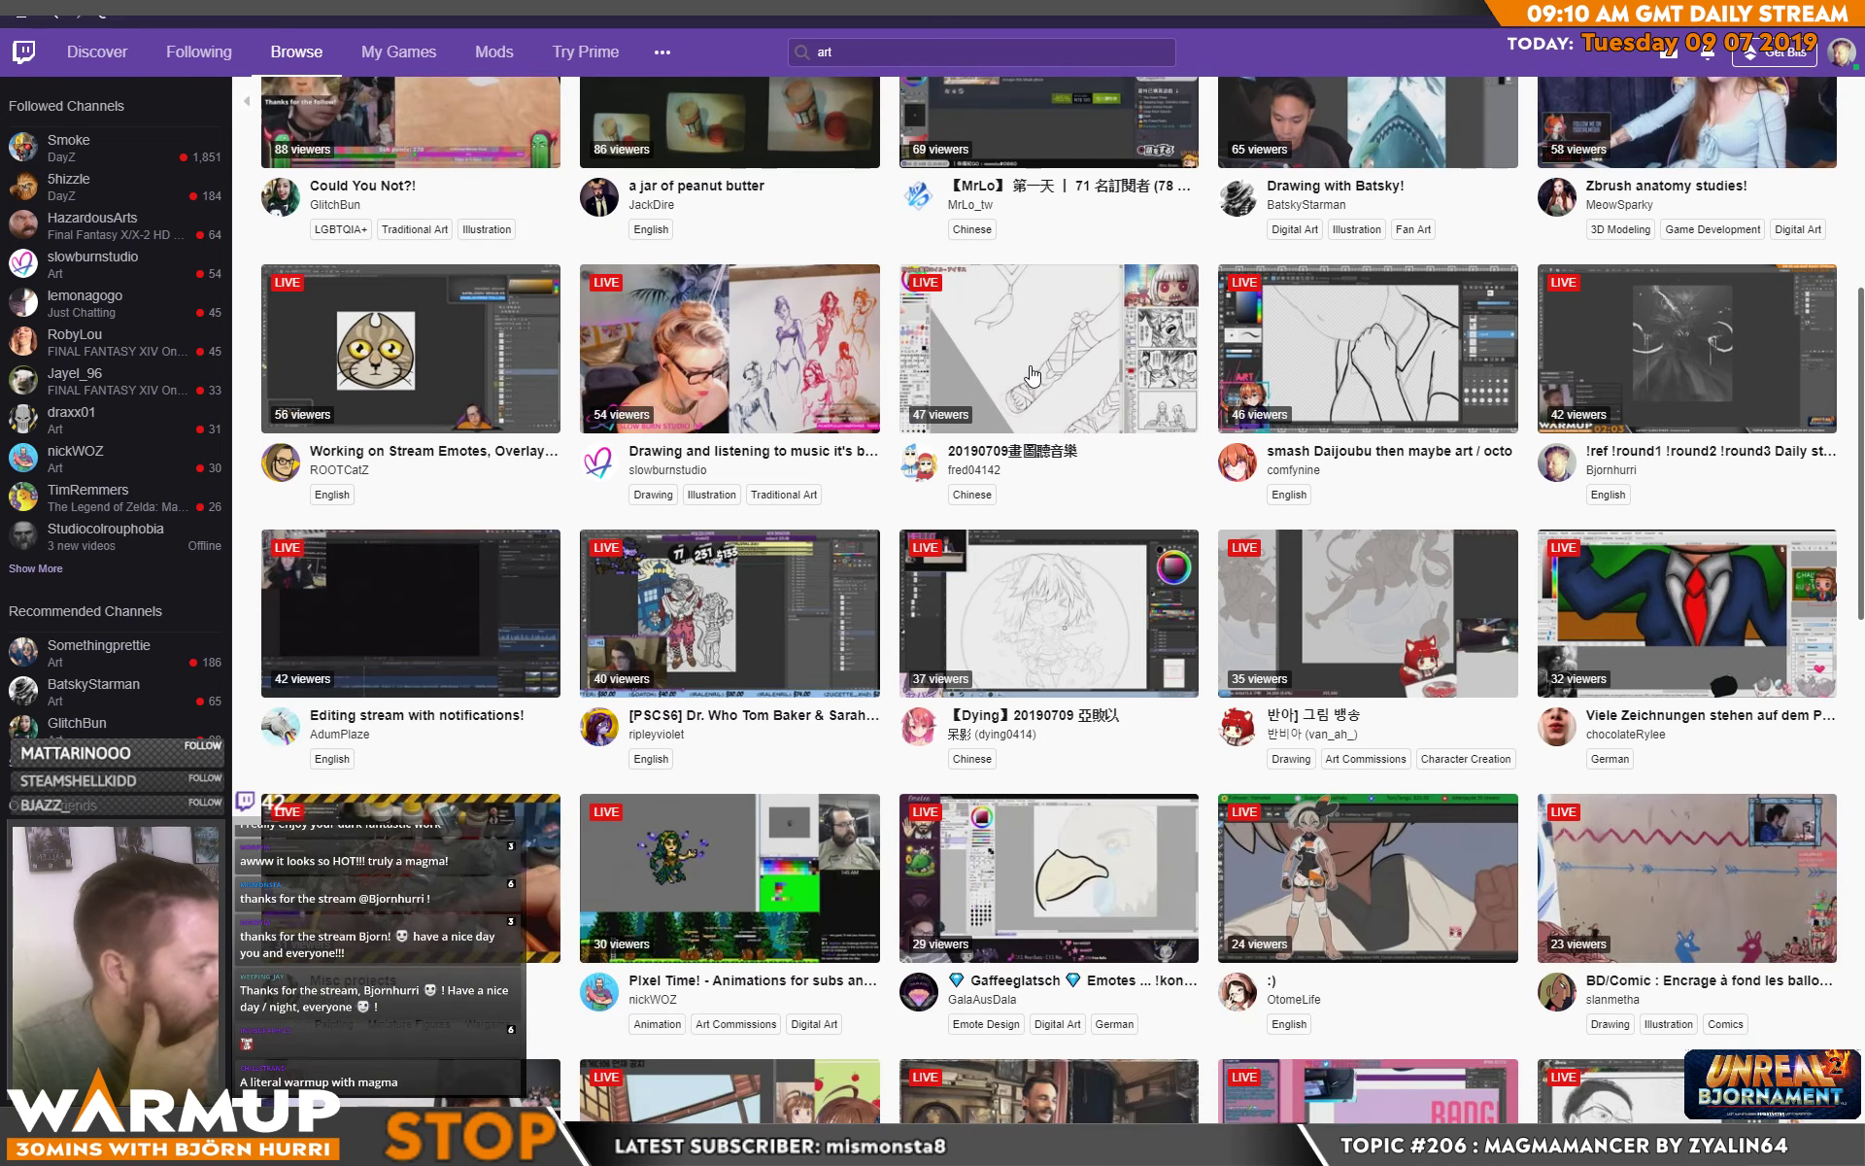
pyautogui.scroll(-1, 1033, 376)
pyautogui.scroll(-3, 1033, 376)
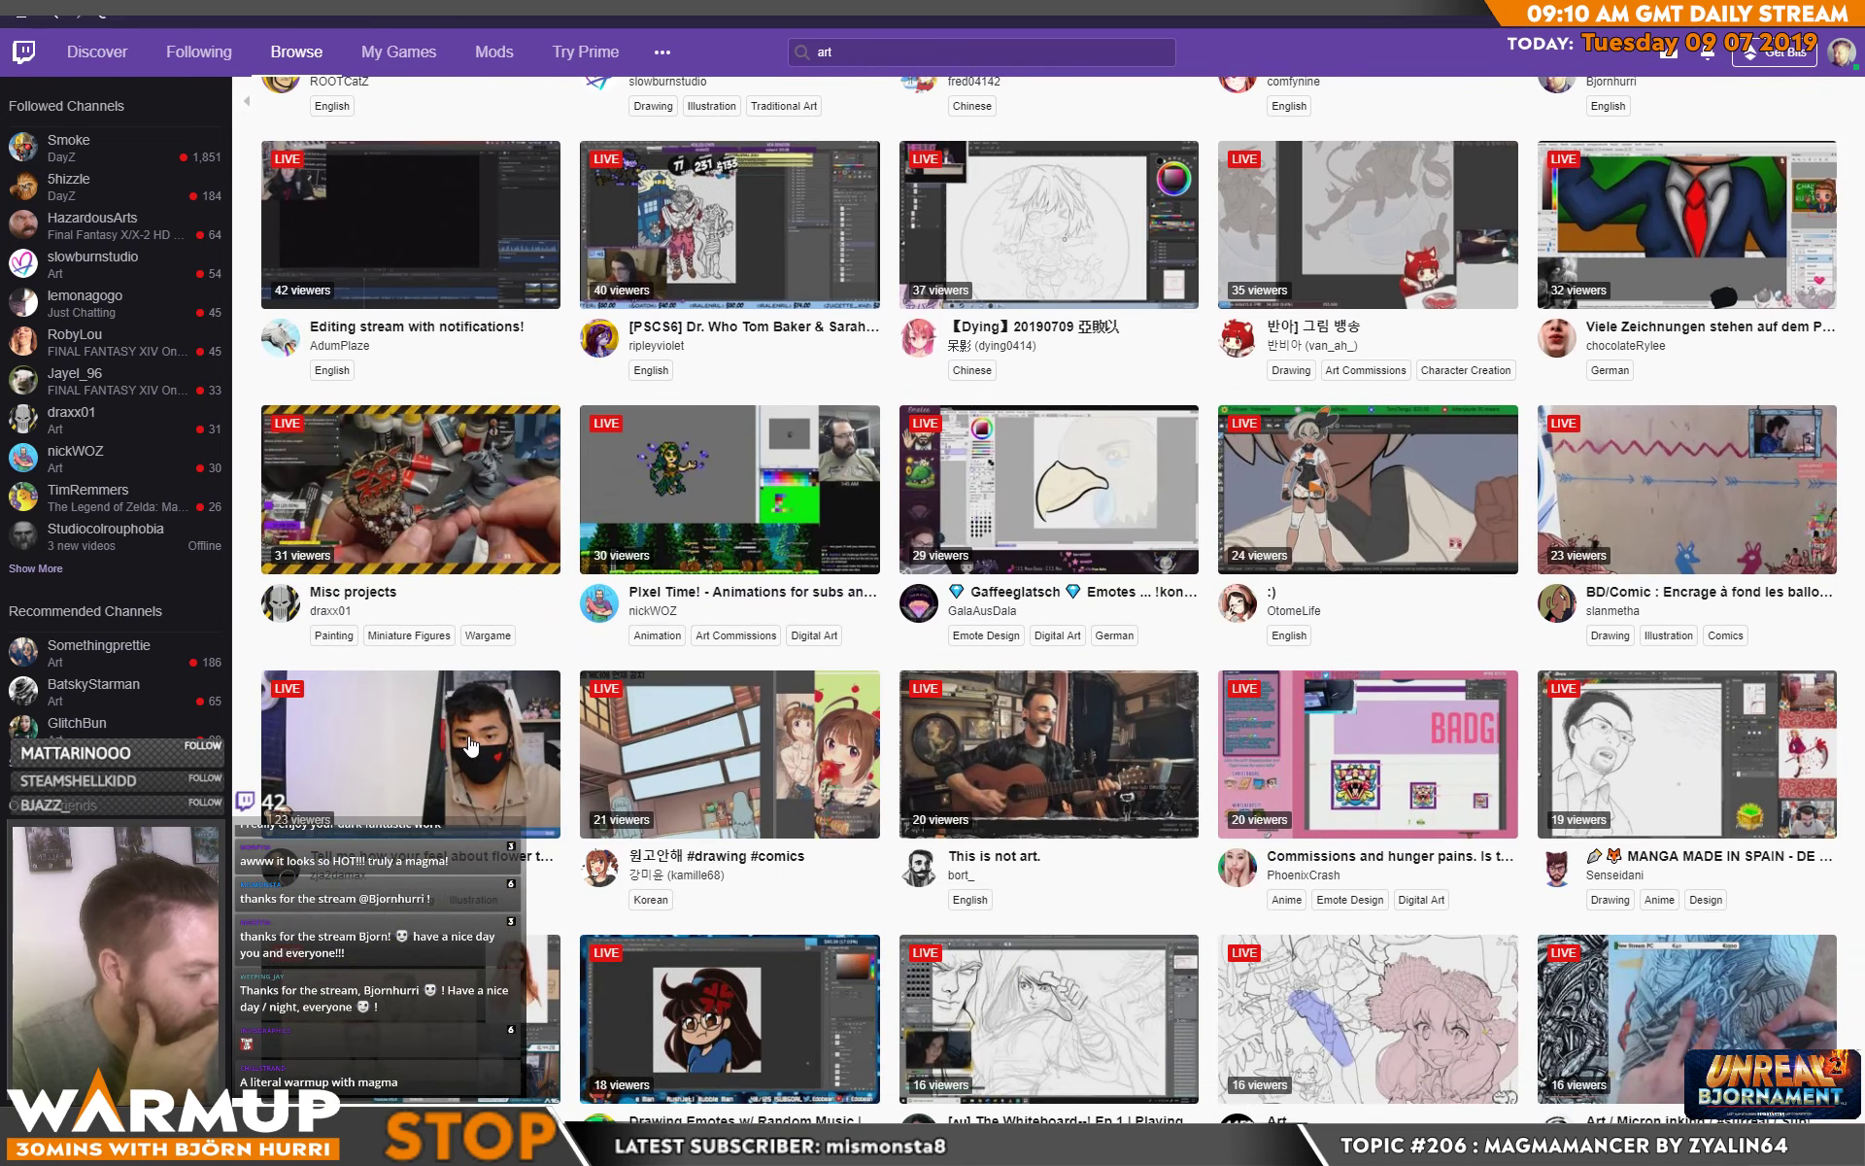
pyautogui.scroll(-3, 928, 506)
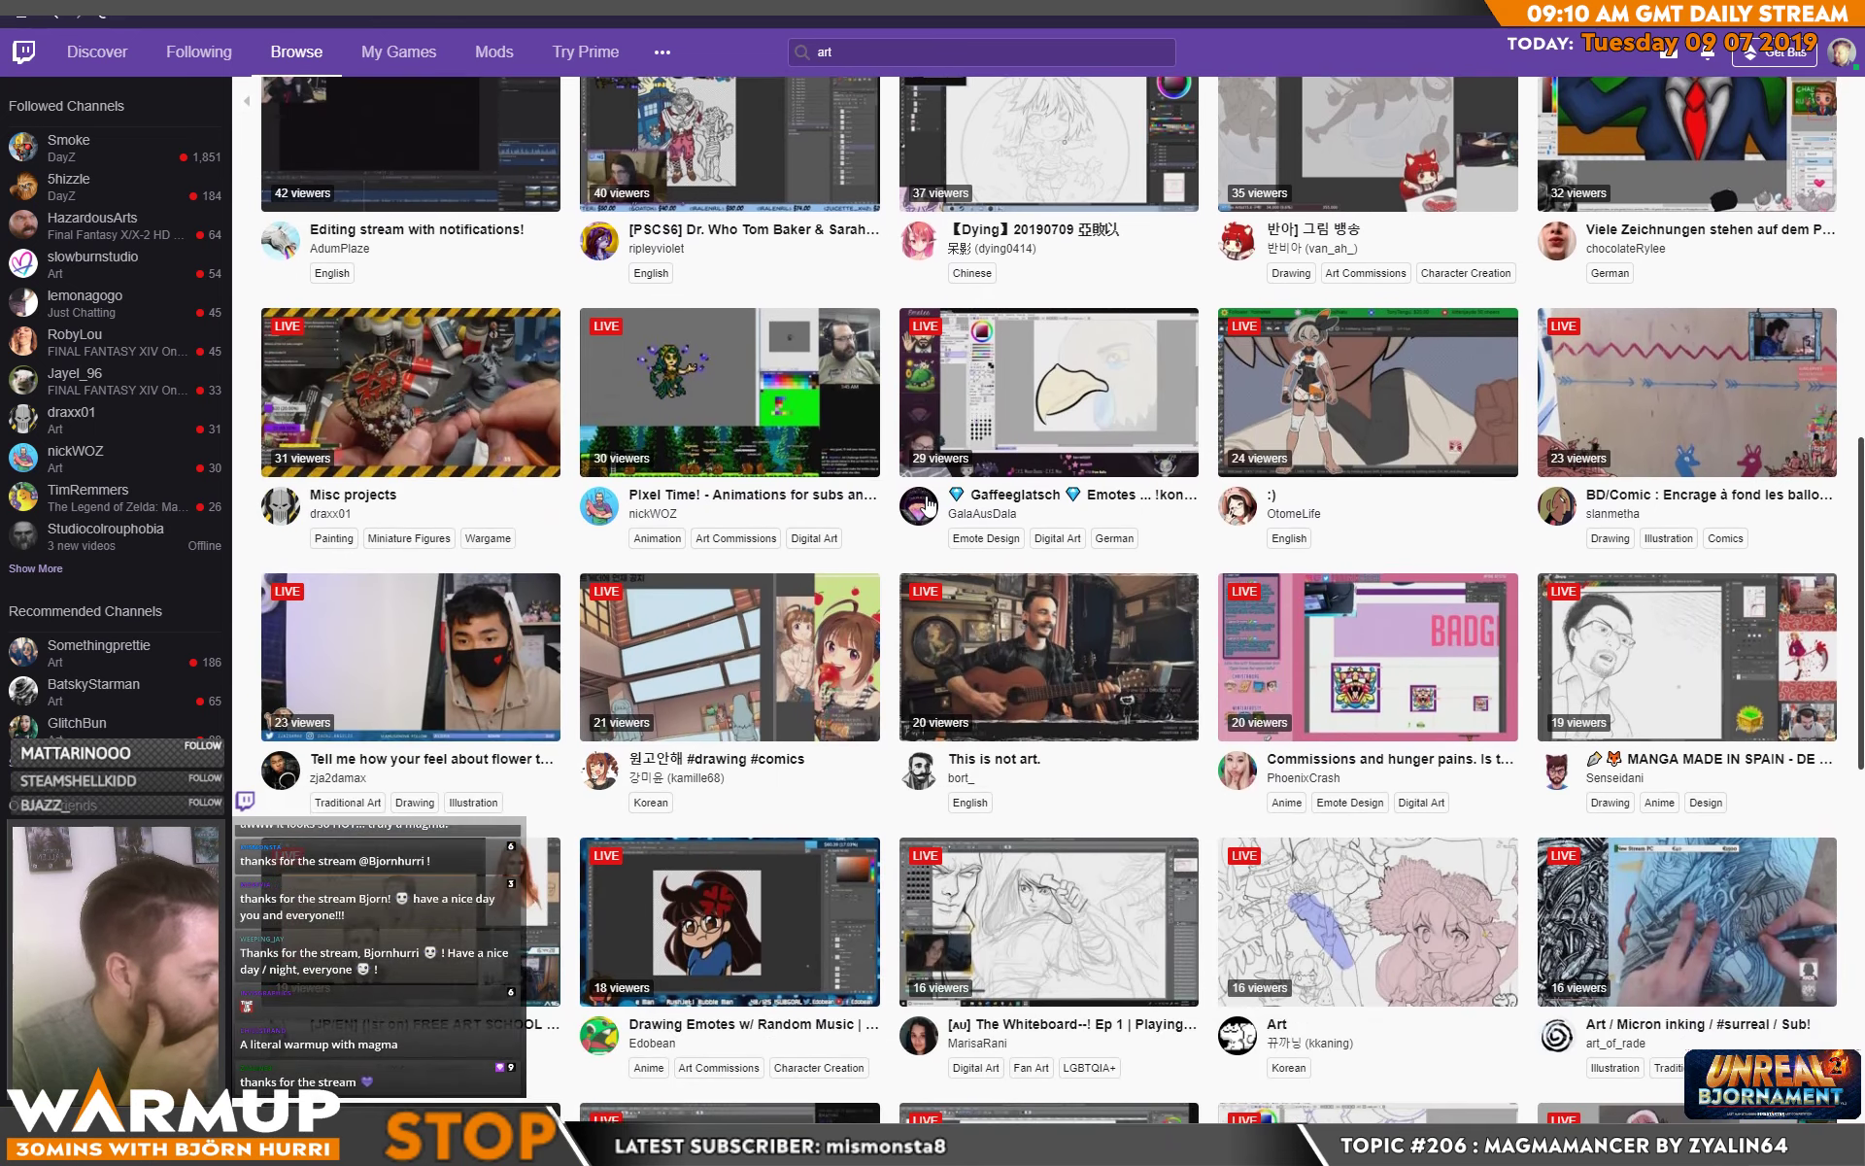
pyautogui.scroll(-2, 928, 502)
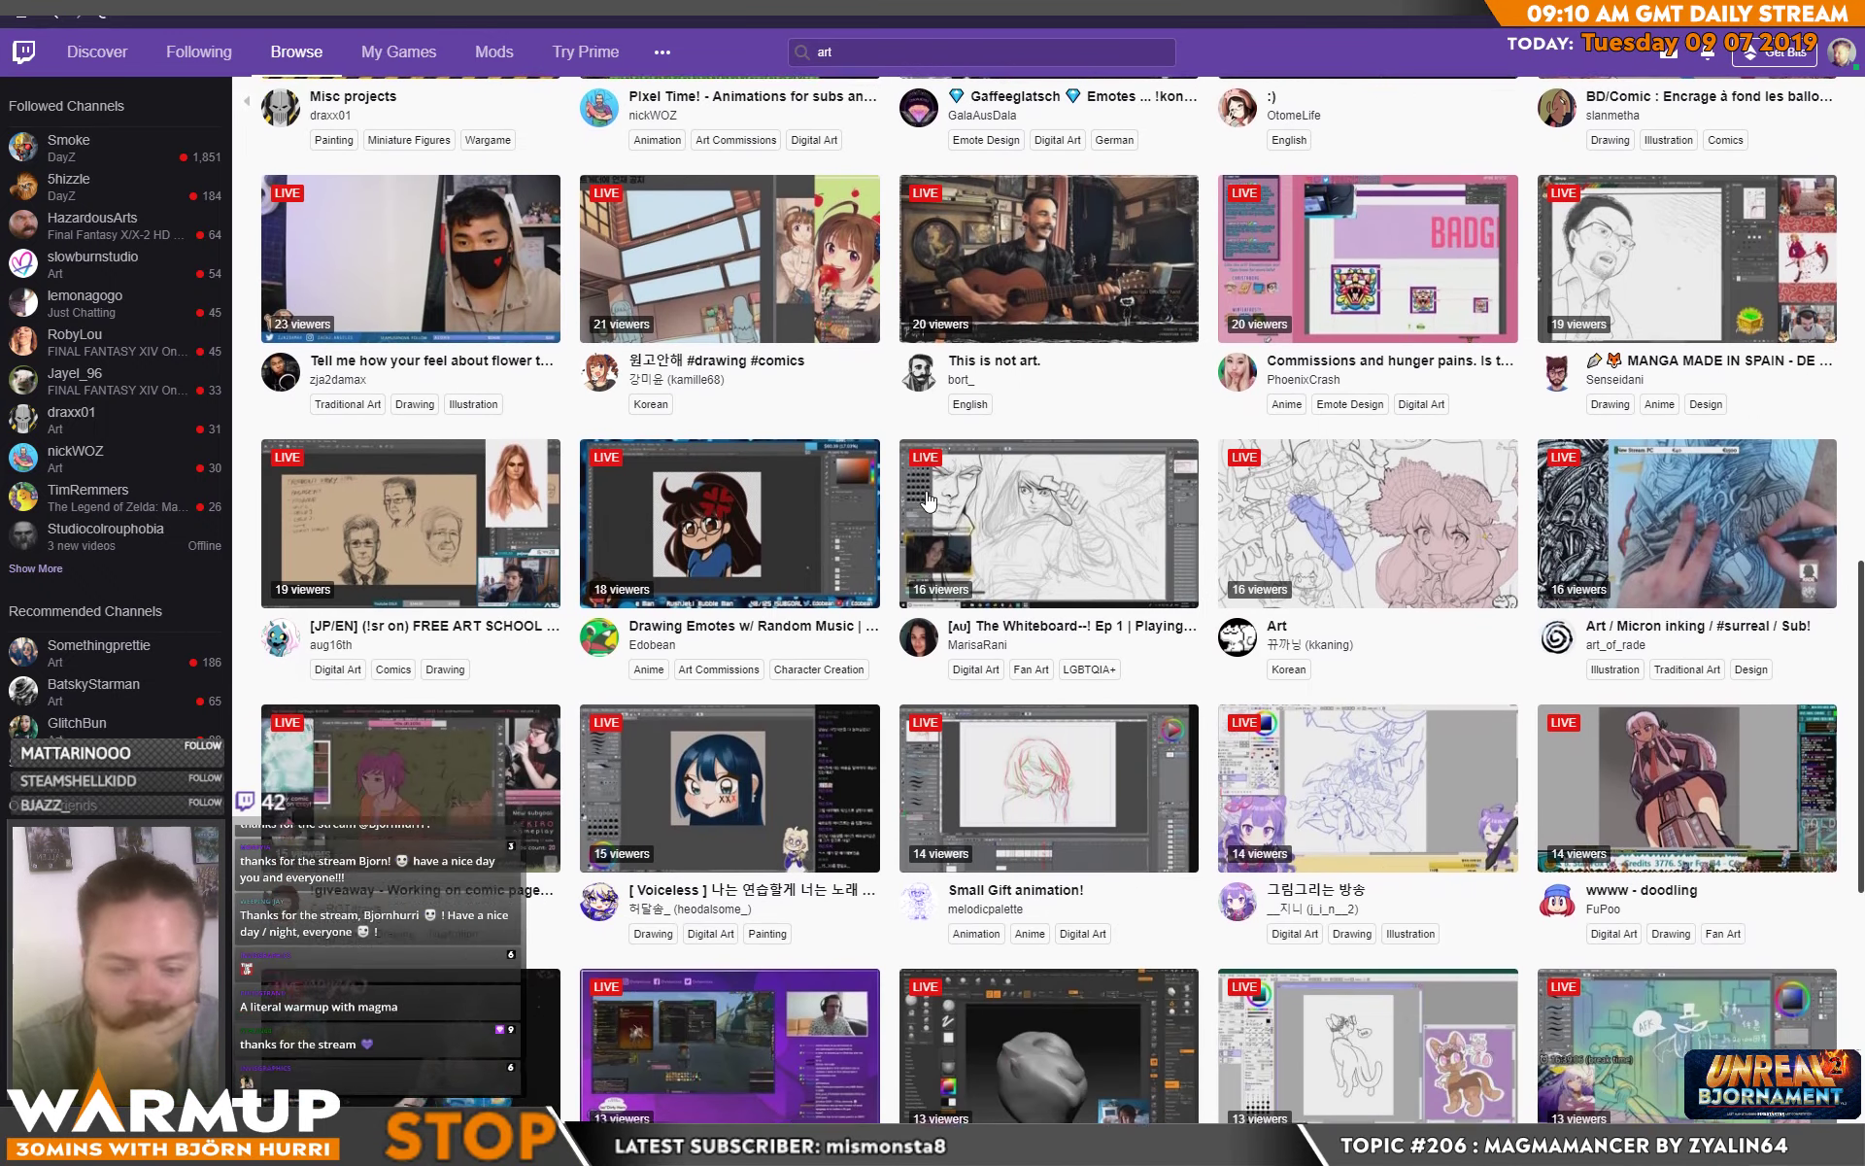
pyautogui.scroll(-2, 928, 500)
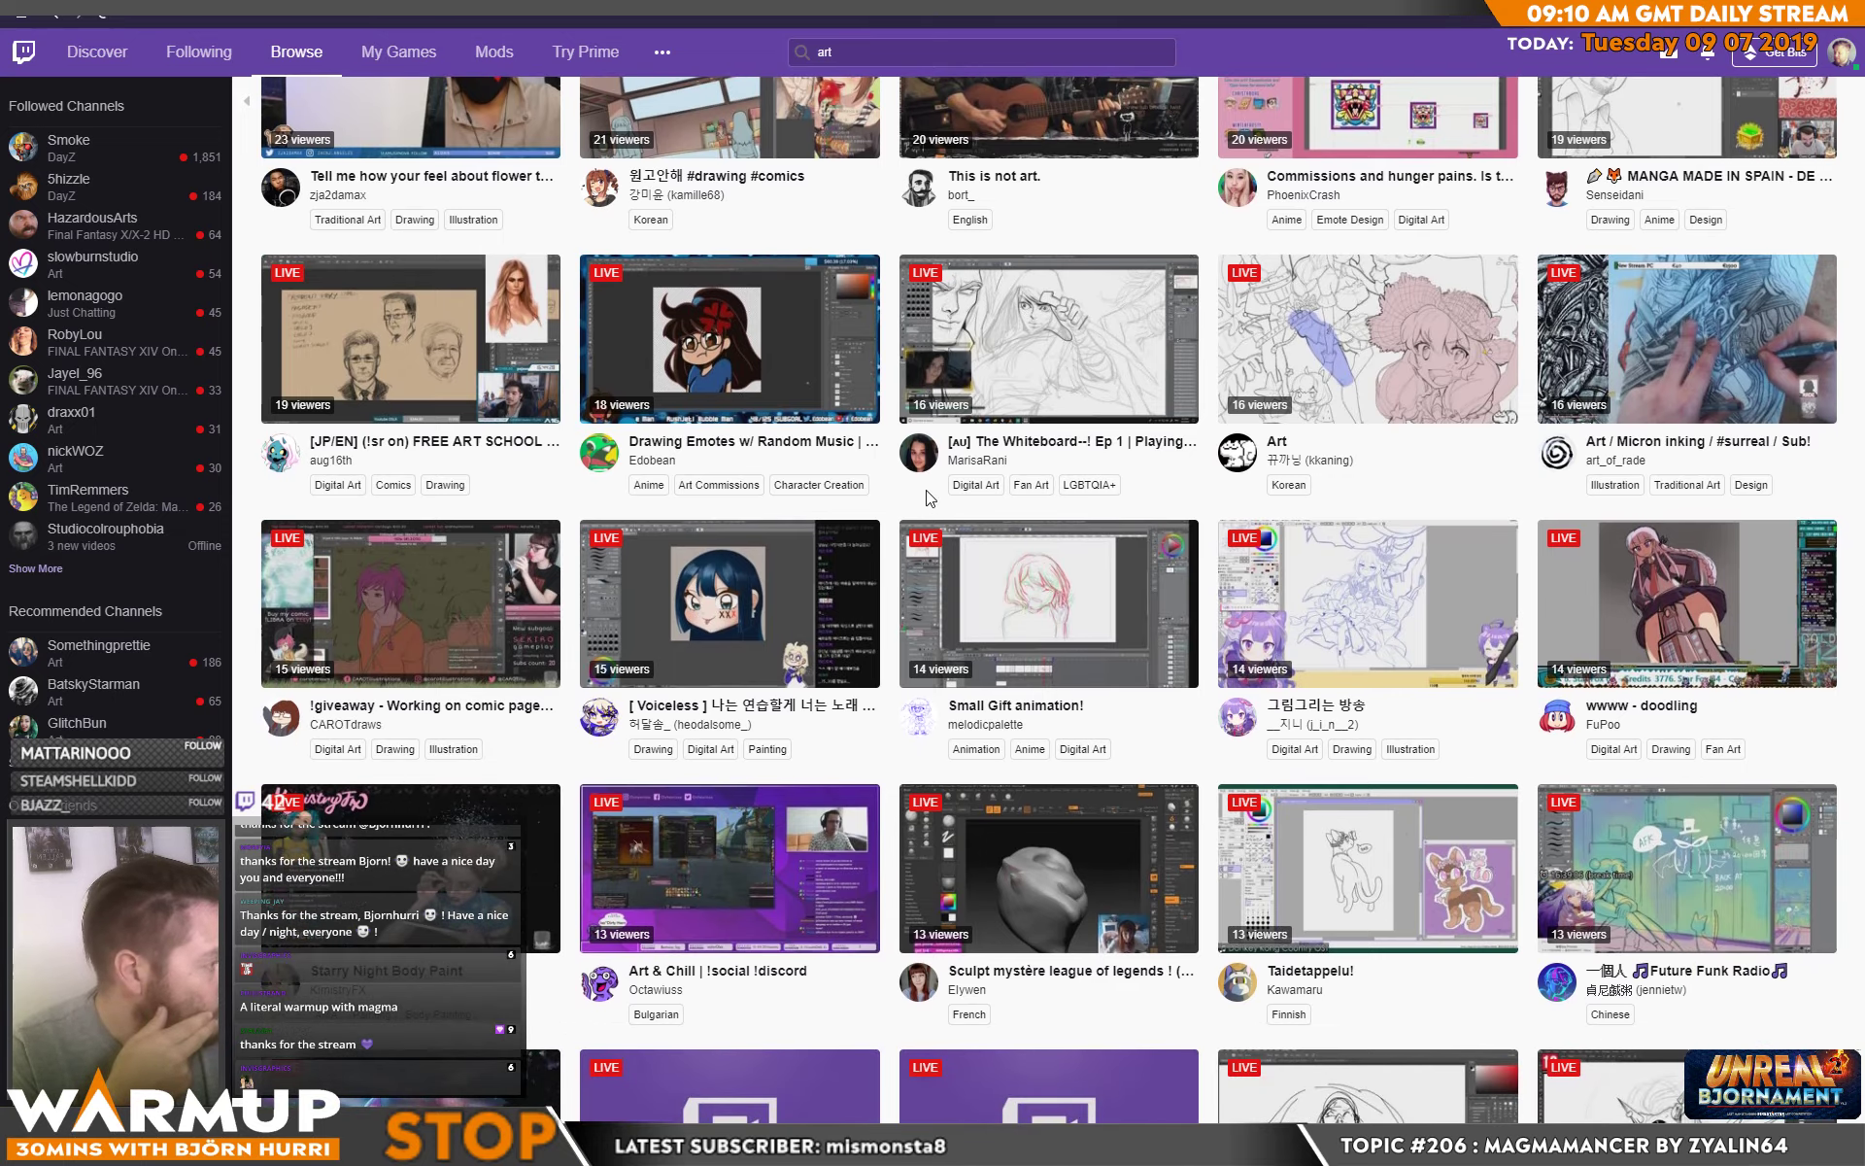
pyautogui.scroll(-1, 929, 498)
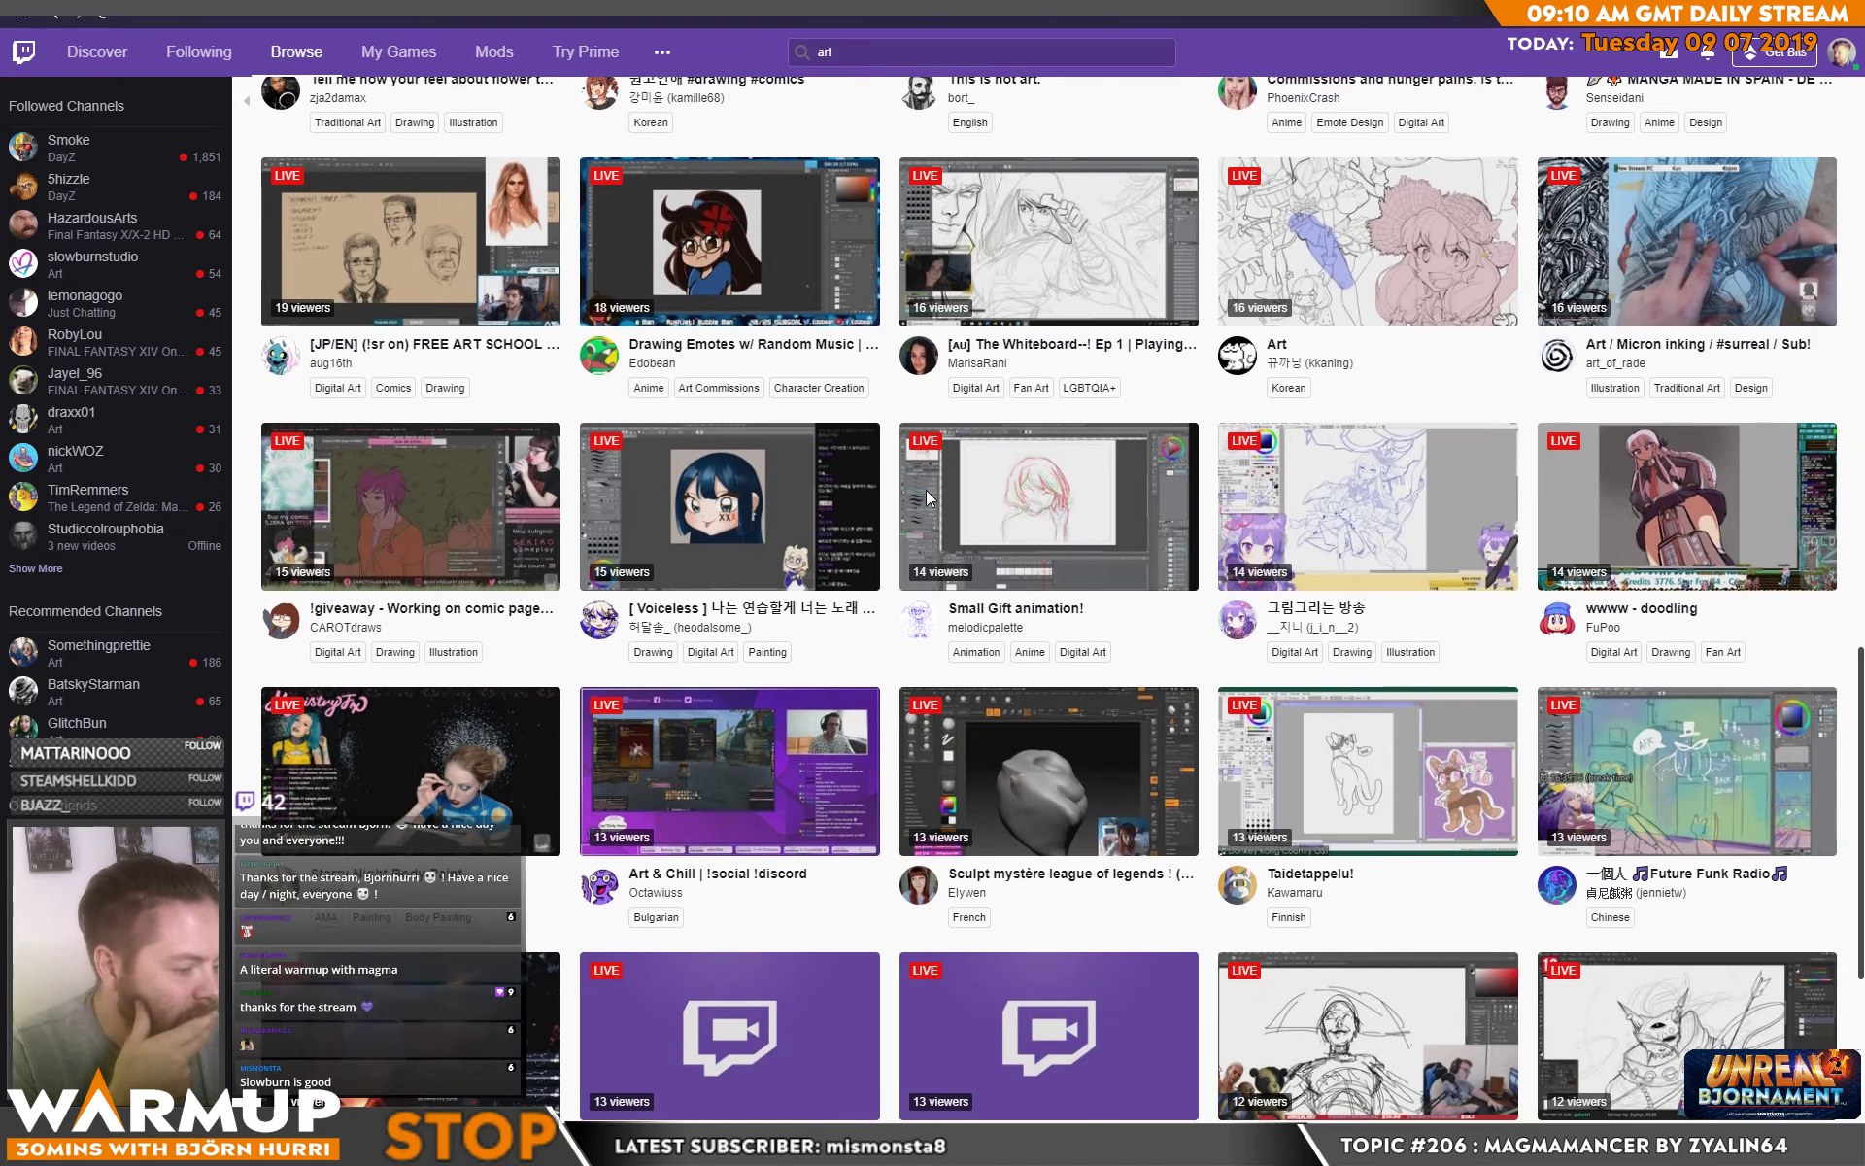
pyautogui.scroll(-1, 925, 490)
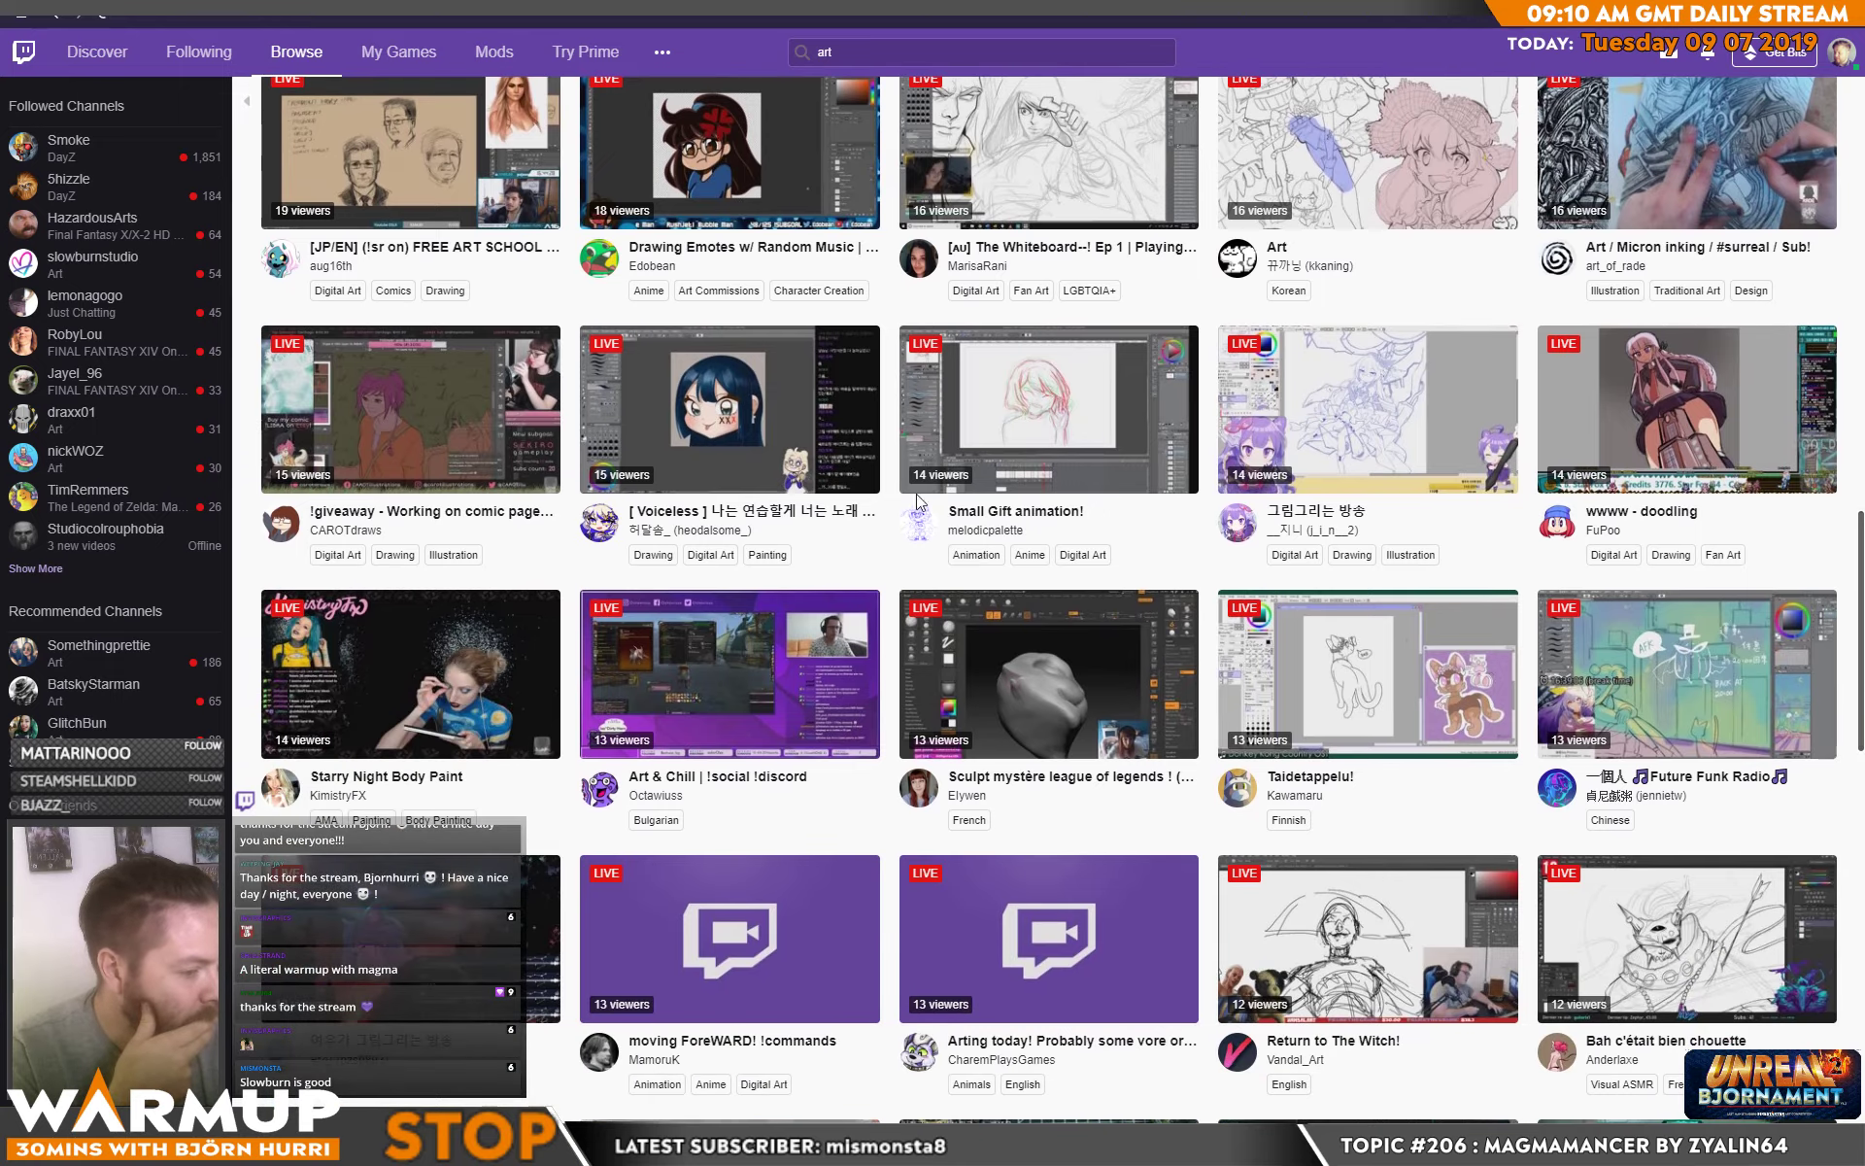
pyautogui.scroll(-3, 943, 434)
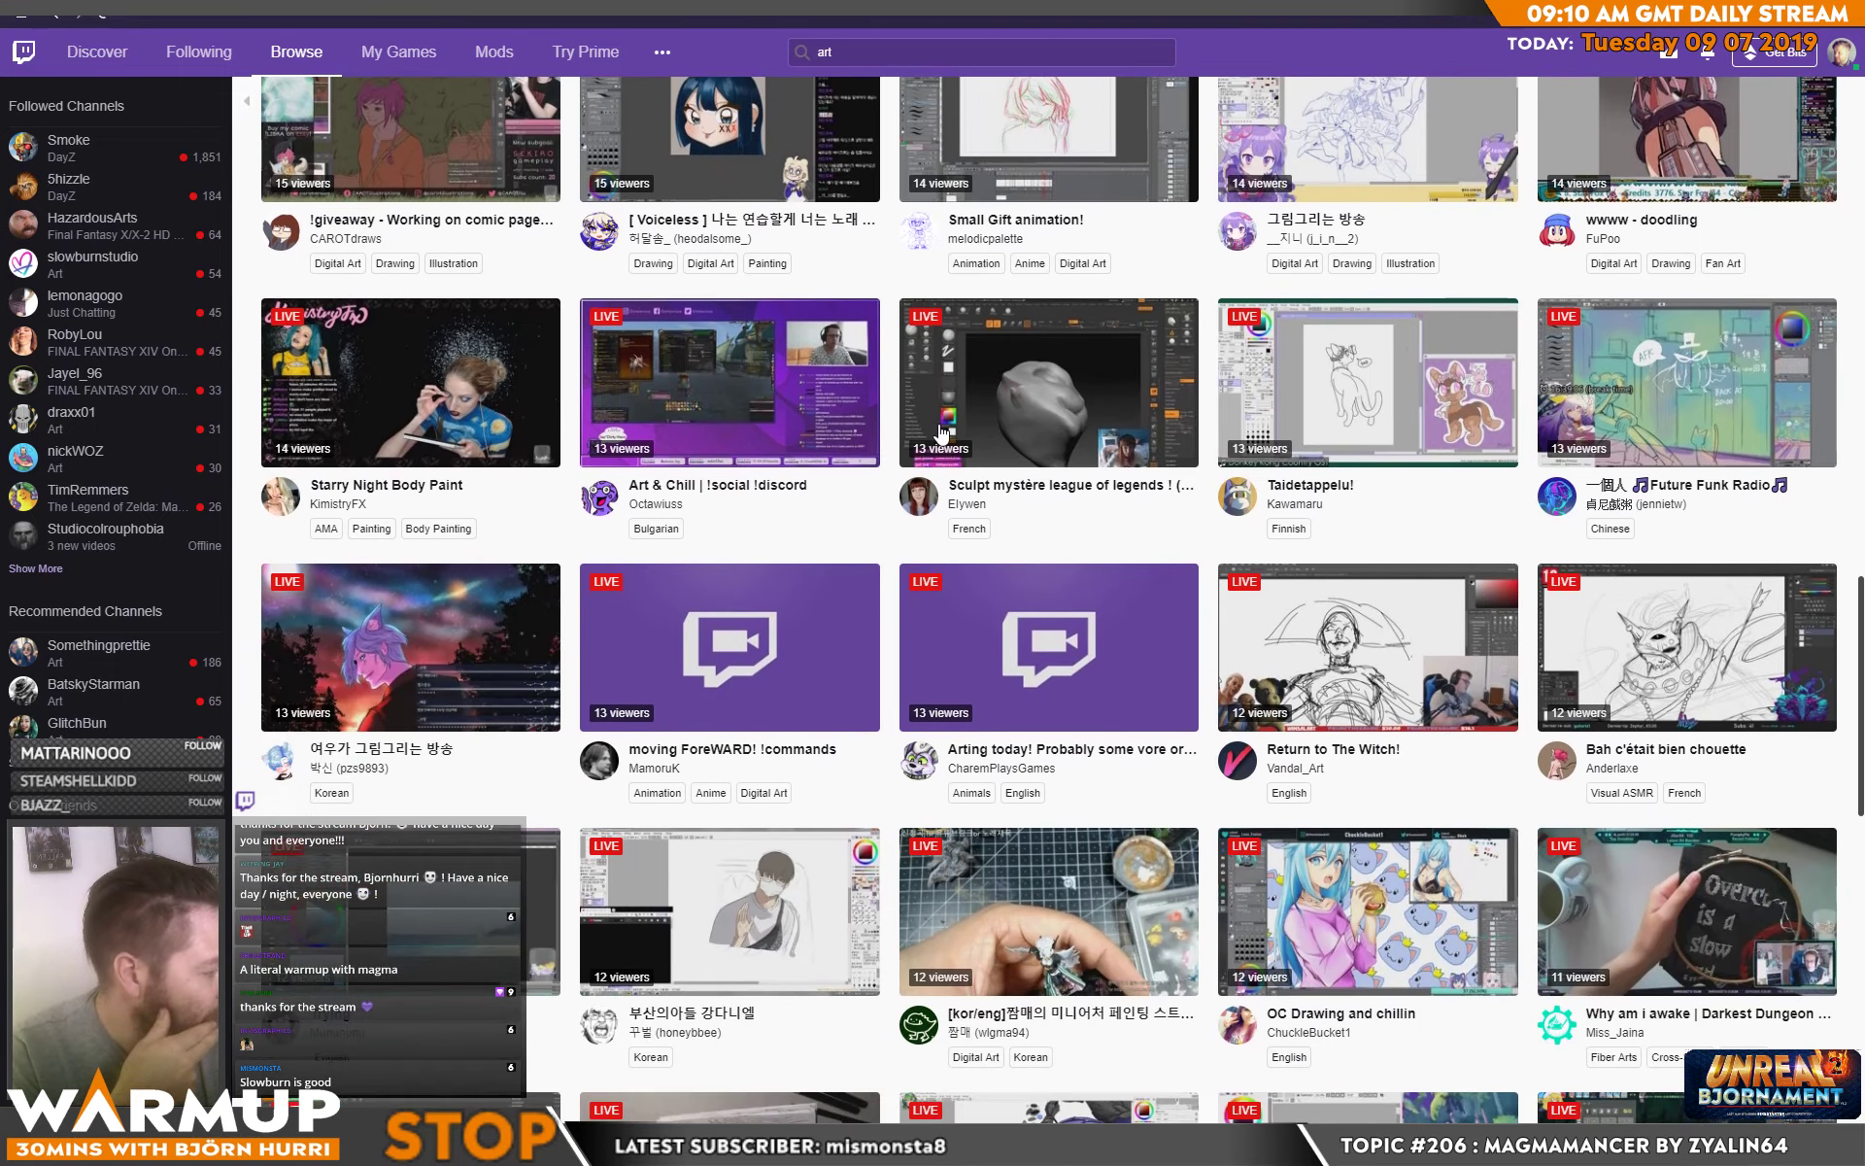
pyautogui.scroll(-5, 942, 435)
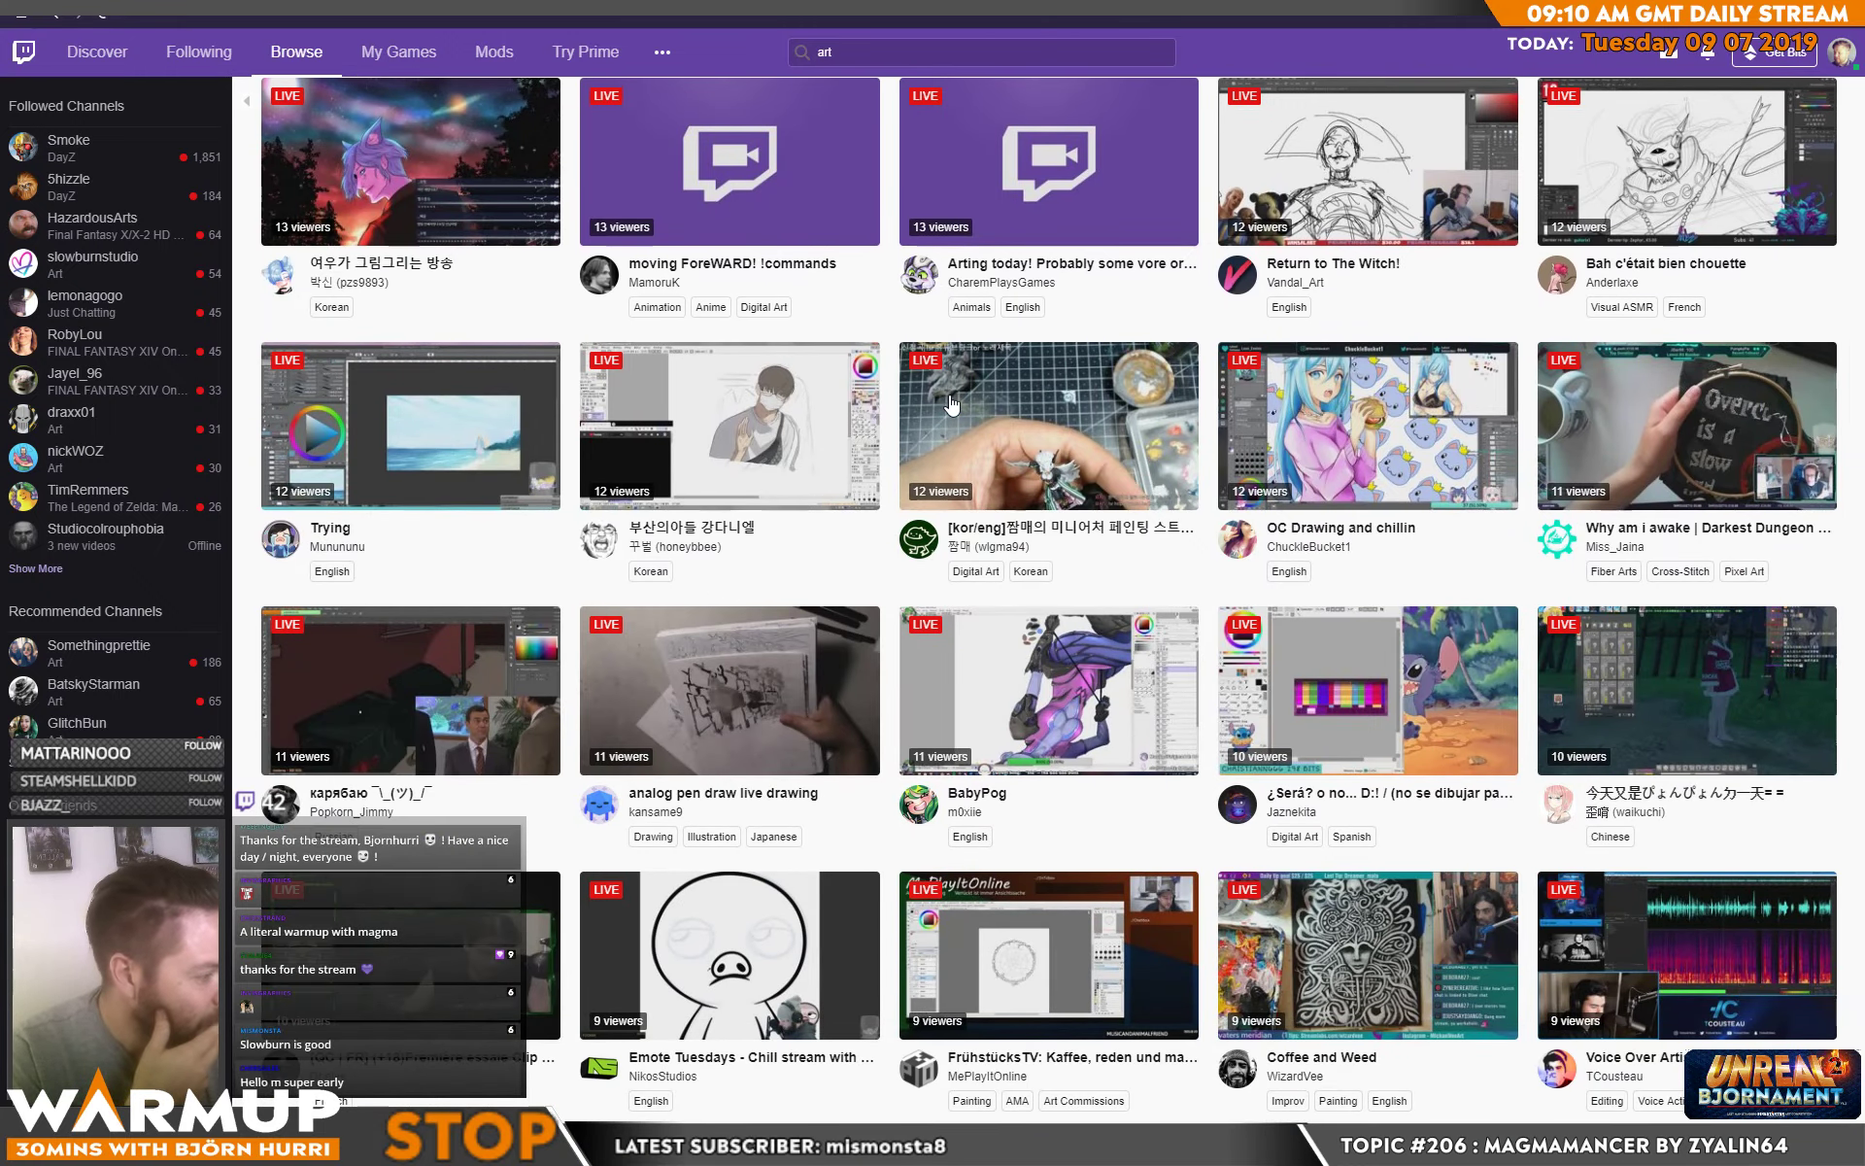
pyautogui.scroll(-4, 952, 405)
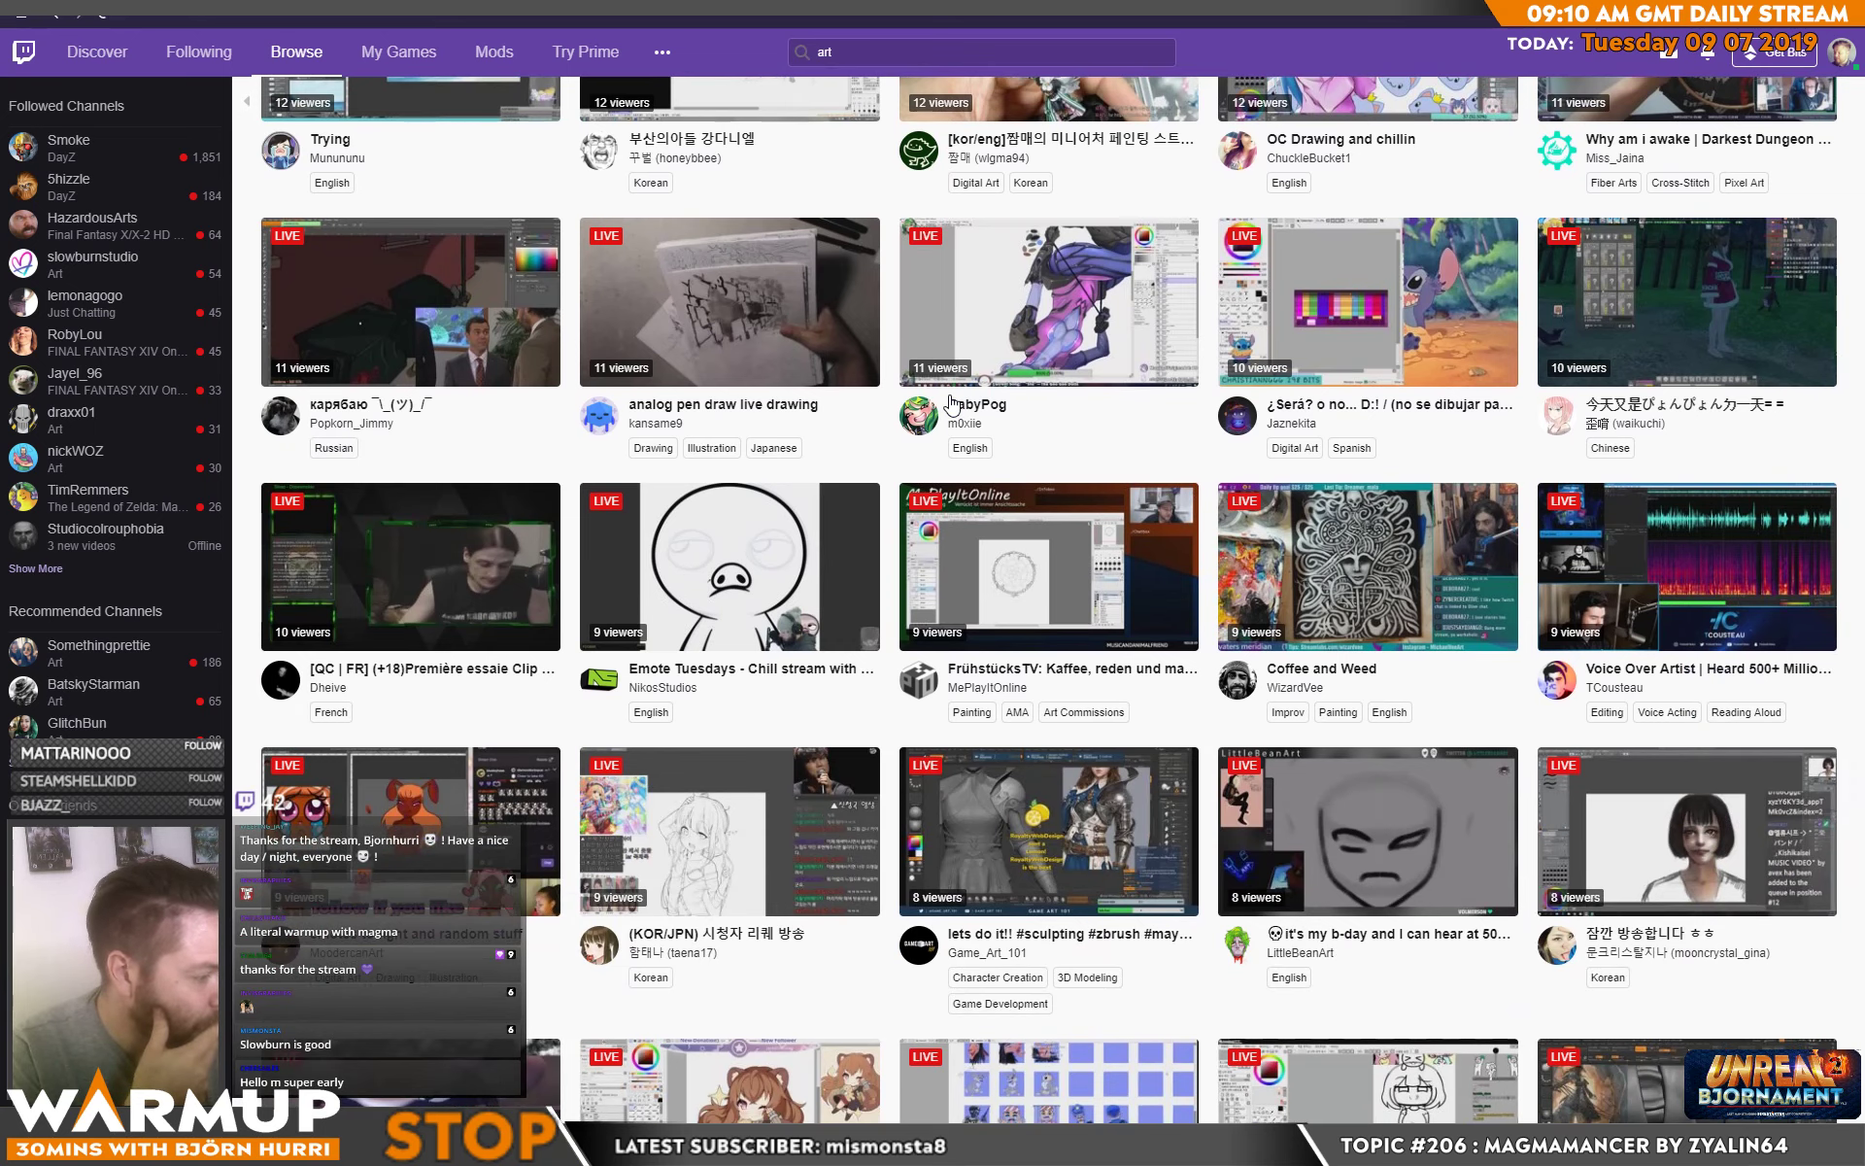
pyautogui.scroll(-5, 951, 405)
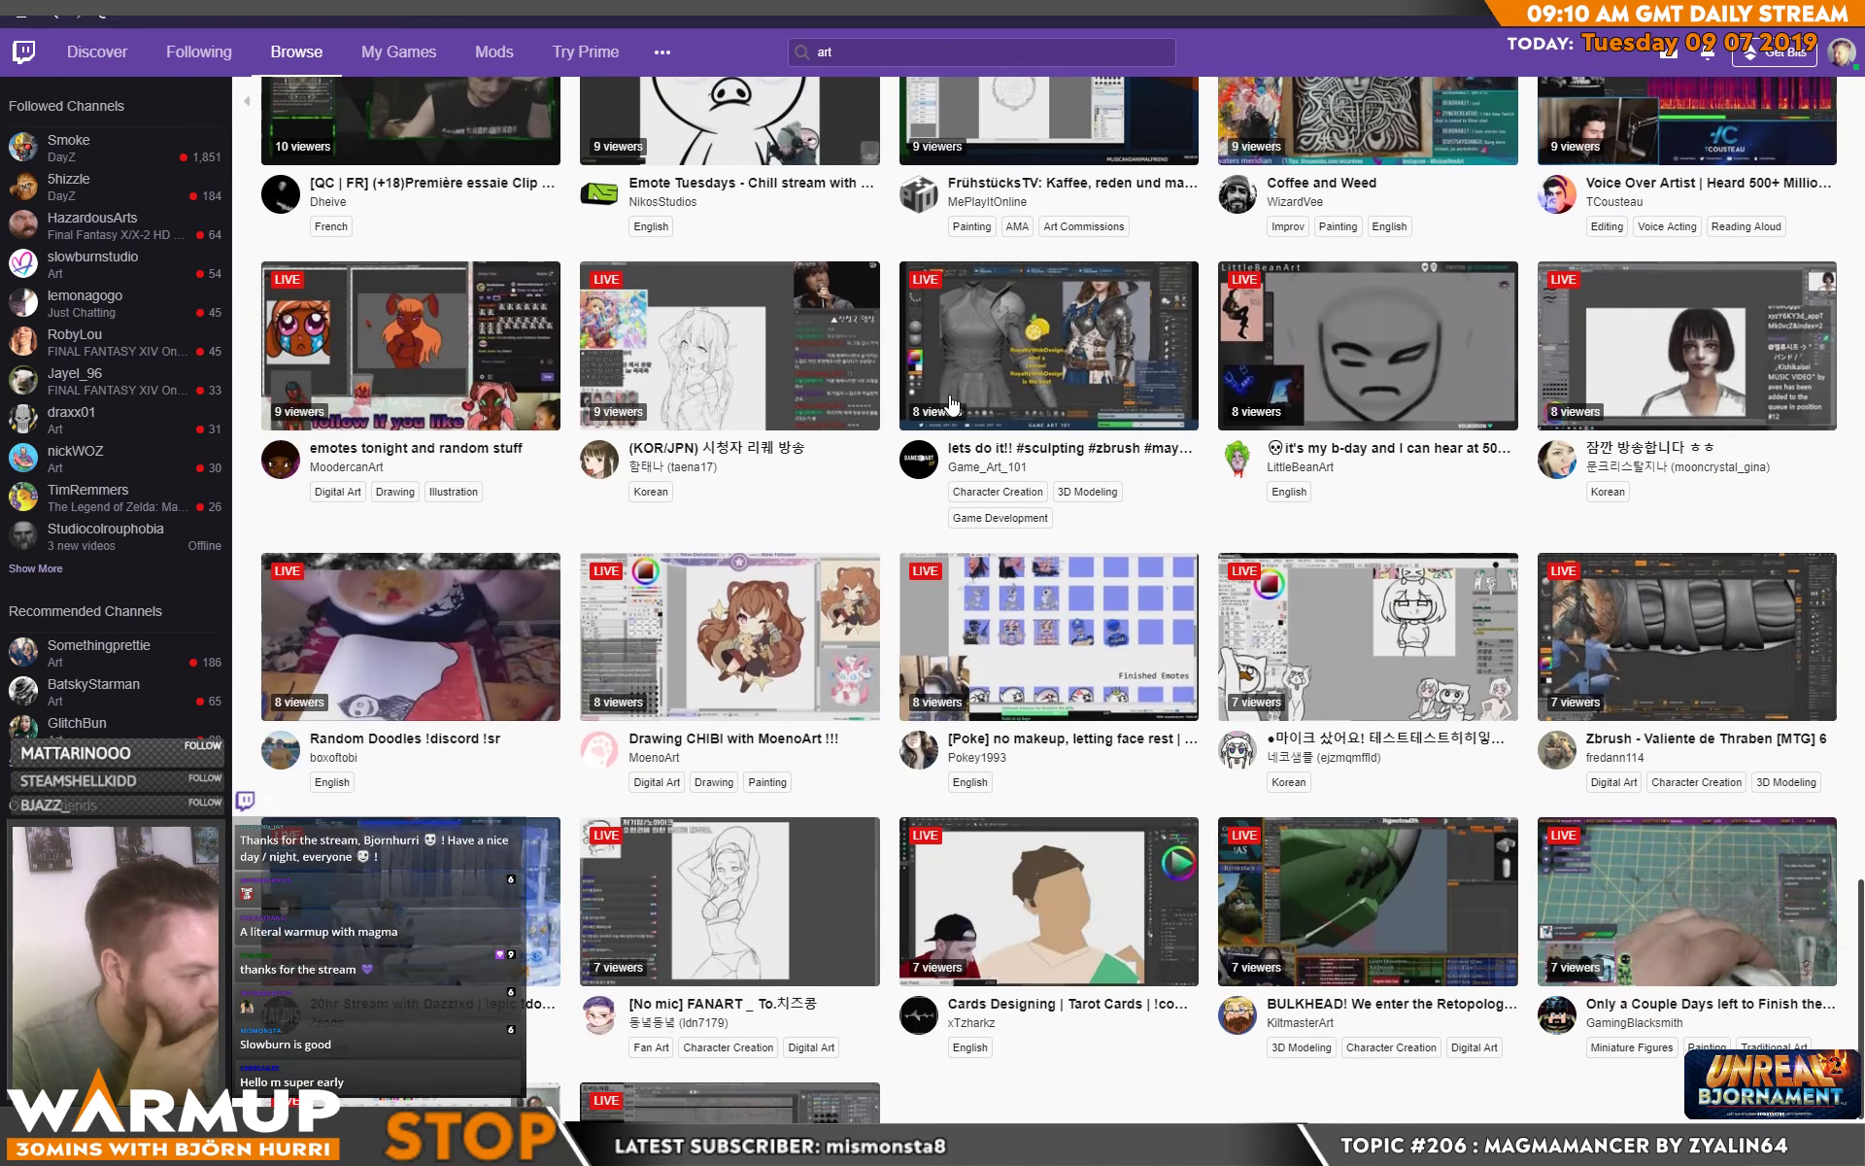
pyautogui.scroll(-4, 952, 405)
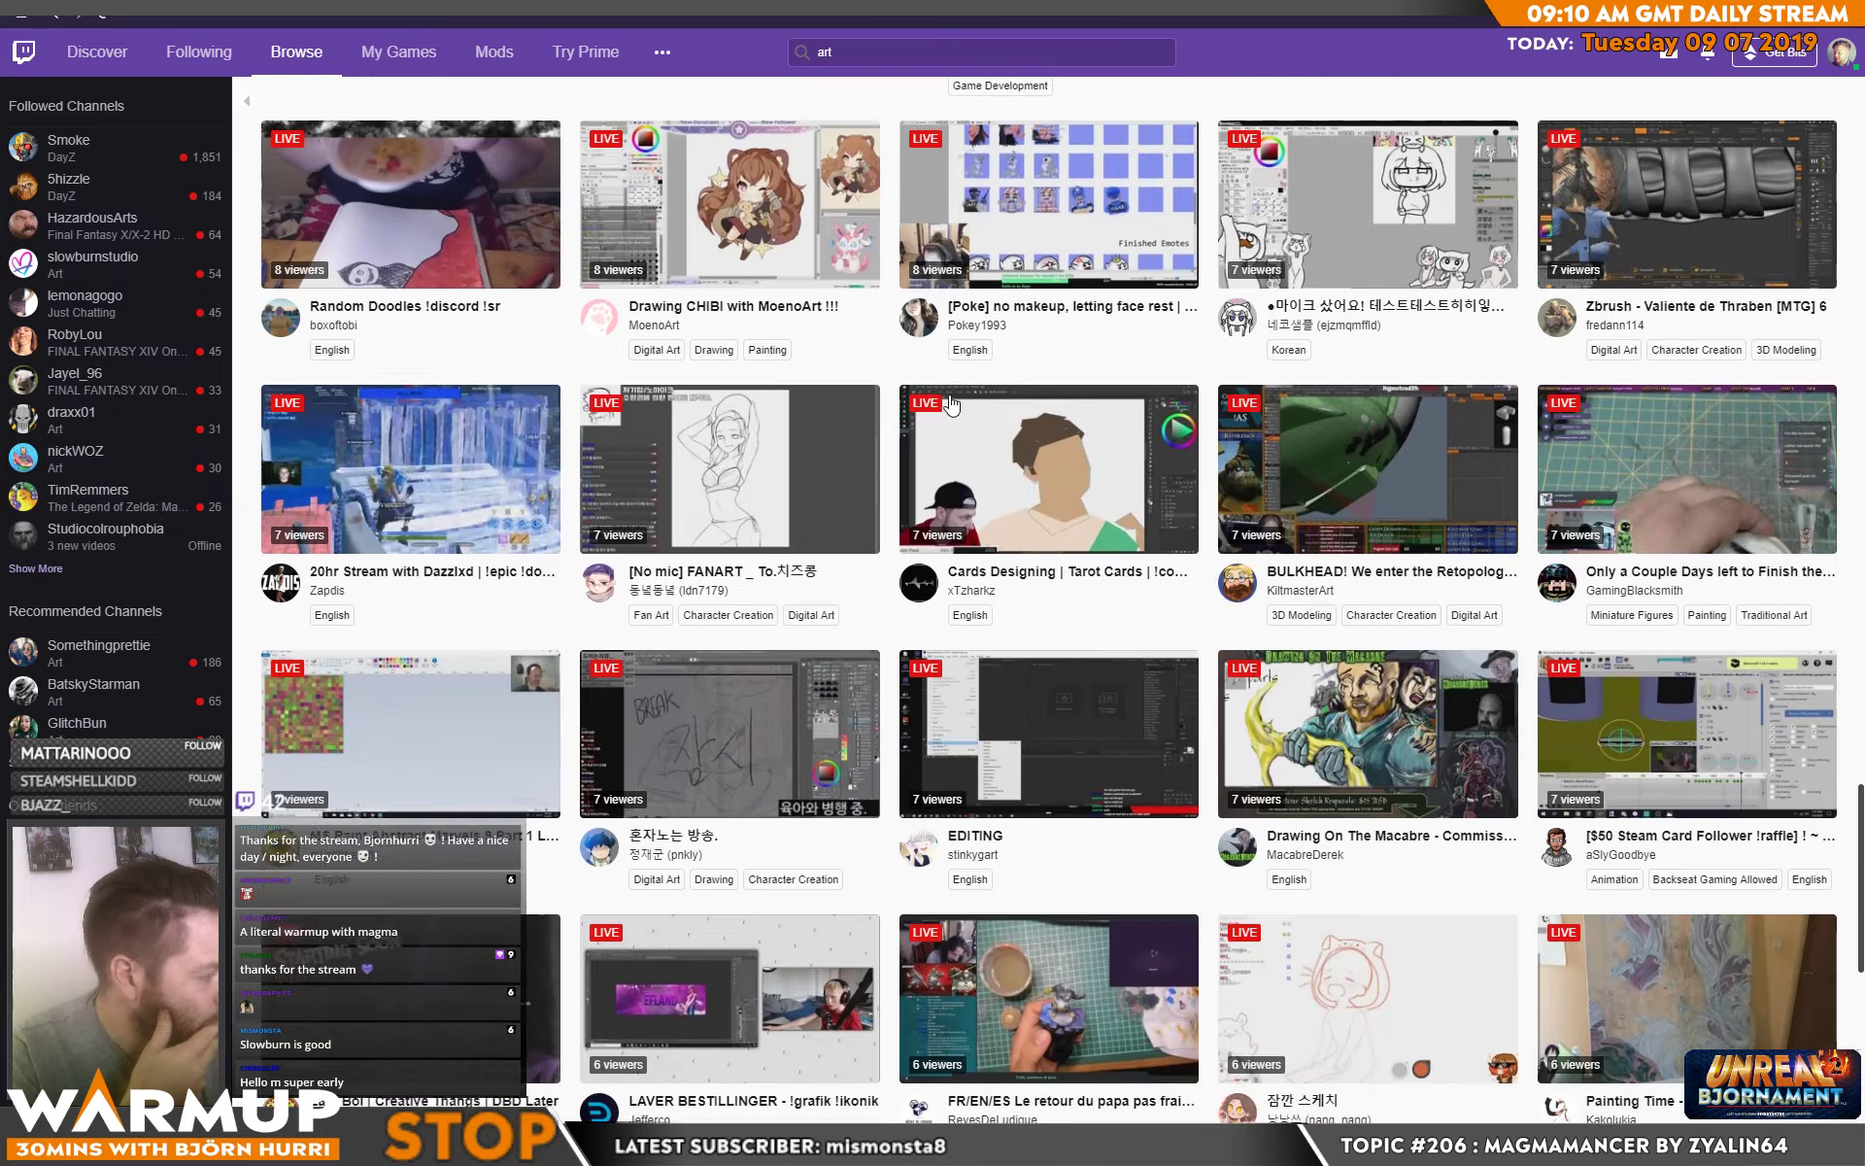
pyautogui.scroll(-8, 951, 405)
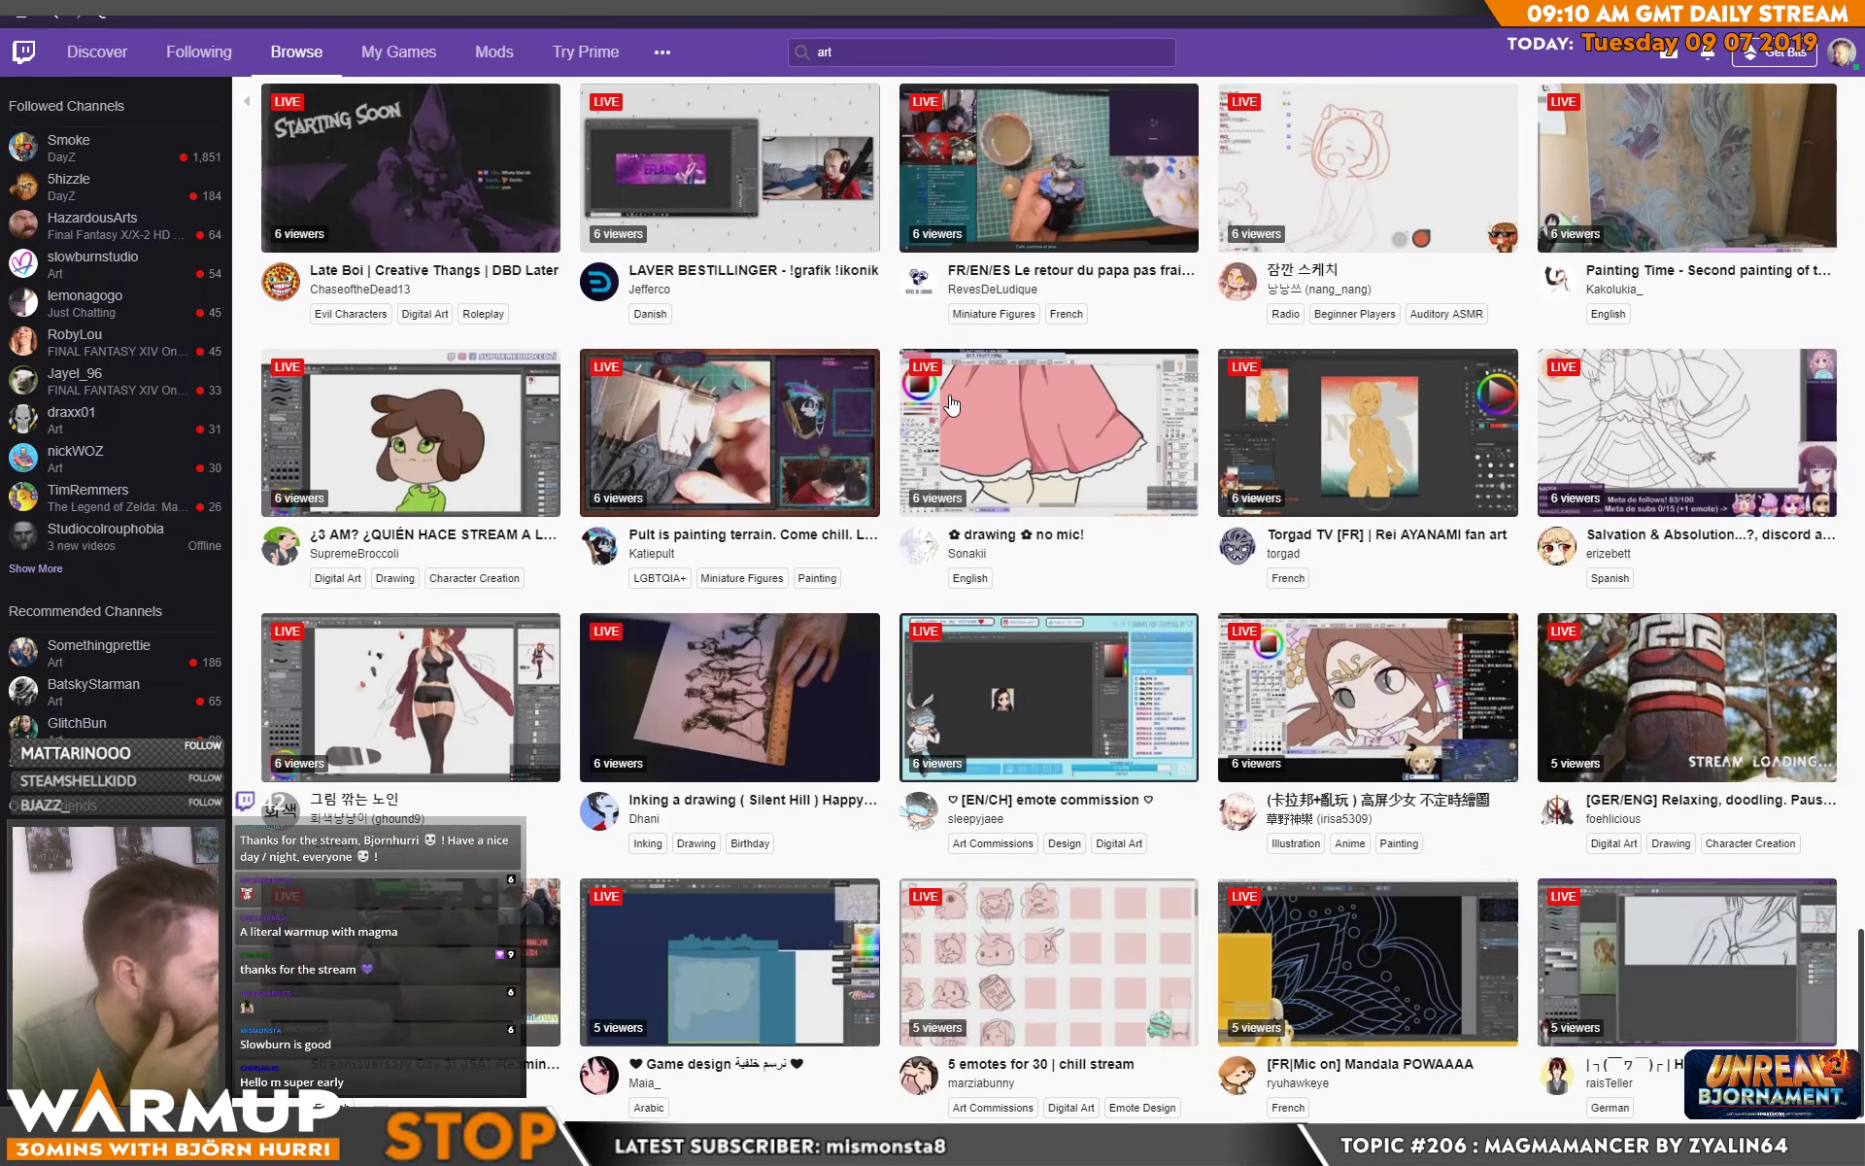
pyautogui.scroll(-3, 951, 406)
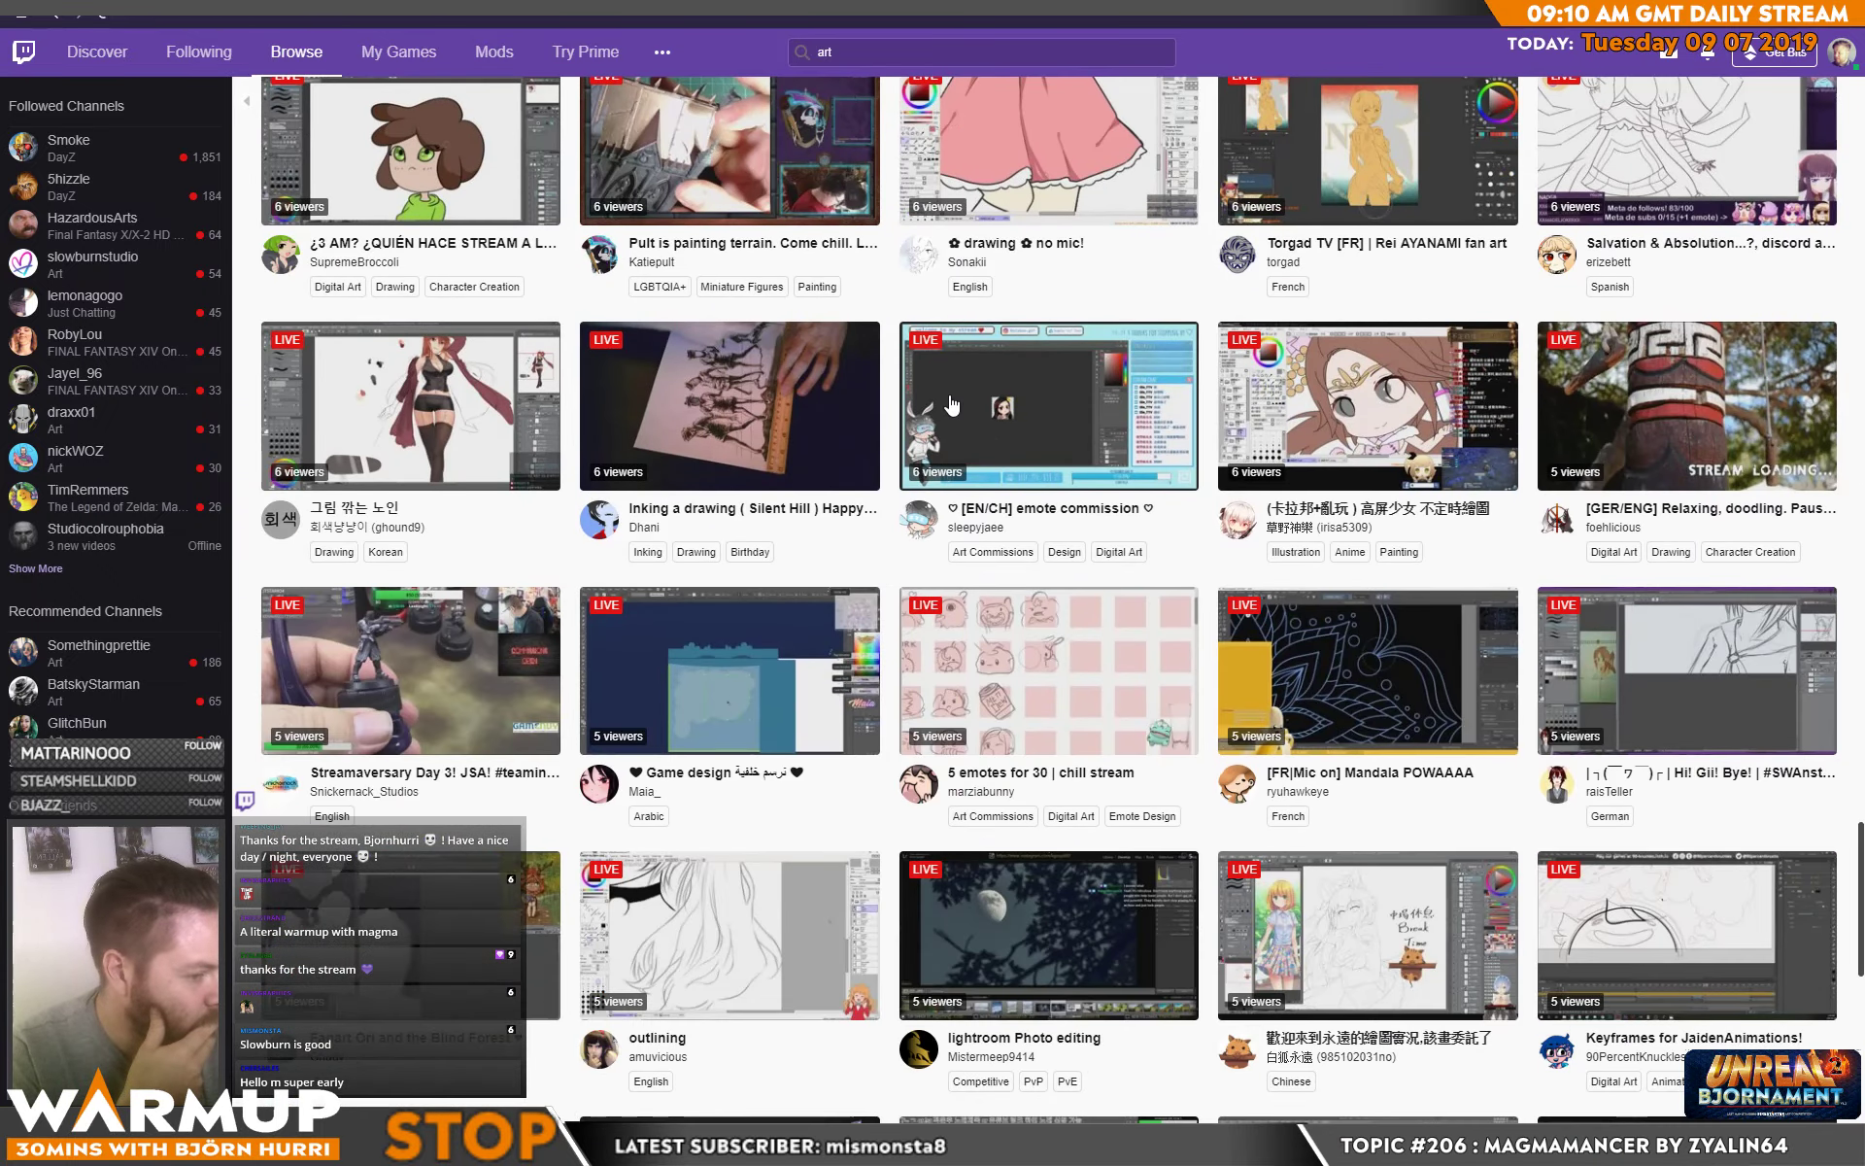
pyautogui.scroll(-8, 952, 405)
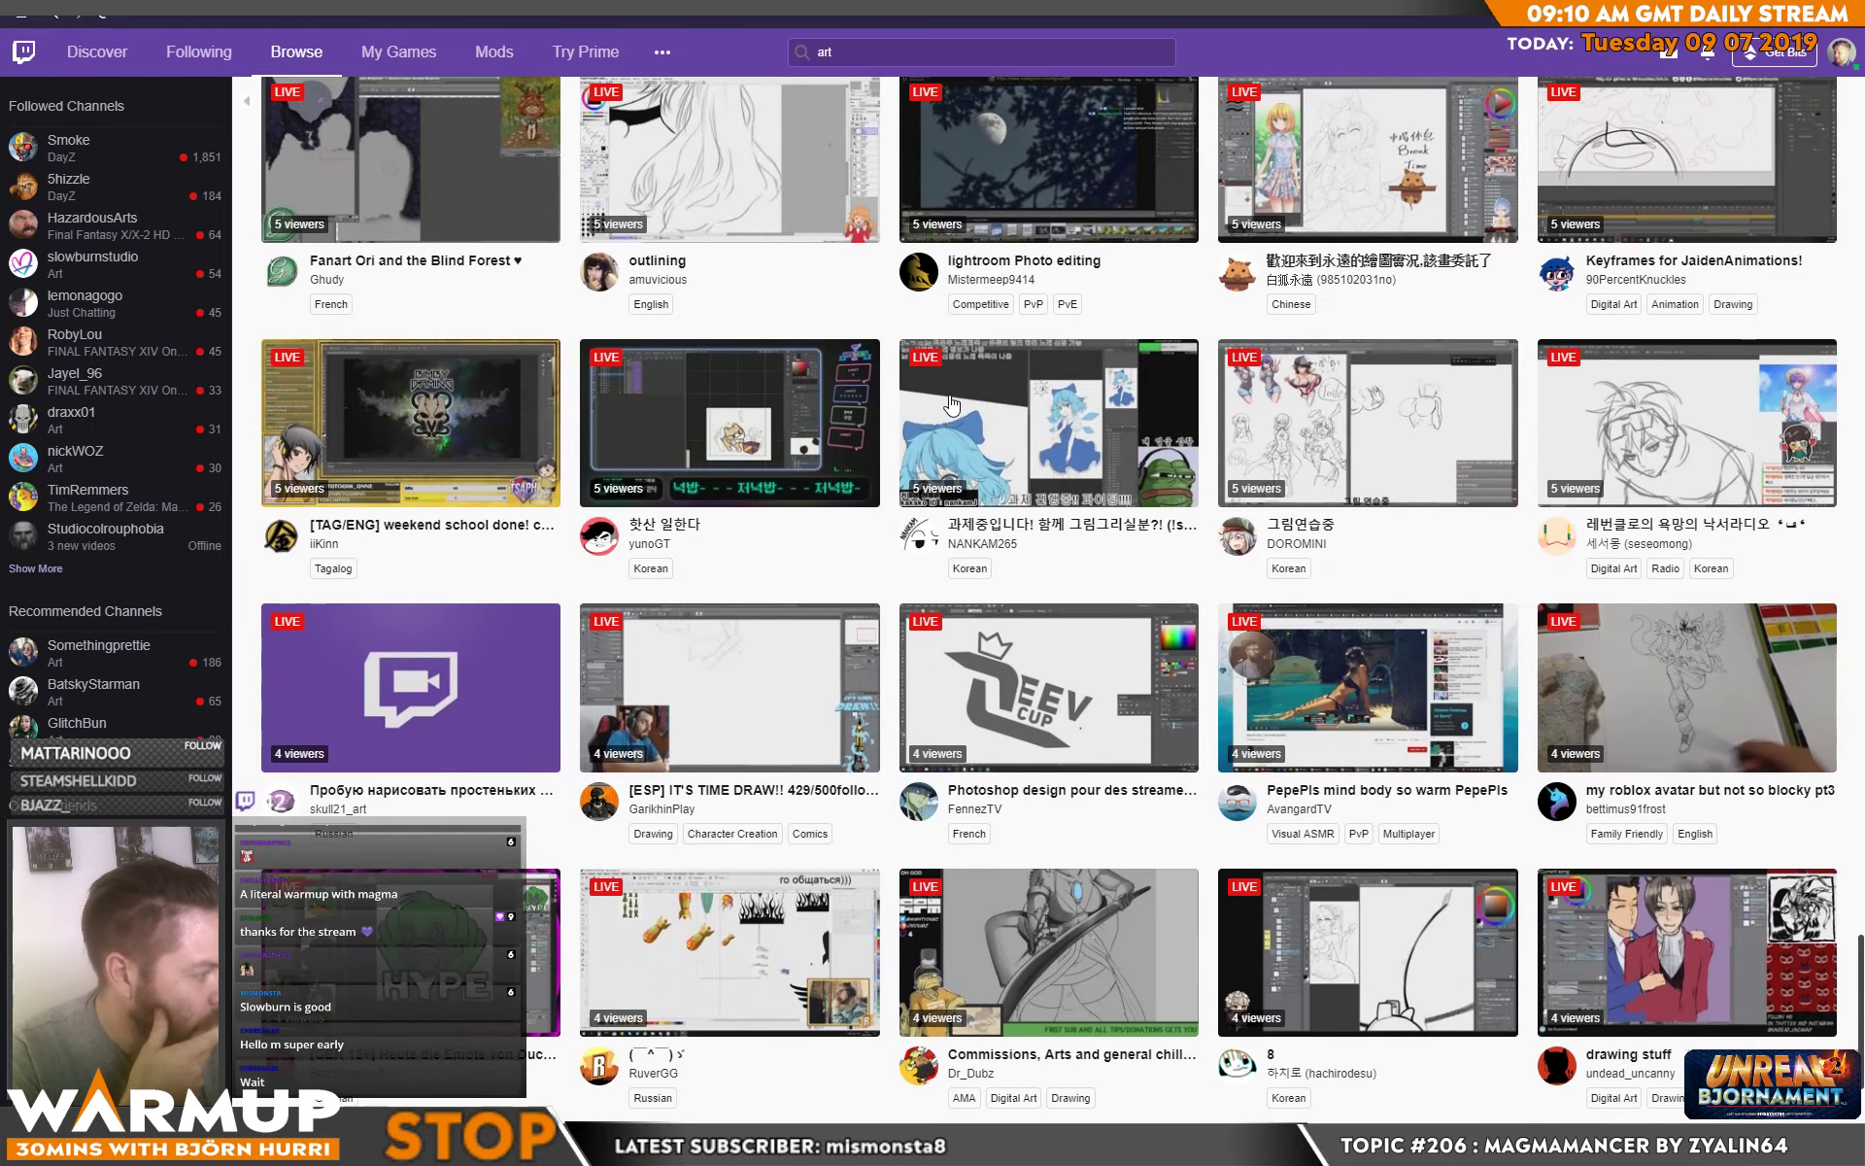
pyautogui.scroll(-6, 951, 405)
pyautogui.scroll(-1, 951, 405)
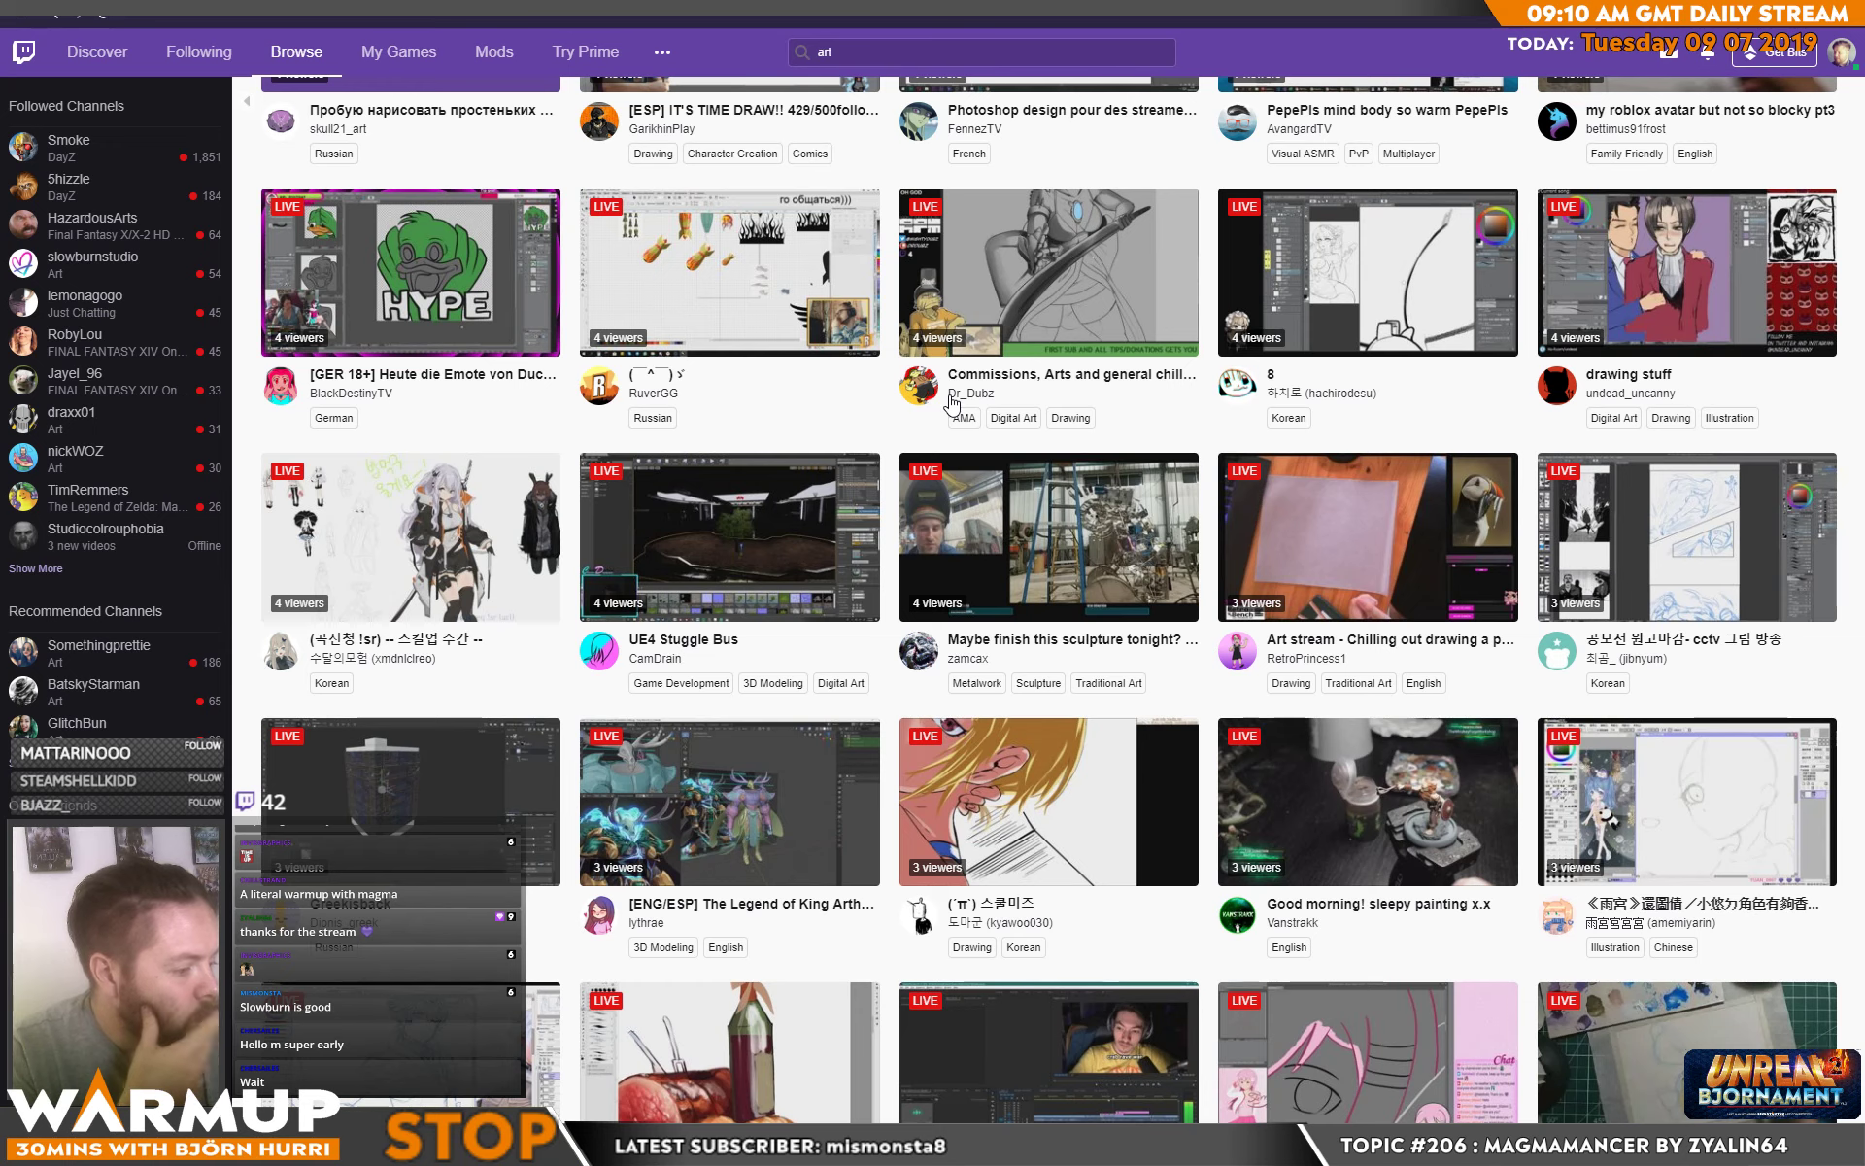
pyautogui.click(743, 813)
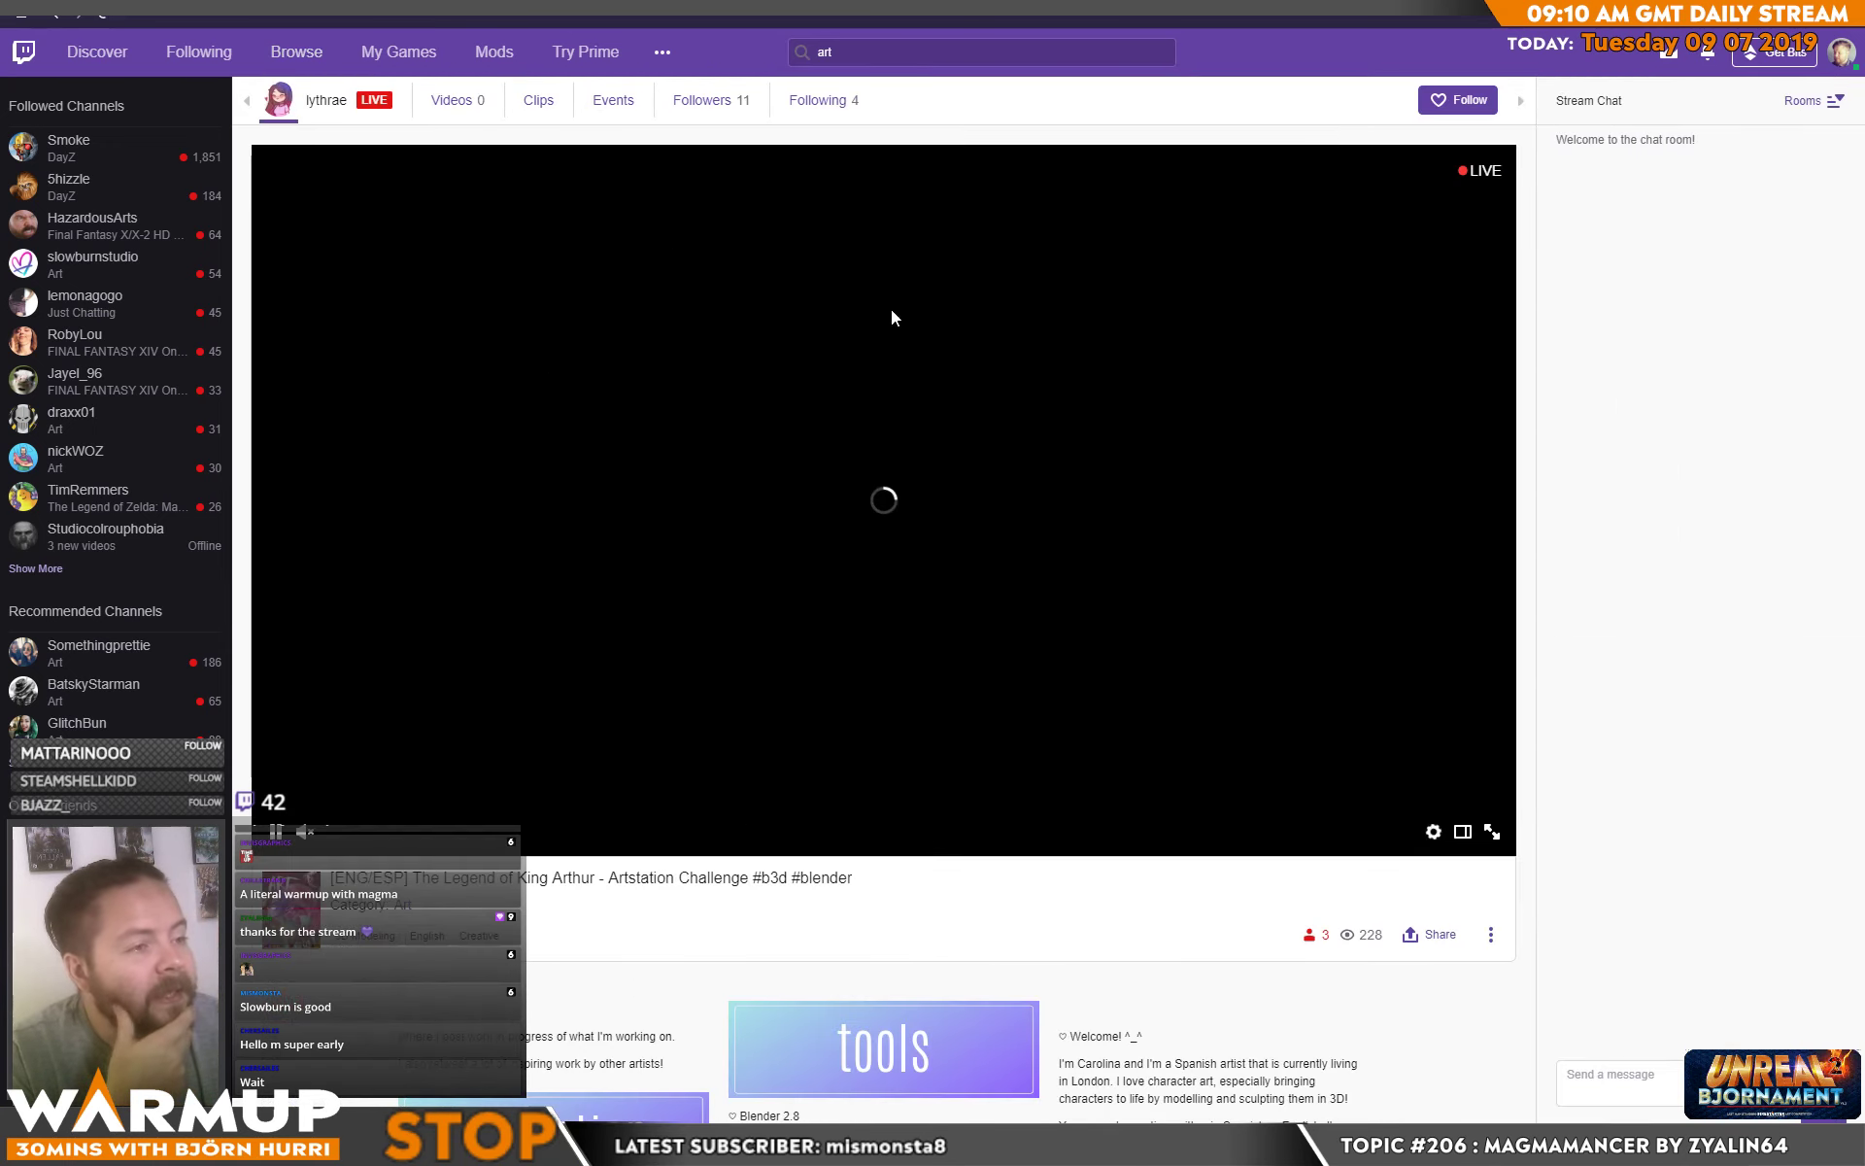